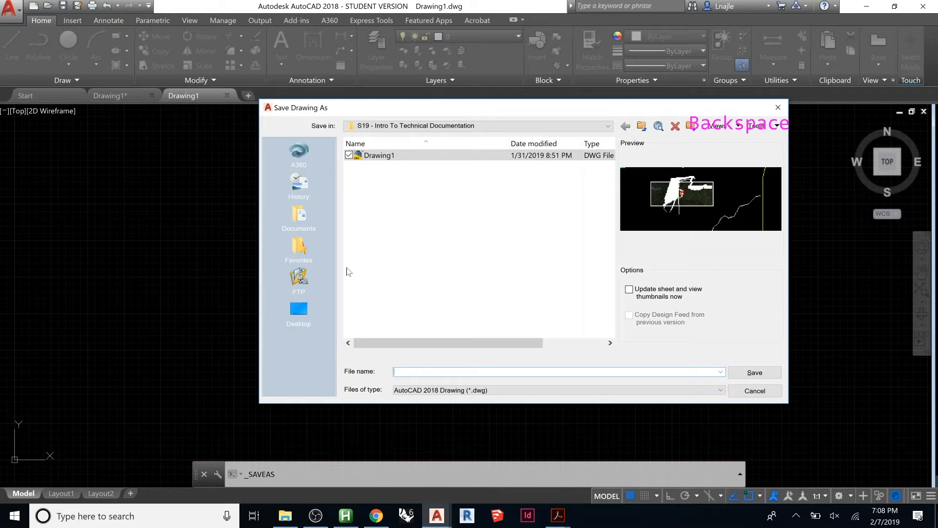
Save the drawing as X-Grid in the S19 - Intro To Technical Documentation folder
{"action": "type", "text": "-Grid"}
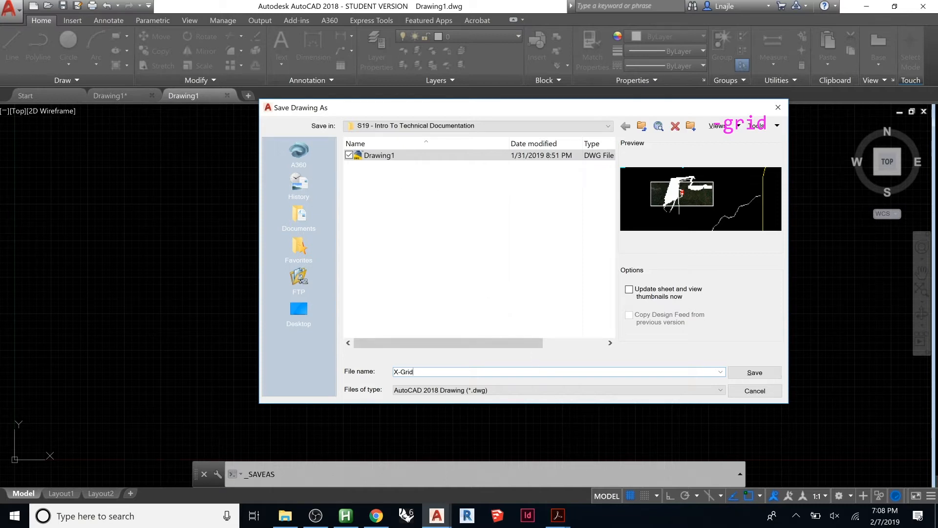
{"action": "left_click", "coordinate": [755, 373]}
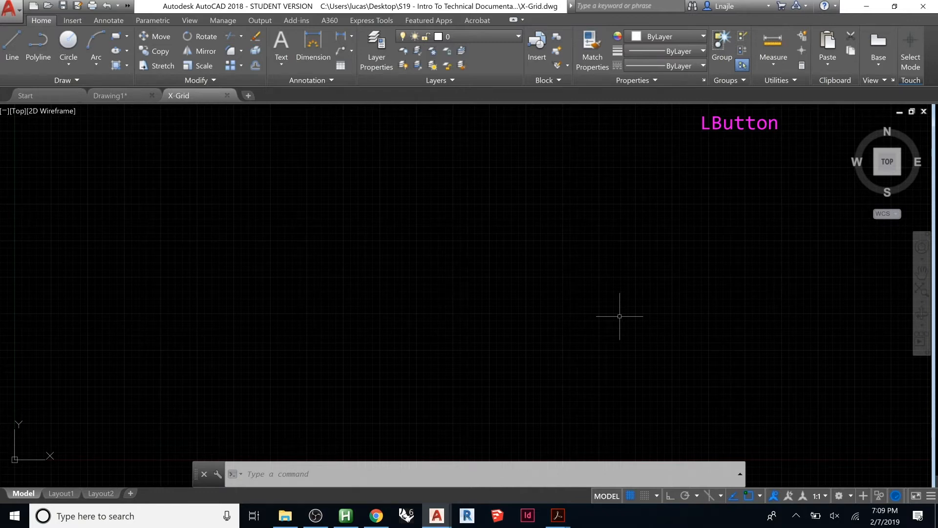
{"action": "mouse_move", "coordinate": [177, 100]}
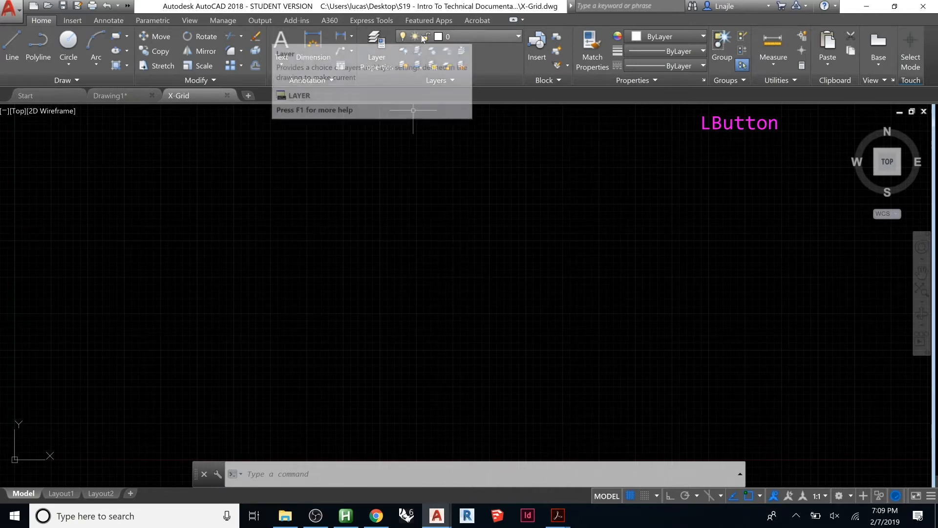
Add two new layers to the drawing in the Layer Properties Manager
{"action": "left_click", "coordinate": [478, 38]}
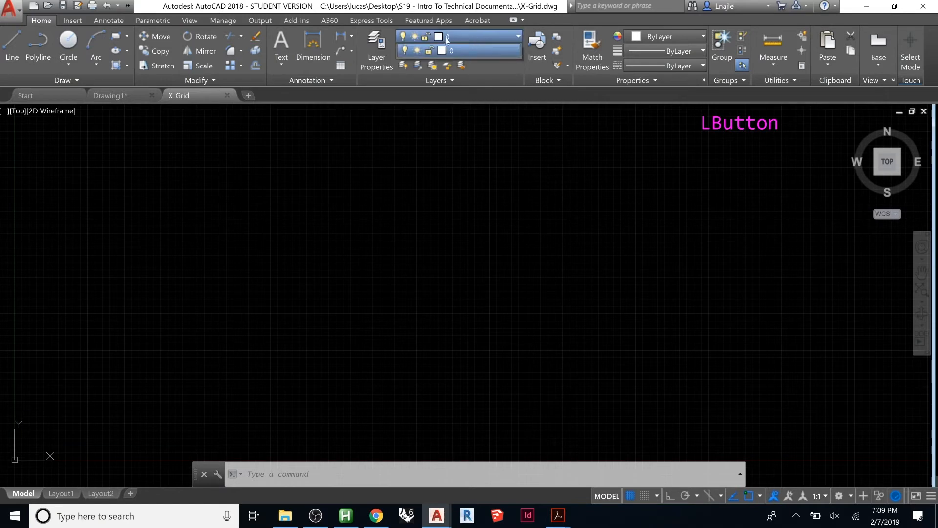
{"action": "left_click", "coordinate": [476, 36]}
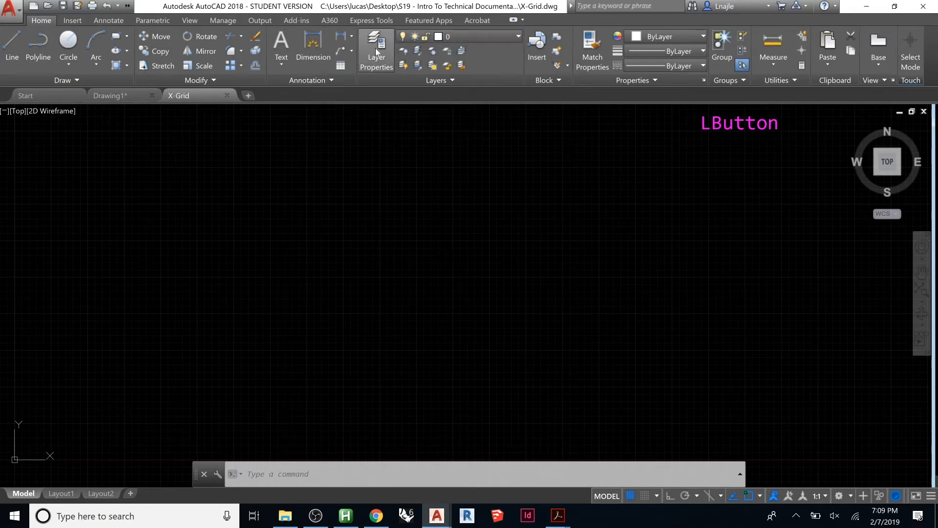
{"action": "left_click", "coordinate": [375, 48]}
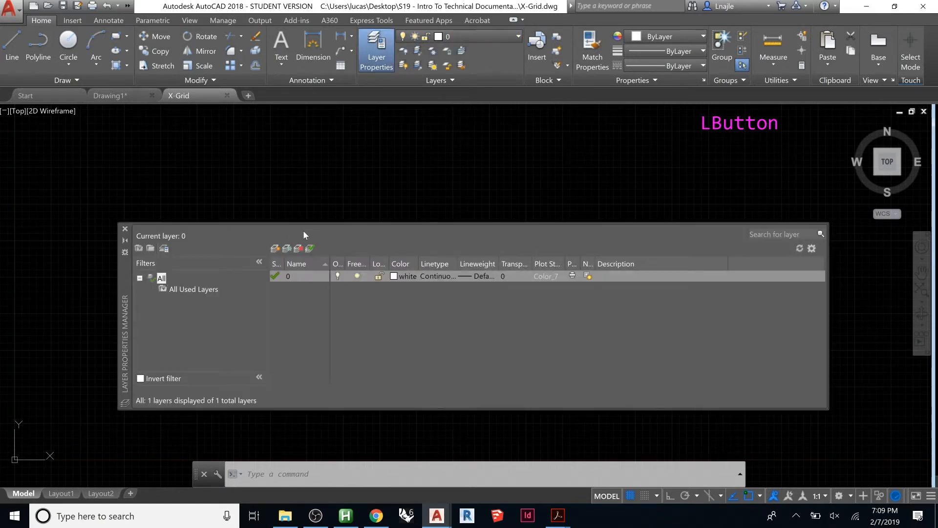
{"action": "left_click", "coordinate": [275, 249]}
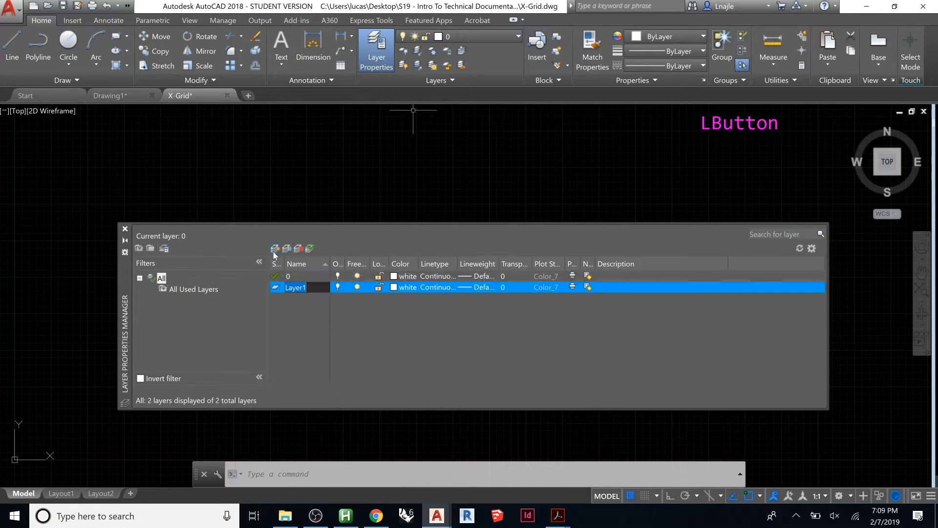
{"action": "left_click", "coordinate": [275, 248]}
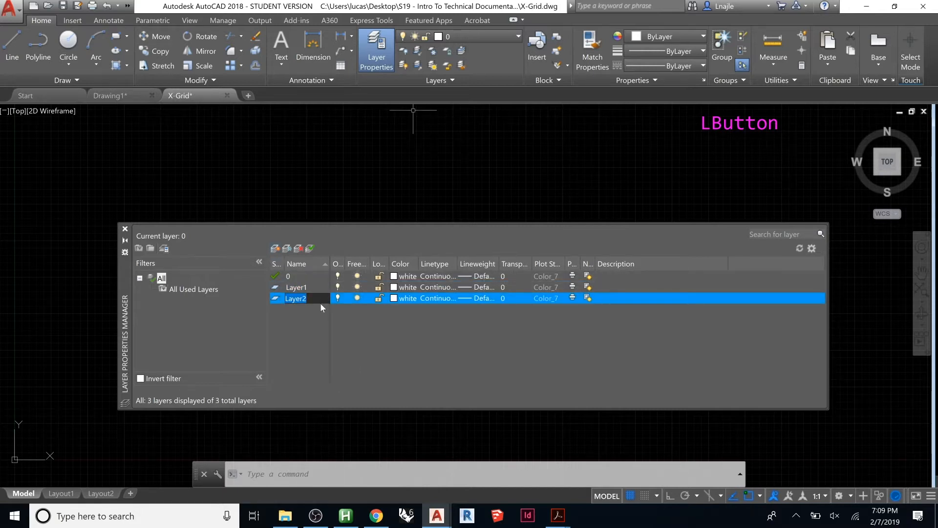
{"action": "left_click", "coordinate": [304, 288]}
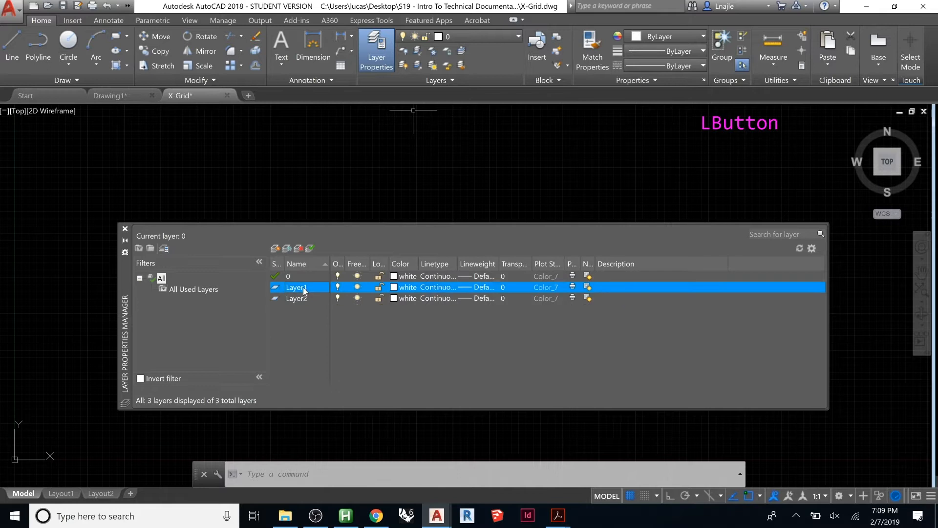
{"action": "double_click", "coordinate": [304, 289]}
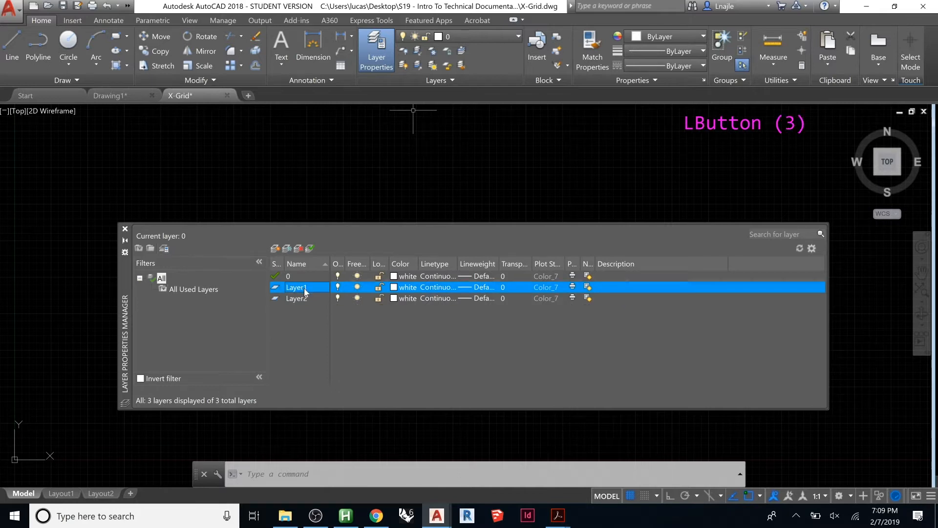
{"action": "left_click", "coordinate": [275, 279]}
{"action": "double_click", "coordinate": [274, 278]}
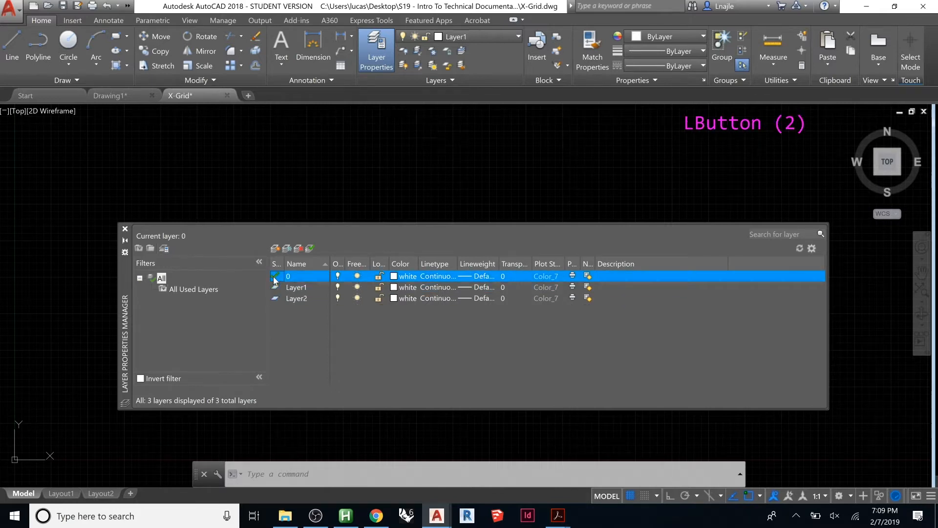
Rename the first new layer, Layer1, as A-Columns
{"action": "left_click", "coordinate": [303, 289]}
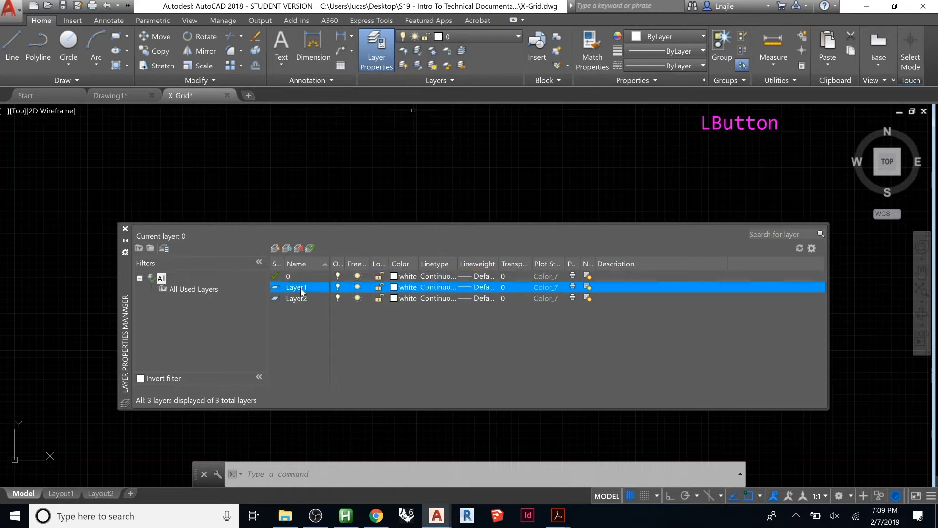
{"action": "left_click", "coordinate": [303, 288]}
{"action": "type", "text": "a-"}
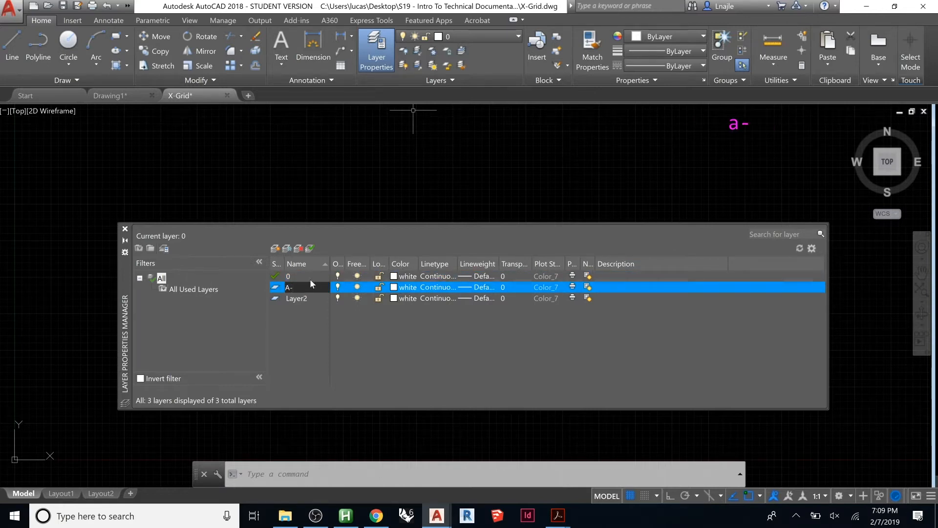
{"action": "type", "text": "Columns"}
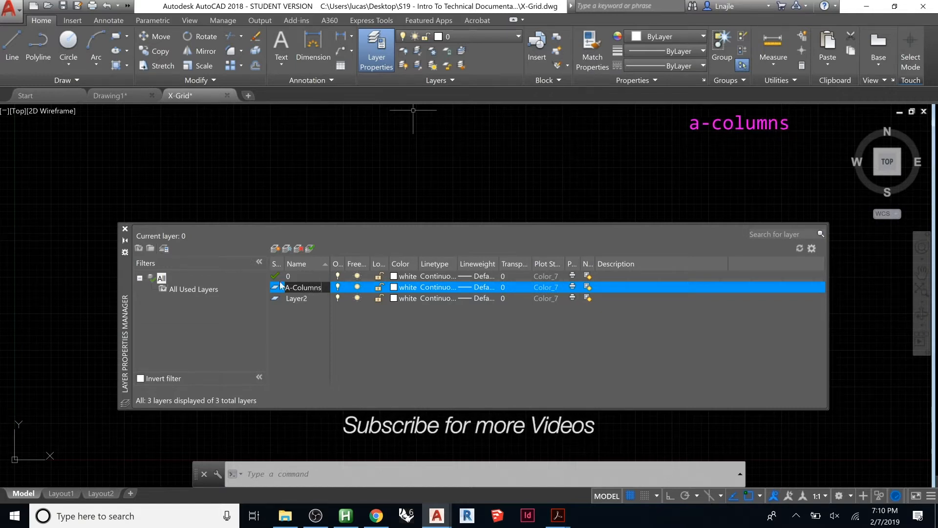
{"action": "left_click", "coordinate": [284, 309]}
Rename the second new layer, Layer2, as A-Grid
{"action": "left_click", "coordinate": [289, 299]}
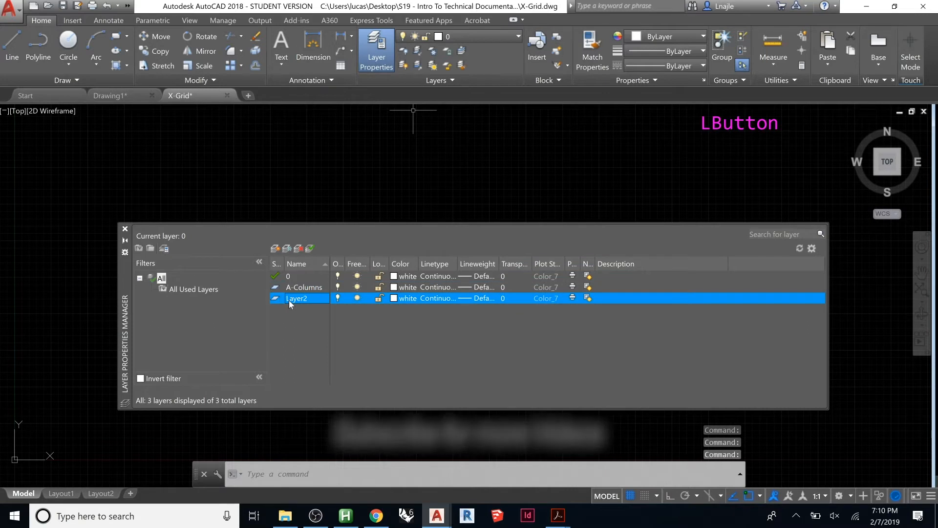
{"action": "left_click", "coordinate": [288, 299]}
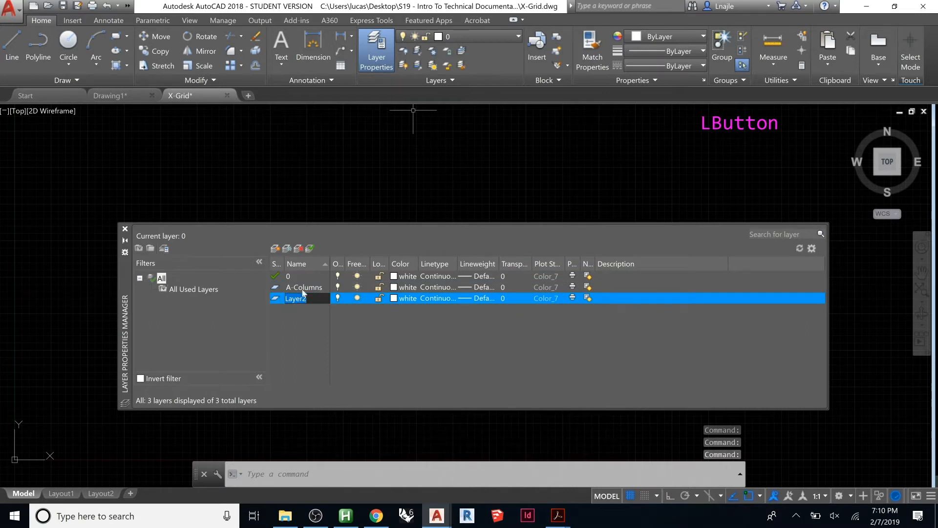
{"action": "type", "text": "A"}
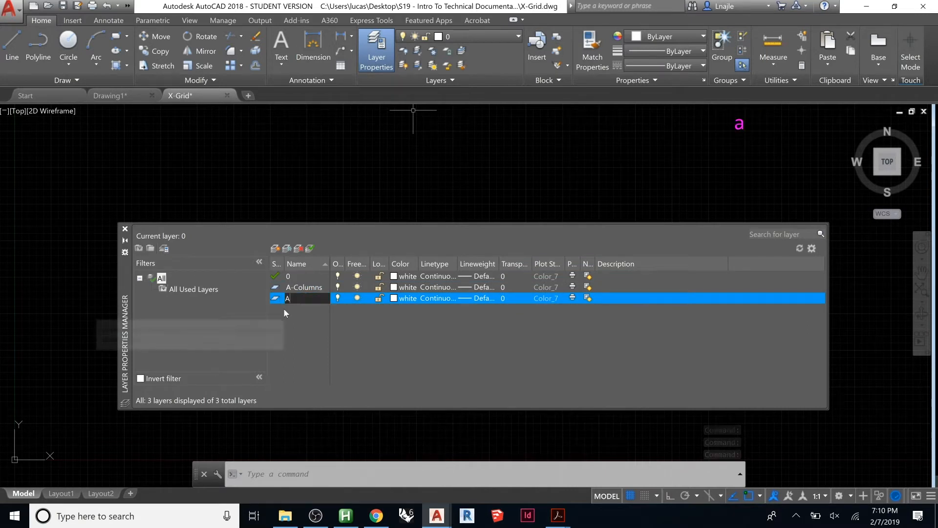
{"action": "type", "text": "-Grid"}
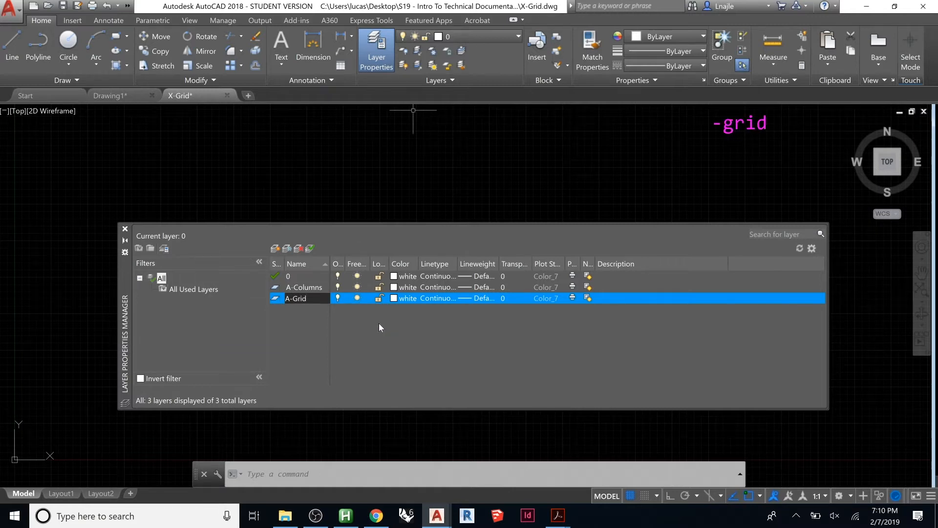
{"action": "left_click", "coordinate": [308, 324]}
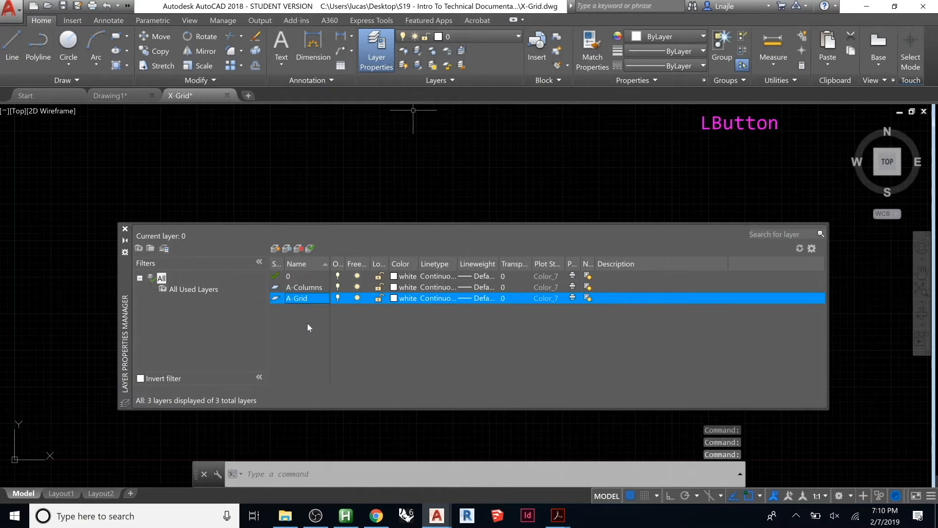
Set the A-Grid layer's color to red and the A-Columns layer's color to yellow
{"action": "left_click", "coordinate": [395, 299]}
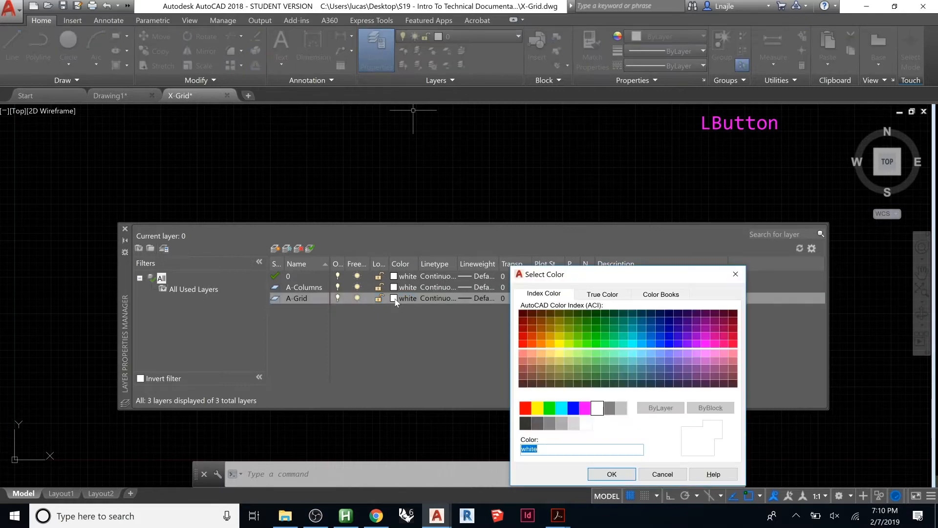
{"action": "left_click", "coordinate": [526, 409]}
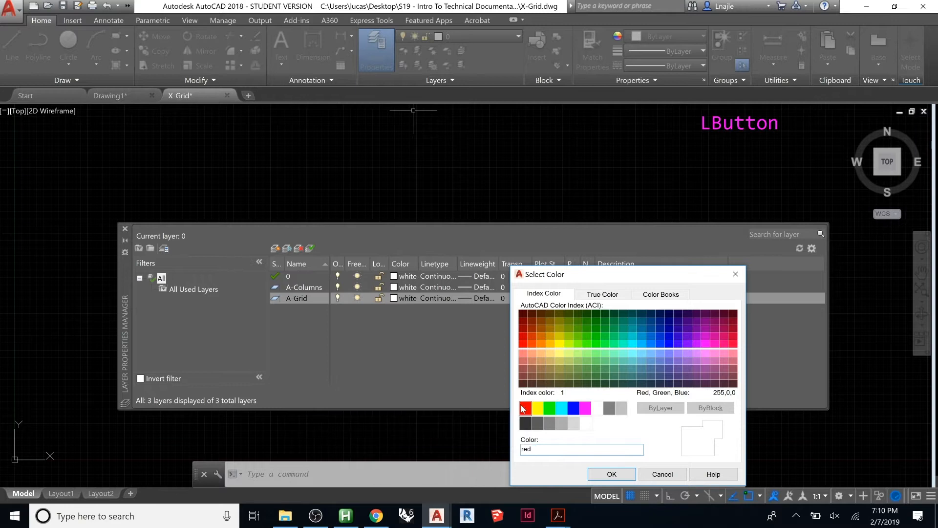
{"action": "left_click", "coordinate": [612, 474]}
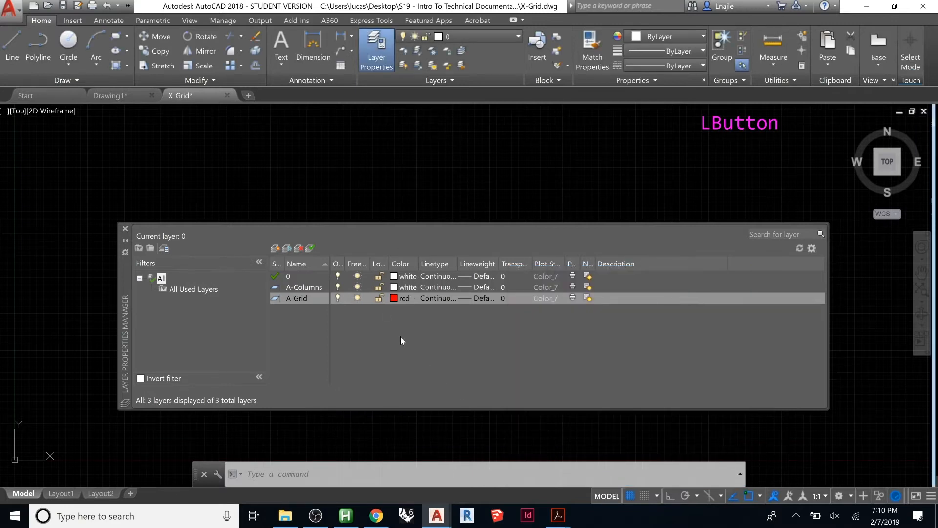
{"action": "left_click", "coordinate": [394, 287]}
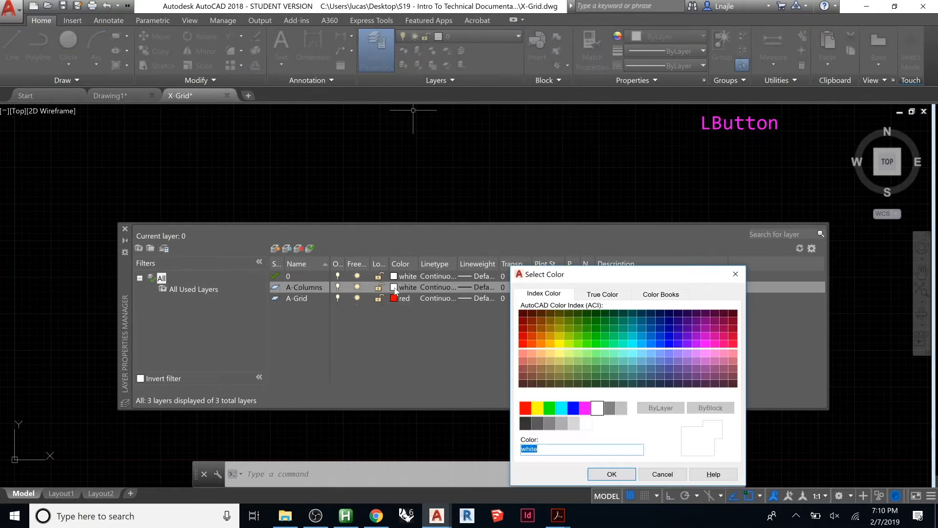
{"action": "left_click", "coordinate": [537, 409]}
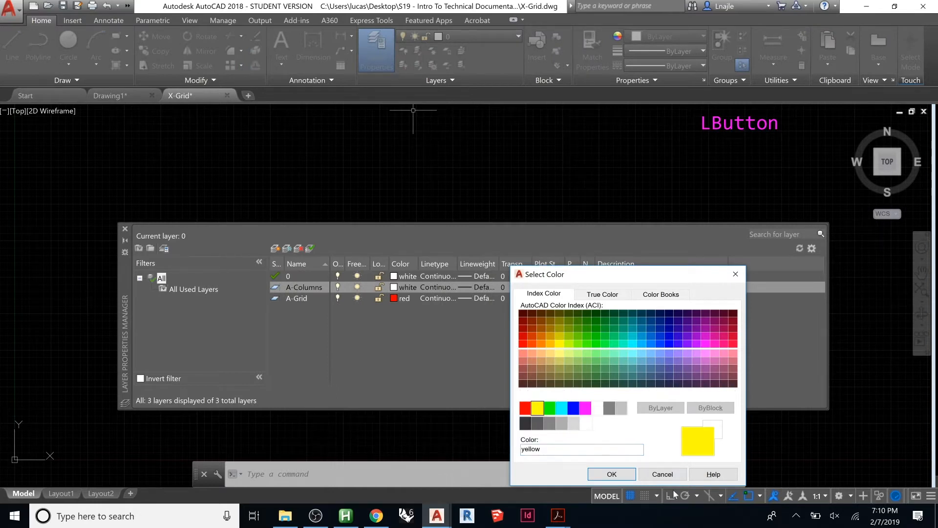
{"action": "left_click", "coordinate": [612, 474]}
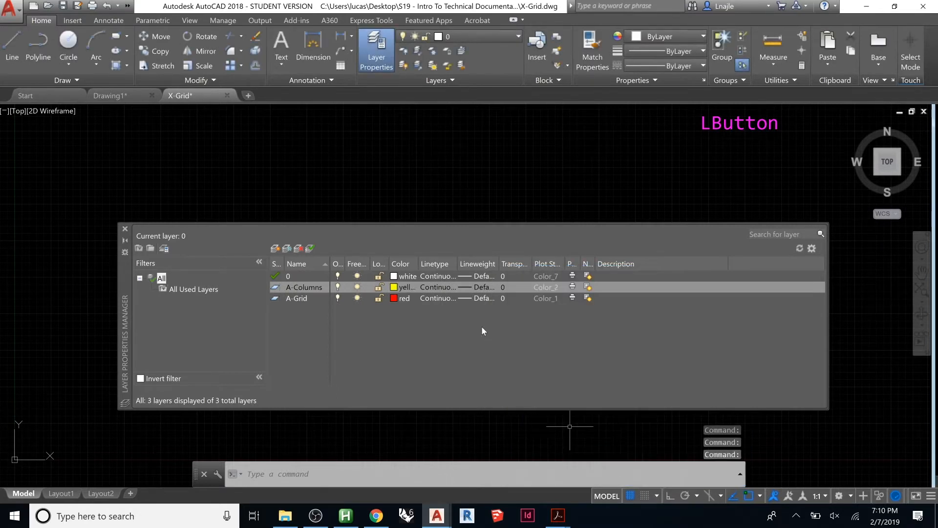
{"action": "left_click", "coordinate": [465, 298]}
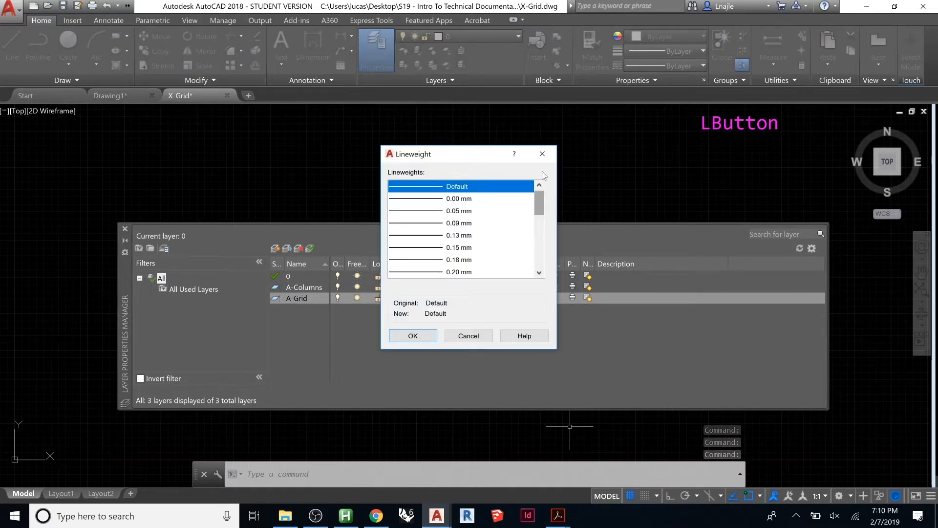
{"action": "left_click", "coordinate": [542, 154]}
{"action": "left_click", "coordinate": [484, 300]}
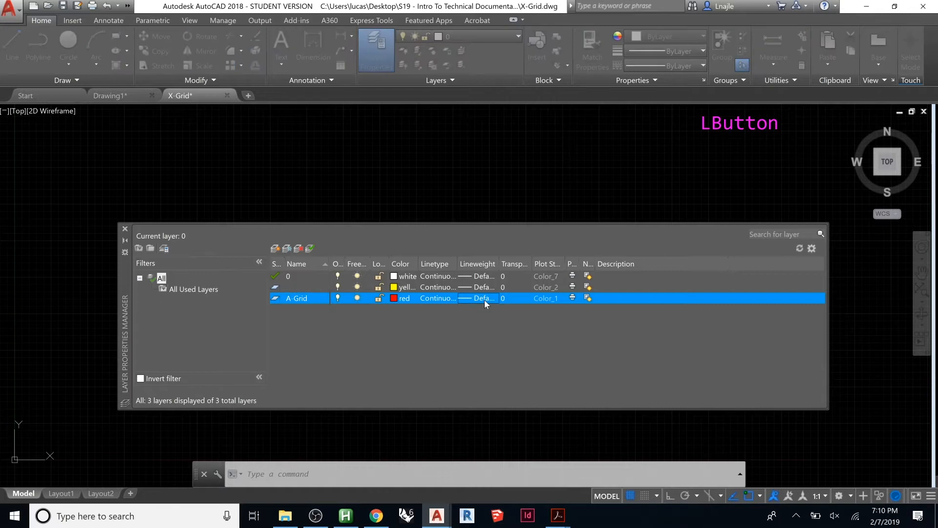
{"action": "left_click", "coordinate": [548, 152]}
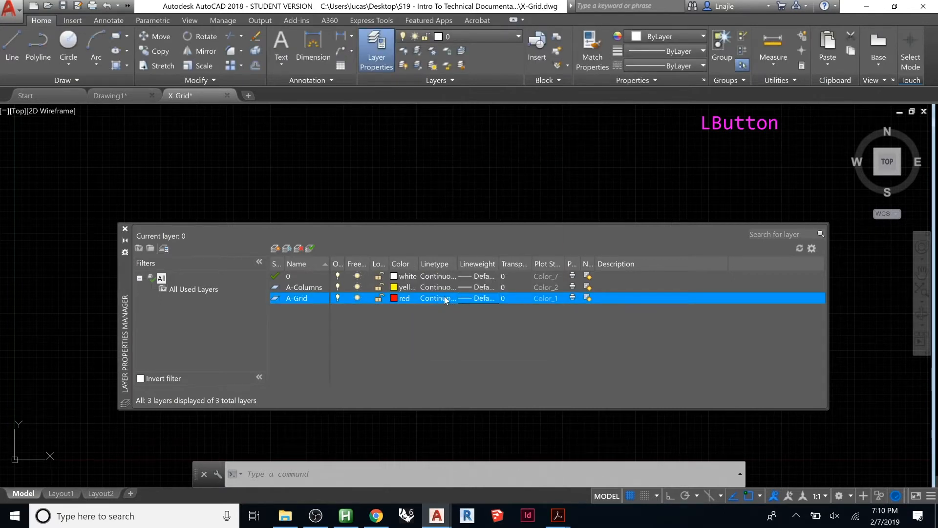
Load the HIDDEN2 linetype from acad.lin, assign it to the A-Grid layer, and close the layer manager
{"action": "left_click", "coordinate": [446, 297]}
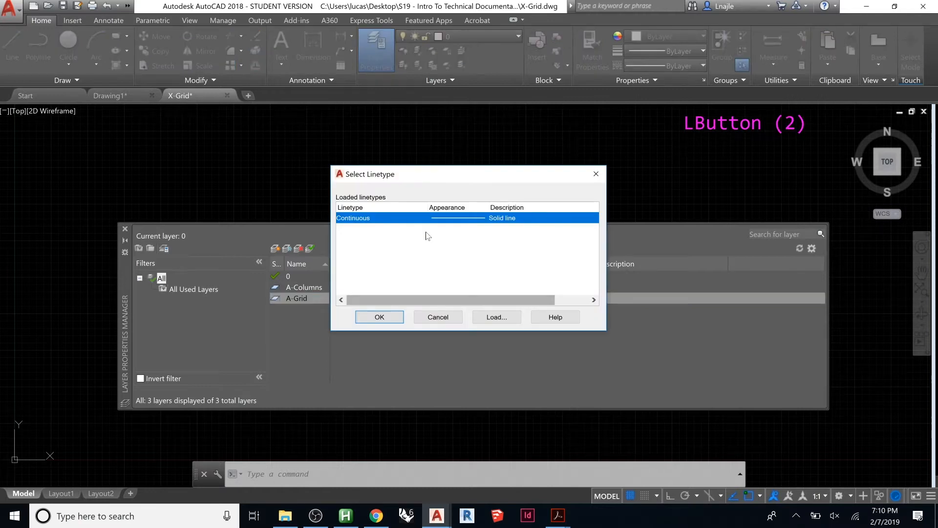
{"action": "left_click", "coordinate": [486, 318]}
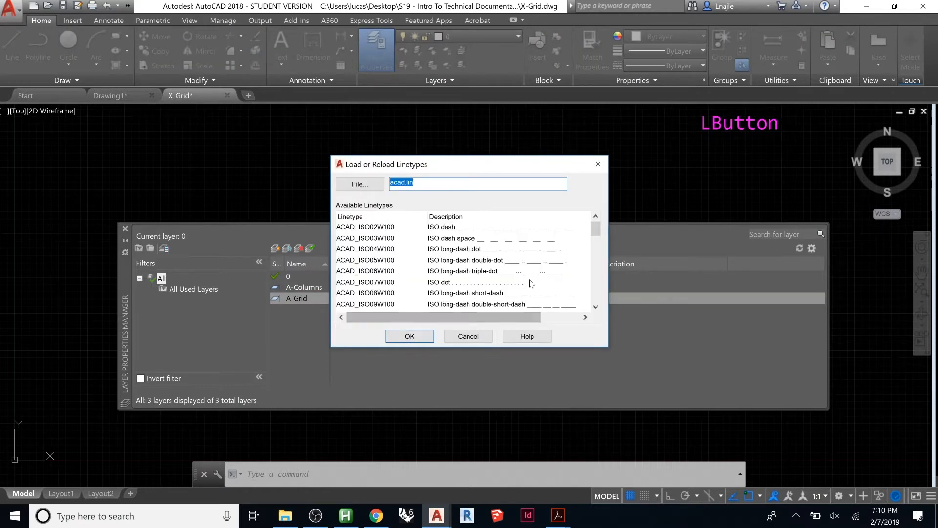
{"action": "left_click", "coordinate": [595, 251]}
{"action": "left_click_drag", "start_coordinate": [592, 248], "coordinate": [592, 281]}
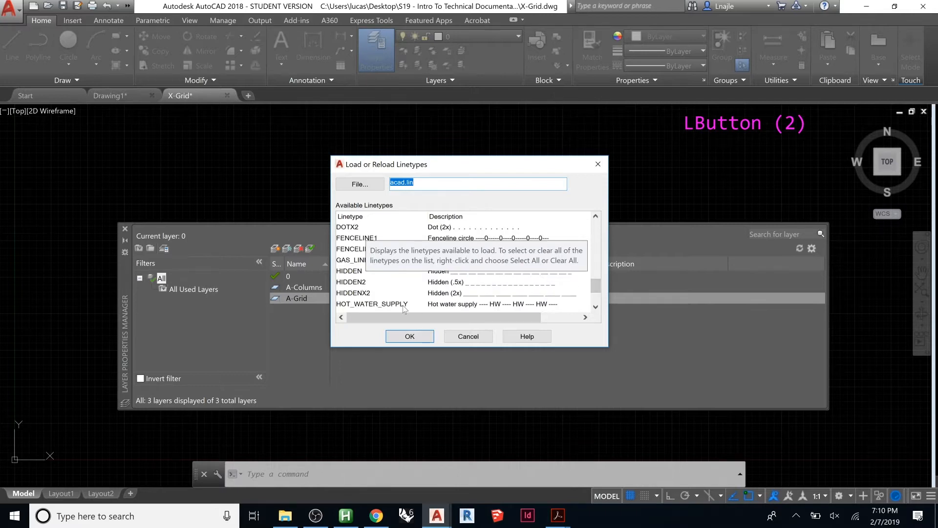
{"action": "left_click", "coordinate": [478, 284]}
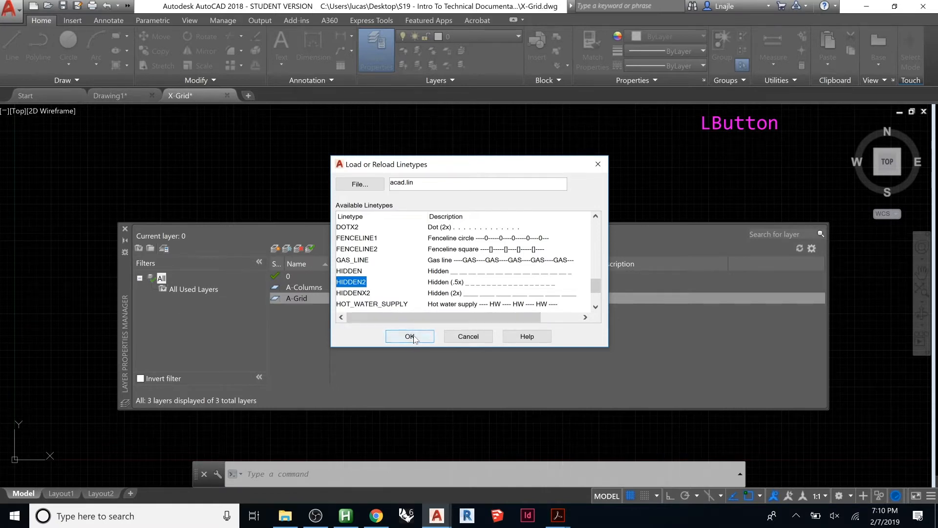
{"action": "left_click", "coordinate": [414, 335]}
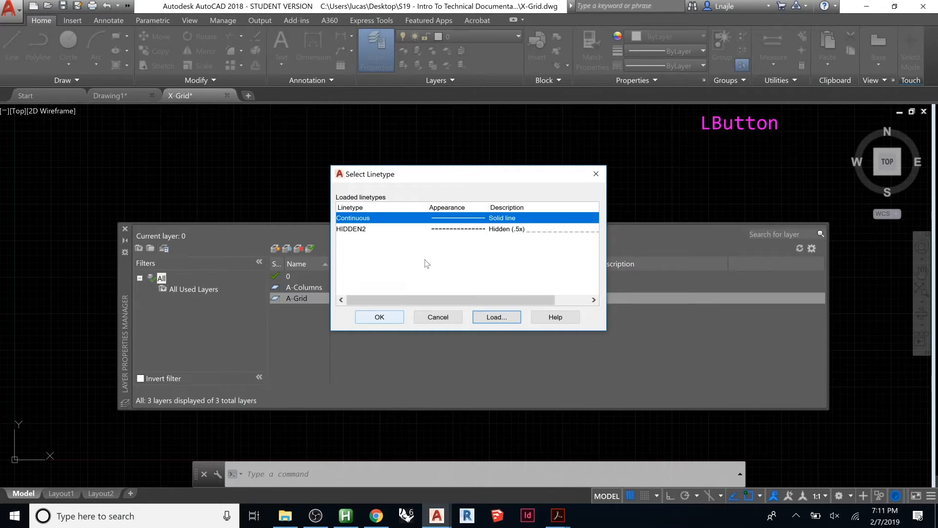
{"action": "left_click", "coordinate": [441, 230]}
{"action": "left_click", "coordinate": [393, 319]}
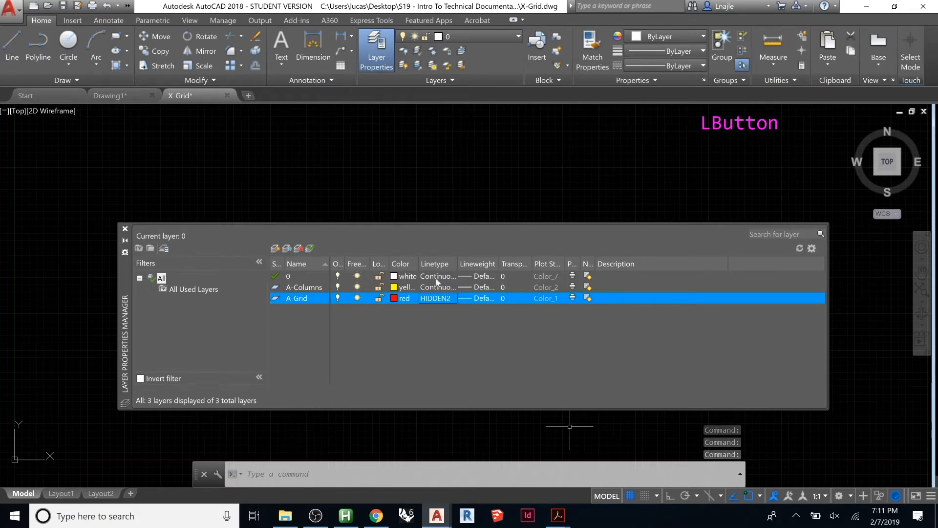
{"action": "left_click", "coordinate": [126, 229]}
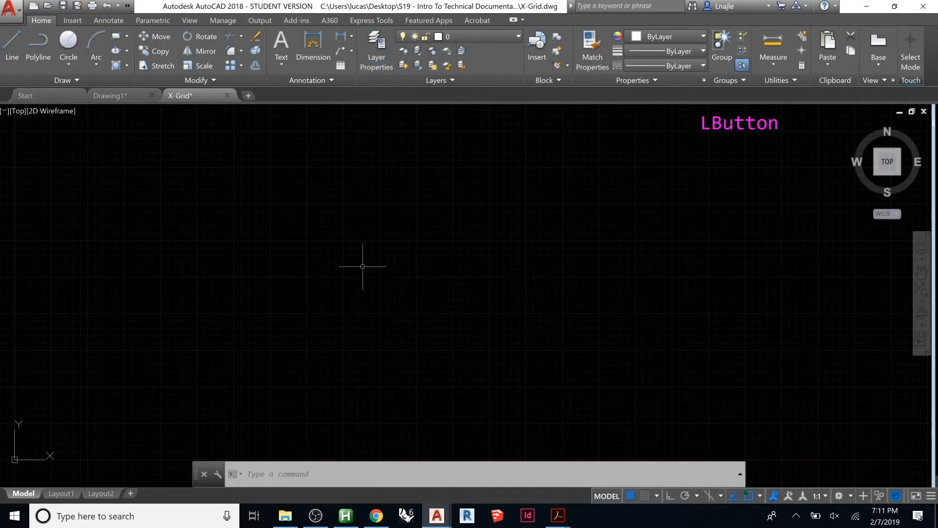
Start a polyline in the empty drawing area and turn on Ortho mode
{"action": "type", "text": "pl"}
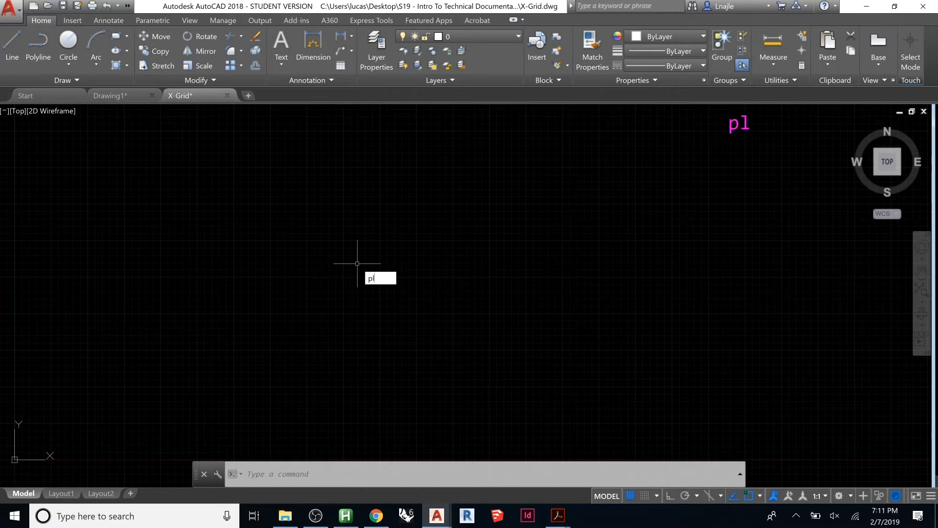
{"action": "key", "text": "Return"}
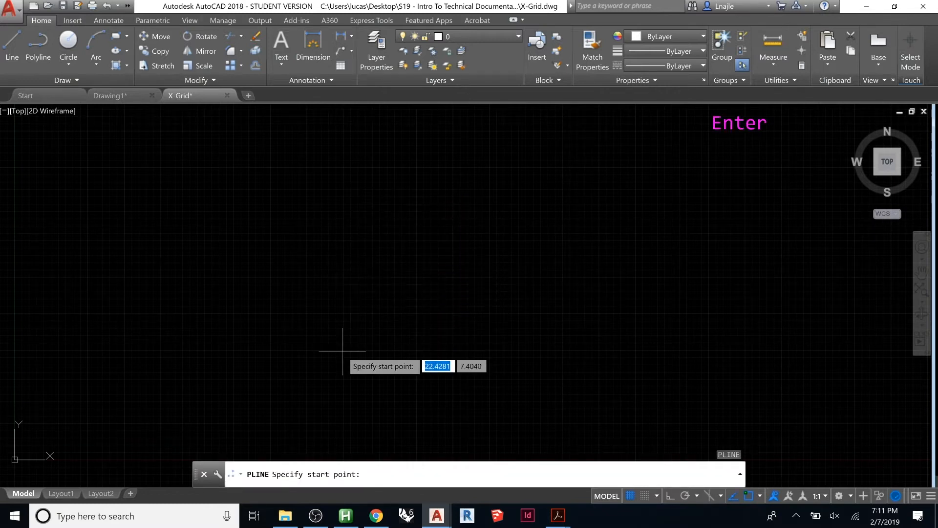
{"action": "left_click", "coordinate": [368, 388]}
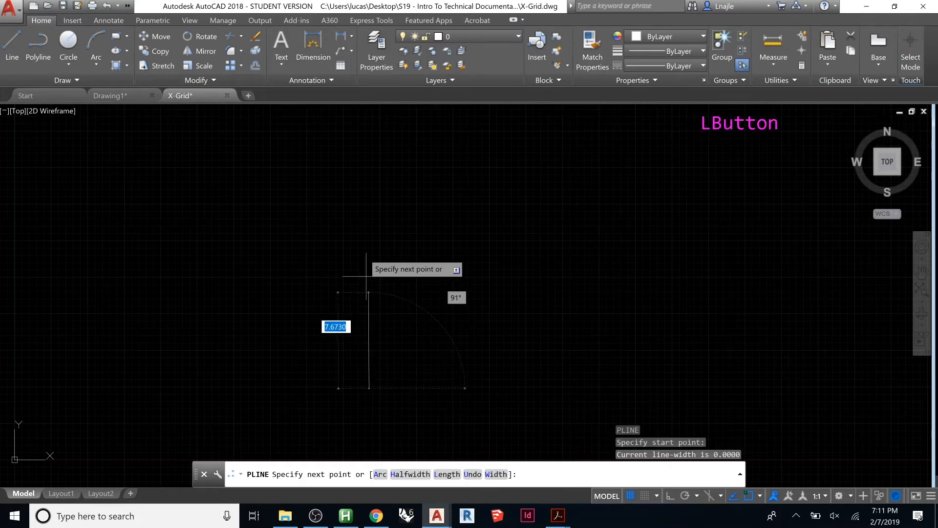
{"action": "key", "text": "F8"}
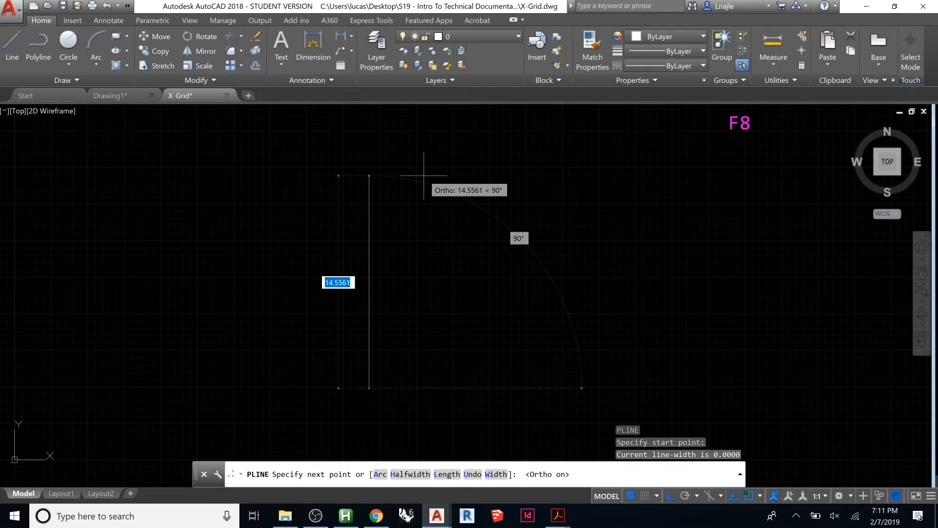
Try to give the vertical polyline segment a length of 30' and cancel the polyline
{"action": "type", "text": "30'"}
{"action": "key", "text": "Return"}
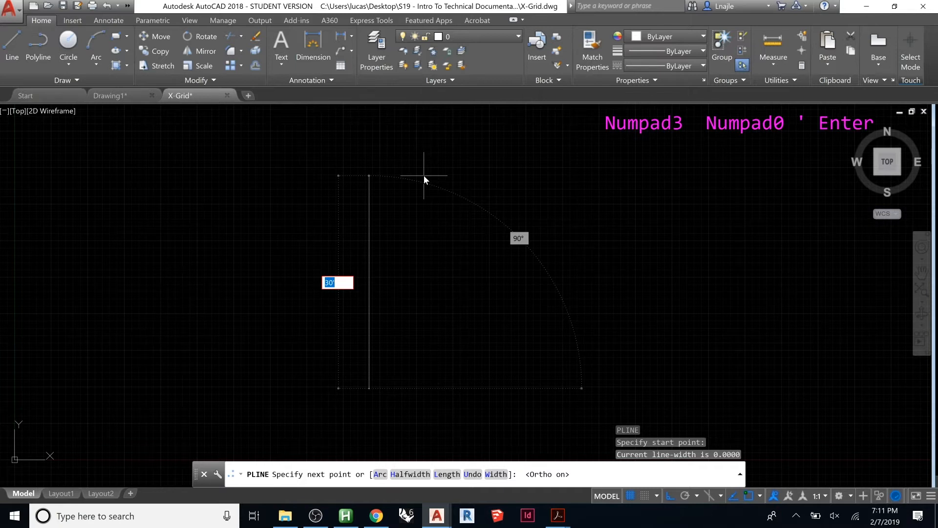
{"action": "key", "text": "Escape"}
{"action": "key", "text": "Escape"}
{"action": "key", "text": "Escape"}
Set the drawing's length units to Architectural with a precision of 0'-0 1/2"
{"action": "type", "text": "units"}
{"action": "key", "text": "Return"}
{"action": "left_click", "coordinate": [412, 174]}
{"action": "left_click", "coordinate": [415, 172]}
{"action": "left_click", "coordinate": [410, 180]}
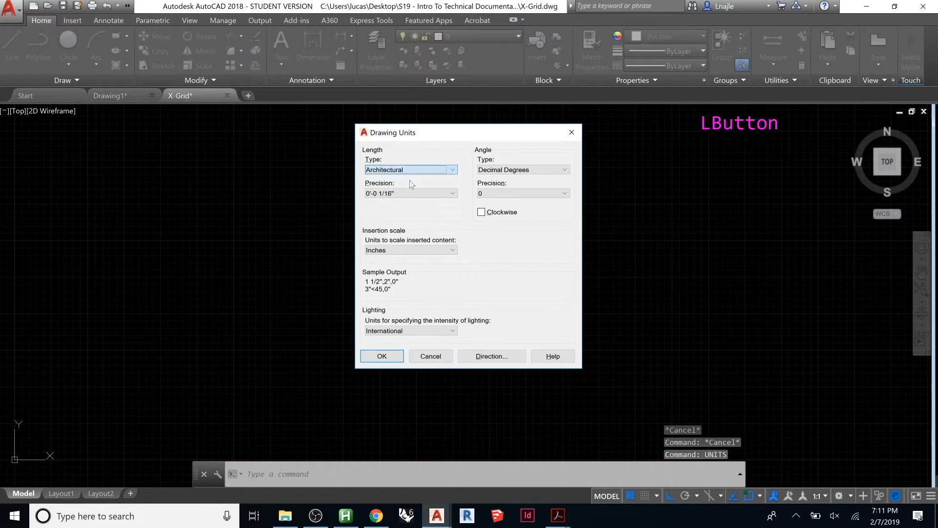
{"action": "left_click", "coordinate": [454, 194]}
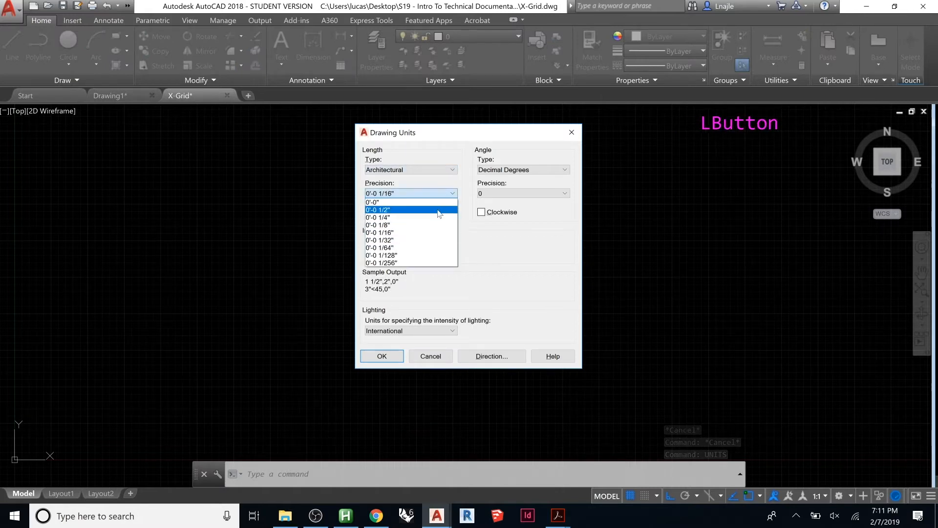
{"action": "left_click", "coordinate": [438, 213]}
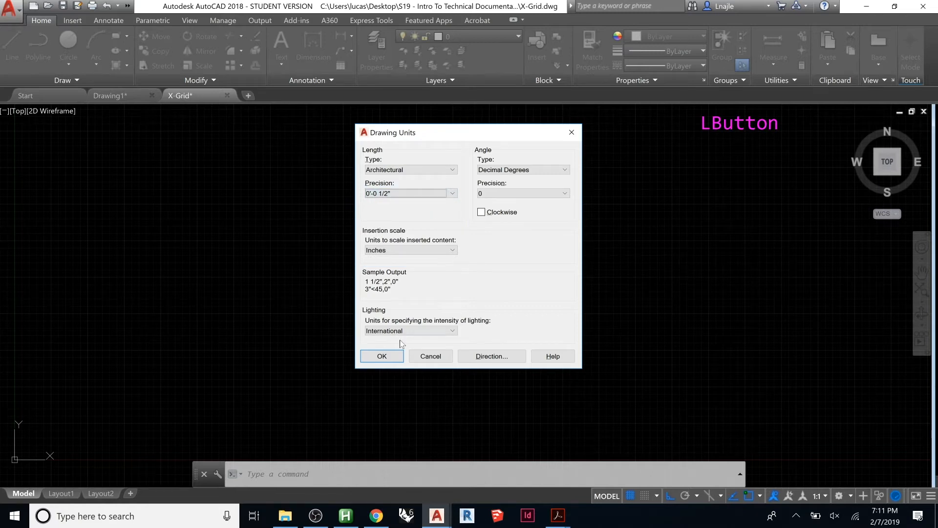
{"action": "left_click", "coordinate": [395, 352]}
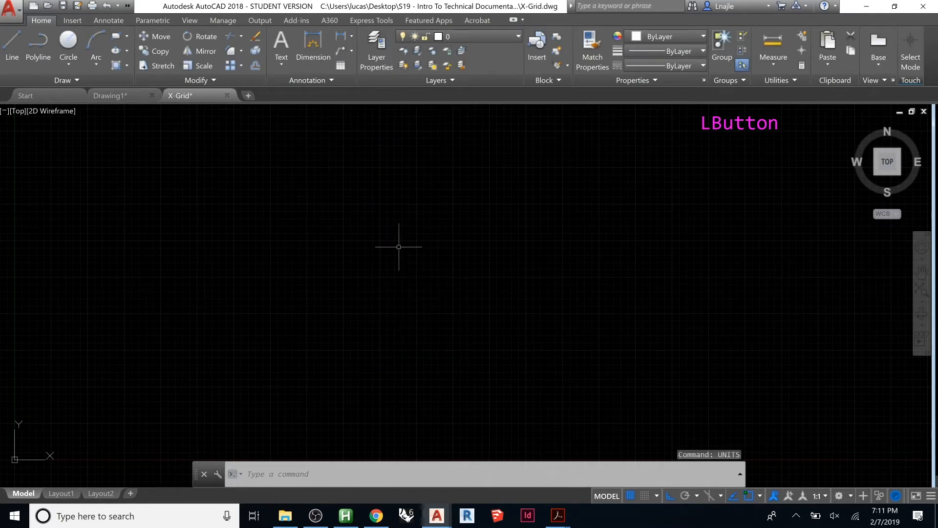
Check the layers' linetypes in the layer manager, widening the Linetype column to show the full names
{"action": "type", "text": "la"}
{"action": "key", "text": "Return"}
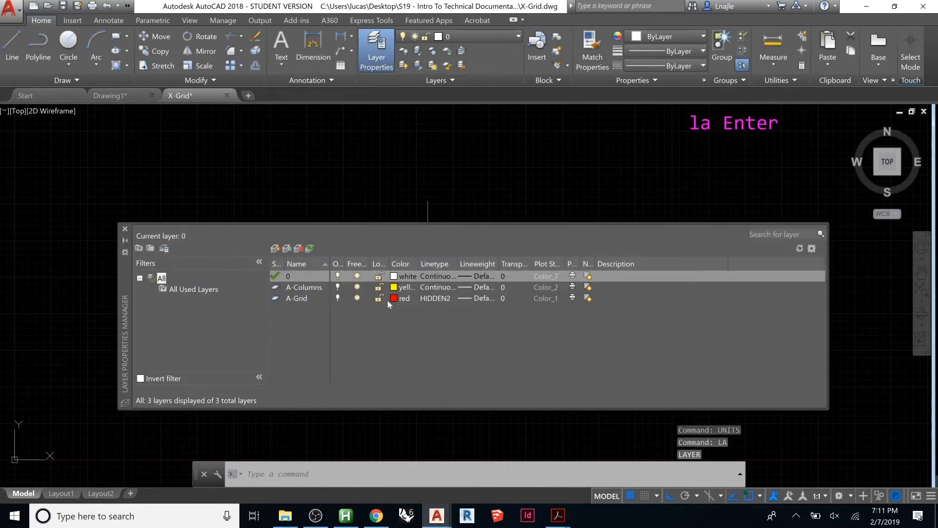
{"action": "left_click", "coordinate": [457, 262]}
{"action": "left_click_drag", "start_coordinate": [456, 263], "coordinate": [461, 264]}
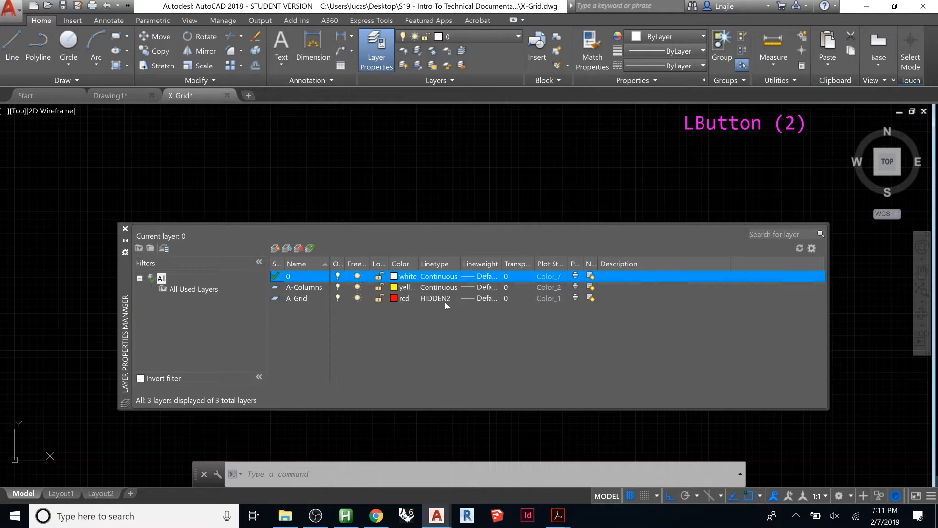
{"action": "left_click", "coordinate": [124, 229]}
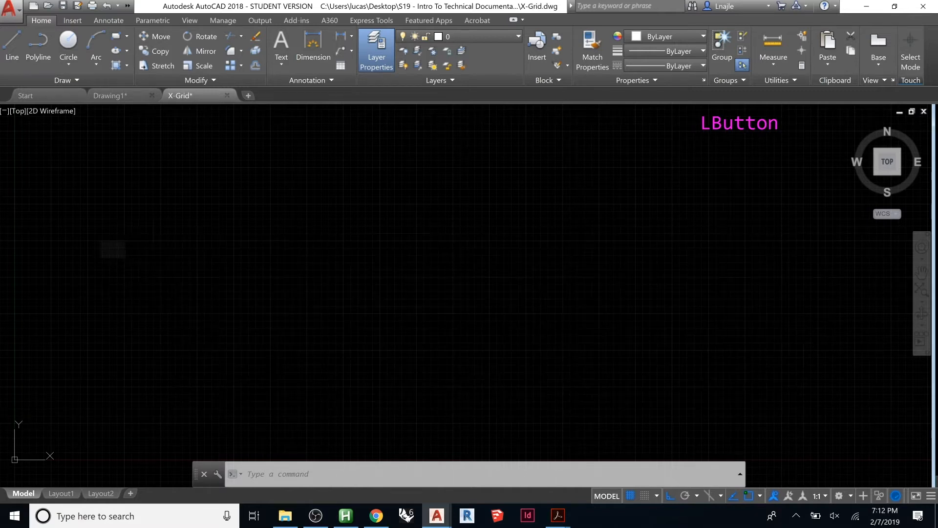
Draw a vertical polyline 15' long upward from a point in the drawing area
{"action": "type", "text": "pl"}
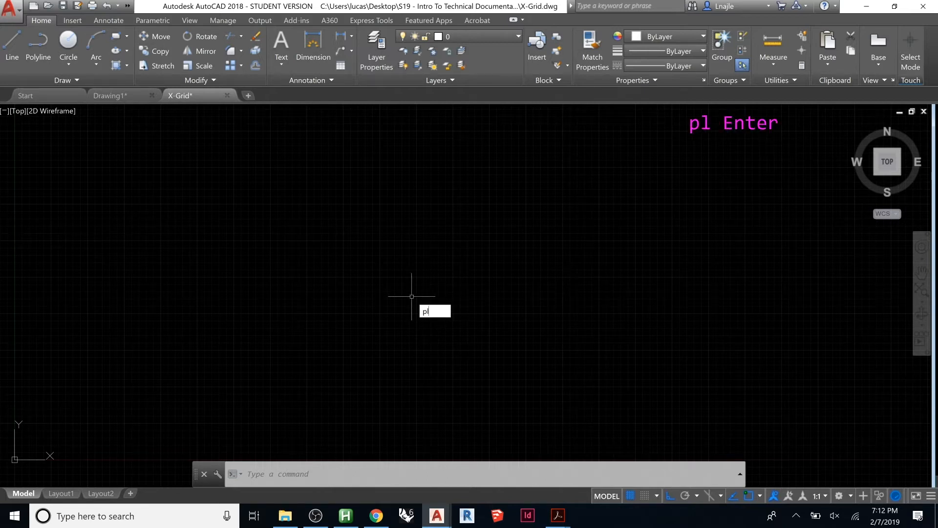
{"action": "key", "text": "Return"}
{"action": "left_click", "coordinate": [421, 342]}
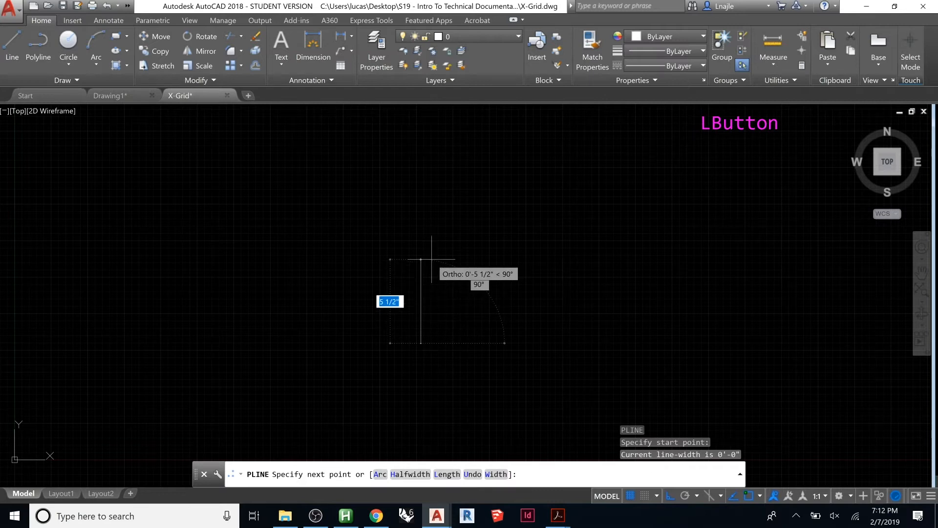
{"action": "type", "text": "15'"}
{"action": "key", "text": "Return"}
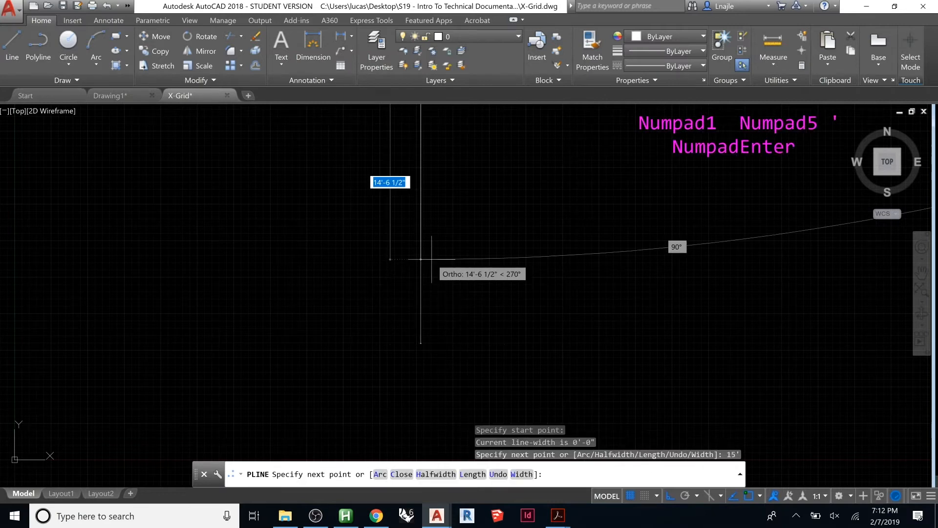
{"action": "key", "text": "Return"}
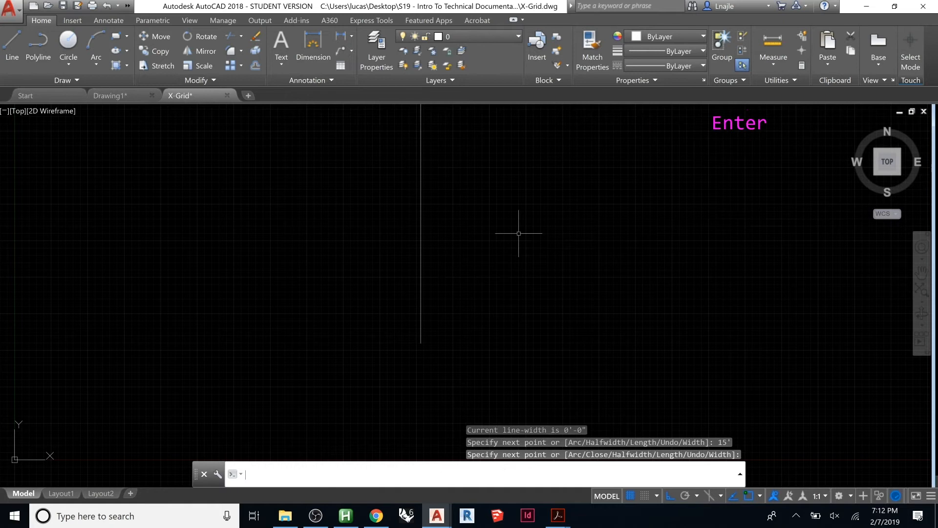
Assign the vertical 15' polyline to the A-Grid layer
{"action": "scroll", "coordinate": [391, 361], "scroll_direction": "down", "scroll_amount": 5}
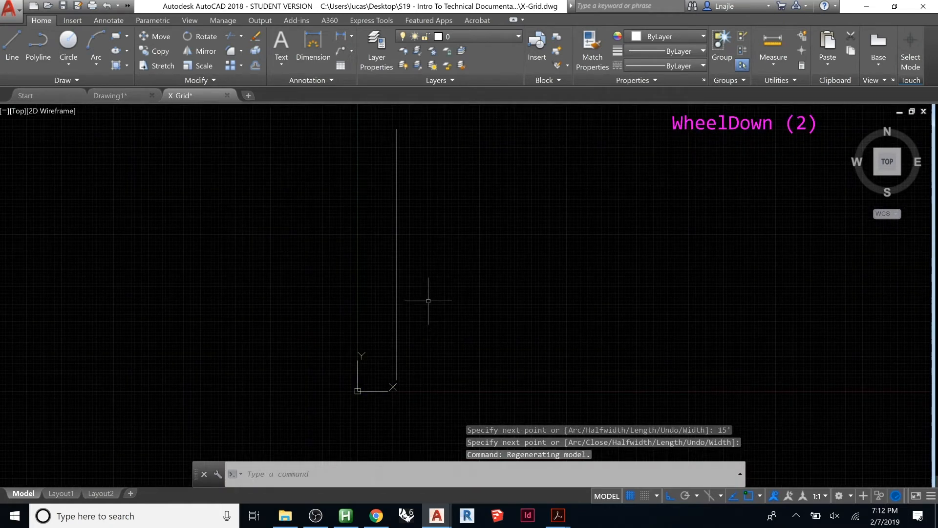
{"action": "left_click", "coordinate": [420, 268]}
{"action": "left_click", "coordinate": [378, 265]}
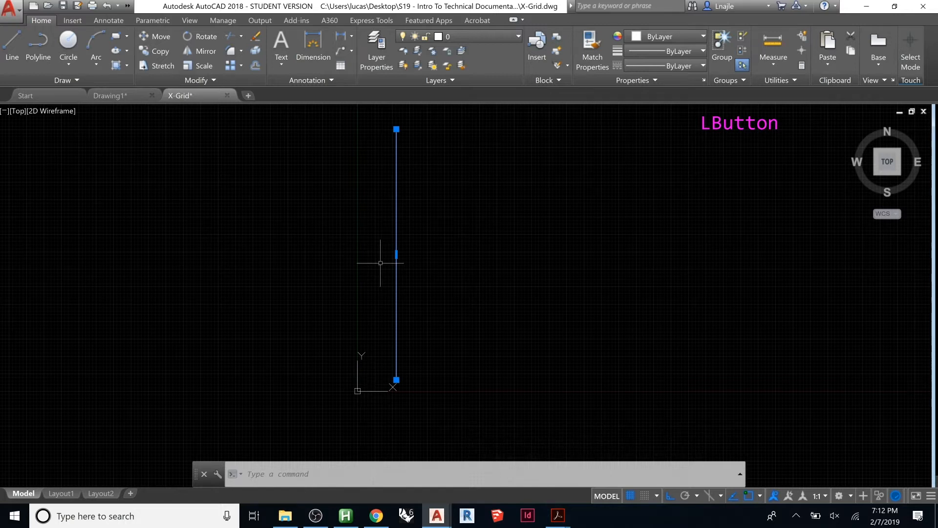
{"action": "key", "text": "Escape"}
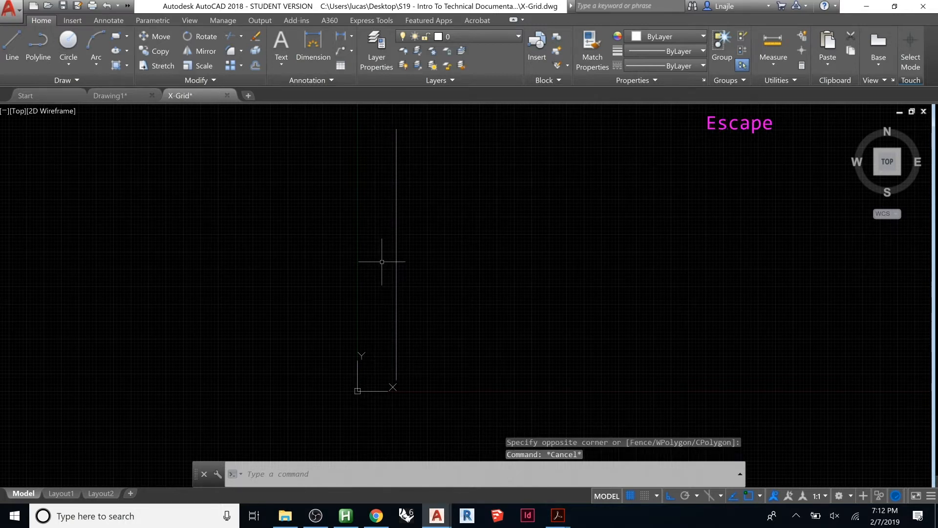
{"action": "left_click", "coordinate": [424, 261]}
{"action": "left_click", "coordinate": [386, 281]}
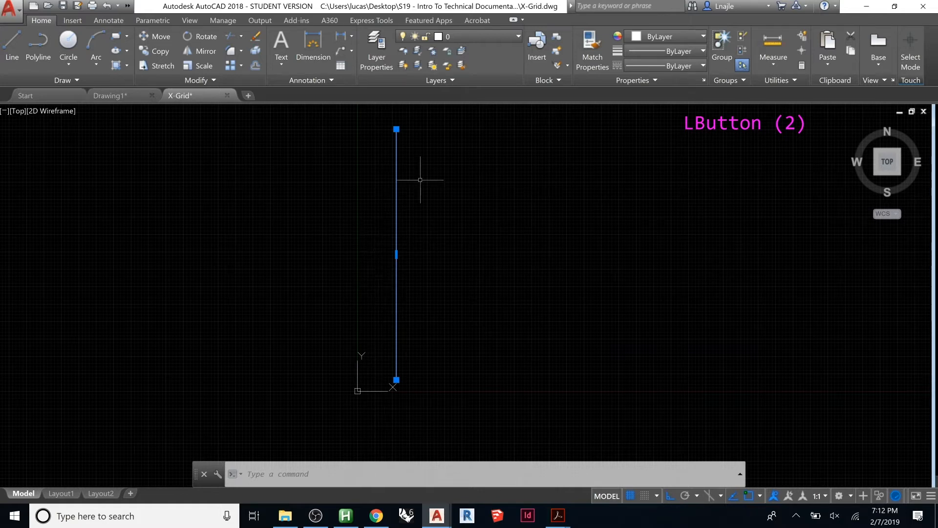
{"action": "left_click", "coordinate": [480, 41]}
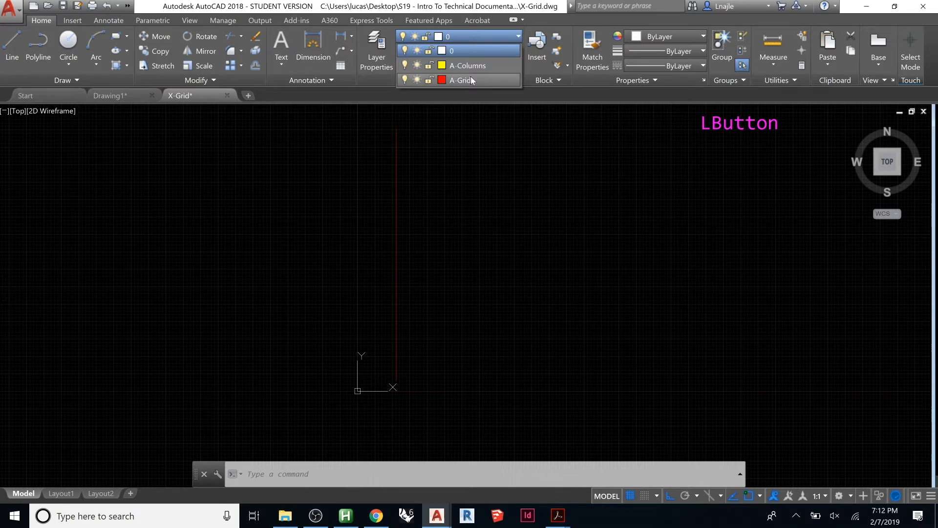
{"action": "left_click", "coordinate": [471, 76]}
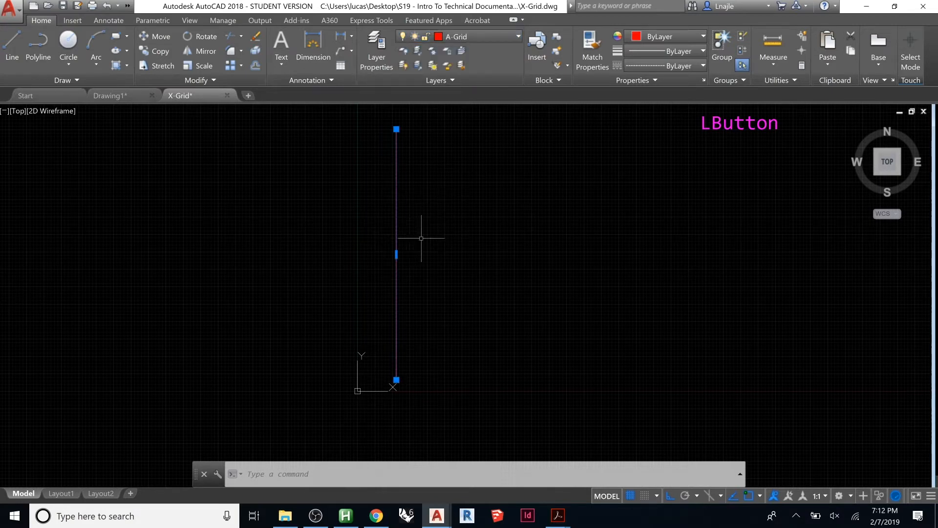
{"action": "left_click", "coordinate": [448, 232]}
{"action": "left_click", "coordinate": [436, 251]}
{"action": "key", "text": "Return"}
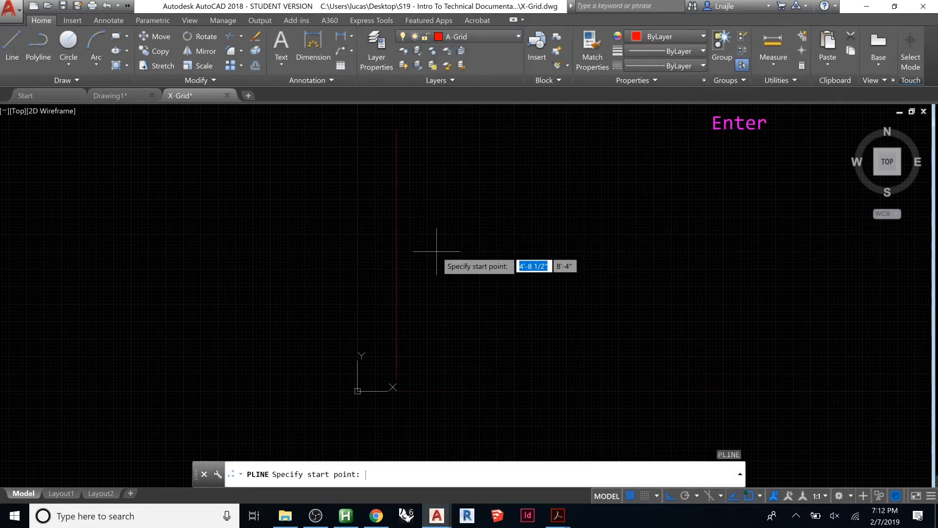
{"action": "scroll", "coordinate": [398, 255], "scroll_direction": "up", "scroll_amount": 3}
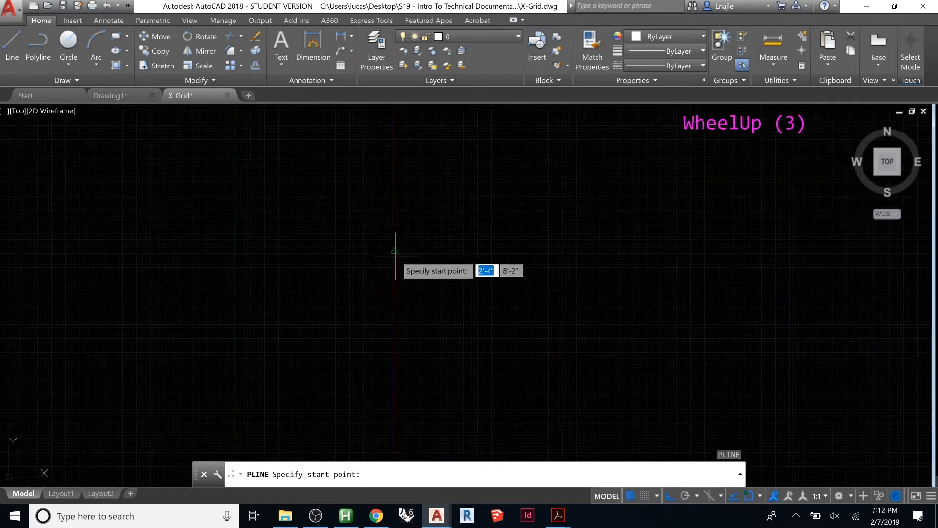
{"action": "key", "text": "Escape"}
Review the drawing's length type, precision and insertion scale in the Drawing Units settings
{"action": "type", "text": "units"}
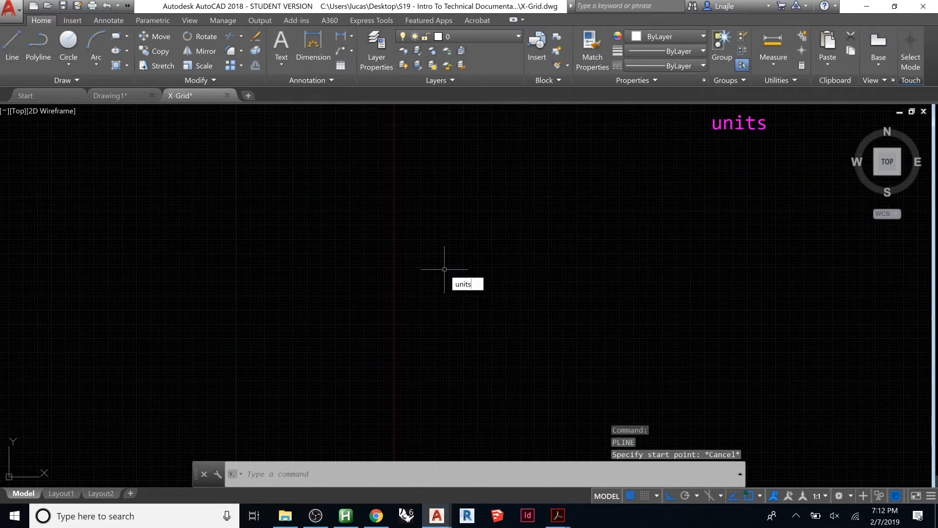
{"action": "key", "text": "Return"}
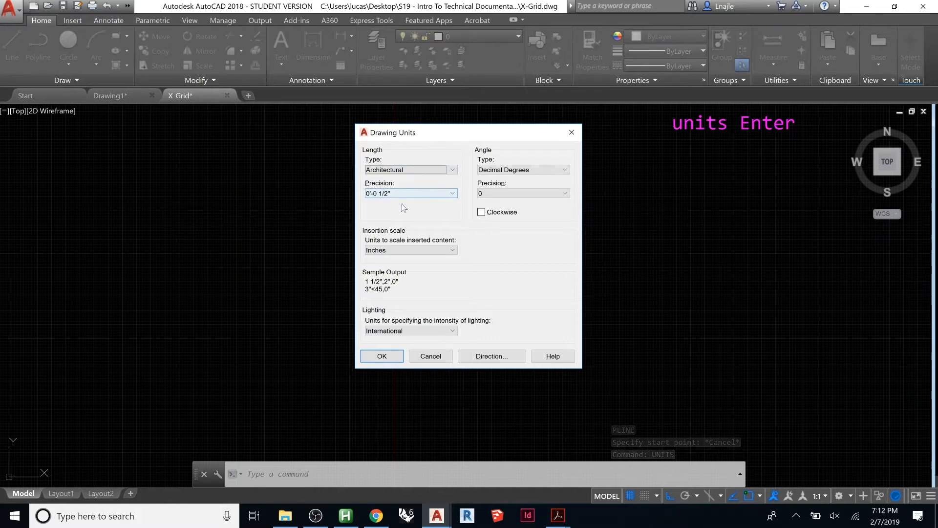
{"action": "left_click", "coordinate": [388, 360]}
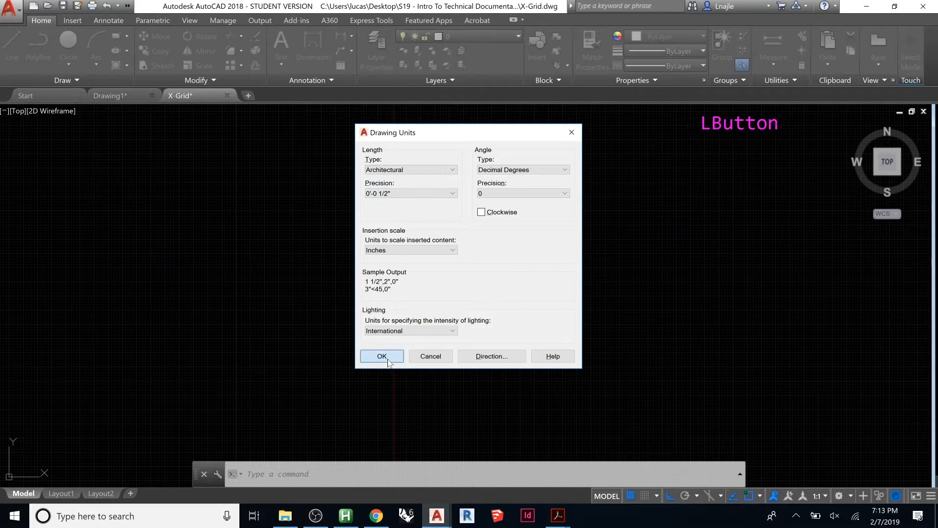
{"action": "left_click", "coordinate": [417, 269]}
{"action": "left_click", "coordinate": [370, 300]}
{"action": "key", "text": "Escape"}
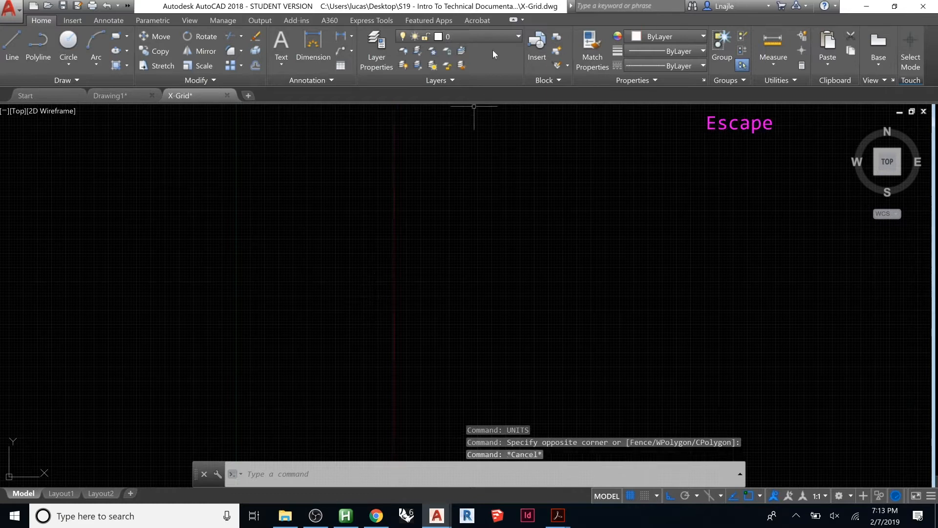
{"action": "left_click", "coordinate": [490, 37]}
{"action": "key", "text": "Escape"}
Reassign the vertical grid line to the A-Grid layer and deselect it
{"action": "left_click", "coordinate": [447, 157]}
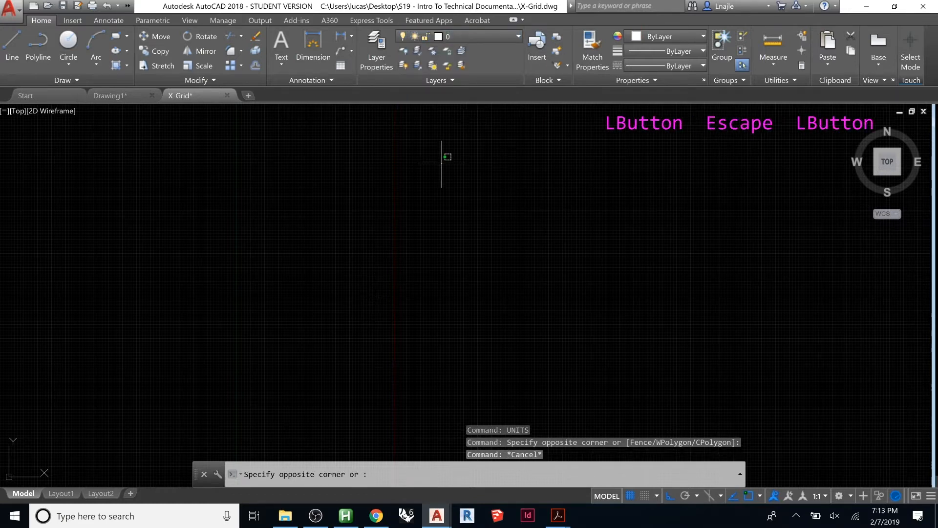
{"action": "left_click", "coordinate": [382, 186]}
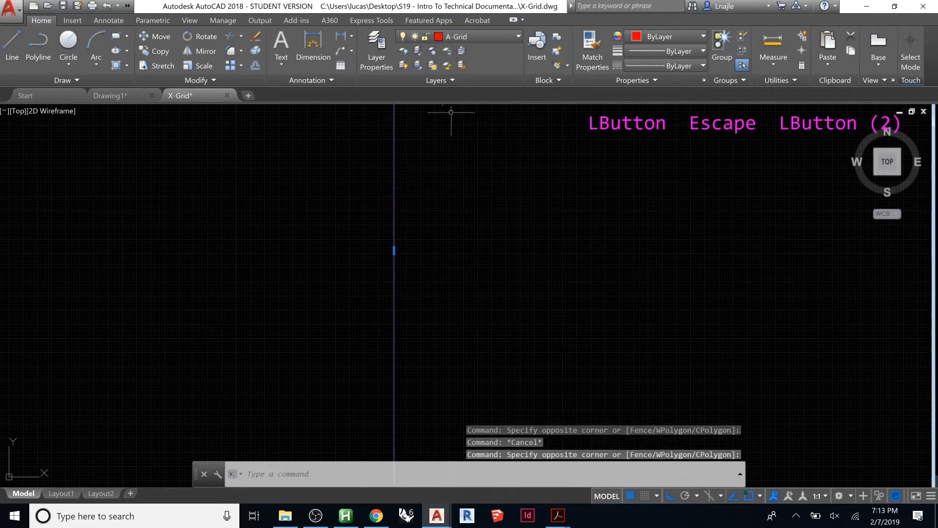
{"action": "left_click", "coordinate": [500, 38]}
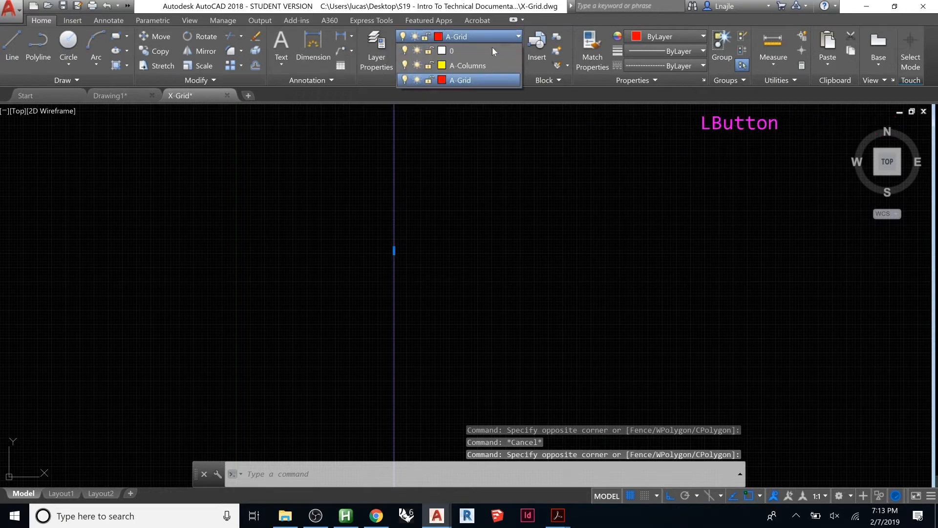
{"action": "left_click", "coordinate": [485, 80]}
{"action": "left_click", "coordinate": [454, 158]}
{"action": "key", "text": "Escape"}
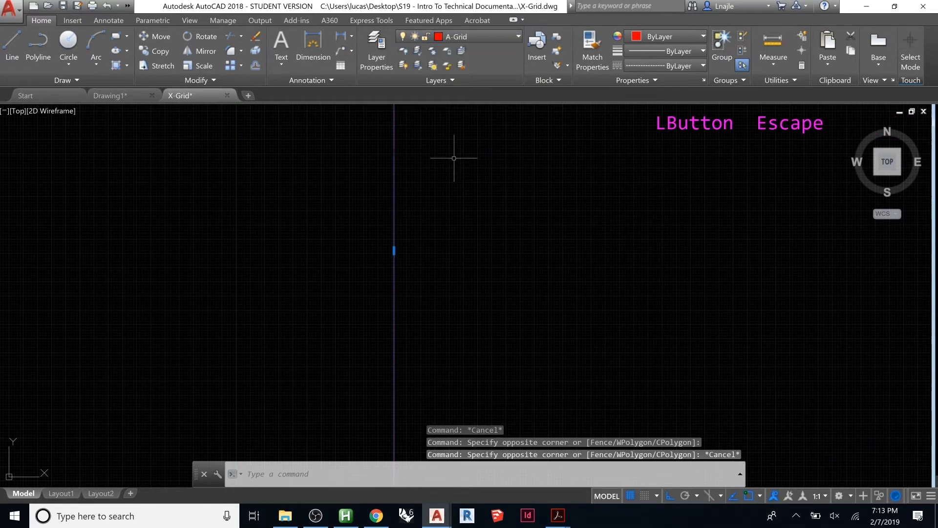
{"action": "key", "text": "Escape"}
Set the drawing's global linetype scale factor (LTSCALE) to .5
{"action": "scroll", "coordinate": [391, 205], "scroll_direction": "up", "scroll_amount": 4}
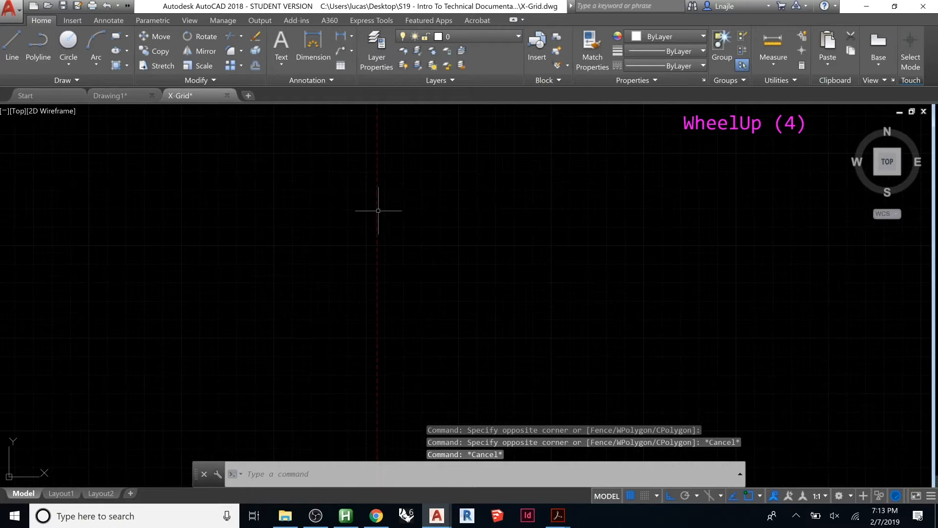
{"action": "scroll", "coordinate": [377, 208], "scroll_direction": "up", "scroll_amount": 1}
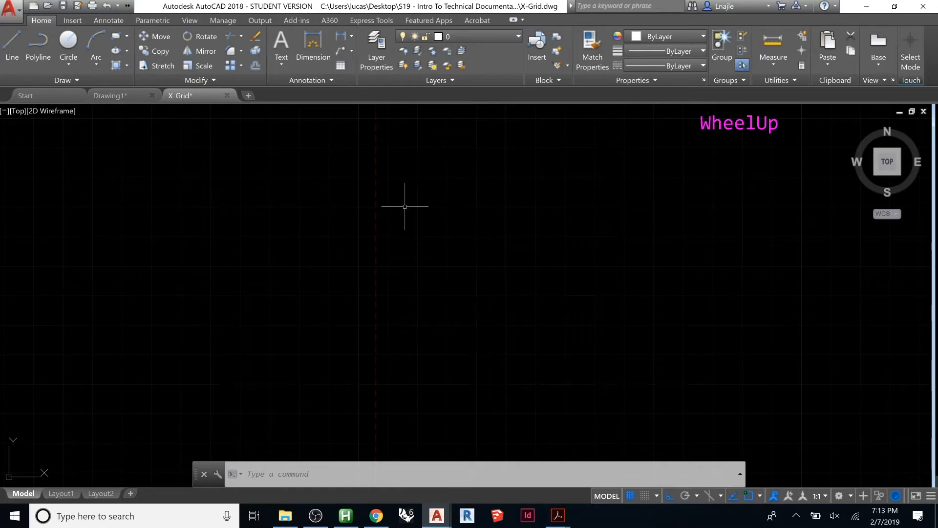
{"action": "type", "text": "lt"}
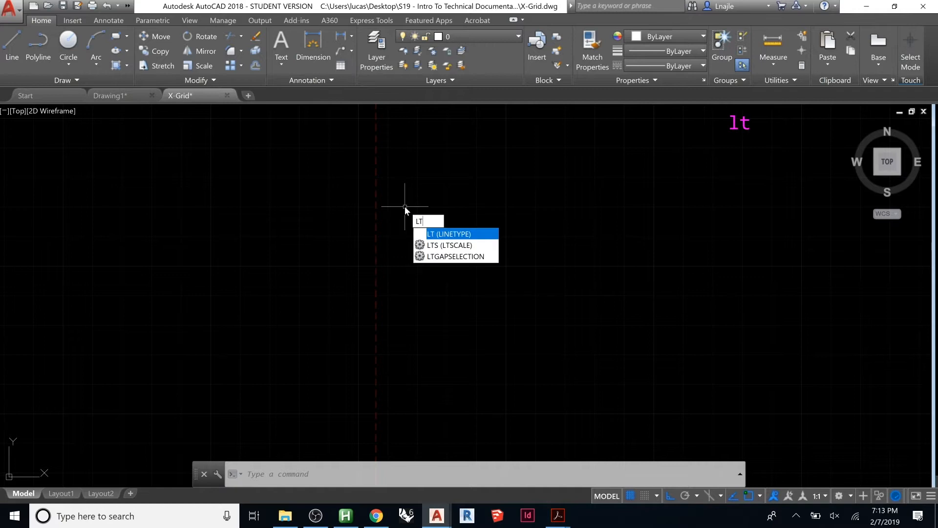
{"action": "type", "text": "s"}
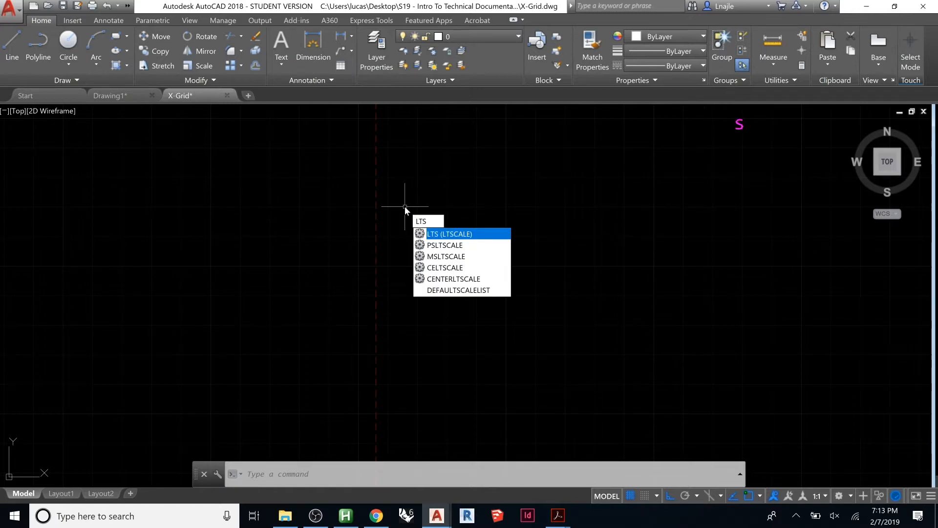
{"action": "left_click", "coordinate": [459, 235]}
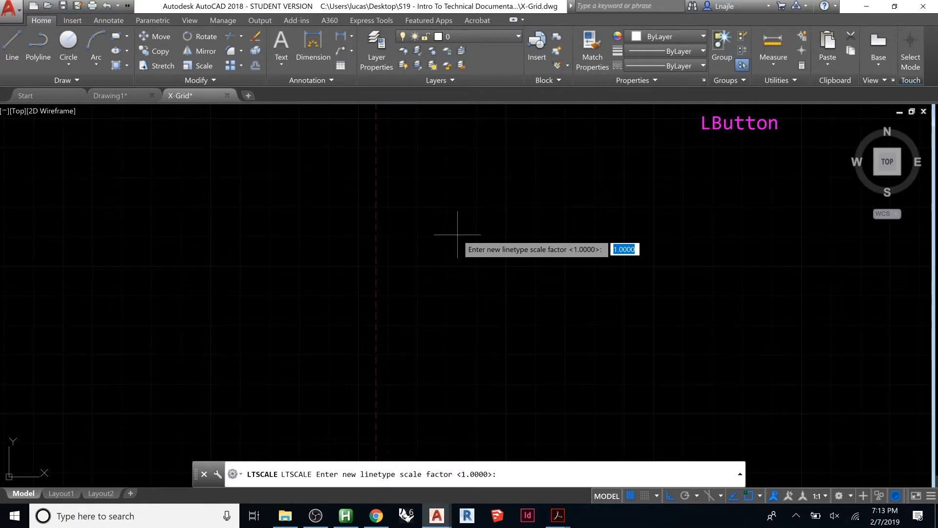
{"action": "type", "text": ".5"}
{"action": "key", "text": "Return"}
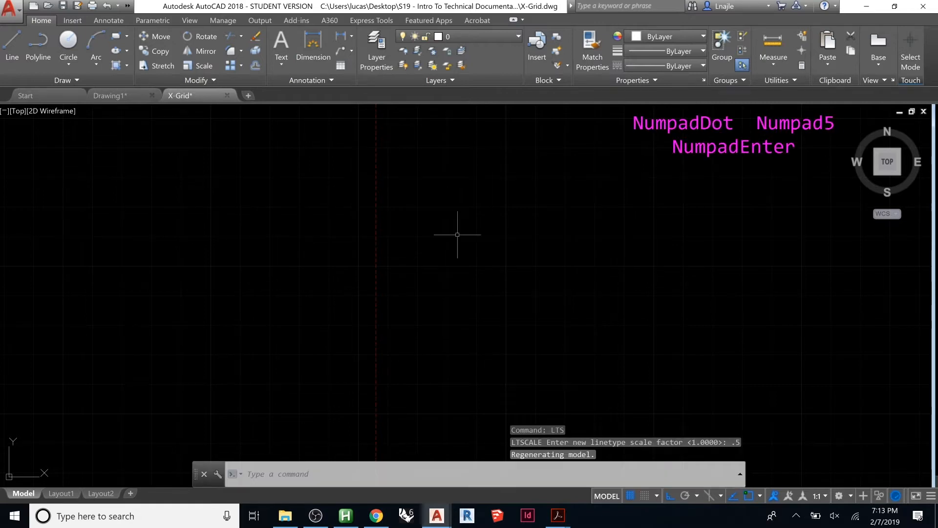
Set the drawing's global linetype scale factor to 50 with LTSCALE
{"action": "key", "text": "Return"}
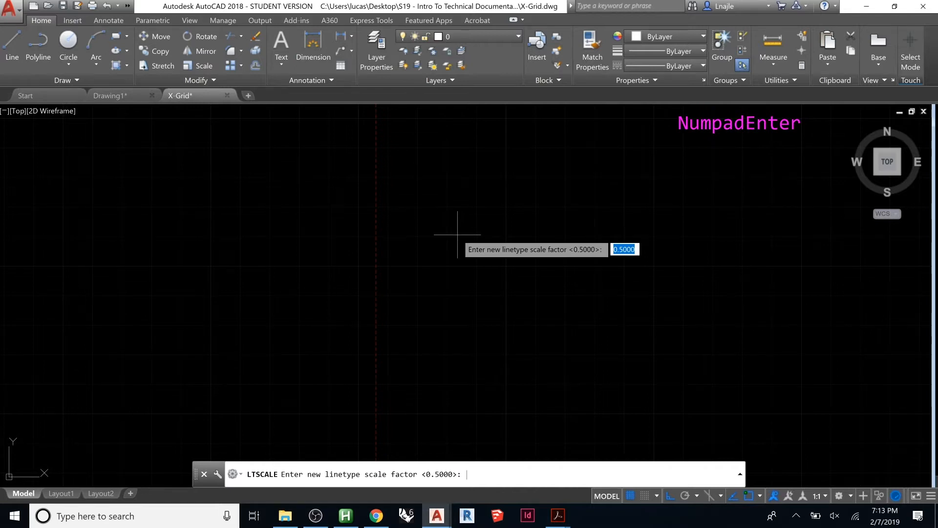
{"action": "type", "text": "50"}
{"action": "key", "text": "Return"}
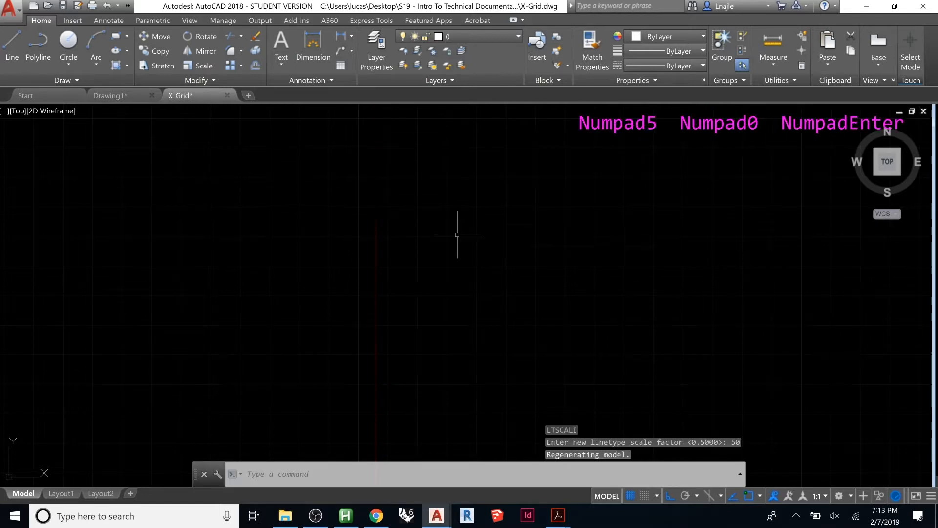
{"action": "scroll", "coordinate": [527, 247], "scroll_direction": "down", "scroll_amount": 4}
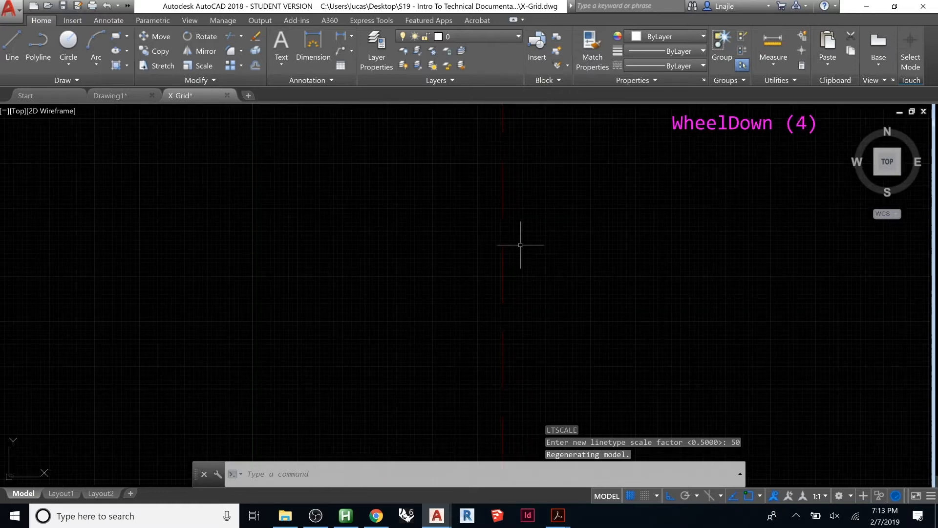
{"action": "scroll", "coordinate": [362, 257], "scroll_direction": "down", "scroll_amount": 4}
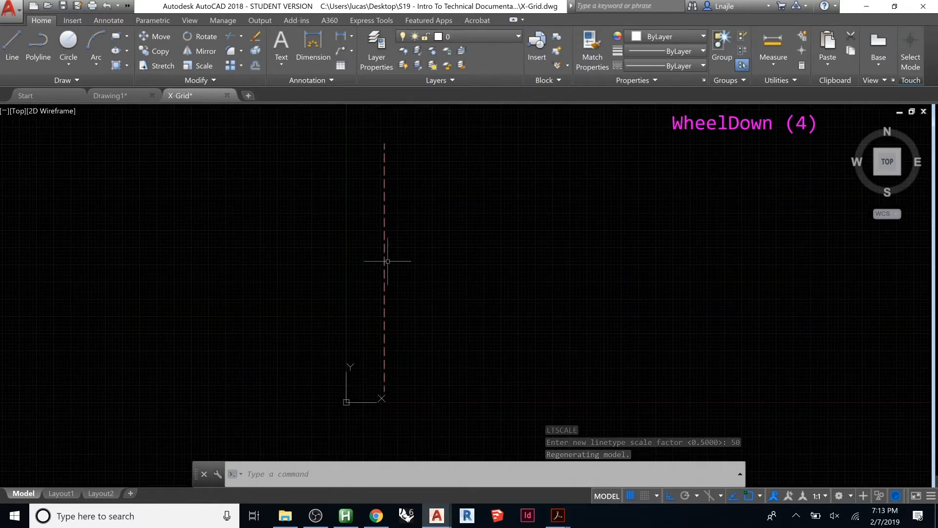
{"action": "scroll", "coordinate": [391, 259], "scroll_direction": "up", "scroll_amount": 3}
{"action": "left_click", "coordinate": [411, 227]}
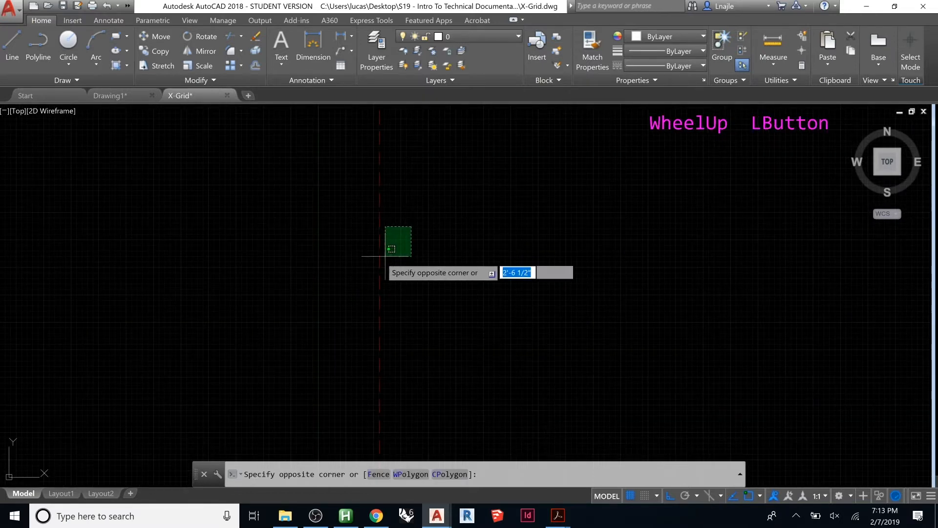
{"action": "left_click", "coordinate": [381, 259]}
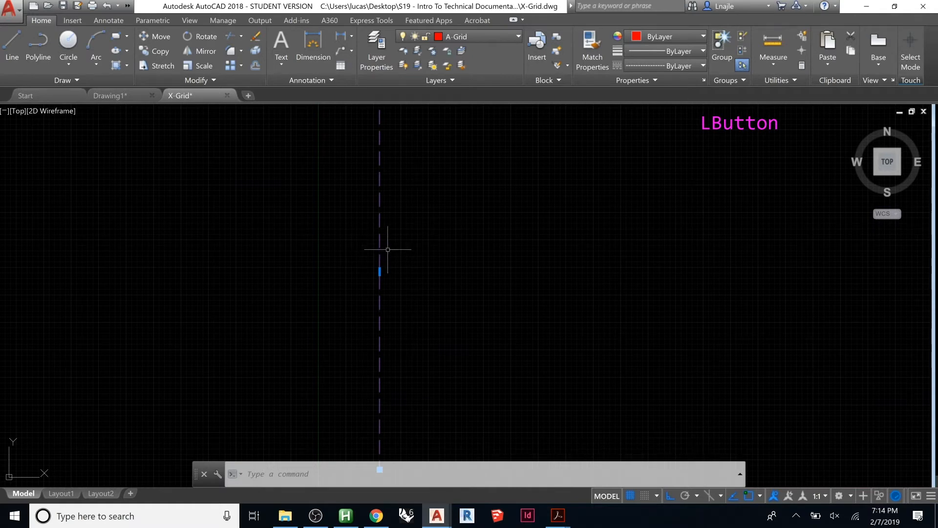
{"action": "key", "text": "Escape"}
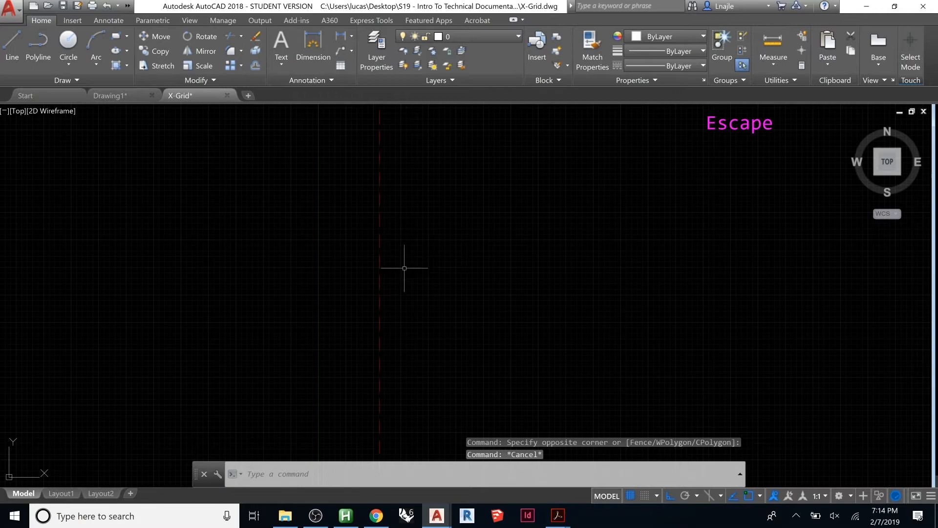
{"action": "scroll", "coordinate": [406, 264], "scroll_direction": "down", "scroll_amount": 2}
{"action": "left_click", "coordinate": [406, 263]}
{"action": "left_click", "coordinate": [378, 277]}
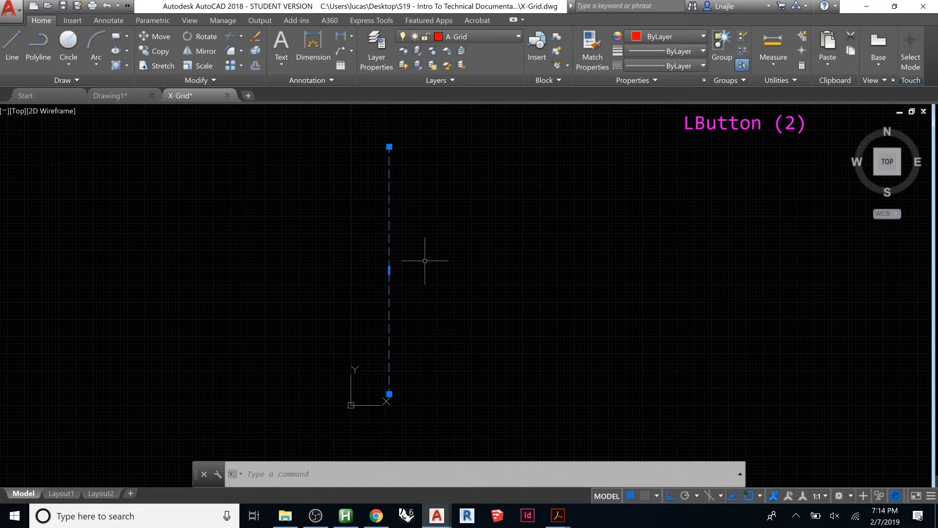
{"action": "key", "text": "Escape"}
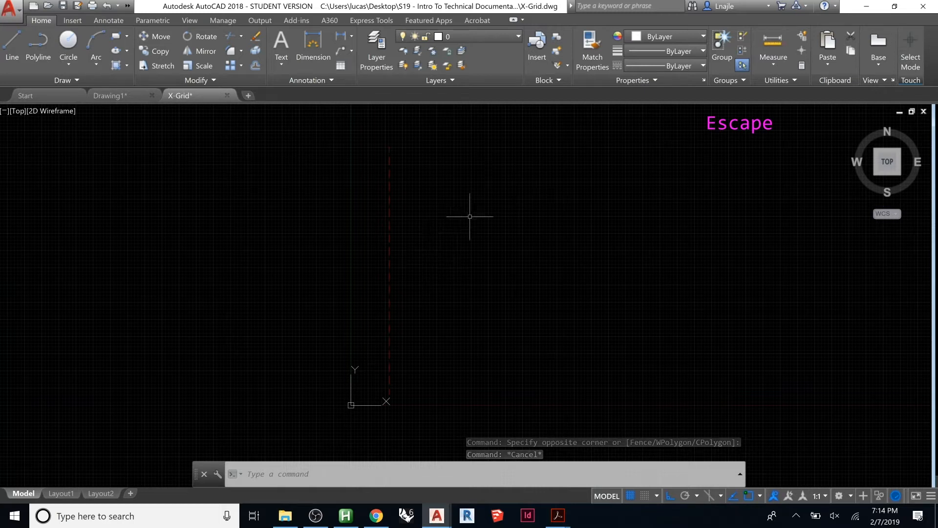
{"action": "left_click", "coordinate": [456, 235]}
{"action": "left_click", "coordinate": [416, 249]}
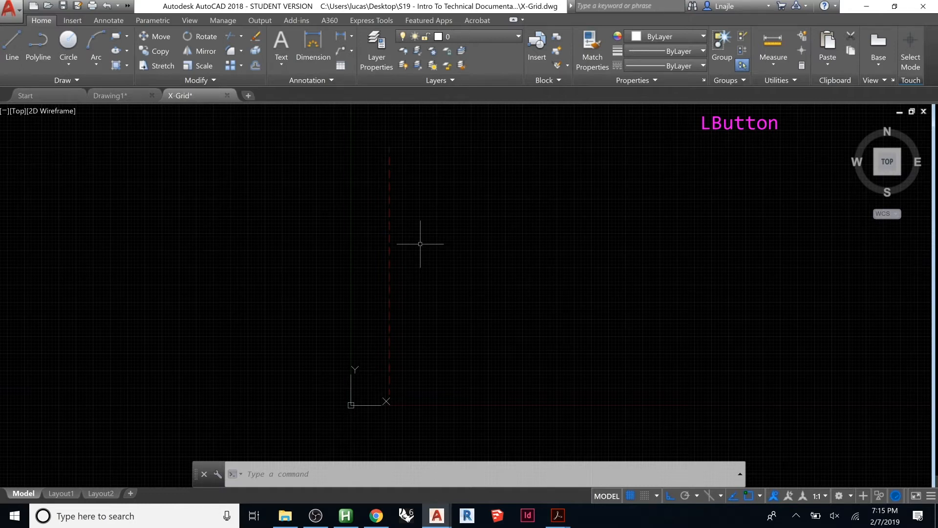
Offset the vertical grid line 15' to its right
{"action": "left_click", "coordinate": [429, 267]}
{"action": "left_click", "coordinate": [386, 259]}
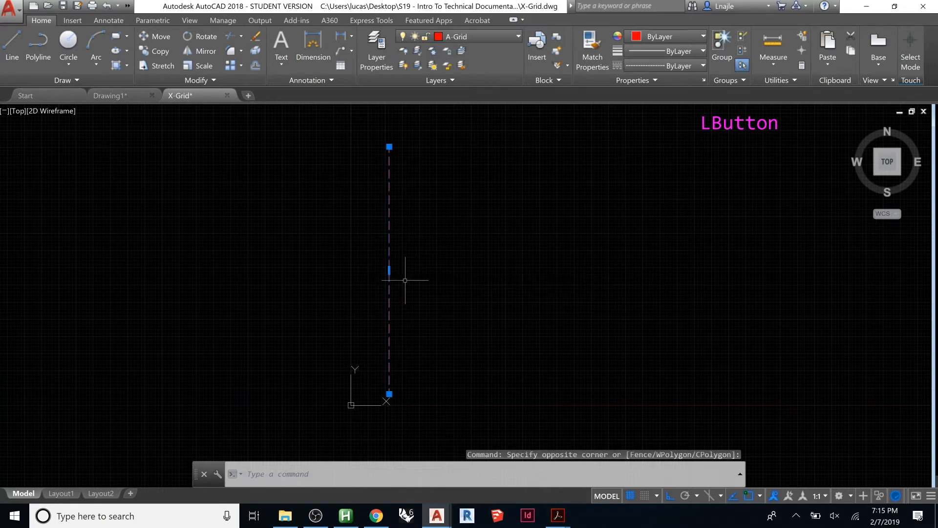
{"action": "type", "text": "offset"}
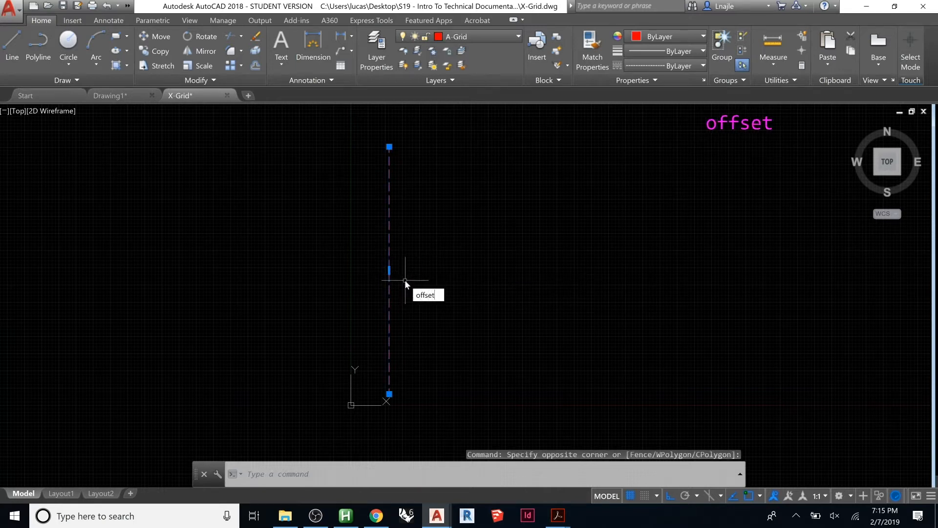
{"action": "key", "text": "Return"}
{"action": "type", "text": "15'"}
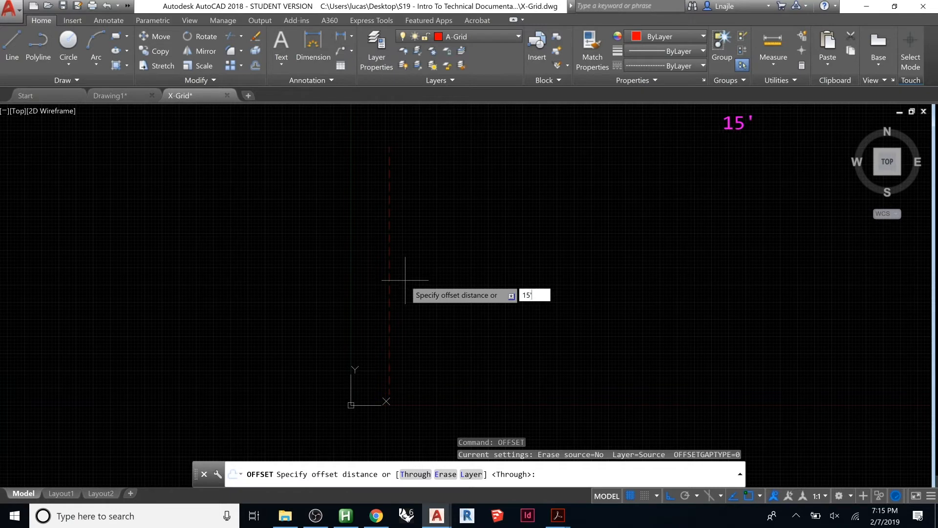
{"action": "key", "text": "Return"}
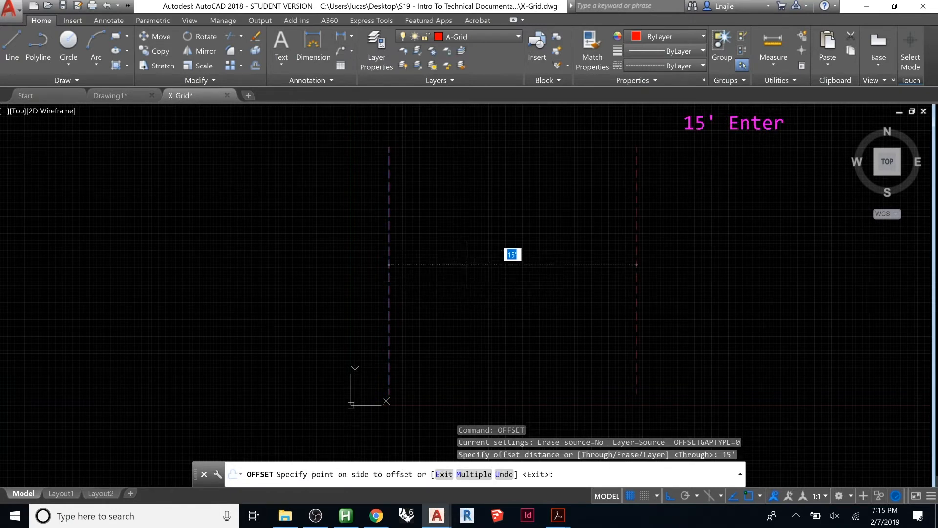
{"action": "left_click", "coordinate": [671, 271]}
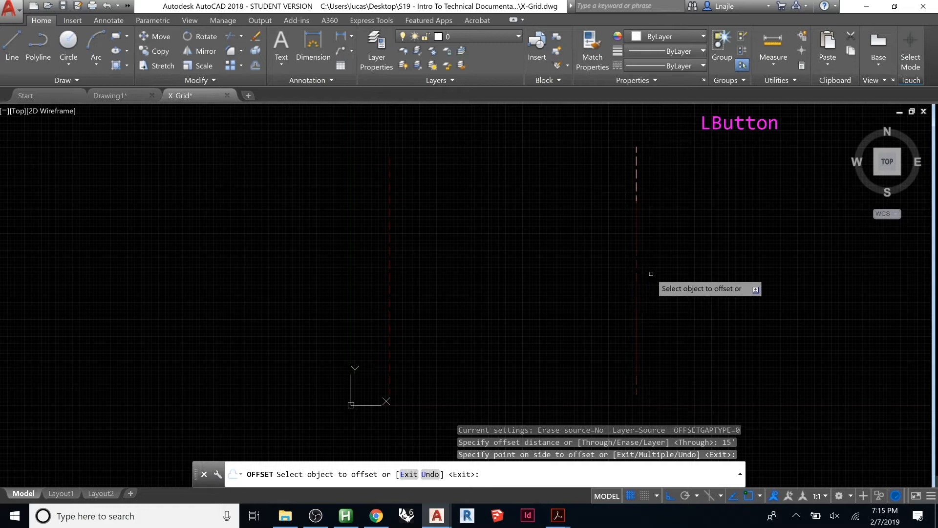
Offset the rightmost grid line 15' to the right twice, making a row of four vertical grid lines, and end the Offset command
{"action": "scroll", "coordinate": [305, 297], "scroll_direction": "down", "scroll_amount": 2}
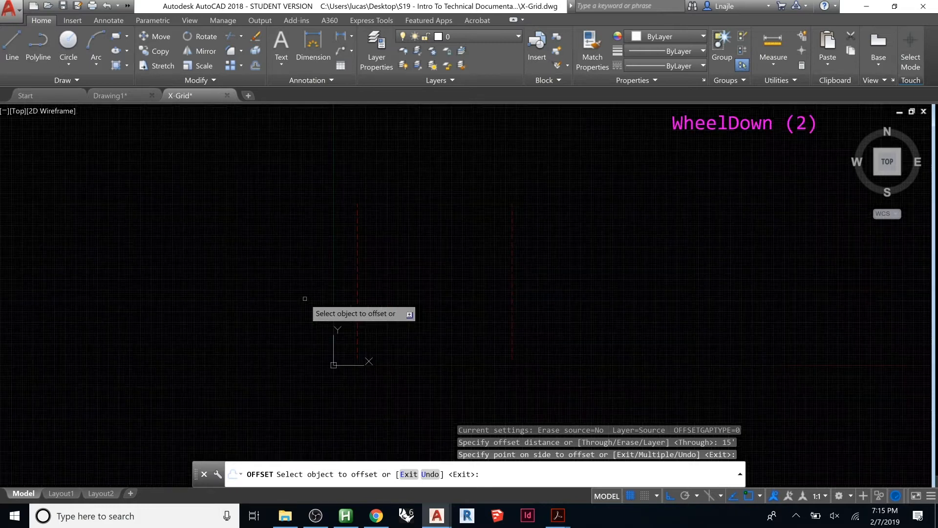
{"action": "left_click", "coordinate": [512, 285]}
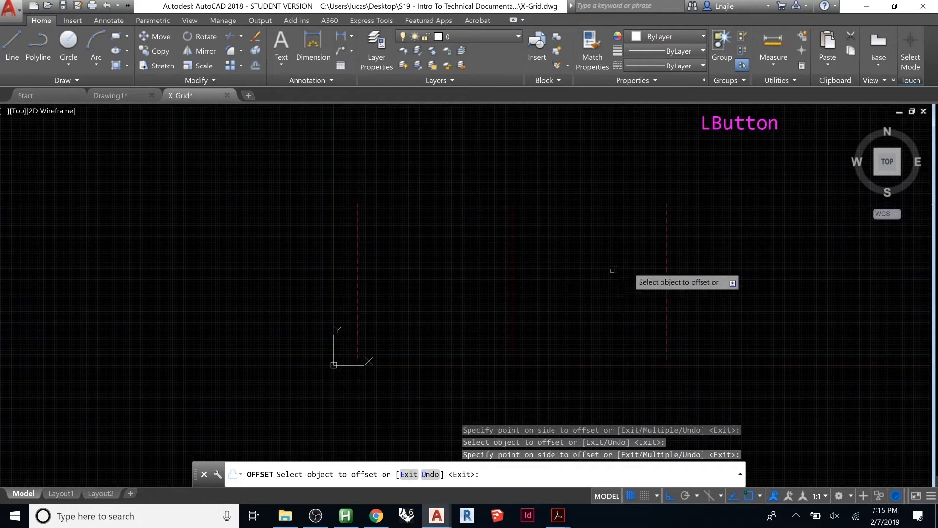
{"action": "left_click", "coordinate": [666, 260]}
{"action": "left_click", "coordinate": [741, 260]}
{"action": "key", "text": "Escape"}
{"action": "key", "text": "Escape"}
{"action": "scroll", "coordinate": [336, 288], "scroll_direction": "down", "scroll_amount": 2}
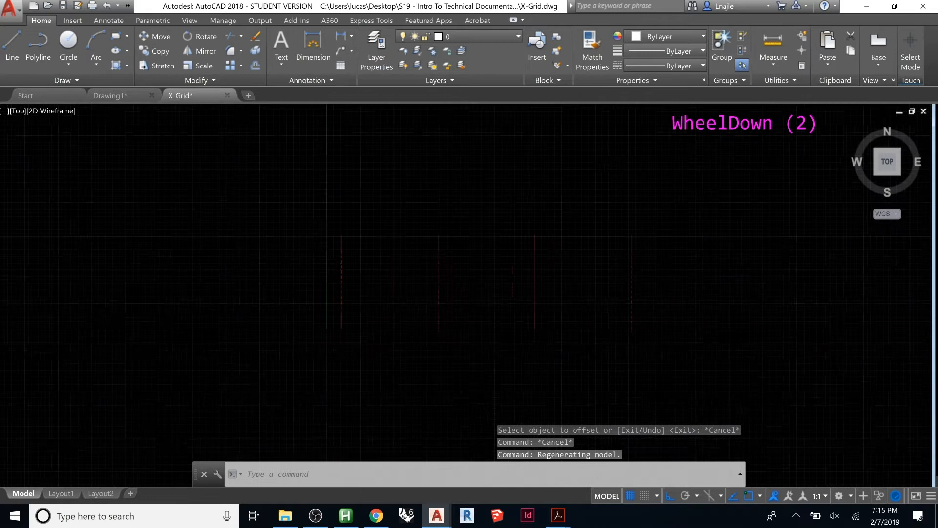
{"action": "scroll", "coordinate": [367, 275], "scroll_direction": "up", "scroll_amount": 1}
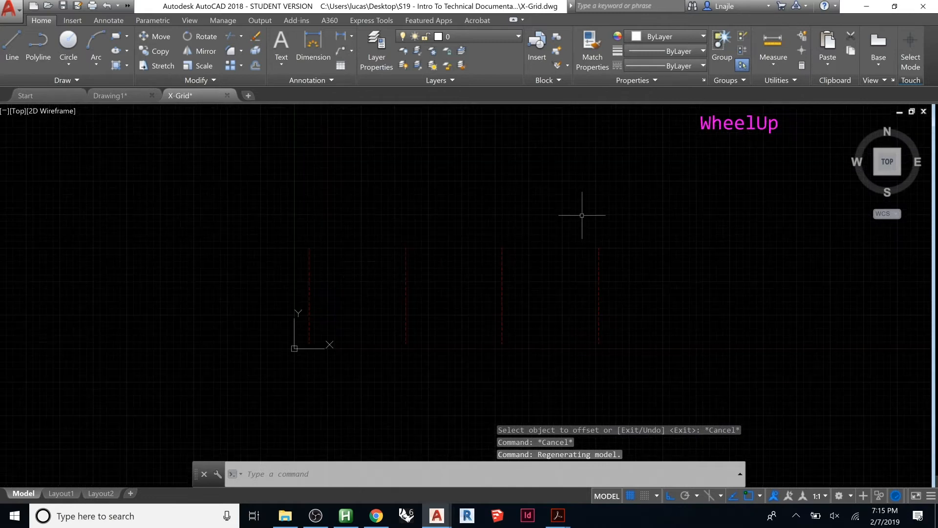
{"action": "left_click", "coordinate": [637, 203]}
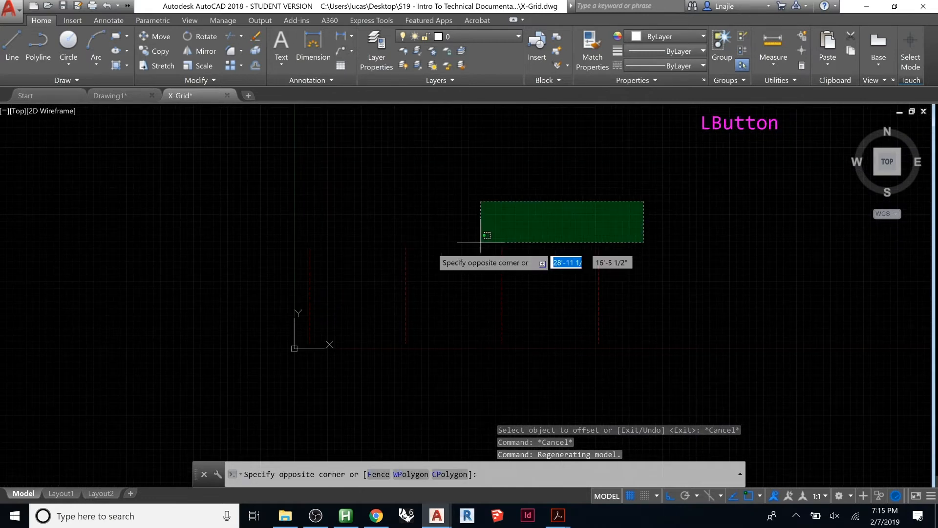
{"action": "left_click", "coordinate": [281, 255]}
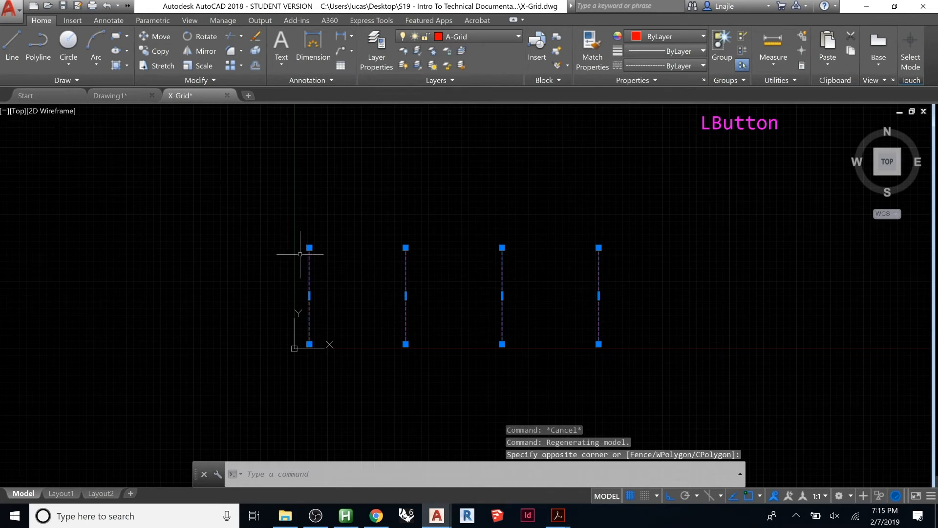
{"action": "key", "text": "Escape"}
{"action": "type", "text": "S"}
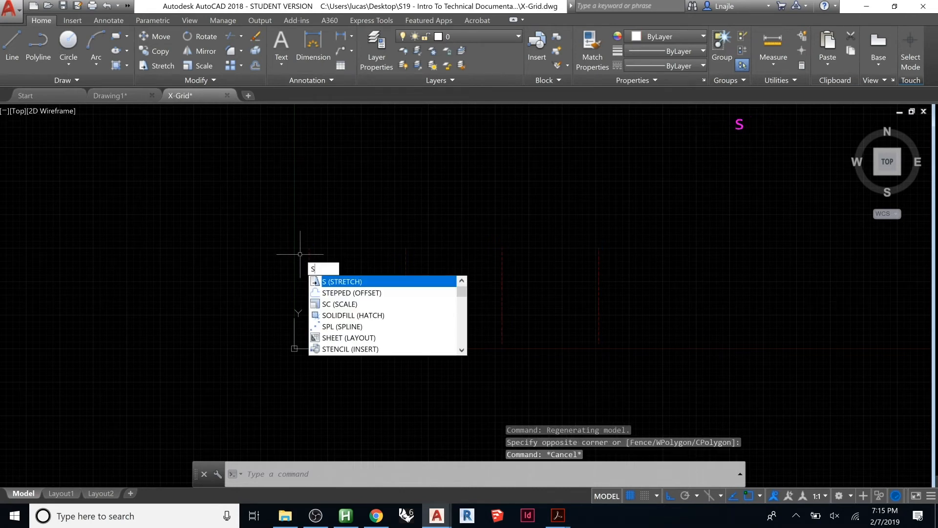
{"action": "left_click", "coordinate": [352, 282]}
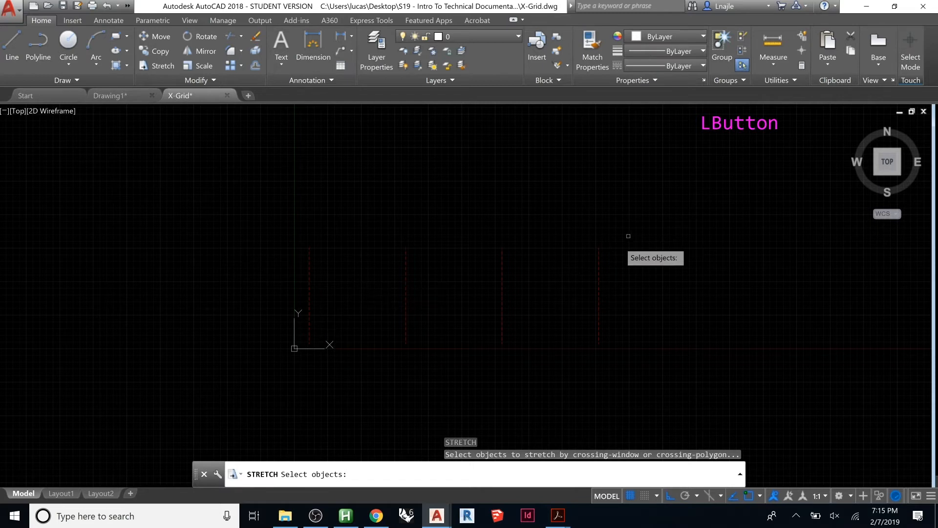
{"action": "left_click", "coordinate": [599, 265]}
{"action": "key", "text": "Return"}
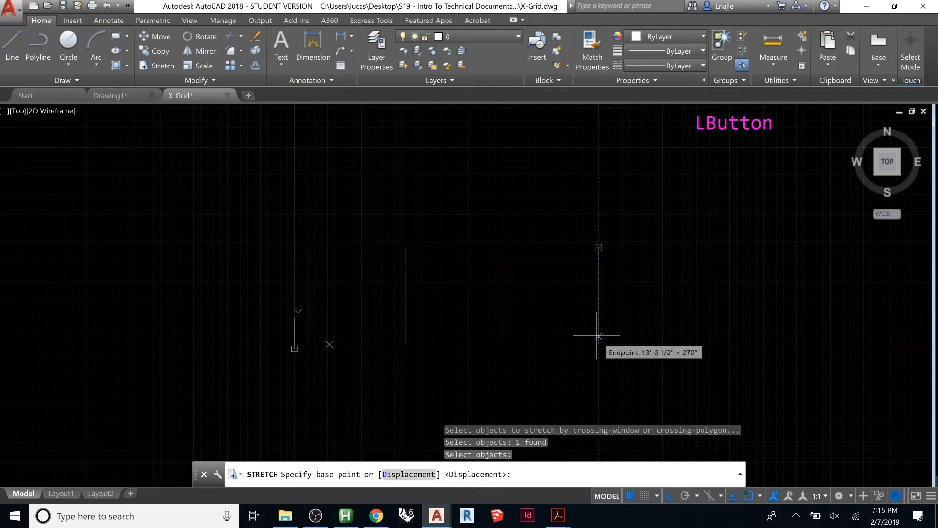
{"action": "key", "text": "Escape"}
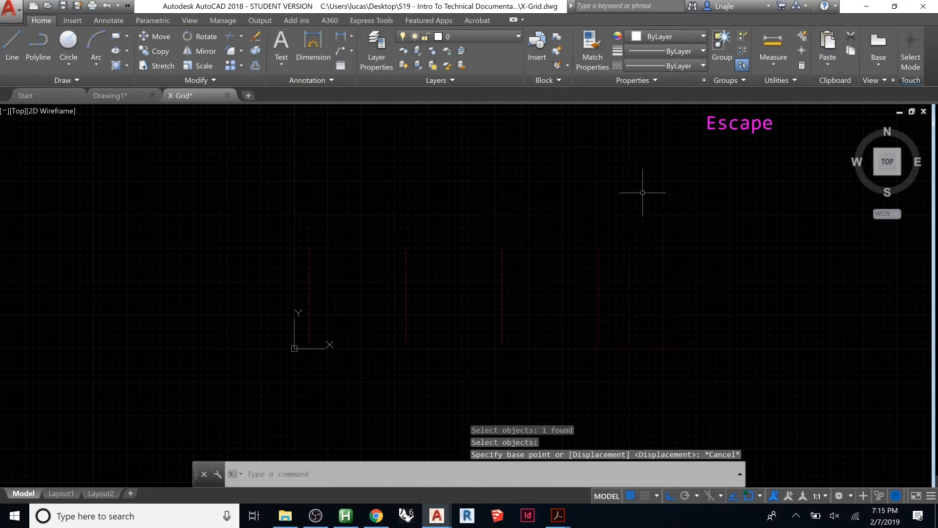
Stretch the upper ends of the four vertical grid lines 20' upward
{"action": "left_click", "coordinate": [257, 202]}
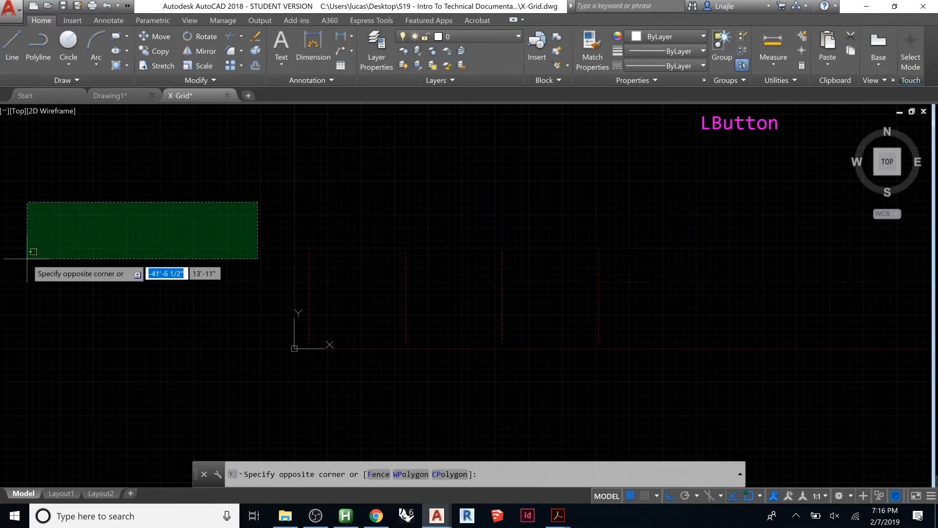
{"action": "key", "text": "Escape"}
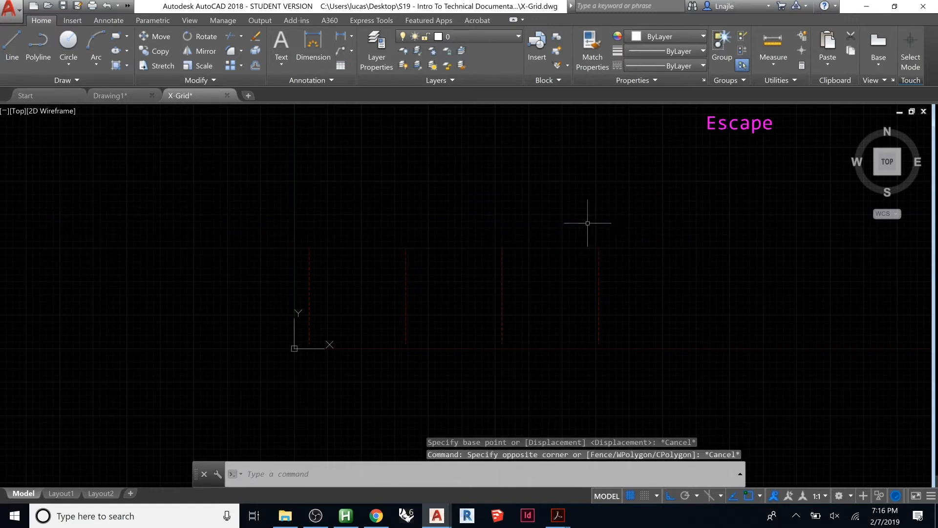
{"action": "left_click", "coordinate": [684, 188]}
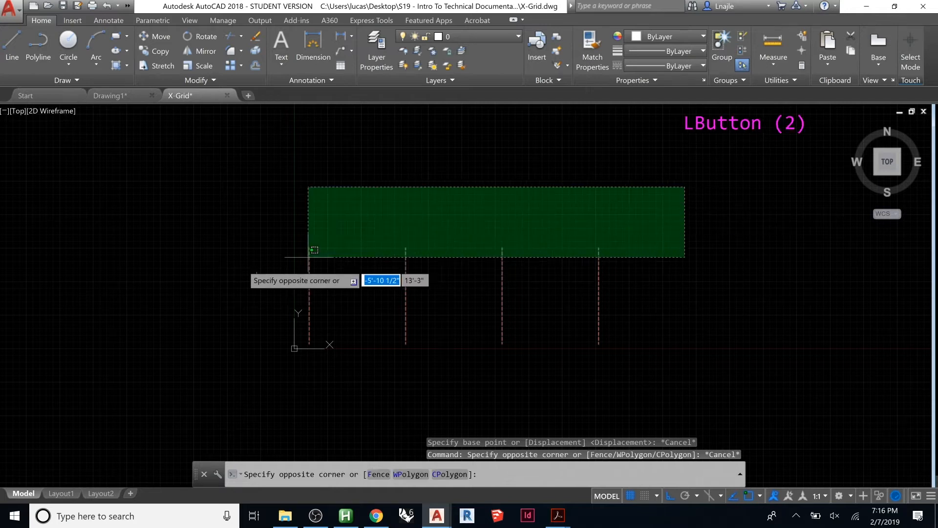
{"action": "left_click", "coordinate": [218, 270]}
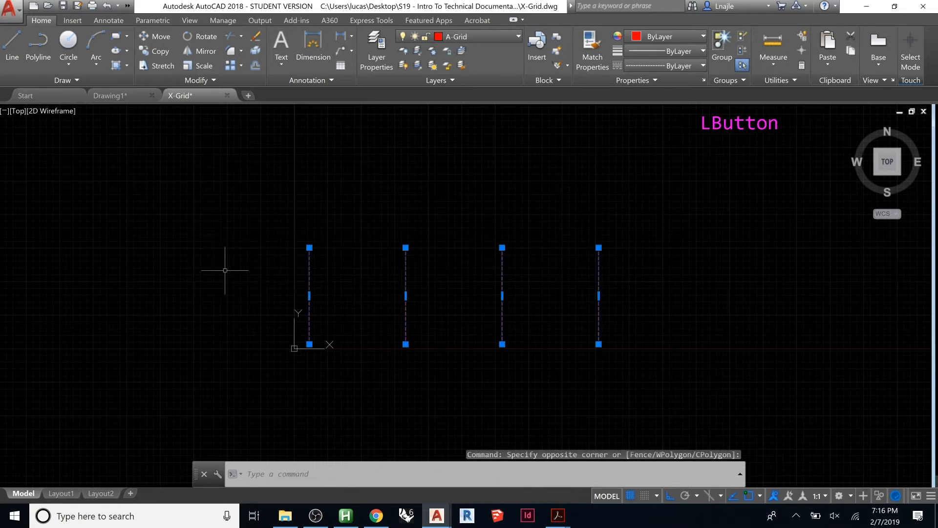
{"action": "type", "text": "s"}
{"action": "key", "text": "Return"}
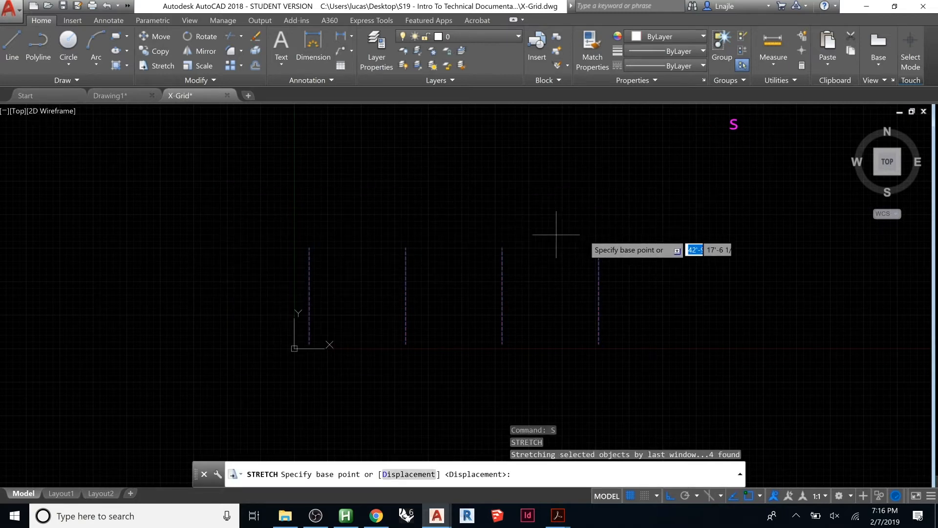
{"action": "left_click", "coordinate": [599, 247]}
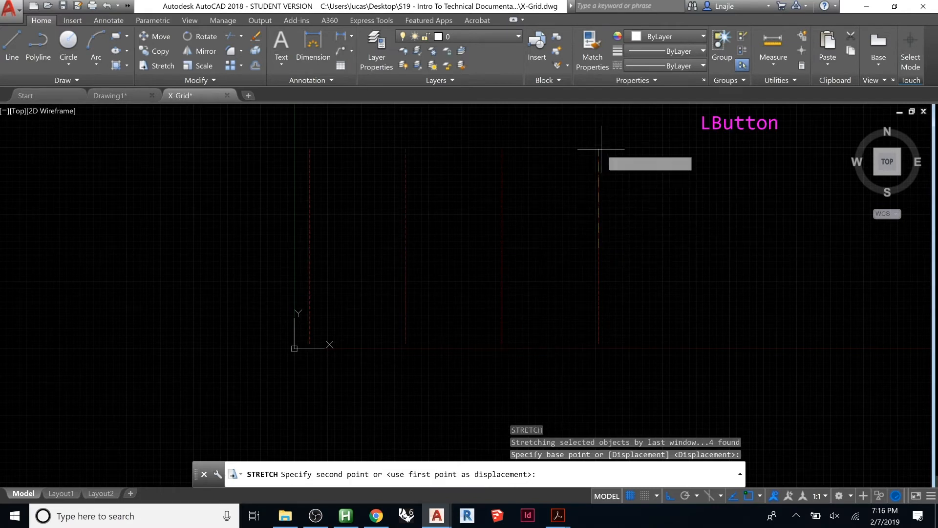
{"action": "type", "text": "20'"}
{"action": "key", "text": "KP_Enter"}
{"action": "key", "text": "Return"}
{"action": "key", "text": "Escape"}
{"action": "key", "text": "Escape"}
{"action": "key", "text": "Escape"}
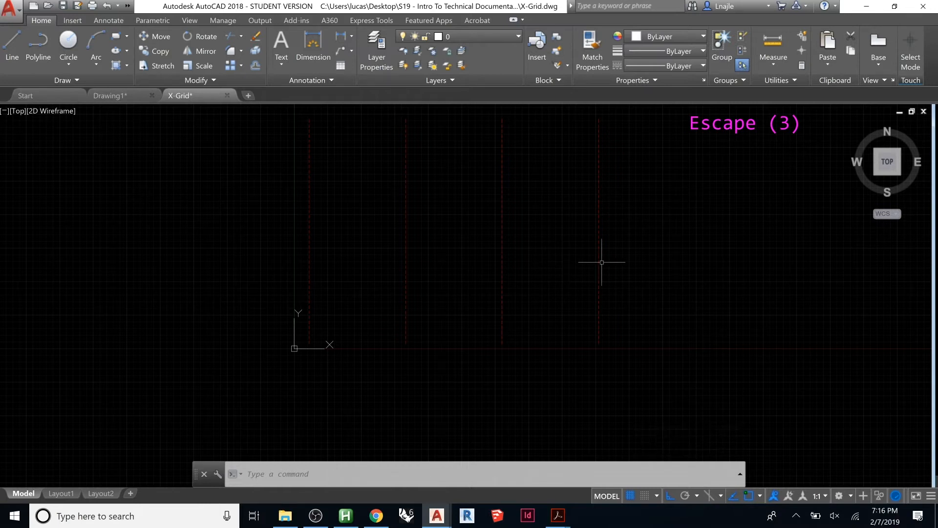
Rotate a copy of the four vertical grid lines by 90° about a point below them, making four horizontal grid lines
{"action": "left_click", "coordinate": [684, 226]}
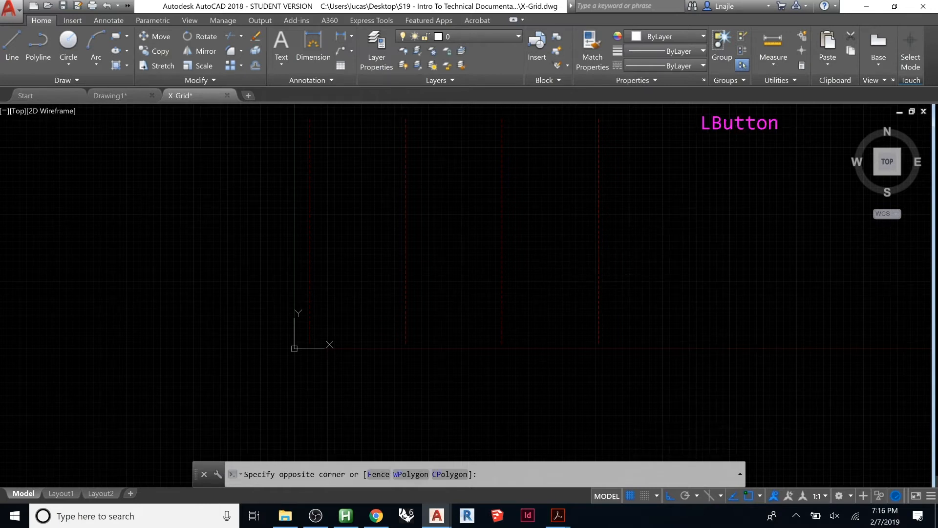
{"action": "left_click", "coordinate": [261, 284]}
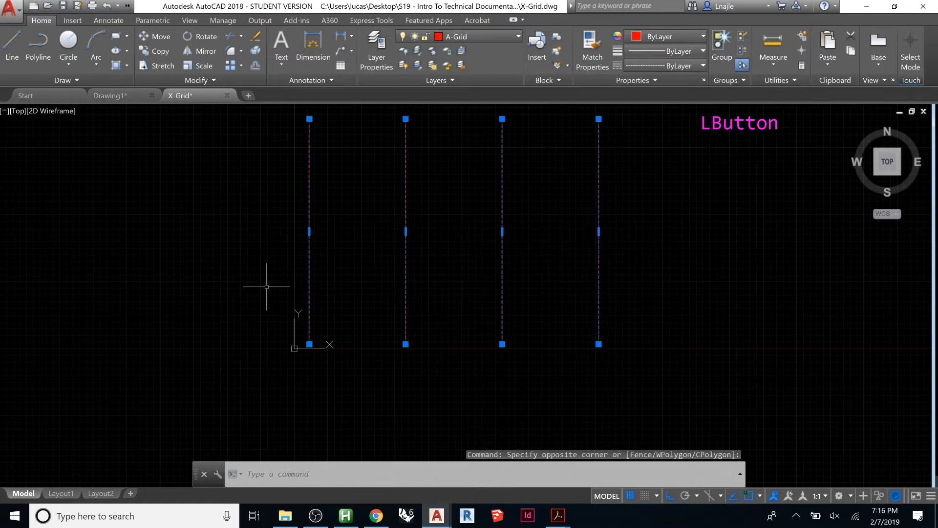
{"action": "type", "text": "rote"}
{"action": "key", "text": "BackSpace"}
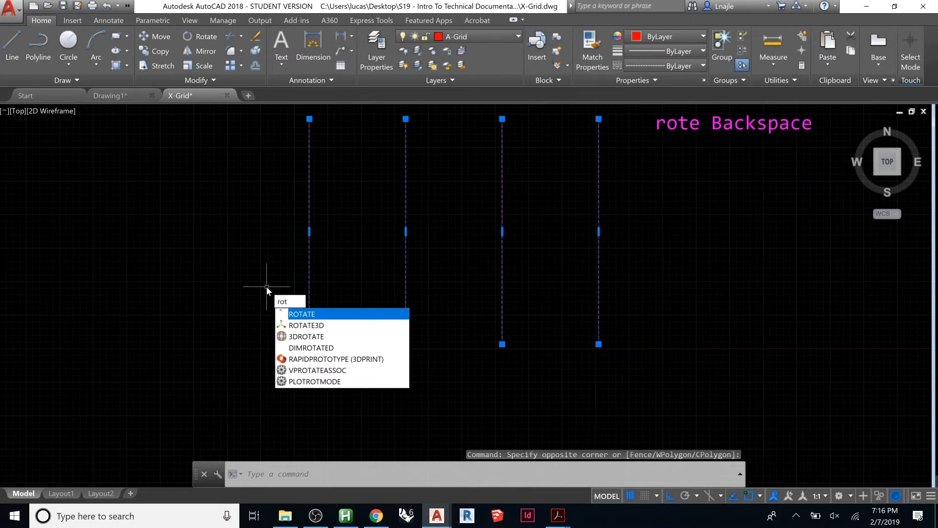
{"action": "key", "text": "Return"}
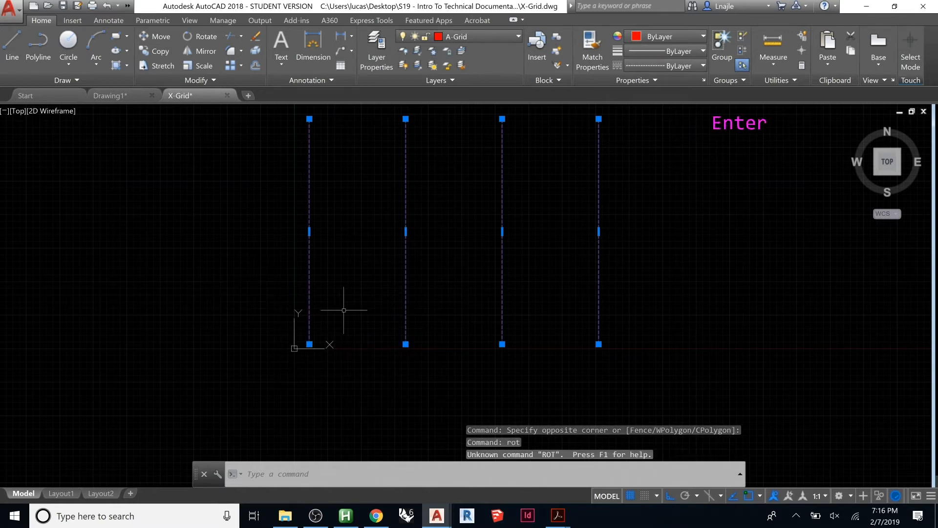
{"action": "type", "text": "r"}
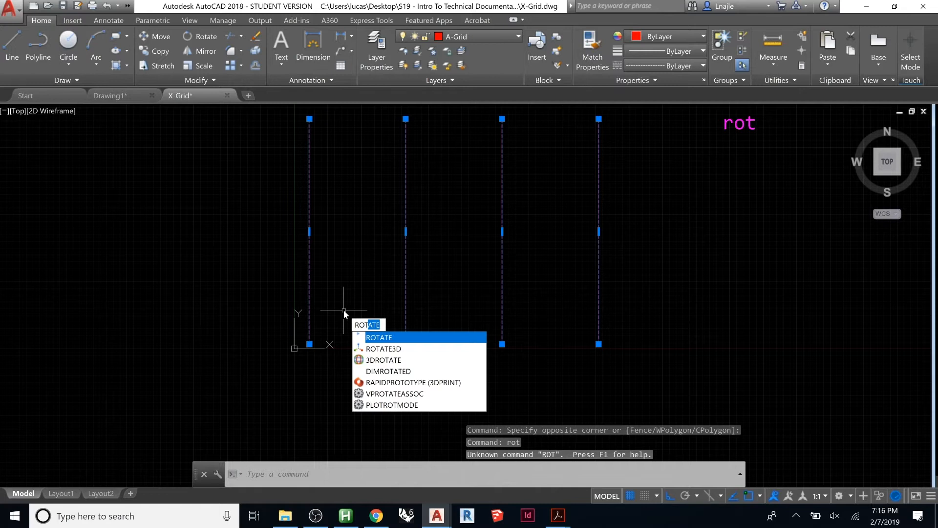
{"action": "key", "text": "Return"}
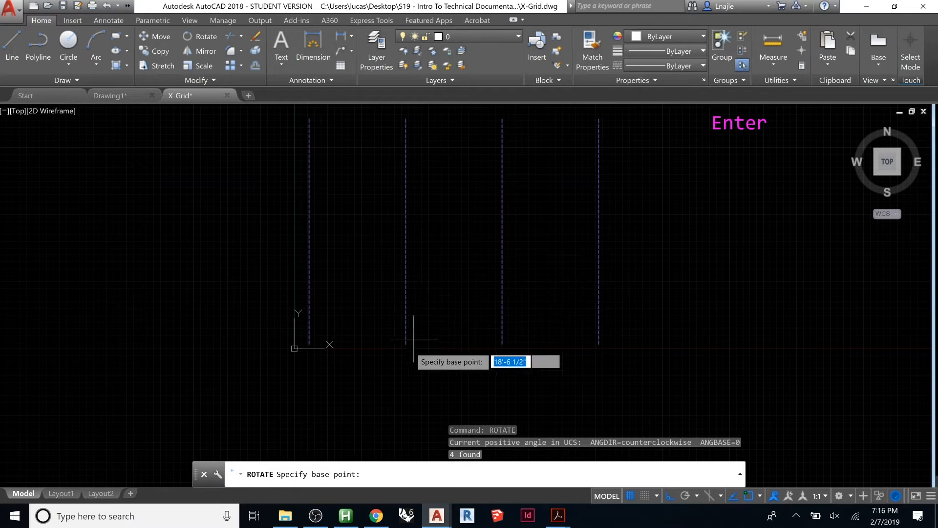
{"action": "left_click", "coordinate": [433, 393]}
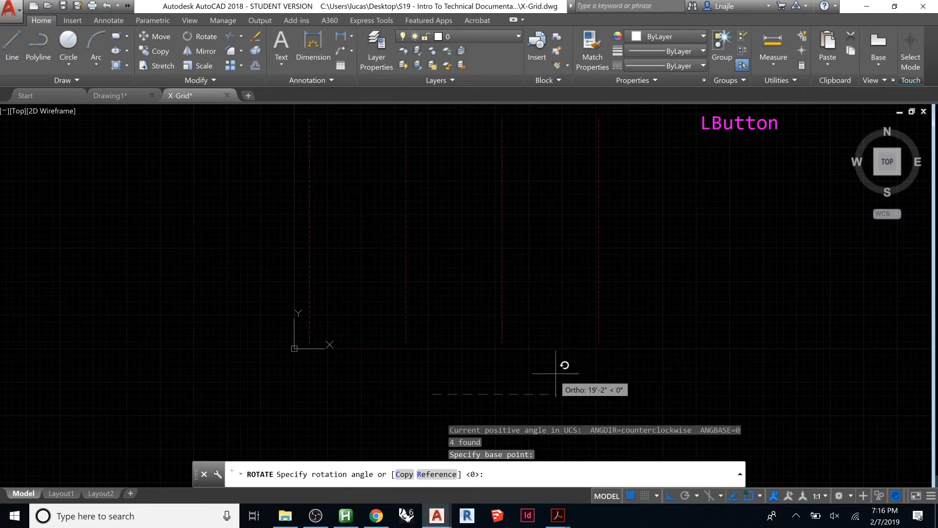
{"action": "left_click", "coordinate": [404, 475]}
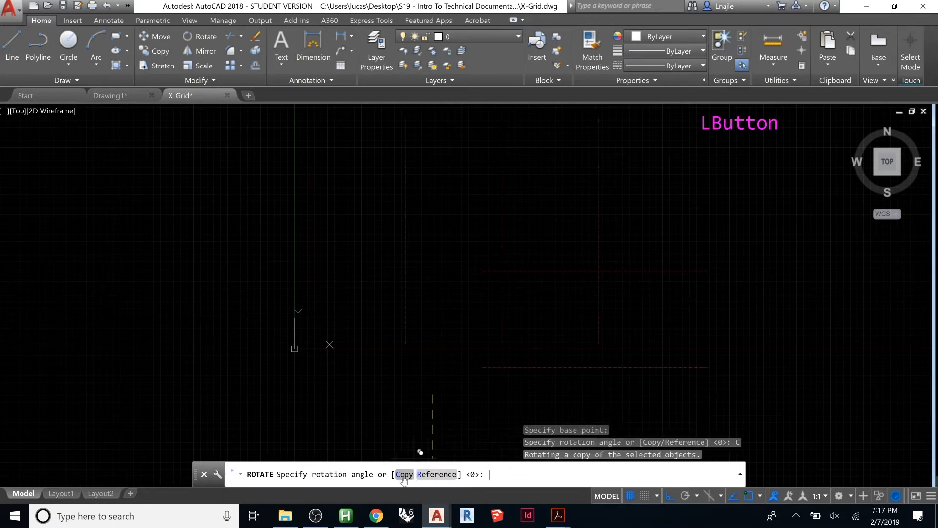
{"action": "left_click", "coordinate": [417, 261]}
{"action": "scroll", "coordinate": [467, 209], "scroll_direction": "down", "scroll_amount": 2}
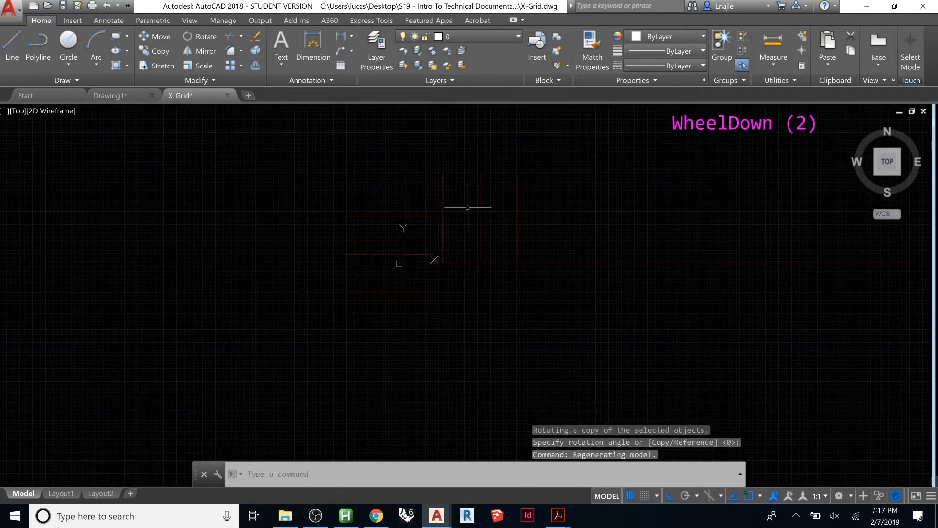
Move the four horizontal grid lines so the lowest one's left end meets the bottom end of the leftmost vertical line
{"action": "left_click", "coordinate": [395, 197]}
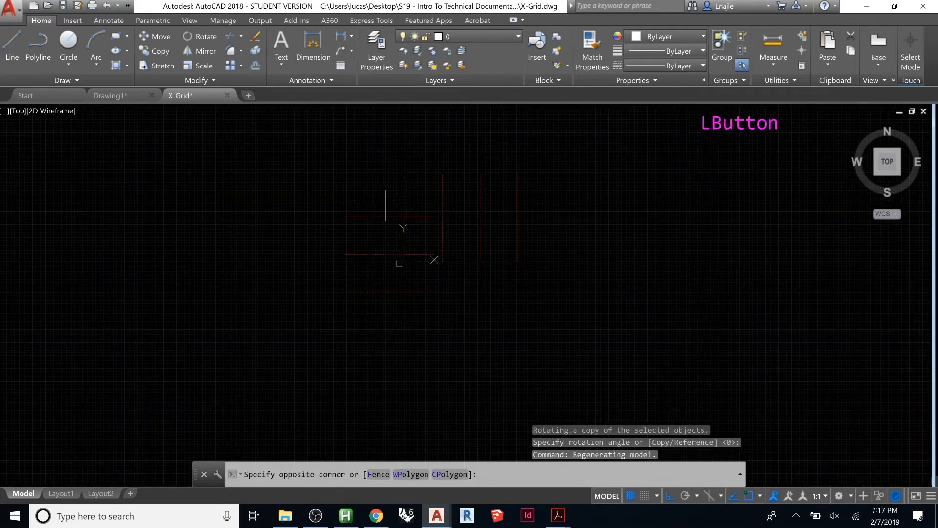
{"action": "left_click", "coordinate": [332, 340]}
{"action": "type", "text": "m"}
{"action": "key", "text": "Return"}
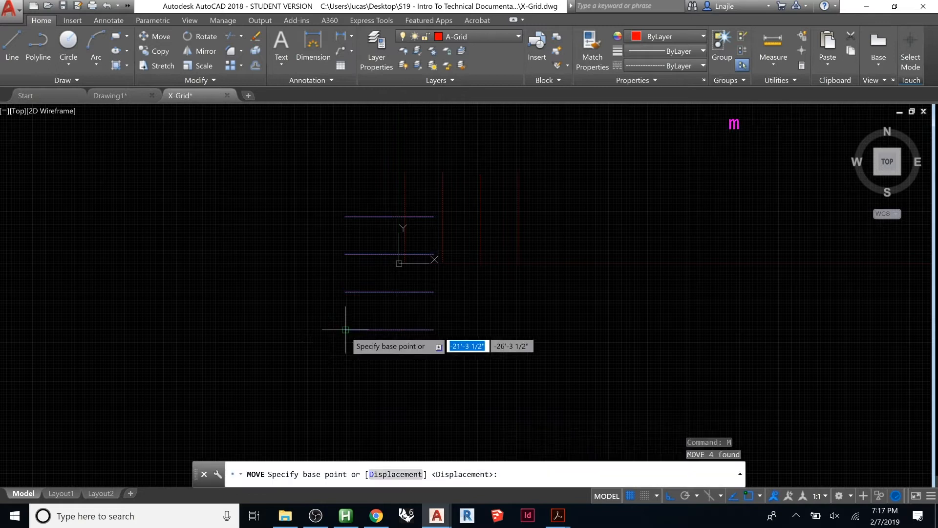
{"action": "left_click", "coordinate": [346, 320]}
{"action": "scroll", "coordinate": [442, 236], "scroll_direction": "up", "scroll_amount": 4}
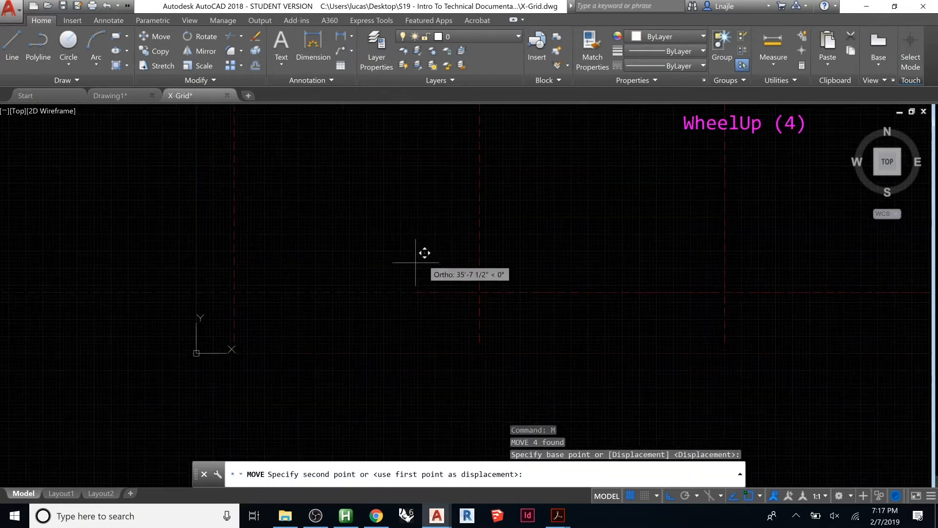
{"action": "left_click", "coordinate": [233, 341]}
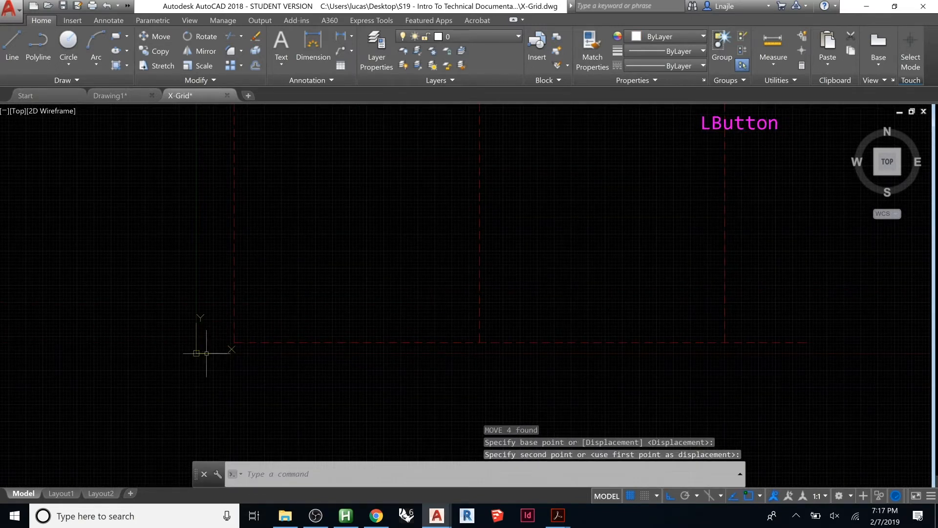
{"action": "scroll", "coordinate": [206, 353], "scroll_direction": "down", "scroll_amount": 3}
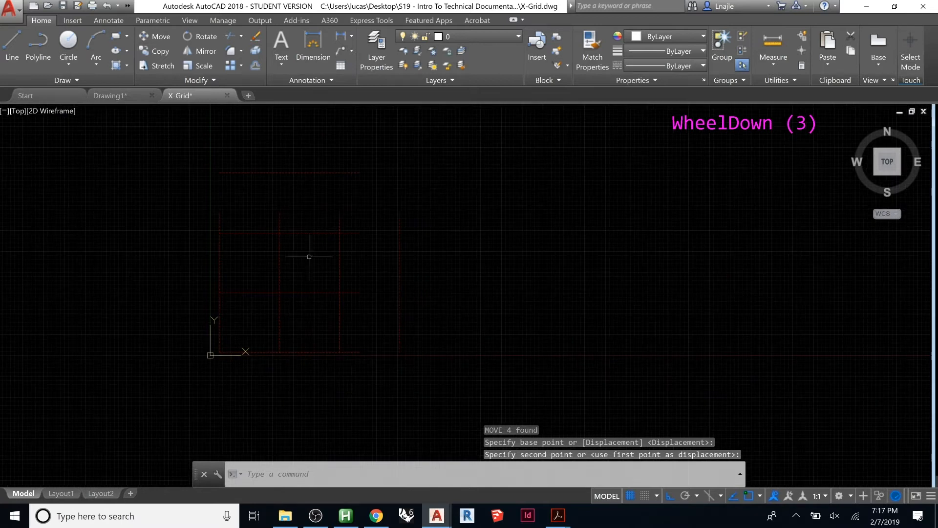
Delete the topmost horizontal grid line, above the vertical lines
{"action": "left_click", "coordinate": [310, 165]}
{"action": "left_click", "coordinate": [288, 179]}
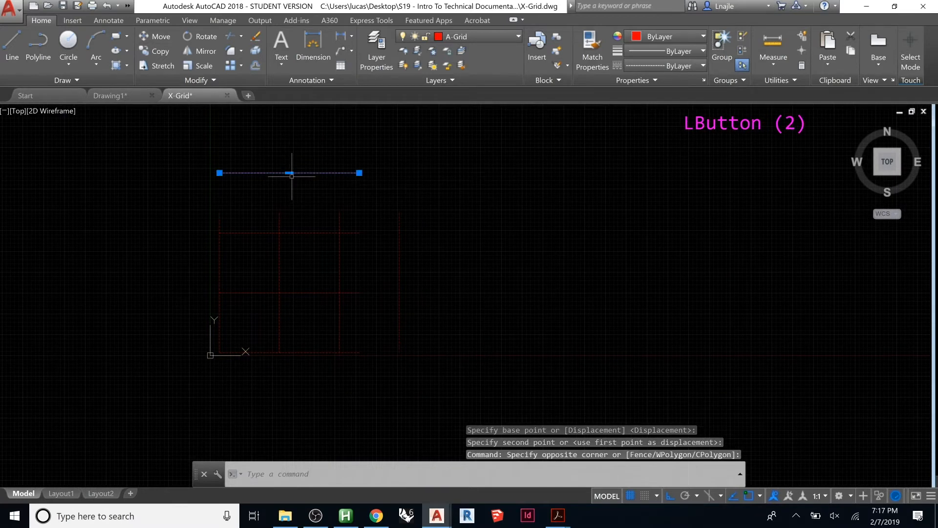
{"action": "key", "text": "Delete"}
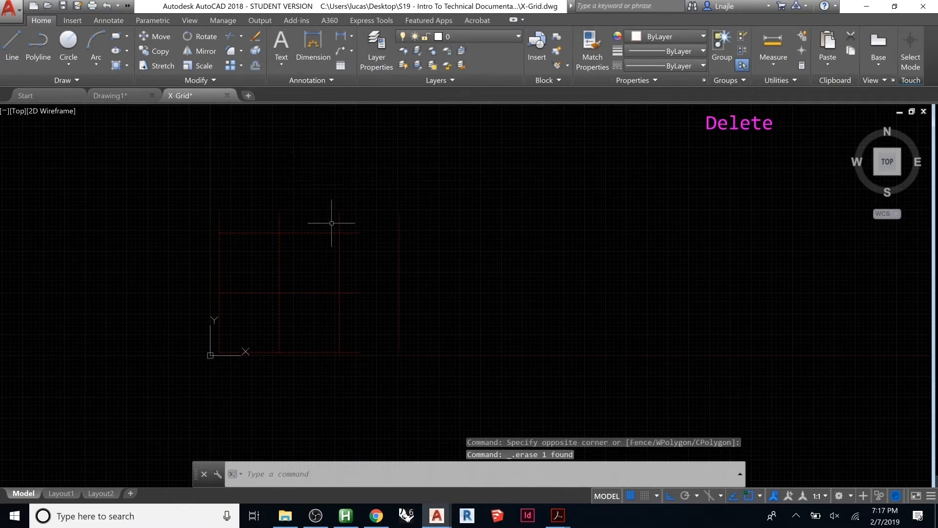
Stretch the right ends of the three horizontal grid lines beyond the rightmost vertical line and end the Stretch command
{"action": "left_click", "coordinate": [371, 220]}
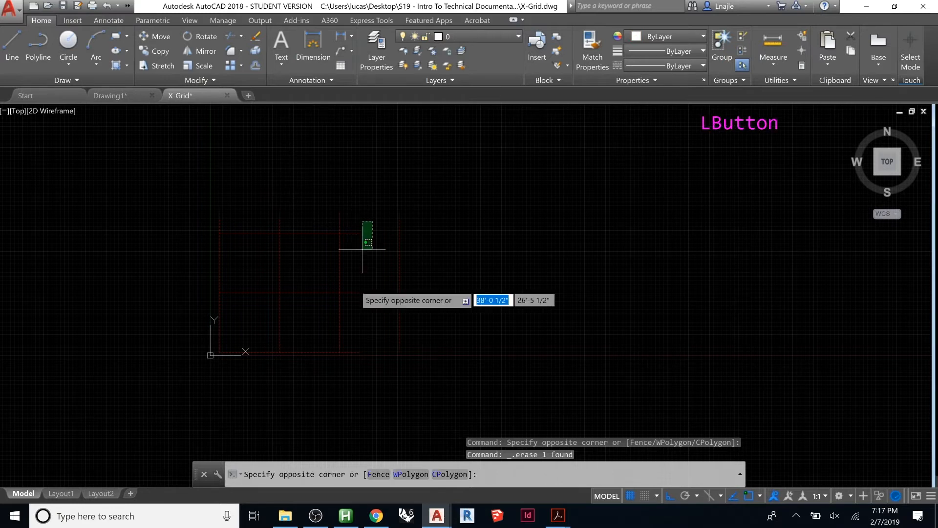
{"action": "left_click", "coordinate": [352, 393]}
{"action": "type", "text": "s"}
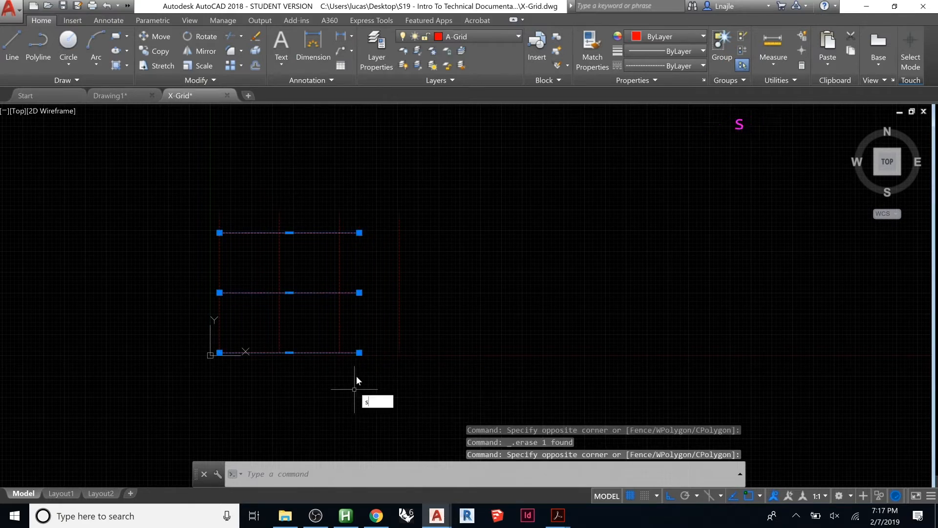
{"action": "key", "text": "Return"}
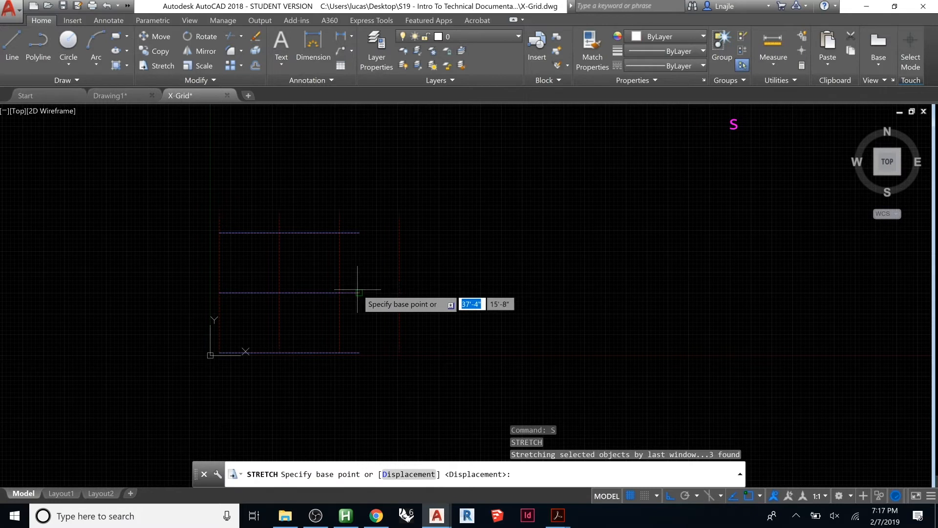
{"action": "left_click", "coordinate": [360, 292]}
{"action": "left_click", "coordinate": [438, 293]}
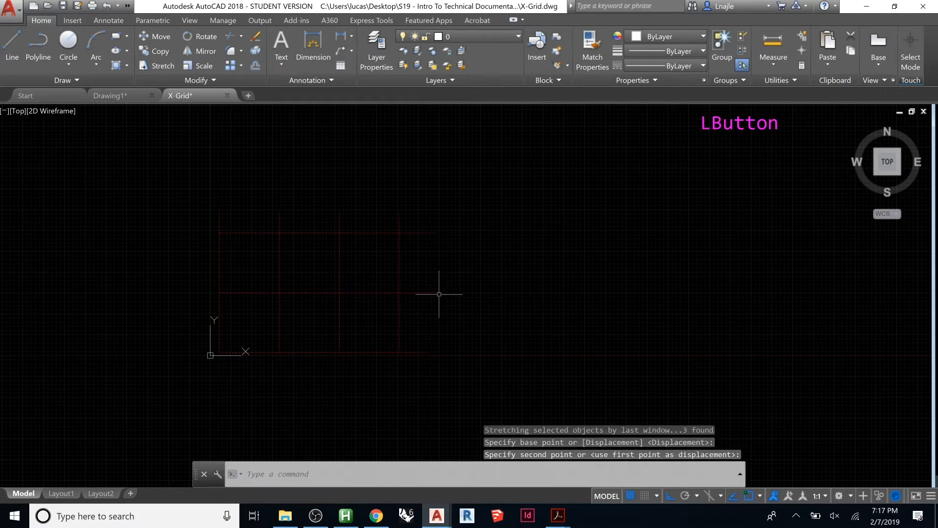
{"action": "key", "text": "Return"}
{"action": "key", "text": "Escape"}
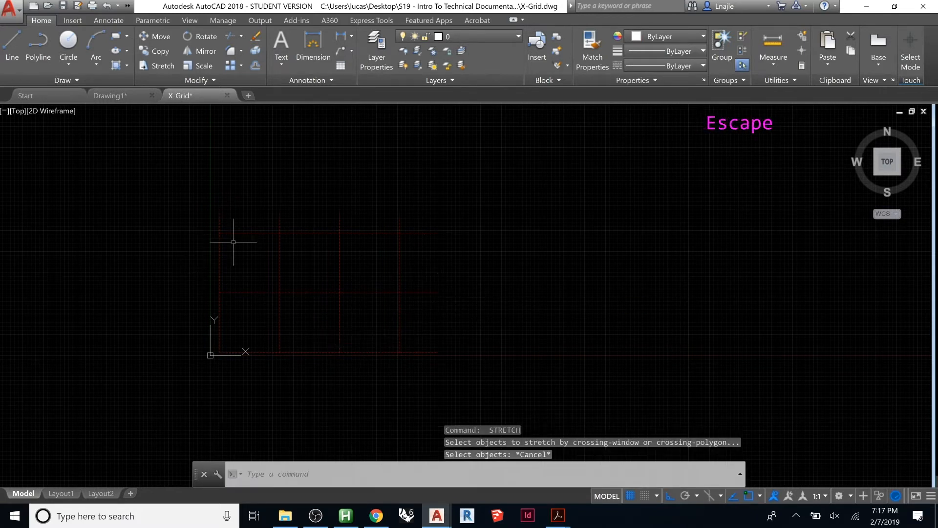
Move the three horizontal grid lines left so they overhang the outer vertical lines on both sides
{"action": "left_click", "coordinate": [261, 223]}
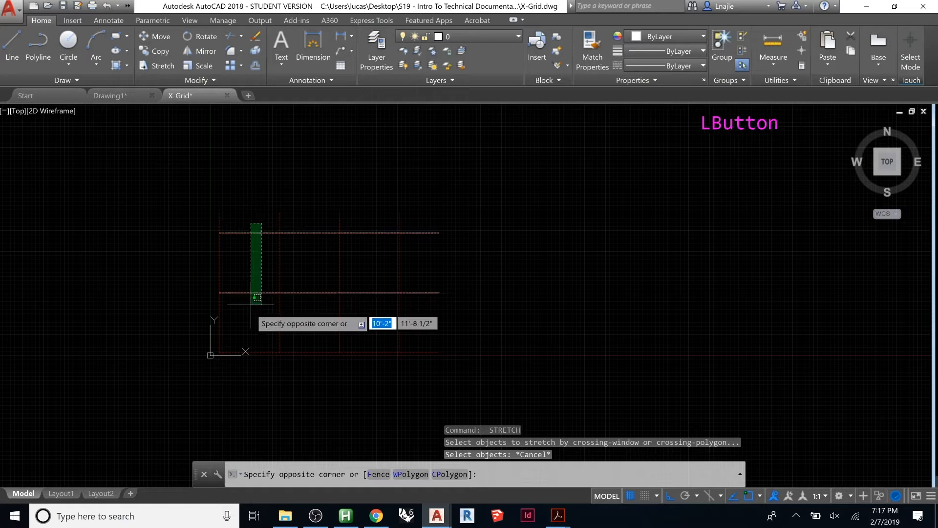
{"action": "left_click", "coordinate": [253, 352]}
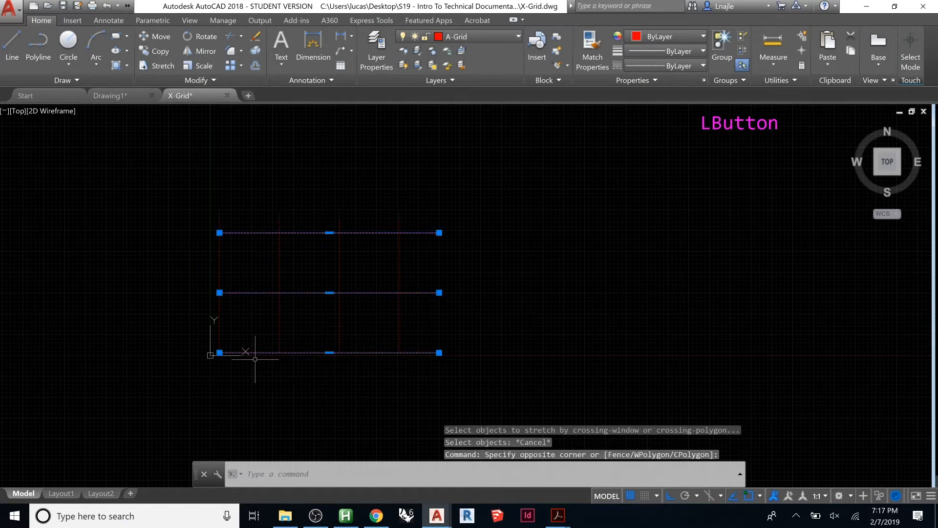
{"action": "type", "text": "m"}
{"action": "key", "text": "Return"}
{"action": "left_click", "coordinate": [339, 373]}
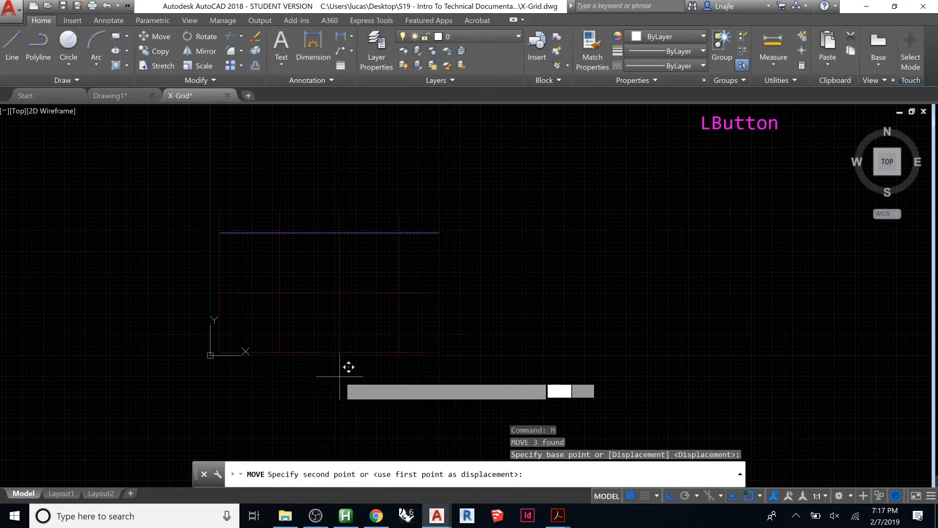
{"action": "left_click", "coordinate": [317, 373]}
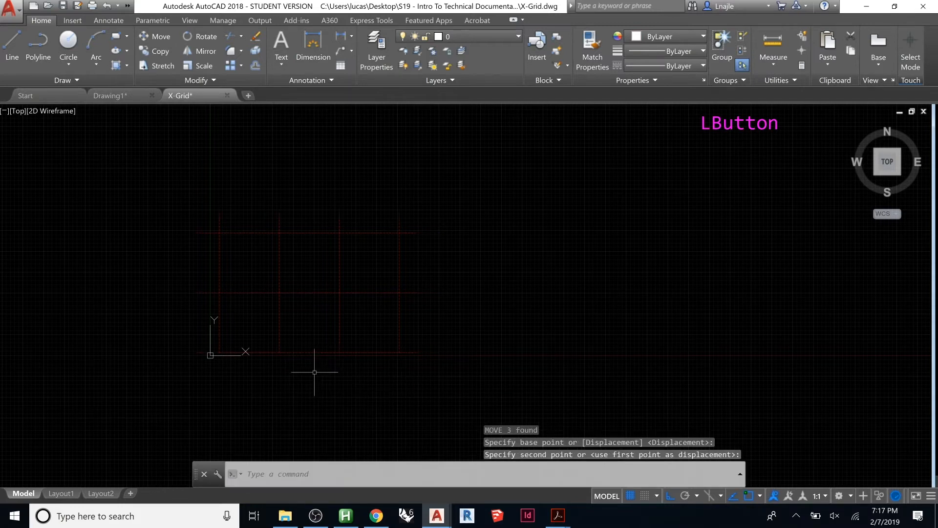
Move the three horizontal grid lines up about 2' so the vertical lines extend below the lowest one
{"action": "left_click", "coordinate": [314, 369]}
{"action": "left_click", "coordinate": [298, 215]}
{"action": "type", "text": "m"}
{"action": "key", "text": "Return"}
{"action": "left_click", "coordinate": [532, 337]}
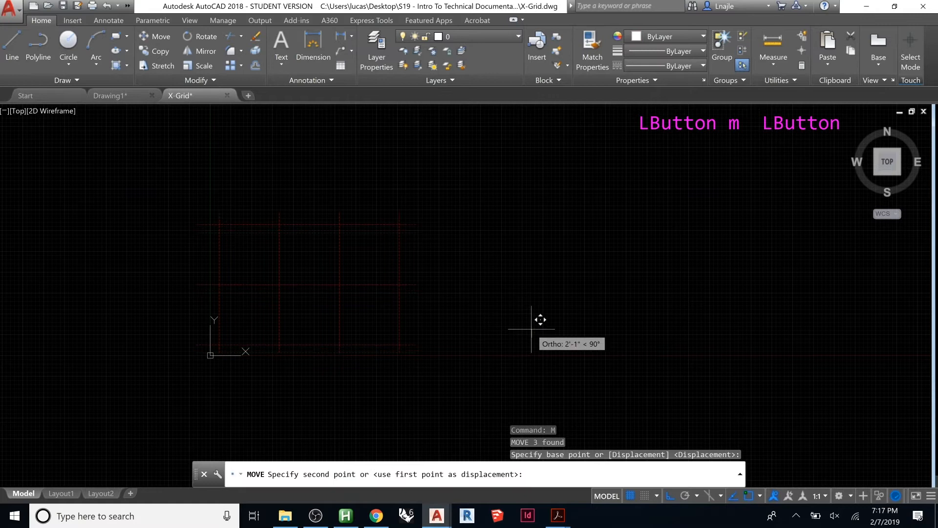
{"action": "key", "text": "Escape"}
{"action": "key", "text": "Escape"}
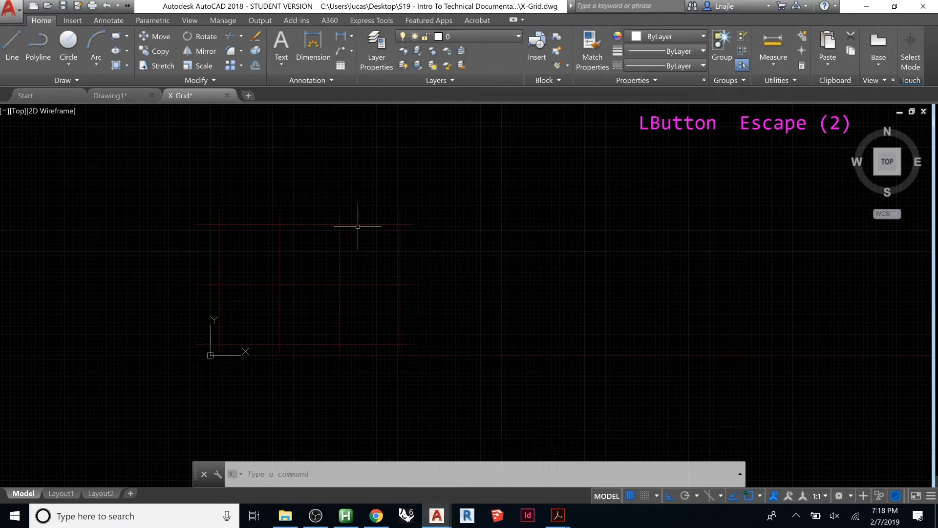
{"action": "scroll", "coordinate": [191, 311], "scroll_direction": "up", "scroll_amount": 2}
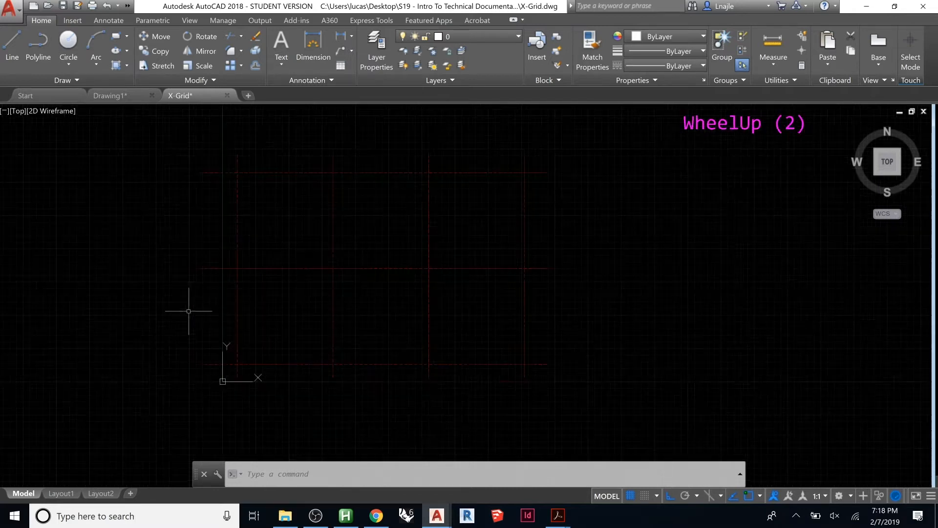
Move the middle horizontal grid line down 5'
{"action": "scroll", "coordinate": [172, 380], "scroll_direction": "down", "scroll_amount": 1}
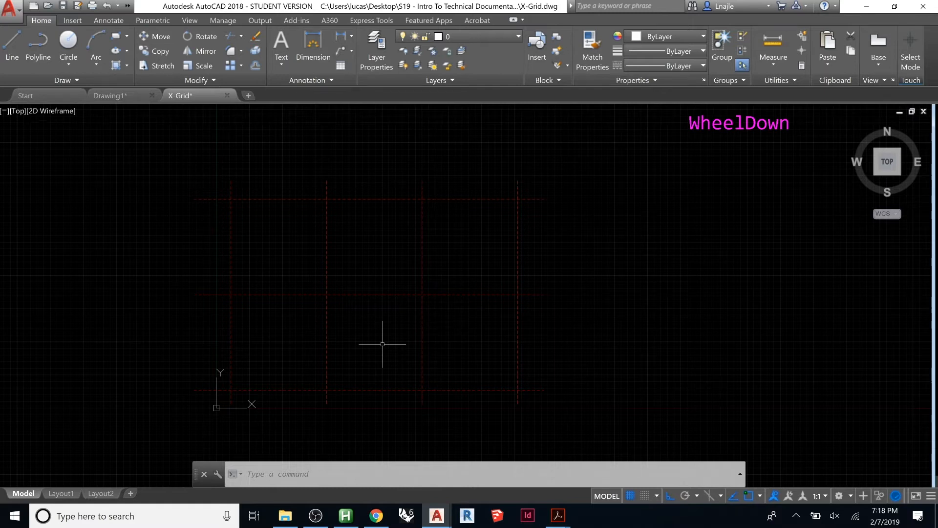
{"action": "left_click", "coordinate": [487, 269]}
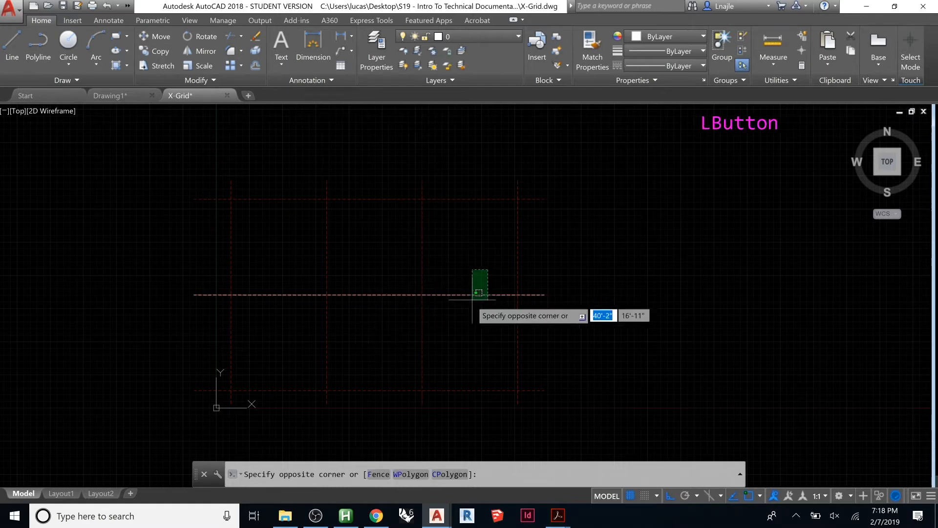
{"action": "left_click", "coordinate": [480, 300]}
{"action": "type", "text": "move"}
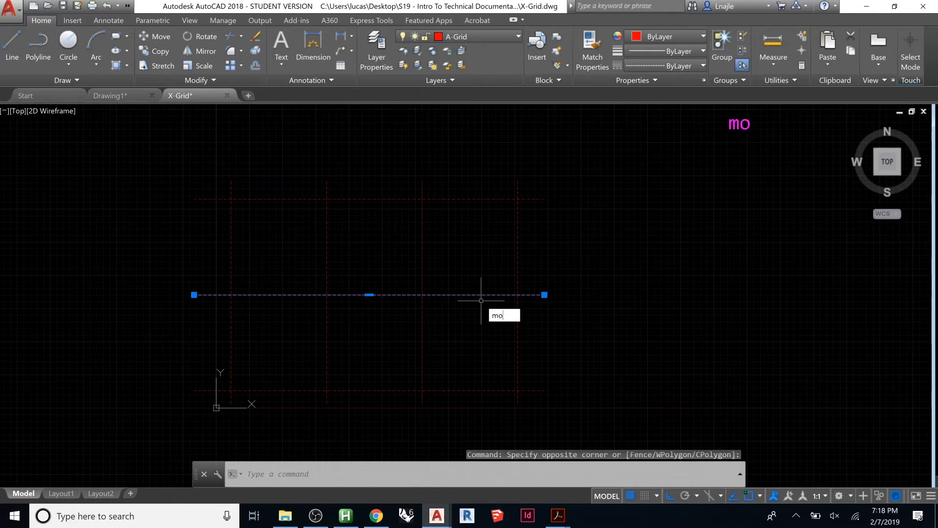
{"action": "key", "text": "Return"}
{"action": "left_click", "coordinate": [490, 304]}
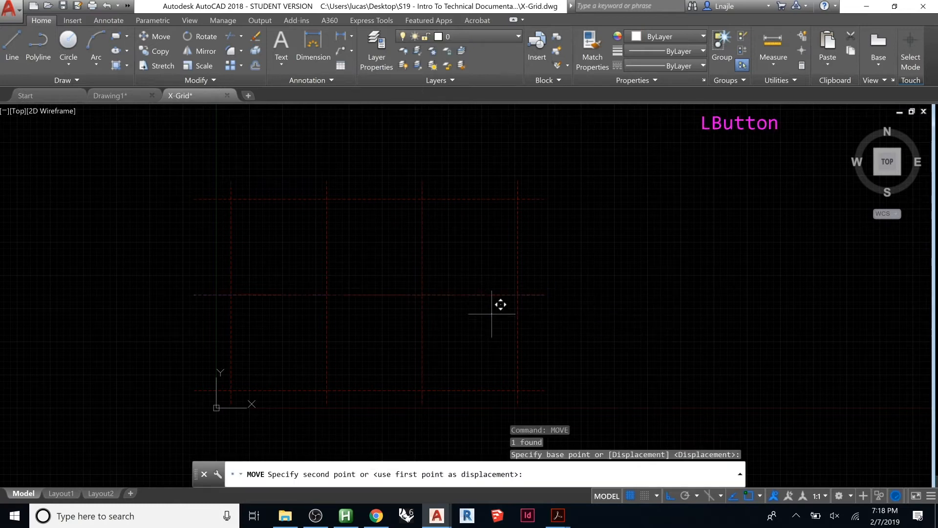
{"action": "type", "text": "5'"}
{"action": "key", "text": "Return"}
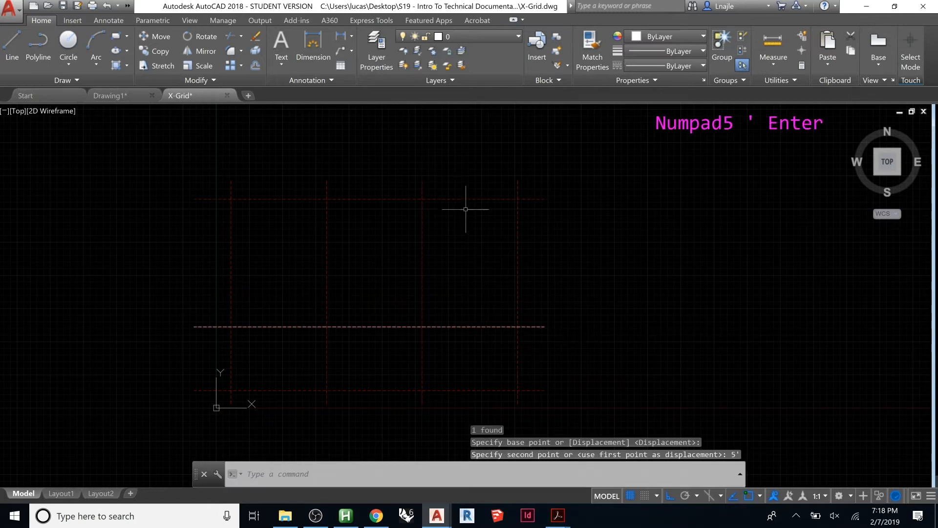
Delete the topmost horizontal grid line
{"action": "left_click", "coordinate": [471, 190]}
{"action": "left_click", "coordinate": [457, 208]}
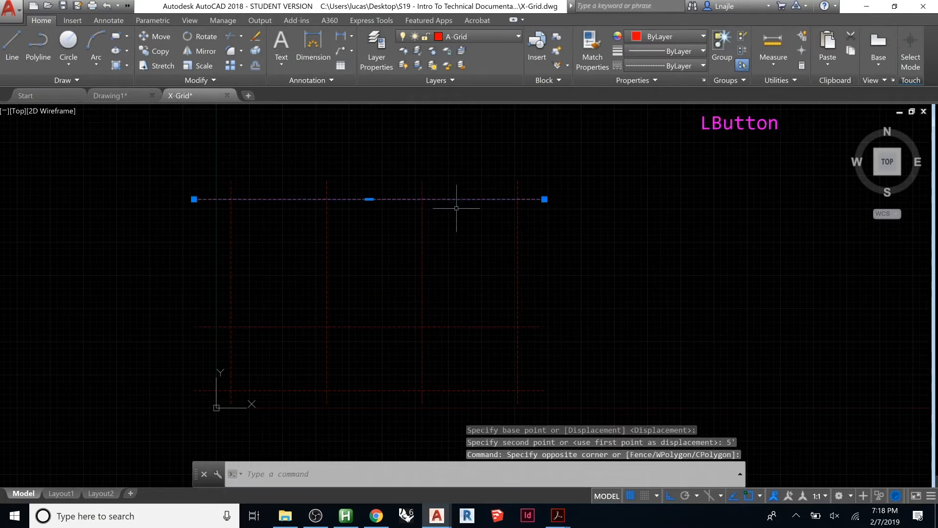
{"action": "key", "text": "Delete"}
Offset the upper remaining horizontal grid line upward by 10' twice in succession, and end the Offset command
{"action": "type", "text": "offset"}
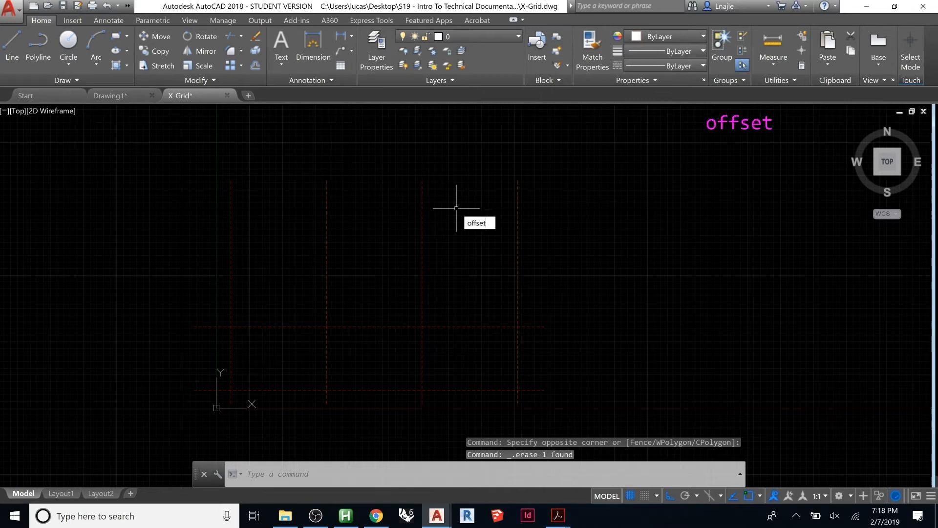
{"action": "key", "text": "Return"}
{"action": "type", "text": "10'"}
{"action": "key", "text": "Return"}
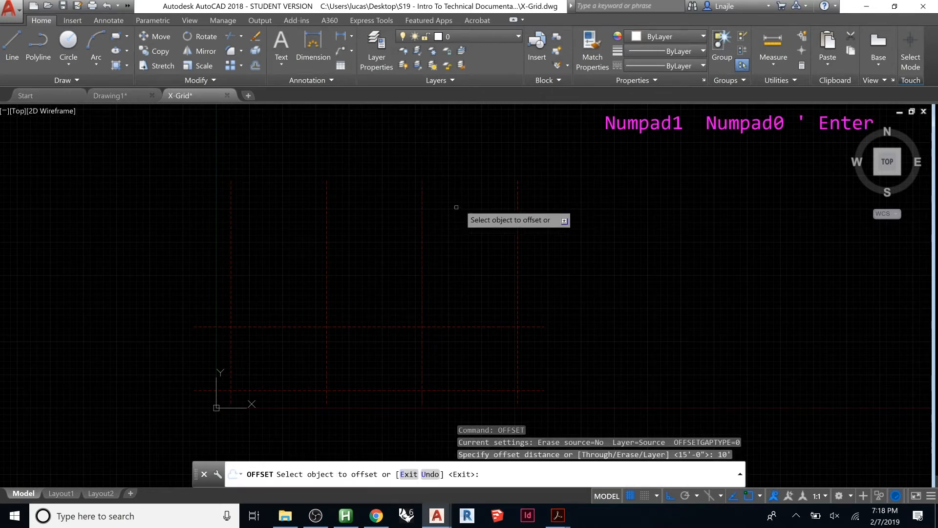
{"action": "left_click", "coordinate": [472, 326]}
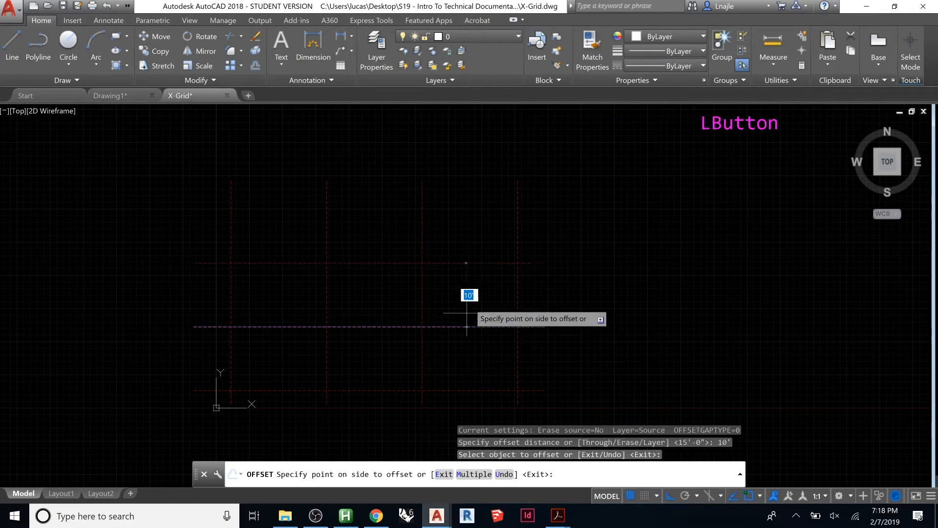
{"action": "left_click", "coordinate": [474, 288]}
{"action": "left_click", "coordinate": [474, 263]}
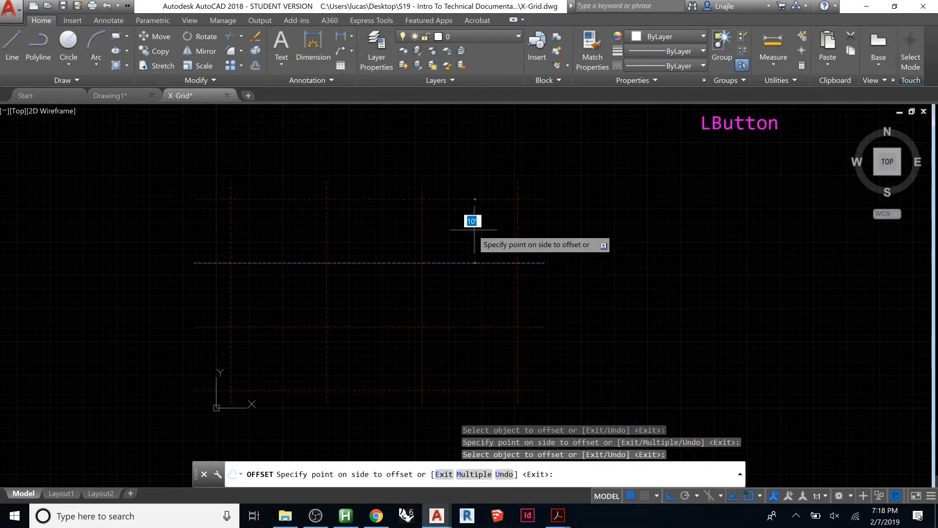
{"action": "left_click", "coordinate": [474, 223]}
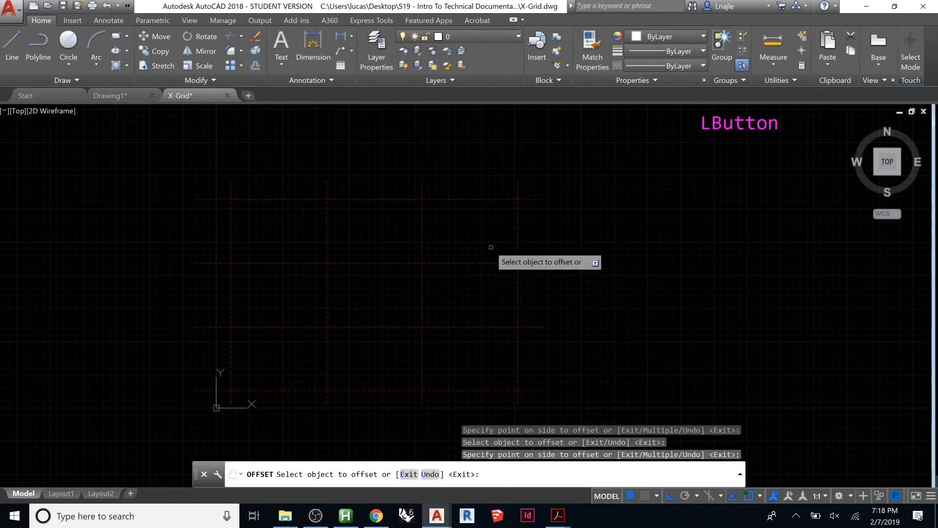
{"action": "key", "text": "Return"}
{"action": "key", "text": "Escape"}
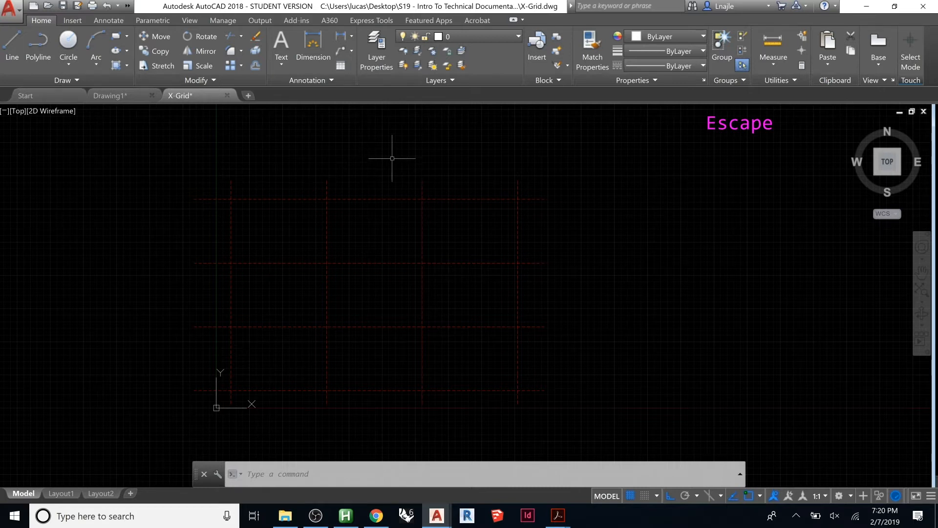
Draw an 8" by 8" rectangle just above the top horizontal grid line, right of the second vertical line, using the Dimensions option
{"action": "scroll", "coordinate": [354, 197], "scroll_direction": "up", "scroll_amount": 2}
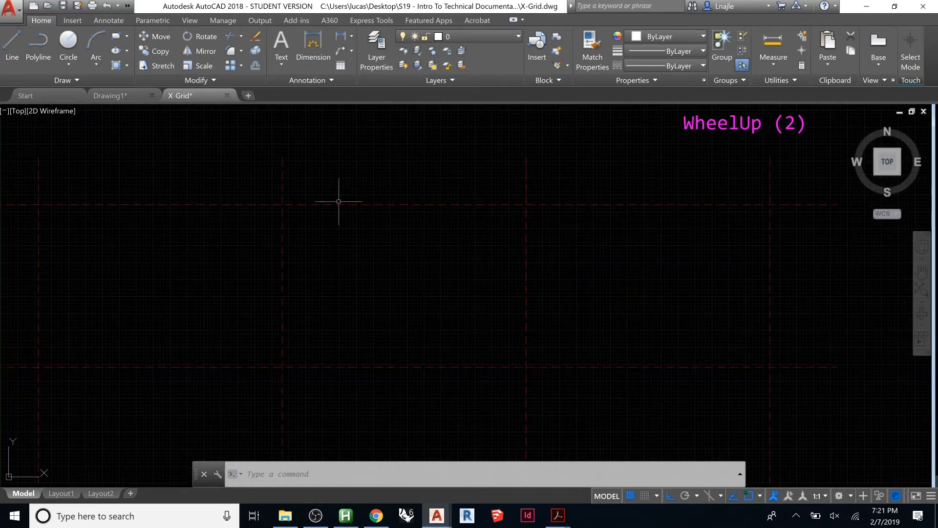
{"action": "type", "text": "rec"}
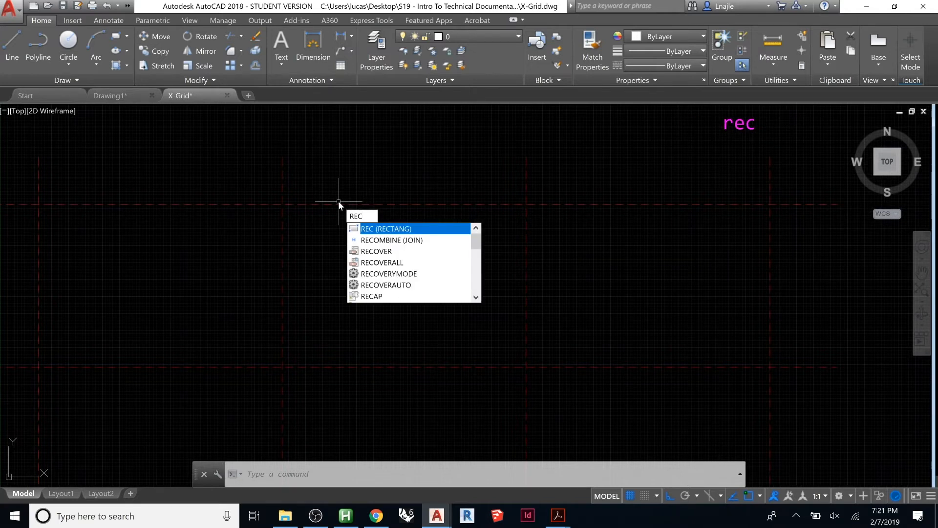
{"action": "key", "text": "Return"}
{"action": "left_click", "coordinate": [333, 176]}
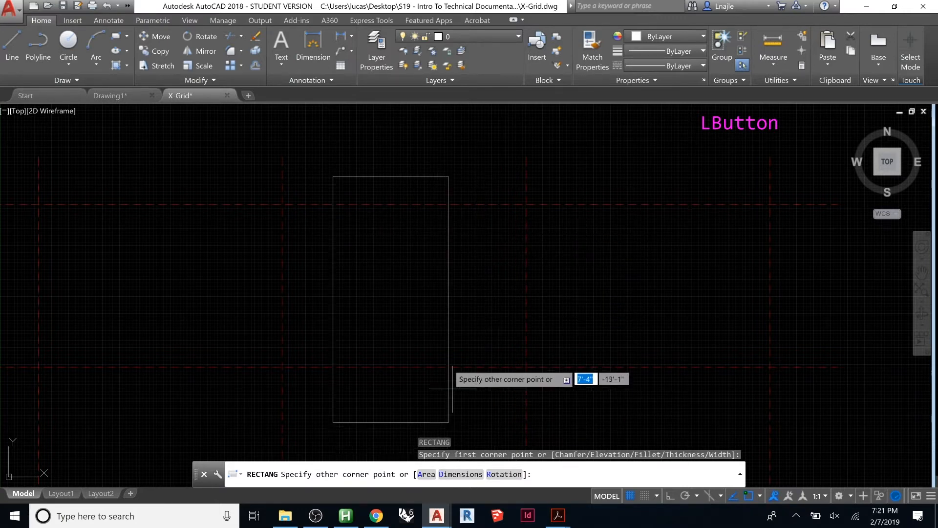
{"action": "type", "text": "d"}
{"action": "key", "text": "Return"}
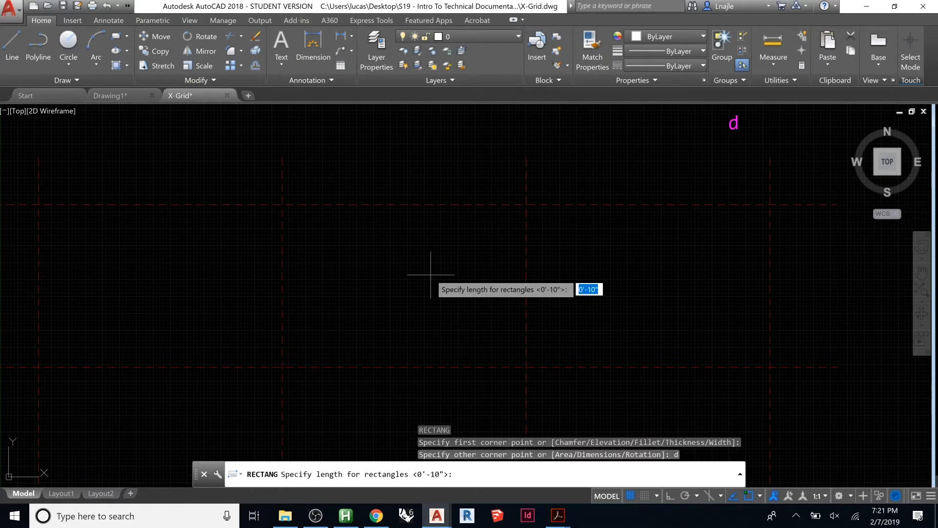
{"action": "type", "text": "8"}
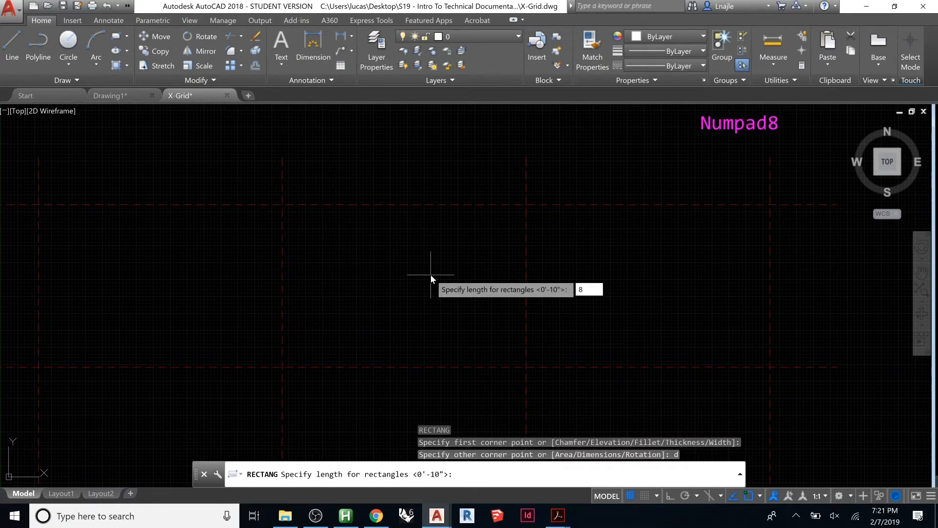
{"action": "key", "text": "Return"}
{"action": "type", "text": "8"}
{"action": "key", "text": "Return"}
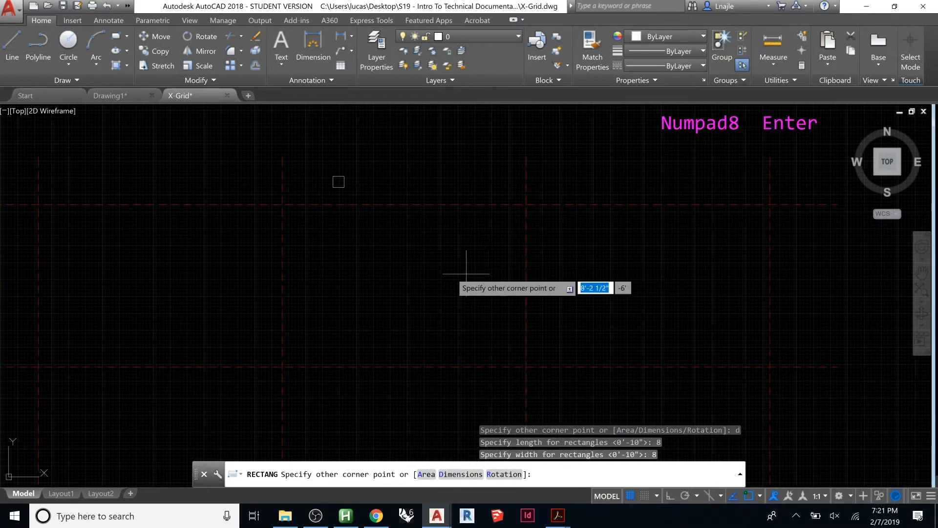
{"action": "left_click", "coordinate": [263, 142]}
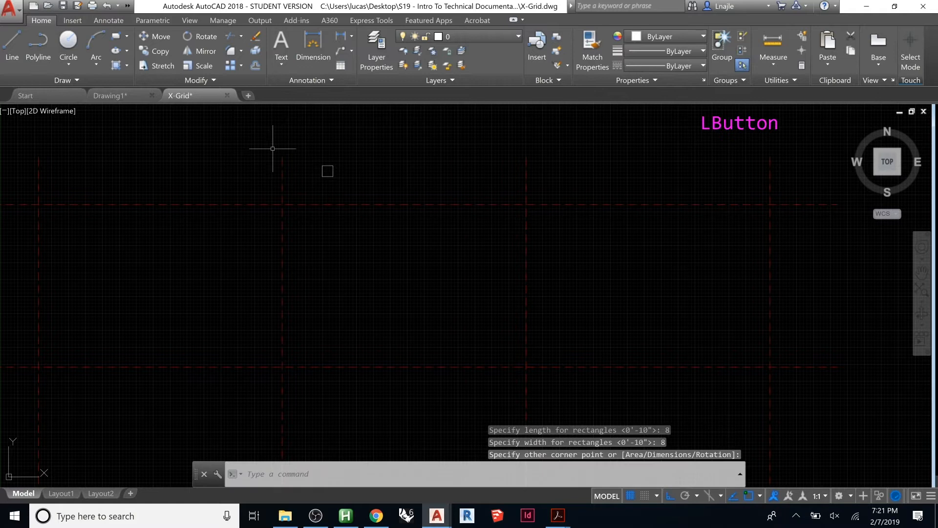
Draw a diagonal polyline across the square from its lower-left to its upper-right corner
{"action": "scroll", "coordinate": [279, 174], "scroll_direction": "up", "scroll_amount": 1}
{"action": "scroll", "coordinate": [279, 175], "scroll_direction": "up", "scroll_amount": 2}
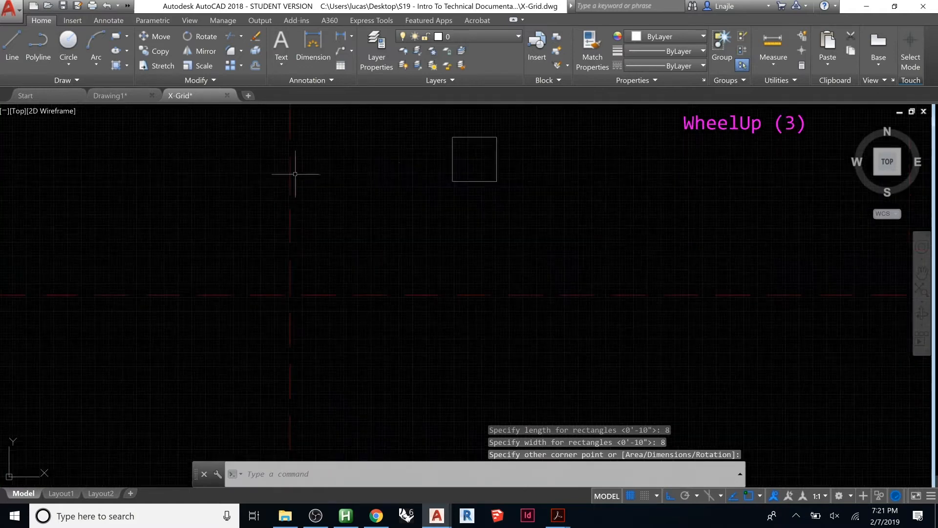
{"action": "type", "text": "pl"}
{"action": "key", "text": "Return"}
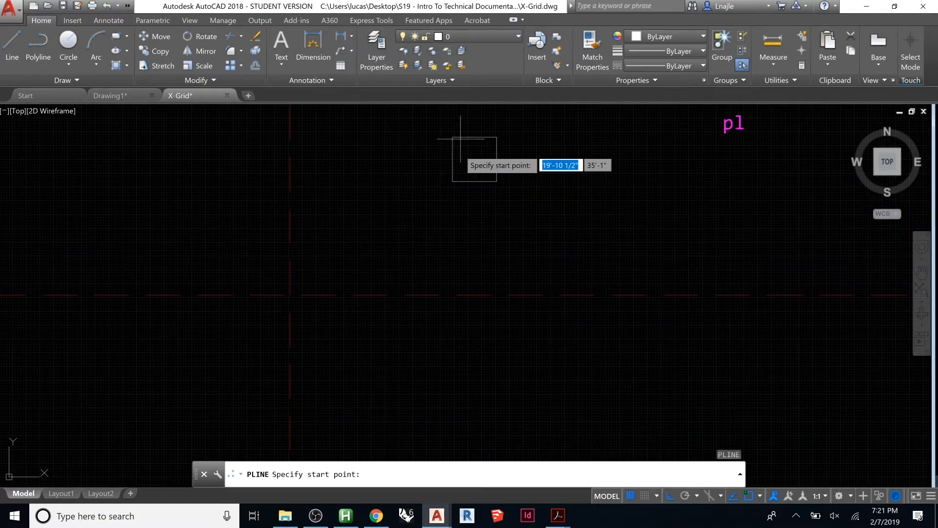
{"action": "left_click", "coordinate": [453, 181]}
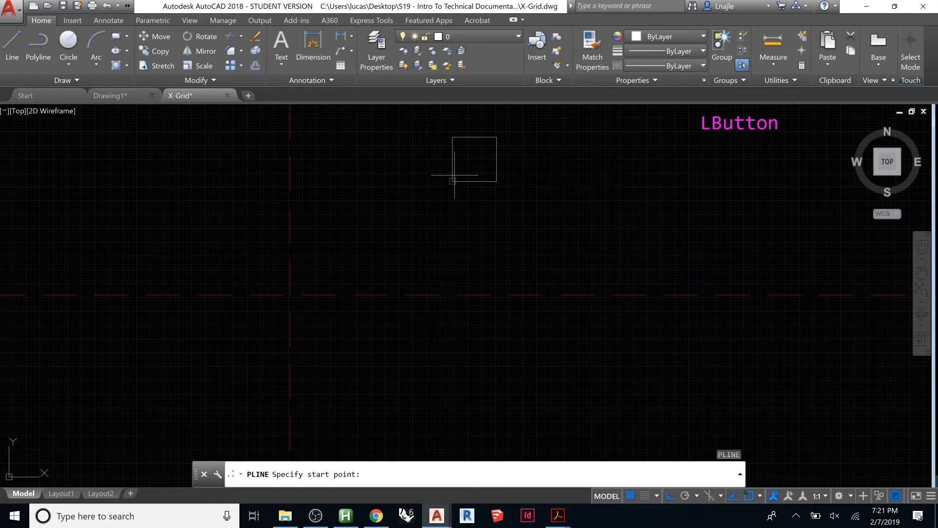
{"action": "left_click", "coordinate": [498, 139]}
{"action": "key", "text": "Escape"}
{"action": "key", "text": "Escape"}
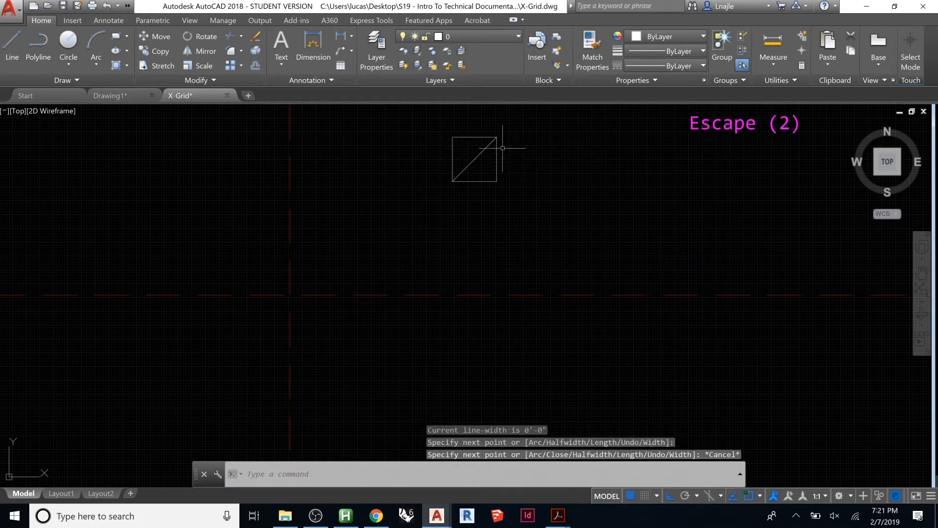
Move the square from the diagonal's midpoint onto the intersection of the second vertical and the top horizontal grid lines
{"action": "left_click", "coordinate": [444, 130]}
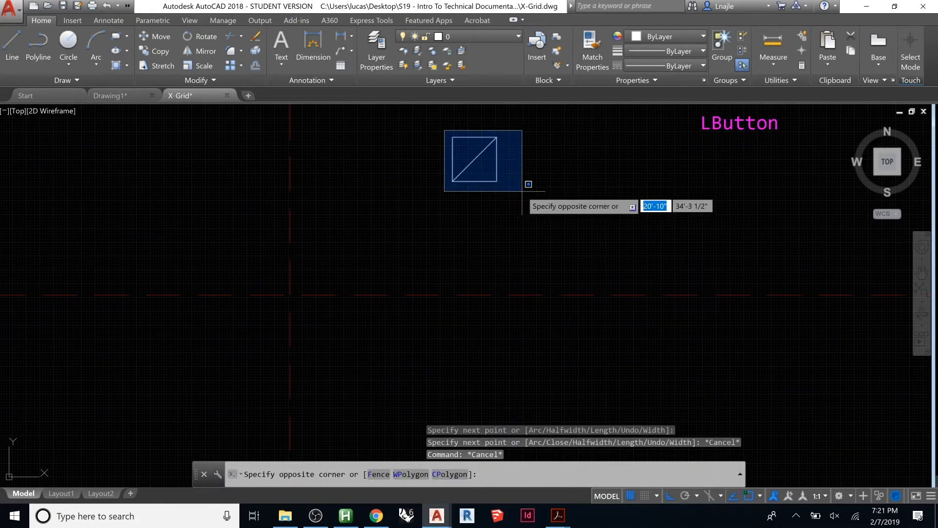
{"action": "key", "text": "Escape"}
{"action": "left_click", "coordinate": [487, 181]}
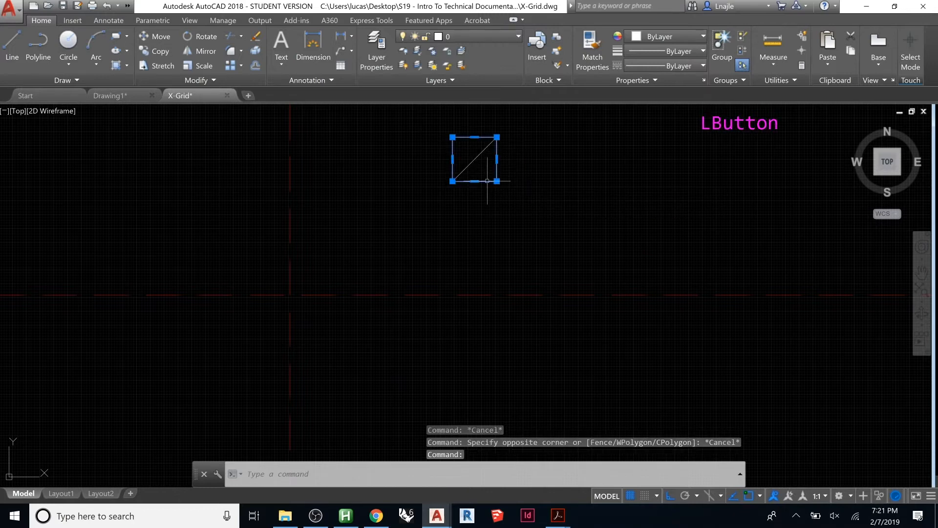
{"action": "key", "text": "m"}
{"action": "key", "text": "Return"}
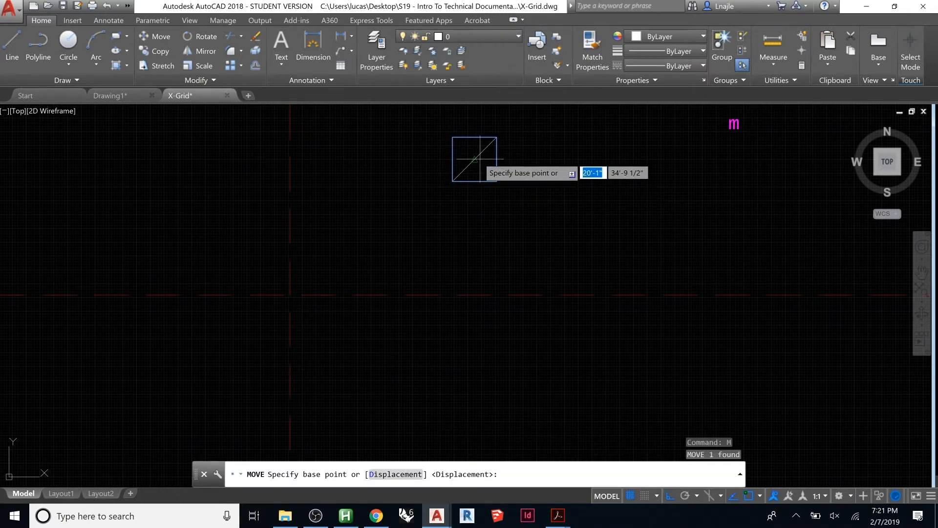
{"action": "left_click", "coordinate": [474, 159]}
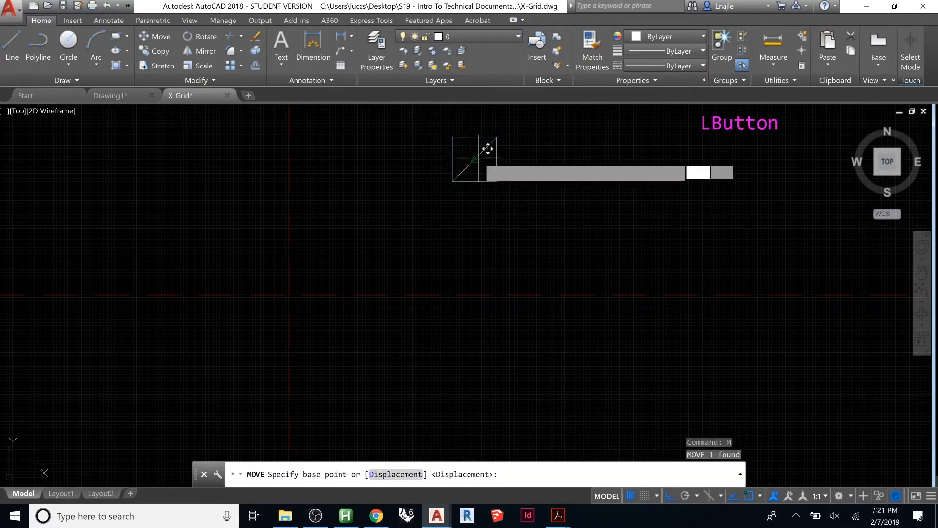
{"action": "left_click", "coordinate": [290, 292]}
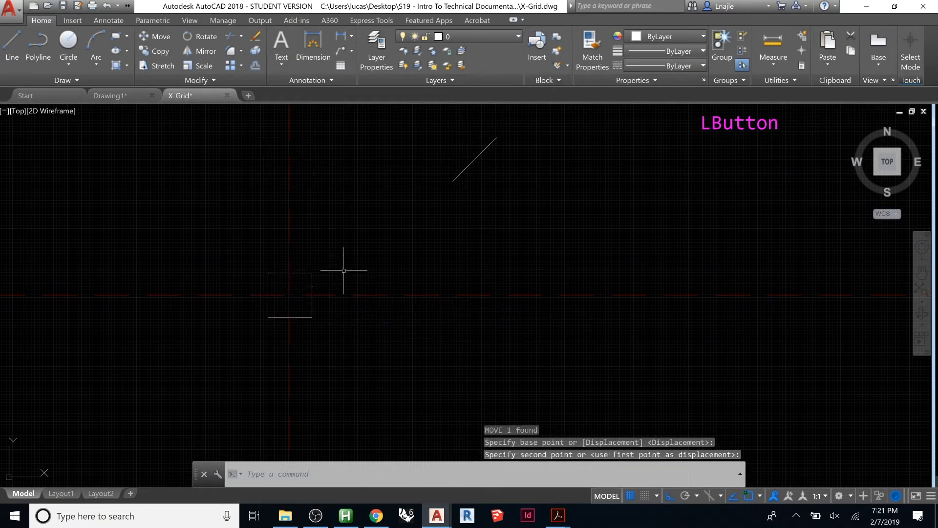
Delete the leftover diagonal polyline
{"action": "key", "text": "Escape"}
{"action": "key", "text": "Escape"}
{"action": "key", "text": "Escape"}
{"action": "left_click", "coordinate": [406, 126]}
{"action": "left_click", "coordinate": [518, 195]}
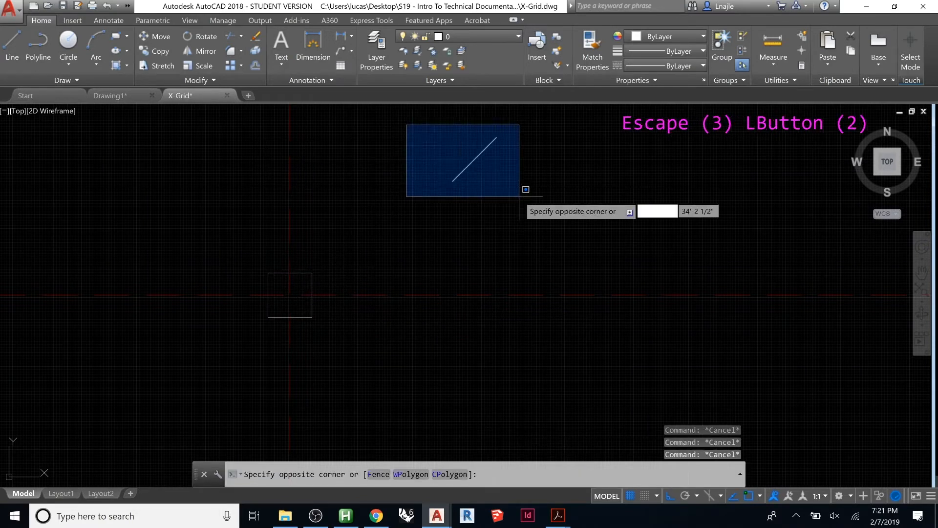
{"action": "key", "text": "Delete"}
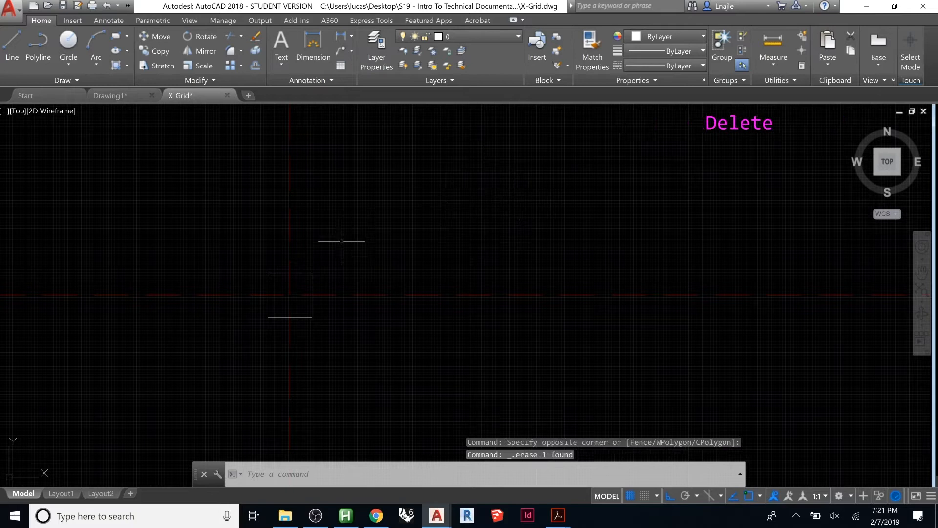
Assign the column square at the grid intersection to the A-Columns layer and clear the selection
{"action": "left_click", "coordinate": [326, 256]}
{"action": "left_click", "coordinate": [307, 273]}
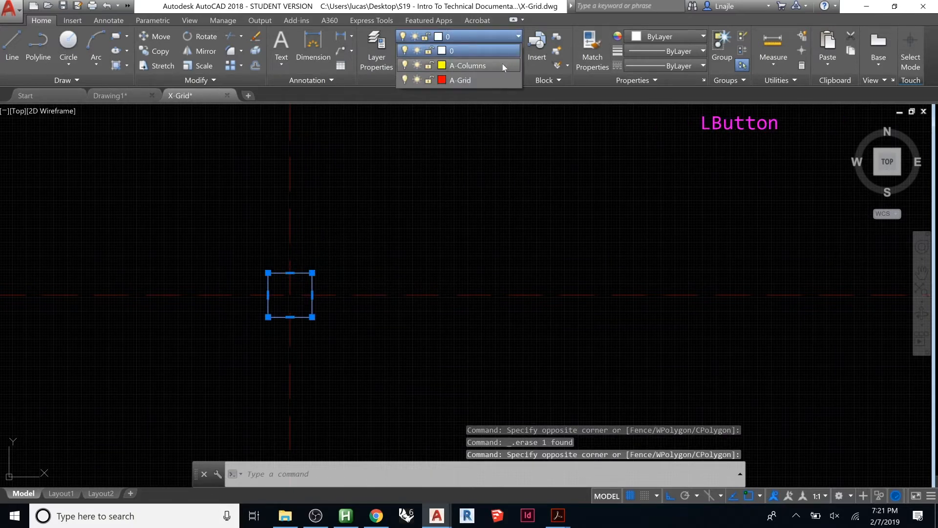
{"action": "left_click", "coordinate": [502, 64]}
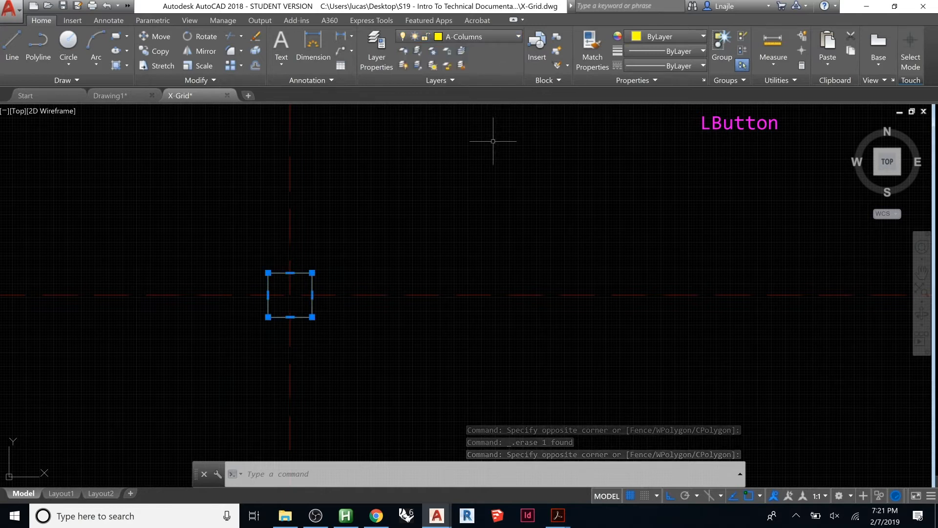
{"action": "key", "text": "Escape"}
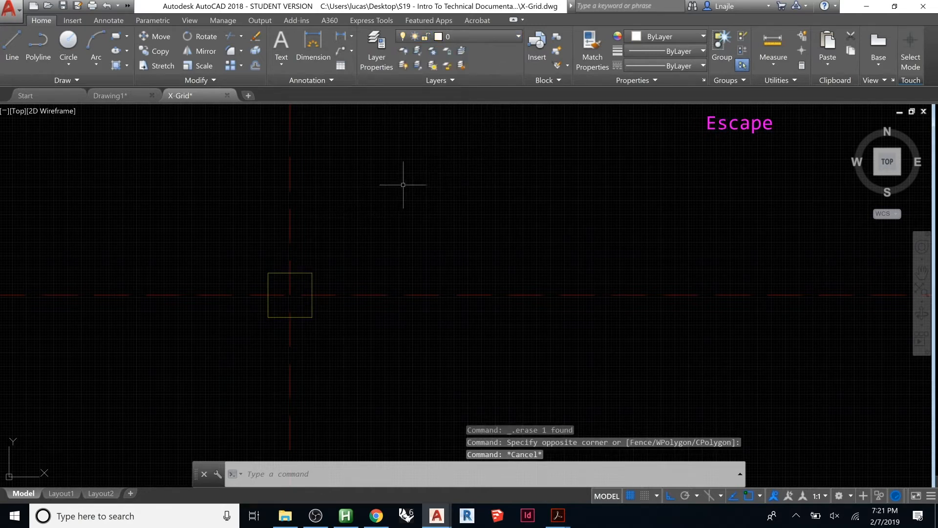
Fill the column square at the grid intersection with a SOLID hatch, using the square itself as the boundary object
{"action": "type", "text": "hatch"}
{"action": "key", "text": "Return"}
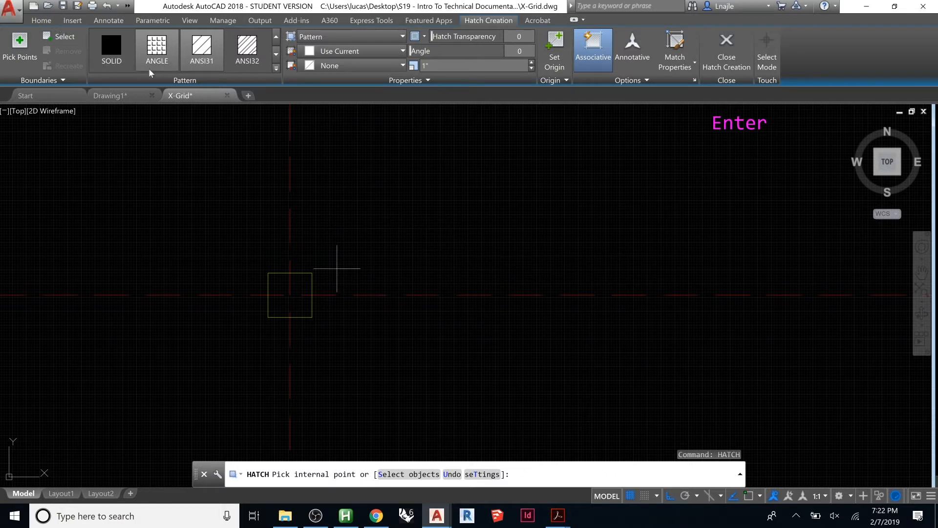
{"action": "left_click", "coordinate": [128, 67]}
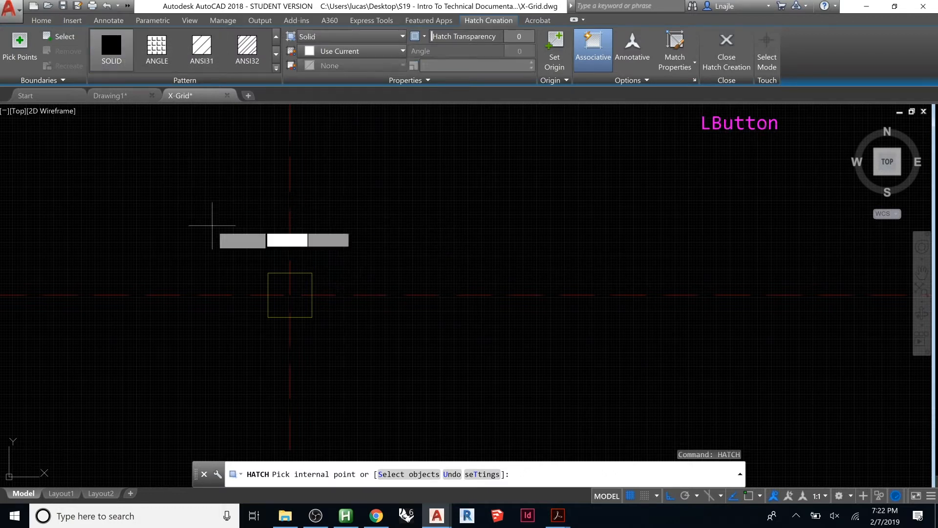
{"action": "left_click", "coordinate": [273, 275]}
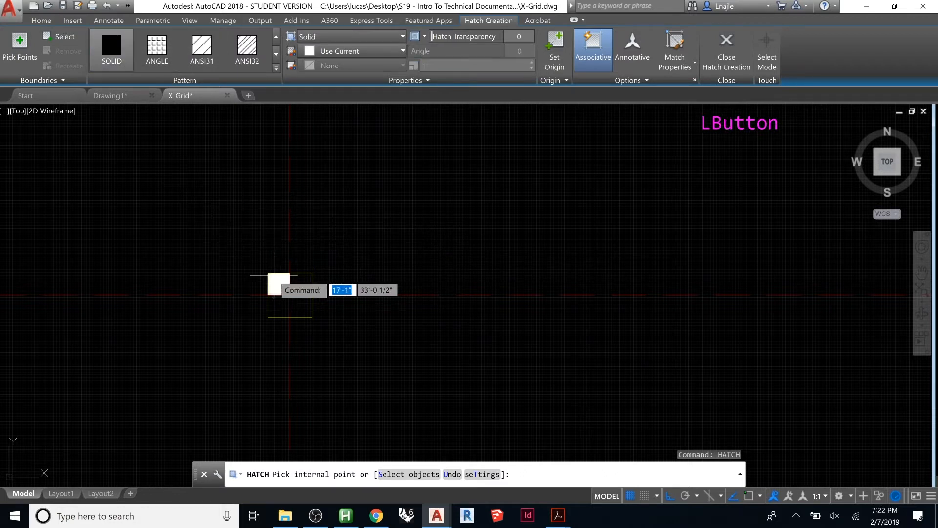
{"action": "type", "text": "s"}
{"action": "key", "text": "Return"}
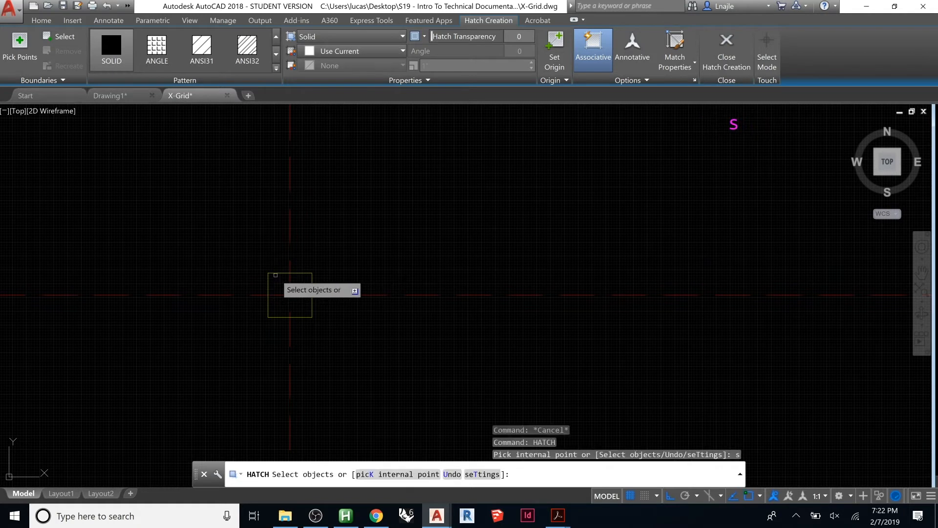
{"action": "left_click", "coordinate": [277, 274]}
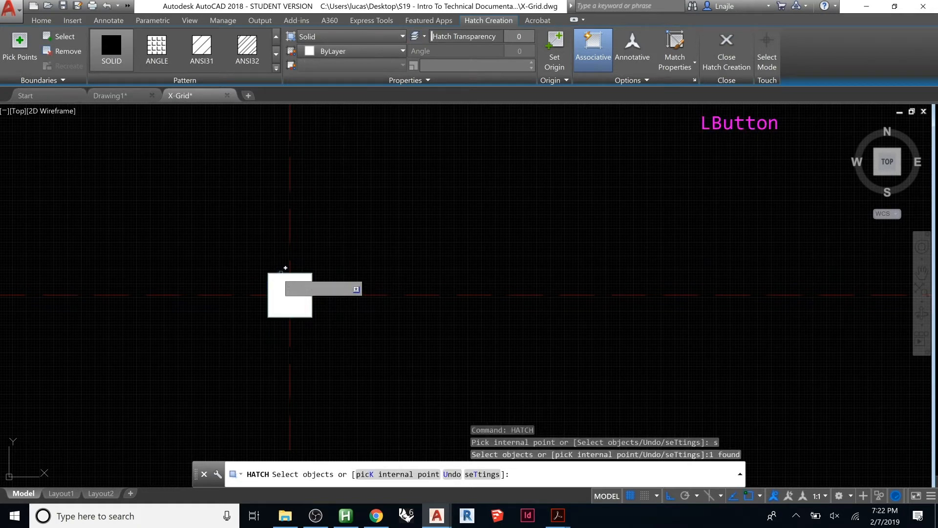
{"action": "key", "text": "Return"}
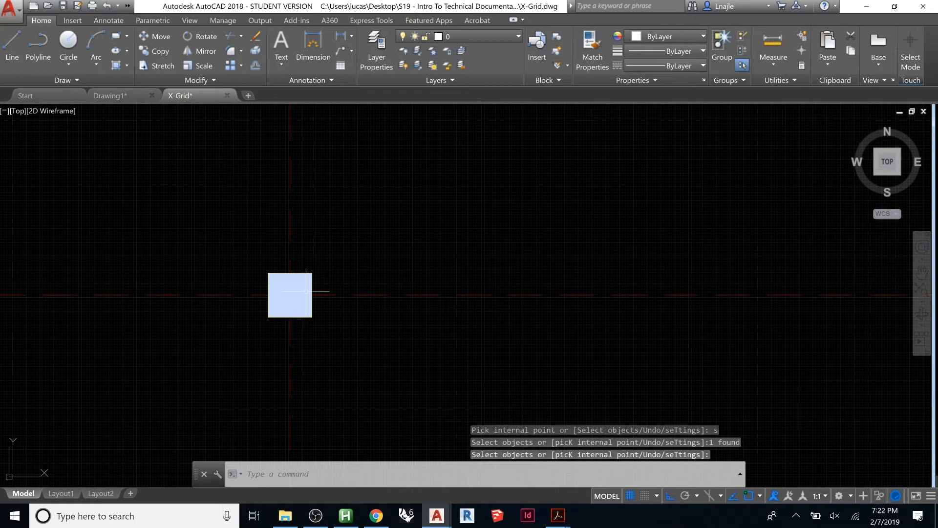
Assign the column's solid hatch to the A-Columns layer and clear the selection
{"action": "left_click", "coordinate": [328, 244]}
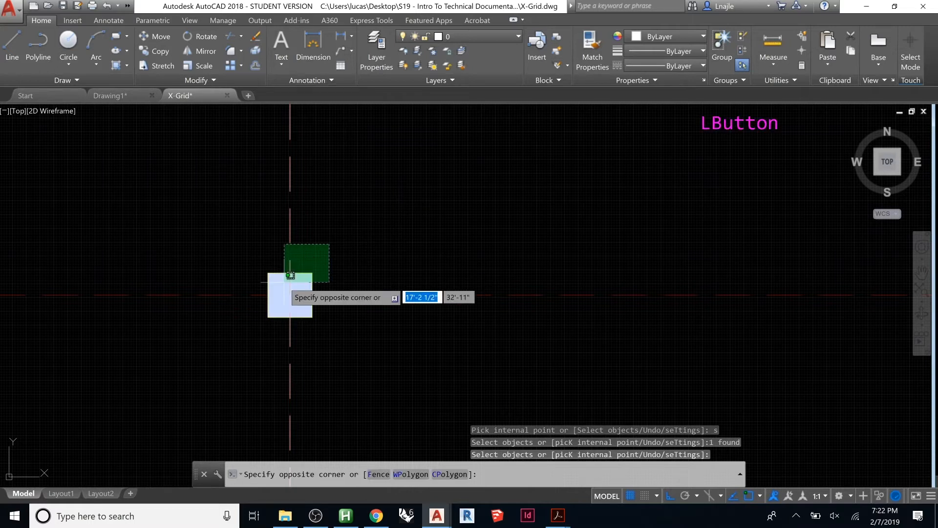
{"action": "left_click", "coordinate": [294, 278]}
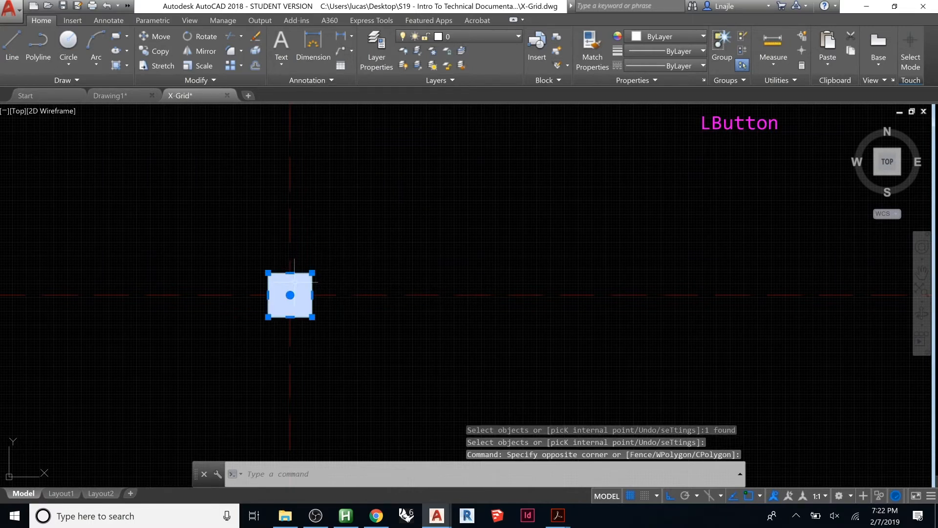
{"action": "left_click", "coordinate": [479, 34]}
{"action": "left_click", "coordinate": [469, 66]}
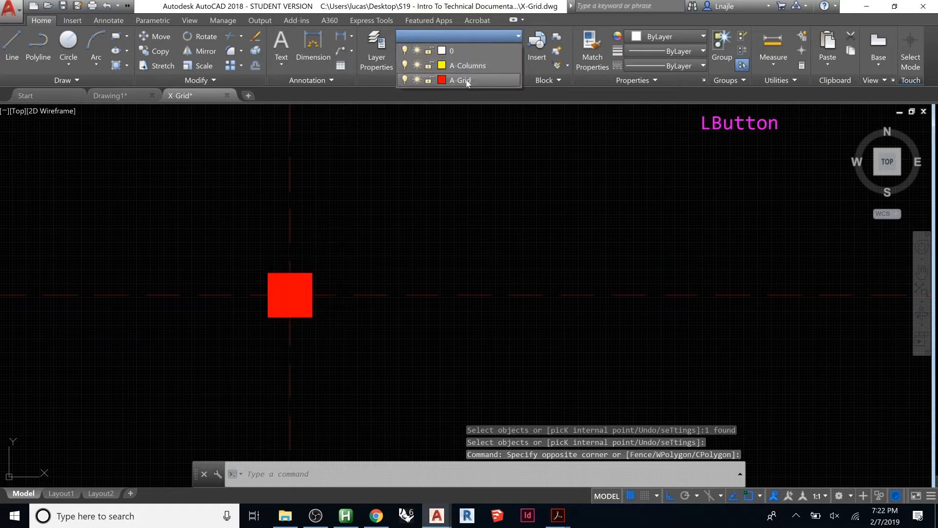
{"action": "left_click", "coordinate": [470, 69]}
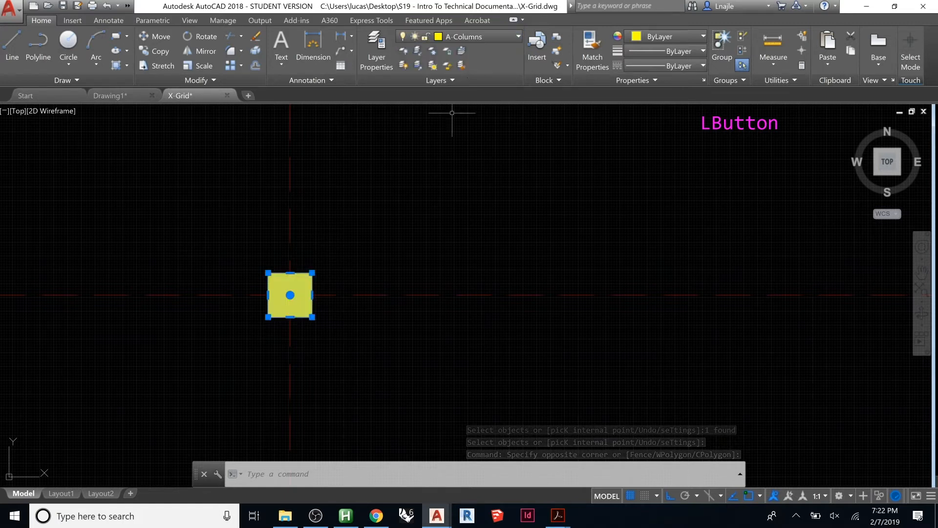
{"action": "key", "text": "Return"}
{"action": "key", "text": "Escape"}
{"action": "key", "text": "Escape"}
{"action": "key", "text": "Escape"}
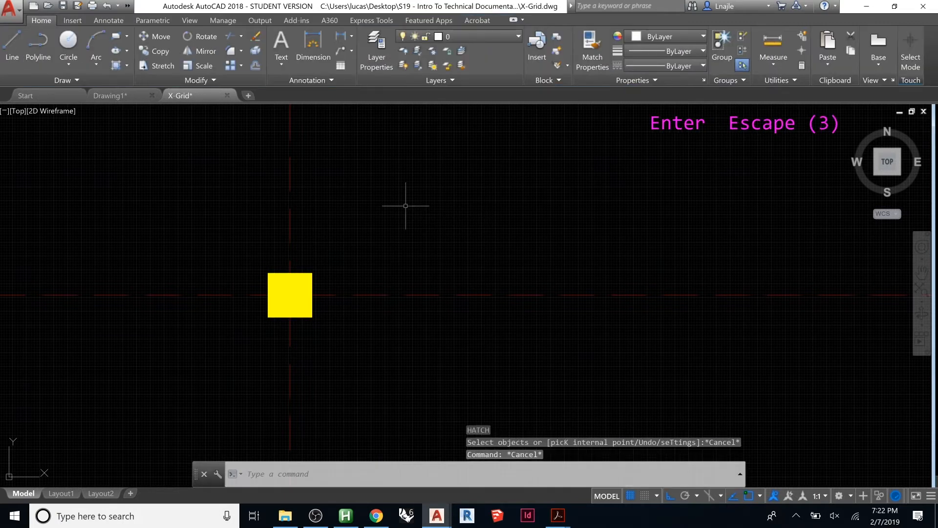
{"action": "scroll", "coordinate": [365, 192], "scroll_direction": "down", "scroll_amount": 3}
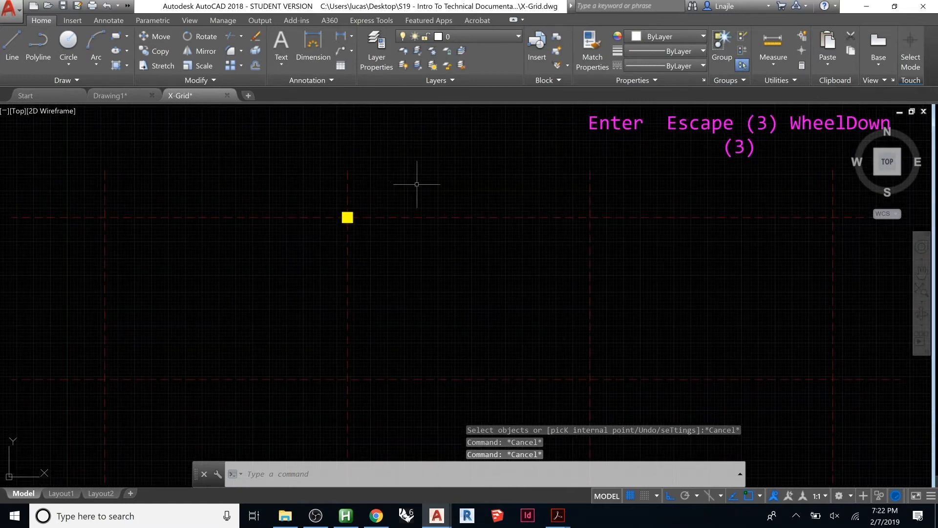
{"action": "scroll", "coordinate": [415, 183], "scroll_direction": "down", "scroll_amount": 1}
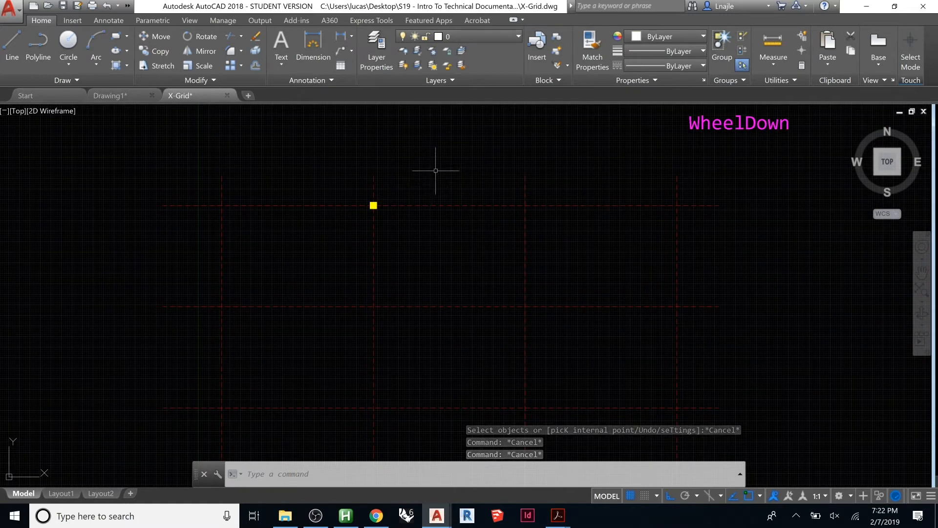
{"action": "scroll", "coordinate": [427, 188], "scroll_direction": "up", "scroll_amount": 2}
{"action": "left_click", "coordinate": [304, 201]}
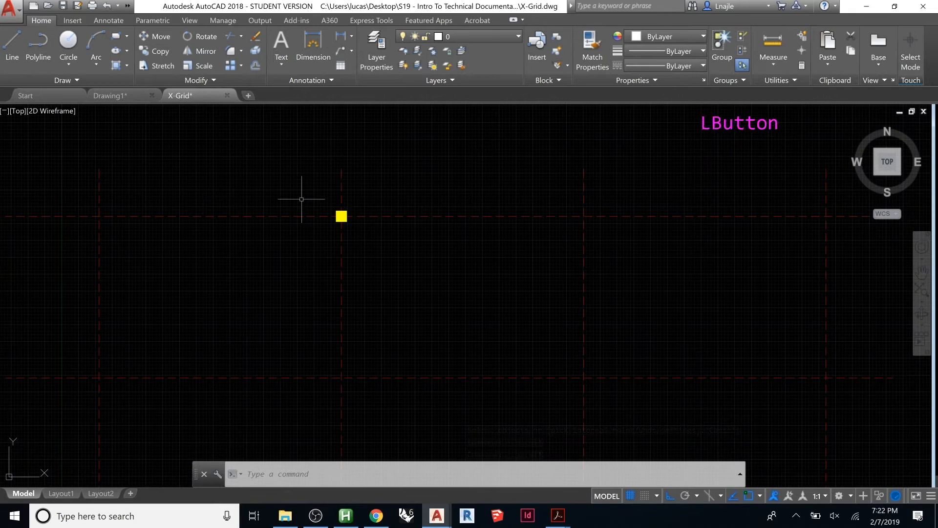
{"action": "left_click", "coordinate": [306, 203]}
{"action": "key", "text": "Escape"}
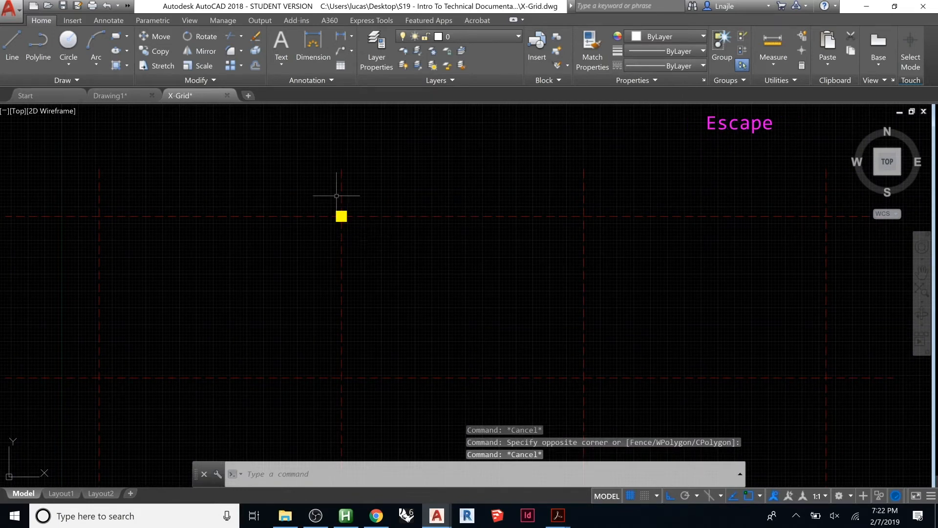
Copy the filled column along the top horizontal grid line onto its intersections with the other three vertical grid lines
{"action": "left_click", "coordinate": [316, 189]}
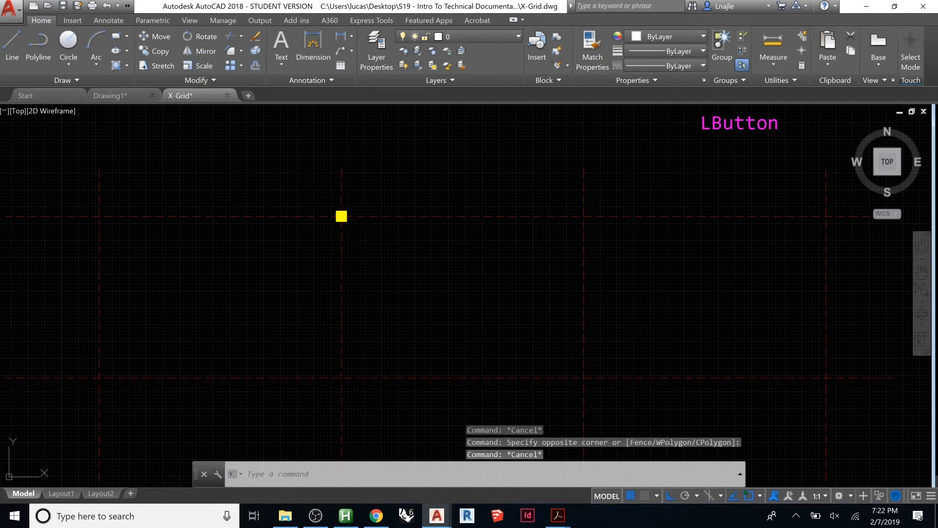
{"action": "left_click", "coordinate": [362, 234]}
{"action": "type", "text": "co"}
{"action": "key", "text": "space"}
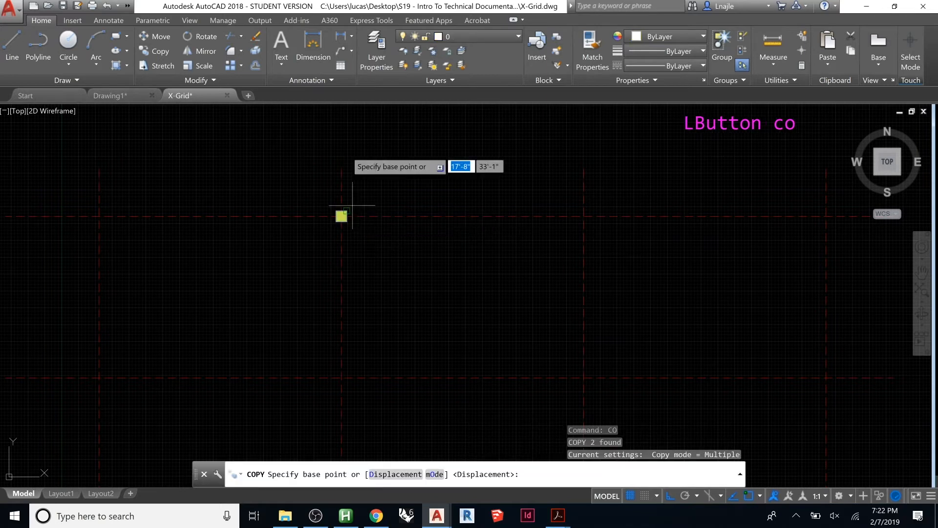
{"action": "left_click", "coordinate": [342, 168]}
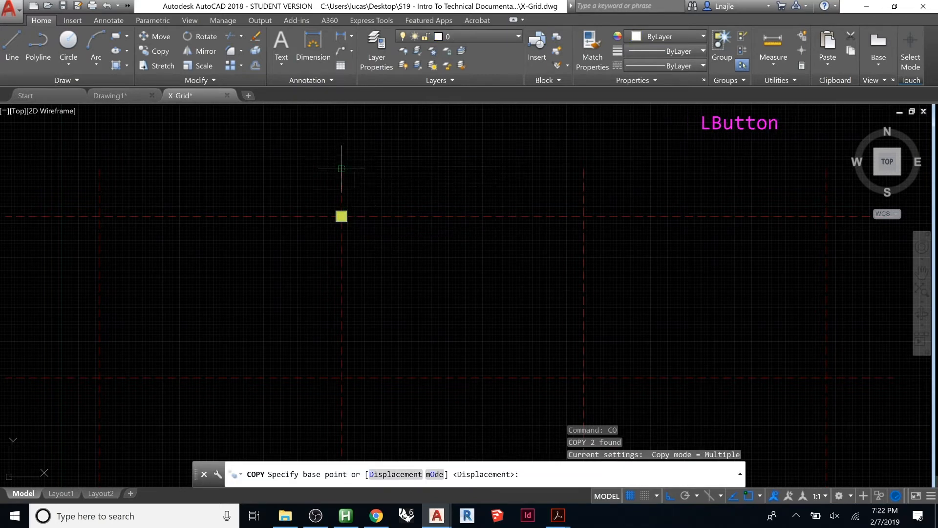
{"action": "left_click", "coordinate": [584, 167]}
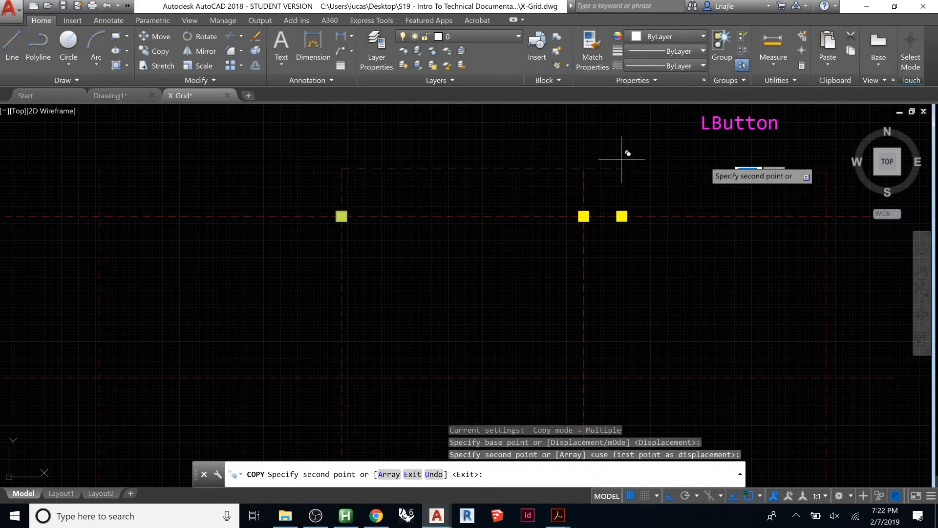
{"action": "left_click", "coordinate": [826, 168]}
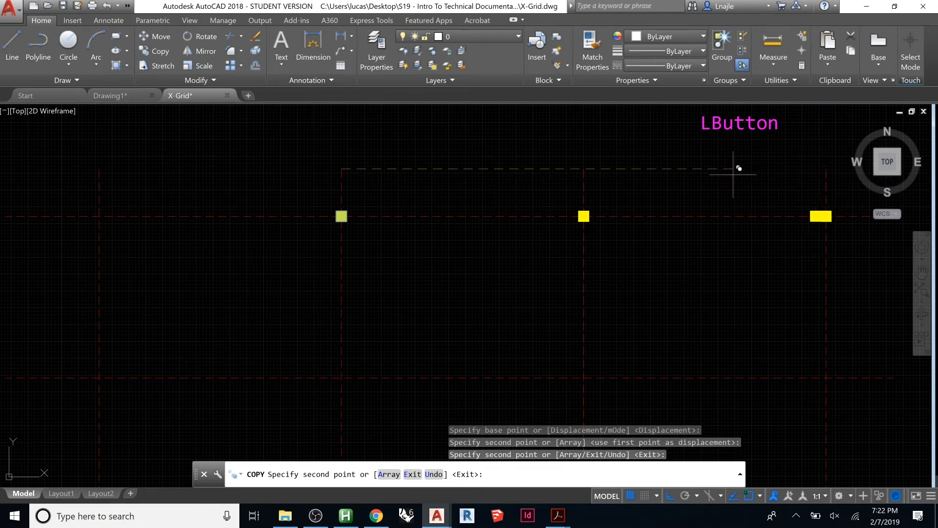
{"action": "left_click", "coordinate": [99, 168]}
{"action": "scroll", "coordinate": [98, 152], "scroll_direction": "down", "scroll_amount": 2}
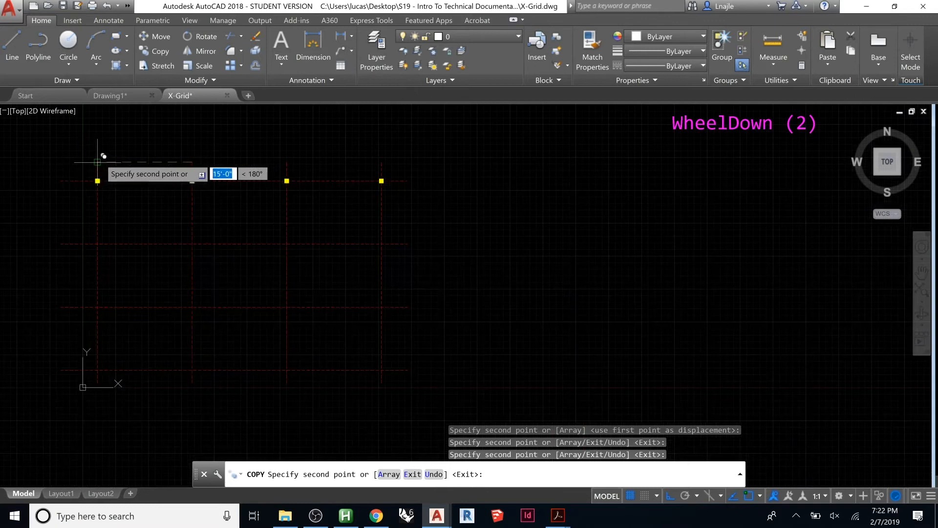
{"action": "key", "text": "Escape"}
Copy the top row of four columns onto each of the three lower horizontal grid lines and save the drawing
{"action": "mouse_move", "coordinate": [90, 167]}
{"action": "middle_mouse_down"}
{"action": "mouse_move", "coordinate": [137, 192]}
{"action": "mouse_move", "coordinate": [367, 177]}
{"action": "middle_mouse_up"}
{"action": "left_click", "coordinate": [347, 165]}
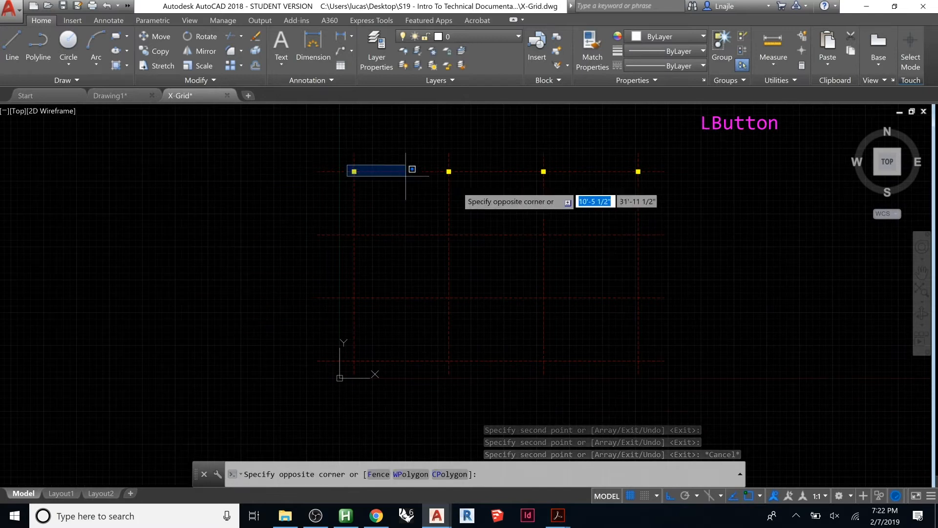
{"action": "left_click", "coordinate": [654, 189]}
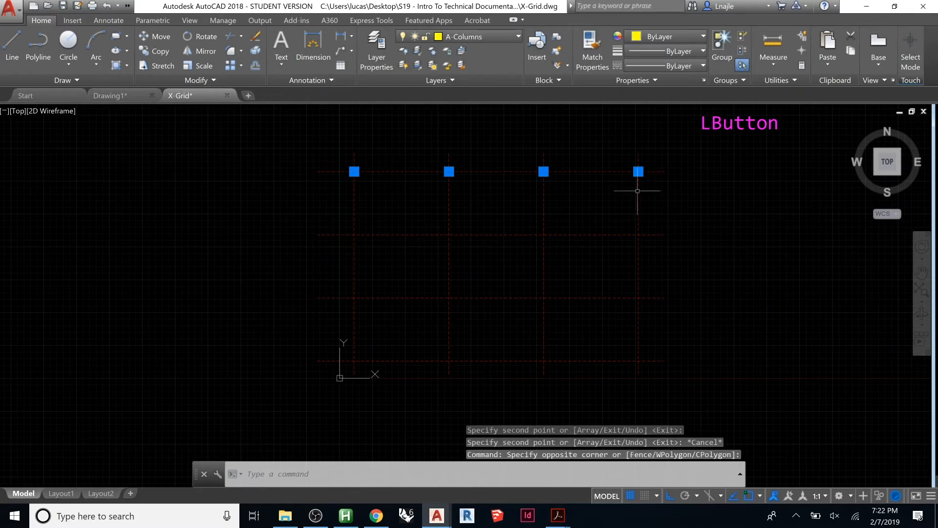
{"action": "type", "text": "co"}
{"action": "key", "text": "Return"}
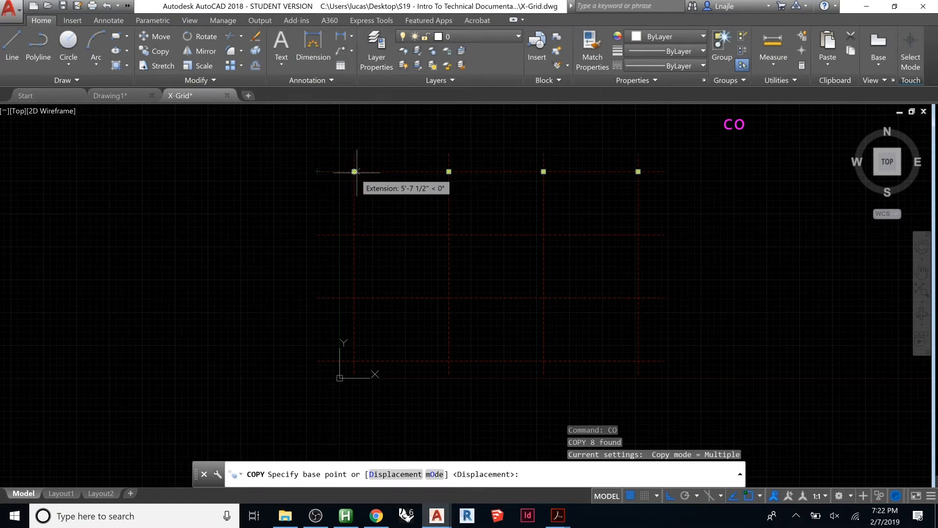
{"action": "left_click", "coordinate": [318, 172]}
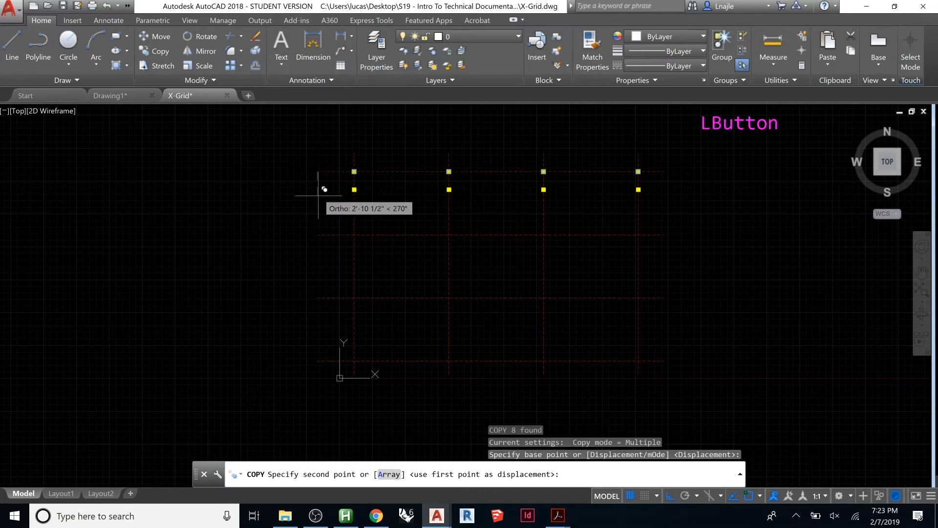
{"action": "left_click", "coordinate": [317, 235]}
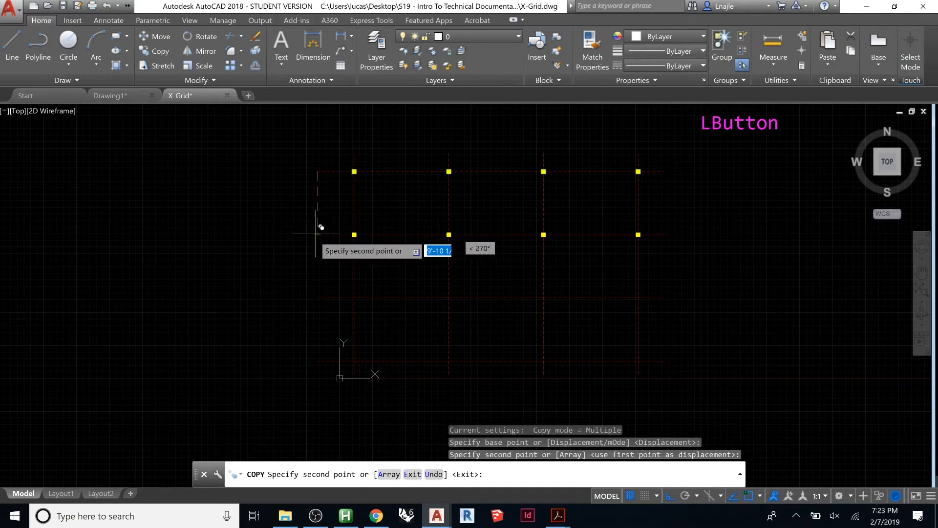
{"action": "left_click", "coordinate": [318, 297]}
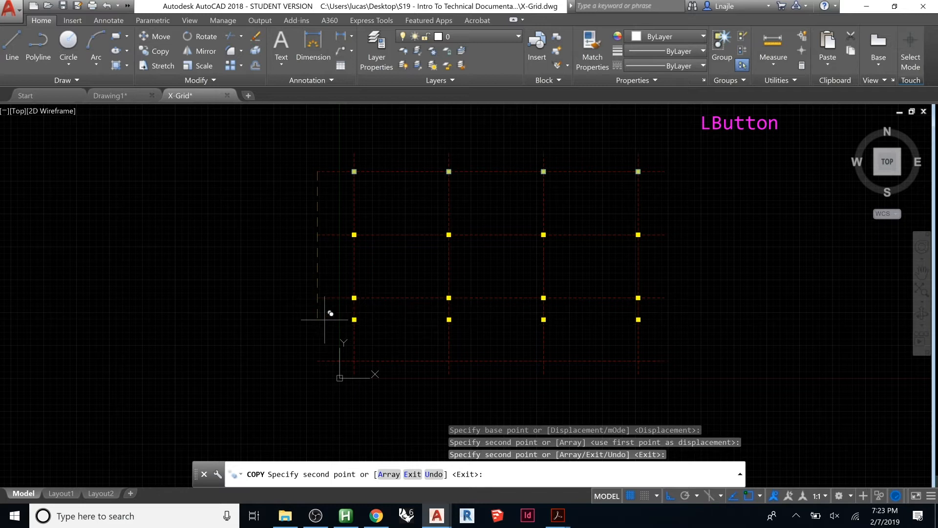
{"action": "left_click", "coordinate": [317, 361]}
{"action": "key", "text": "Return"}
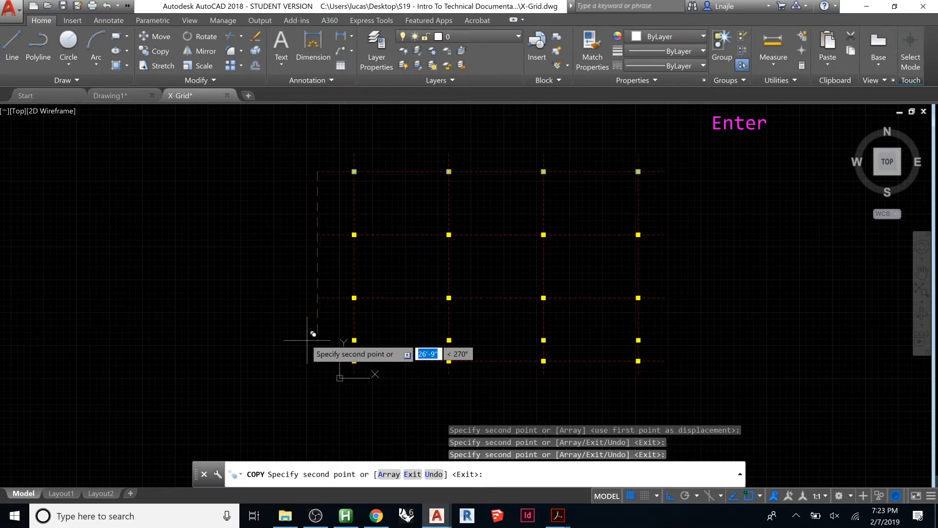
{"action": "key", "text": "Escape"}
{"action": "key", "text": "Escape"}
{"action": "key", "text": "Escape"}
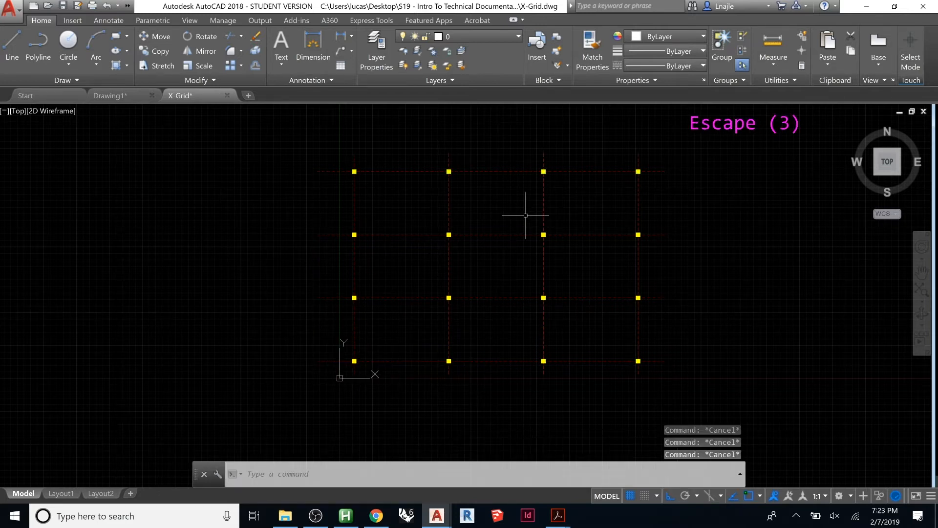
{"action": "key", "text": "ctrl+s"}
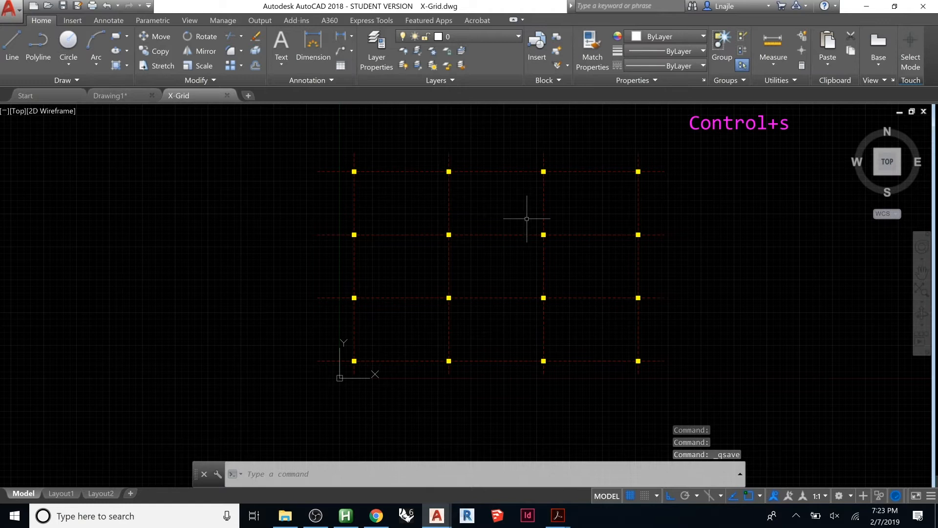
Review the layer colours and linetypes in the Layer Properties Manager, closing it when done
{"action": "scroll", "coordinate": [526, 215], "scroll_direction": "up", "scroll_amount": 2}
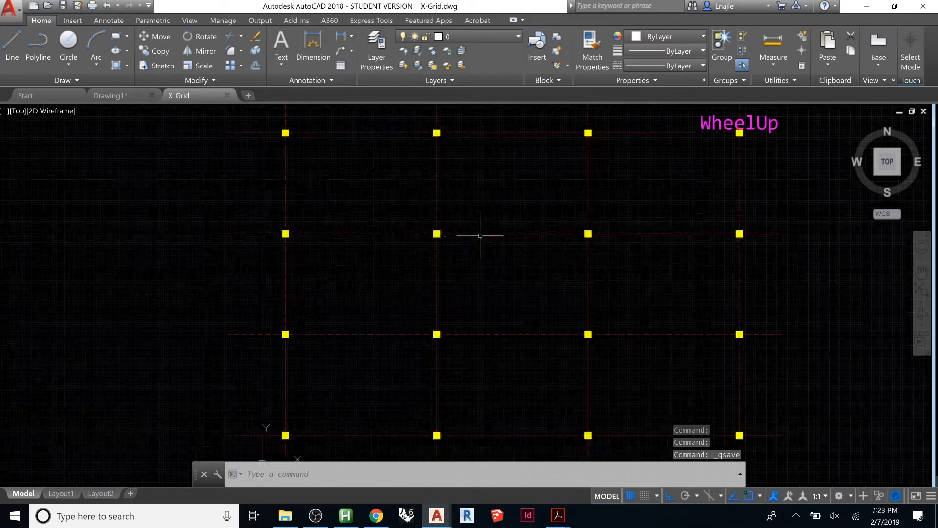
{"action": "left_click", "coordinate": [477, 38]}
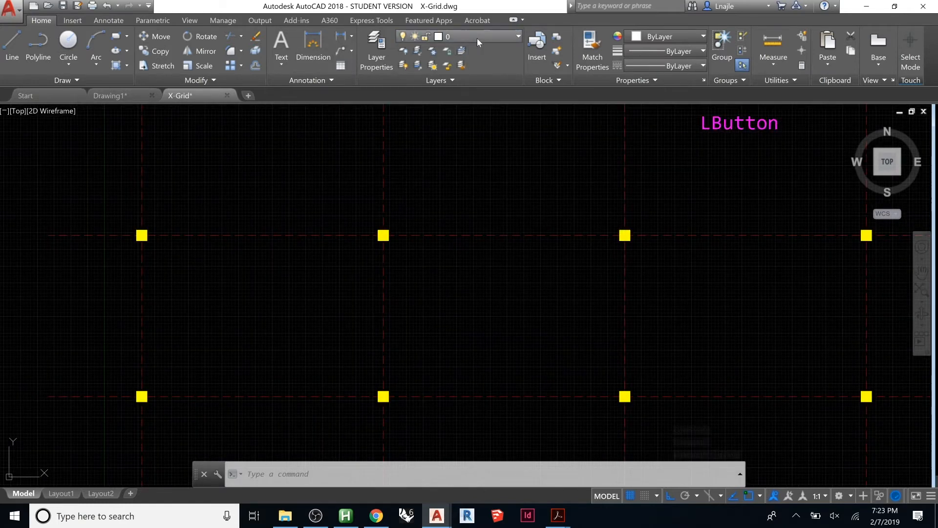
{"action": "left_click", "coordinate": [375, 54]}
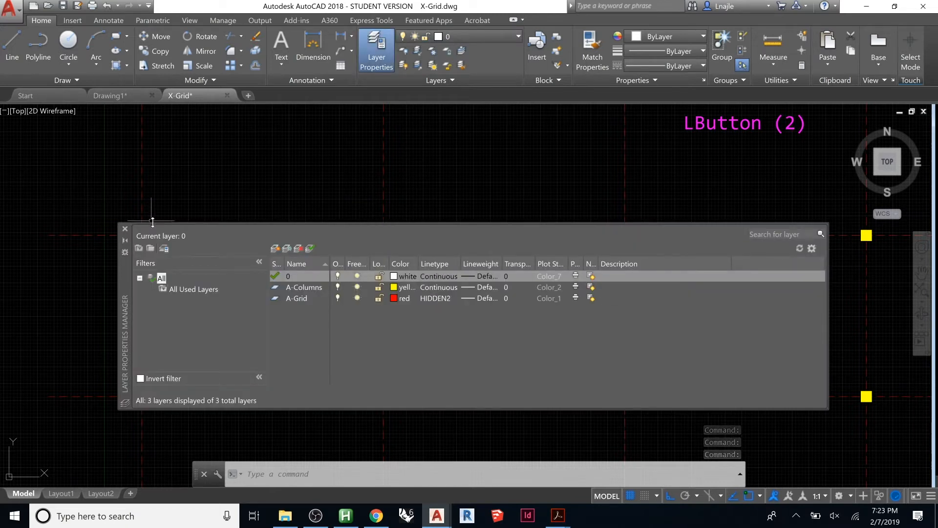
{"action": "left_click", "coordinate": [125, 229]}
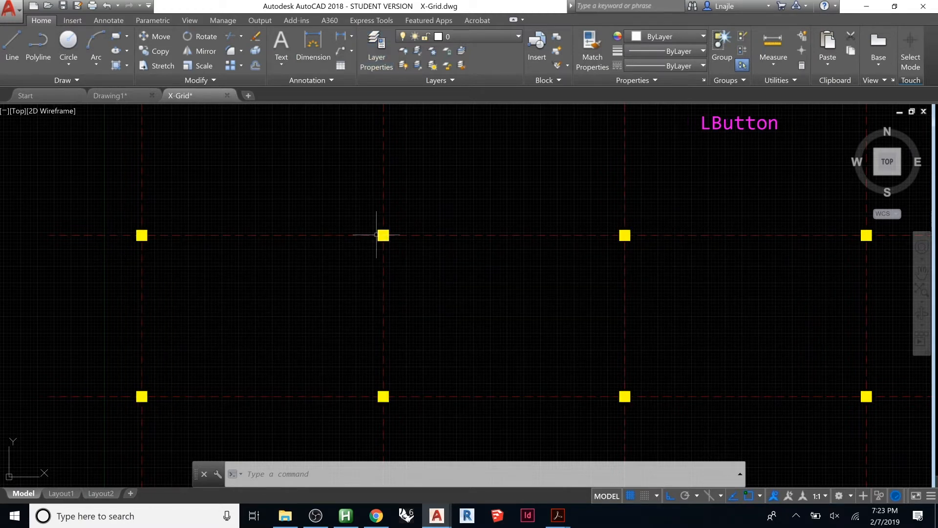
Try global linetype scale factors of 1 and 20 on the dashed grid lines
{"action": "type", "text": "l"}
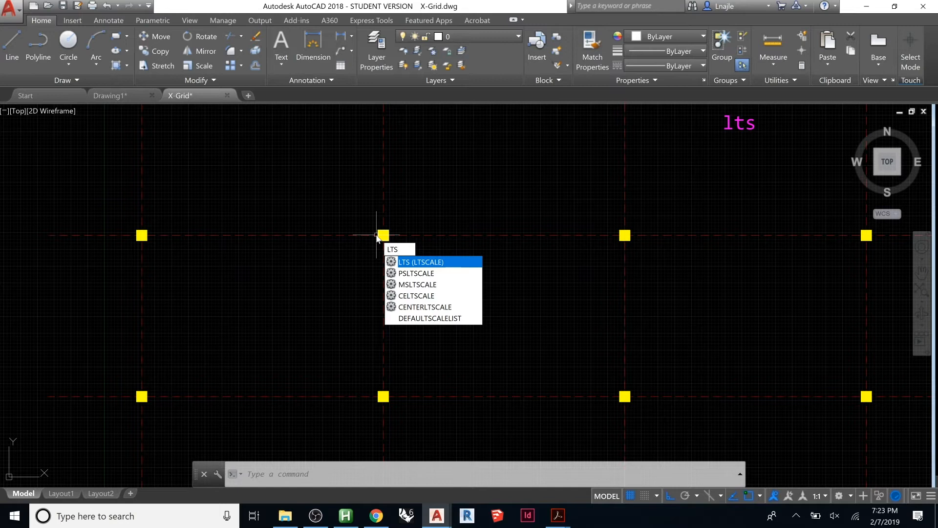
{"action": "left_click", "coordinate": [423, 262]}
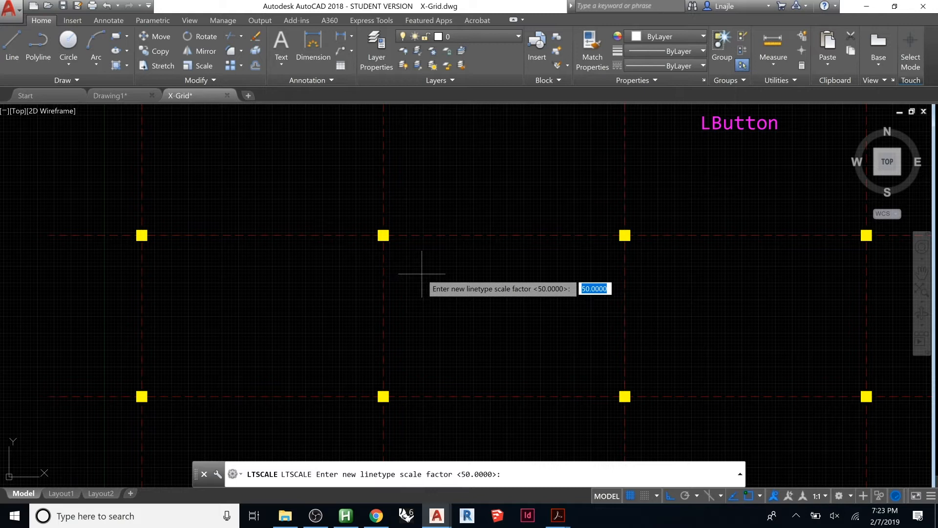
{"action": "type", "text": "1"}
{"action": "key", "text": "Return"}
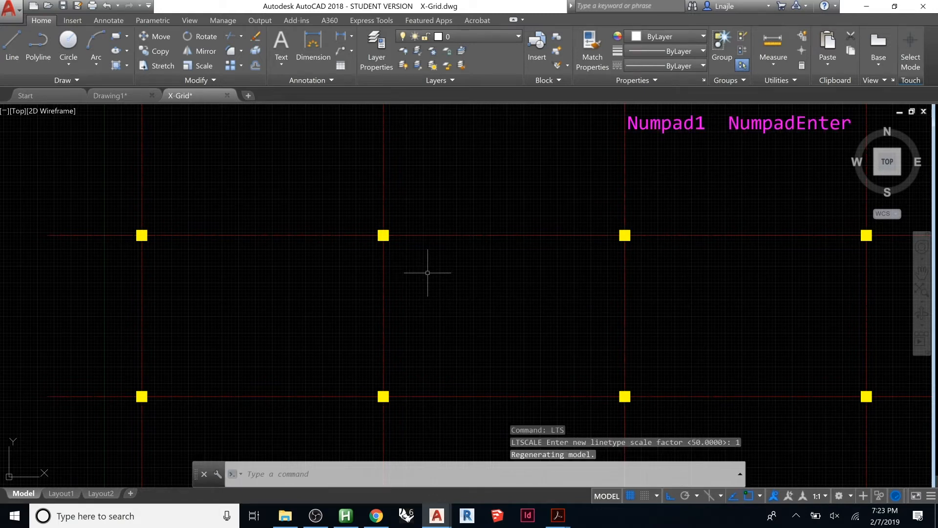
{"action": "key", "text": "Return"}
{"action": "type", "text": "20"}
{"action": "key", "text": "Return"}
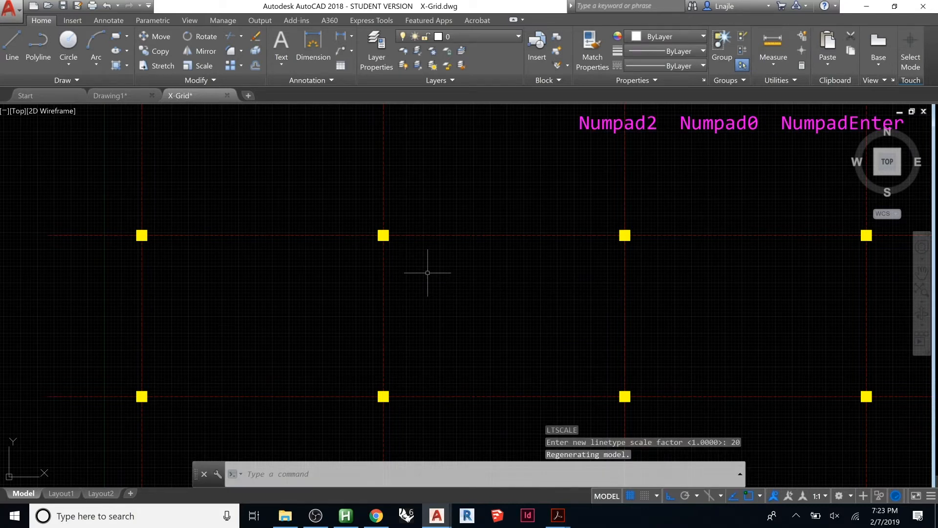
Set the global linetype scale factor to 35
{"action": "key", "text": "Return"}
{"action": "type", "text": "35"}
{"action": "key", "text": "Return"}
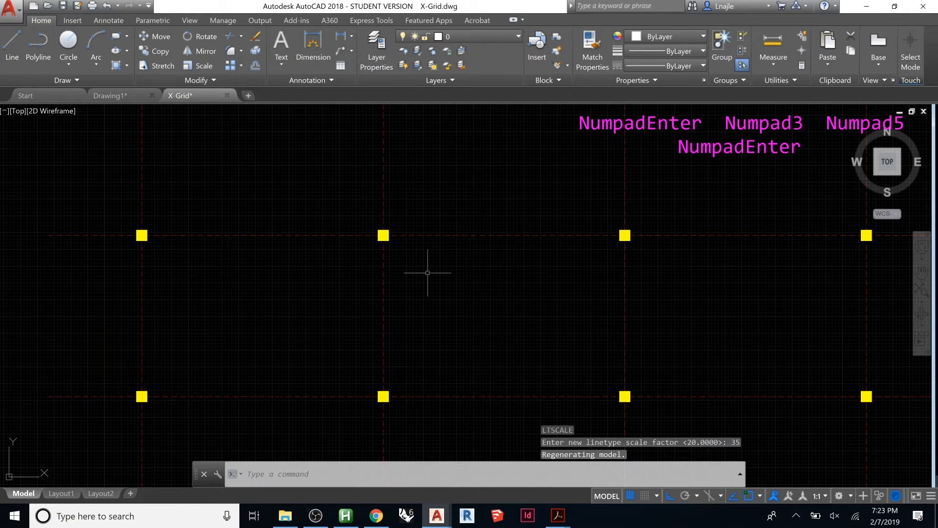
{"action": "scroll", "coordinate": [392, 263], "scroll_direction": "down", "scroll_amount": 2}
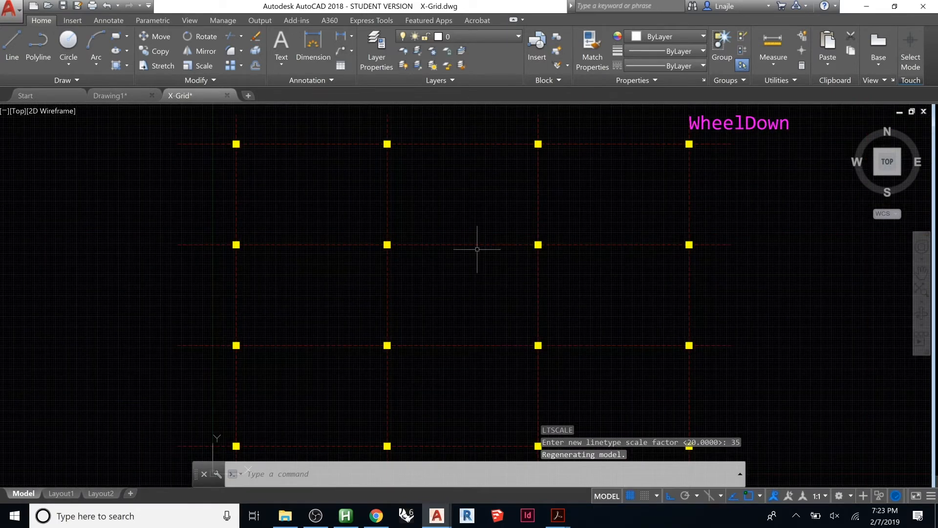
{"action": "scroll", "coordinate": [400, 247], "scroll_direction": "down", "scroll_amount": 2}
{"action": "scroll", "coordinate": [420, 244], "scroll_direction": "up", "scroll_amount": 2}
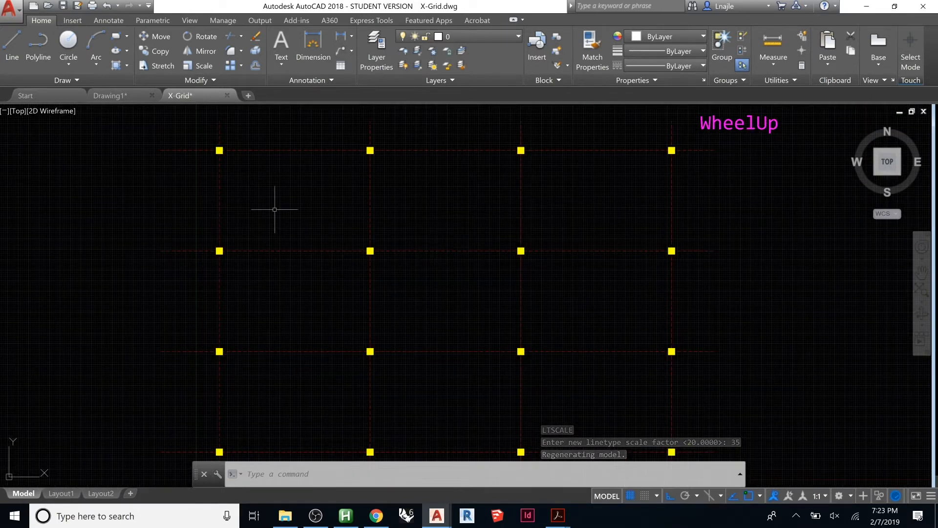
{"action": "scroll", "coordinate": [416, 222], "scroll_direction": "down", "scroll_amount": 1}
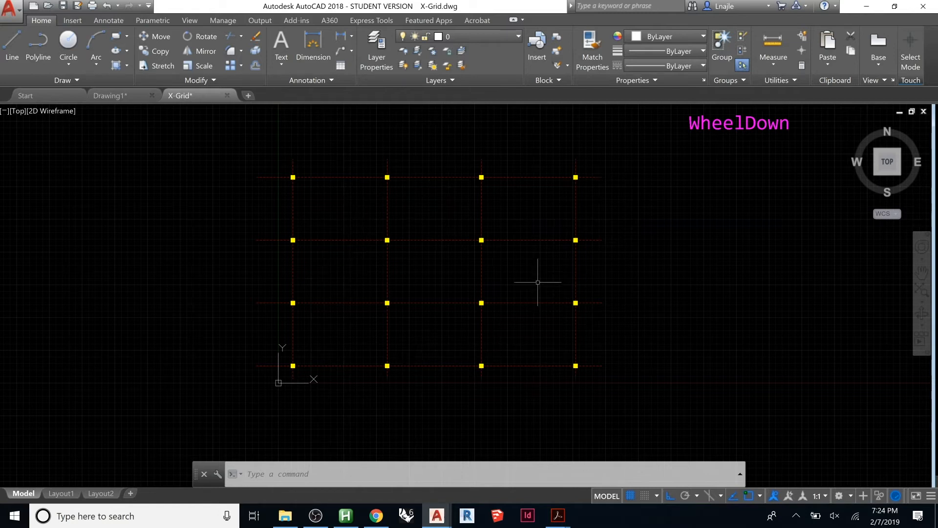
Rotate all grid lines and columns together by 90 degrees about a base point near the grid's centre
{"action": "left_click", "coordinate": [225, 143]}
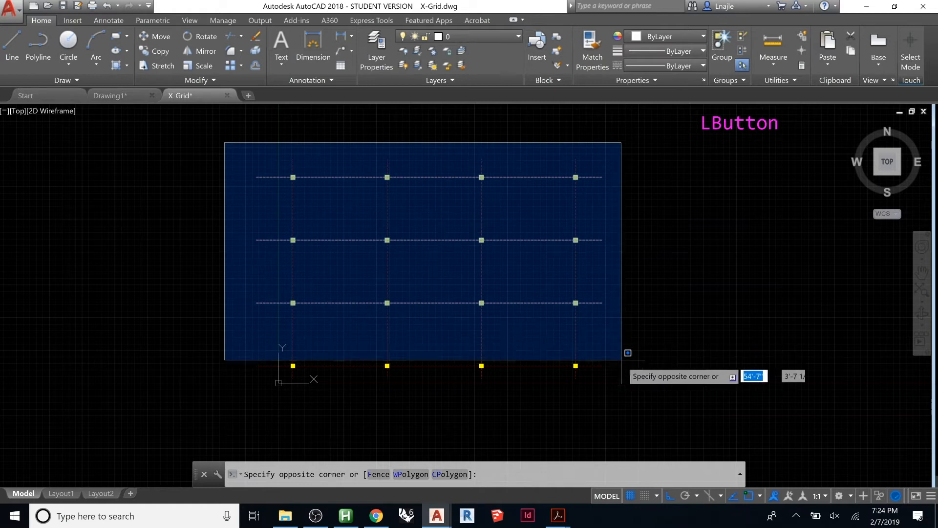
{"action": "left_click", "coordinate": [621, 386]}
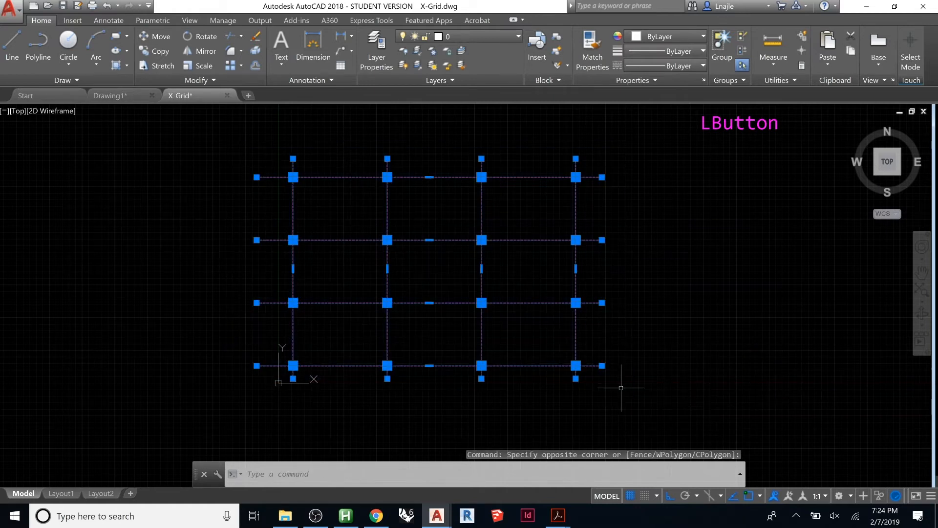
{"action": "type", "text": "ro"}
{"action": "key", "text": "Return"}
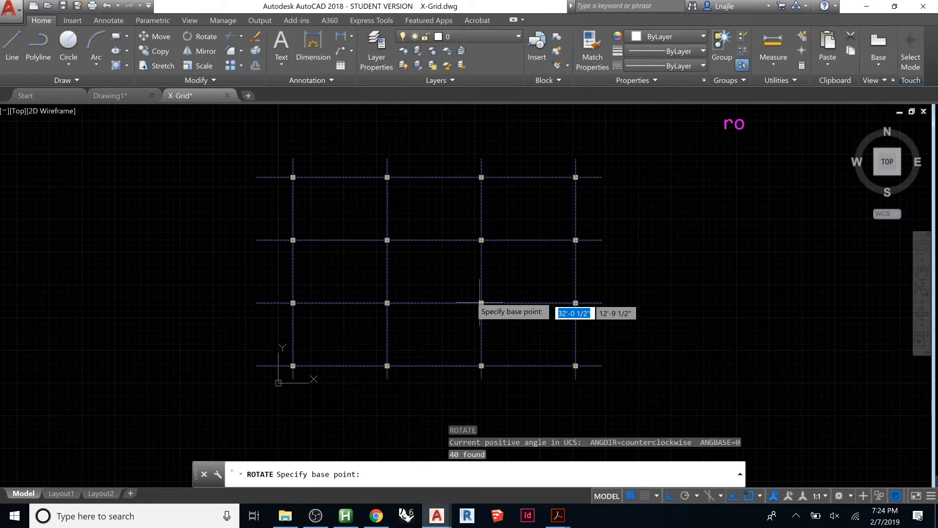
{"action": "left_click", "coordinate": [431, 272]}
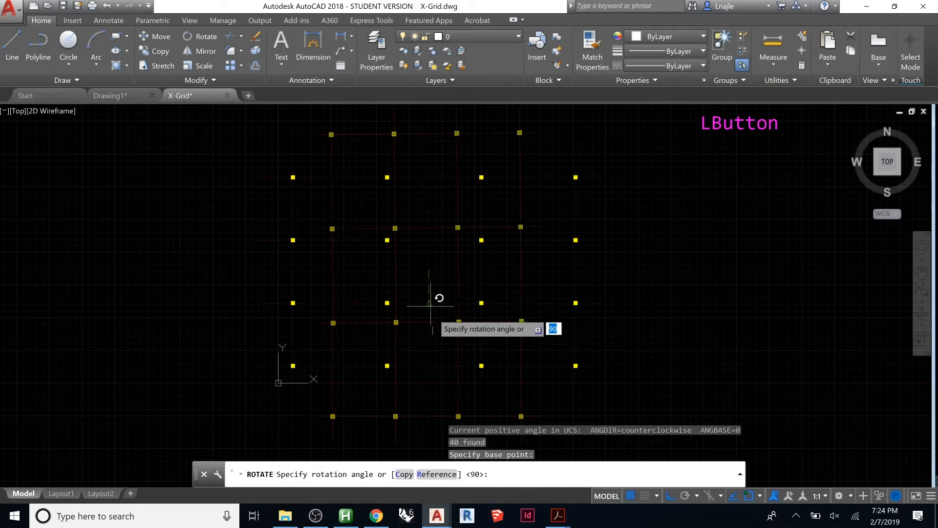
{"action": "key", "text": "Escape"}
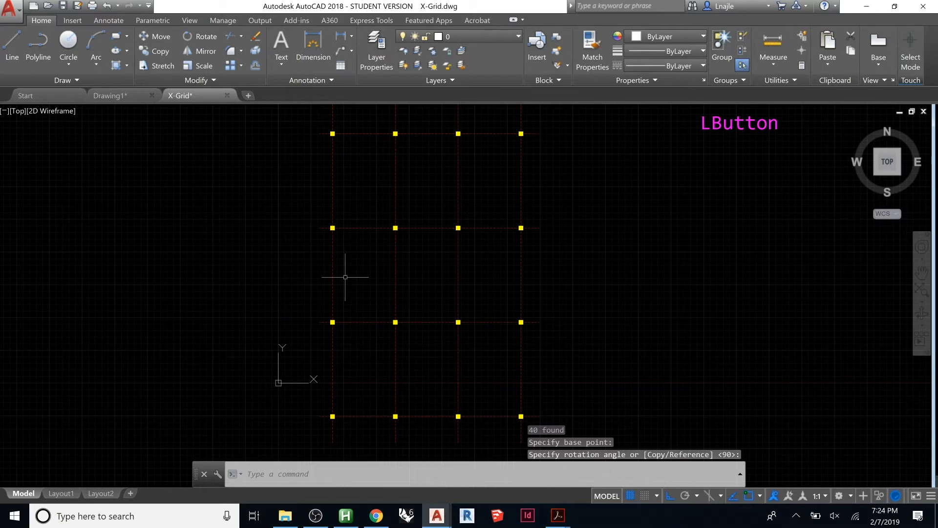
Try to move the whole rotated grid from the centre of its lower-left column to the coordinates 0,0,0
{"action": "scroll", "coordinate": [345, 277], "scroll_direction": "down", "scroll_amount": 2}
{"action": "left_click", "coordinate": [265, 164]}
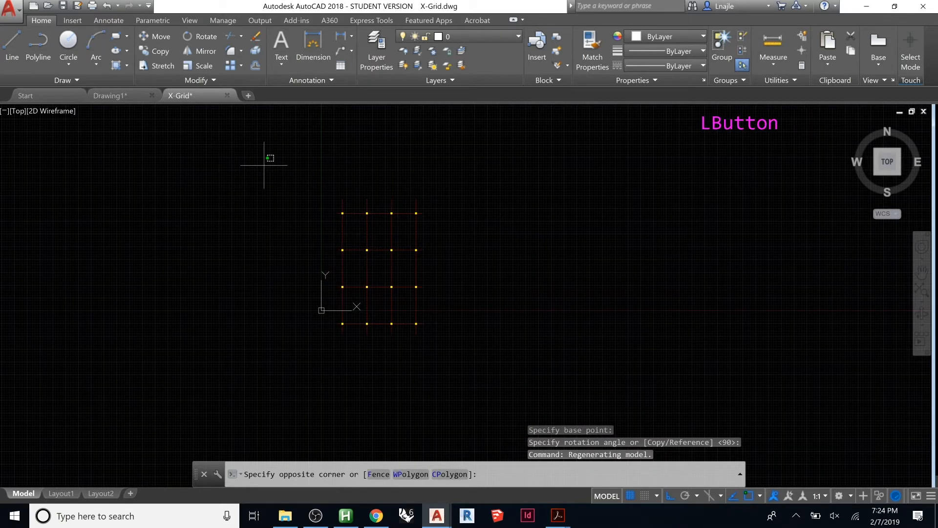
{"action": "left_click", "coordinate": [494, 363]}
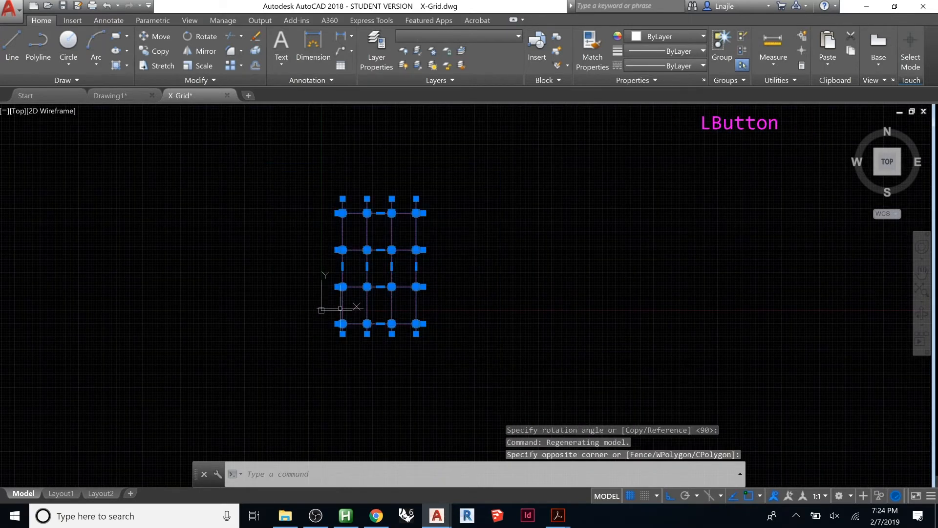
{"action": "scroll", "coordinate": [291, 343], "scroll_direction": "up", "scroll_amount": 3}
{"action": "scroll", "coordinate": [471, 209], "scroll_direction": "up", "scroll_amount": 1}
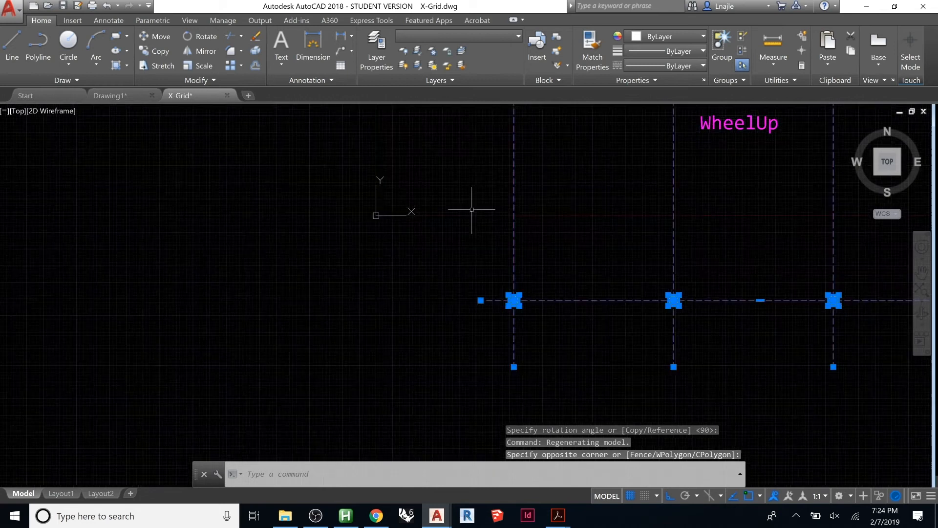
{"action": "type", "text": "m"}
{"action": "key", "text": "Return"}
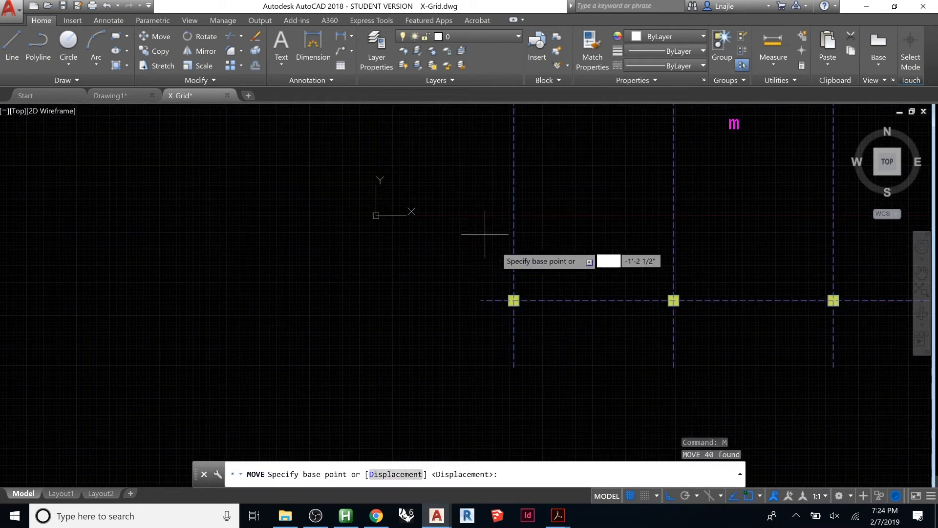
{"action": "scroll", "coordinate": [533, 273], "scroll_direction": "up", "scroll_amount": 3}
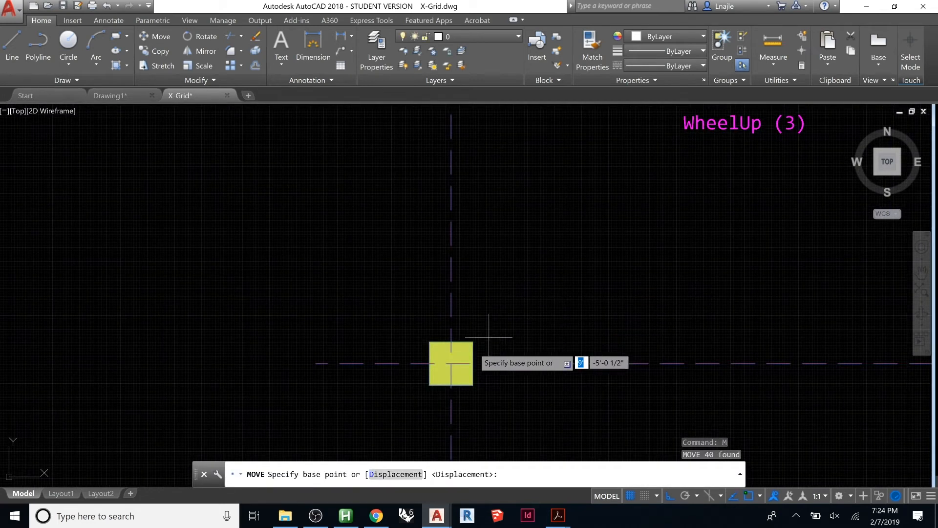
{"action": "left_click", "coordinate": [451, 363]}
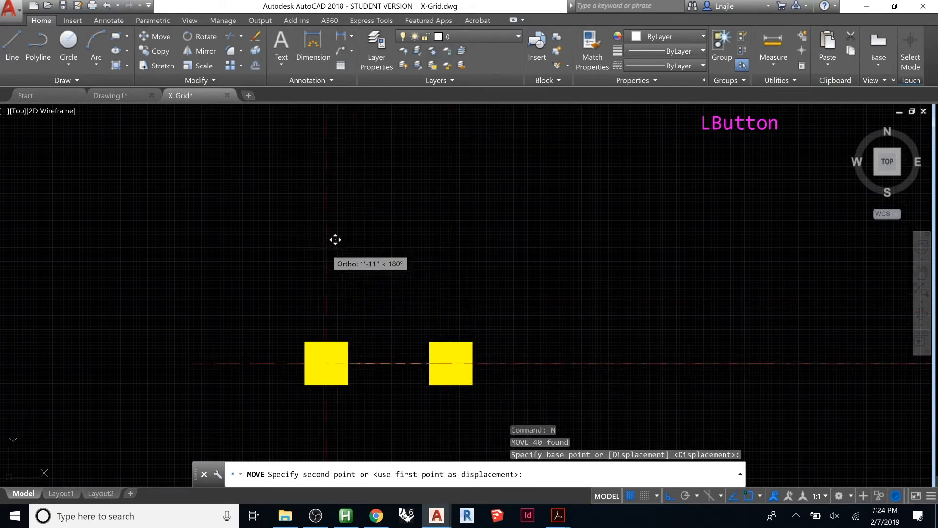
{"action": "scroll", "coordinate": [430, 325], "scroll_direction": "down", "scroll_amount": 4}
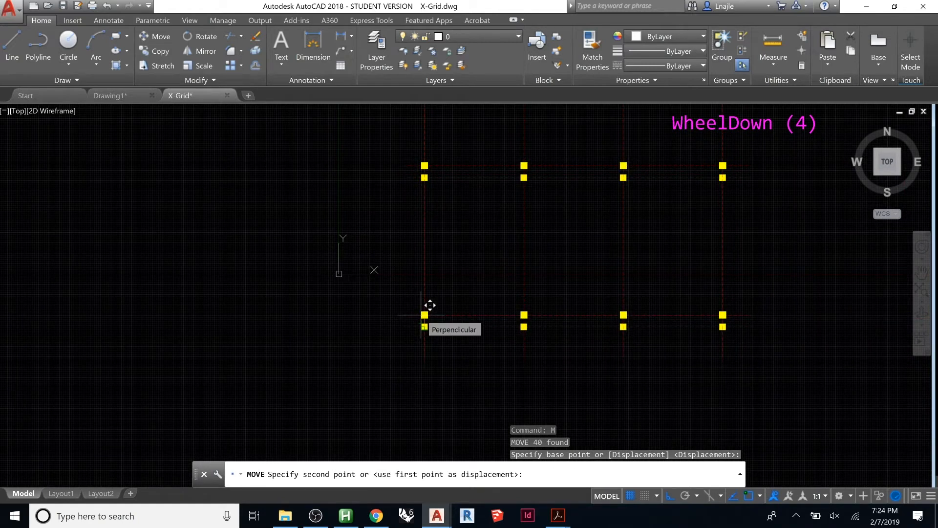
{"action": "type", "text": "0,01"}
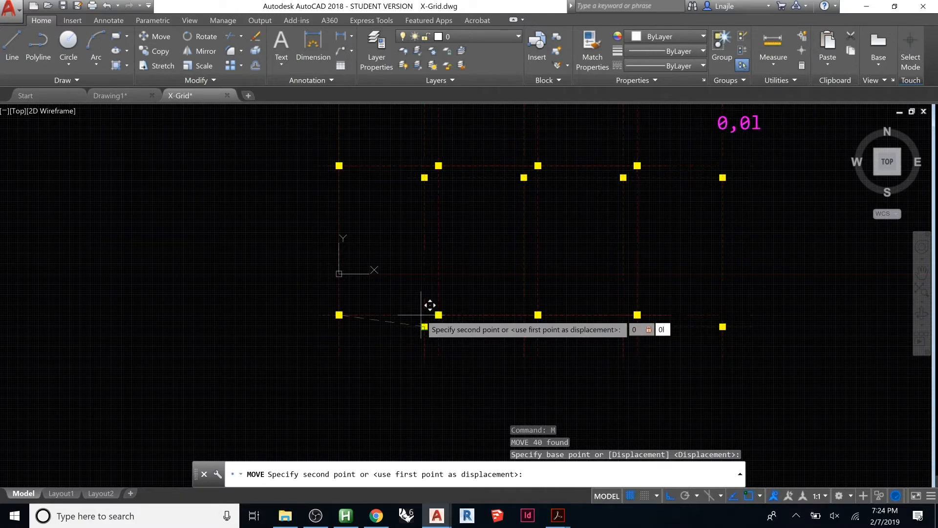
{"action": "key", "text": "BackSpace"}
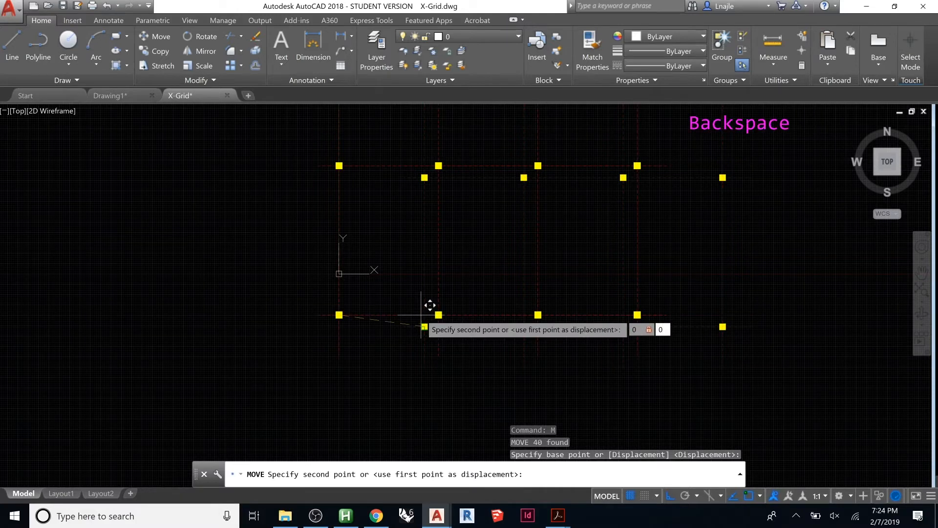
{"action": "type", "text": ","}
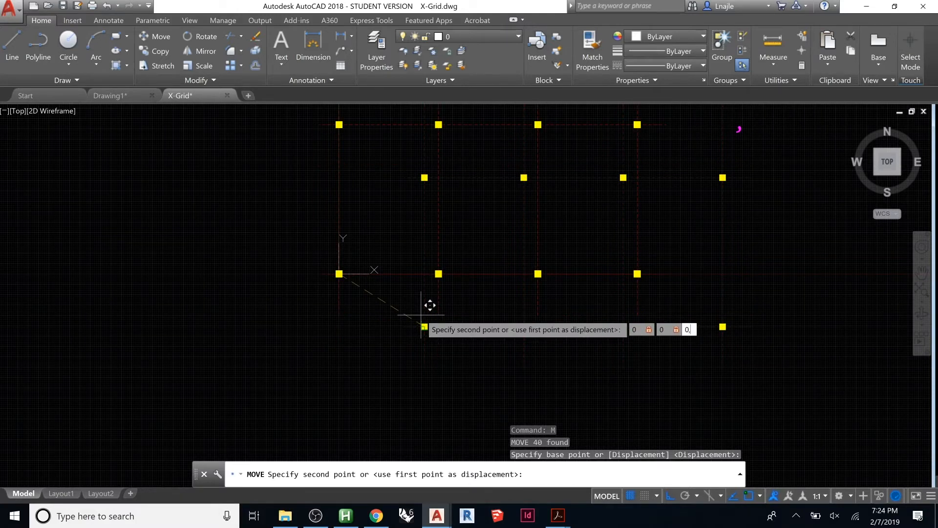
{"action": "key", "text": "BackSpace"}
{"action": "key", "text": "Return"}
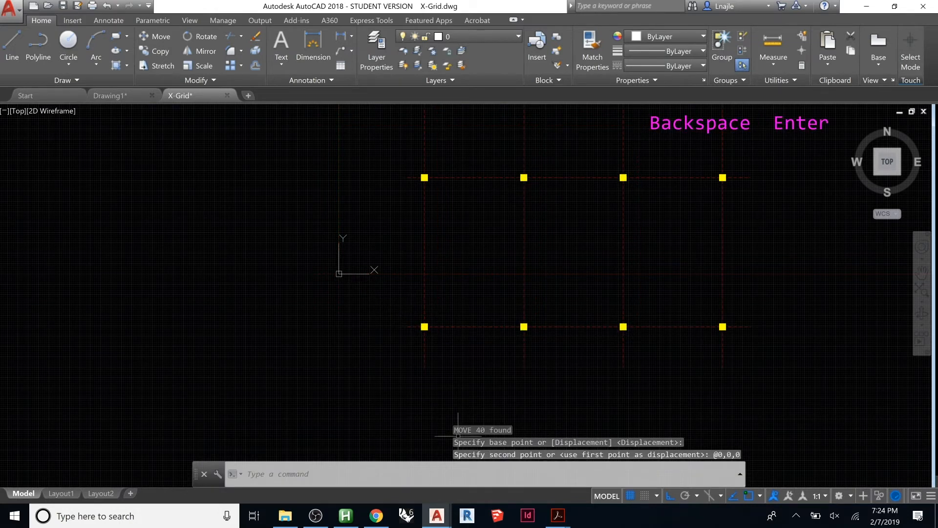
Retry moving all grid lines and columns, using the lower-left grid intersection as base point and 0,0,0 as second point
{"action": "scroll", "coordinate": [370, 343], "scroll_direction": "down", "scroll_amount": 2}
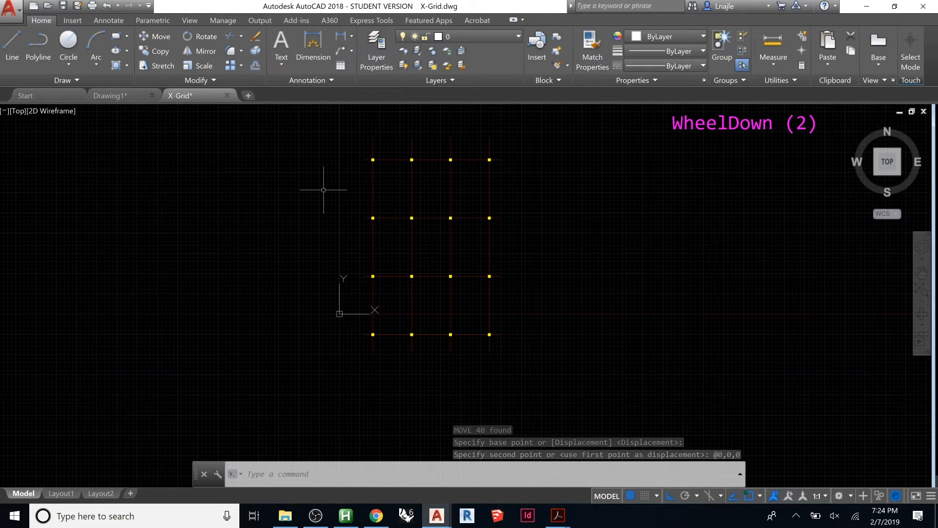
{"action": "left_click", "coordinate": [351, 128]}
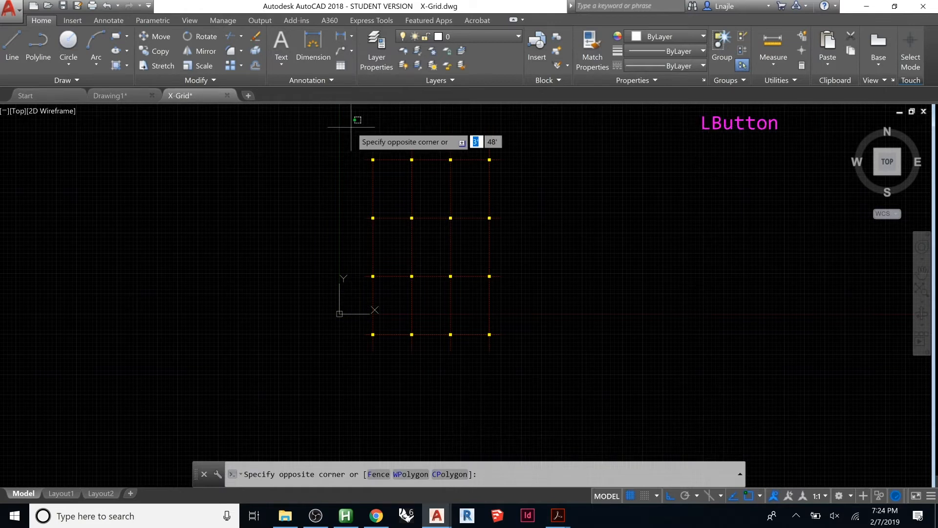
{"action": "left_click", "coordinate": [531, 358]}
{"action": "scroll", "coordinate": [360, 347], "scroll_direction": "up", "scroll_amount": 4}
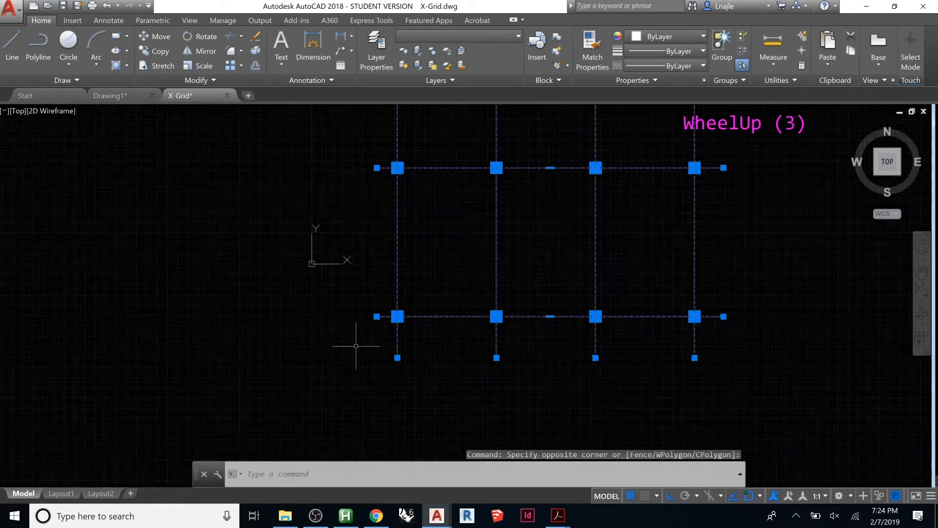
{"action": "scroll", "coordinate": [415, 303], "scroll_direction": "up", "scroll_amount": 2}
{"action": "type", "text": "m"}
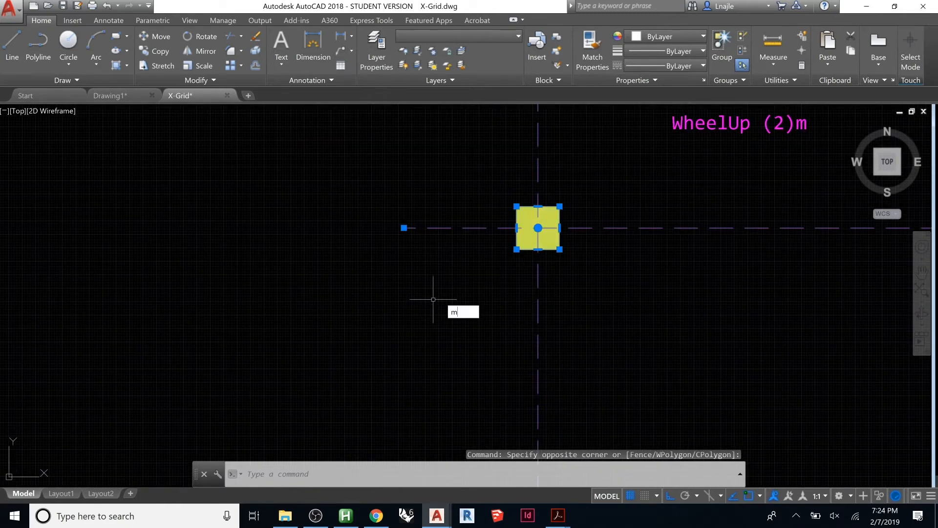
{"action": "key", "text": "Return"}
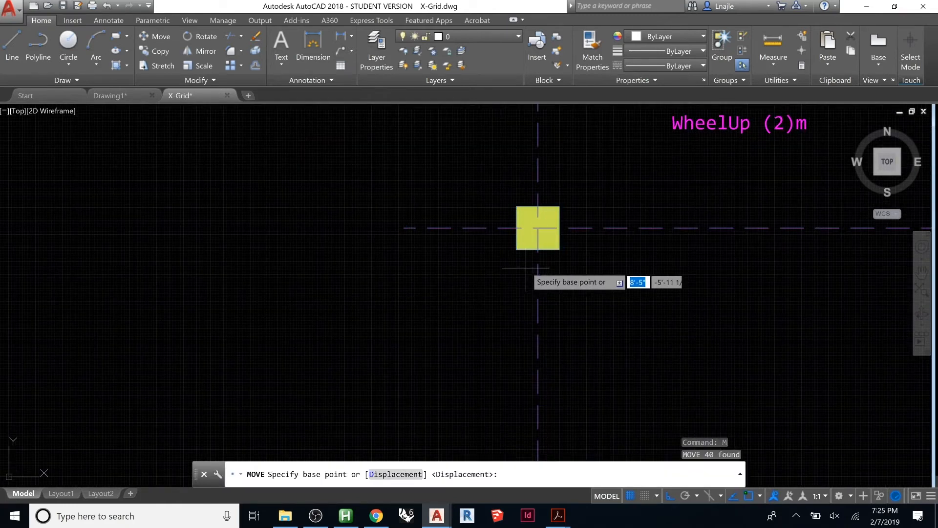
{"action": "left_click", "coordinate": [537, 228]}
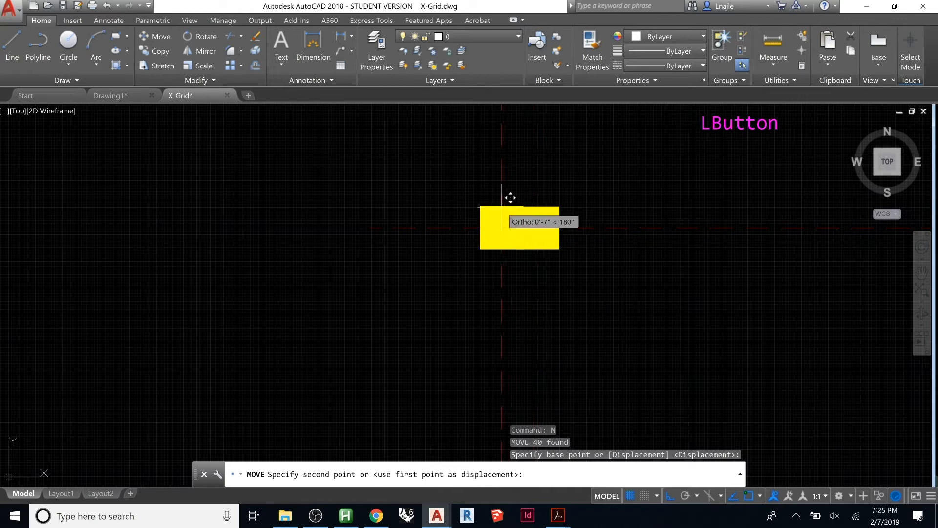
{"action": "type", "text": "0,0,0"}
{"action": "key", "text": "Return"}
Move all grid lines and columns from the lower-left column's centre to a point by the UCS origin, with Ortho turned off
{"action": "scroll", "coordinate": [313, 264], "scroll_direction": "down", "scroll_amount": 5}
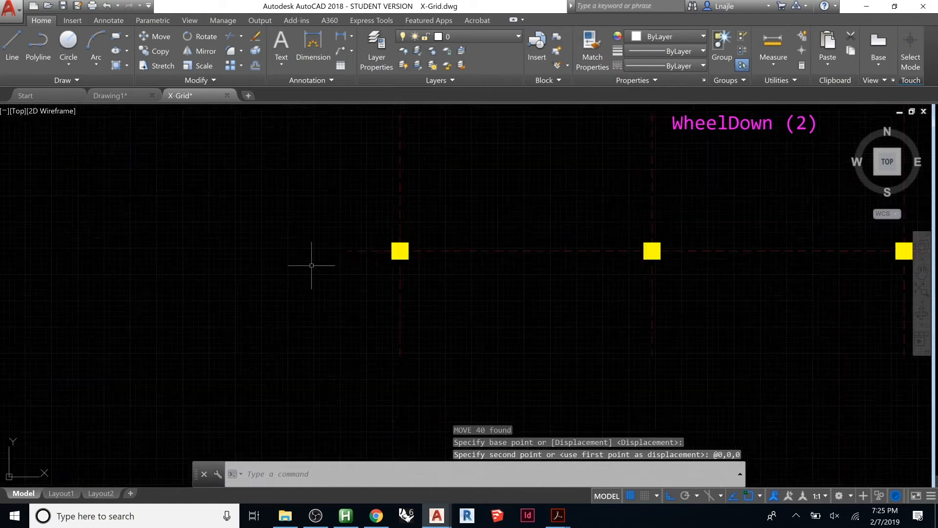
{"action": "scroll", "coordinate": [335, 304], "scroll_direction": "down", "scroll_amount": 1}
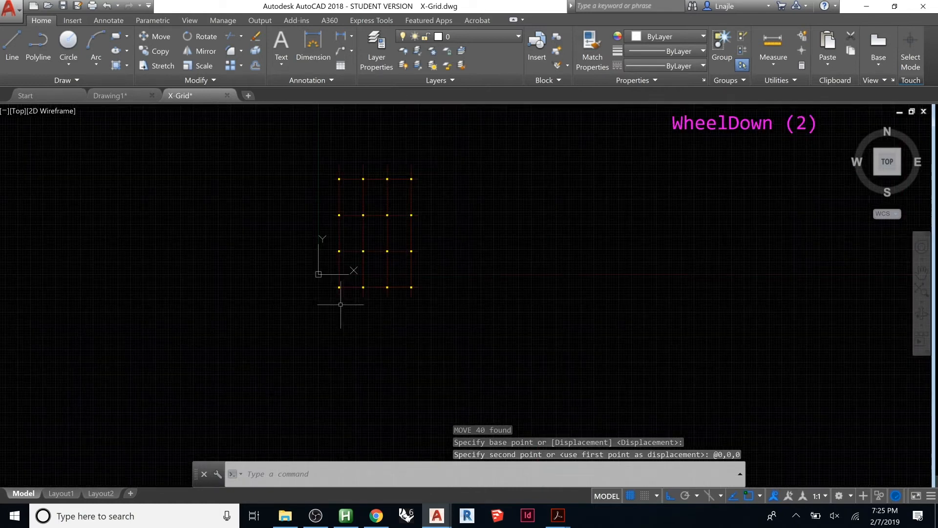
{"action": "left_click", "coordinate": [329, 157]}
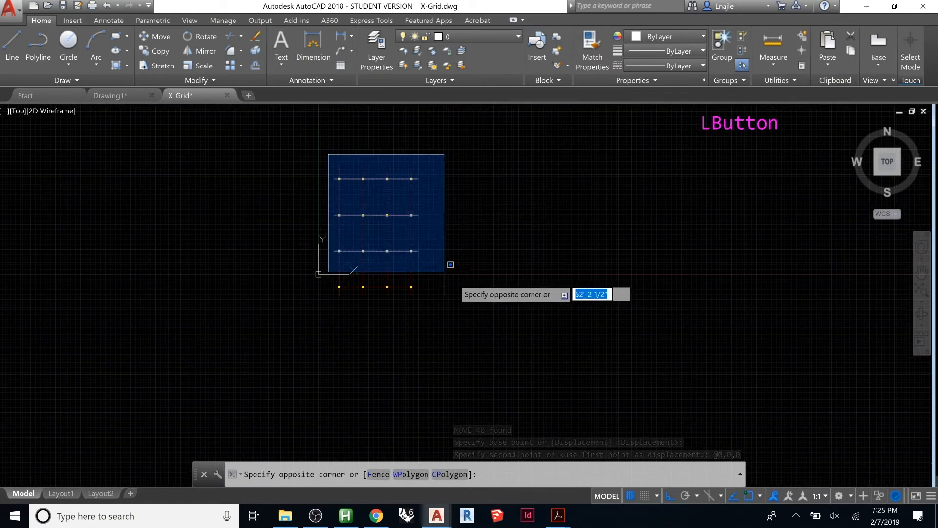
{"action": "left_click", "coordinate": [484, 317]}
{"action": "scroll", "coordinate": [325, 291], "scroll_direction": "up", "scroll_amount": 4}
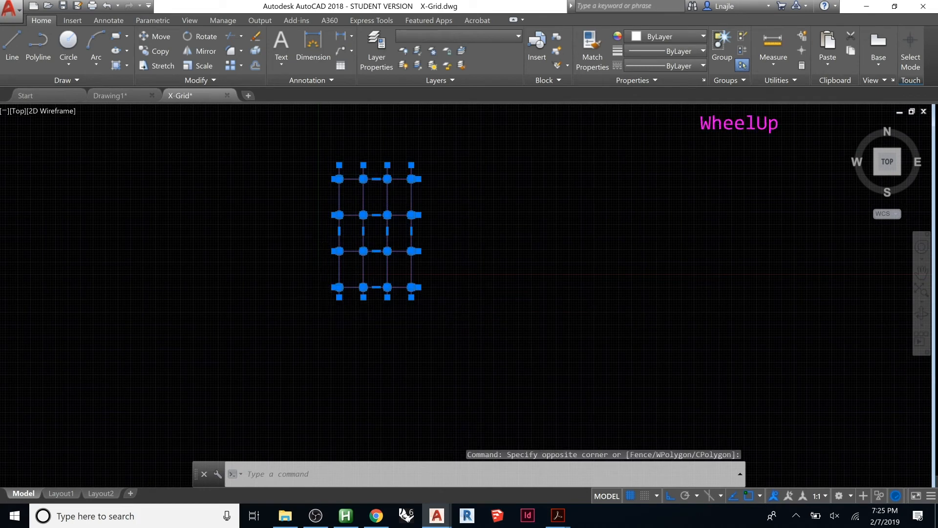
{"action": "type", "text": "m"}
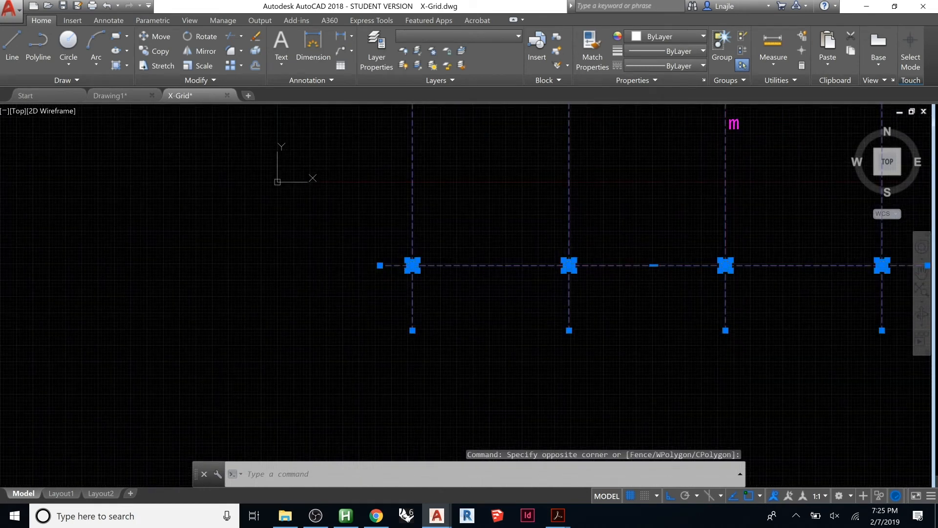
{"action": "key", "text": "Return"}
{"action": "left_click", "coordinate": [412, 265]}
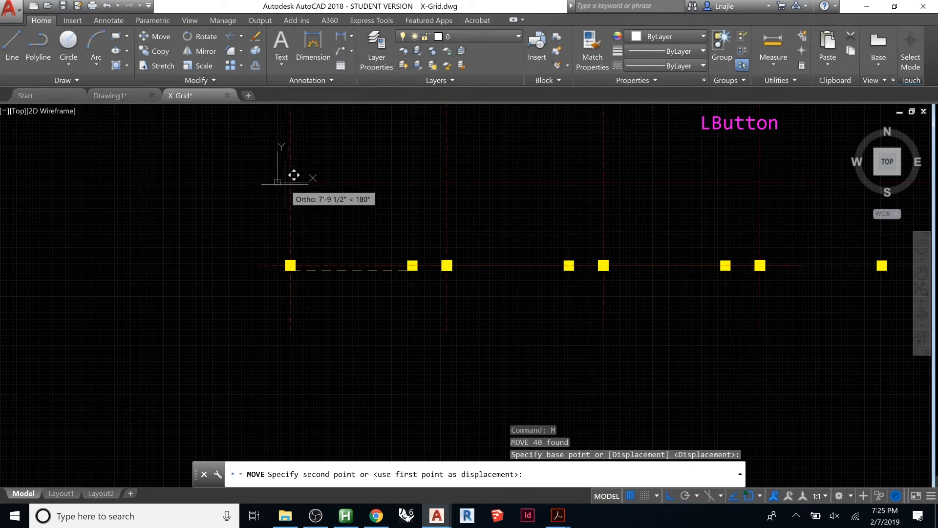
{"action": "key", "text": "F8"}
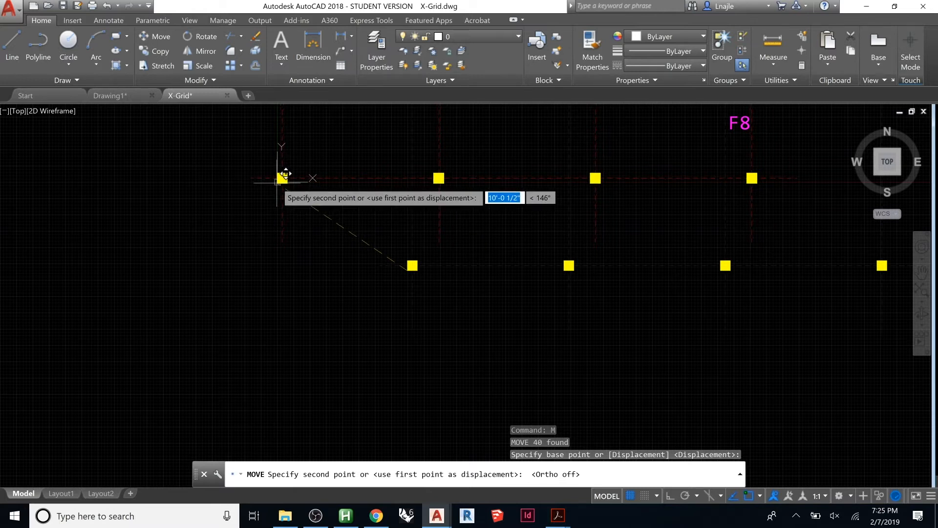
{"action": "left_click", "coordinate": [278, 180]}
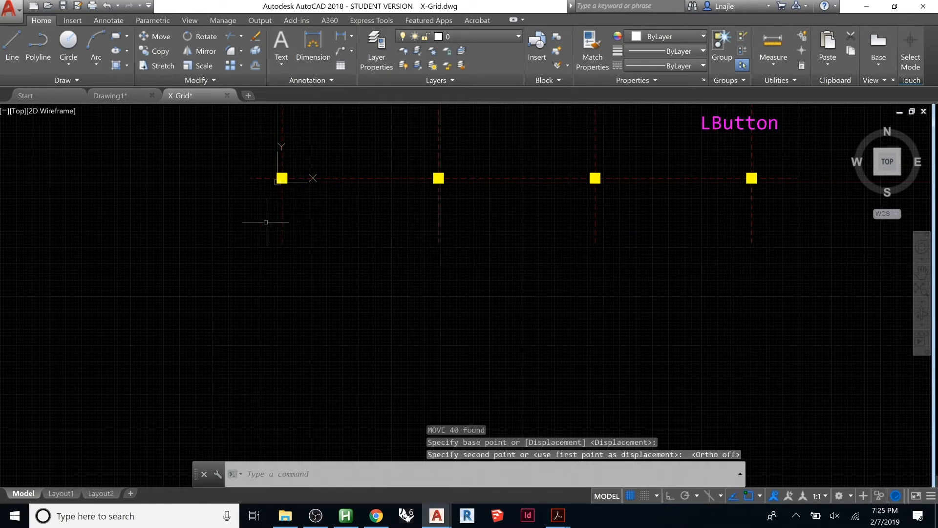
{"action": "scroll", "coordinate": [185, 335], "scroll_direction": "down", "scroll_amount": 3}
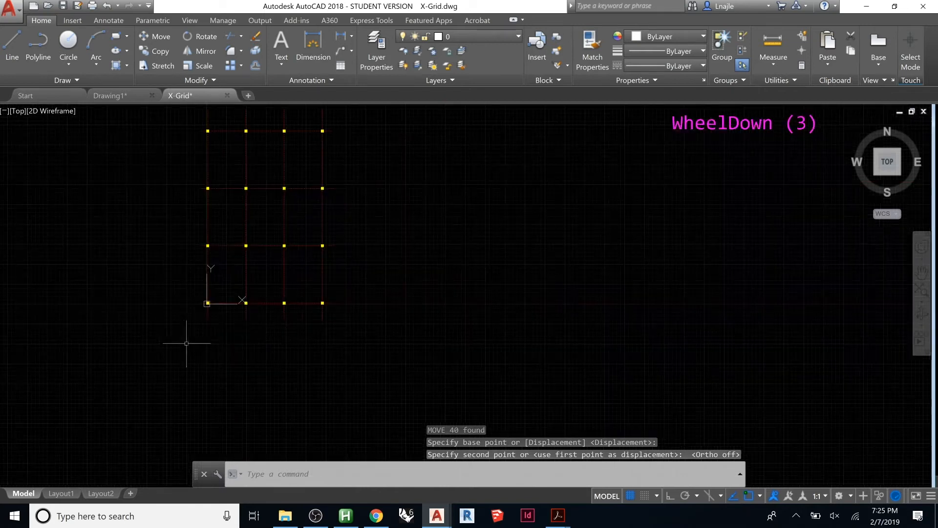
{"action": "scroll", "coordinate": [430, 320], "scroll_direction": "down", "scroll_amount": 1}
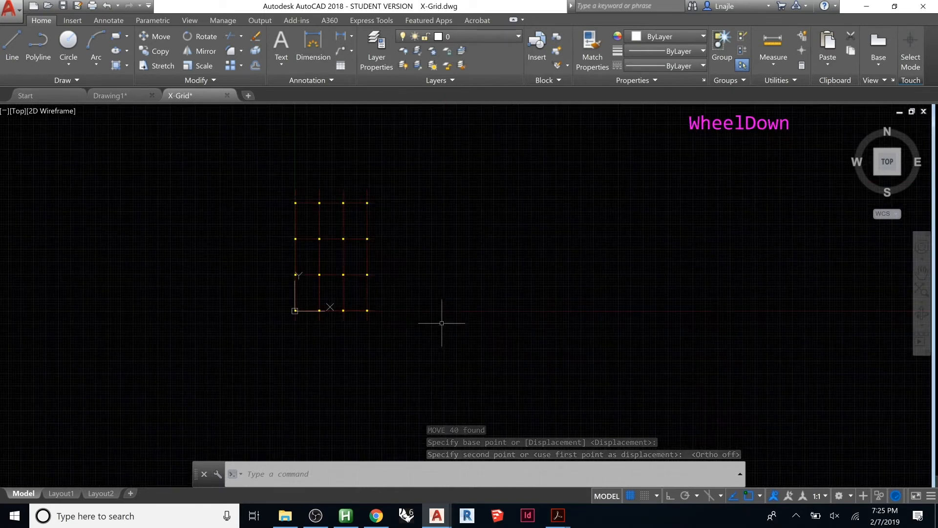
{"action": "left_click", "coordinate": [262, 168]}
{"action": "left_click", "coordinate": [408, 319]}
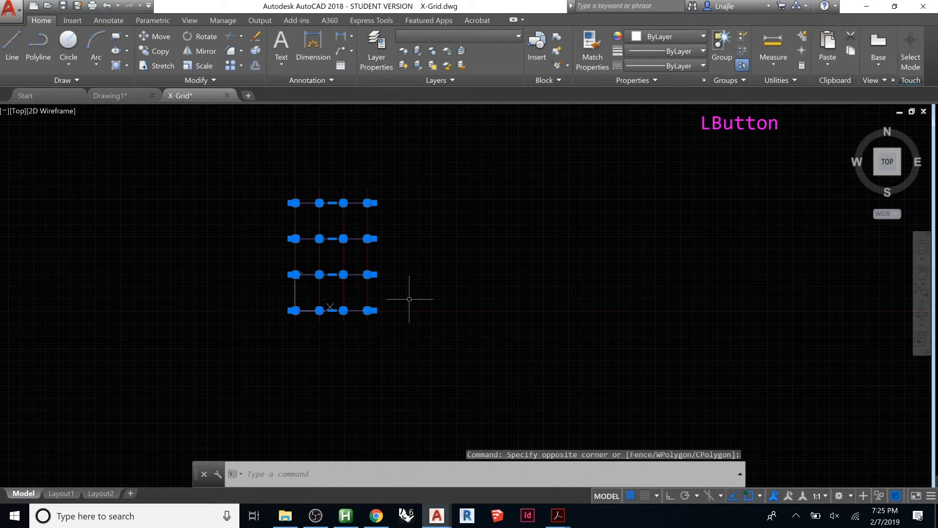
{"action": "key", "text": "Escape"}
{"action": "key", "text": "Escape"}
{"action": "key", "text": "Escape"}
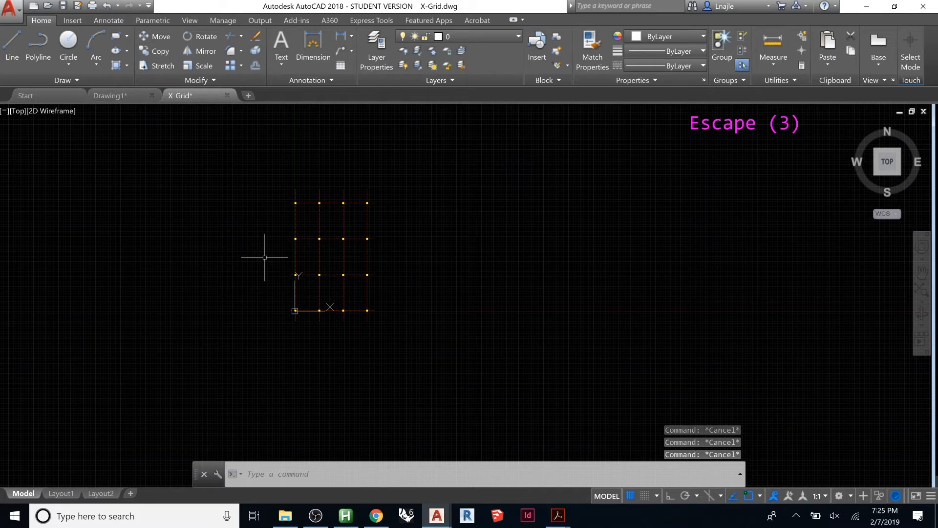
Zoom to the drawing's extents and check the grid's position relative to the origin
{"action": "type", "text": "z"}
{"action": "key", "text": "Return"}
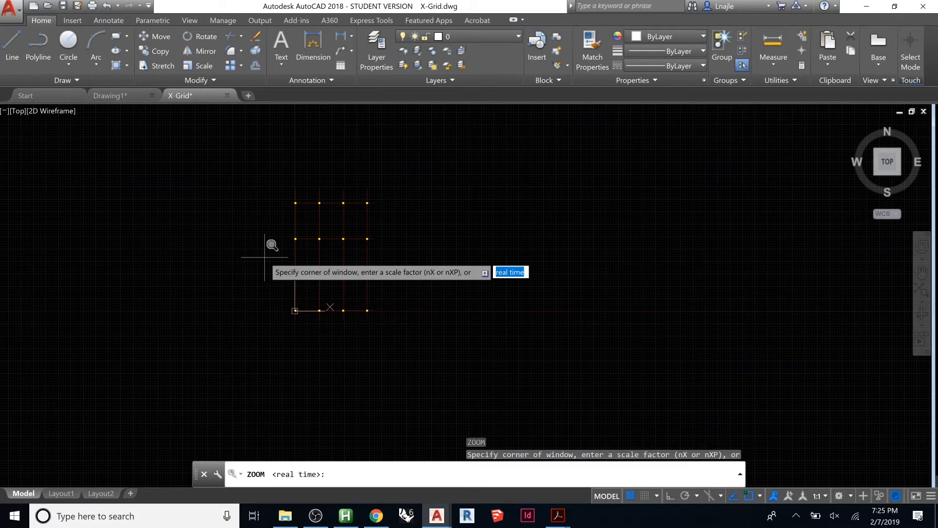
{"action": "type", "text": "e"}
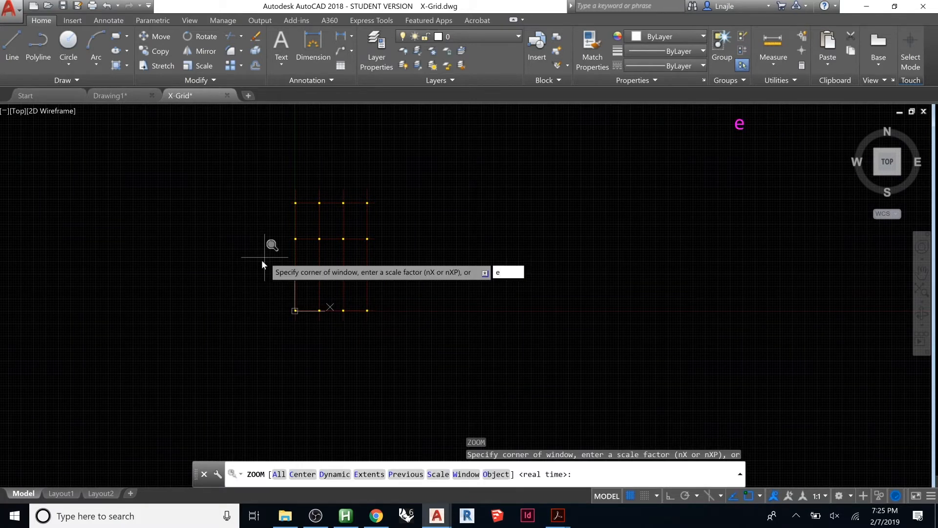
{"action": "key", "text": "Return"}
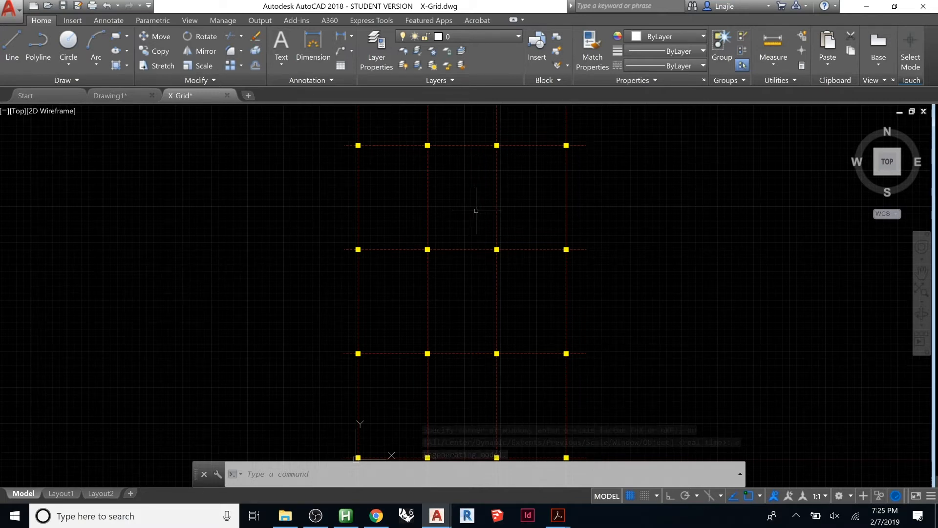
{"action": "scroll", "coordinate": [467, 226], "scroll_direction": "down", "scroll_amount": 2}
{"action": "scroll", "coordinate": [466, 230], "scroll_direction": "down", "scroll_amount": 2}
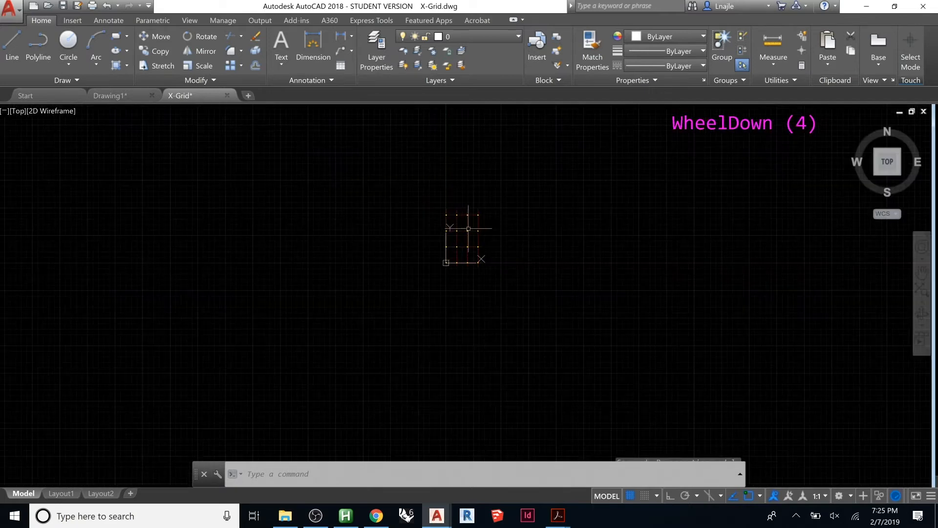
{"action": "scroll", "coordinate": [486, 239], "scroll_direction": "up", "scroll_amount": 2}
{"action": "scroll", "coordinate": [429, 222], "scroll_direction": "up", "scroll_amount": 1}
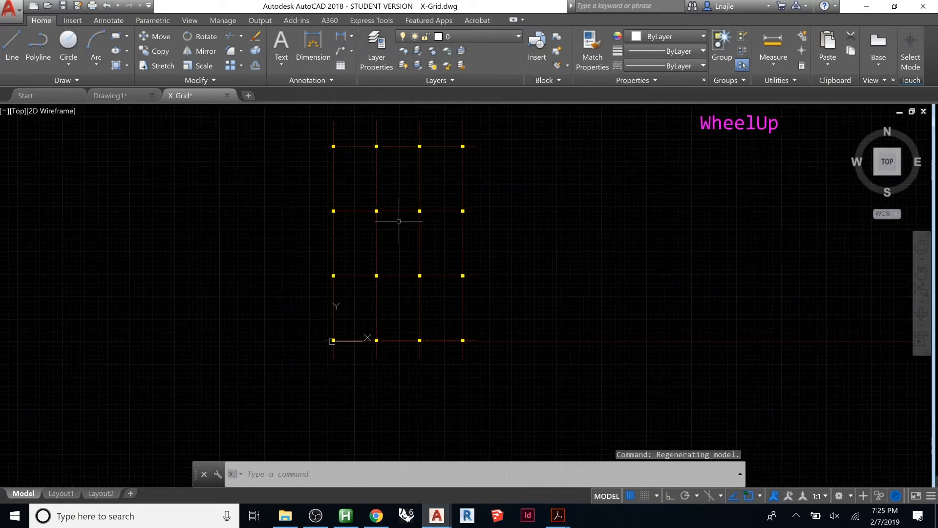
{"action": "middle_click", "coordinate": [395, 221]}
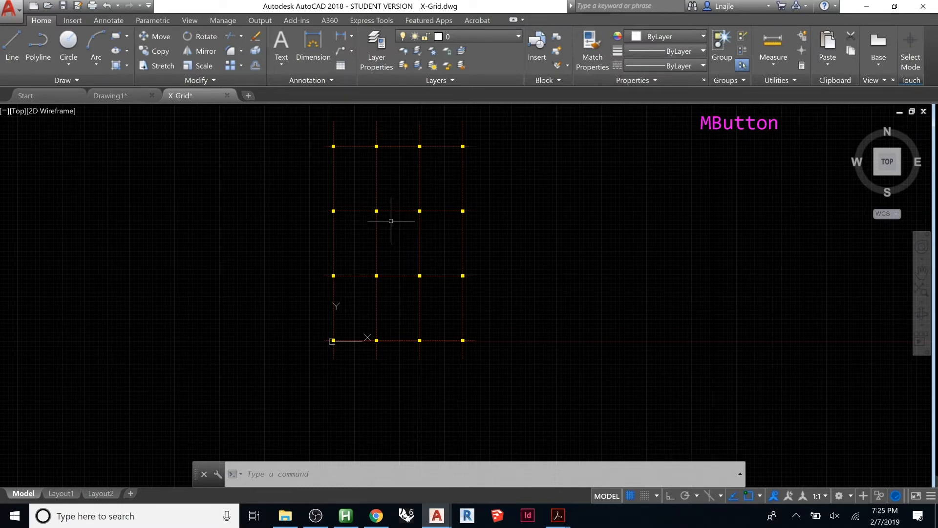
{"action": "scroll", "coordinate": [386, 220], "scroll_direction": "up", "scroll_amount": 2}
{"action": "middle_click", "coordinate": [402, 217]}
{"action": "middle_click_drag", "start_coordinate": [403, 215], "coordinate": [409, 210]}
{"action": "middle_click", "coordinate": [409, 211]}
{"action": "middle_click", "coordinate": [410, 212]}
{"action": "middle_click", "coordinate": [425, 202]}
{"action": "middle_click", "coordinate": [429, 200]}
{"action": "middle_click_drag", "start_coordinate": [430, 200], "coordinate": [428, 203]}
{"action": "middle_click", "coordinate": [430, 203]}
{"action": "middle_click", "coordinate": [429, 202]}
{"action": "middle_click", "coordinate": [429, 203]}
{"action": "middle_click", "coordinate": [431, 201]}
{"action": "middle_click_drag", "start_coordinate": [431, 200], "coordinate": [421, 203]}
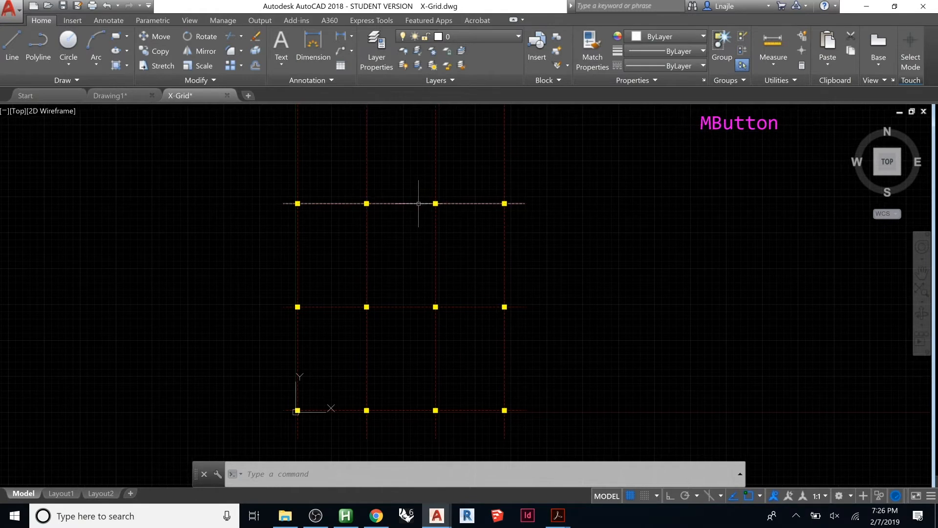
{"action": "middle_click", "coordinate": [408, 204]}
{"action": "middle_click", "coordinate": [405, 203]}
{"action": "middle_click", "coordinate": [405, 204]}
{"action": "middle_click", "coordinate": [405, 203]}
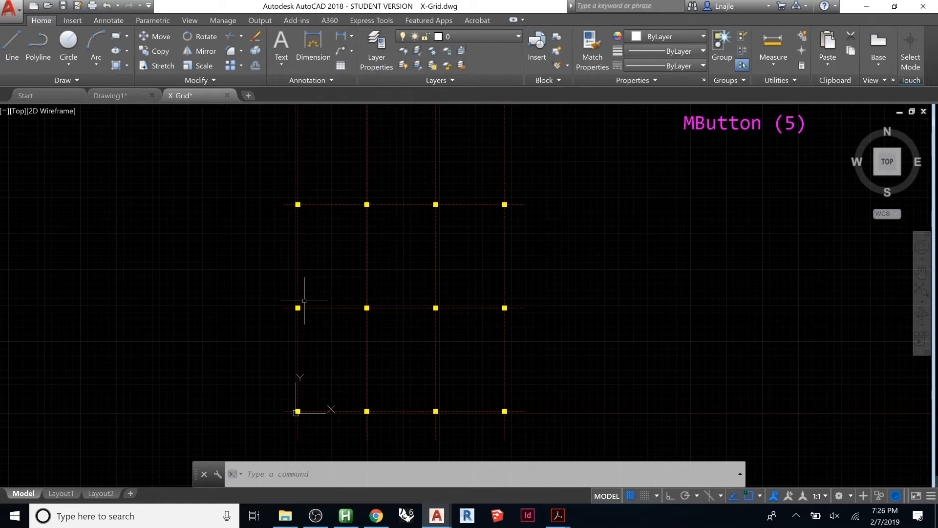
Zoom the view to the extents of the whole column grid again
{"action": "type", "text": "z"}
{"action": "key", "text": "Return"}
{"action": "type", "text": "e"}
{"action": "key", "text": "Return"}
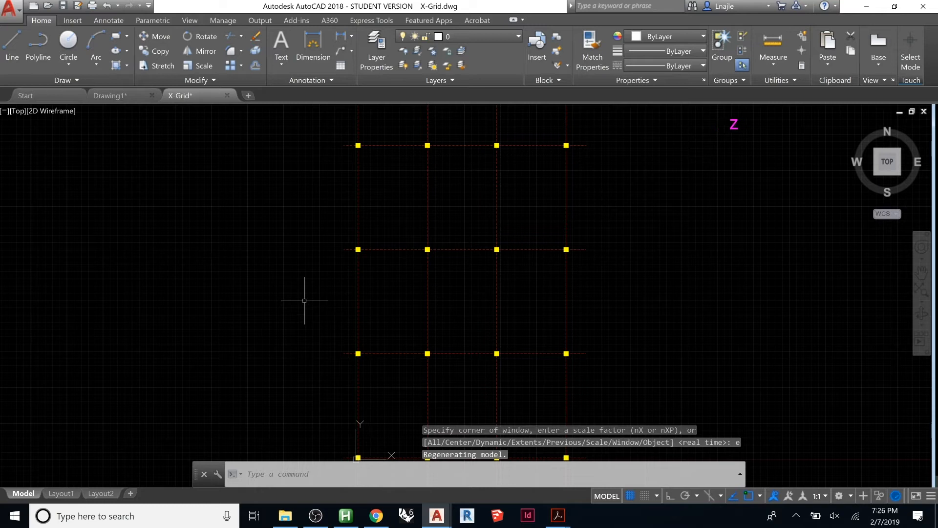
{"action": "key", "text": "Return"}
{"action": "key", "text": "Escape"}
{"action": "key", "text": "Escape"}
{"action": "key", "text": "Escape"}
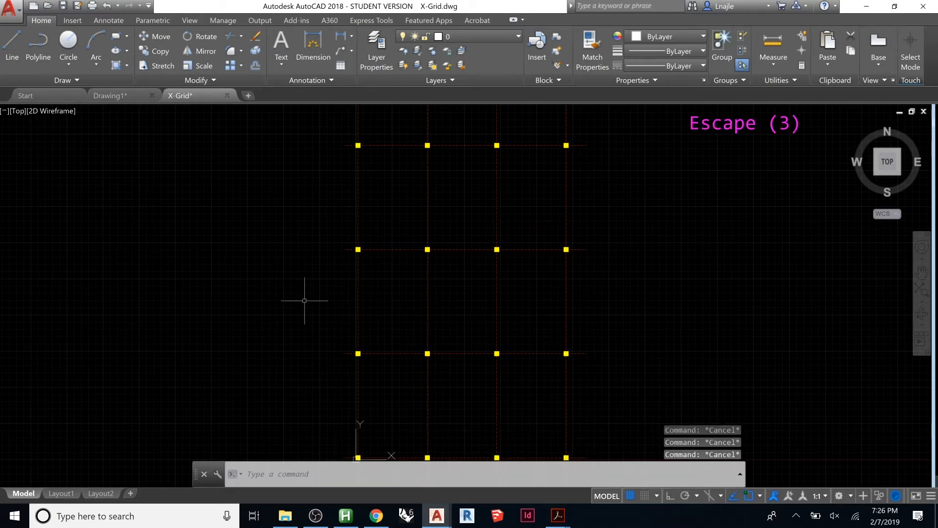
{"action": "type", "text": "ze"}
{"action": "key", "text": "Escape"}
{"action": "key", "text": "Escape"}
{"action": "type", "text": "ze"}
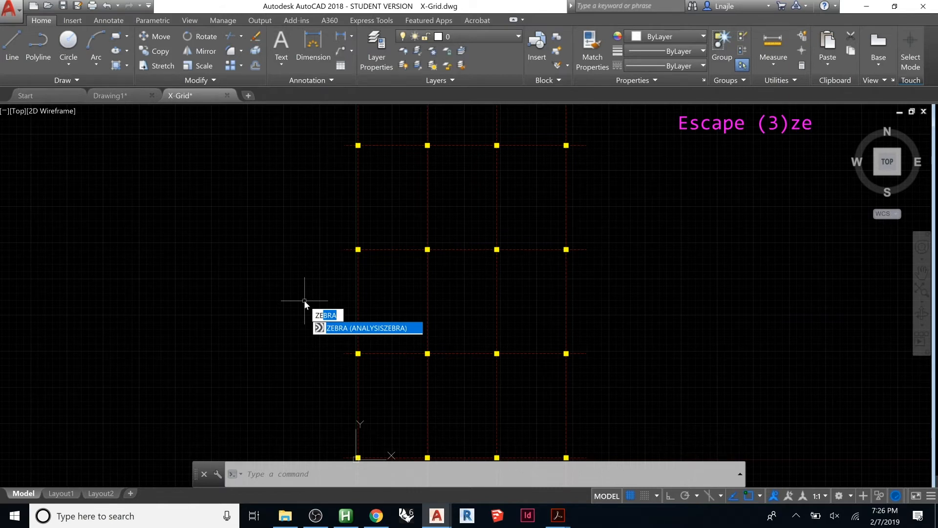
{"action": "key", "text": "Escape"}
{"action": "key", "text": "Escape"}
{"action": "key", "text": "Escape"}
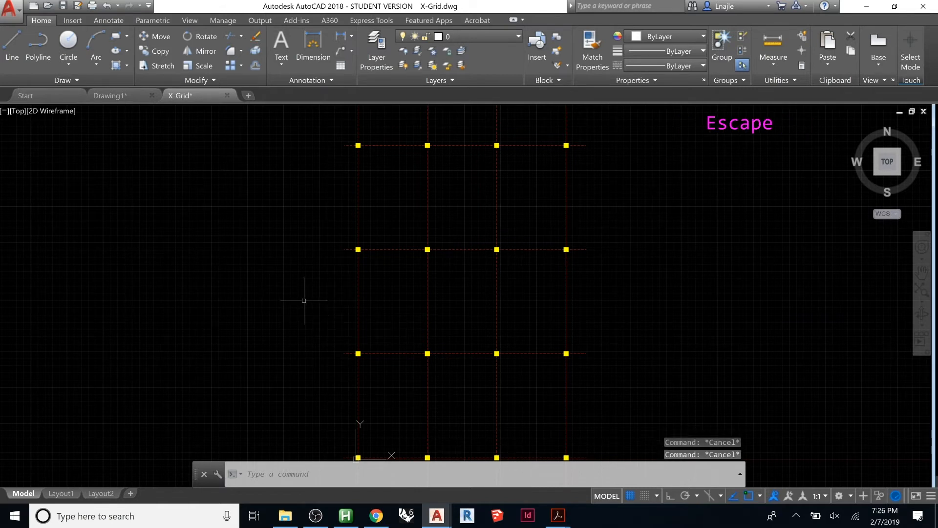
Run Zoom with the Extents option once more to fit the drawing in the view
{"action": "type", "text": "z"}
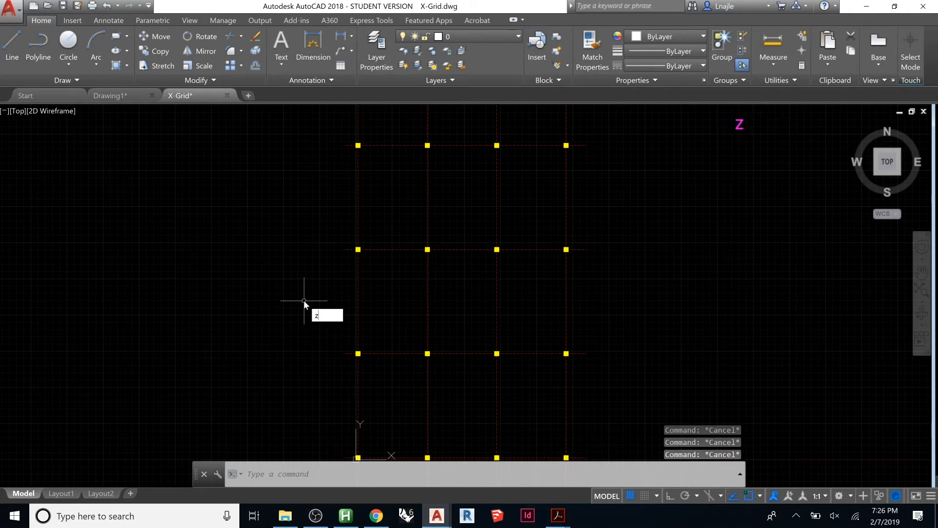
{"action": "key", "text": "Return"}
{"action": "type", "text": "e"}
{"action": "key", "text": "Escape"}
{"action": "key", "text": "Escape"}
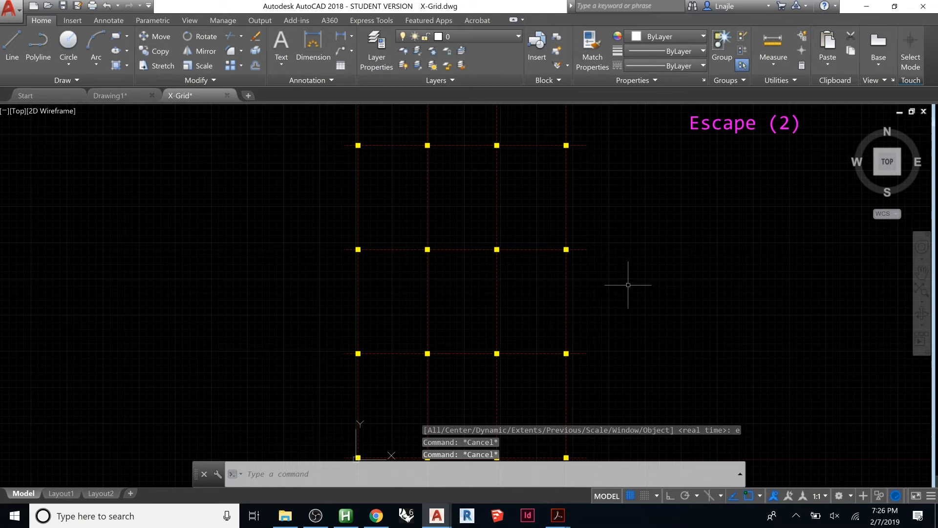
Move the entire grid with its columns closer to the UCS origin, using the lower-left grid intersection as base point
{"action": "scroll", "coordinate": [623, 280], "scroll_direction": "down", "scroll_amount": 2}
{"action": "scroll", "coordinate": [678, 300], "scroll_direction": "up", "scroll_amount": 2}
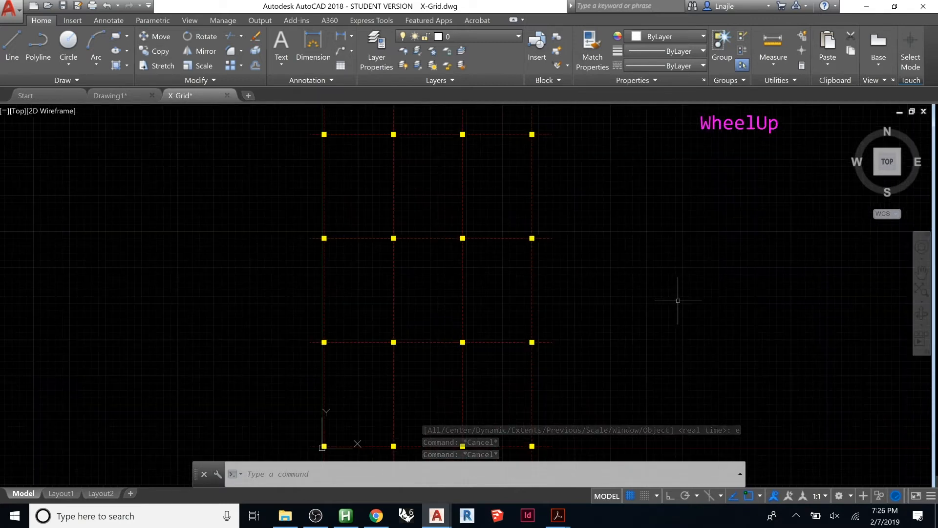
{"action": "scroll", "coordinate": [430, 262], "scroll_direction": "down", "scroll_amount": 2}
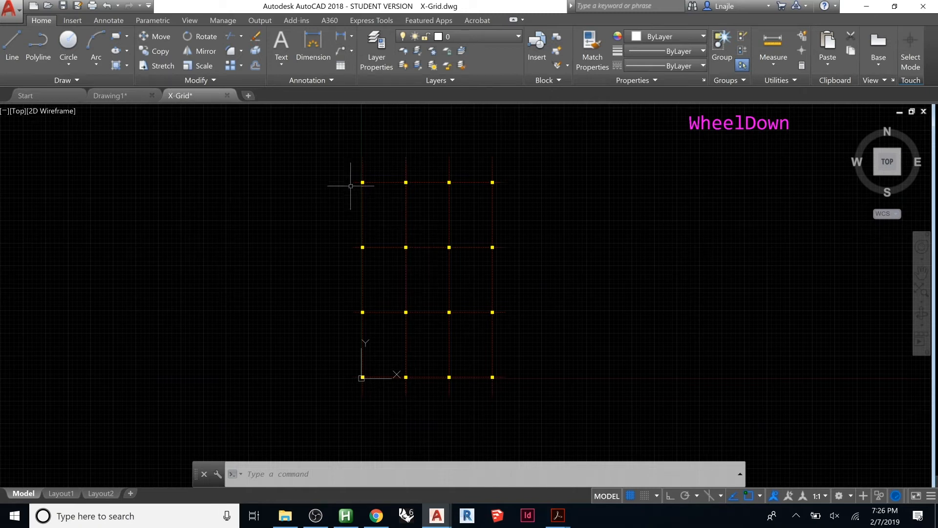
{"action": "left_click", "coordinate": [317, 150]}
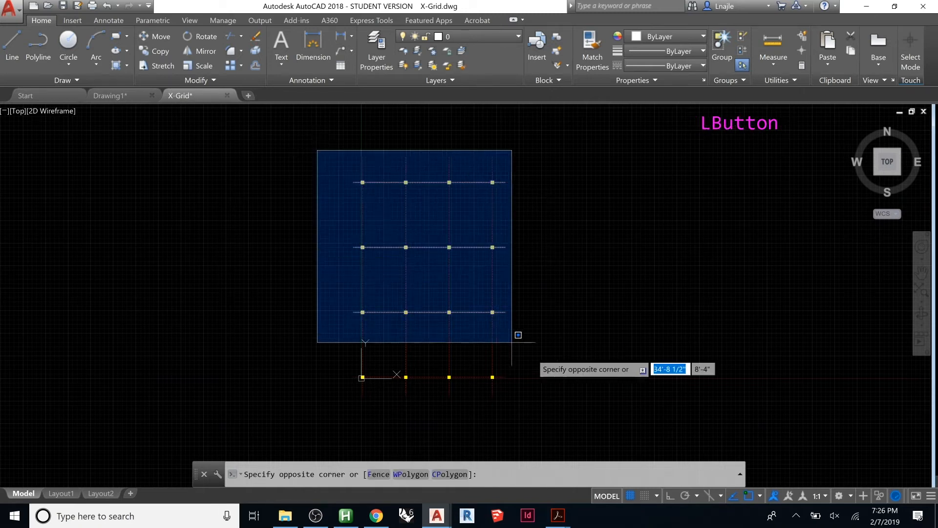
{"action": "left_click", "coordinate": [547, 390]}
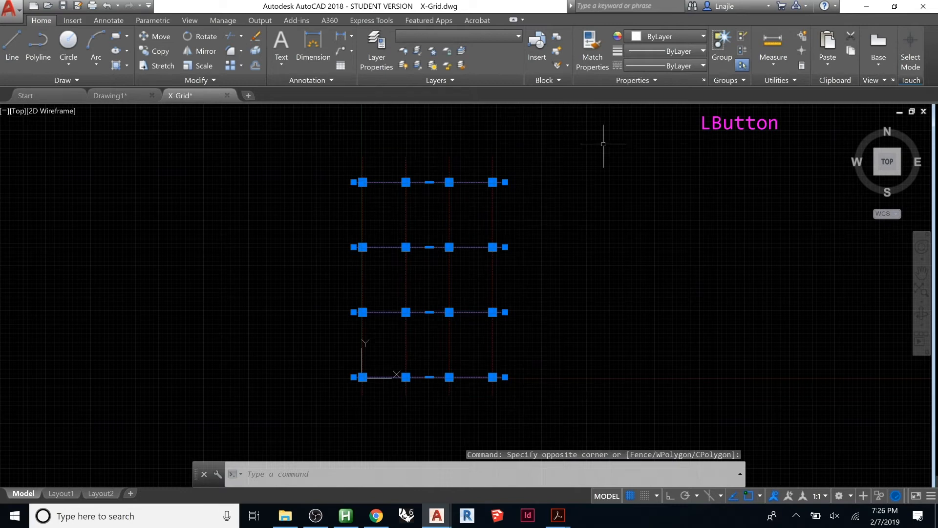
{"action": "left_click", "coordinate": [607, 129]}
{"action": "left_click", "coordinate": [286, 416]}
{"action": "scroll", "coordinate": [344, 408], "scroll_direction": "up", "scroll_amount": 4}
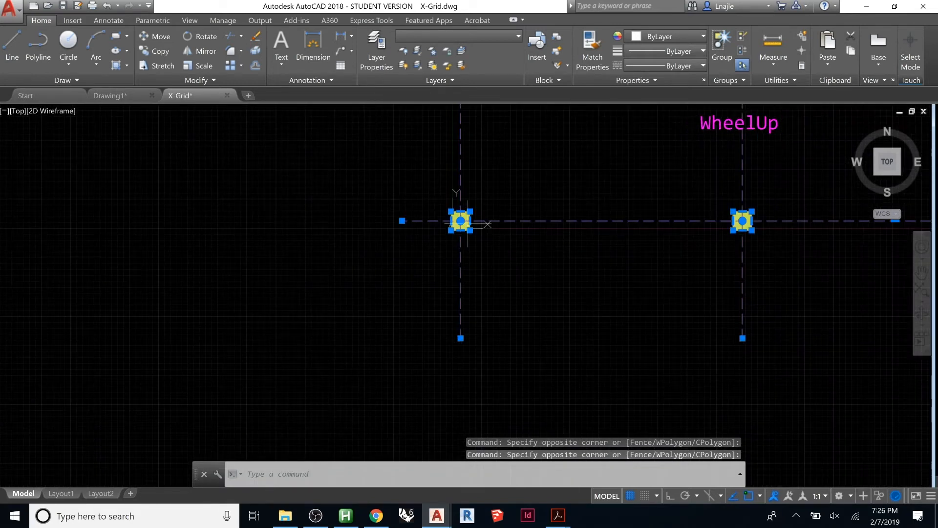
{"action": "scroll", "coordinate": [468, 222], "scroll_direction": "up", "scroll_amount": 3}
{"action": "type", "text": "m"}
{"action": "key", "text": "Return"}
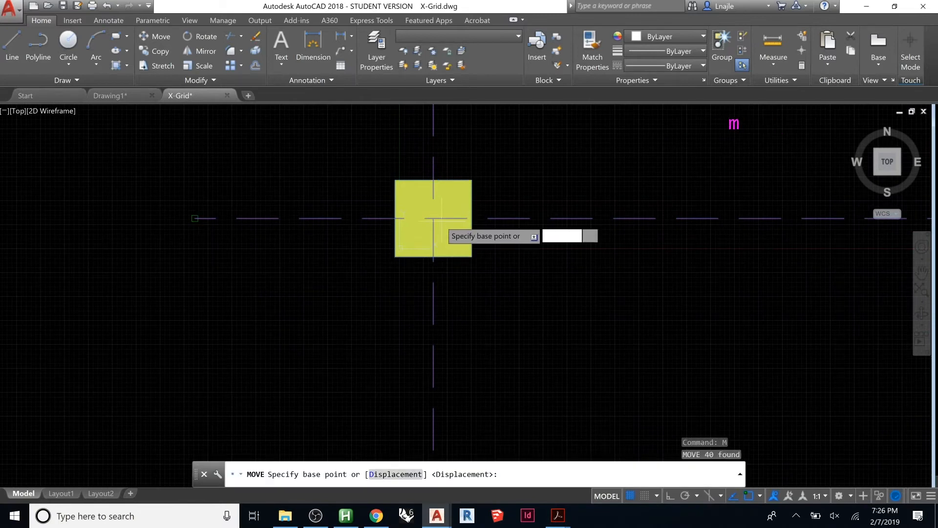
{"action": "left_click", "coordinate": [434, 218]}
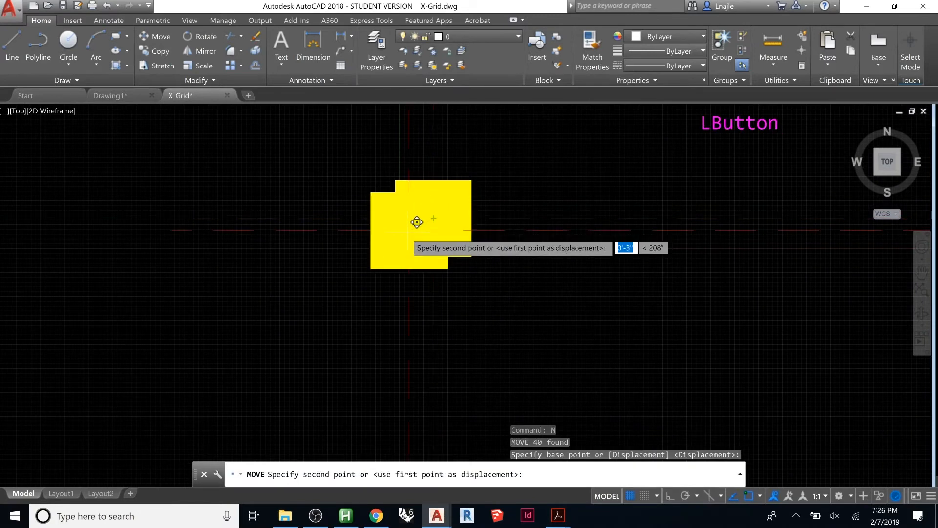
{"action": "left_click", "coordinate": [403, 249]}
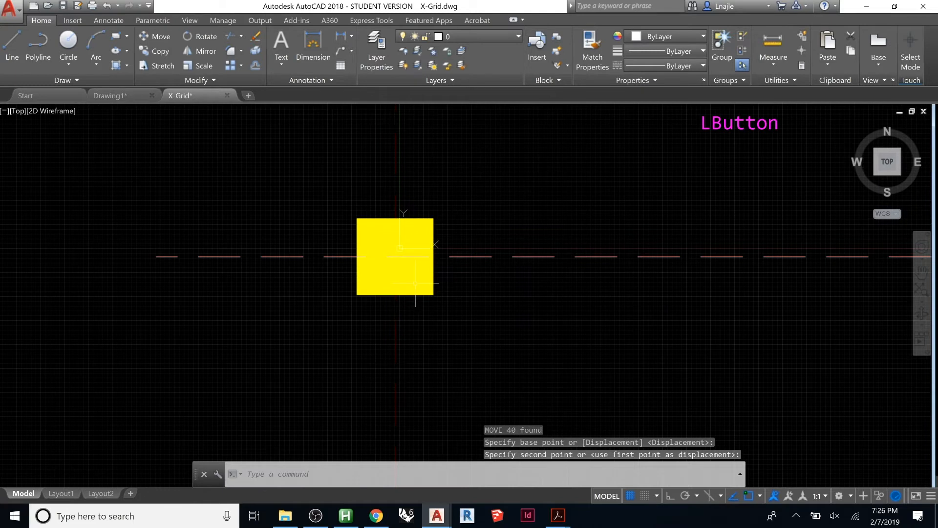
{"action": "scroll", "coordinate": [351, 321], "scroll_direction": "down", "scroll_amount": 8}
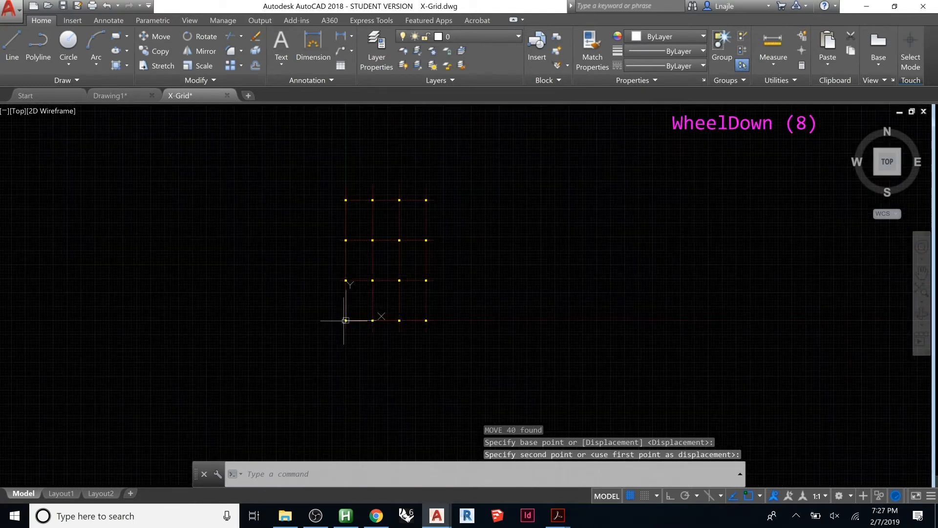
Check the column grid's placement at the origin and save the X-Grid drawing
{"action": "scroll", "coordinate": [328, 308], "scroll_direction": "up", "scroll_amount": 2}
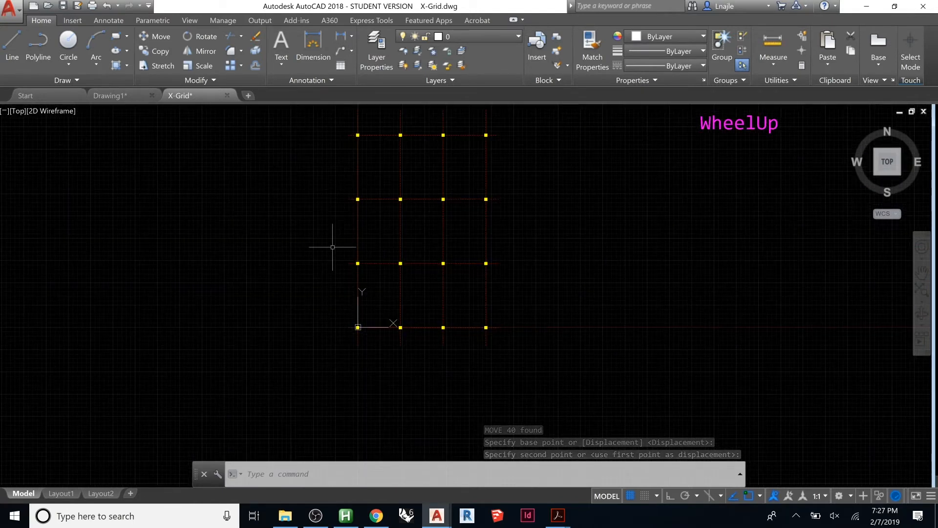
{"action": "scroll", "coordinate": [365, 210], "scroll_direction": "up", "scroll_amount": 2}
{"action": "key", "text": "Escape"}
{"action": "key", "text": "Escape"}
{"action": "key", "text": "Escape"}
{"action": "key", "text": "Escape"}
{"action": "key", "text": "Escape"}
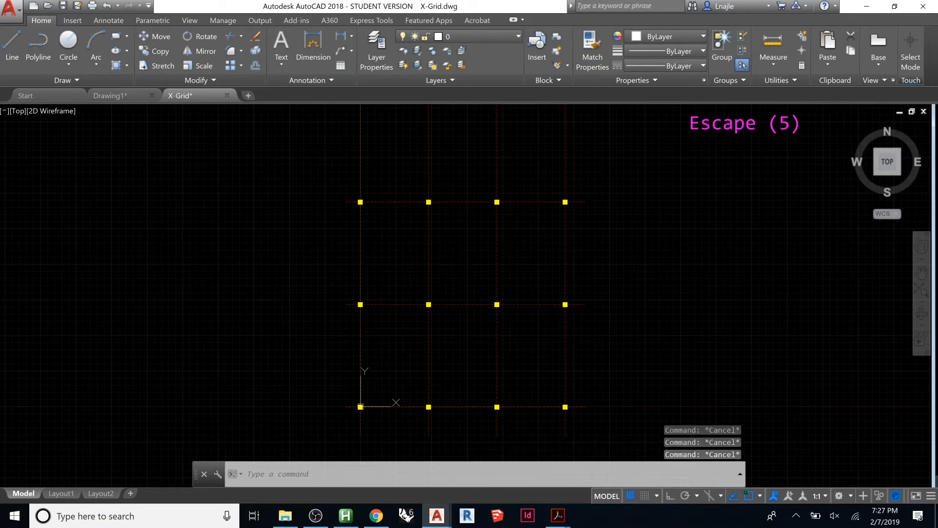
{"action": "scroll", "coordinate": [393, 326], "scroll_direction": "down", "scroll_amount": 1}
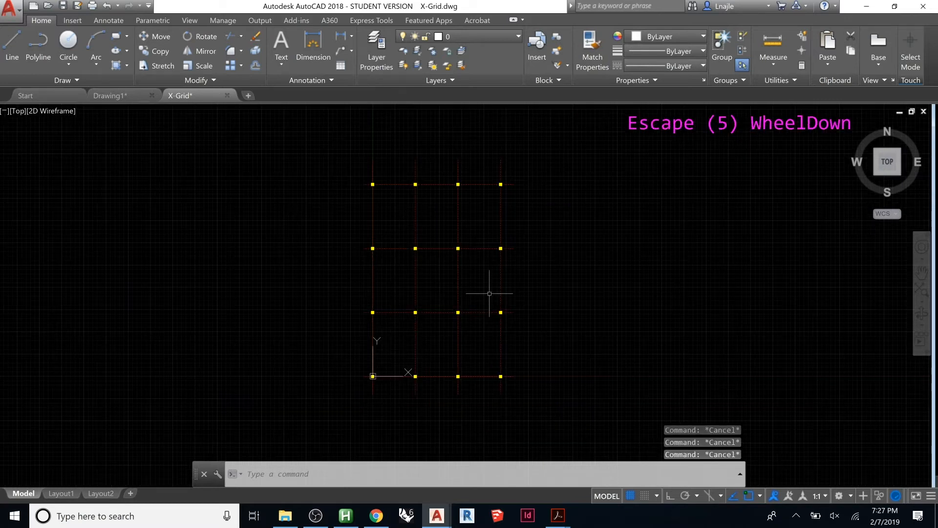
{"action": "key", "text": "ctrl+s"}
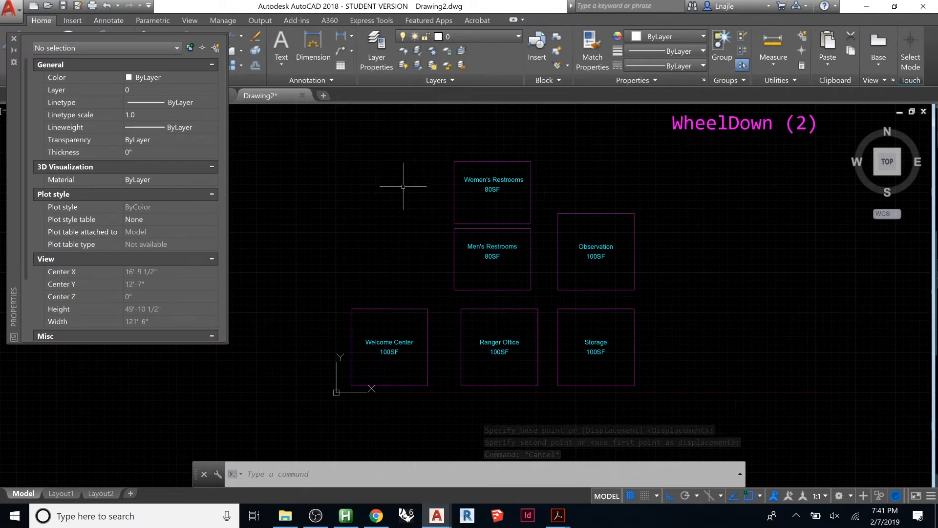
Cancel any active command in Drawing2 and close the Properties palette
{"action": "key", "text": "Escape"}
{"action": "key", "text": "Escape"}
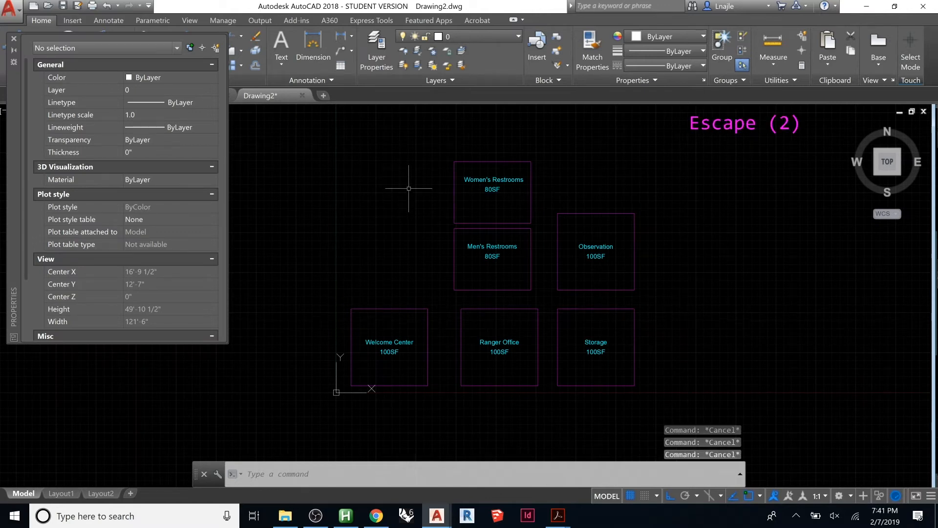
{"action": "left_click", "coordinate": [14, 39]}
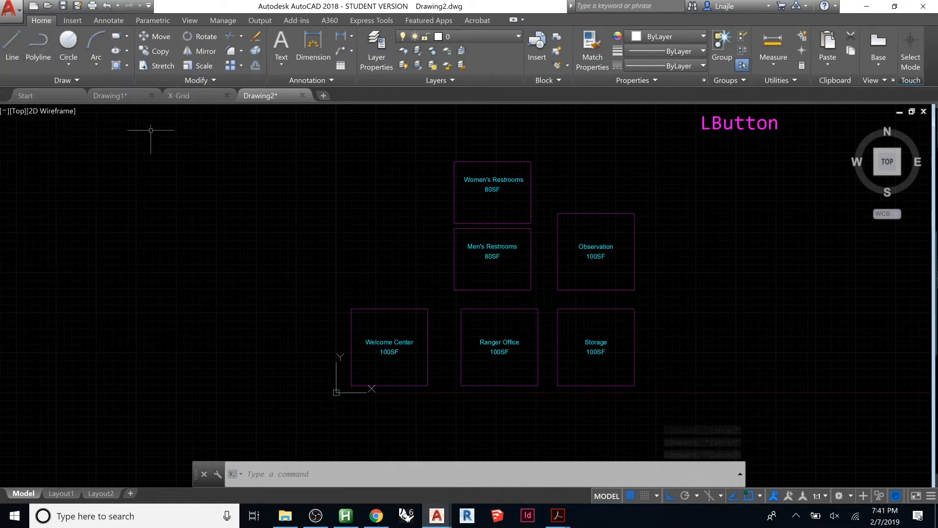
Start saving Drawing2 under a new name, entering "Floor Plan - Level 01" in the S19 - Intro To Technical Documentation folder
{"action": "left_click", "coordinate": [17, 17]}
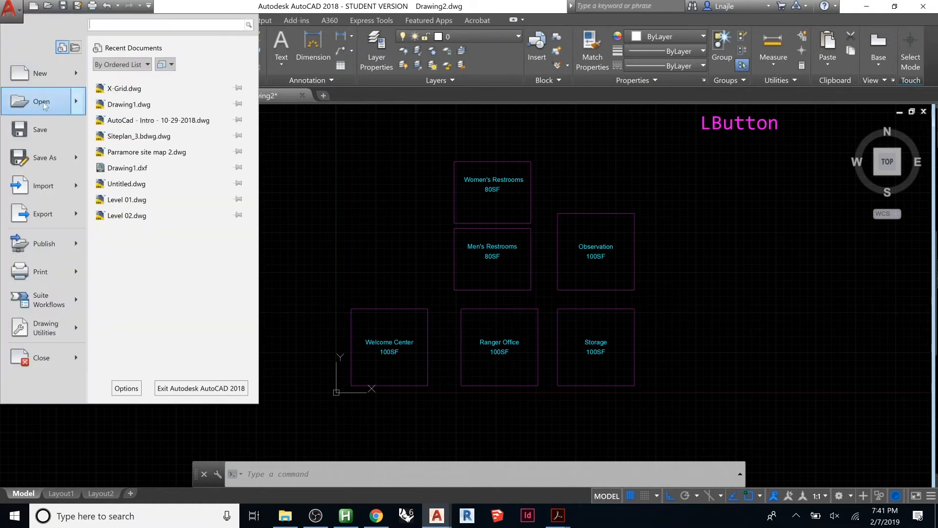
{"action": "left_click", "coordinate": [38, 153]}
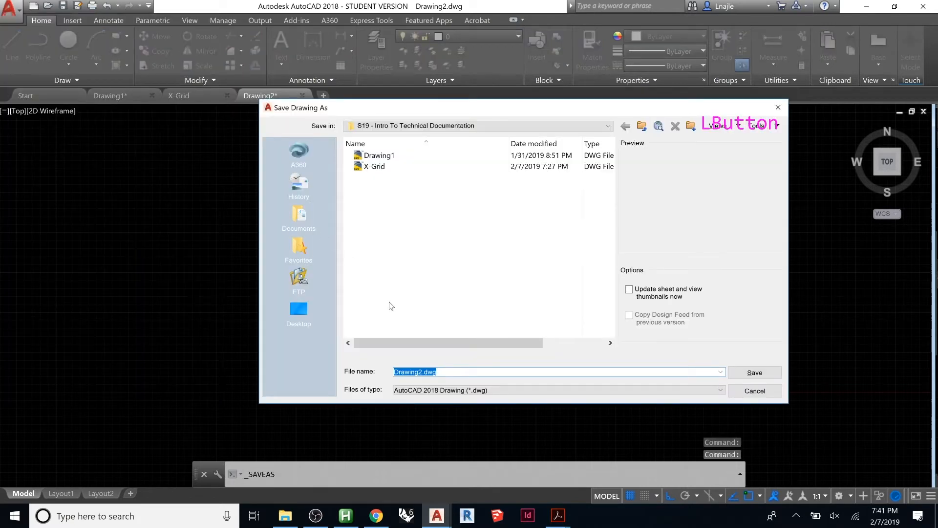
{"action": "type", "text": "Leve"}
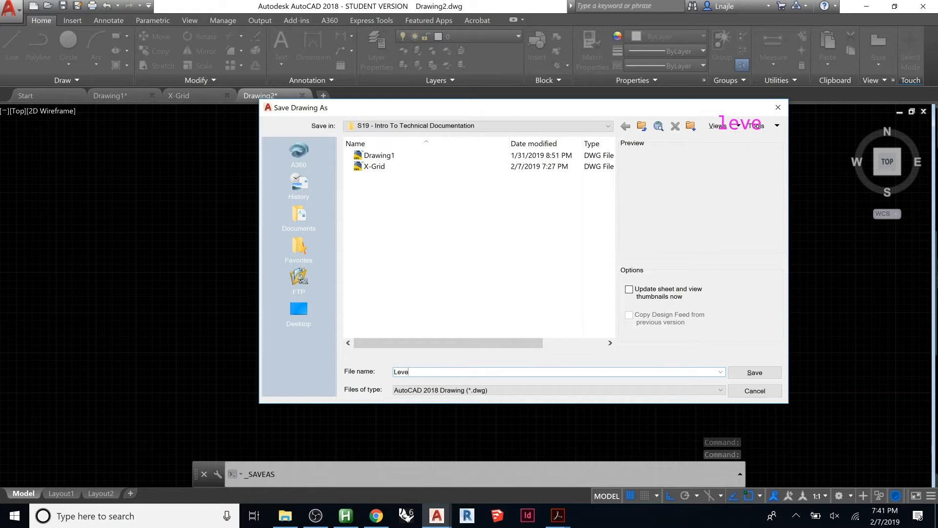
{"action": "type", "text": "l 01 -"}
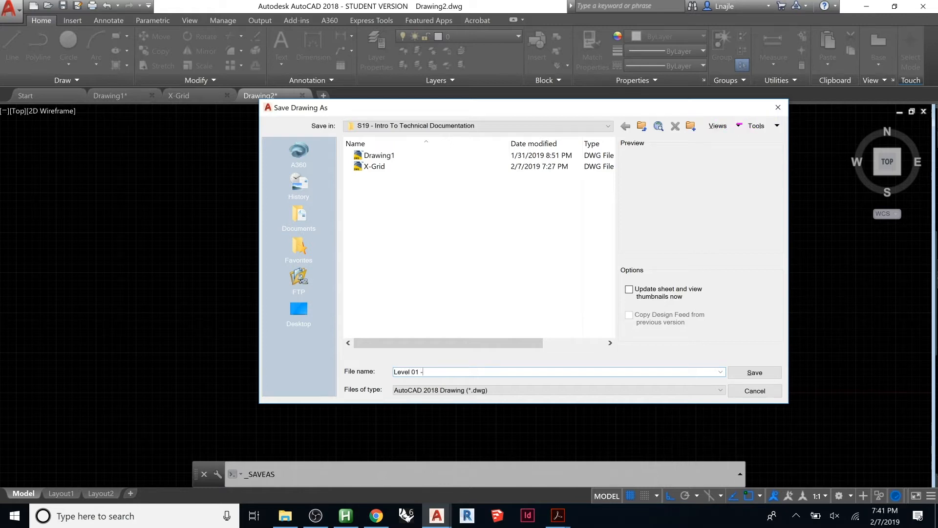
{"action": "key", "text": "BackSpace"}
{"action": "key", "text": "BackSpace"}
{"action": "key", "text": "Left"}
{"action": "key", "text": "Left"}
{"action": "key", "text": "Left"}
{"action": "key", "text": "Left"}
{"action": "key", "text": "Left"}
{"action": "key", "text": "Left"}
{"action": "key", "text": "Left"}
{"action": "key", "text": "Left"}
{"action": "key", "text": "Left"}
{"action": "key", "text": "Left"}
{"action": "key", "text": "Left"}
{"action": "key", "text": "Left"}
{"action": "key", "text": "Left"}
{"action": "type", "text": "Floor P"}
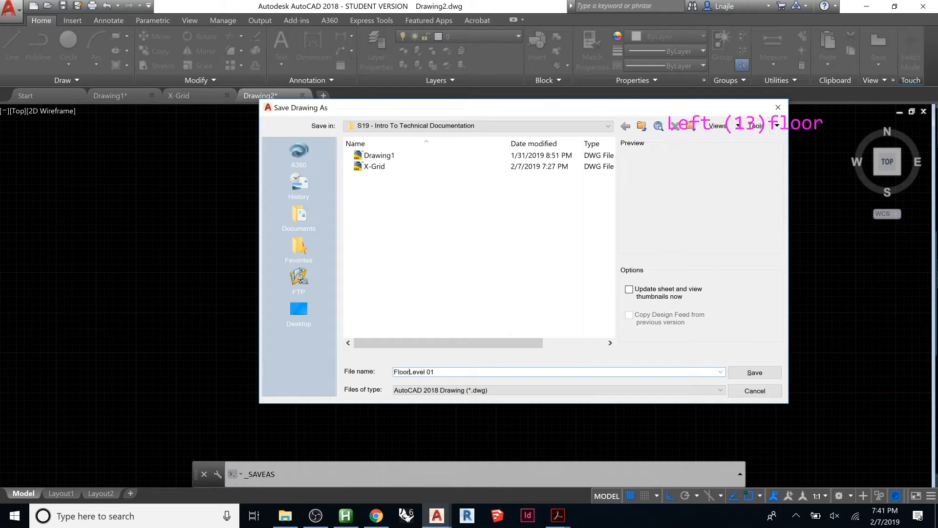
{"action": "type", "text": "lan -"}
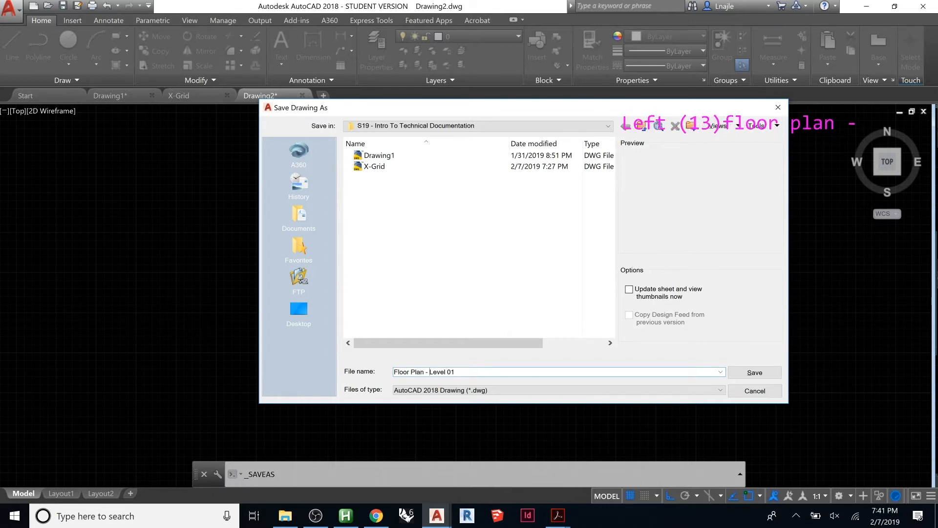
Append " - 02-07-2019" to the file name and save the drawing
{"action": "left_click", "coordinate": [456, 372]}
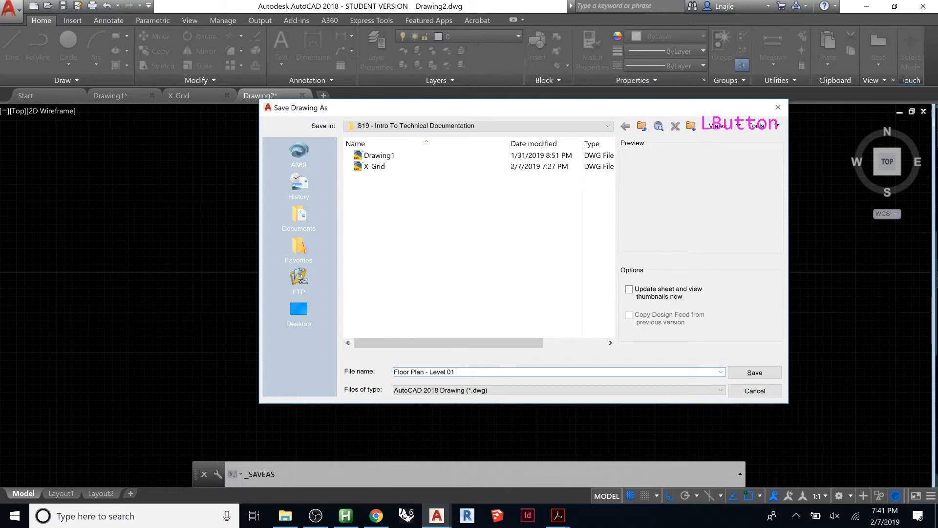
{"action": "type", "text": "-"}
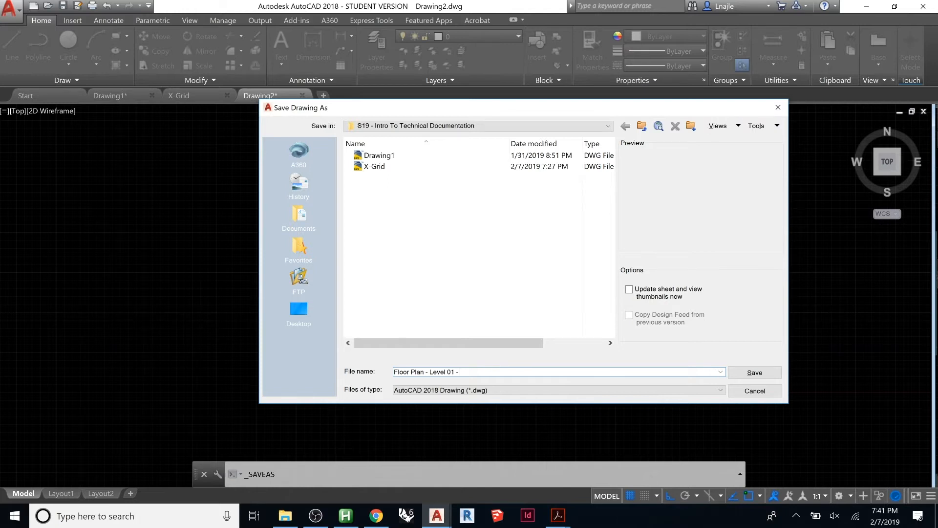
{"action": "type", "text": " 02"}
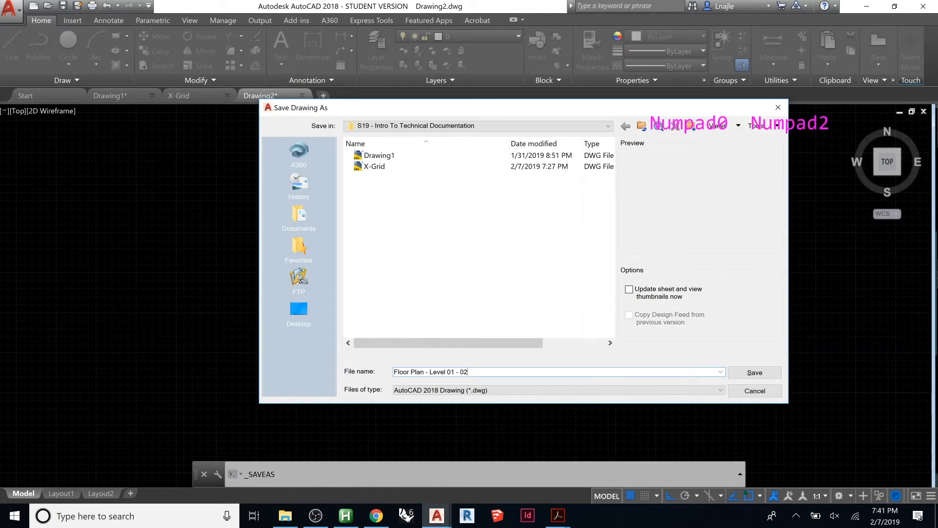
{"action": "type", "text": "-07"}
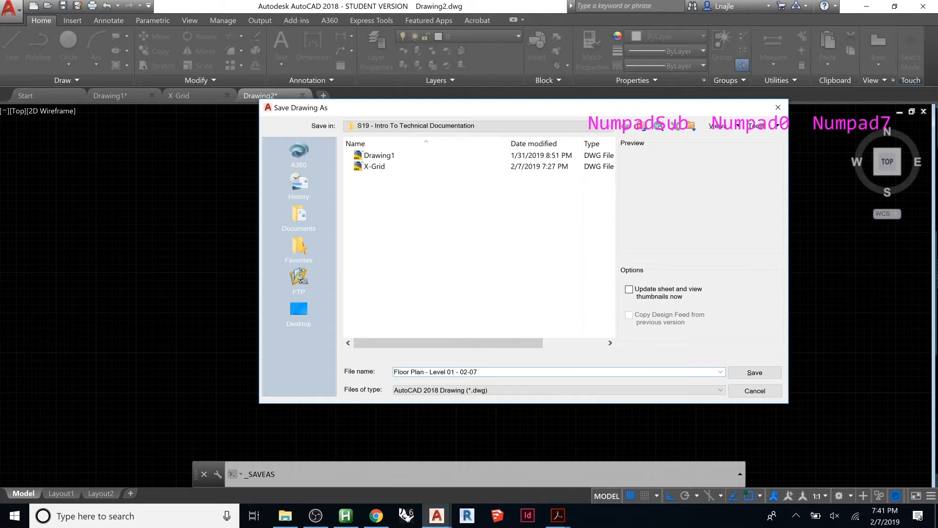
{"action": "type", "text": "-2019"}
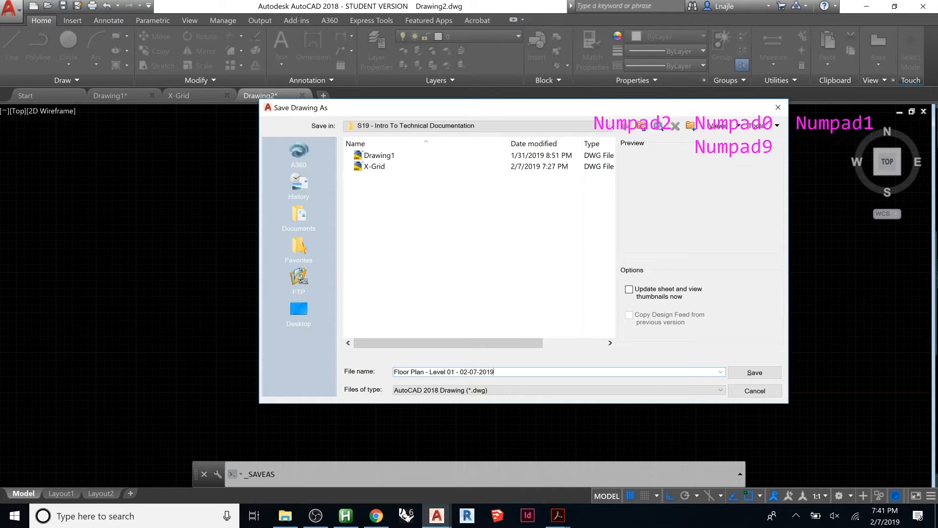
{"action": "key", "text": "Return"}
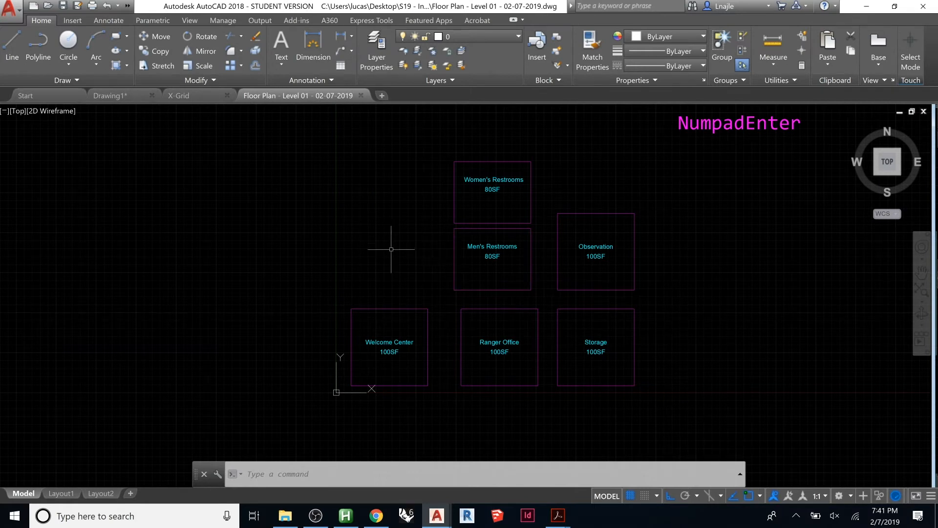
{"action": "left_click", "coordinate": [76, 26]}
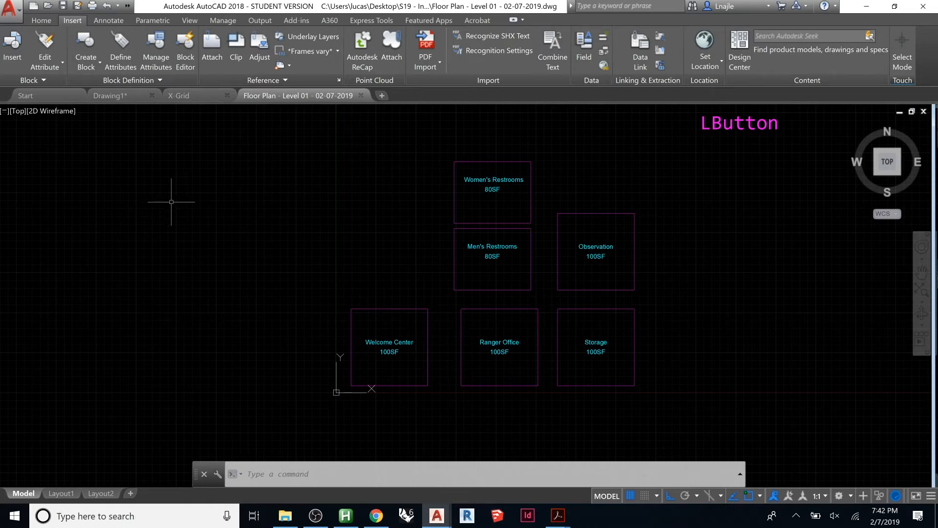
{"action": "left_click", "coordinate": [107, 21]}
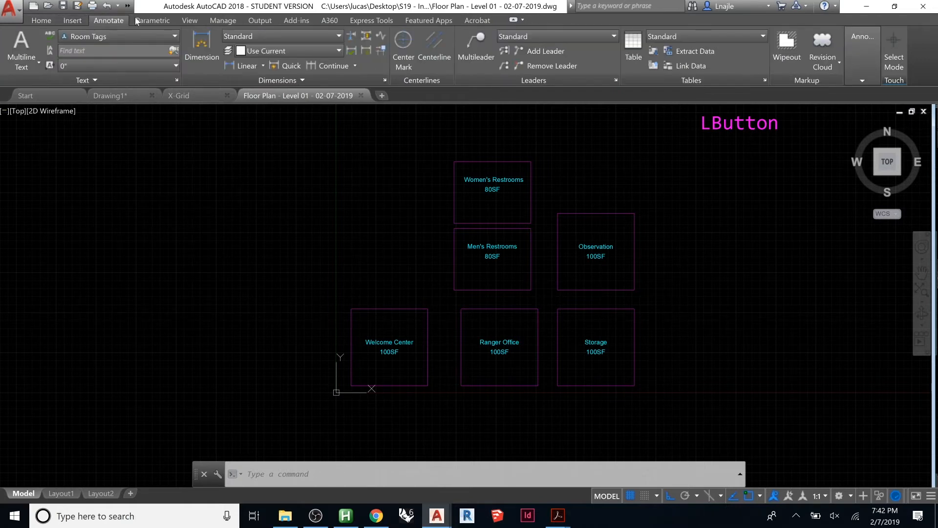
{"action": "left_click", "coordinate": [158, 21]}
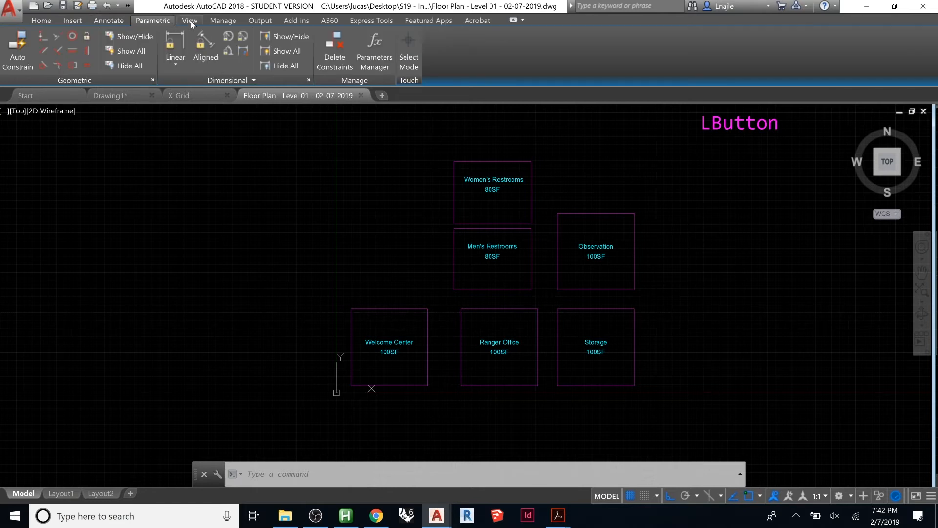
{"action": "left_click", "coordinate": [191, 20]}
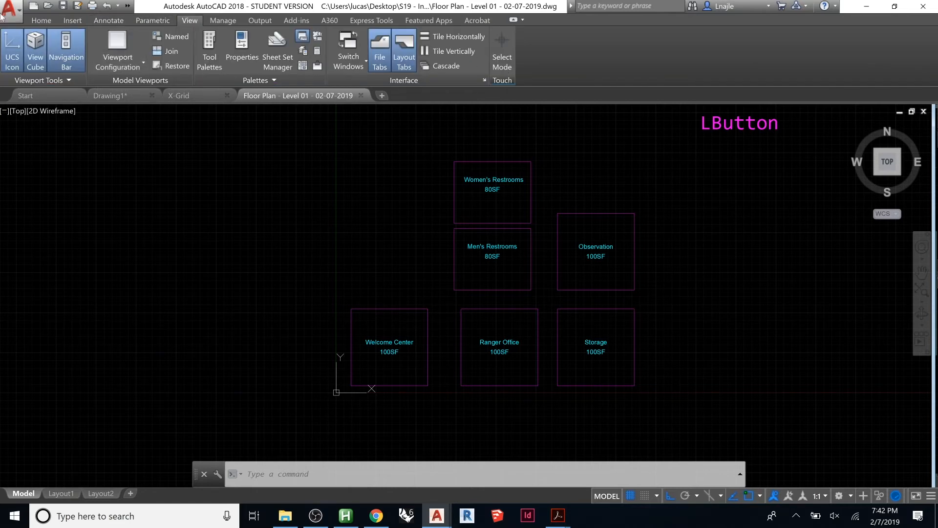
{"action": "left_click", "coordinate": [43, 25]}
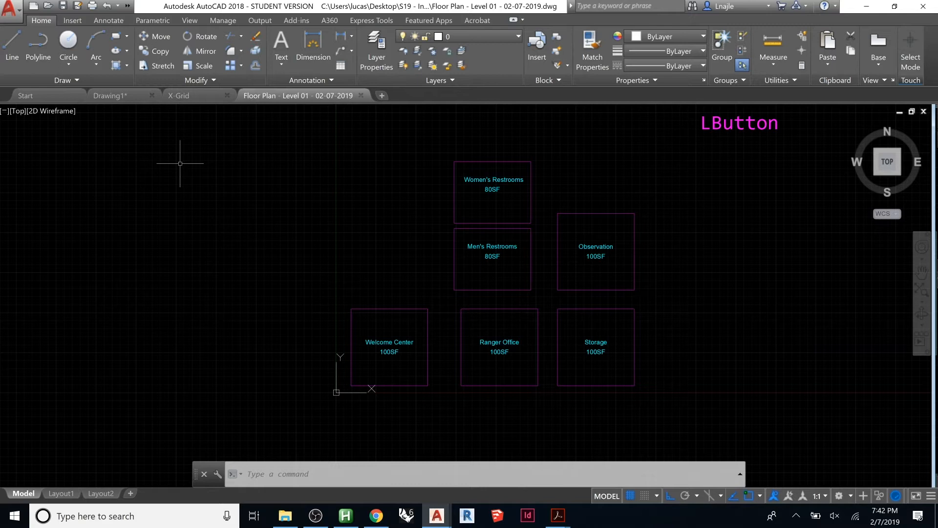
Open the External References palette with XREF and widen it and its Reference Name column to show the full file name
{"action": "type", "text": "xref"}
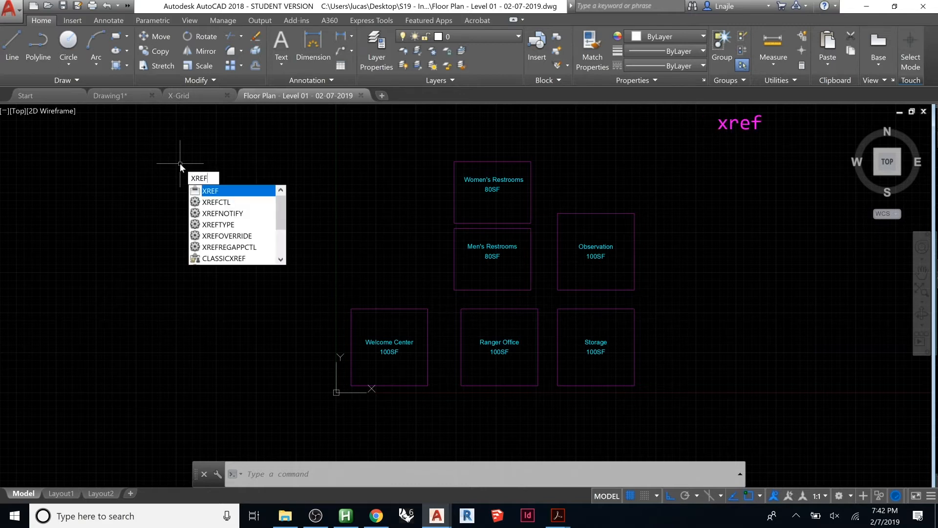
{"action": "key", "text": "Return"}
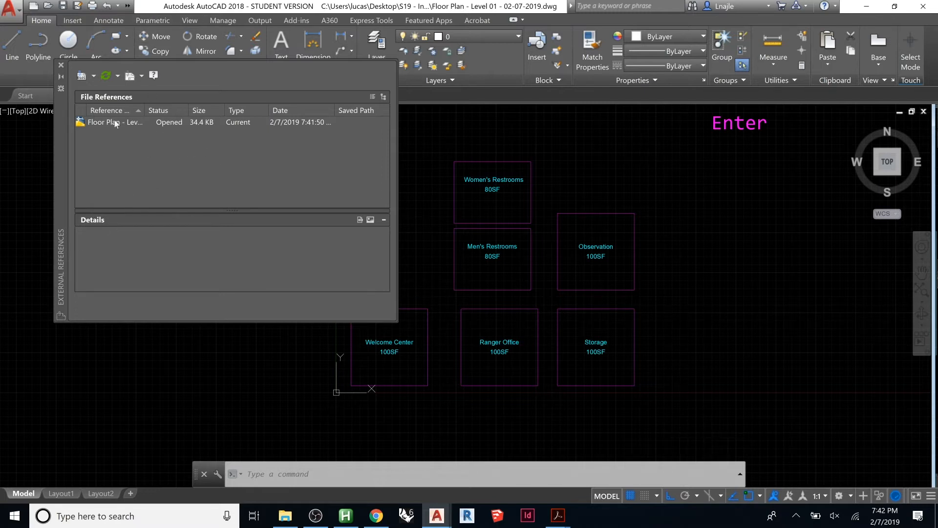
{"action": "left_click_drag", "start_coordinate": [145, 108], "coordinate": [211, 108]}
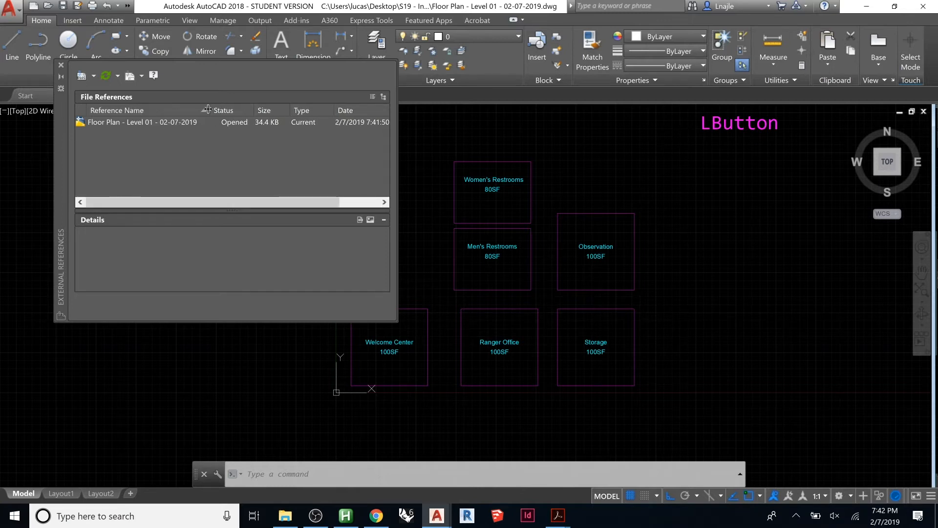
{"action": "left_click_drag", "start_coordinate": [397, 159], "coordinate": [523, 164]}
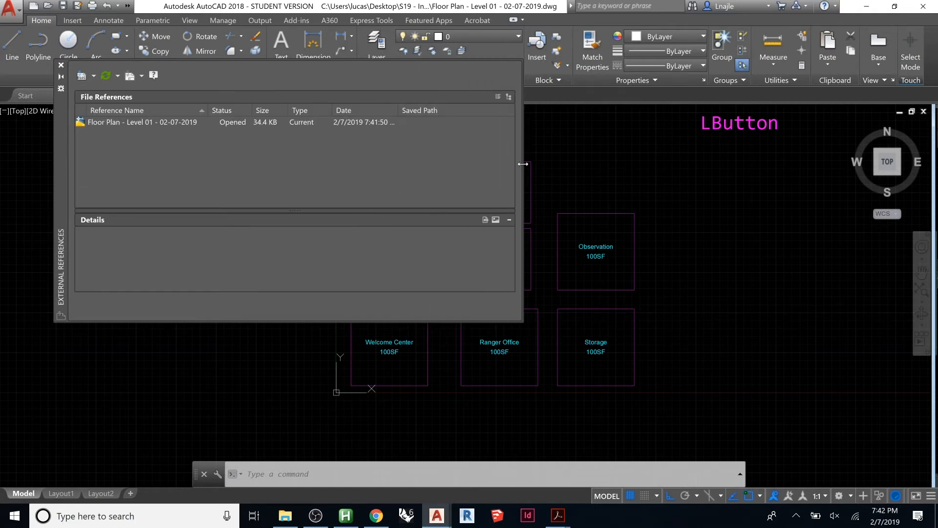
Choose the X-Grid drawing from the S19 - Intro To Technical Documentation folder as a DWG reference to attach
{"action": "left_click", "coordinate": [93, 75]}
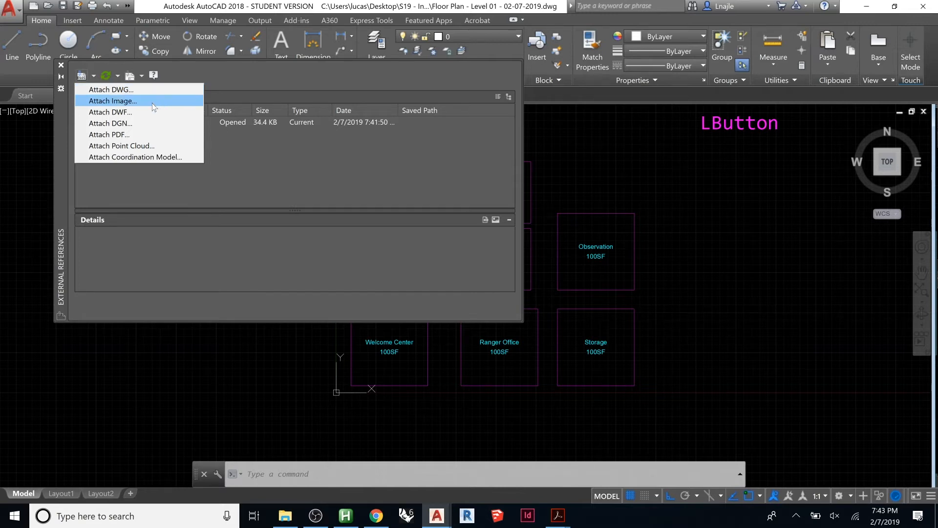
{"action": "left_click", "coordinate": [122, 92]}
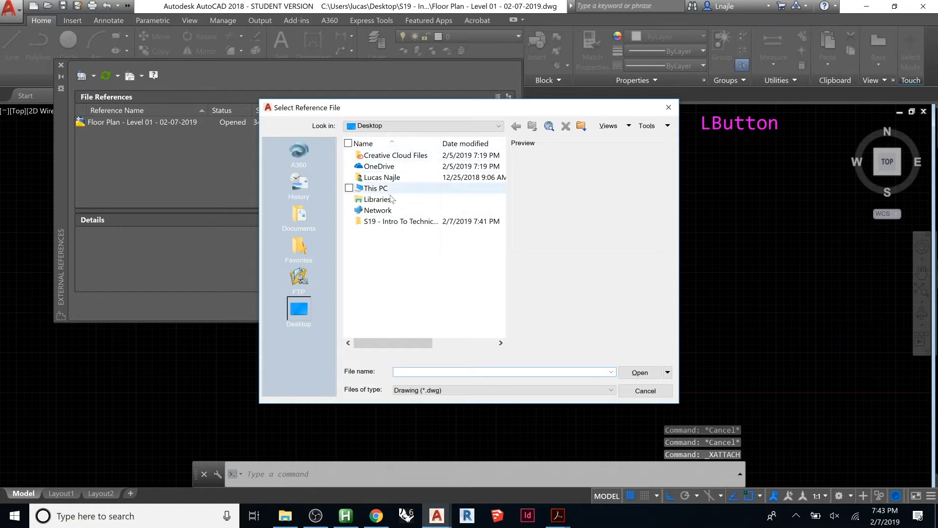
{"action": "double_click", "coordinate": [379, 222]}
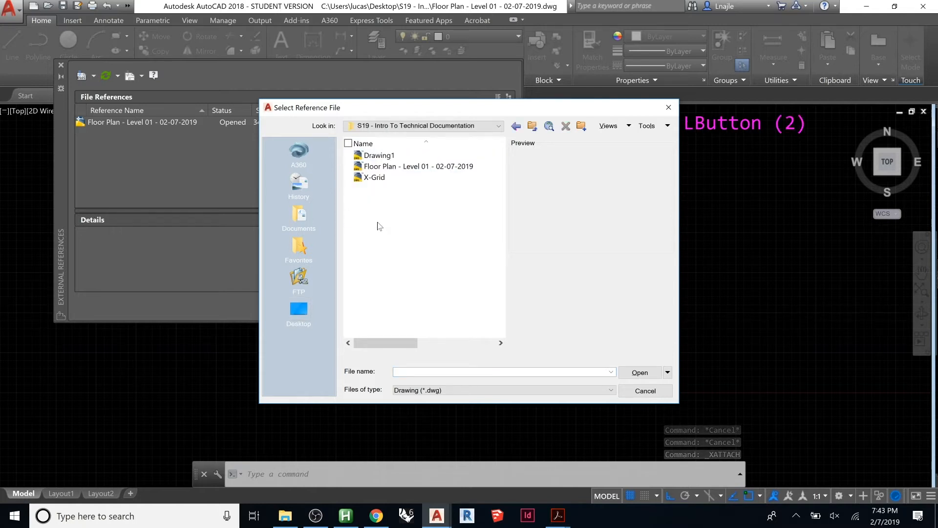
{"action": "left_click", "coordinate": [379, 178]}
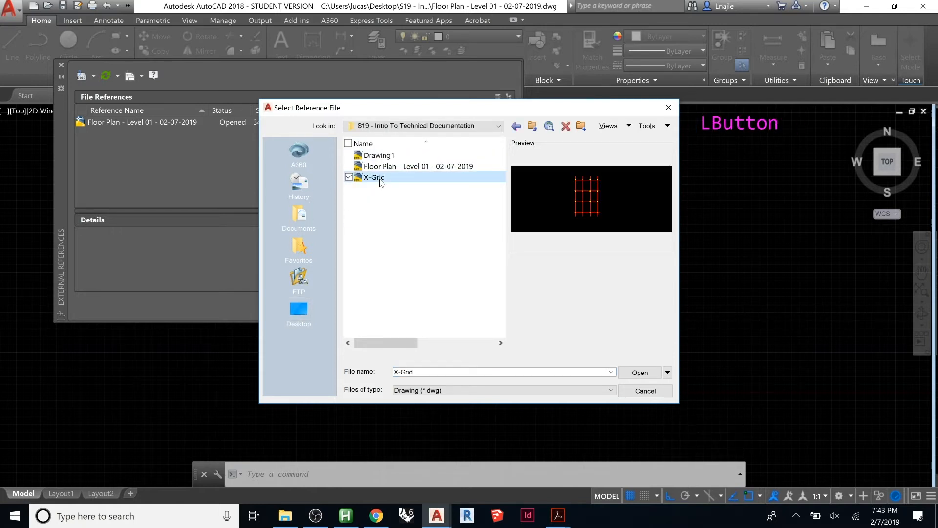
{"action": "left_click", "coordinate": [637, 372]}
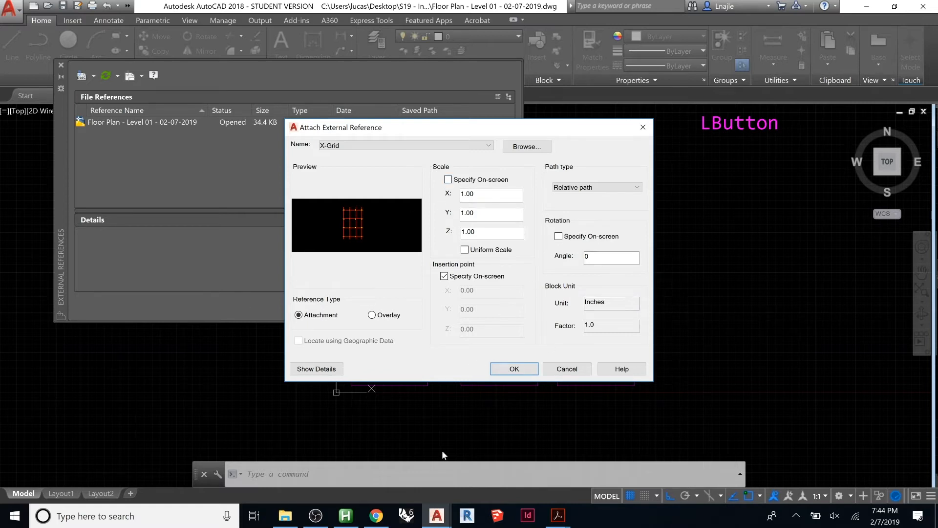
Attach the X-Grid reference with its insertion point at 0,0,0 and close the External References palette
{"action": "left_click", "coordinate": [512, 369]}
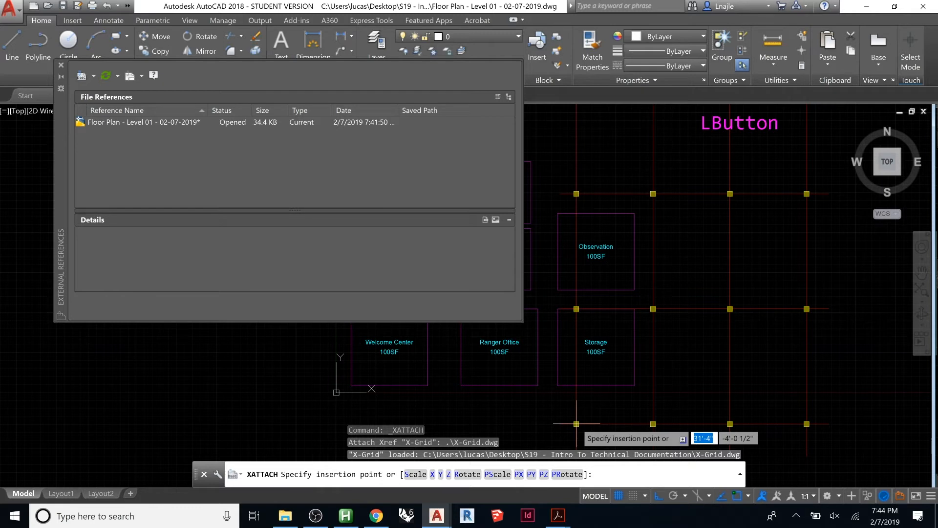
{"action": "type", "text": "0"}
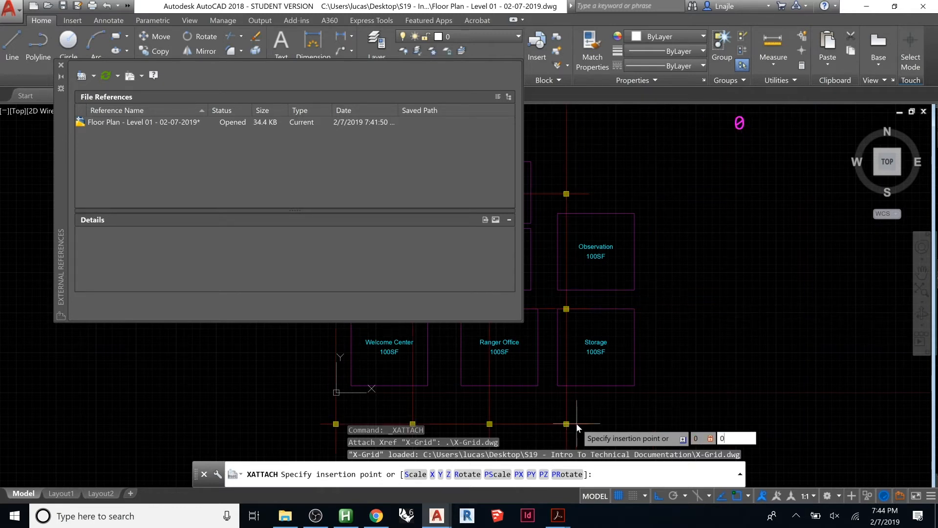
{"action": "type", "text": ",0,"}
{"action": "type", "text": "0"}
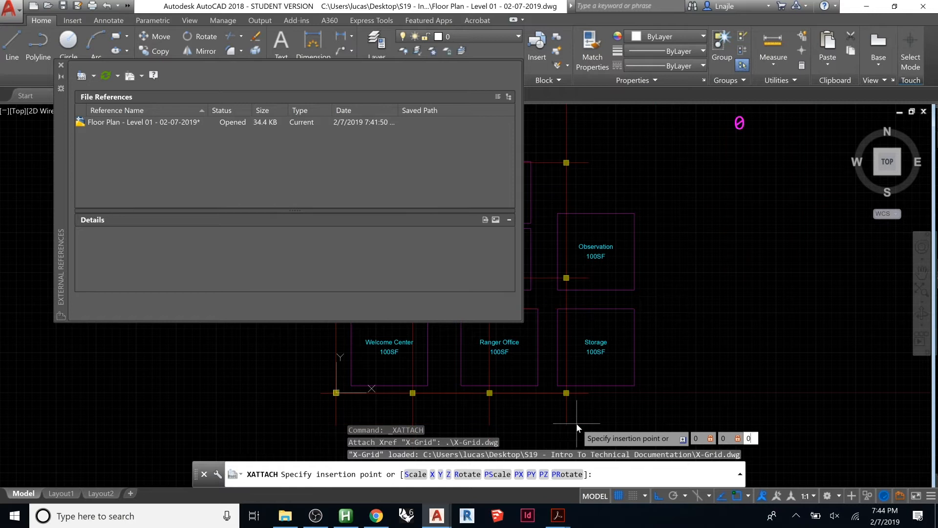
{"action": "key", "text": "Return"}
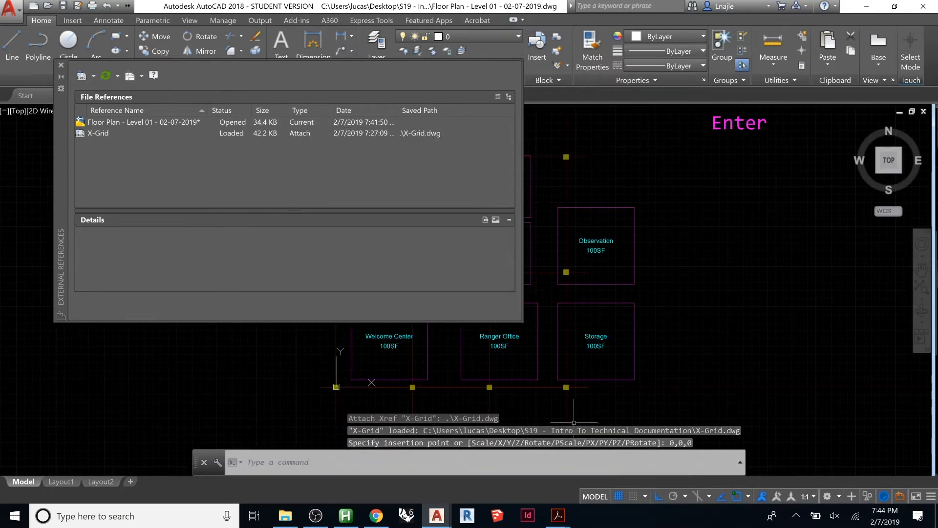
{"action": "left_click", "coordinate": [61, 65]}
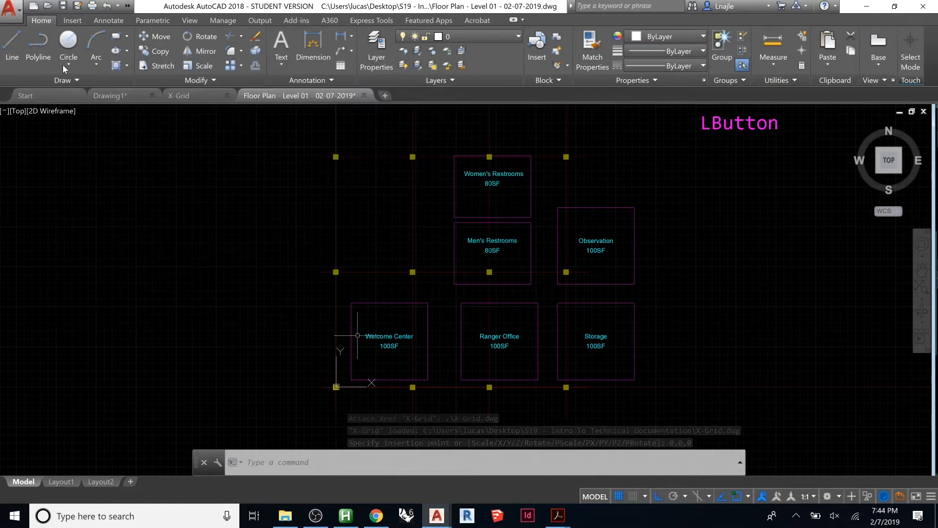
Select the attached column grid to check whether it acts as one object, and clear the selection
{"action": "scroll", "coordinate": [269, 293], "scroll_direction": "down", "scroll_amount": 1}
{"action": "scroll", "coordinate": [279, 310], "scroll_direction": "down", "scroll_amount": 1}
{"action": "scroll", "coordinate": [289, 303], "scroll_direction": "up", "scroll_amount": 1}
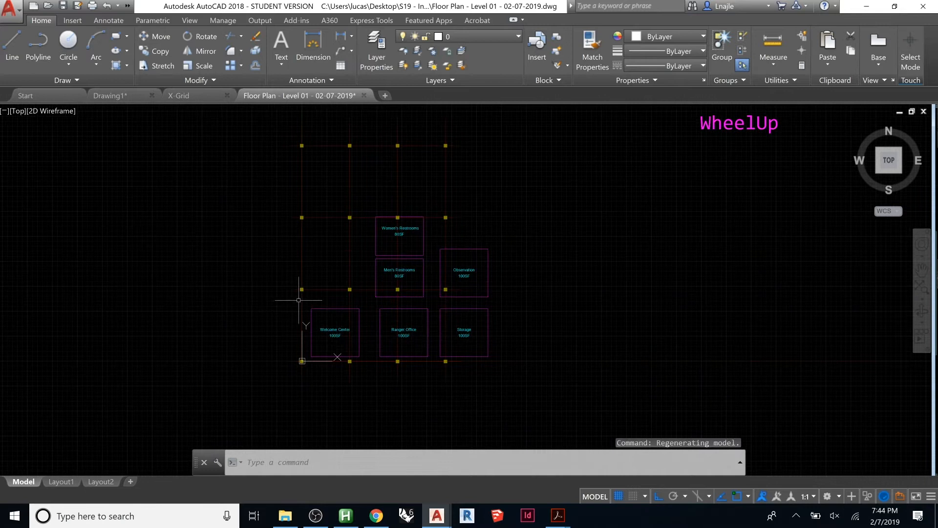
{"action": "left_click", "coordinate": [301, 195]}
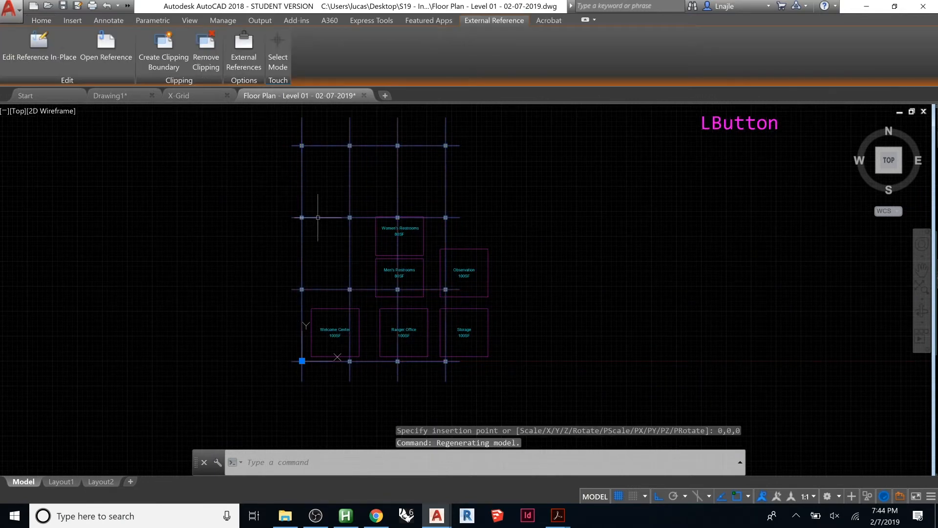
{"action": "key", "text": "Escape"}
Try moving the attached column grid a short distance in the floor plan, and undo the move
{"action": "scroll", "coordinate": [296, 217], "scroll_direction": "up", "scroll_amount": 3}
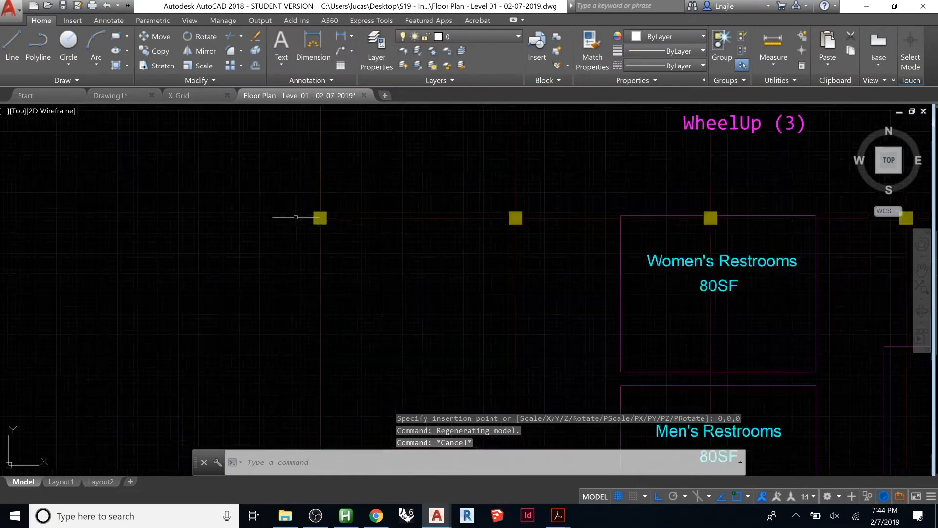
{"action": "left_click", "coordinate": [324, 215]}
{"action": "key", "text": "m"}
{"action": "key", "text": "Return"}
{"action": "left_click", "coordinate": [336, 193]}
{"action": "left_click", "coordinate": [375, 207]}
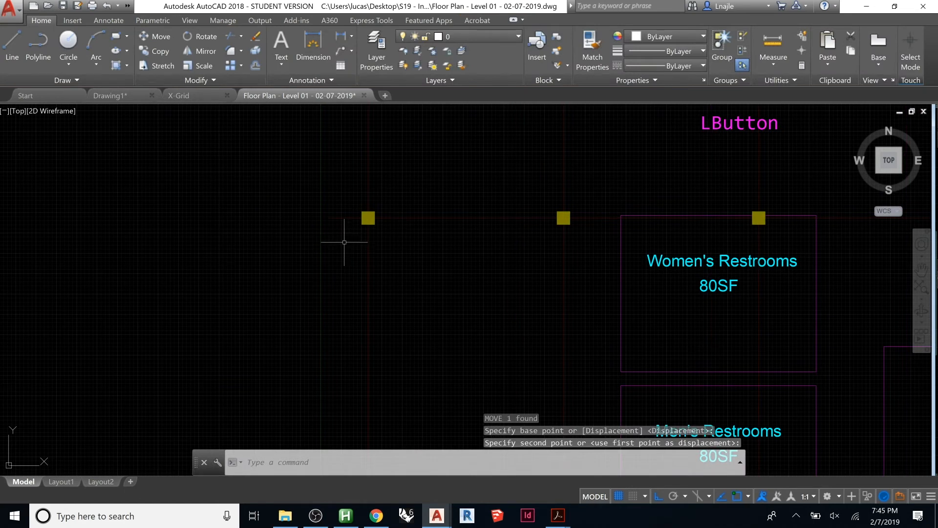
{"action": "key", "text": "ctrl+z"}
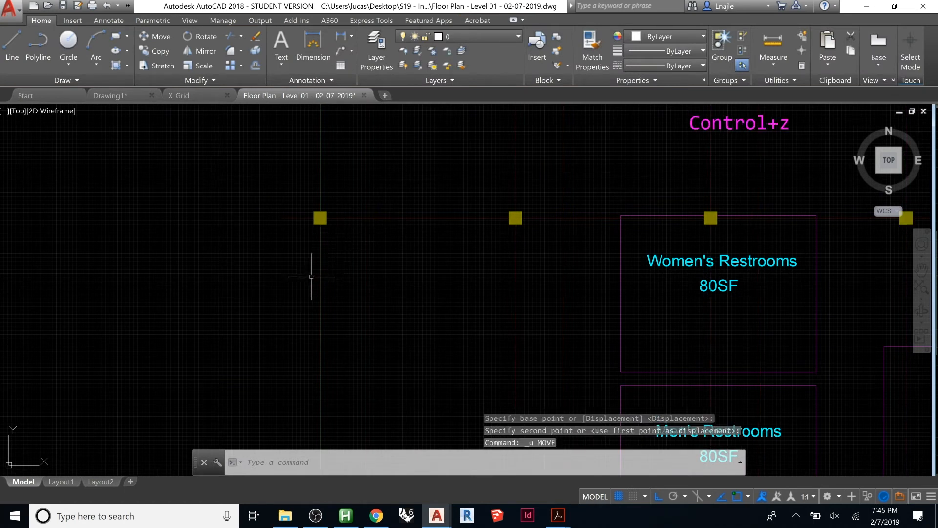
Examine the attached grid's columns and gridlines by selecting the reference again, and clear the selection
{"action": "left_click", "coordinate": [520, 209]}
{"action": "left_click", "coordinate": [514, 215]}
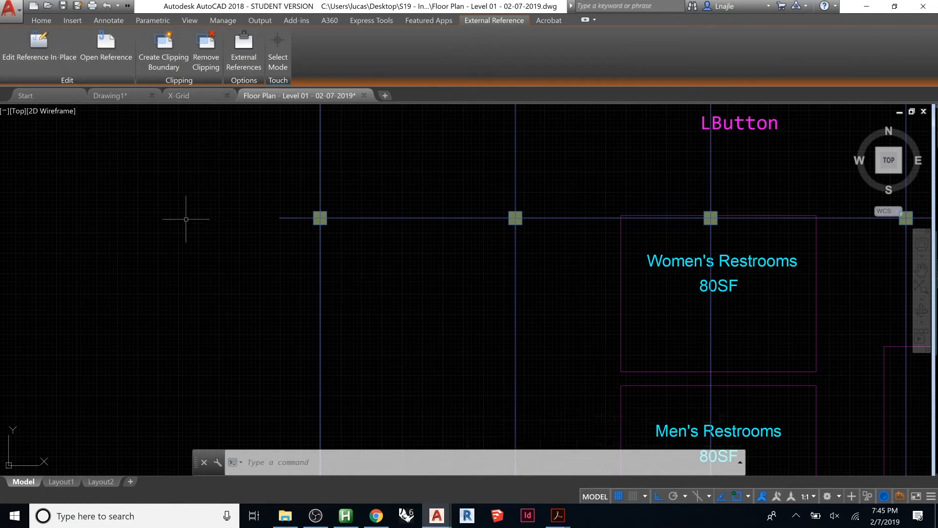
{"action": "key", "text": "Escape"}
{"action": "key", "text": "Escape"}
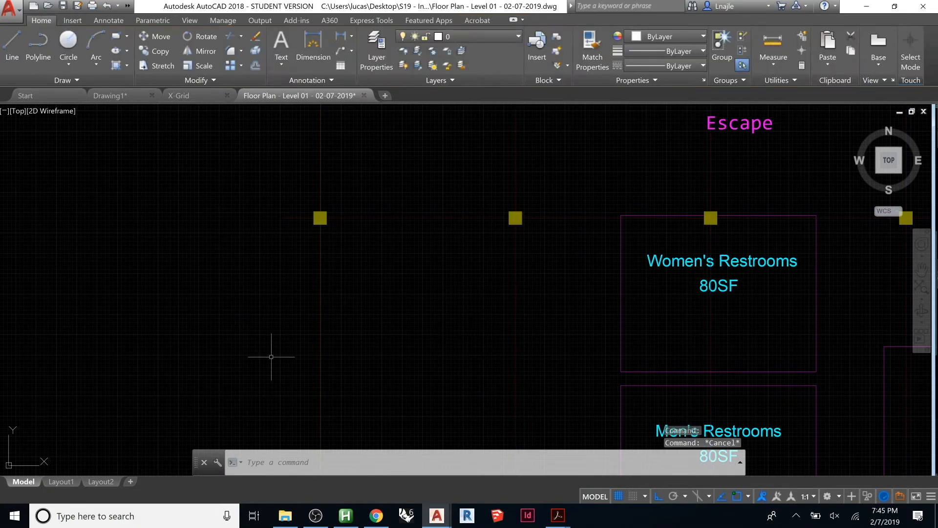
{"action": "scroll", "coordinate": [178, 259], "scroll_direction": "down", "scroll_amount": 1}
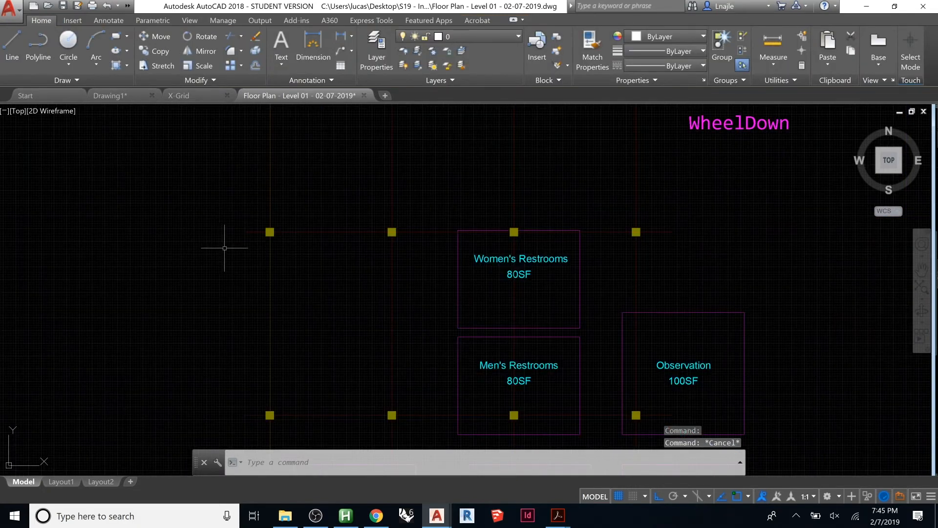
{"action": "scroll", "coordinate": [222, 249], "scroll_direction": "down", "scroll_amount": 1}
{"action": "scroll", "coordinate": [237, 234], "scroll_direction": "up", "scroll_amount": 1}
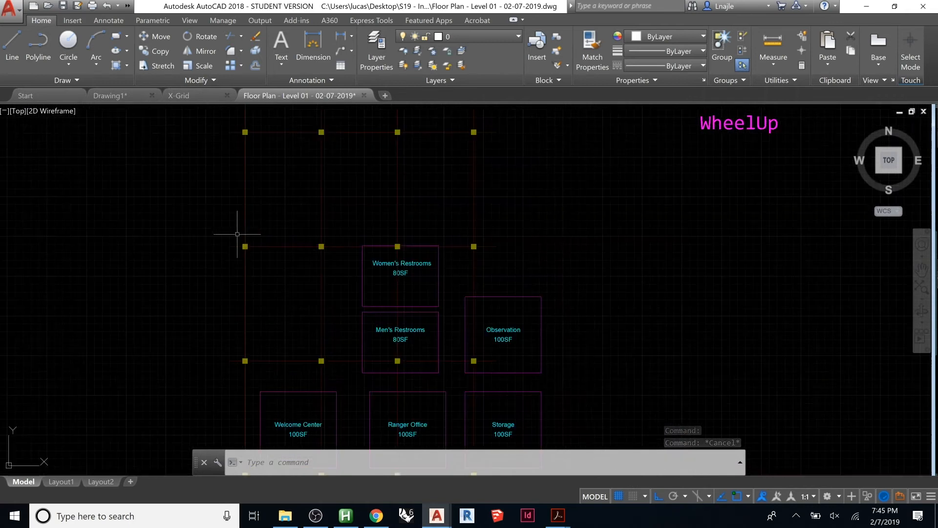
In the X-Grid drawing, draw a circle about one bay in radius over the middle of the grid and save the drawing
{"action": "left_click", "coordinate": [193, 94]}
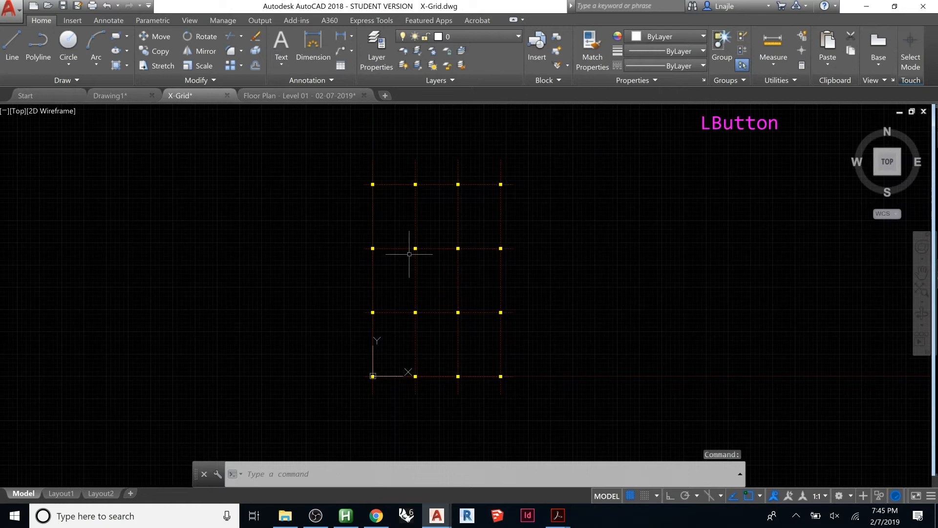
{"action": "type", "text": "ci"}
{"action": "key", "text": "Return"}
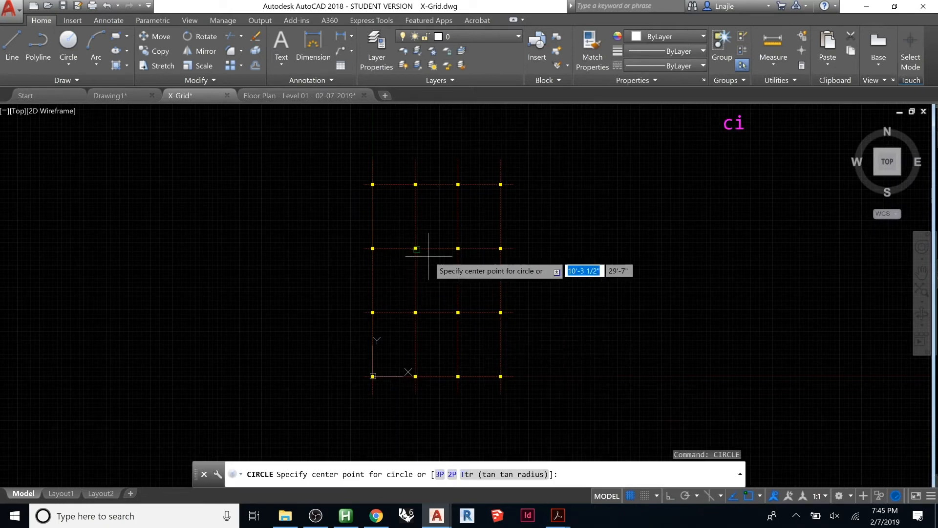
{"action": "left_click", "coordinate": [435, 272]}
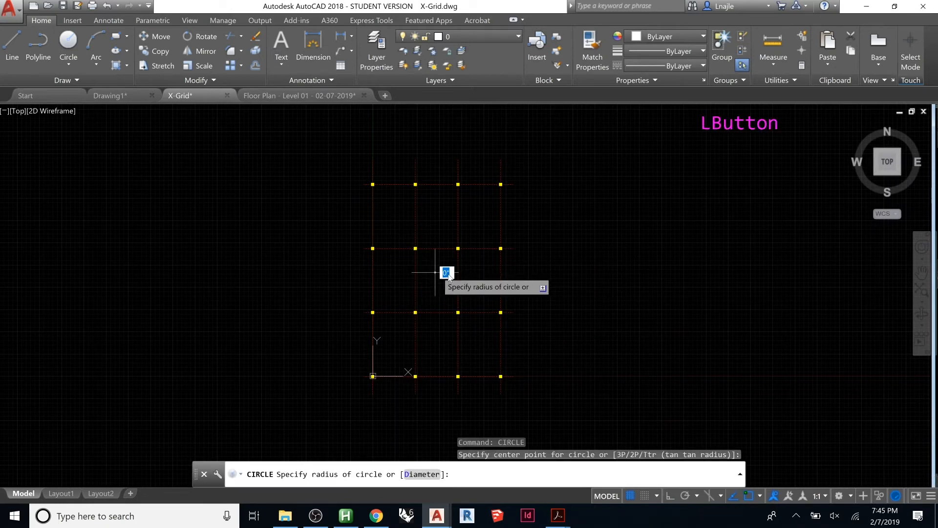
{"action": "left_click", "coordinate": [477, 272]}
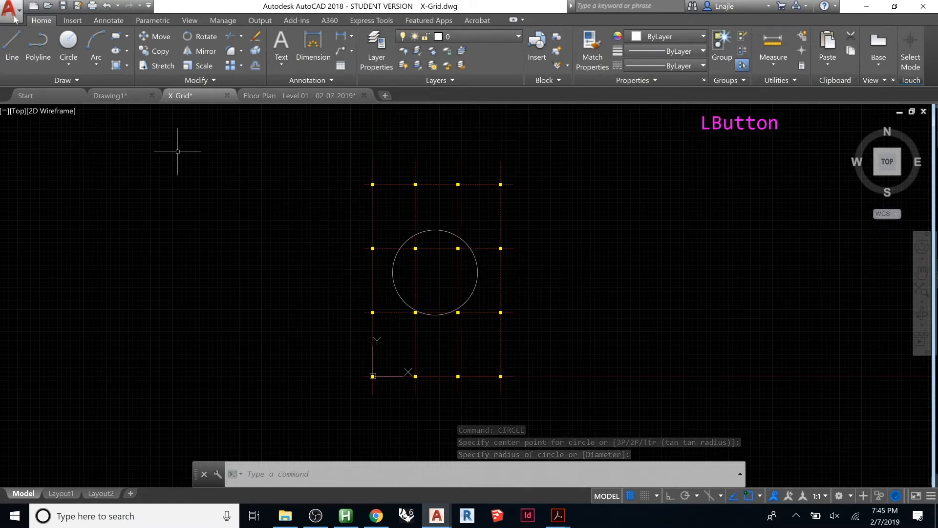
{"action": "key", "text": "ctrl+s"}
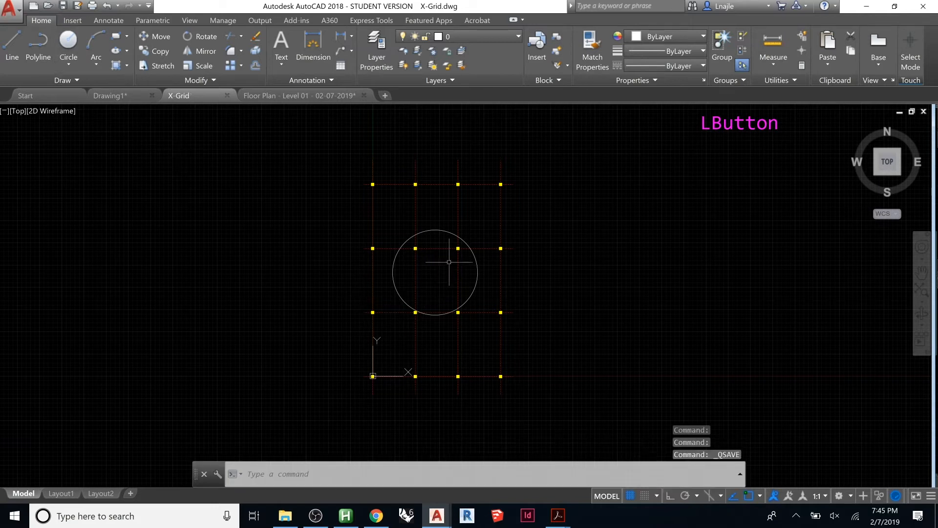
Return to the Floor Plan - Level 01 drawing and reload the changed X-Grid reference
{"action": "left_click", "coordinate": [309, 97]}
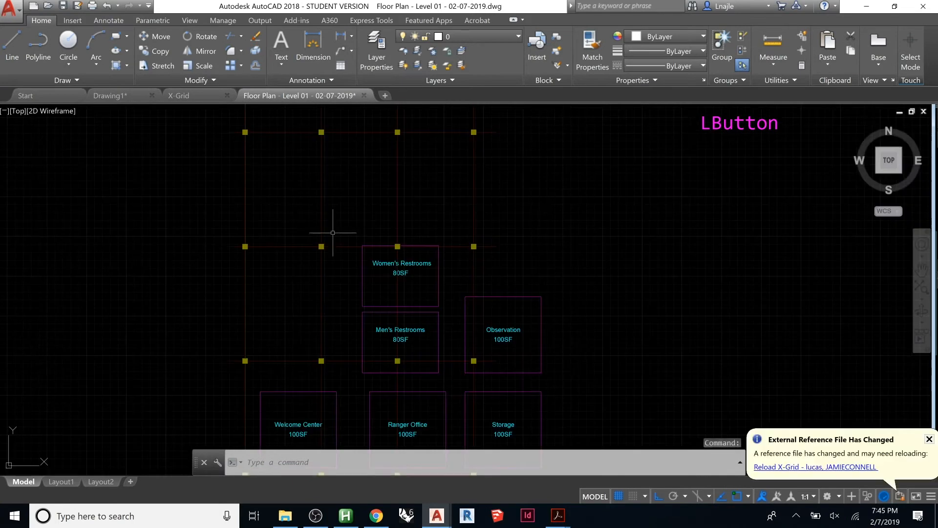
{"action": "left_click", "coordinate": [777, 468]}
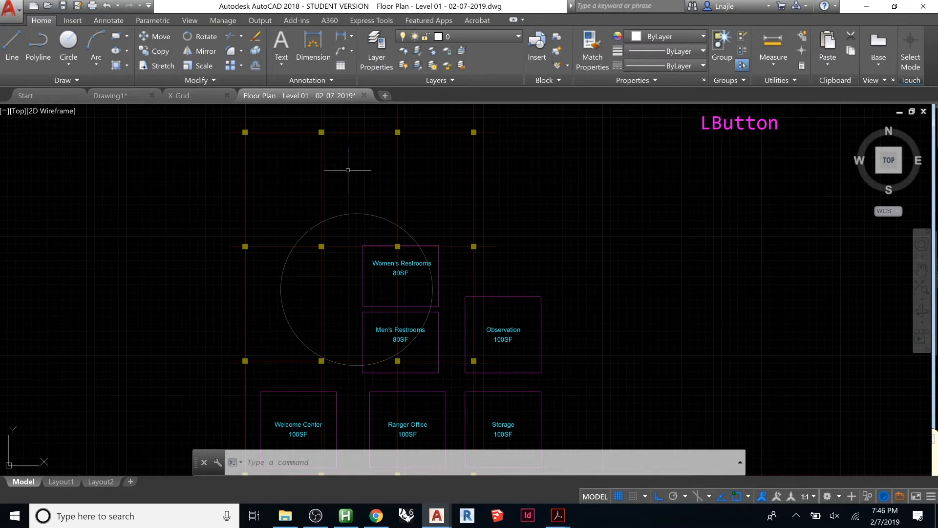
Move the Welcome Center outline and name from the outline's lower-left corner to the second column in the grid's lowest row
{"action": "scroll", "coordinate": [452, 237], "scroll_direction": "down", "scroll_amount": 2}
{"action": "scroll", "coordinate": [369, 389], "scroll_direction": "up", "scroll_amount": 5}
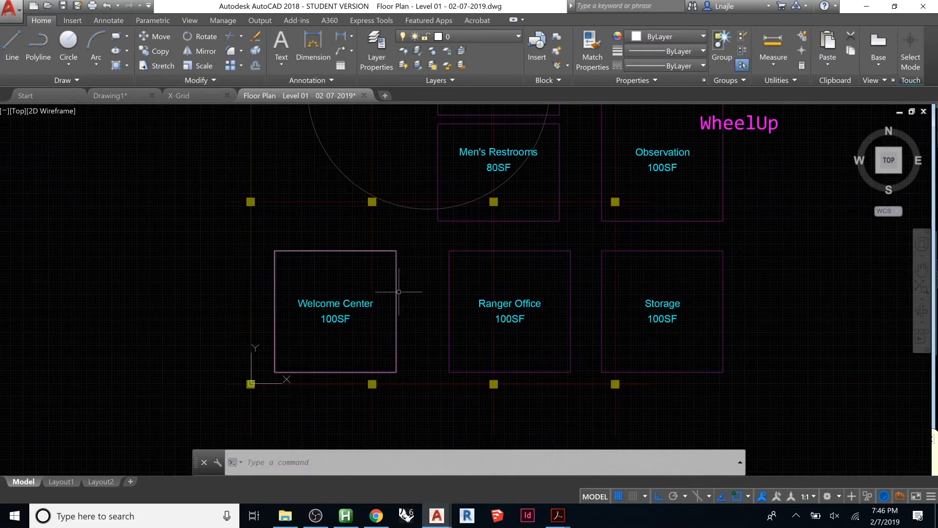
{"action": "left_click", "coordinate": [350, 302]}
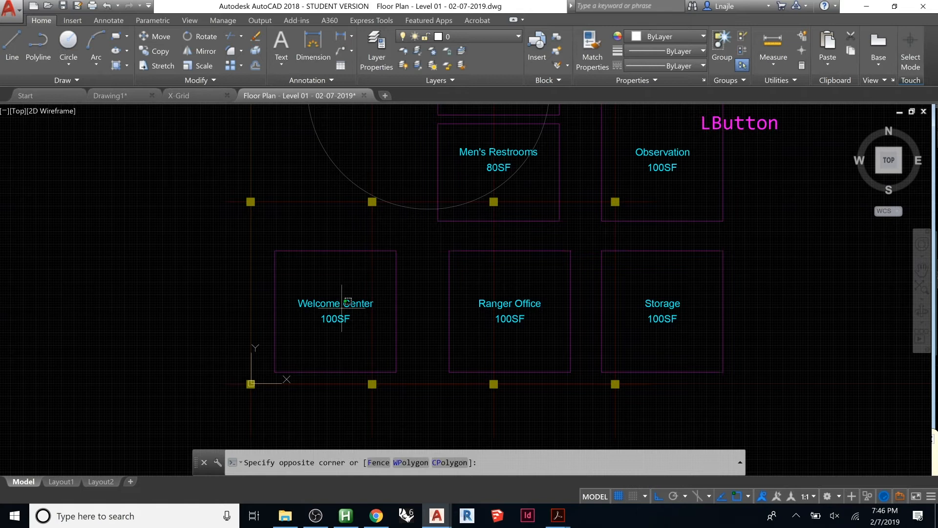
{"action": "left_click", "coordinate": [297, 249]}
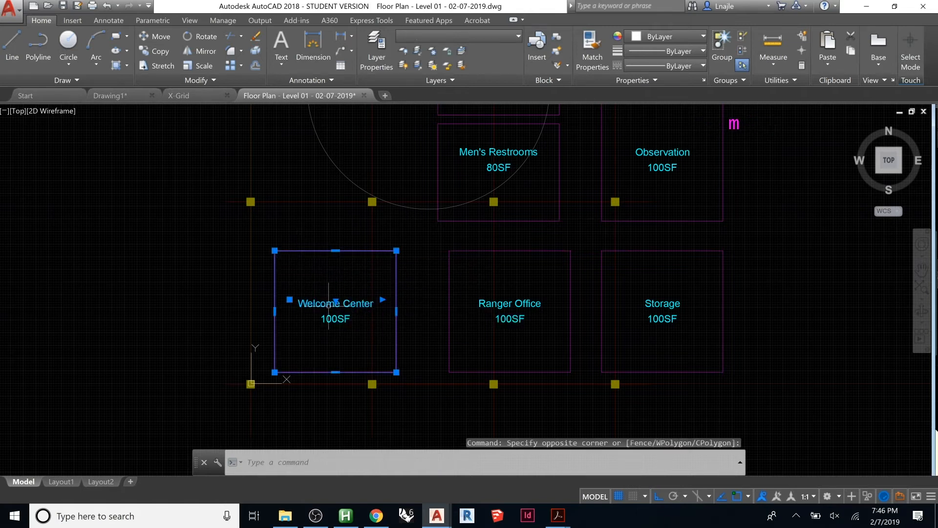
{"action": "type", "text": "m"}
{"action": "key", "text": "Return"}
{"action": "left_click", "coordinate": [275, 372]}
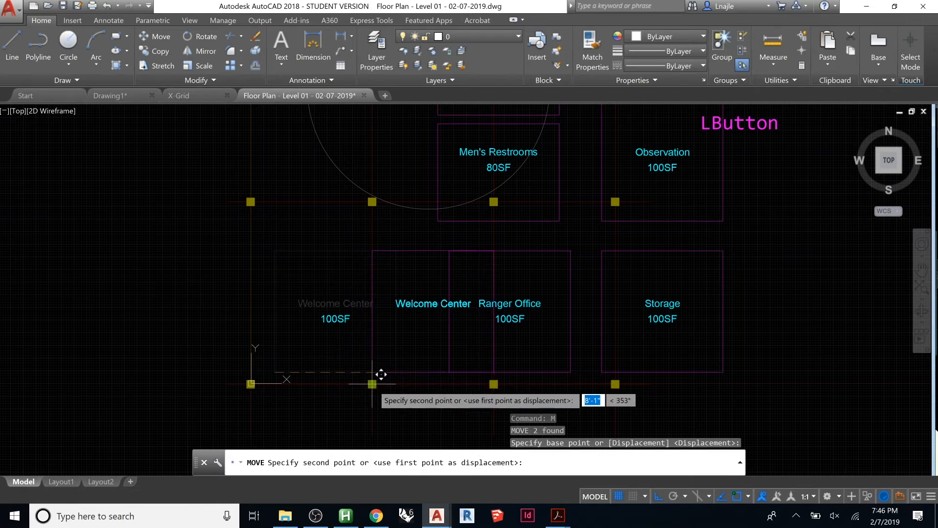
{"action": "left_click", "coordinate": [373, 384]}
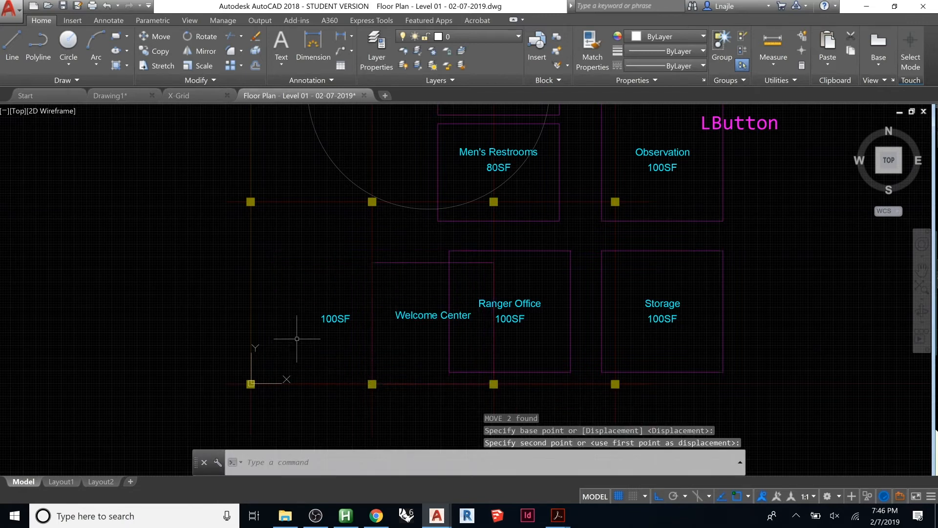
{"action": "key", "text": "Escape"}
{"action": "key", "text": "Escape"}
{"action": "key", "text": "Escape"}
{"action": "key", "text": "Escape"}
Turn Ortho off and move the stray 100SF label directly beneath the Welcome Center name
{"action": "scroll", "coordinate": [247, 298], "scroll_direction": "down", "scroll_amount": 2}
{"action": "scroll", "coordinate": [273, 306], "scroll_direction": "up", "scroll_amount": 4}
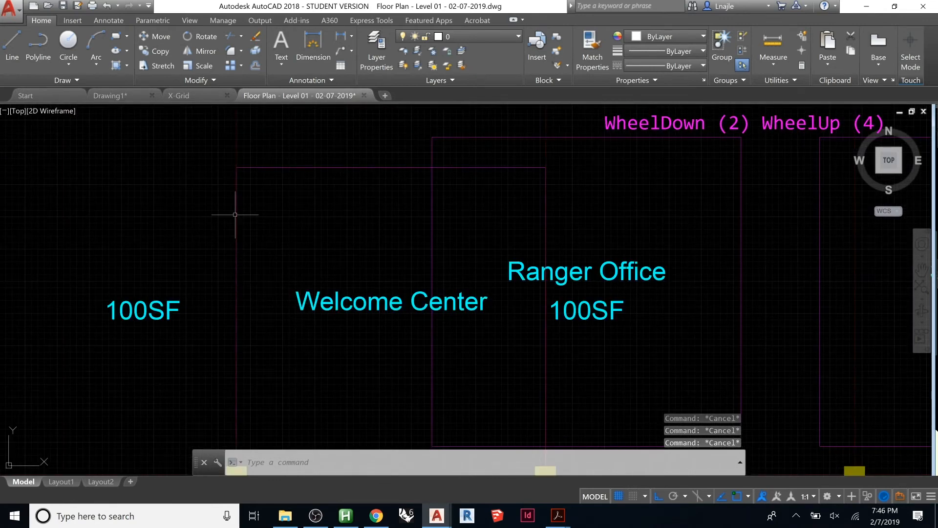
{"action": "left_click", "coordinate": [220, 267]}
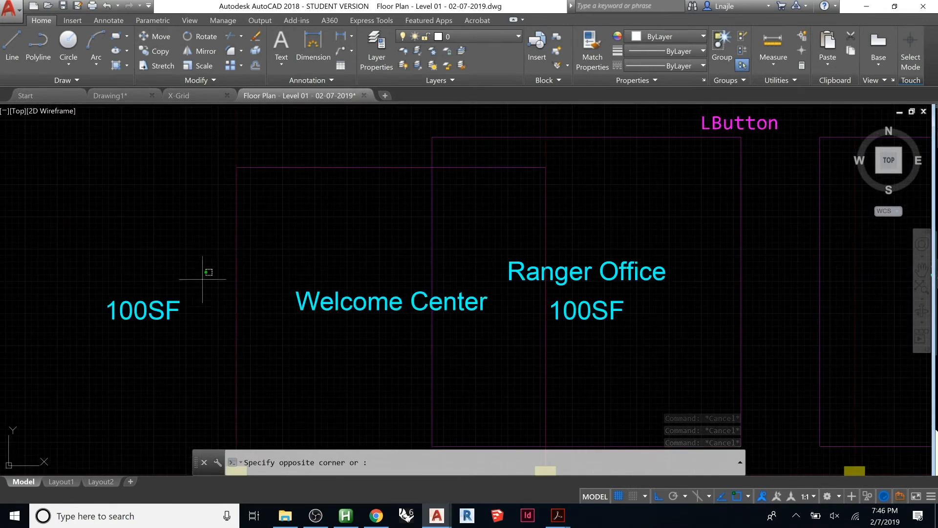
{"action": "left_click", "coordinate": [129, 345]}
{"action": "type", "text": "m"}
{"action": "left_click", "coordinate": [117, 339]}
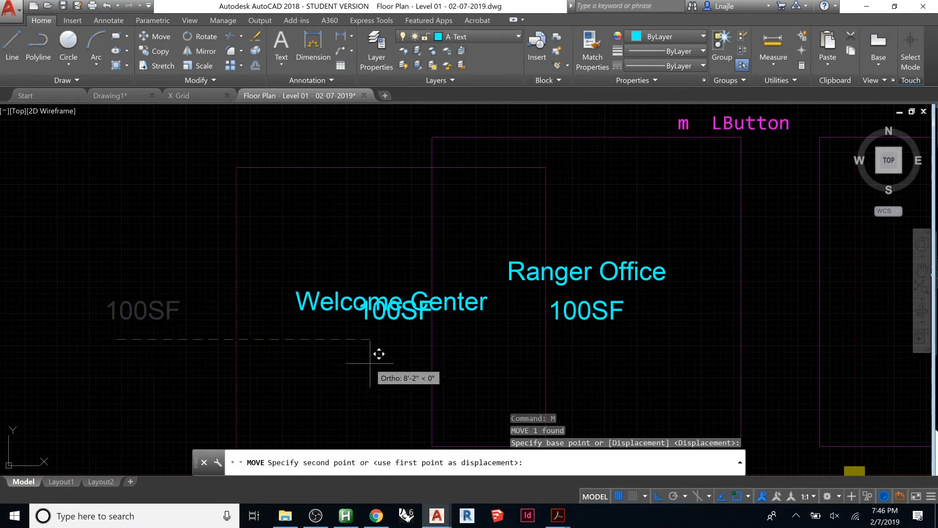
{"action": "key", "text": "F8"}
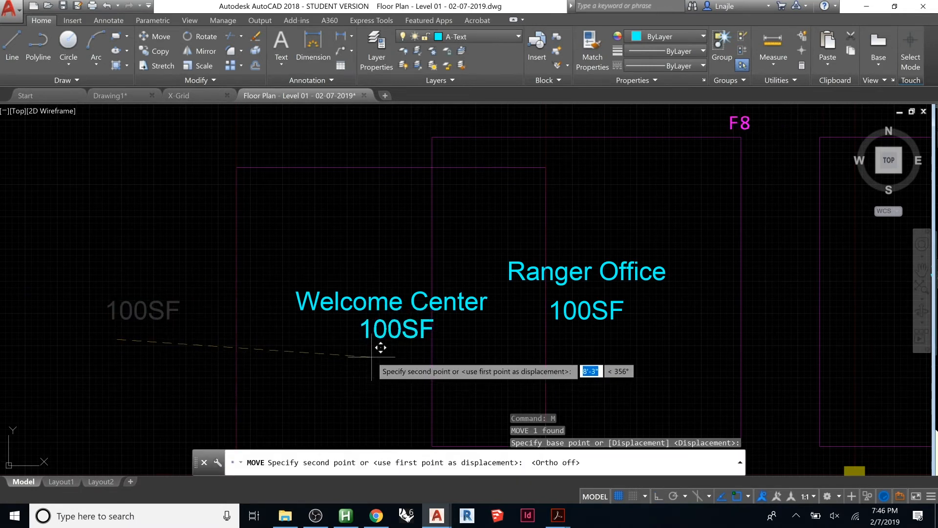
{"action": "left_click", "coordinate": [372, 357]}
{"action": "key", "text": "Escape"}
{"action": "key", "text": "Escape"}
{"action": "scroll", "coordinate": [292, 296], "scroll_direction": "down", "scroll_amount": 2}
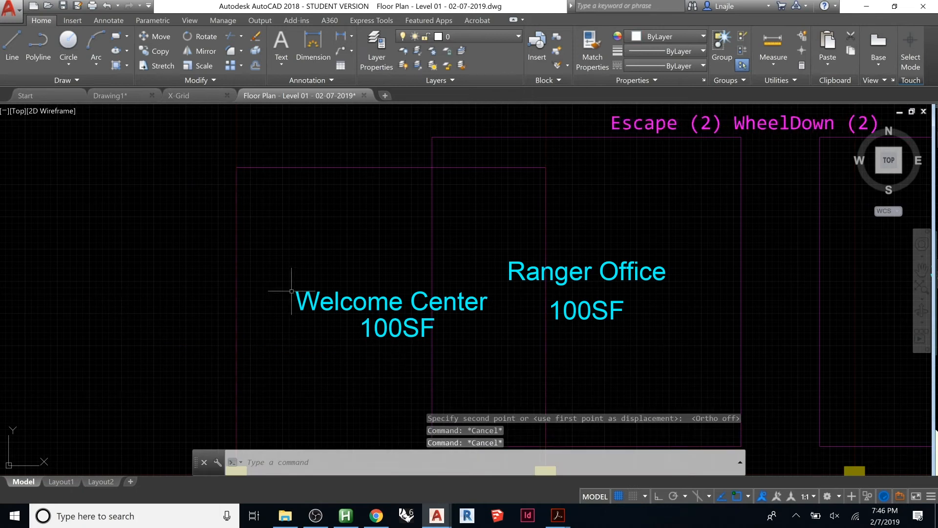
Move the Restrooms, Observation, Ranger Office and Storage rooms with their labels horizontally to the right, clear of the column grid, with Ortho on
{"action": "scroll", "coordinate": [377, 273], "scroll_direction": "down", "scroll_amount": 2}
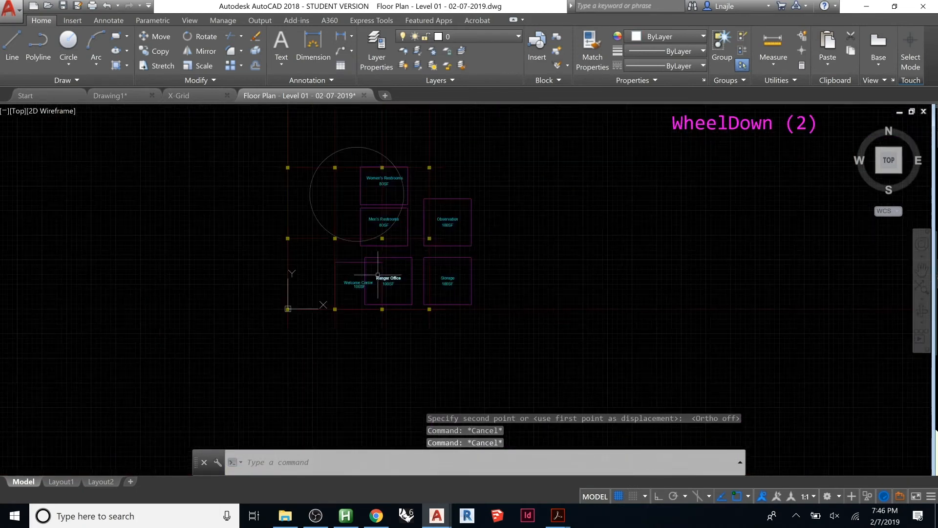
{"action": "left_click", "coordinate": [356, 124]}
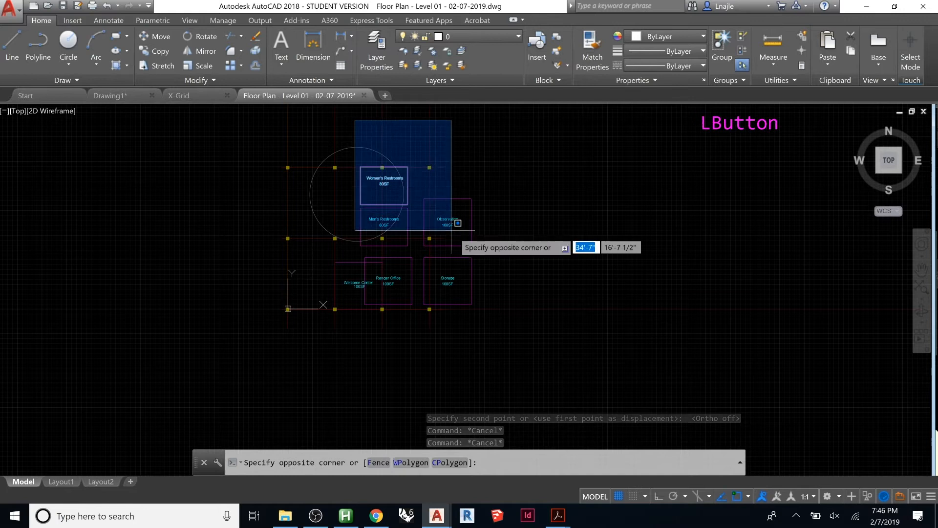
{"action": "left_click", "coordinate": [508, 309]}
{"action": "type", "text": "m"}
{"action": "key", "text": "space"}
{"action": "left_click", "coordinate": [517, 252]}
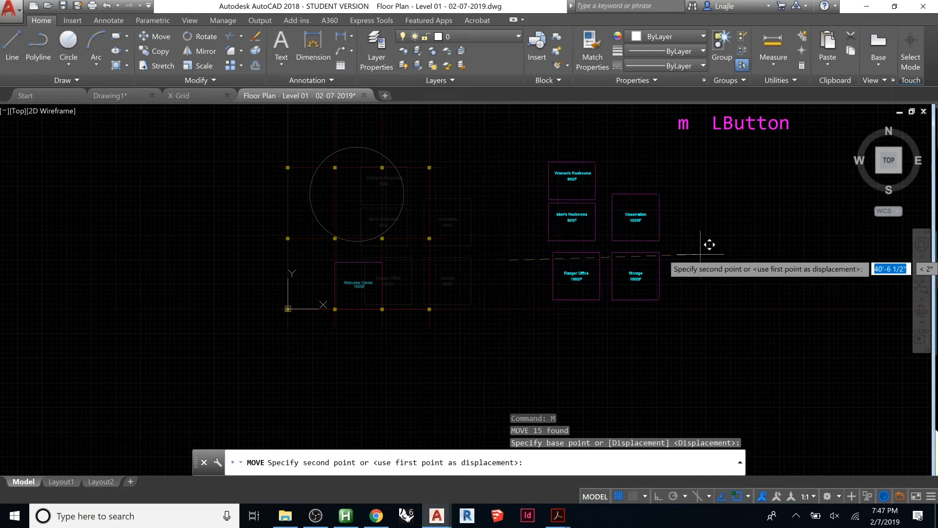
{"action": "key", "text": "F8"}
{"action": "left_click", "coordinate": [717, 245]}
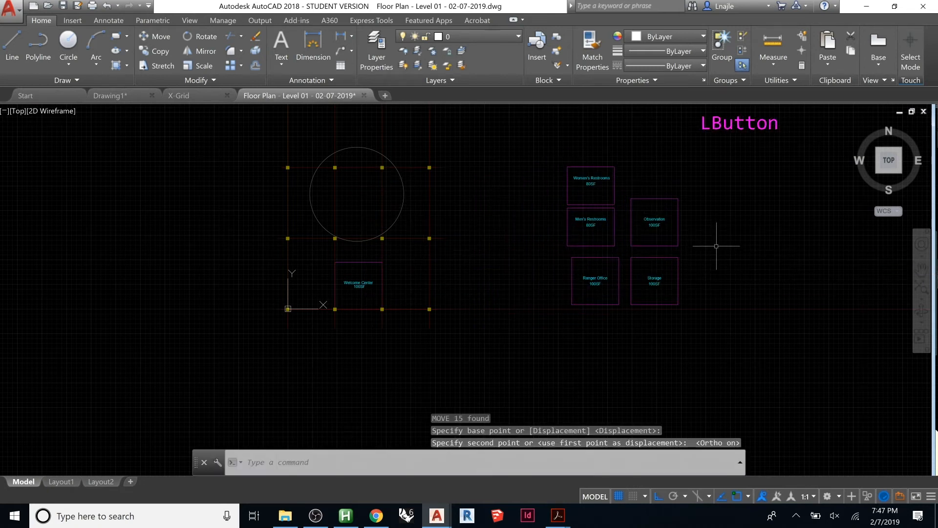
{"action": "key", "text": "Escape"}
{"action": "key", "text": "Escape"}
{"action": "key", "text": "Escape"}
Send the referenced column grid to the back of the draw order with DRAWORDER
{"action": "scroll", "coordinate": [333, 212], "scroll_direction": "up", "scroll_amount": 3}
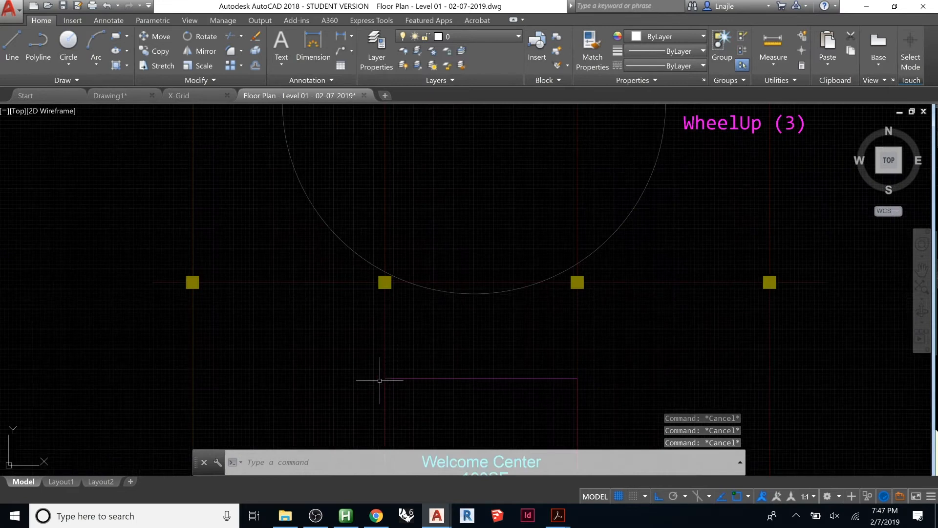
{"action": "left_click", "coordinate": [413, 332]}
{"action": "left_click", "coordinate": [370, 355]}
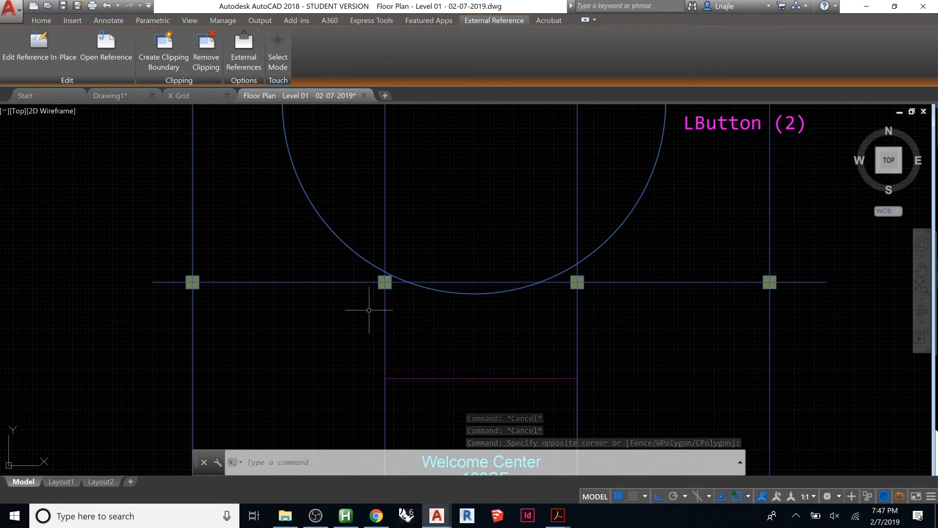
{"action": "type", "text": "d"}
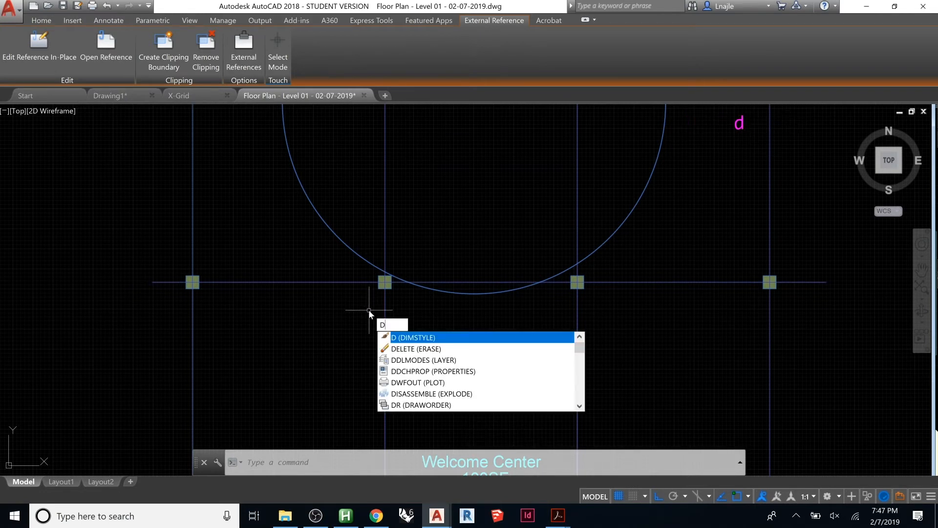
{"action": "type", "text": "r"}
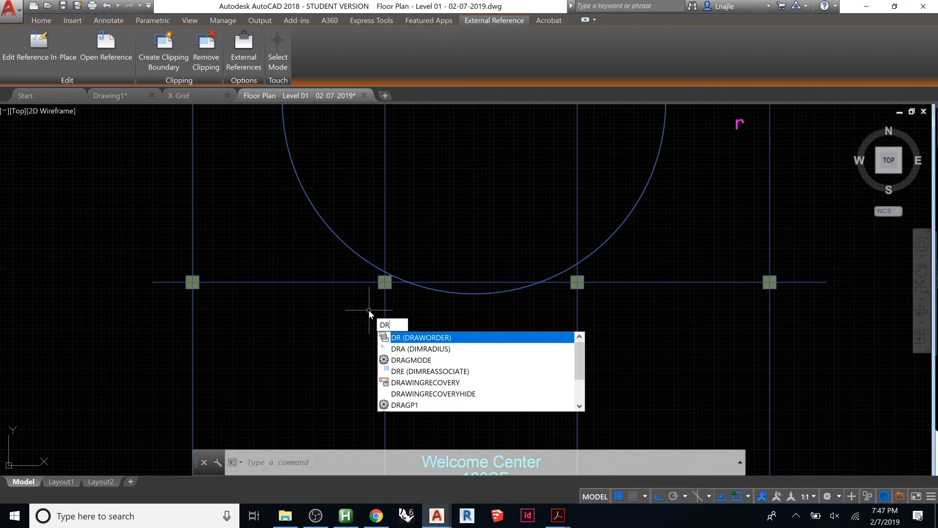
{"action": "left_click", "coordinate": [414, 338]}
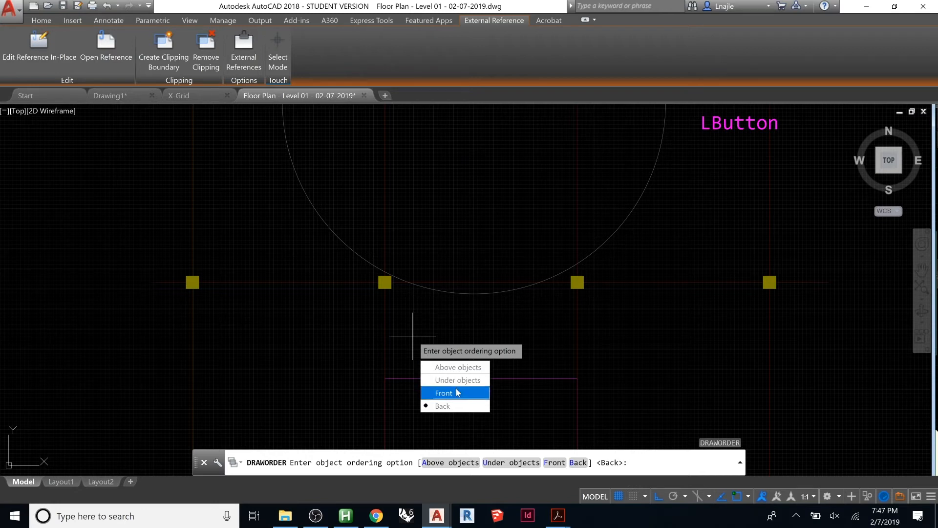
{"action": "left_click", "coordinate": [448, 407]}
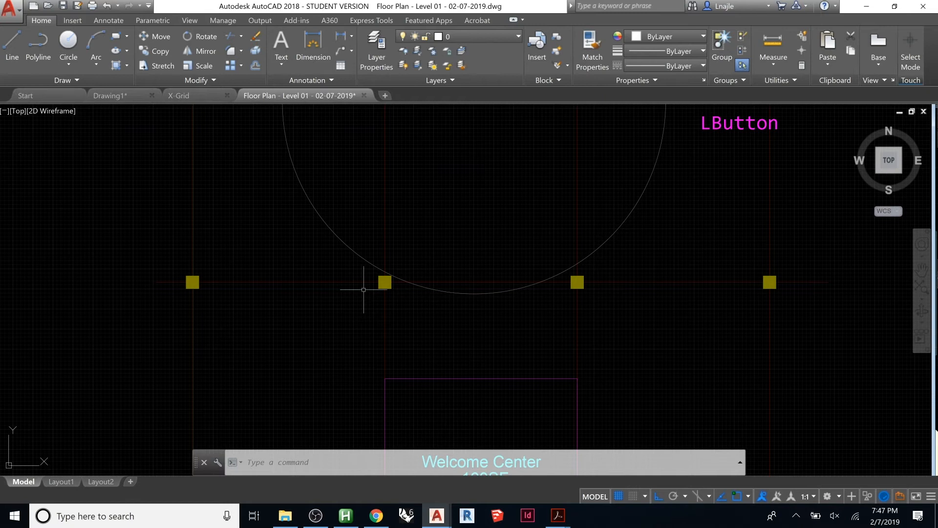
Move the Ranger Office room and its labels so its lower-right corner meets the Welcome Center's lower-left corner at the column
{"action": "scroll", "coordinate": [375, 240], "scroll_direction": "down", "scroll_amount": 2}
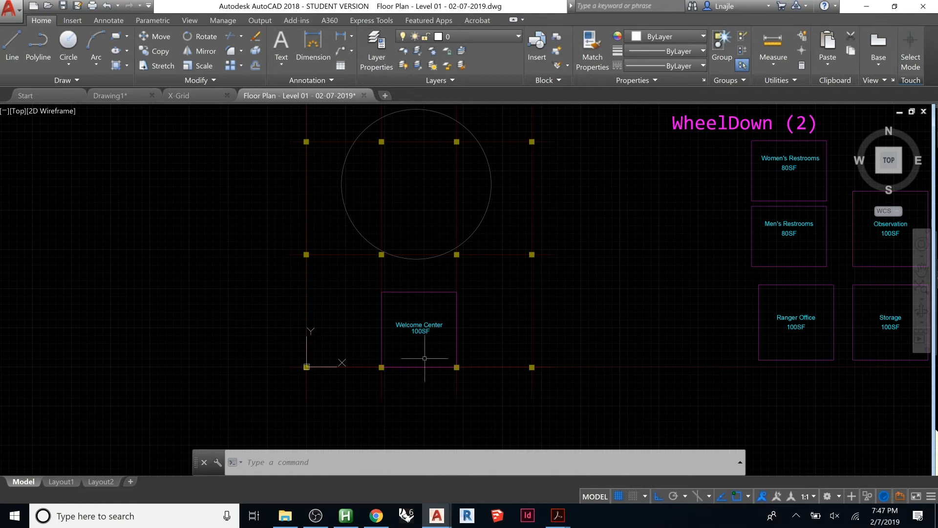
{"action": "scroll", "coordinate": [407, 378], "scroll_direction": "up", "scroll_amount": 2}
{"action": "scroll", "coordinate": [299, 381], "scroll_direction": "down", "scroll_amount": 2}
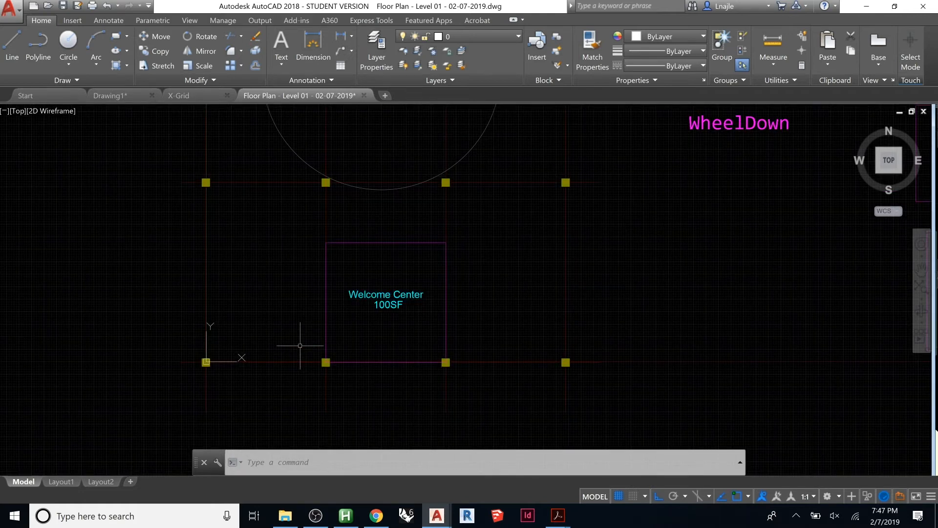
{"action": "scroll", "coordinate": [257, 305], "scroll_direction": "down", "scroll_amount": 2}
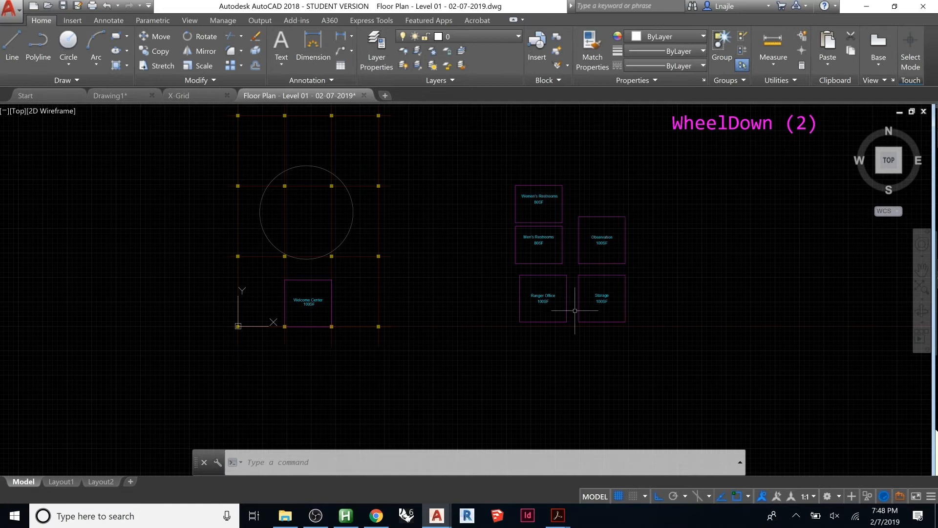
{"action": "left_click", "coordinate": [543, 295]}
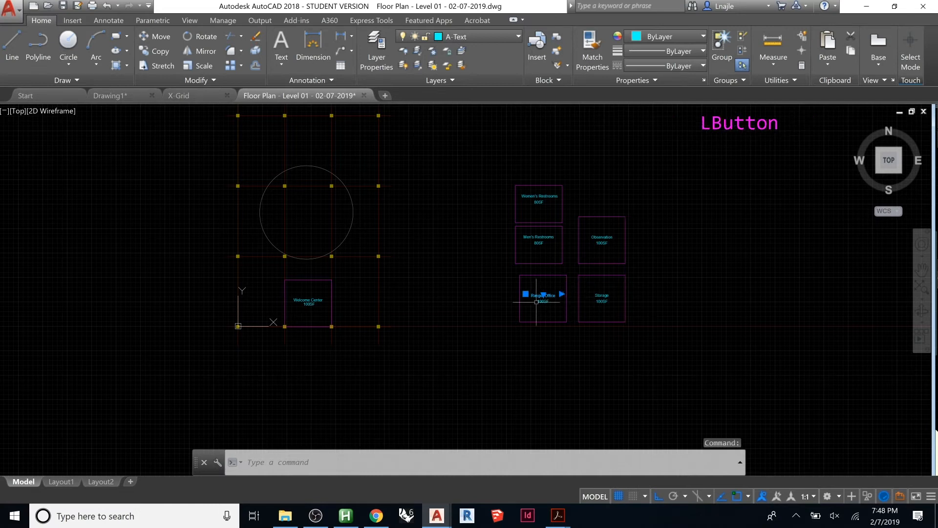
{"action": "left_click", "coordinate": [509, 269]}
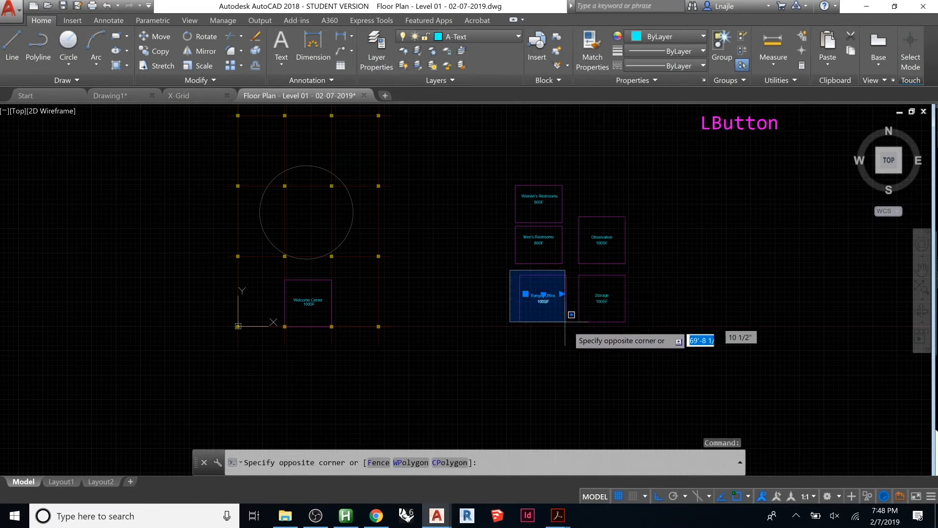
{"action": "left_click", "coordinate": [574, 329]}
{"action": "type", "text": "m"}
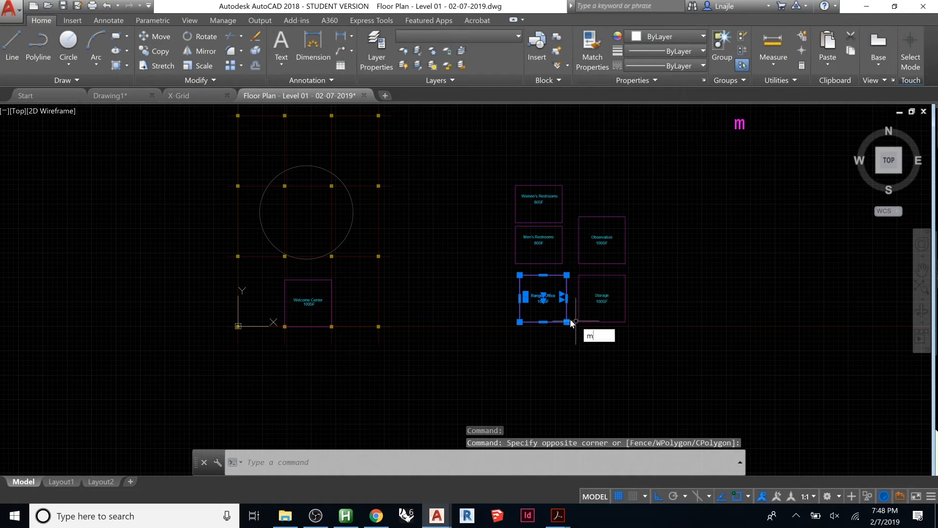
{"action": "key", "text": "Return"}
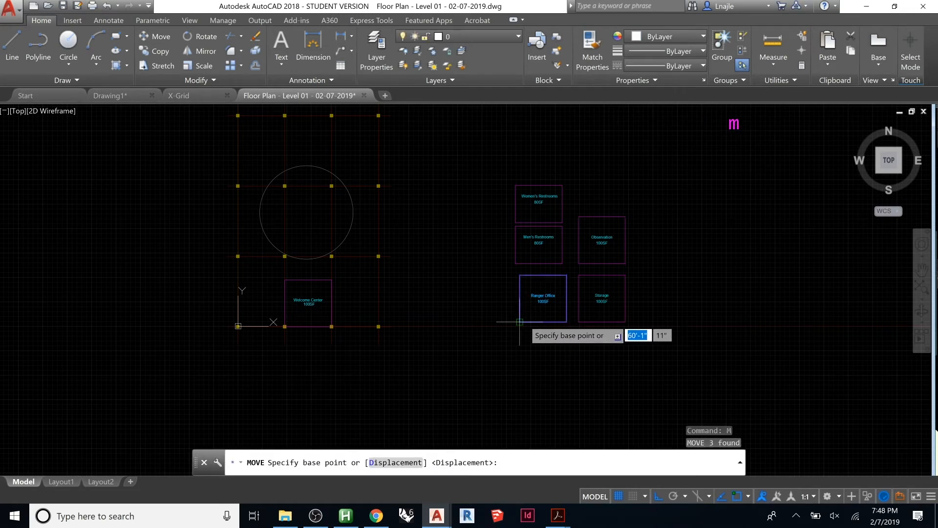
{"action": "left_click", "coordinate": [566, 321]}
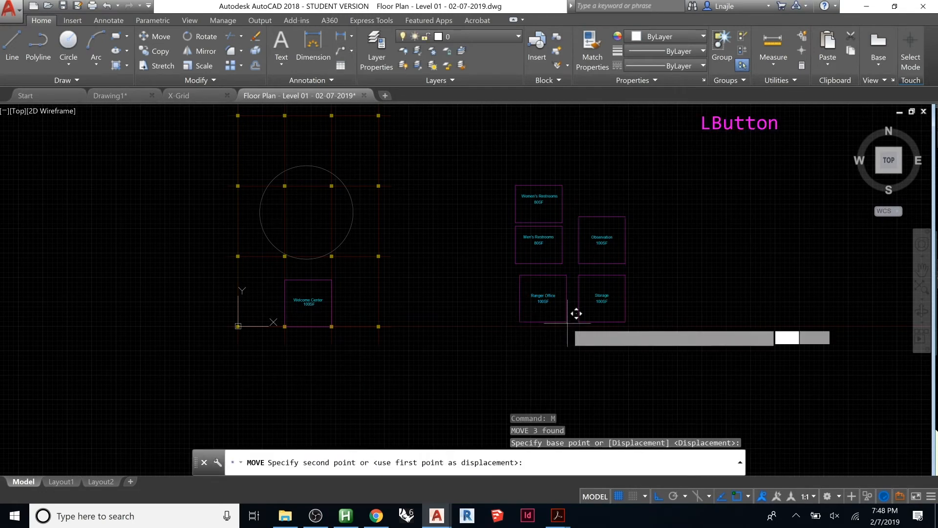
{"action": "scroll", "coordinate": [237, 310], "scroll_direction": "up", "scroll_amount": 3}
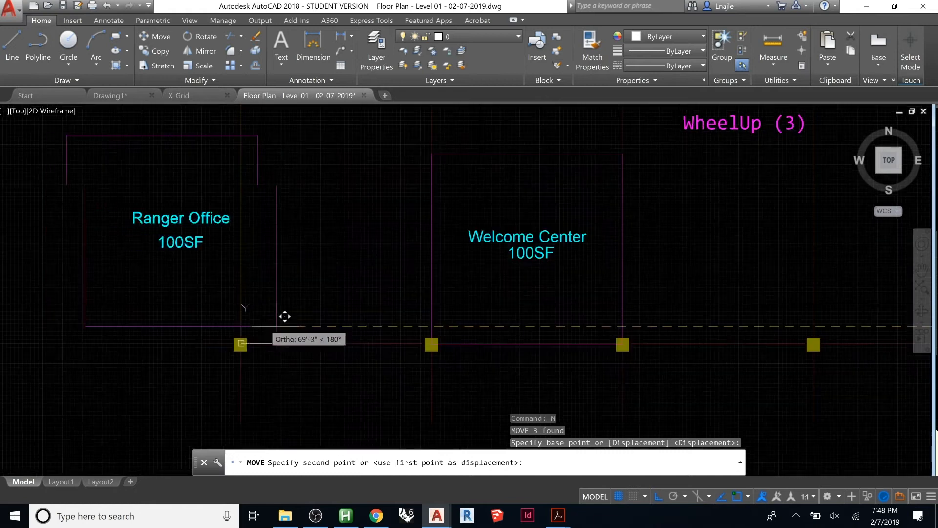
{"action": "left_click", "coordinate": [431, 326]}
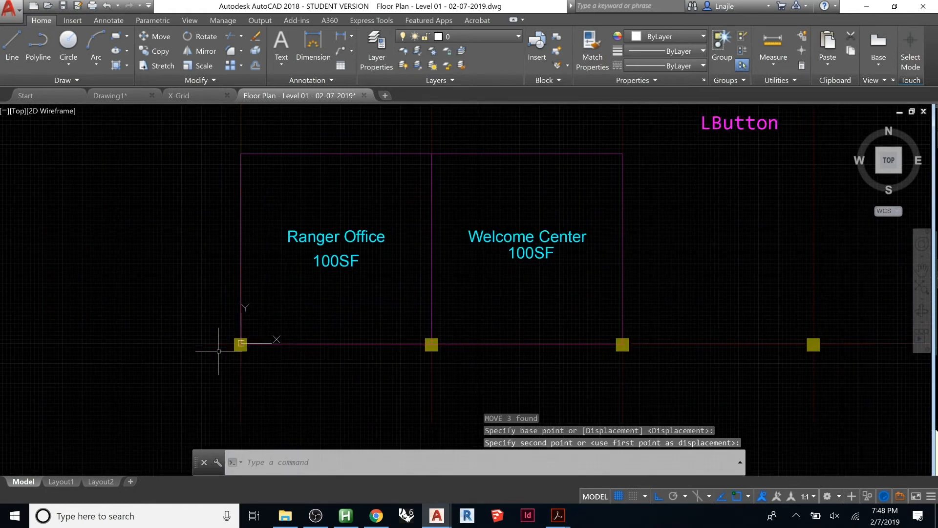
Stretch the upper edge of the Observation room upward by 20'
{"action": "scroll", "coordinate": [204, 350], "scroll_direction": "down", "scroll_amount": 2}
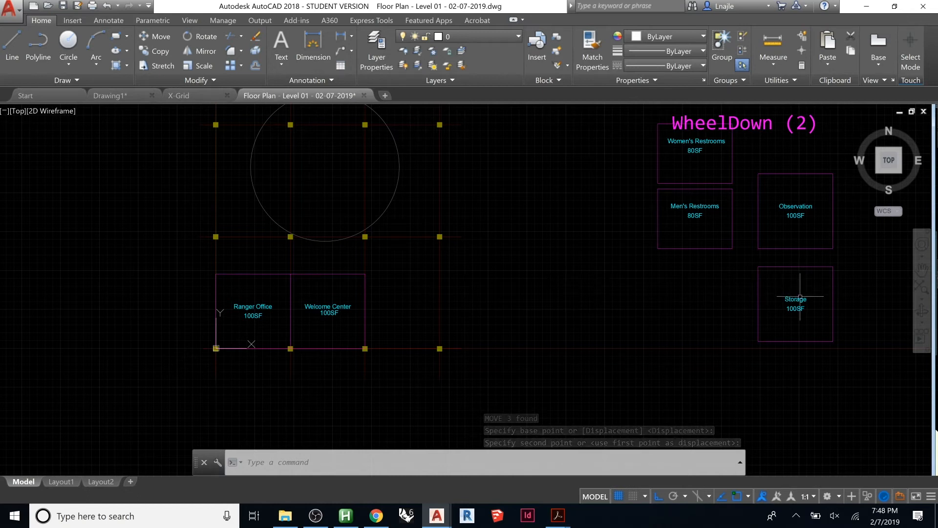
{"action": "middle_click_drag", "start_coordinate": [752, 249], "coordinate": [684, 302]}
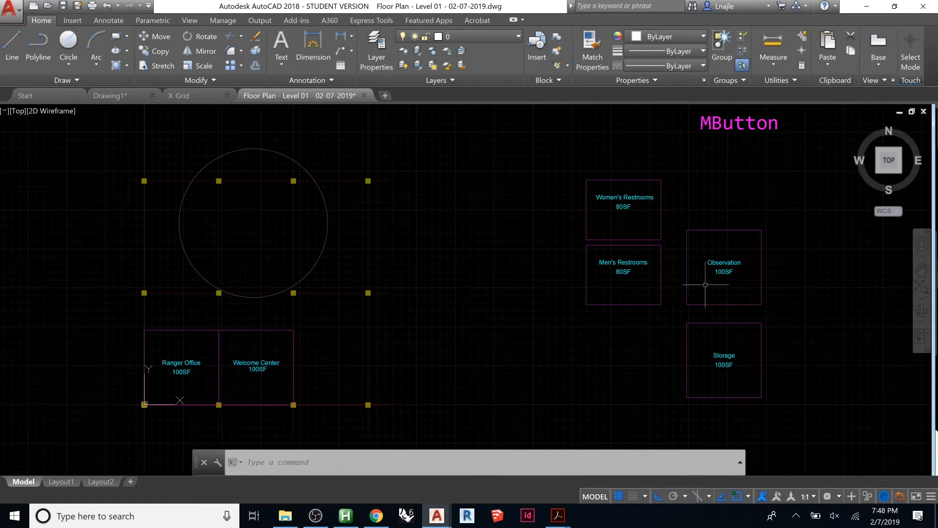
{"action": "left_click", "coordinate": [724, 230]}
{"action": "left_click", "coordinate": [724, 230]}
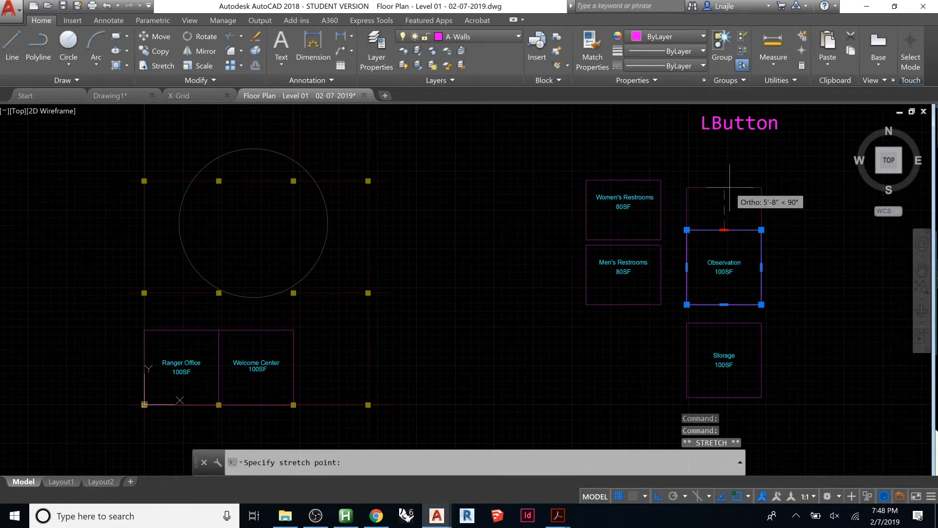
{"action": "type", "text": "20'"}
{"action": "key", "text": "Return"}
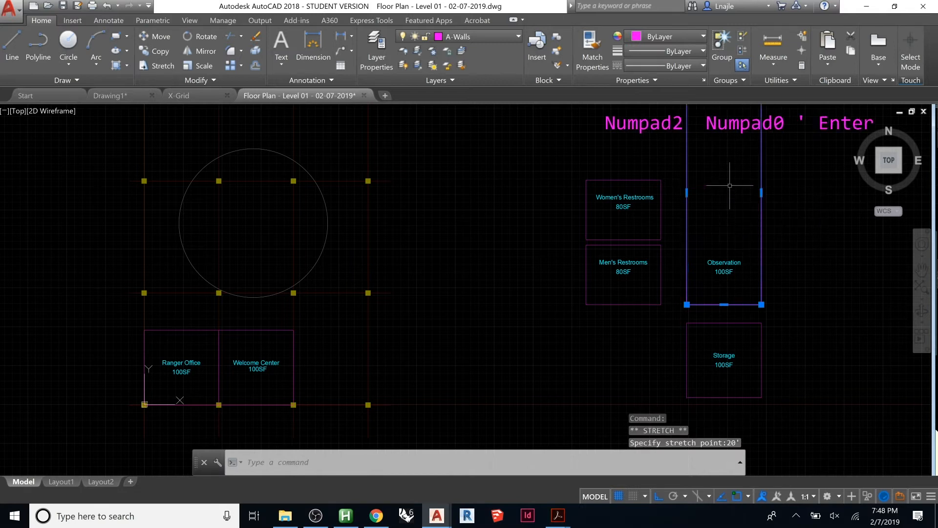
{"action": "key", "text": "Escape"}
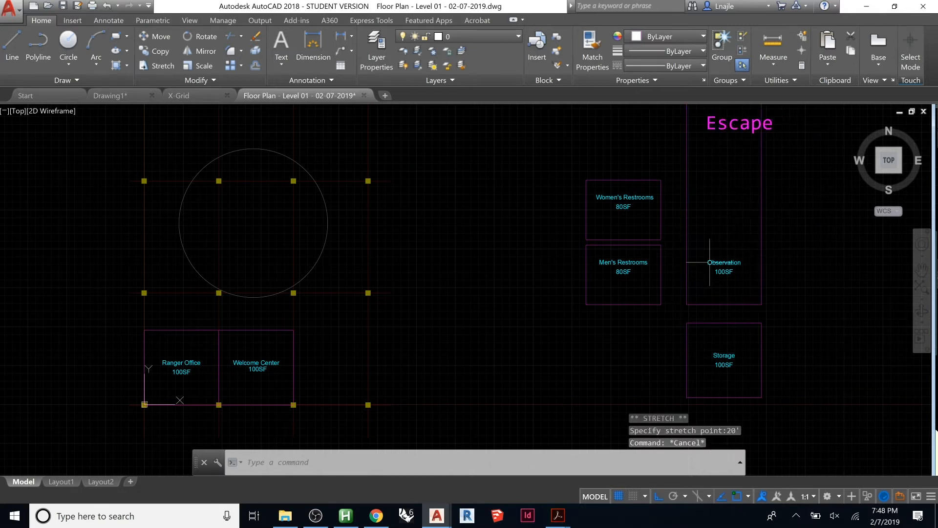
In the X-Grid drawing, draw a diagonal polyline across the circle, descending from upper left to the column at lower right
{"action": "scroll", "coordinate": [566, 360], "scroll_direction": "down", "scroll_amount": 2}
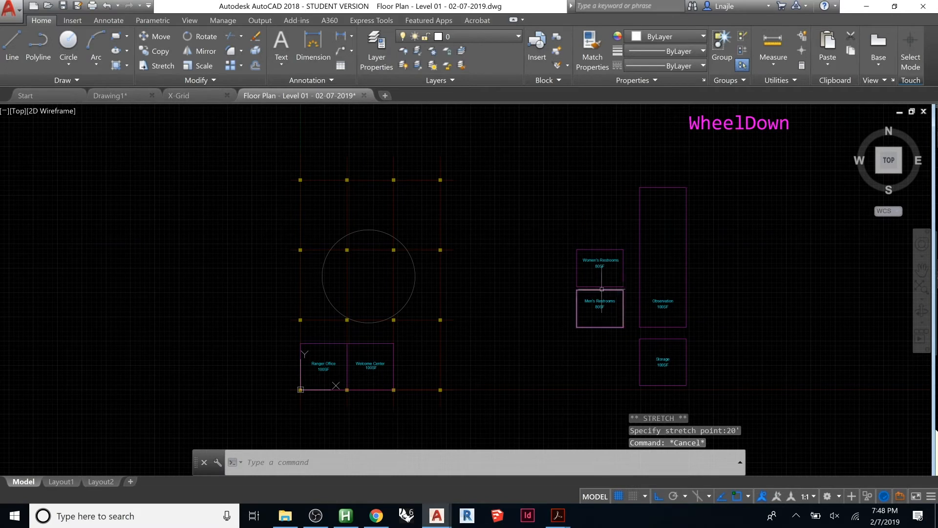
{"action": "left_click", "coordinate": [186, 95]}
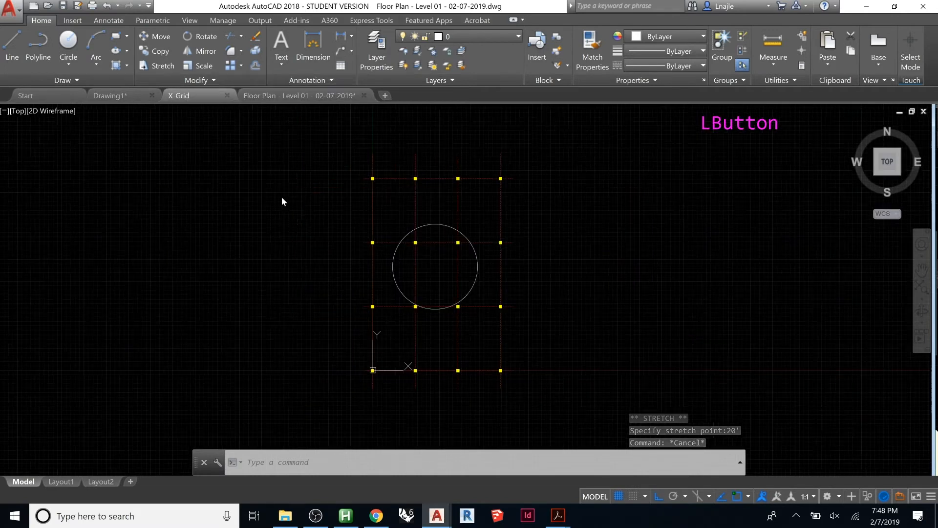
{"action": "left_click", "coordinate": [426, 231]}
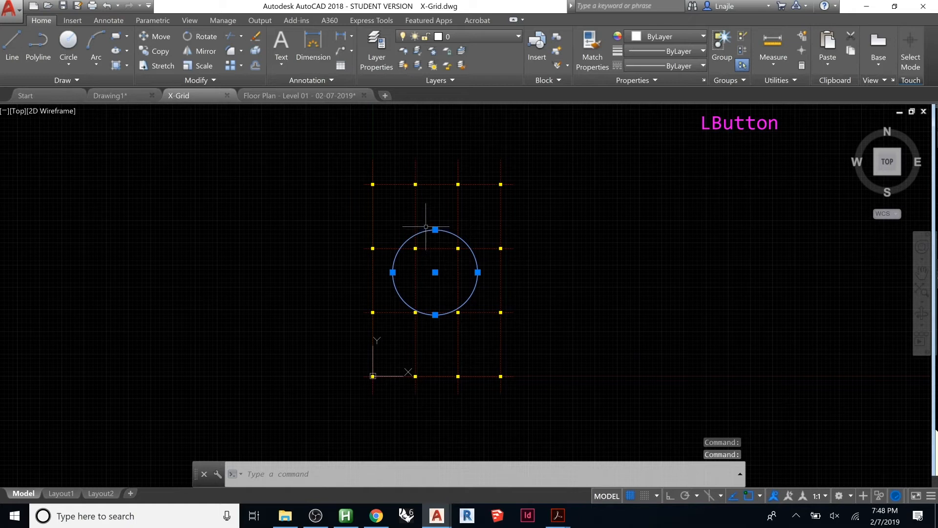
{"action": "type", "text": "pl"}
{"action": "key", "text": "Return"}
{"action": "left_click", "coordinate": [383, 223]}
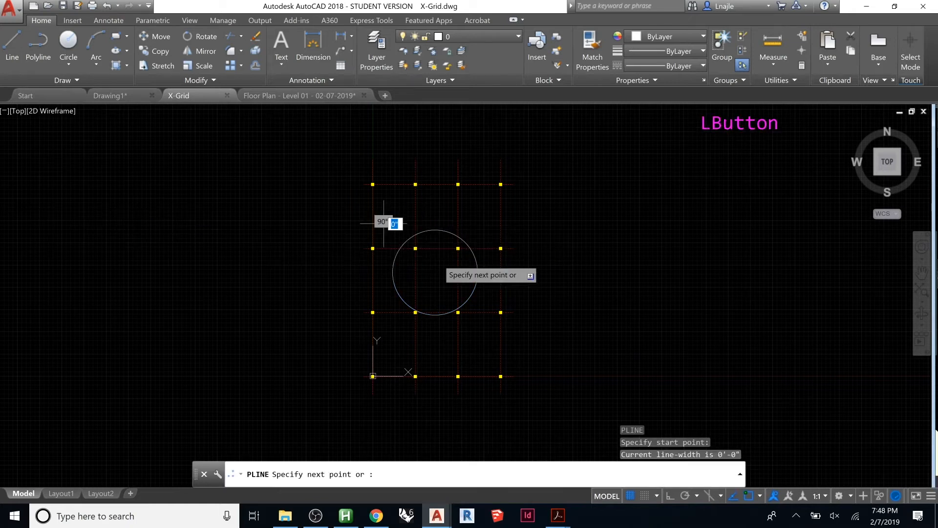
{"action": "left_click", "coordinate": [500, 311]}
{"action": "key", "text": "Return"}
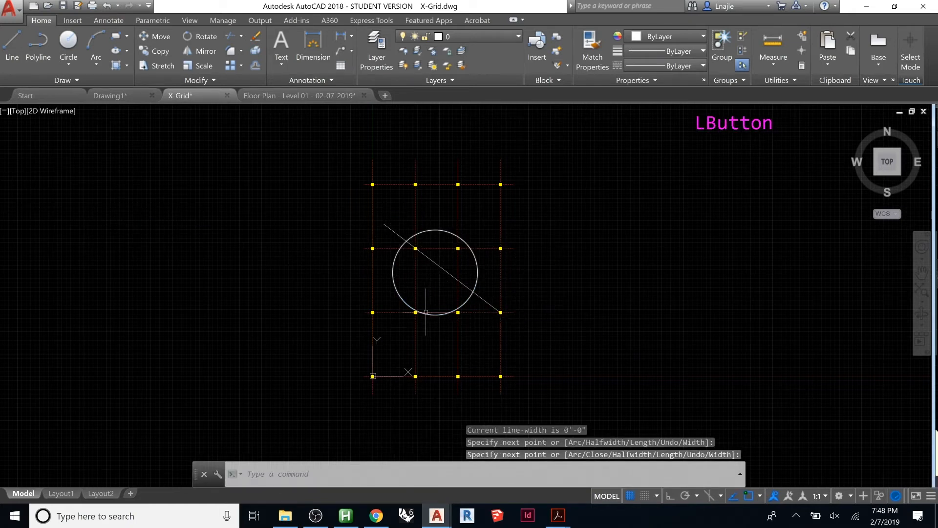
Draw a second diagonal polyline across the circle, rising from lower left to upper right, and save the X-Grid drawing
{"action": "key", "text": "Return"}
{"action": "left_click", "coordinate": [392, 321]}
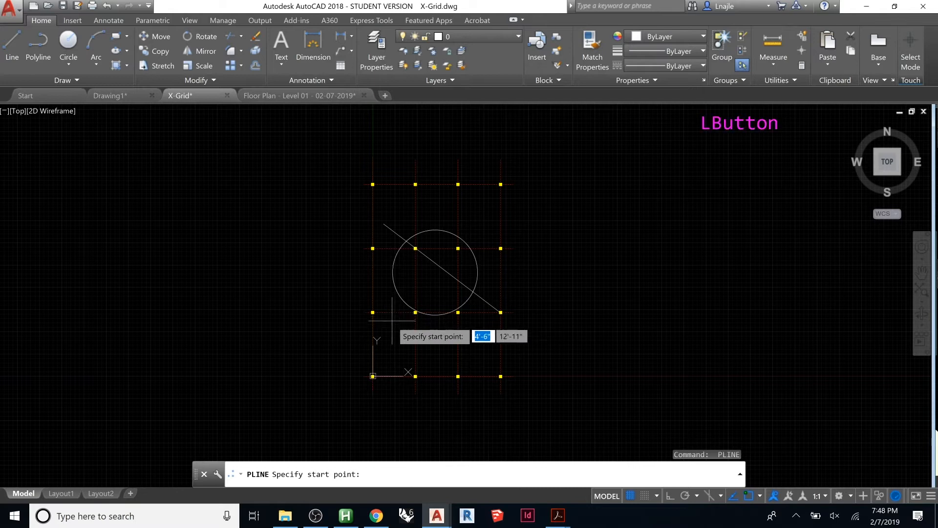
{"action": "left_click", "coordinate": [492, 221]}
{"action": "key", "text": "Return"}
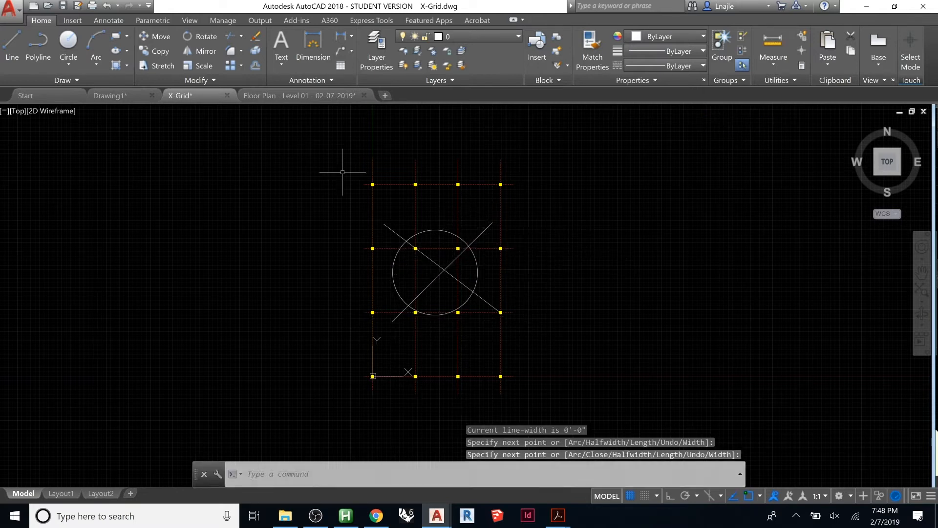
{"action": "left_click", "coordinate": [63, 7]}
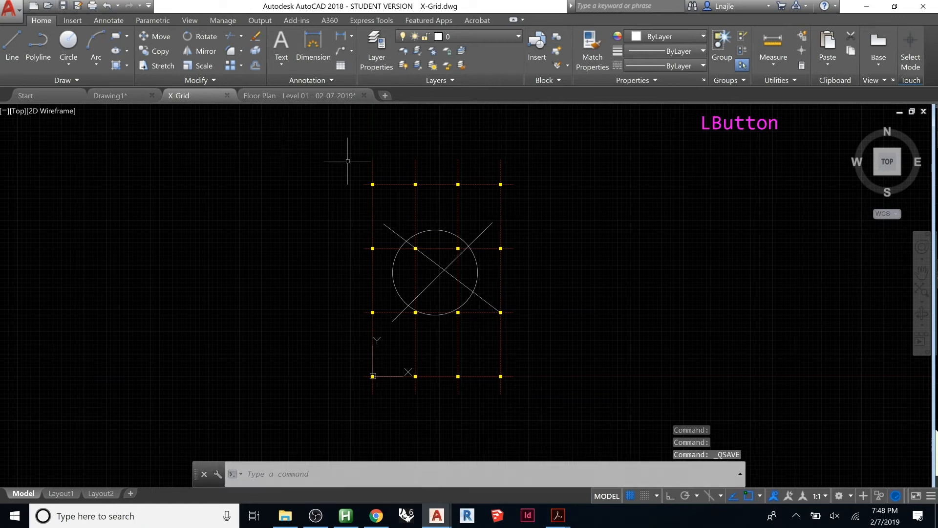
In the X-Grid drawing, move the descending diagonal polyline a short distance down and to the left
{"action": "mouse_move", "coordinate": [195, 95]}
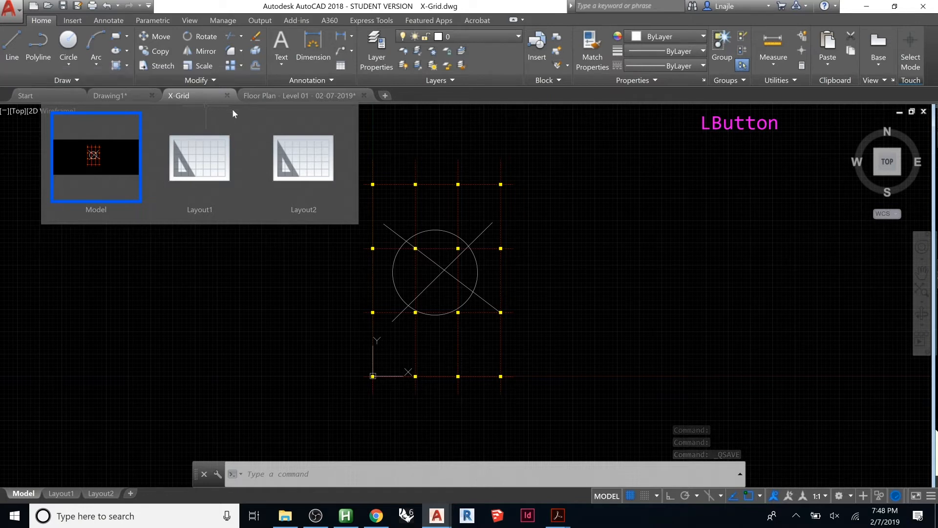
{"action": "left_click", "coordinate": [427, 259]}
{"action": "type", "text": "m"}
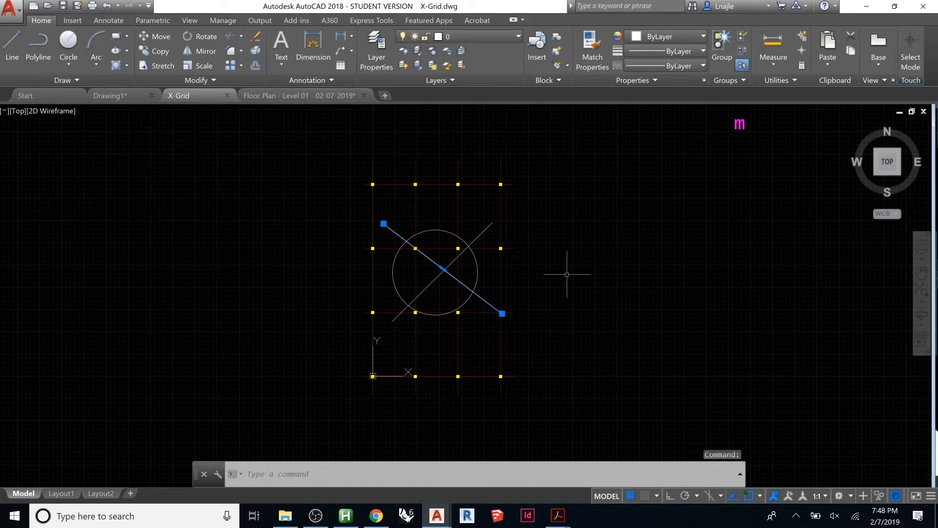
{"action": "key", "text": "space"}
{"action": "left_click", "coordinate": [643, 259]}
{"action": "left_click", "coordinate": [638, 266]}
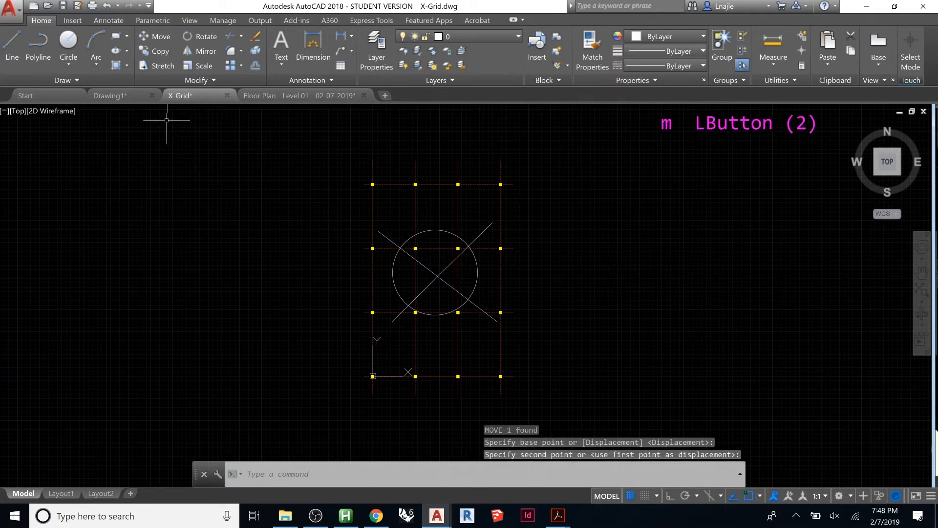
{"action": "mouse_move", "coordinate": [189, 98]}
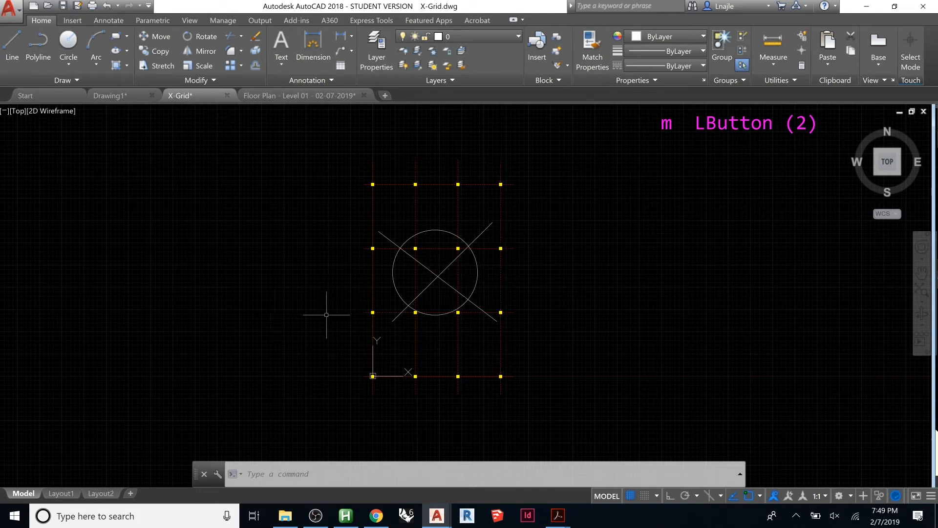
Save the X-Grid drawing and reload its reference in the Level 01 floor plan
{"action": "key", "text": "ctrl+s"}
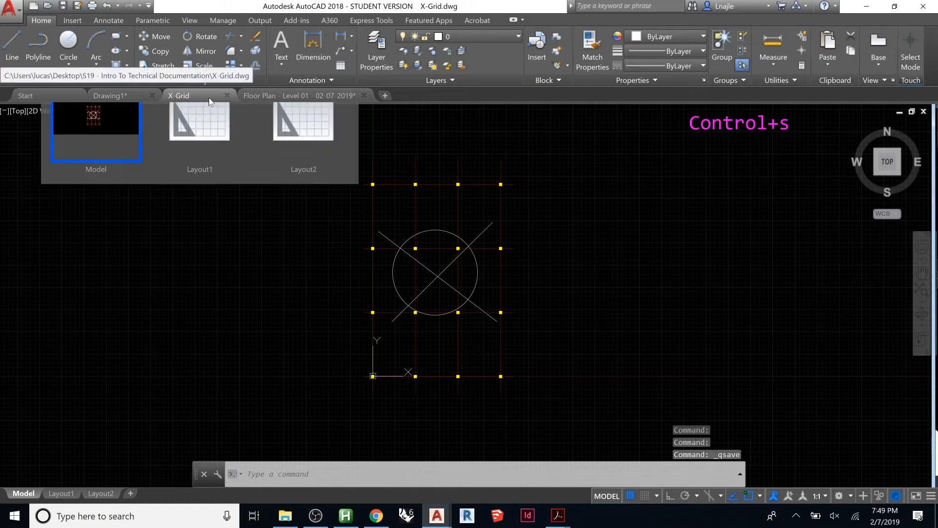
{"action": "left_click", "coordinate": [278, 92]}
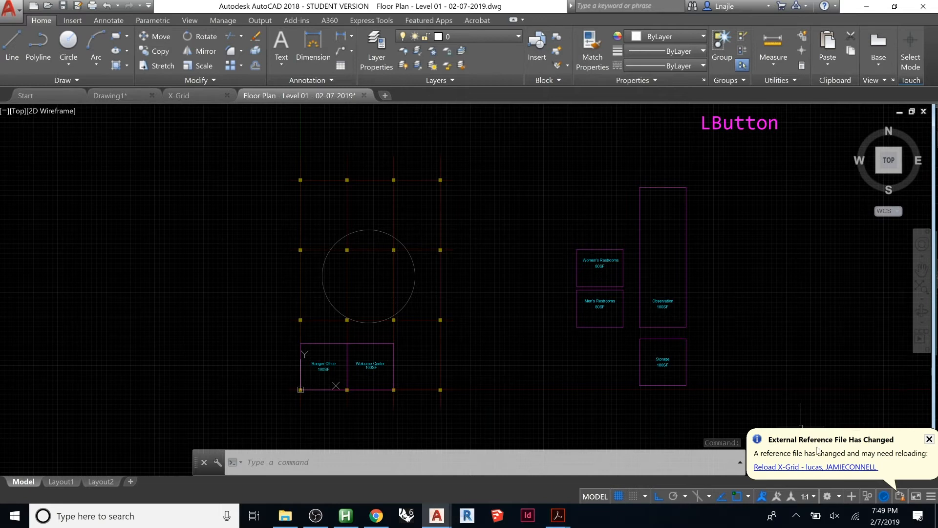
{"action": "left_click", "coordinate": [804, 467]}
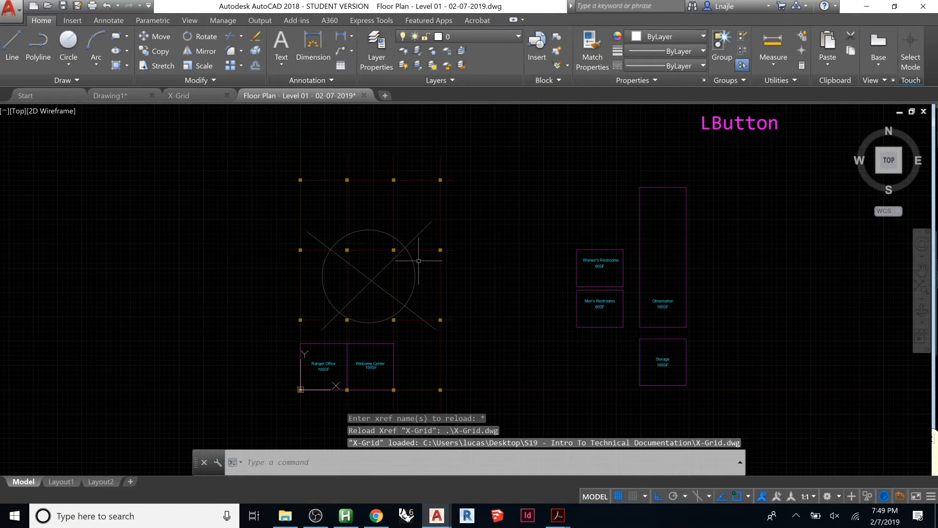
Open the floor plan's external references list and view the options offered for the X-Grid reference
{"action": "type", "text": "xref"}
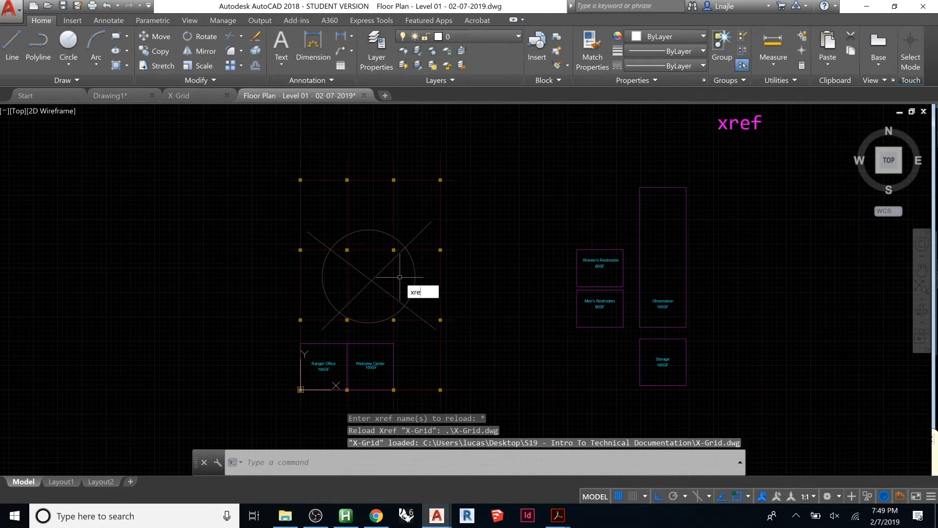
{"action": "key", "text": "Return"}
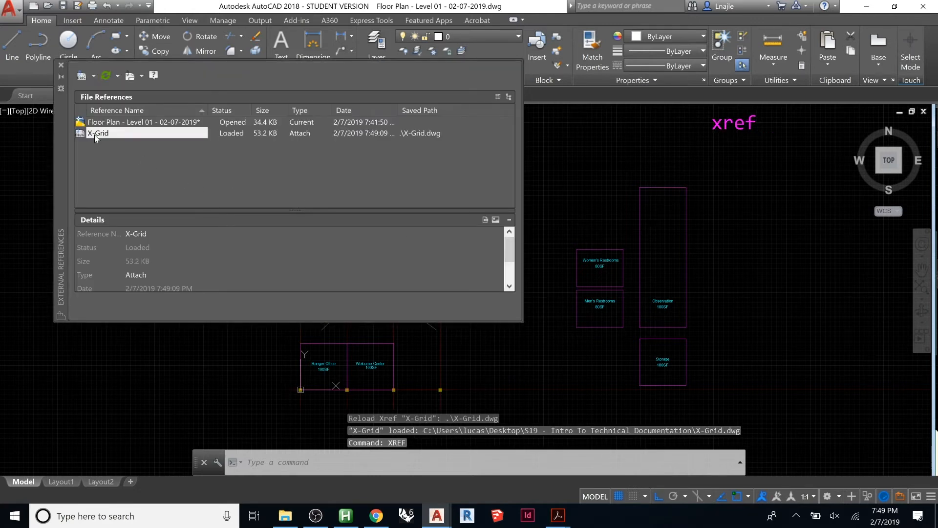
{"action": "right_click", "coordinate": [119, 134]}
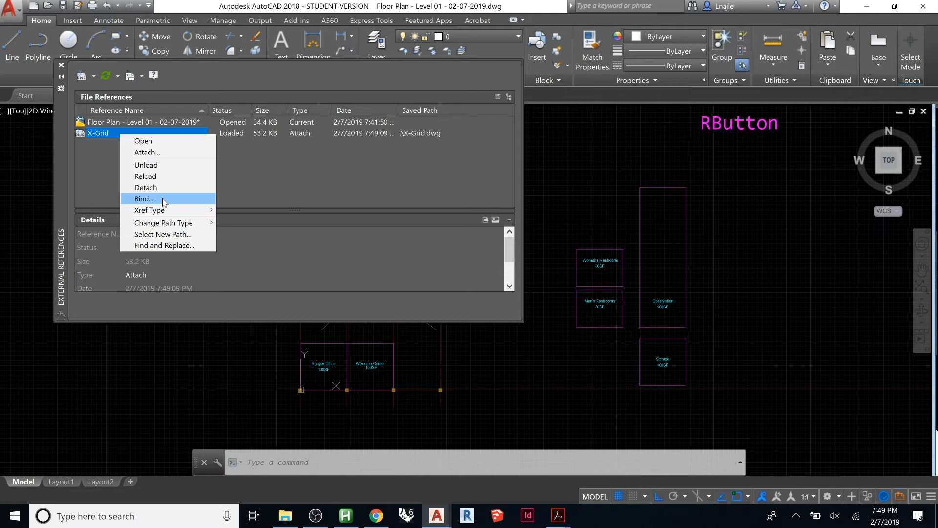
{"action": "key", "text": "Escape"}
Switch to File Explorer and locate the X-Grid and Floor Plan - Level 01 - 02-07-2019 drawings in the project folder
{"action": "left_click", "coordinate": [285, 515]}
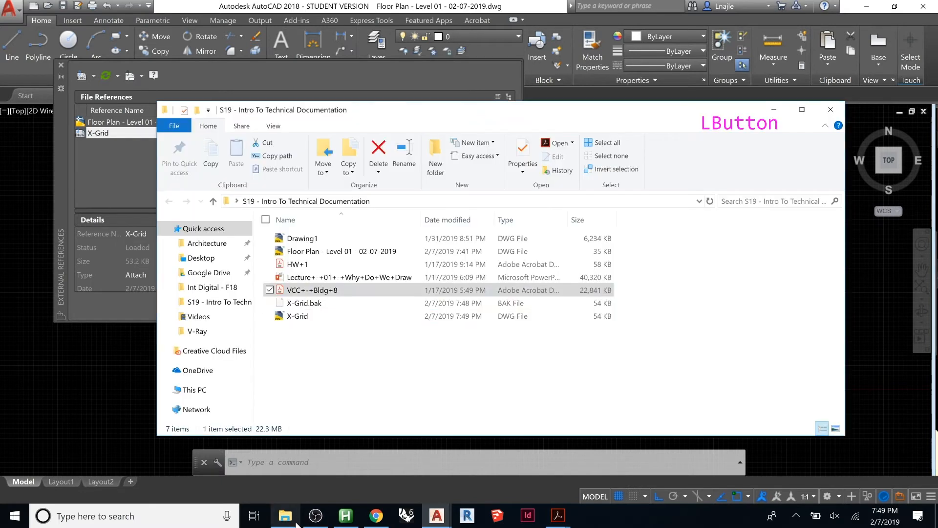
{"action": "left_click", "coordinate": [305, 318]}
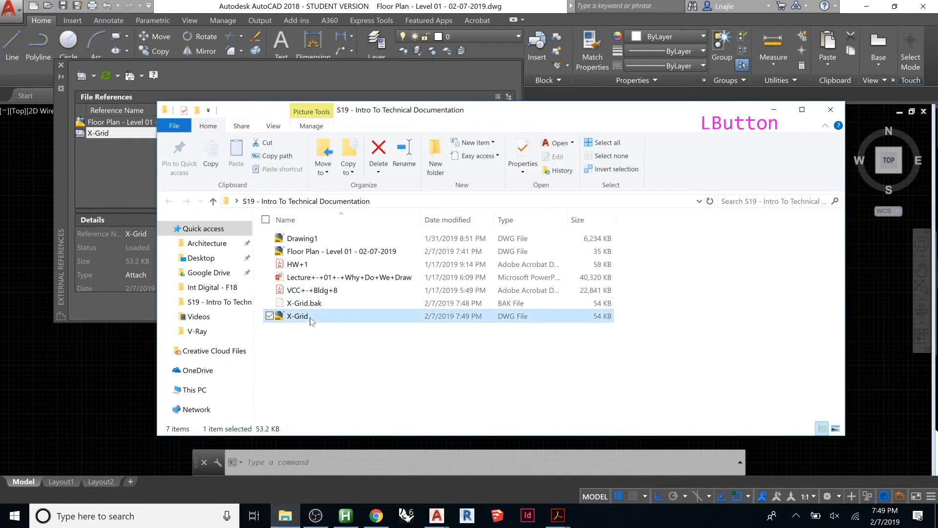
{"action": "left_click", "coordinate": [321, 253]}
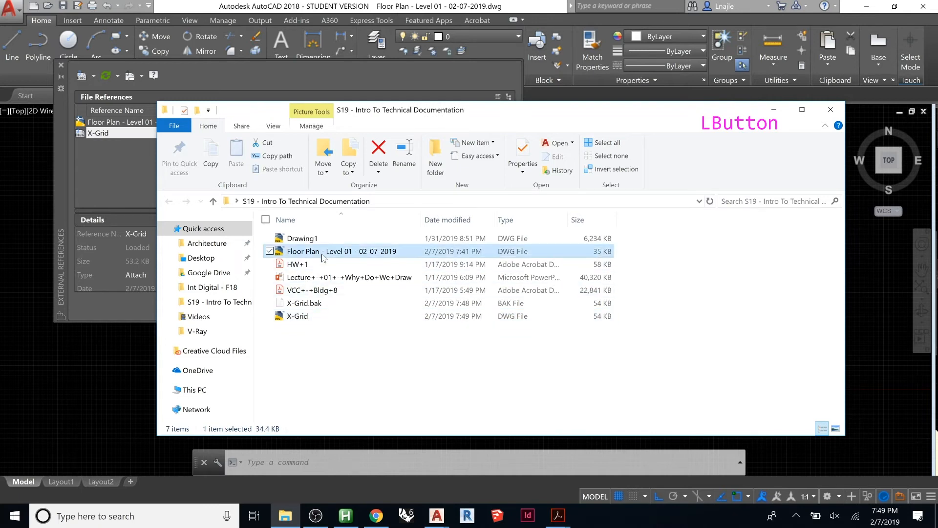
{"action": "left_click", "coordinate": [325, 317]}
{"action": "left_click", "coordinate": [346, 253]}
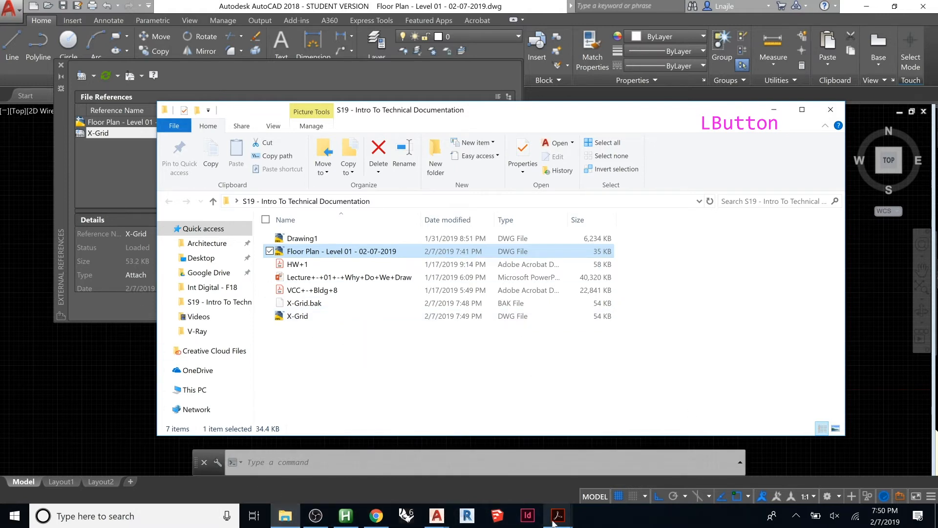
Switch back to AutoCAD's X-Grid drawing and enlarge the External References palette to view the complete file details
{"action": "mouse_move", "coordinate": [436, 515]}
{"action": "left_click", "coordinate": [444, 476]}
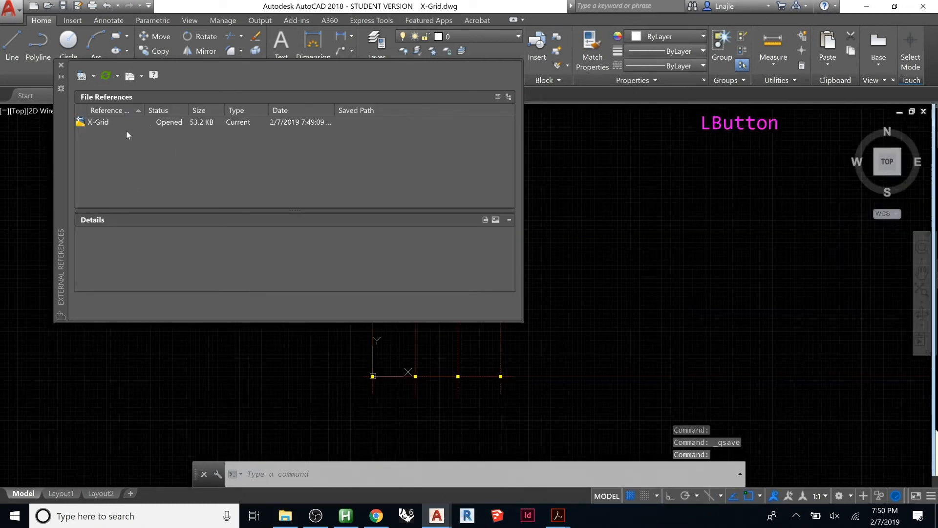
{"action": "left_click", "coordinate": [96, 123]}
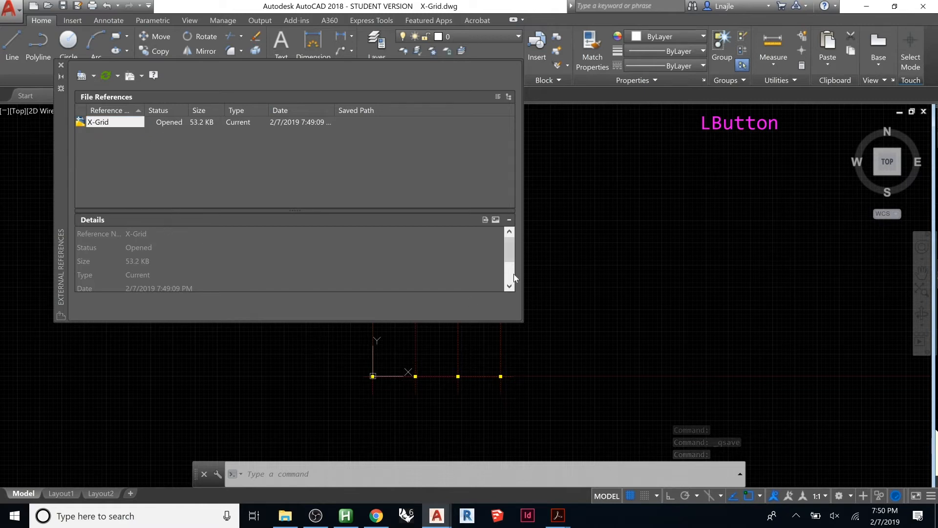
{"action": "left_click_drag", "start_coordinate": [494, 321], "coordinate": [489, 432]}
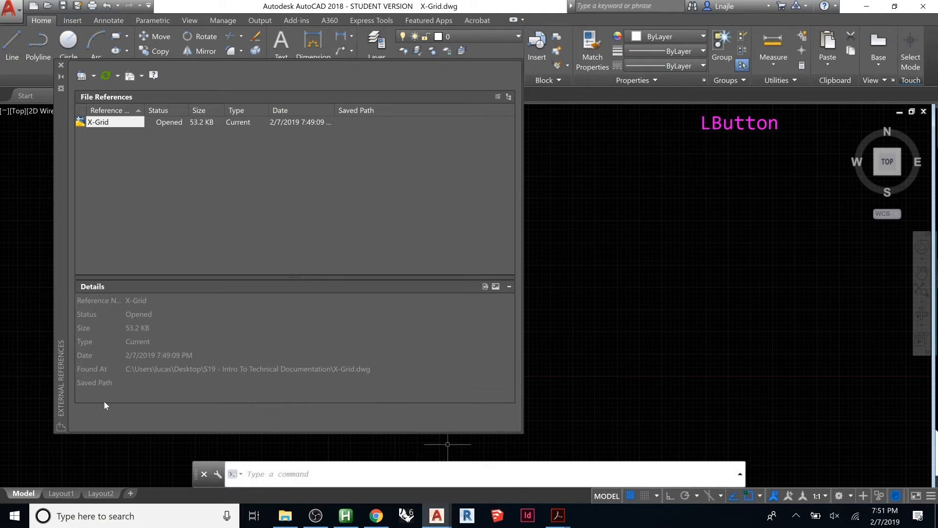
Check which reference options are offered for the current X-Grid drawing in its own file references list
{"action": "right_click", "coordinate": [121, 123]}
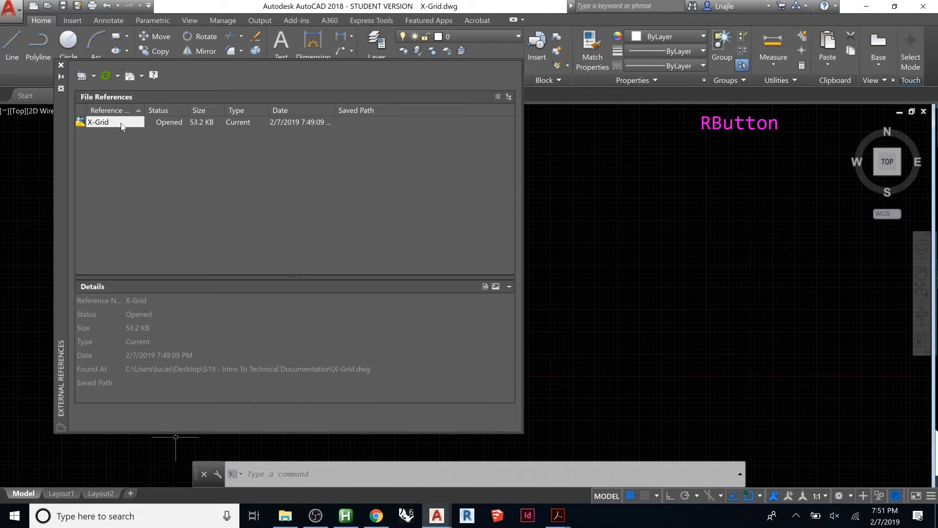
{"action": "right_click", "coordinate": [145, 126]}
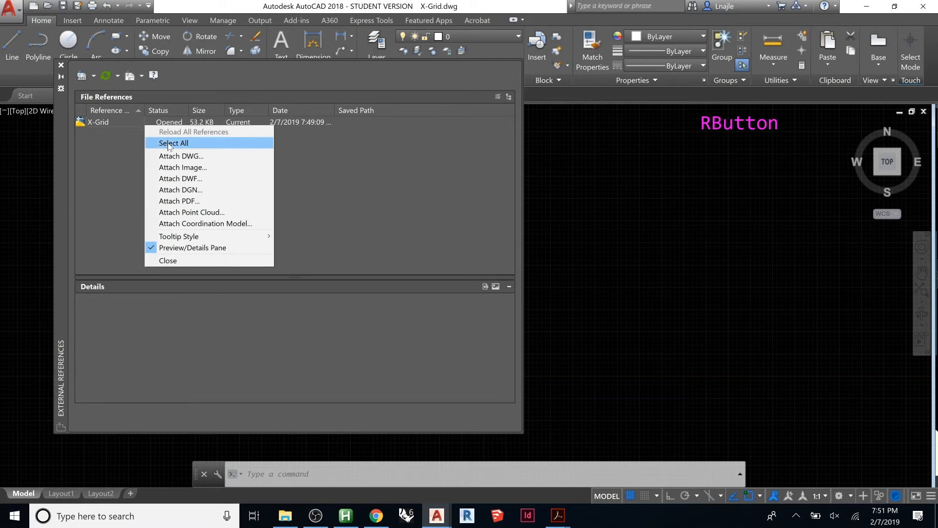
{"action": "left_click", "coordinate": [116, 123]}
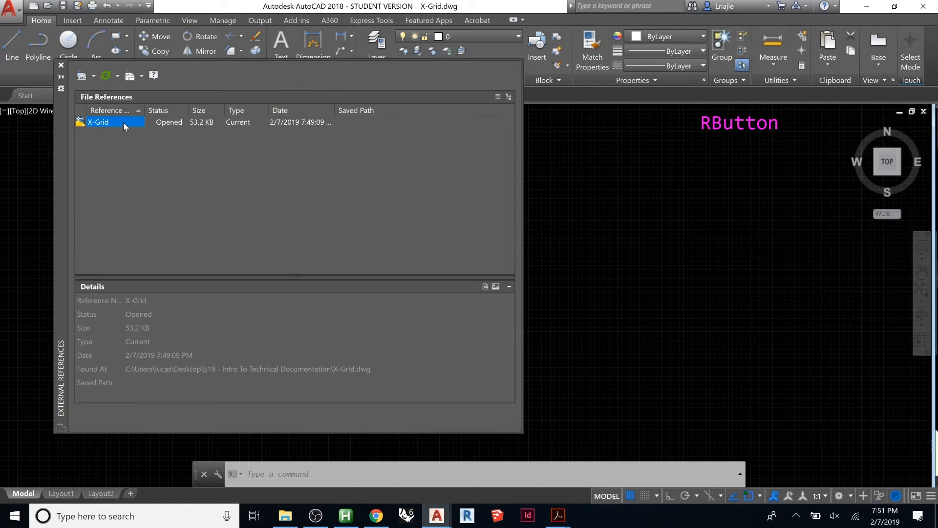
{"action": "left_click", "coordinate": [123, 122]}
{"action": "left_click", "coordinate": [167, 123]}
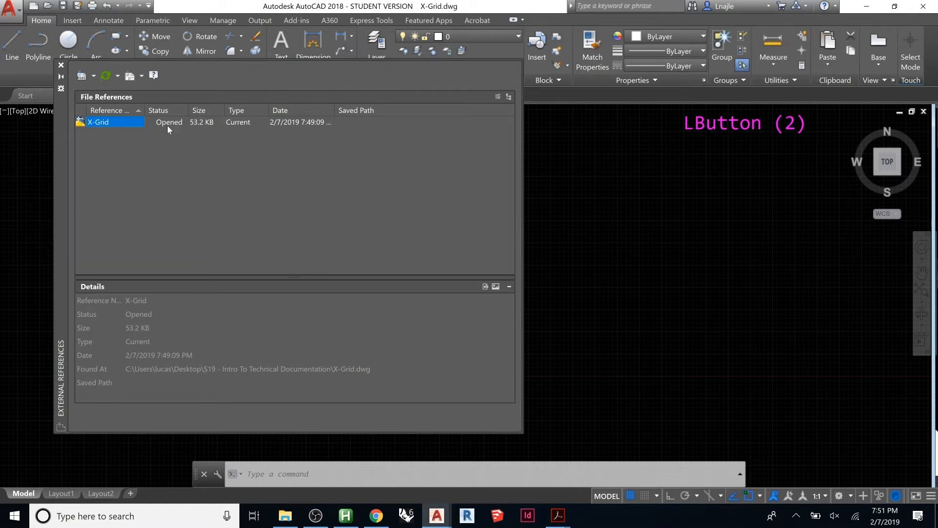
{"action": "right_click", "coordinate": [165, 126]}
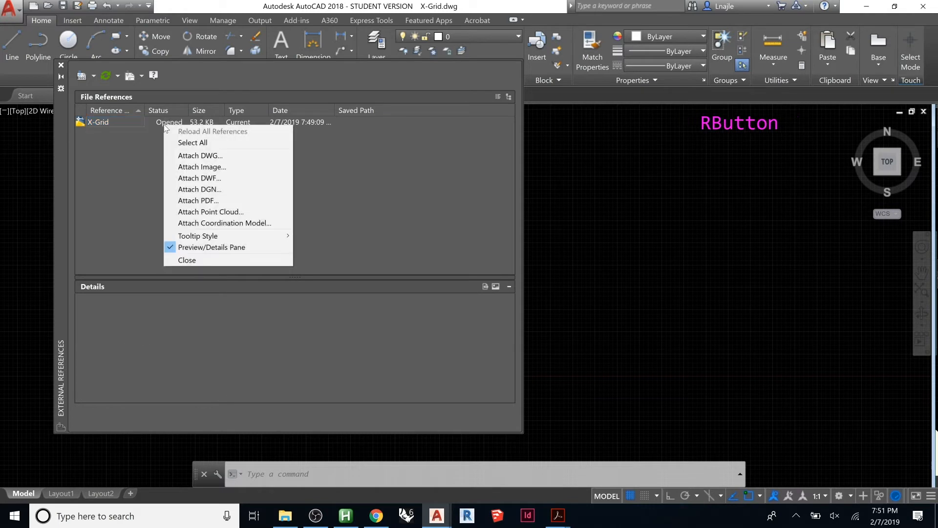
{"action": "left_click", "coordinate": [119, 122]}
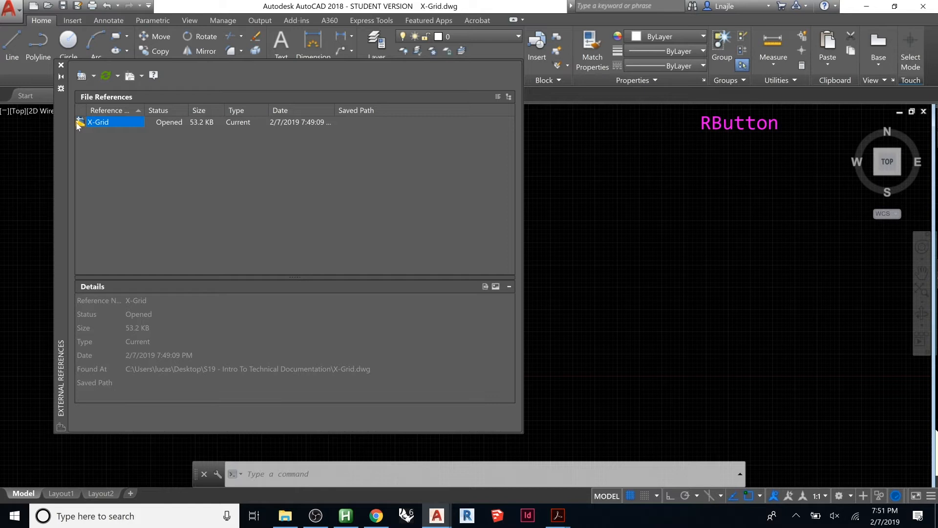
Examine the Type and Found At details of the X-Grid file, and close the External References palette
{"action": "left_click", "coordinate": [150, 341]}
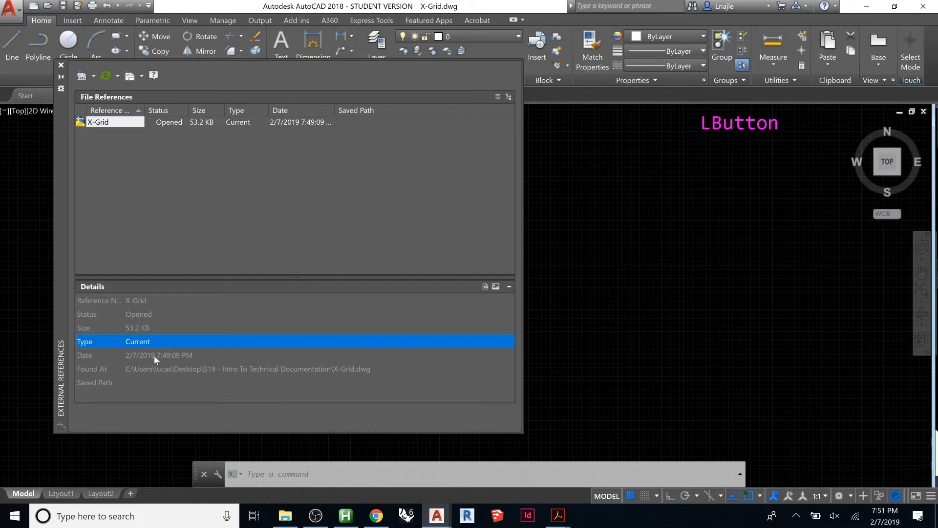
{"action": "left_click", "coordinate": [155, 370]}
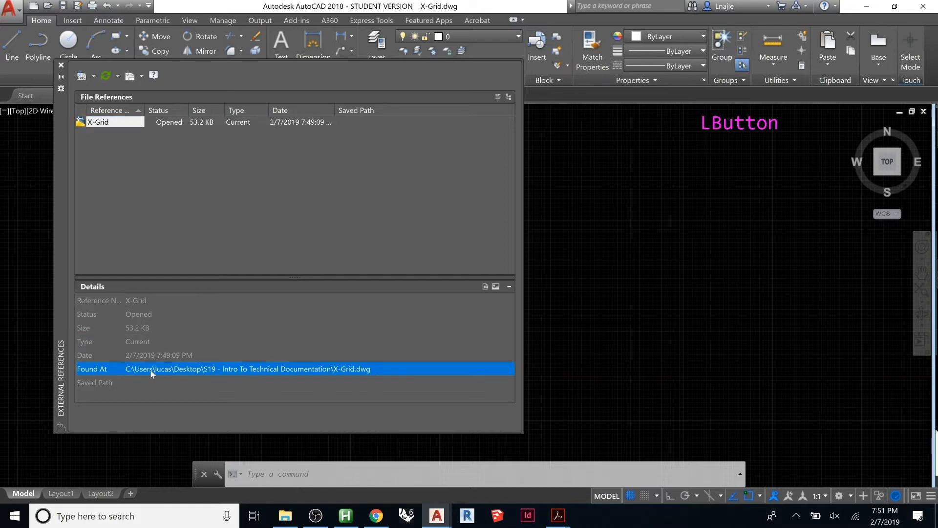
{"action": "left_click", "coordinate": [495, 371]}
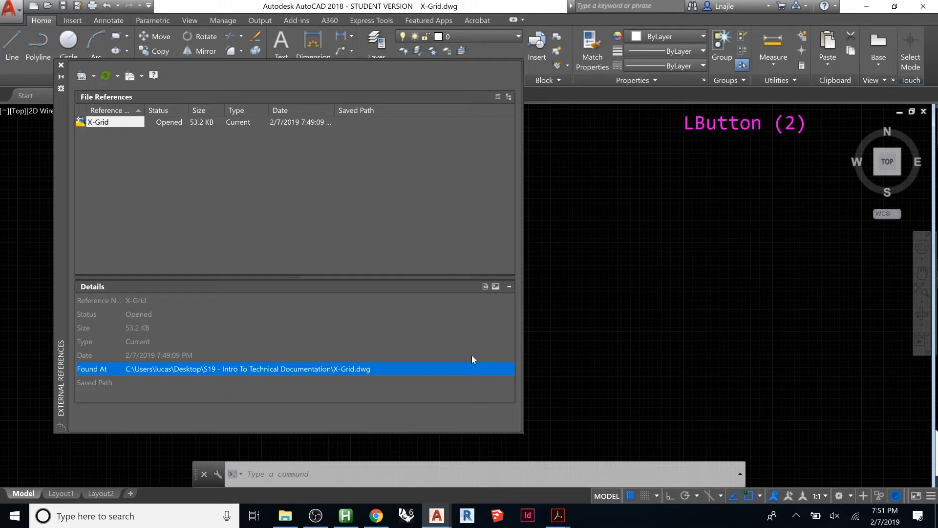
{"action": "left_click", "coordinate": [61, 65]}
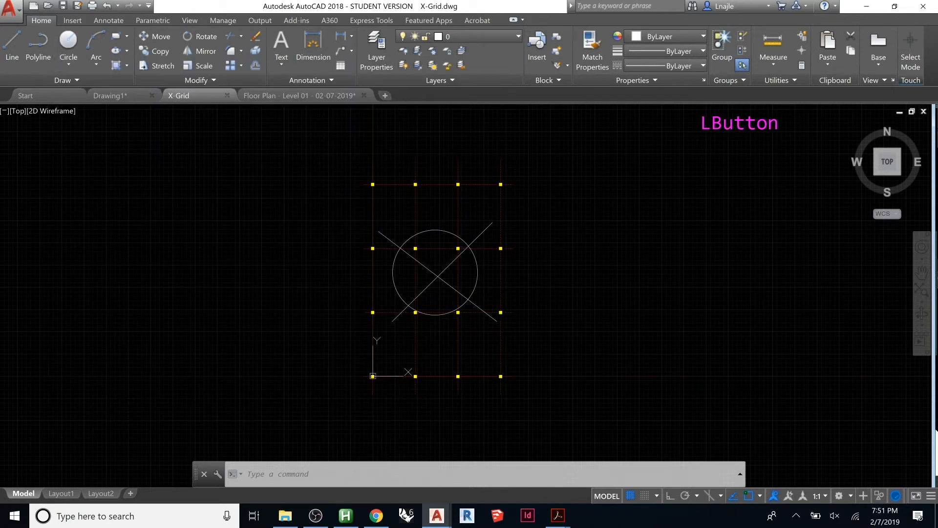
Return to the Level 01 floor plan, review the unload, reload, detach and path options for the X-Grid reference, and close the palette
{"action": "left_click", "coordinate": [306, 97]}
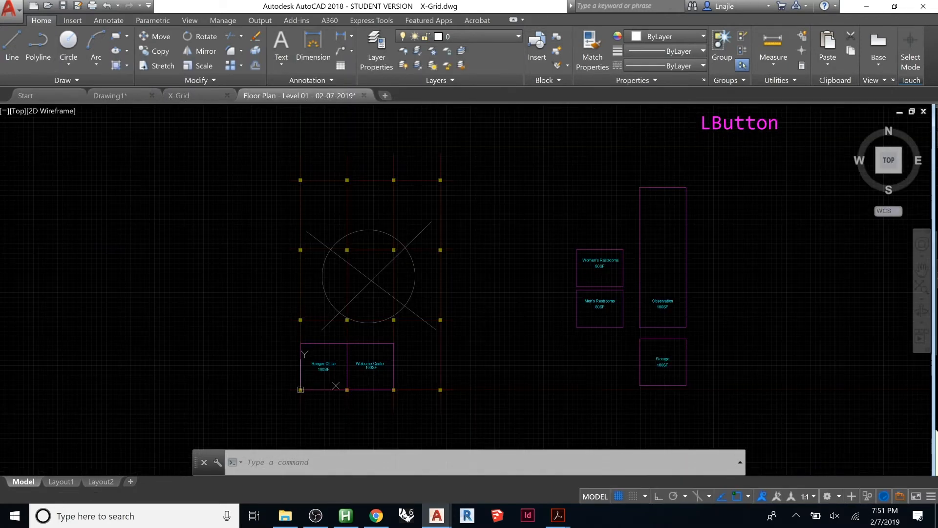
{"action": "type", "text": "xref"}
{"action": "key", "text": "Return"}
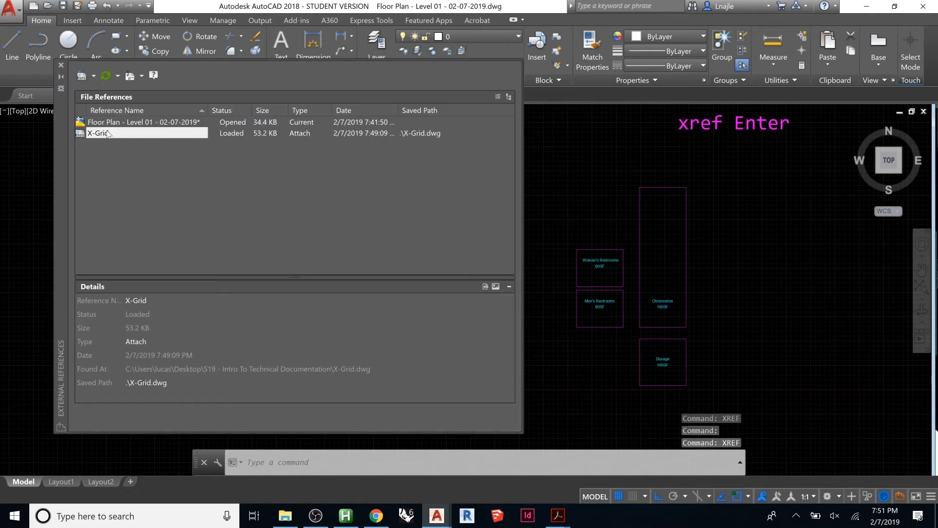
{"action": "right_click", "coordinate": [119, 136]}
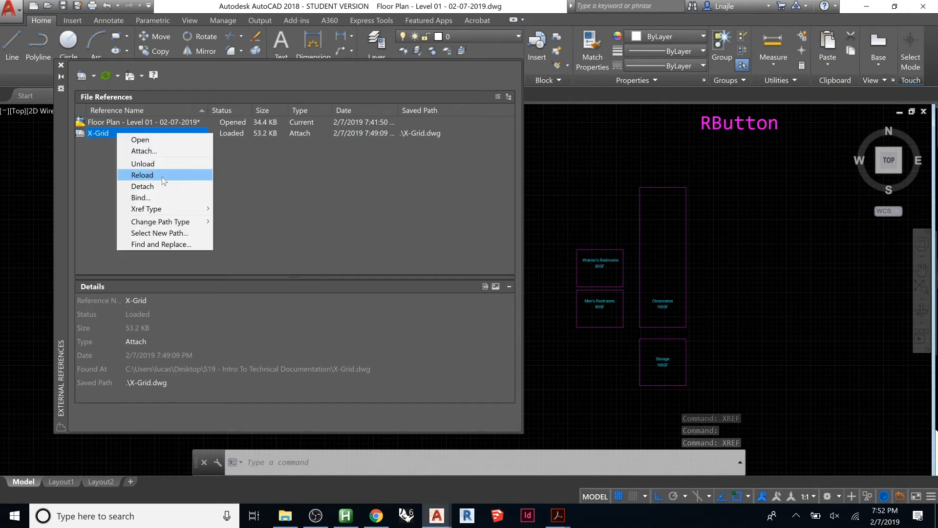
{"action": "mouse_move", "coordinate": [162, 224]}
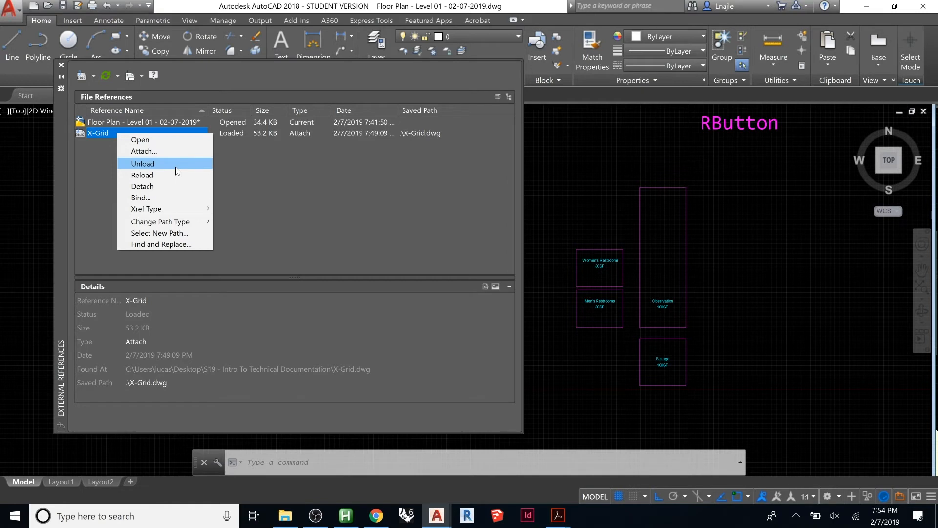
{"action": "left_click", "coordinate": [338, 166]}
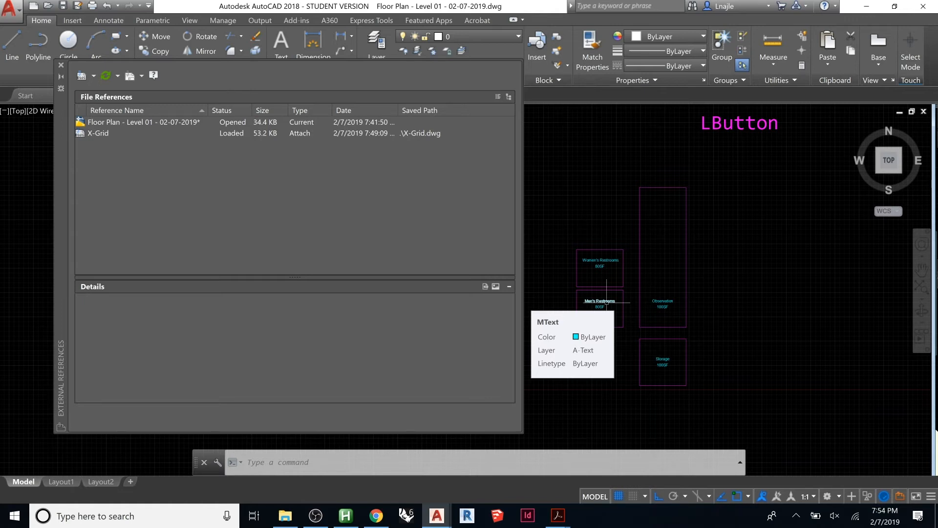
{"action": "double_click", "coordinate": [59, 65]}
{"action": "left_click", "coordinate": [143, 154]}
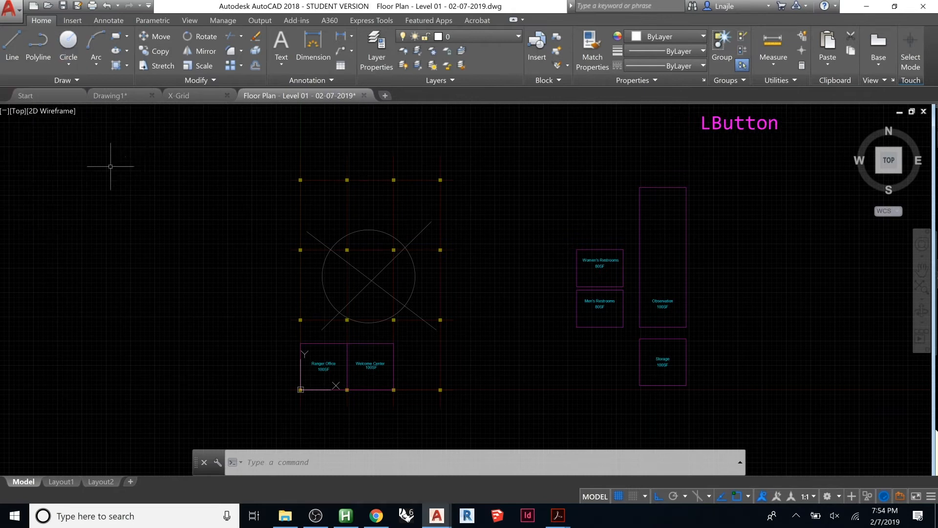
{"action": "left_click", "coordinate": [105, 174]}
{"action": "left_click", "coordinate": [137, 191]}
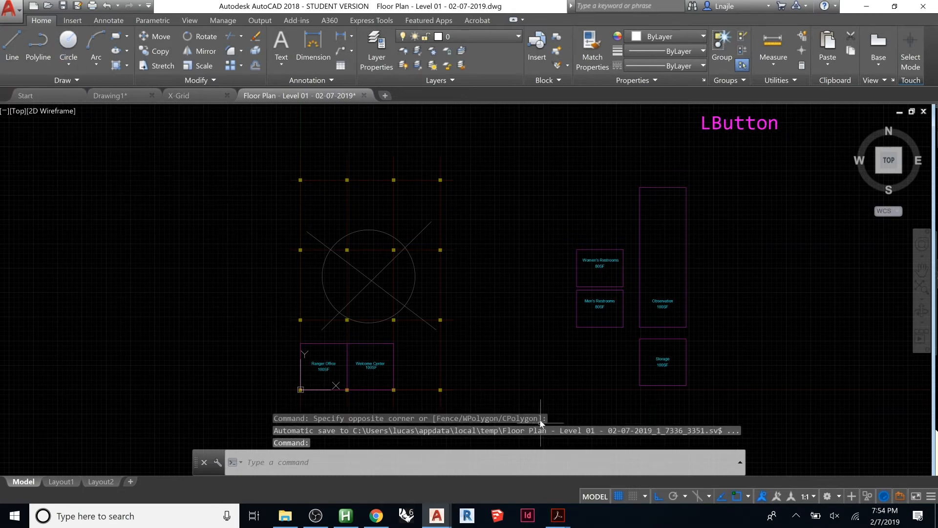
{"action": "left_click", "coordinate": [658, 306]}
{"action": "left_click", "coordinate": [658, 306]}
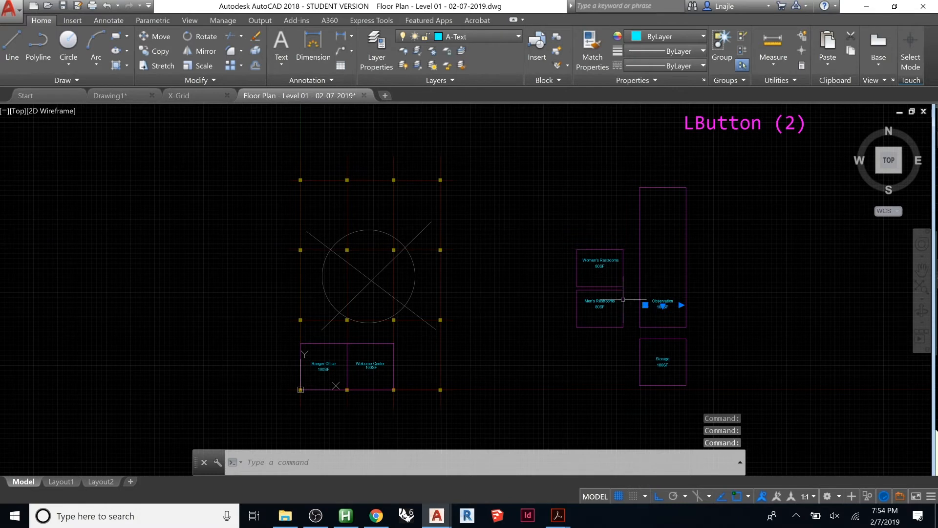
{"action": "key", "text": "Escape"}
{"action": "key", "text": "Escape"}
Set the drawing's global linetype scale factor to 50 so the referenced grid lines' dash pattern is rescaled
{"action": "scroll", "coordinate": [357, 268], "scroll_direction": "up", "scroll_amount": 4}
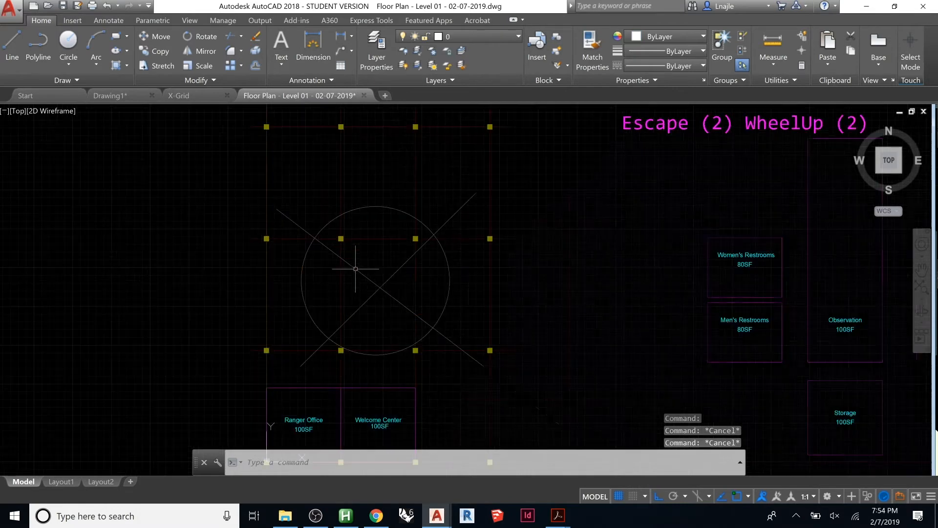
{"action": "scroll", "coordinate": [313, 219], "scroll_direction": "up", "scroll_amount": 2}
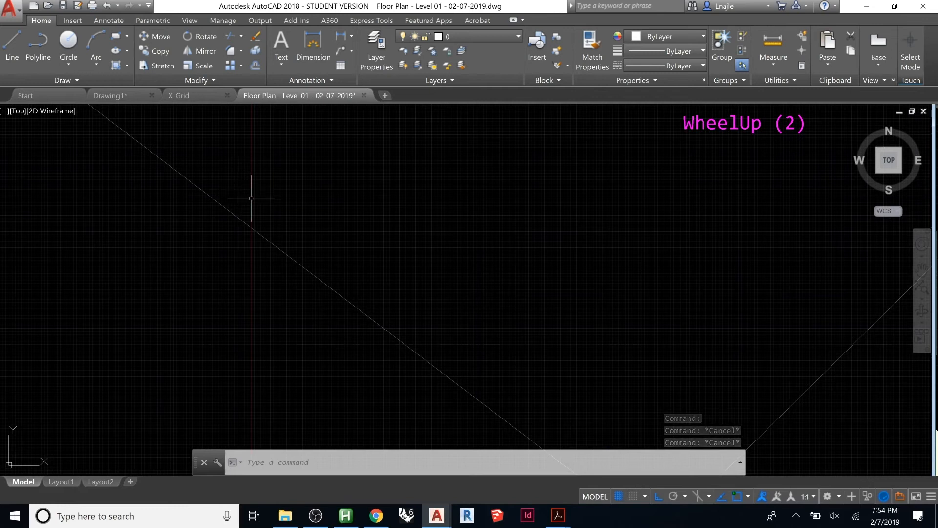
{"action": "type", "text": "lt"}
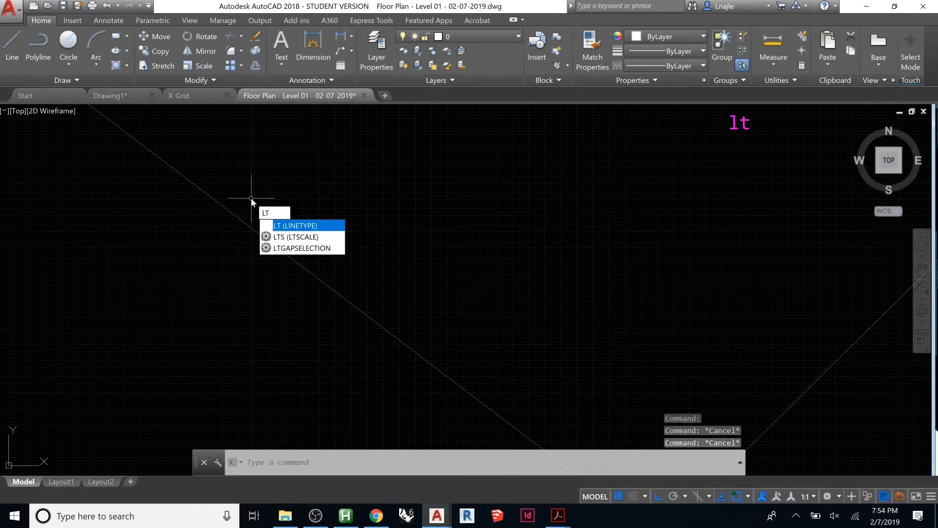
{"action": "type", "text": "s"}
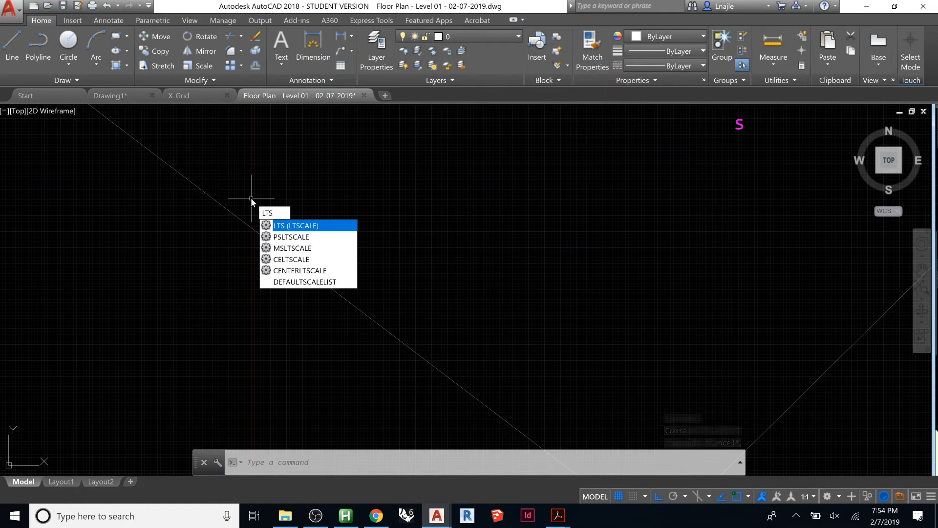
{"action": "key", "text": "Return"}
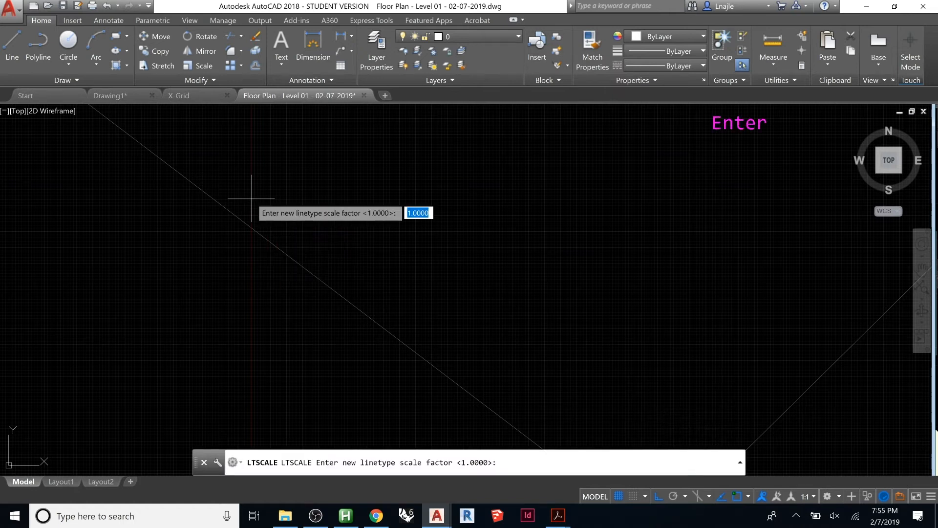
{"action": "type", "text": "50"}
{"action": "key", "text": "Return"}
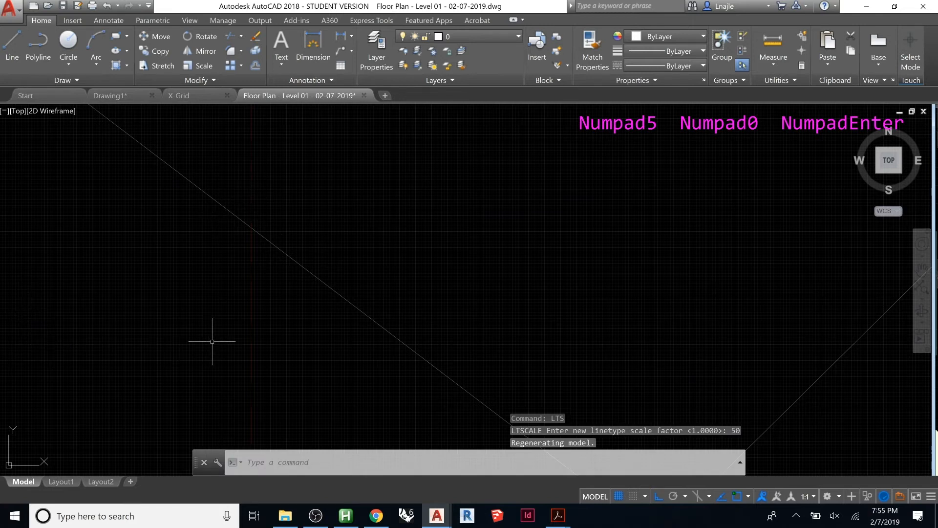
{"action": "scroll", "coordinate": [211, 342], "scroll_direction": "down", "scroll_amount": 2}
{"action": "scroll", "coordinate": [255, 308], "scroll_direction": "down", "scroll_amount": 1}
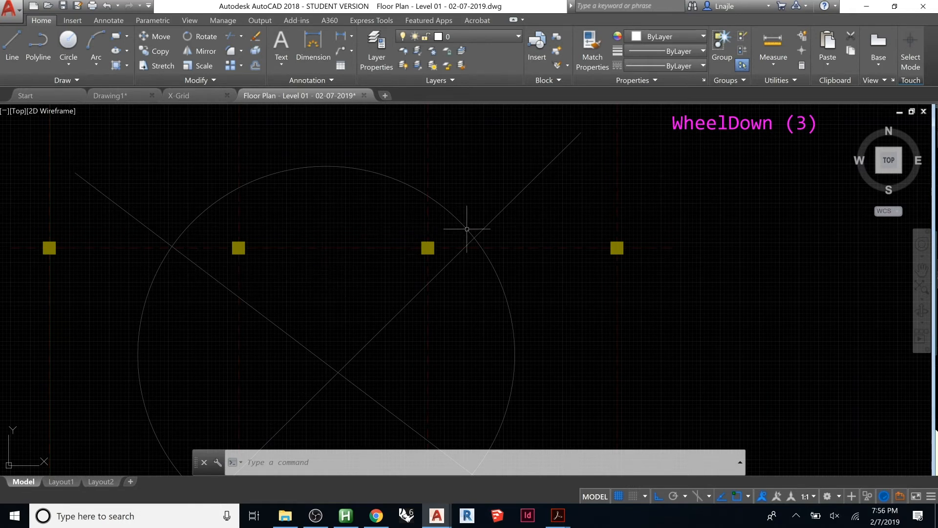
{"action": "scroll", "coordinate": [551, 228], "scroll_direction": "down", "scroll_amount": 4}
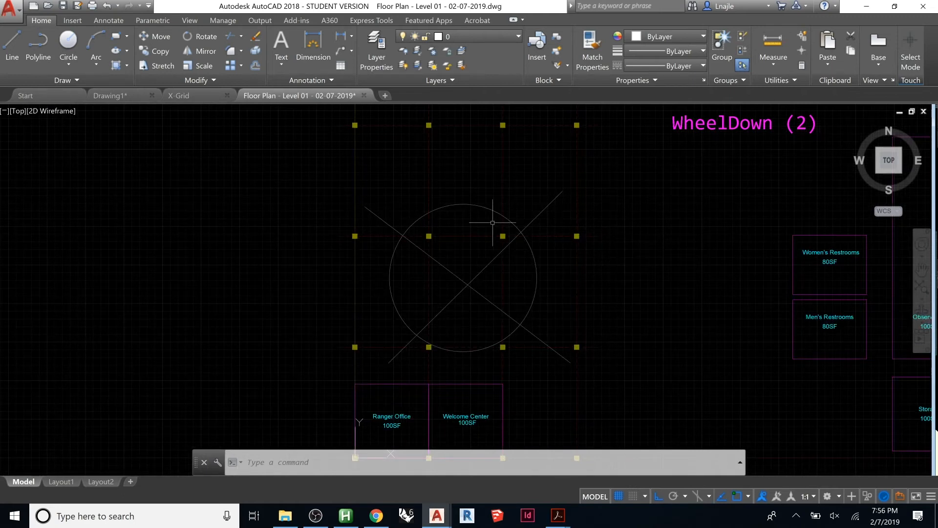
{"action": "scroll", "coordinate": [492, 223], "scroll_direction": "down", "scroll_amount": 1}
{"action": "scroll", "coordinate": [522, 321], "scroll_direction": "up", "scroll_amount": 2}
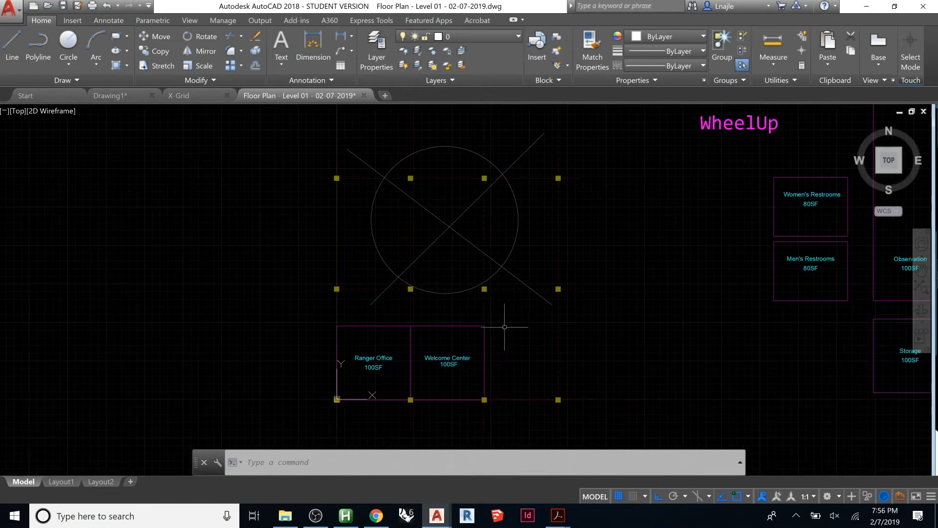
{"action": "scroll", "coordinate": [450, 342], "scroll_direction": "down", "scroll_amount": 1}
{"action": "middle_click_drag", "start_coordinate": [526, 314], "coordinate": [509, 328]}
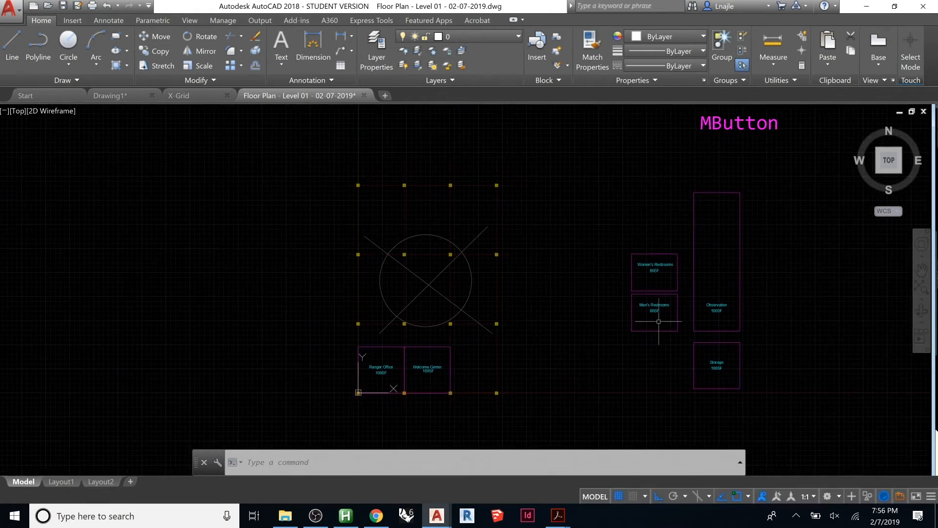
{"action": "left_click", "coordinate": [717, 309]}
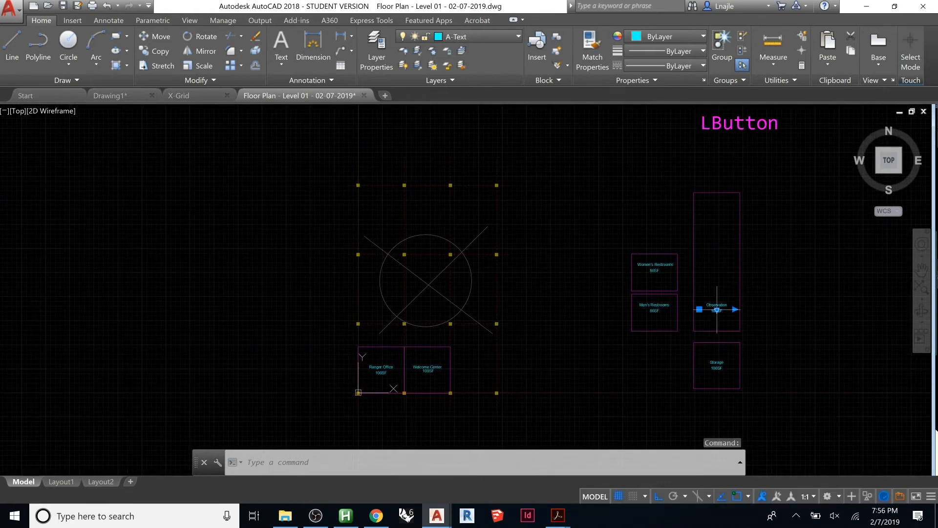
{"action": "scroll", "coordinate": [717, 310], "scroll_direction": "up", "scroll_amount": 2}
{"action": "scroll", "coordinate": [714, 311], "scroll_direction": "up", "scroll_amount": 1}
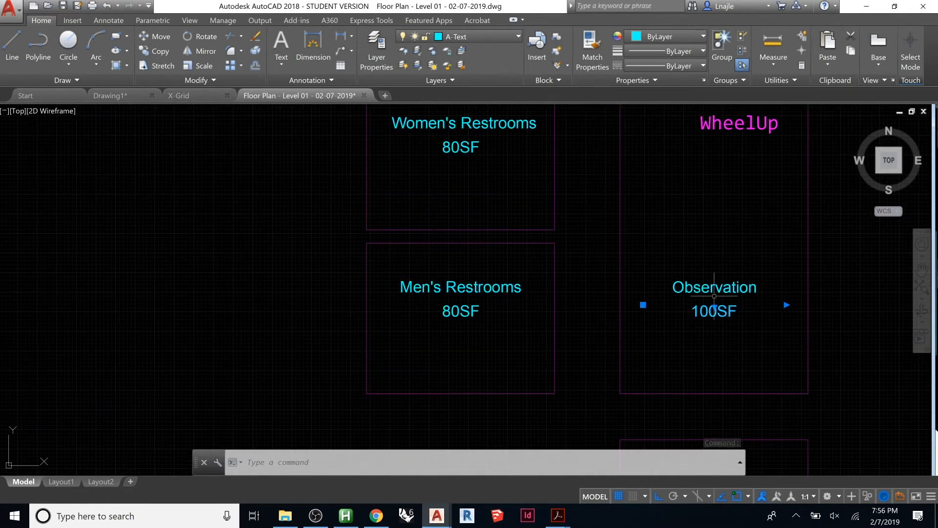
{"action": "key", "text": "Escape"}
{"action": "left_click", "coordinate": [725, 257]}
{"action": "left_click", "coordinate": [698, 316]}
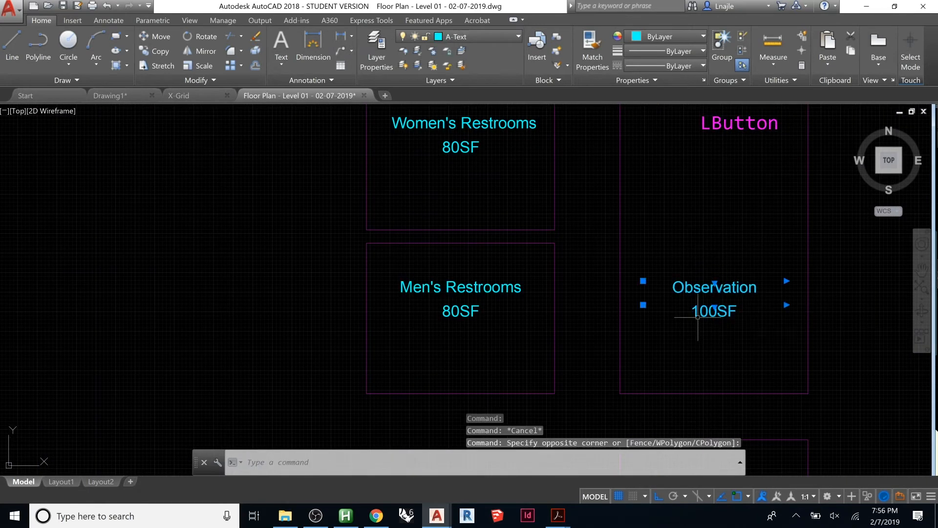
{"action": "type", "text": "sc"}
{"action": "key", "text": "Return"}
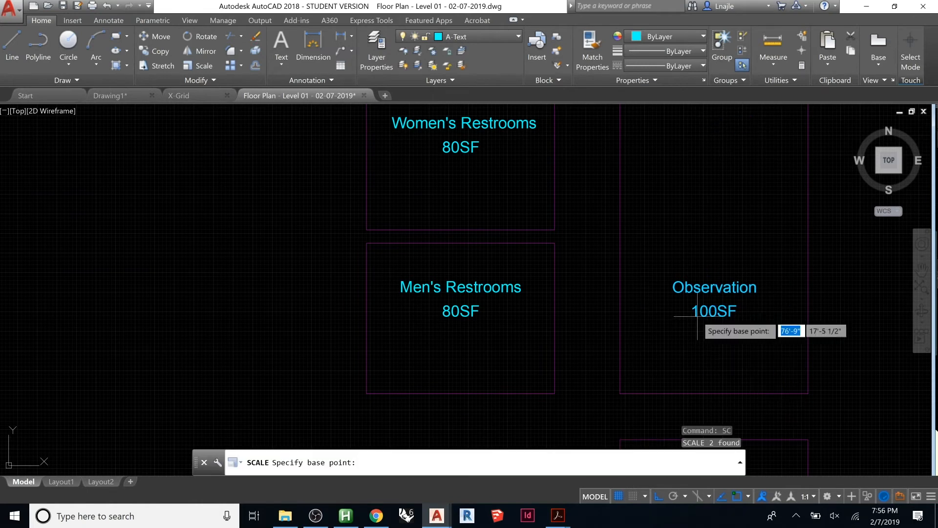
{"action": "left_click", "coordinate": [673, 317]}
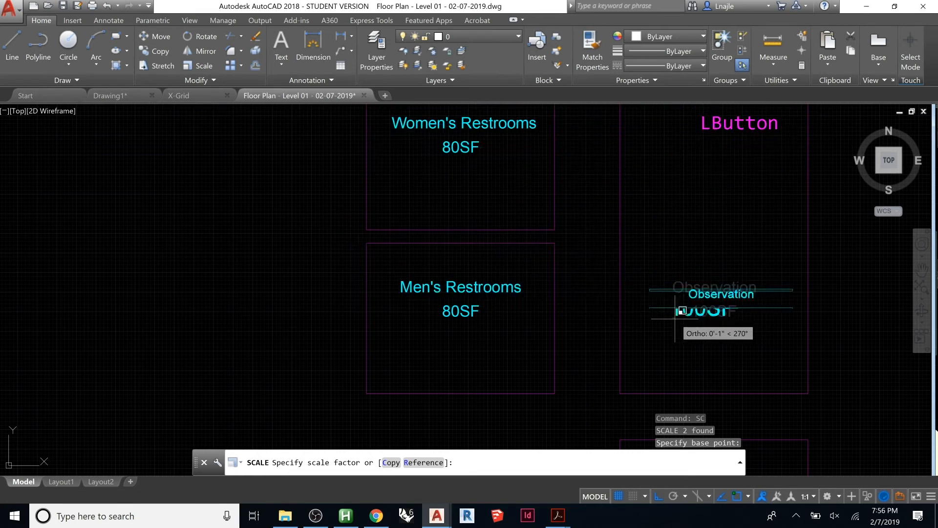
{"action": "key", "text": "Escape"}
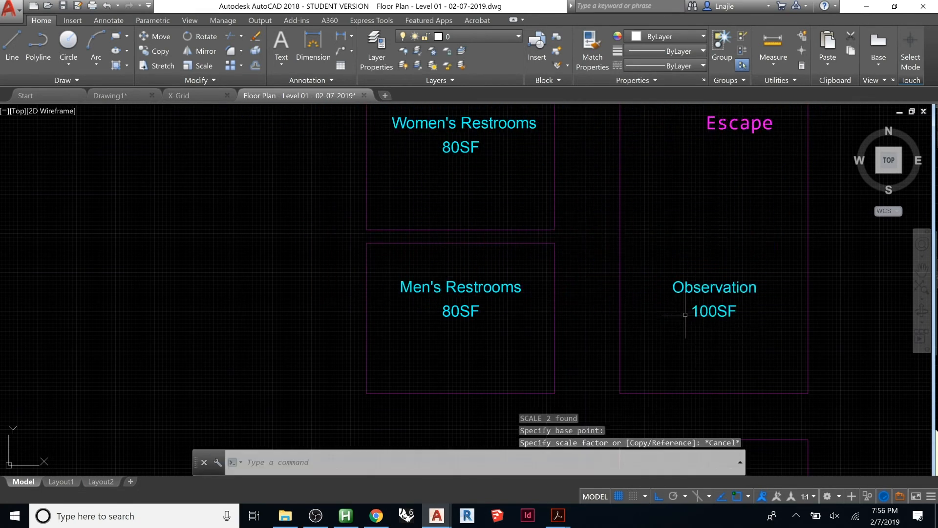
Change the Observation room's area label to 300SF
{"action": "left_click", "coordinate": [696, 308]}
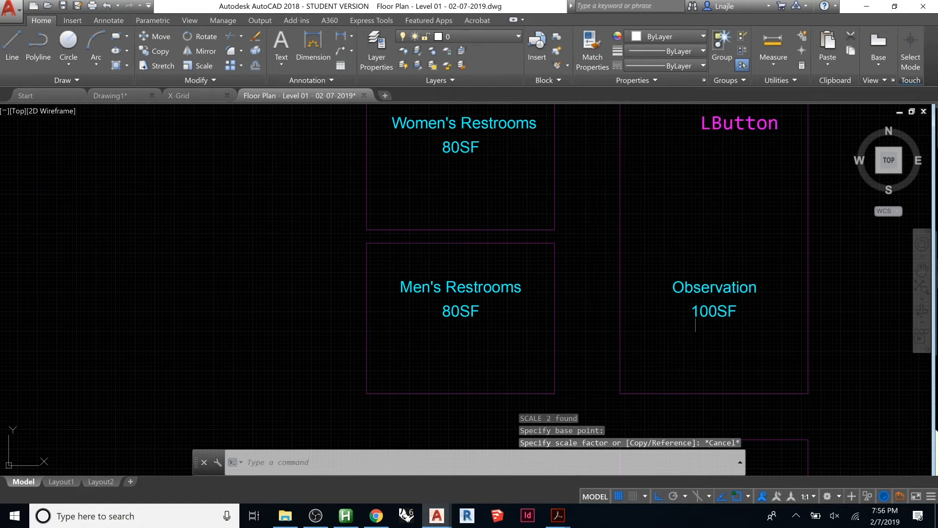
{"action": "double_click", "coordinate": [696, 309]}
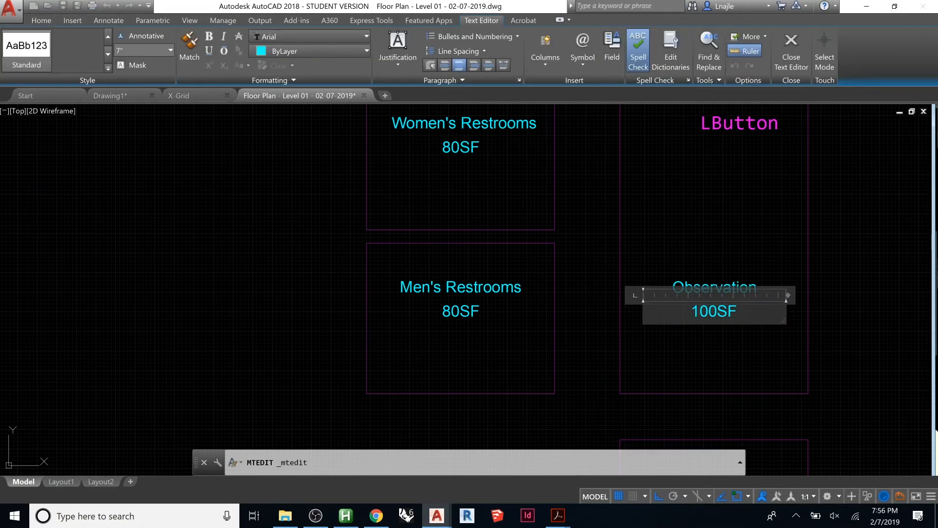
{"action": "type", "text": "3"}
{"action": "left_click", "coordinate": [708, 278]}
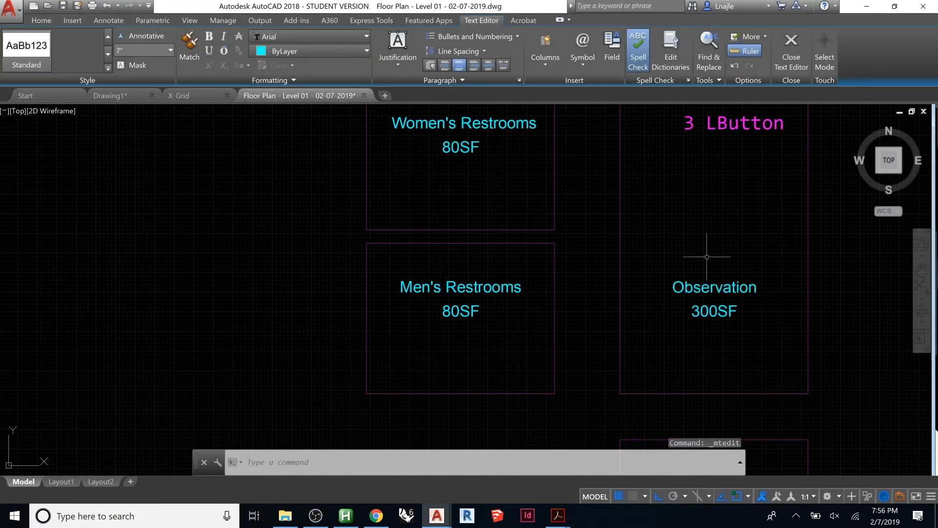
Move the Observation name and area labels straight up to the middle of their room outline
{"action": "left_click", "coordinate": [717, 272]}
{"action": "left_click", "coordinate": [691, 308]}
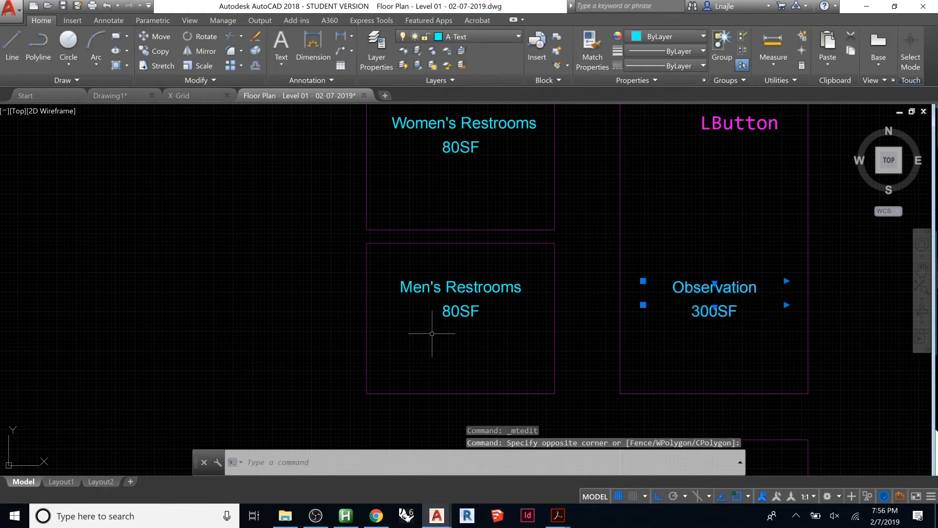
{"action": "scroll", "coordinate": [431, 333], "scroll_direction": "down", "scroll_amount": 2}
{"action": "type", "text": "m"}
{"action": "key", "text": "space"}
{"action": "left_click", "coordinate": [617, 330]}
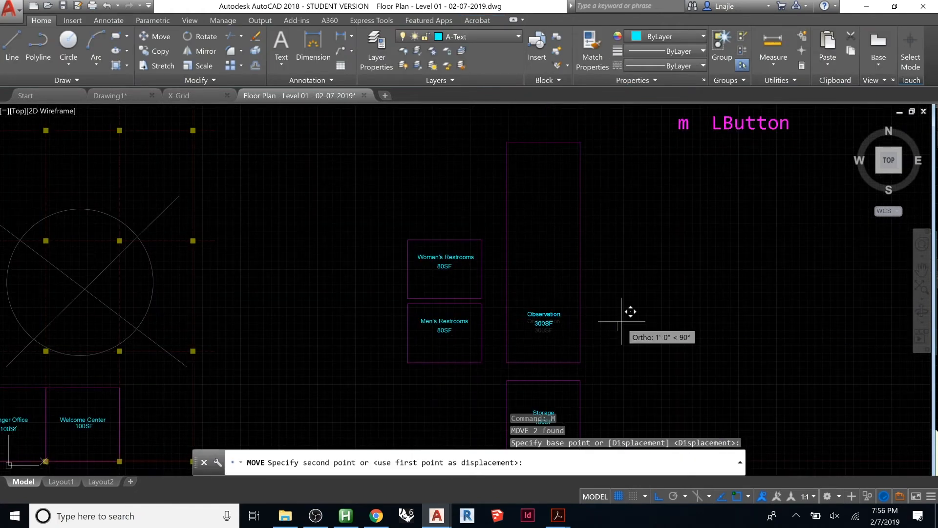
{"action": "left_click", "coordinate": [629, 256]}
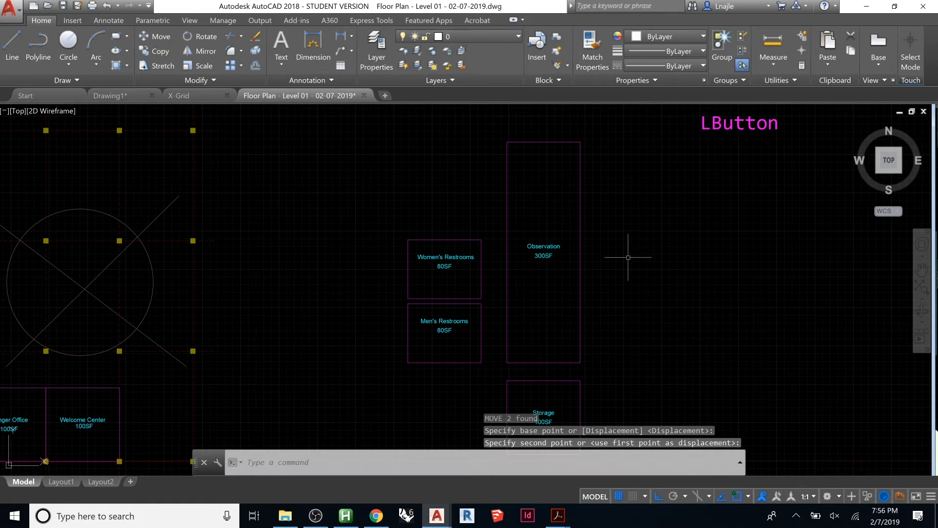
{"action": "key", "text": "Escape"}
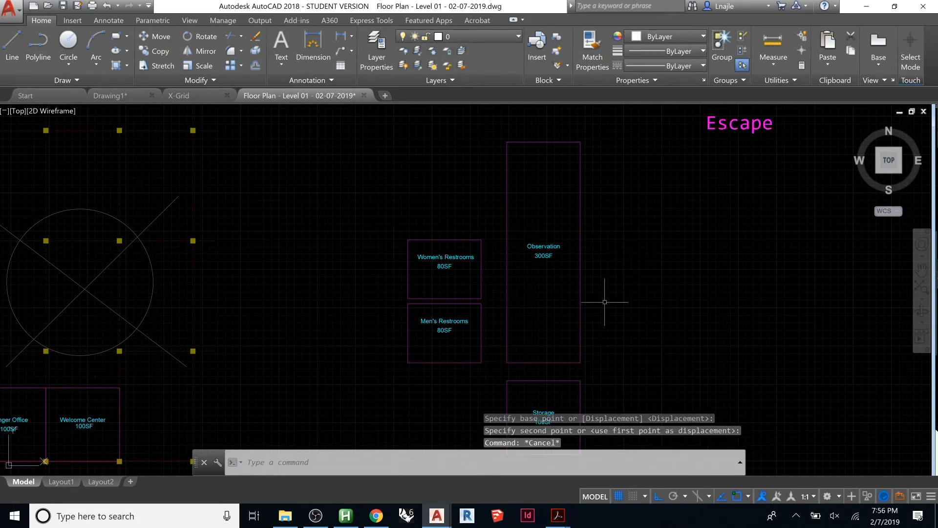
Try to scale the Observation name and area labels from a base point beside the area text
{"action": "left_click", "coordinate": [533, 235]}
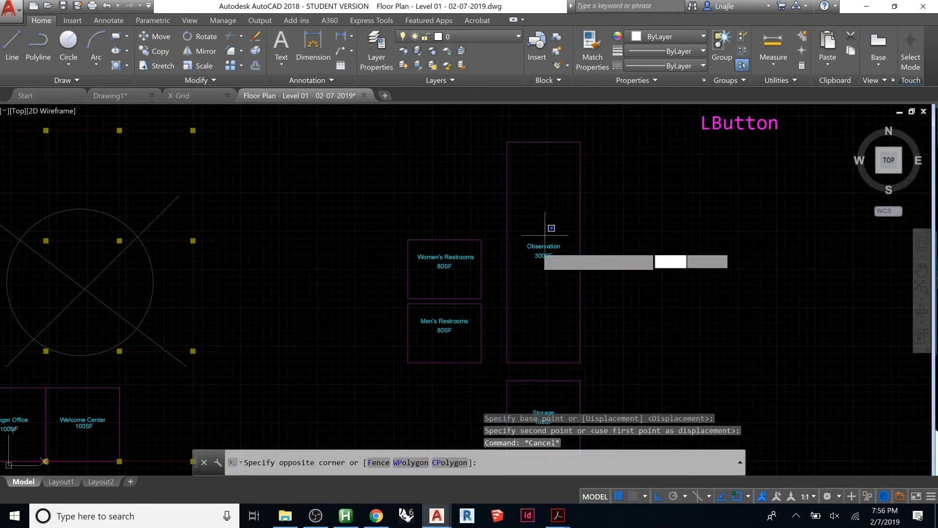
{"action": "left_click", "coordinate": [527, 273]}
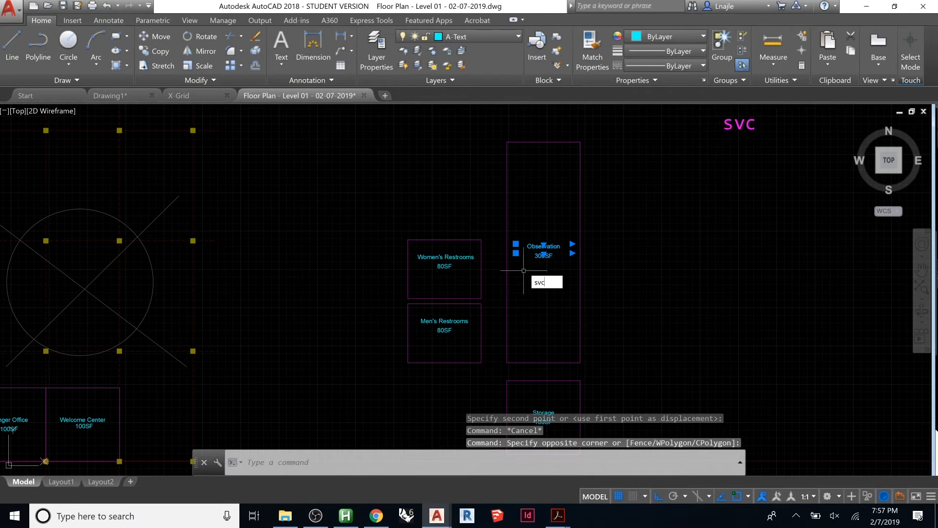
{"action": "key", "text": "Return"}
{"action": "key", "text": "Escape"}
{"action": "key", "text": "Escape"}
{"action": "key", "text": "Escape"}
{"action": "type", "text": "sc"}
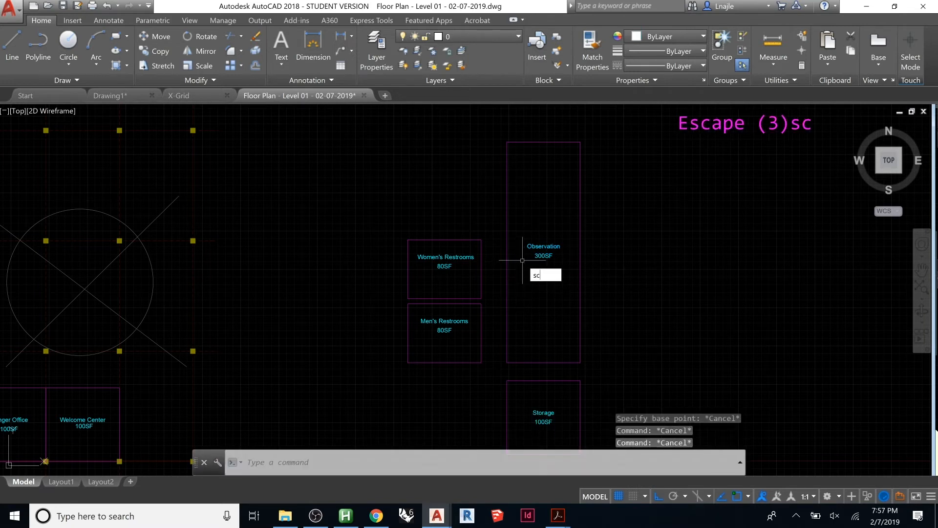
{"action": "key", "text": "Return"}
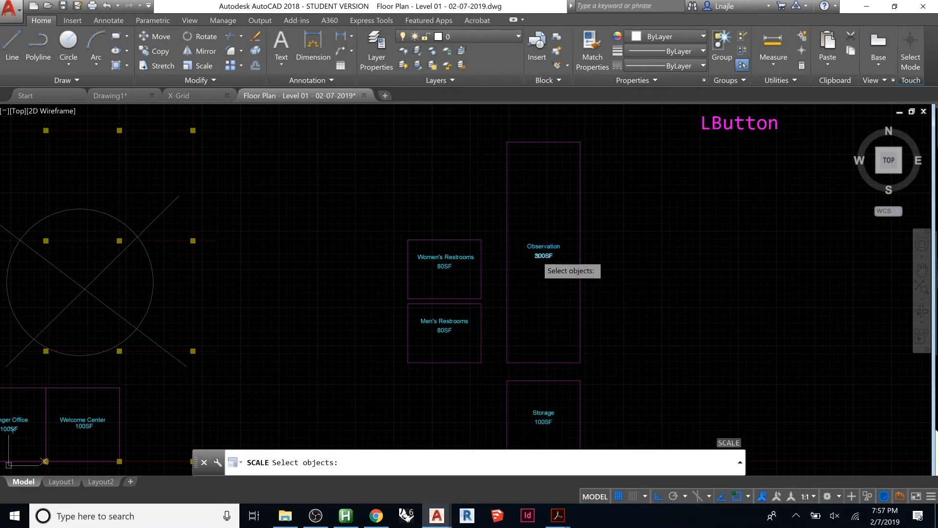
{"action": "left_click", "coordinate": [538, 255]}
{"action": "left_click", "coordinate": [537, 247]}
{"action": "key", "text": "Return"}
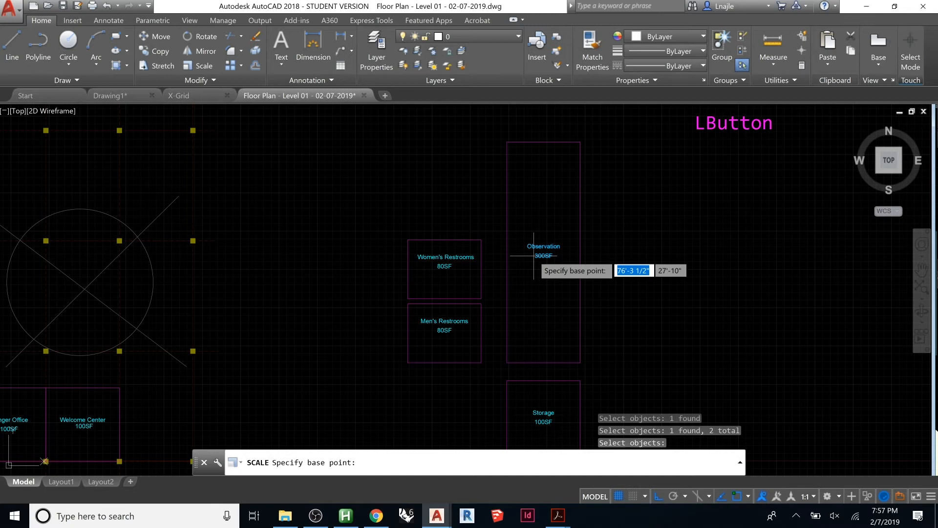
{"action": "left_click", "coordinate": [534, 256]}
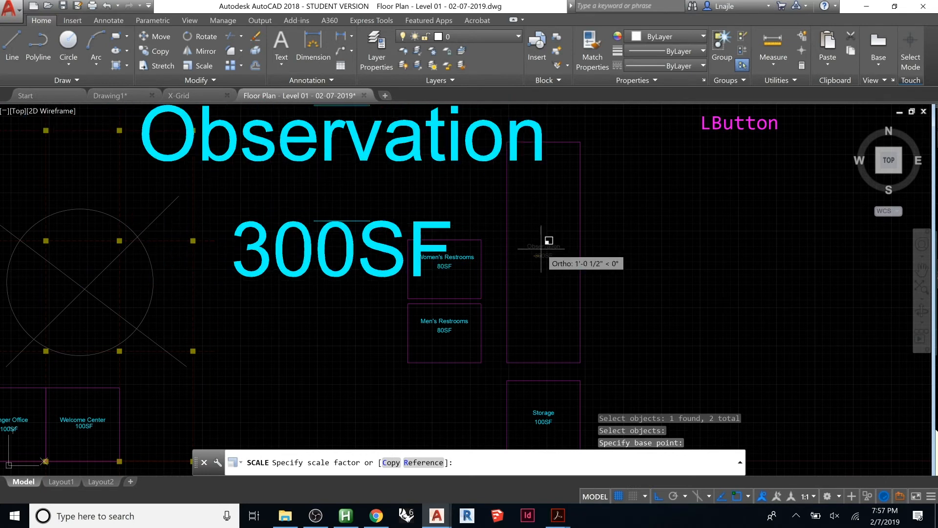
{"action": "key", "text": "Escape"}
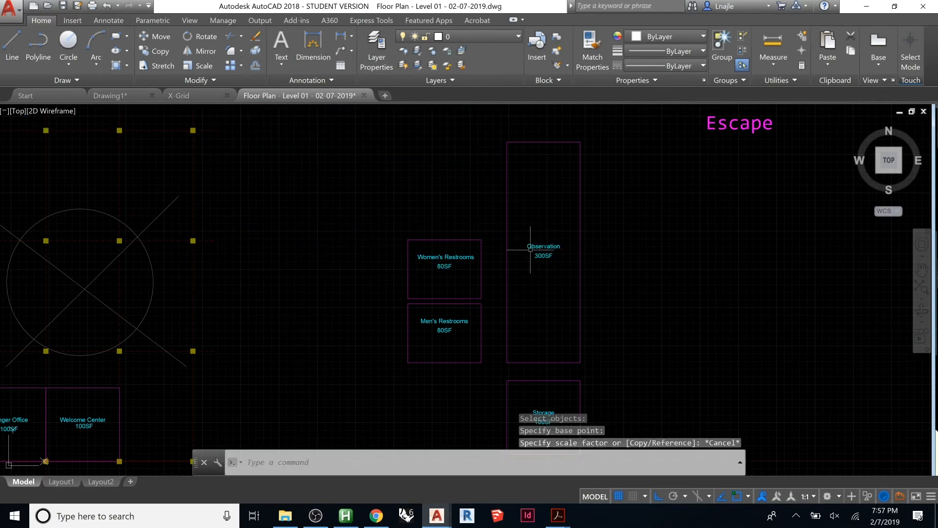
Move the Observation room outline and labels by its lower-left corner to the grid column at the Welcome Center's lower-right corner
{"action": "scroll", "coordinate": [624, 235], "scroll_direction": "down", "scroll_amount": 4}
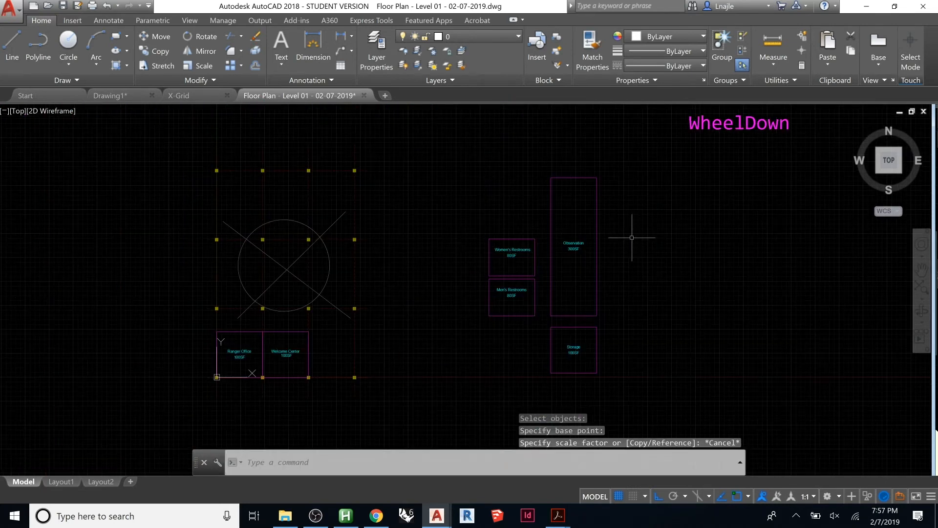
{"action": "scroll", "coordinate": [513, 247], "scroll_direction": "up", "scroll_amount": 2}
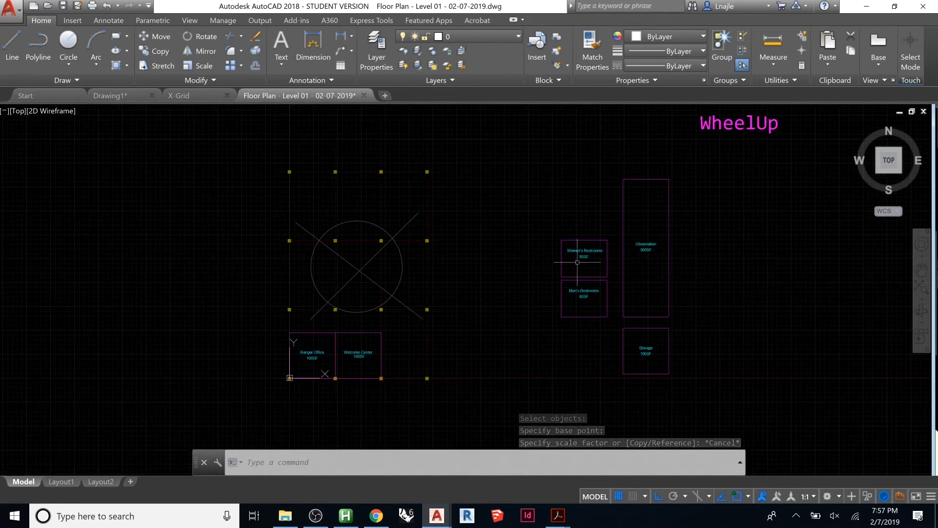
{"action": "left_click", "coordinate": [692, 227]}
{"action": "left_click", "coordinate": [646, 261]}
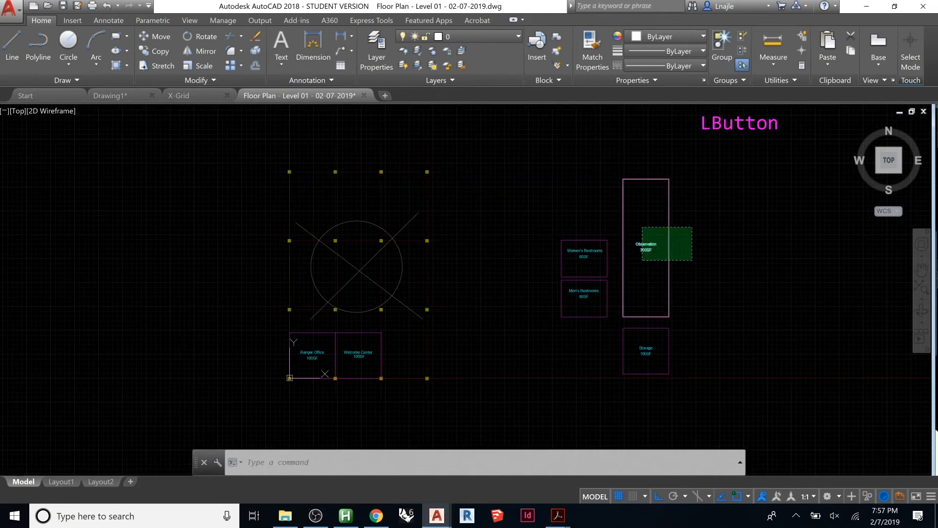
{"action": "key", "text": "Return"}
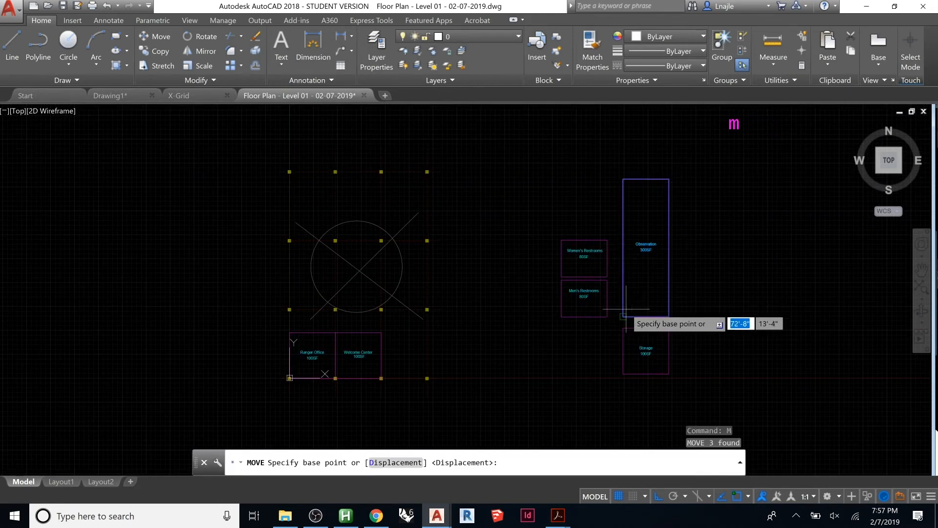
{"action": "left_click", "coordinate": [623, 316]}
{"action": "left_click", "coordinate": [381, 379]}
{"action": "key", "text": "Escape"}
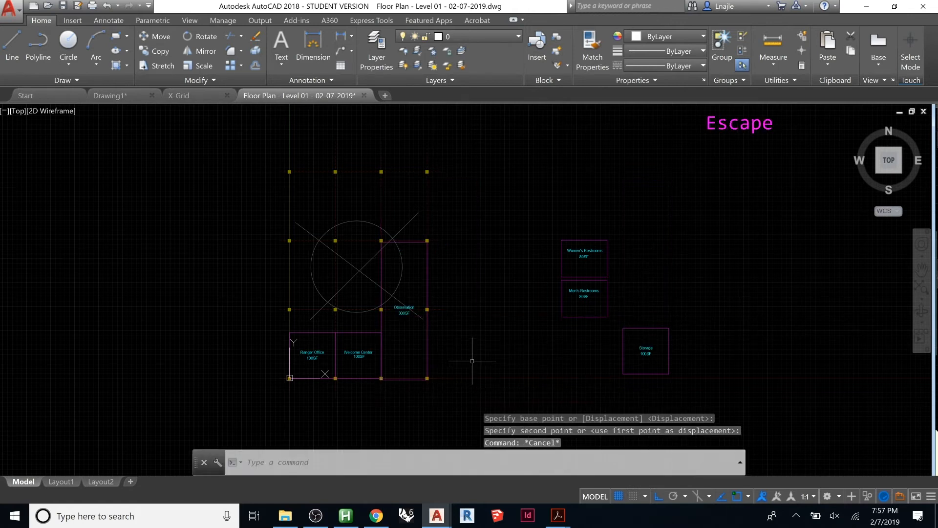
{"action": "scroll", "coordinate": [378, 344], "scroll_direction": "up", "scroll_amount": 2}
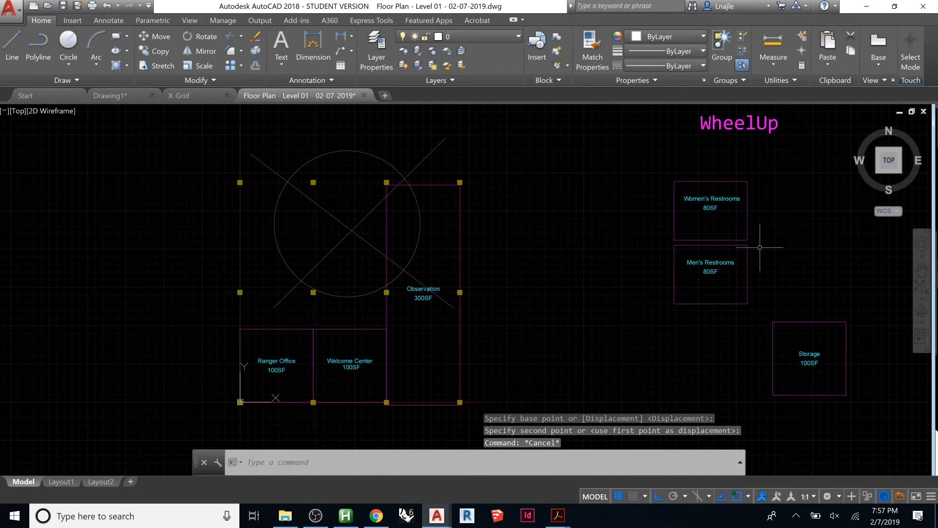
{"action": "left_click", "coordinate": [771, 233]}
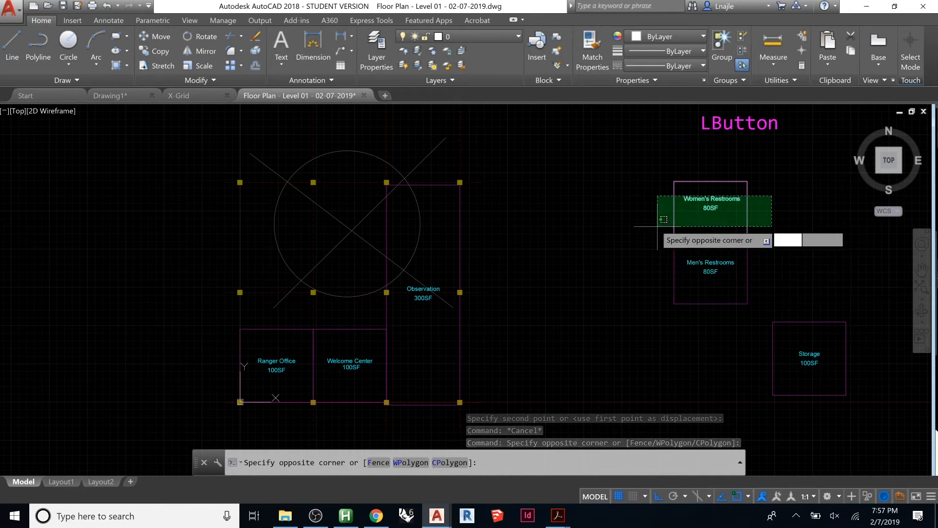
{"action": "left_click", "coordinate": [642, 280]}
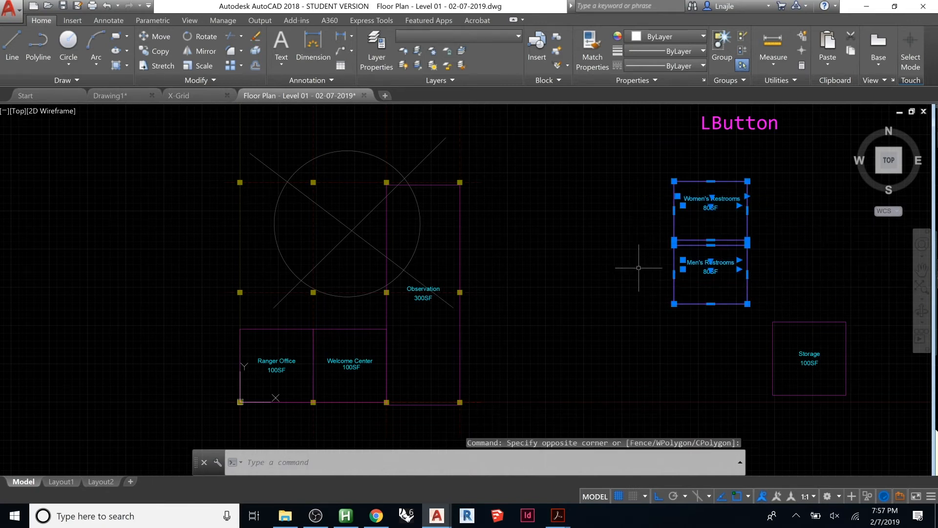
{"action": "type", "text": "co"}
{"action": "key", "text": "Escape"}
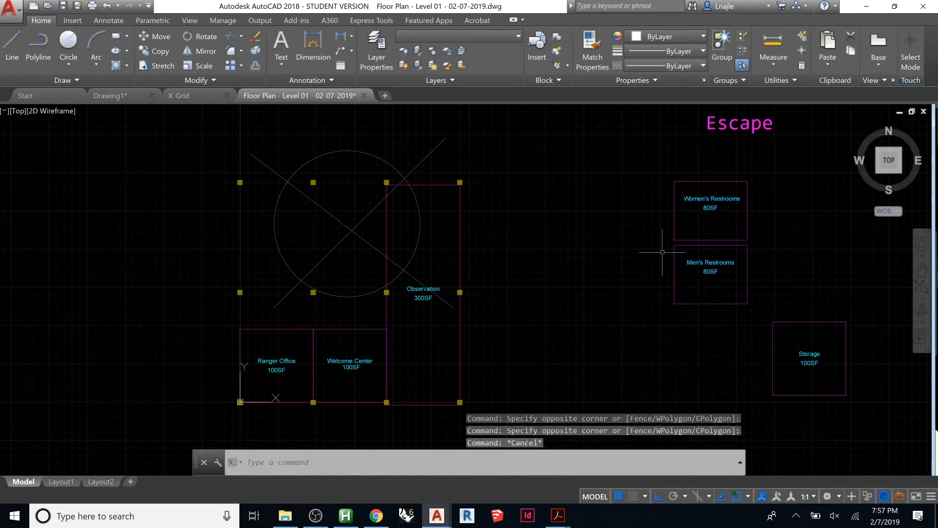
Rotate only the two restroom outlines, without their labels, to 270° about the midpoint of the edge between them
{"action": "left_click", "coordinate": [657, 163]}
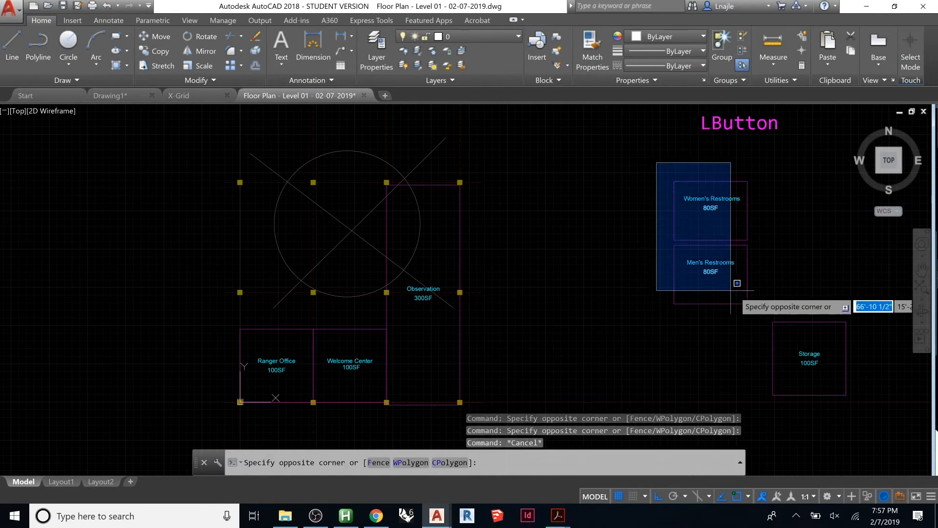
{"action": "left_click", "coordinate": [750, 304]}
{"action": "left_click", "coordinate": [718, 227], "text": "shift"}
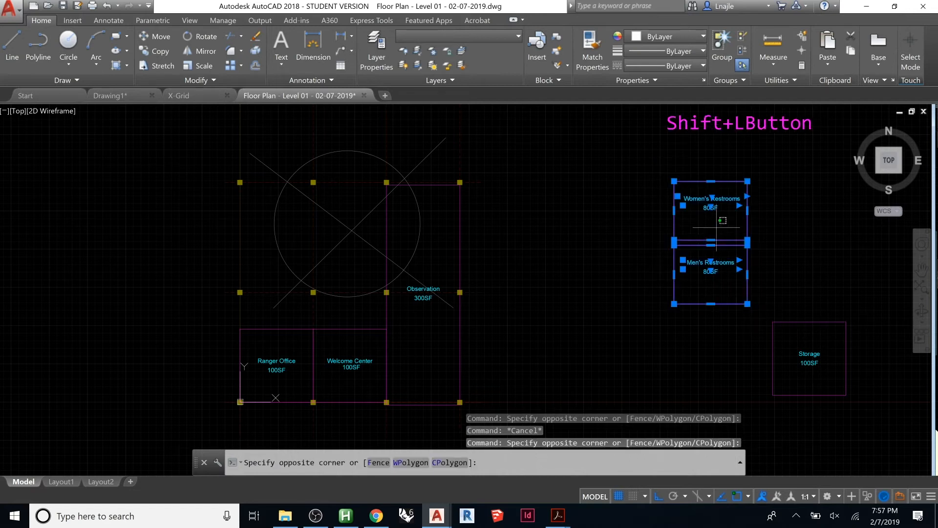
{"action": "left_click", "coordinate": [697, 198], "text": "shift"}
{"action": "left_click", "coordinate": [710, 254], "text": "shift"}
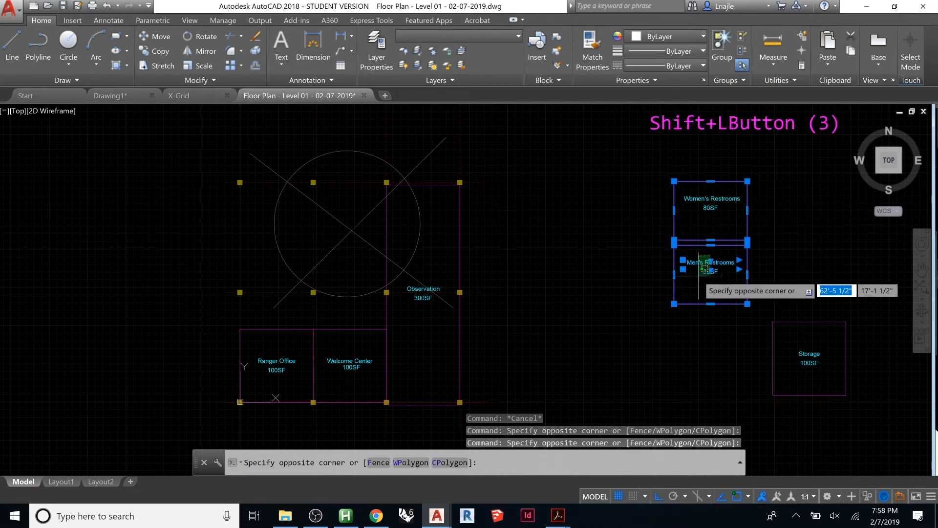
{"action": "left_click", "coordinate": [698, 276], "text": "shift"}
{"action": "type", "text": "ro"}
{"action": "key", "text": "Return"}
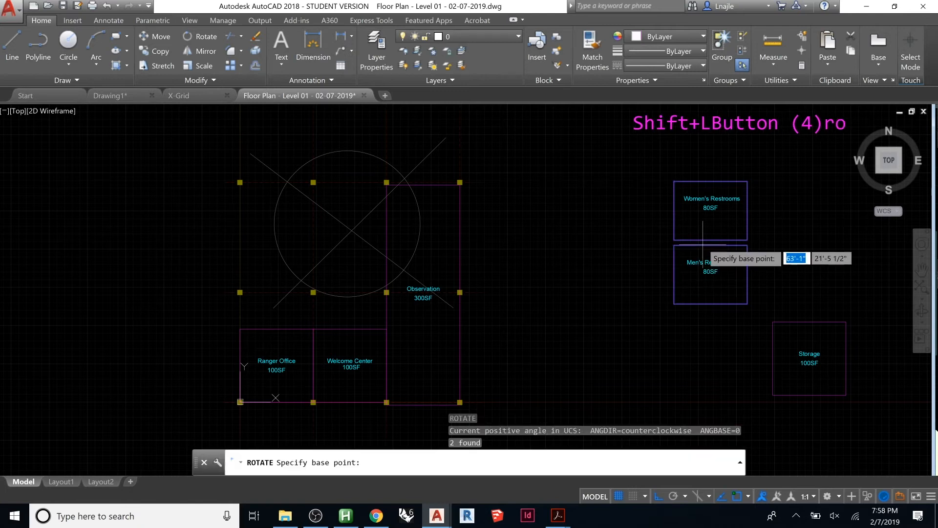
{"action": "left_click", "coordinate": [710, 241]}
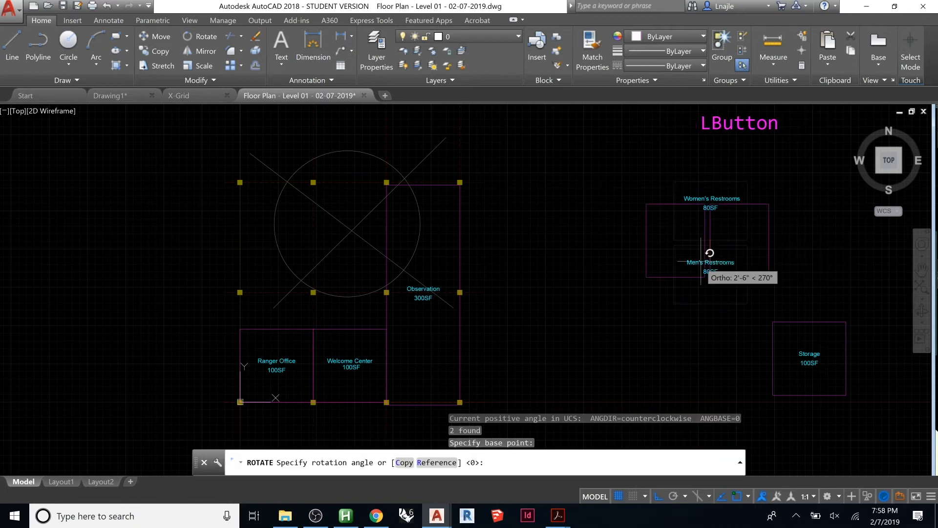
{"action": "left_click", "coordinate": [707, 312]}
Move the Men's Restrooms name and area labels horizontally about 3'-9 1/2" into the right-hand rotated outline
{"action": "left_click", "coordinate": [683, 246]}
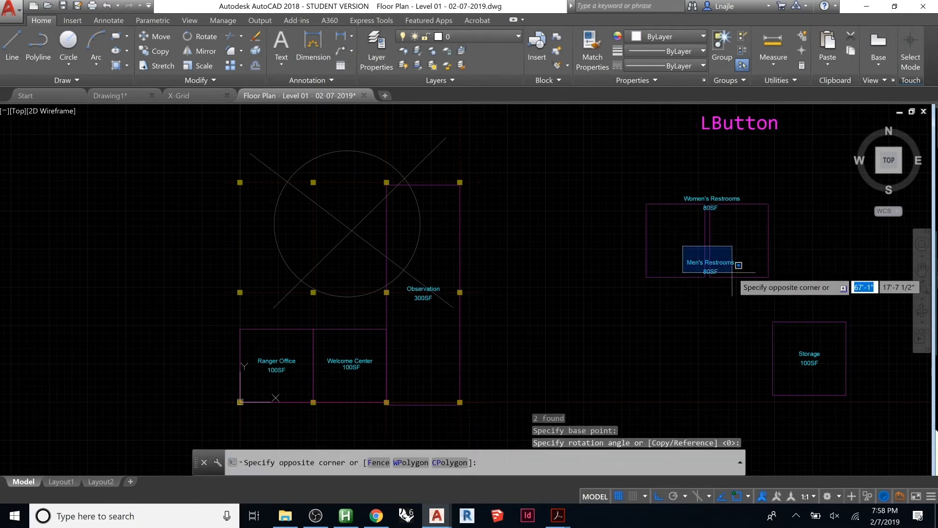
{"action": "left_click", "coordinate": [740, 278]}
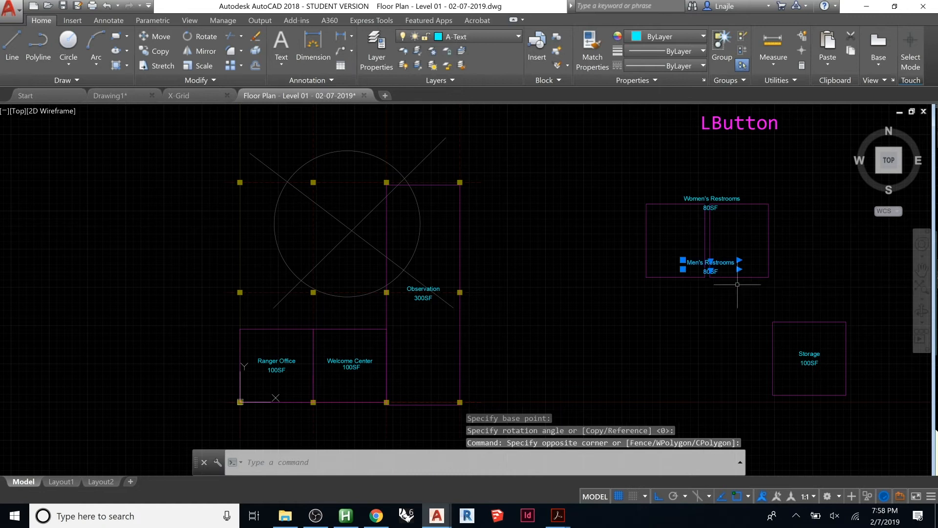
{"action": "type", "text": "m"}
{"action": "key", "text": "Return"}
{"action": "left_click", "coordinate": [686, 315]}
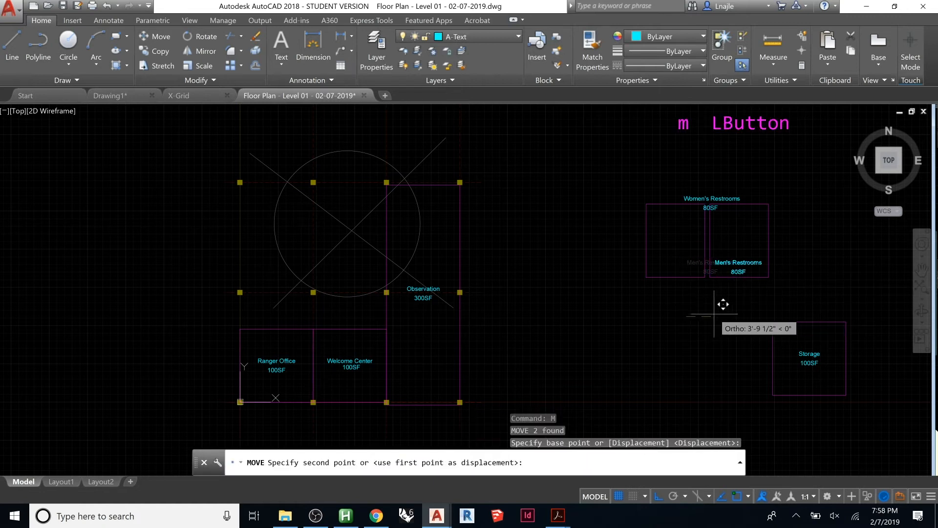
{"action": "left_click", "coordinate": [714, 315]}
Move the same Men's Restrooms labels straight up to the middle of their outline, reusing the previous selection
{"action": "type", "text": "m"}
{"action": "key", "text": "Return"}
{"action": "type", "text": "o"}
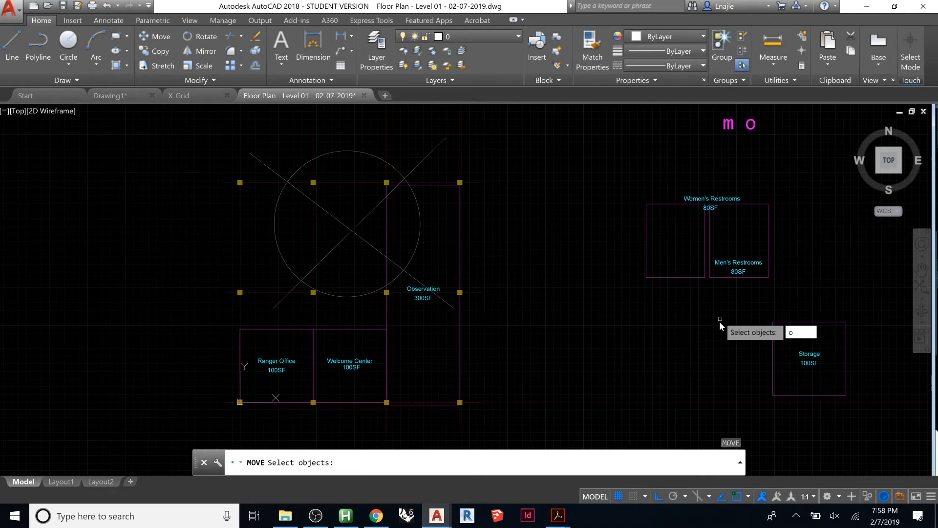
{"action": "key", "text": "BackSpace"}
{"action": "type", "text": "p"}
{"action": "key", "text": "Return"}
{"action": "key", "text": "Return"}
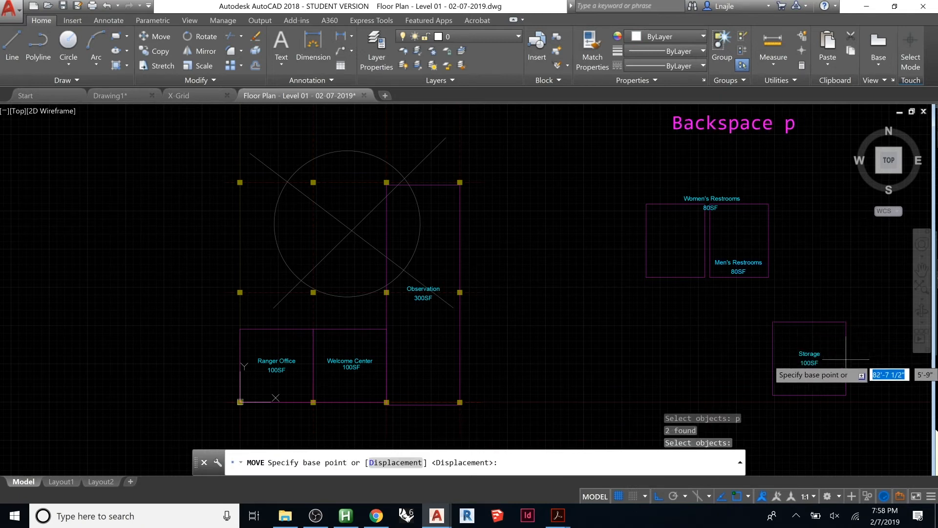
{"action": "left_click", "coordinate": [733, 342]}
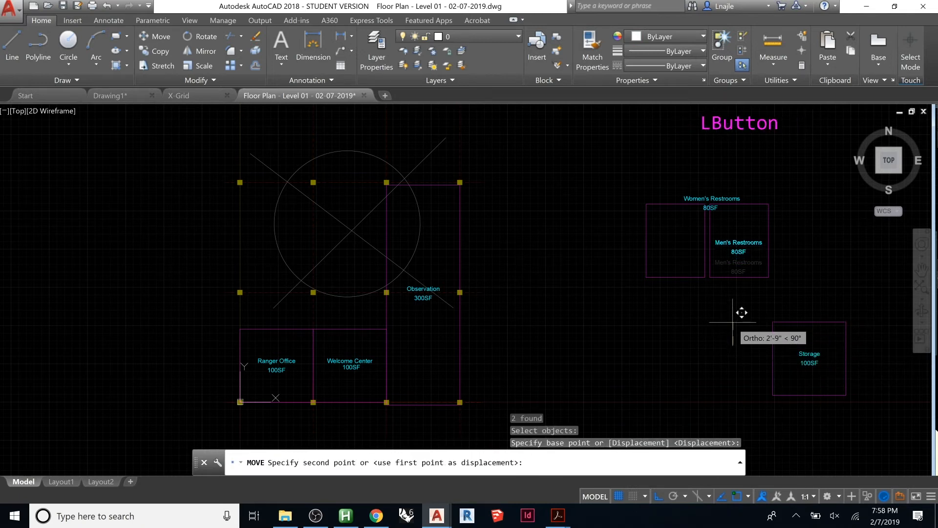
{"action": "left_click", "coordinate": [732, 313]}
Move the Women's Restrooms name and area labels horizontally to line up with the center of the left-hand restroom outline
{"action": "left_click", "coordinate": [682, 188]}
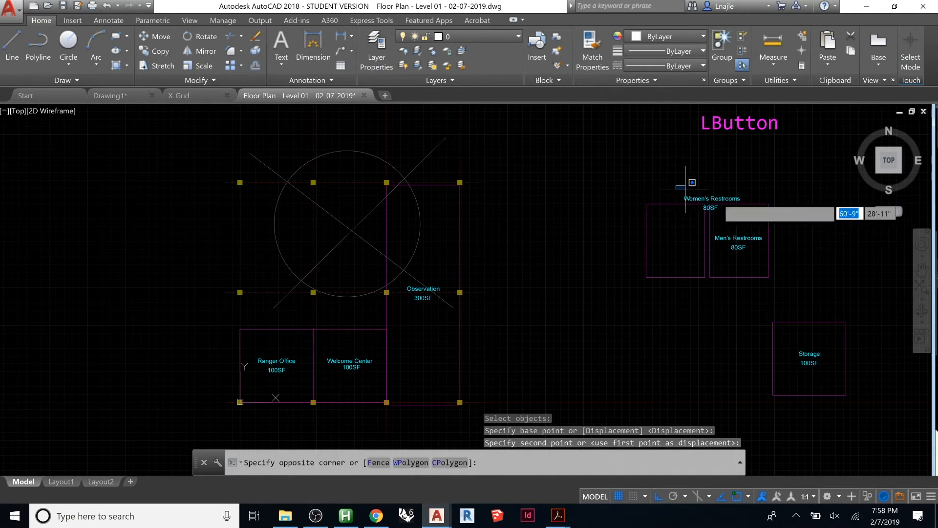
{"action": "left_click", "coordinate": [760, 219]}
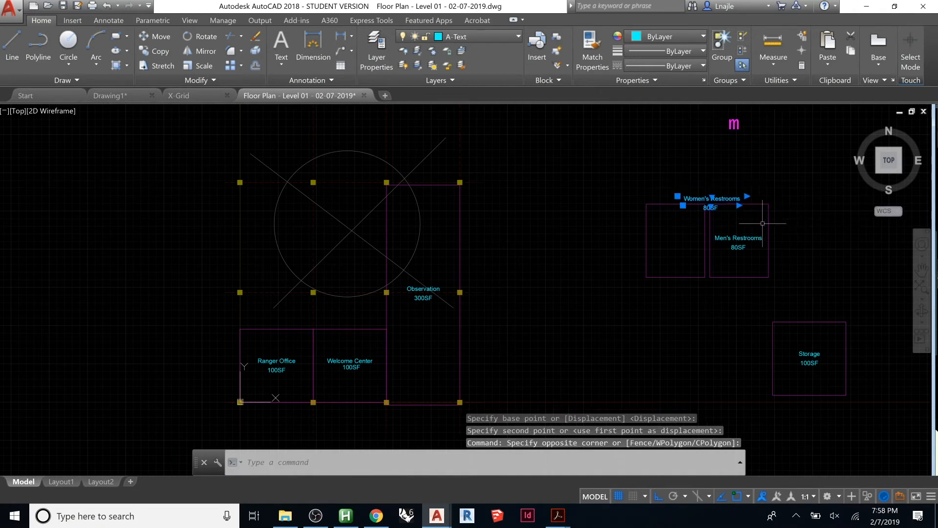
{"action": "type", "text": "m"}
{"action": "key", "text": "Return"}
{"action": "left_click", "coordinate": [820, 233]}
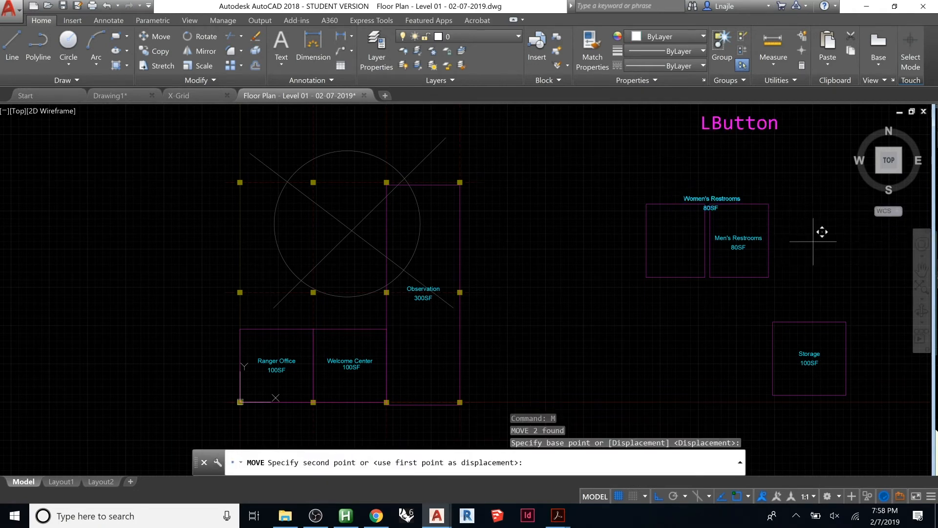
{"action": "left_click", "coordinate": [778, 243]}
Move the Women's Restrooms labels straight down to the middle of their outline, level with the Men's Restrooms labels
{"action": "left_click", "coordinate": [627, 185]}
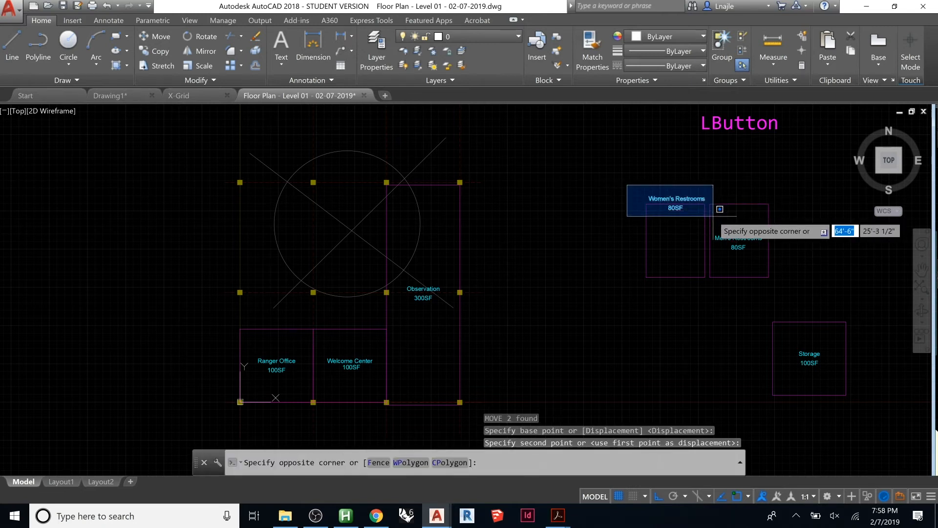
{"action": "left_click", "coordinate": [722, 215]}
{"action": "type", "text": "m"}
{"action": "key", "text": "Return"}
{"action": "left_click", "coordinate": [788, 194]}
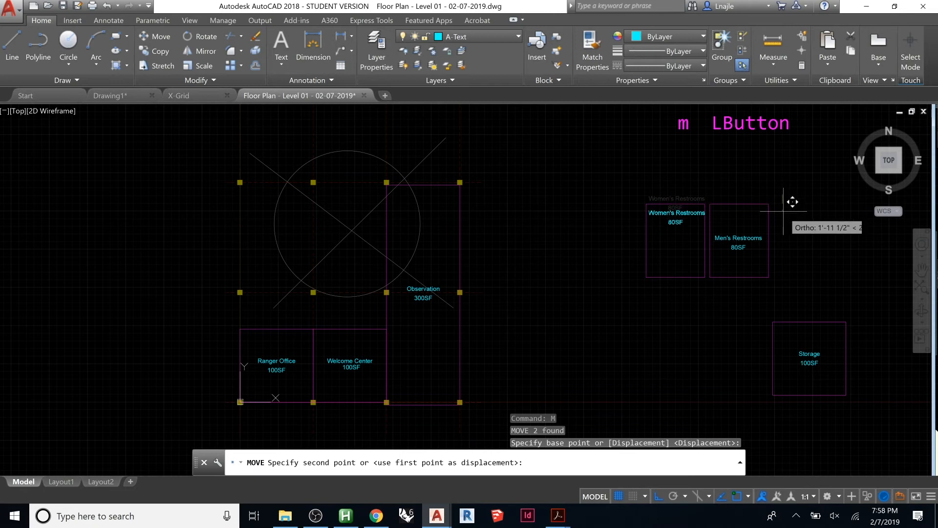
{"action": "left_click", "coordinate": [789, 237]}
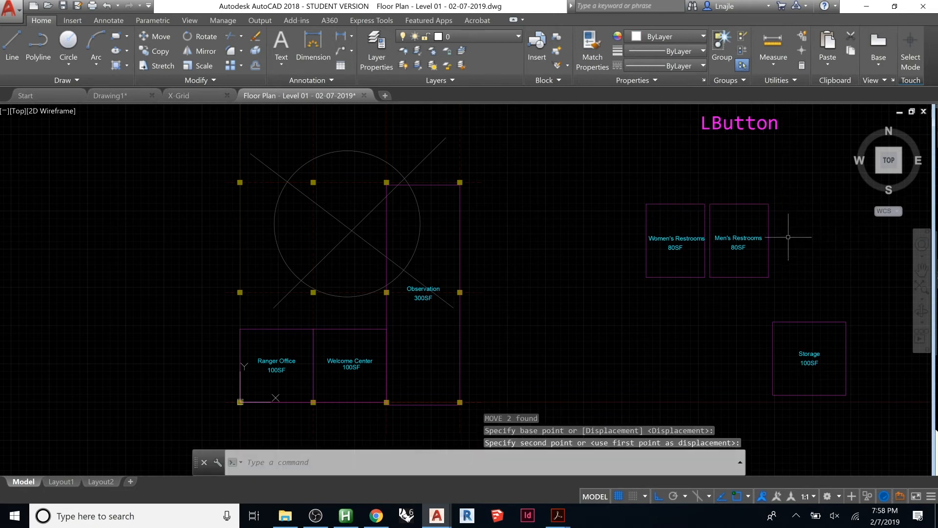
{"action": "left_click", "coordinate": [610, 191]}
{"action": "left_click", "coordinate": [790, 281]}
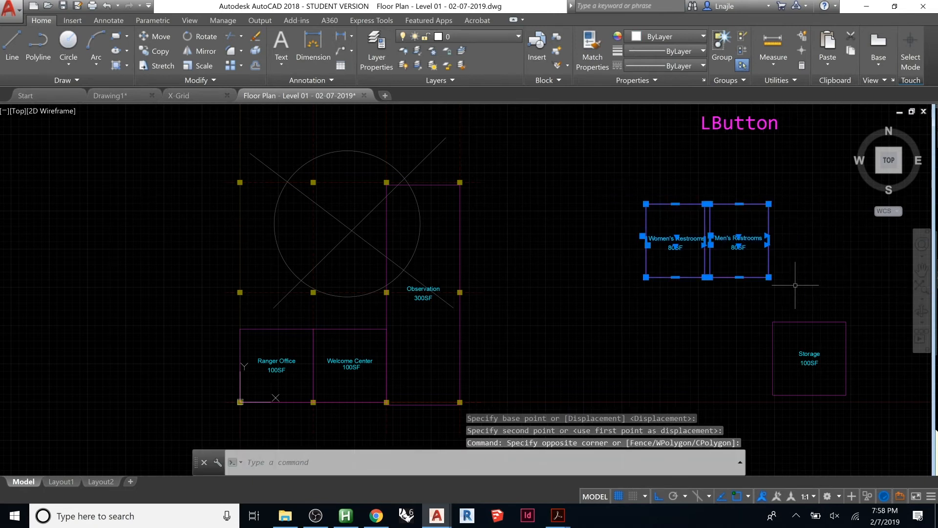
{"action": "type", "text": "m"}
{"action": "key", "text": "space"}
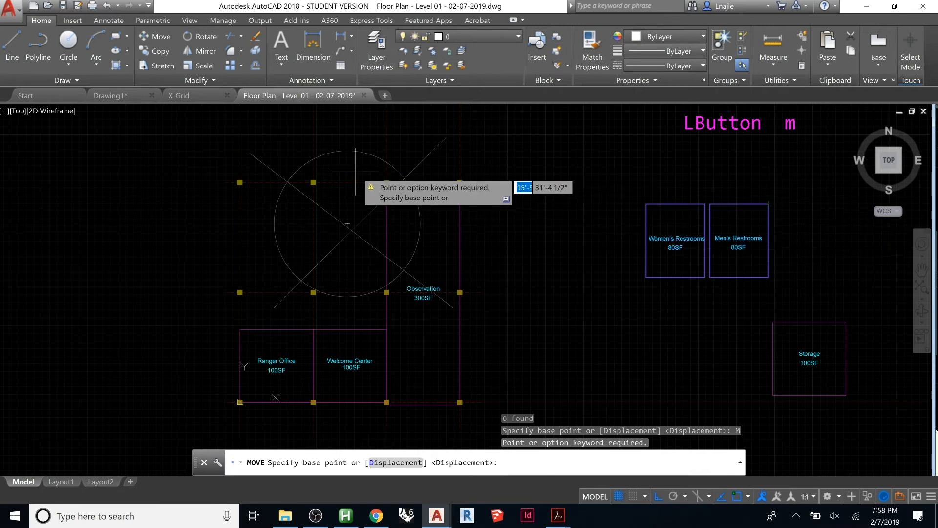
{"action": "left_click", "coordinate": [393, 175]}
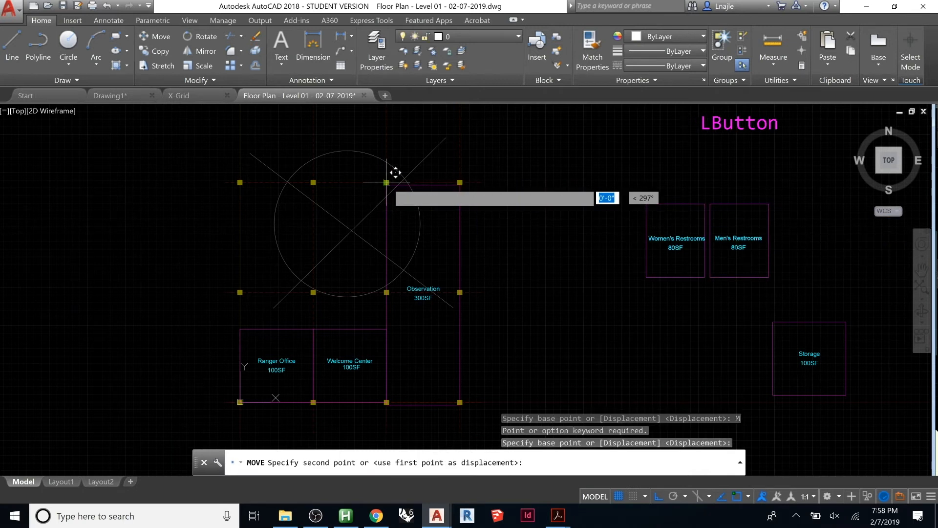
{"action": "key", "text": "Escape"}
Move both restroom outlines with their labels from the Men's Restrooms' upper-right corner to the Observation room's upper-left corner
{"action": "left_click", "coordinate": [604, 188]}
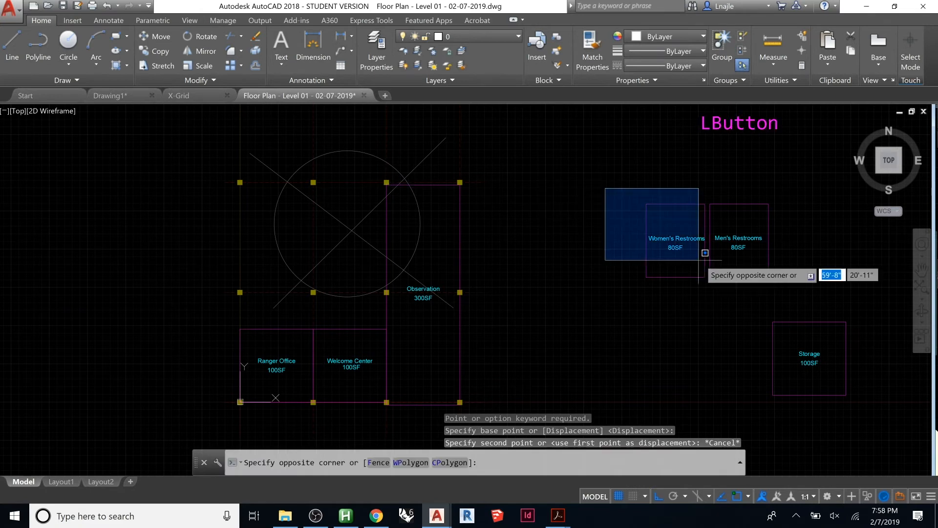
{"action": "left_click", "coordinate": [787, 290]}
{"action": "type", "text": "m"}
{"action": "key", "text": "Return"}
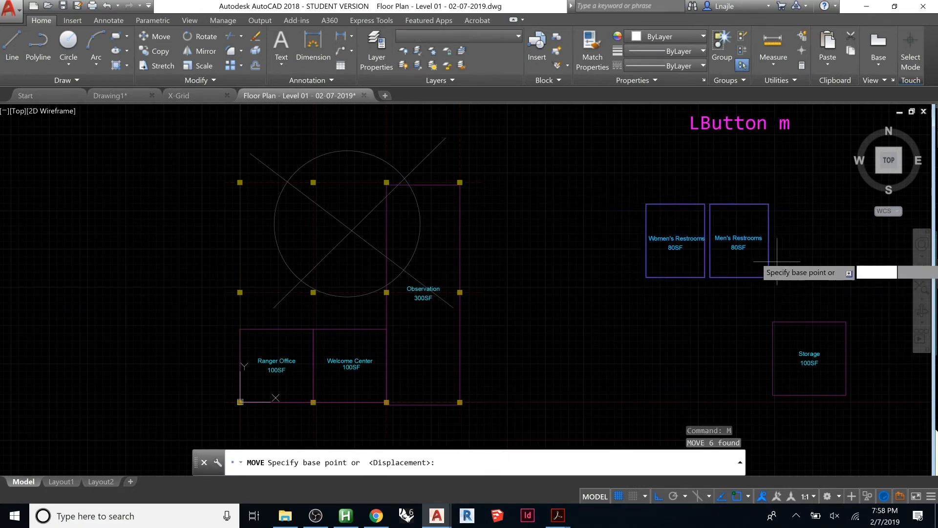
{"action": "left_click", "coordinate": [768, 204]}
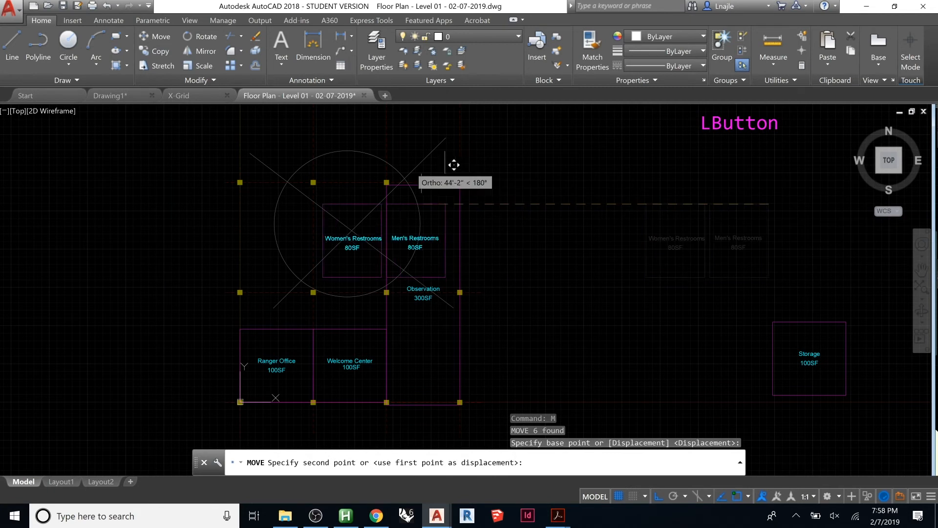
{"action": "left_click", "coordinate": [388, 183]}
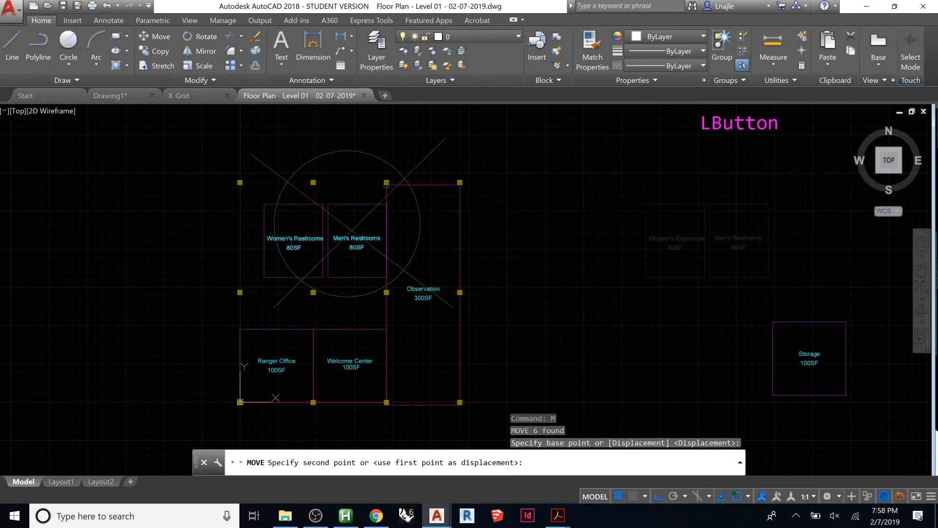
{"action": "key", "text": "Escape"}
{"action": "key", "text": "Escape"}
{"action": "key", "text": "Escape"}
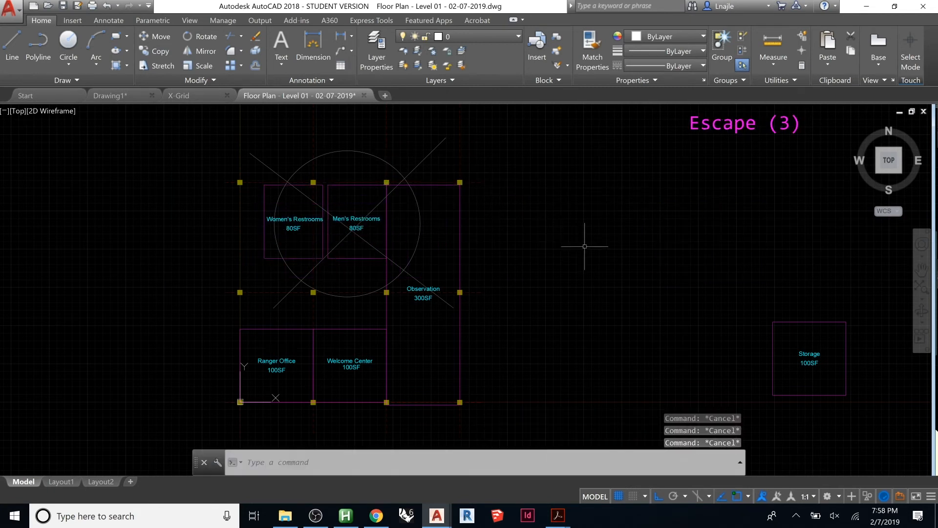
Move the Storage outline with its labels from its upper-right corner to the second column line, directly below the Women's Restrooms' bottom edge
{"action": "left_click", "coordinate": [703, 279]}
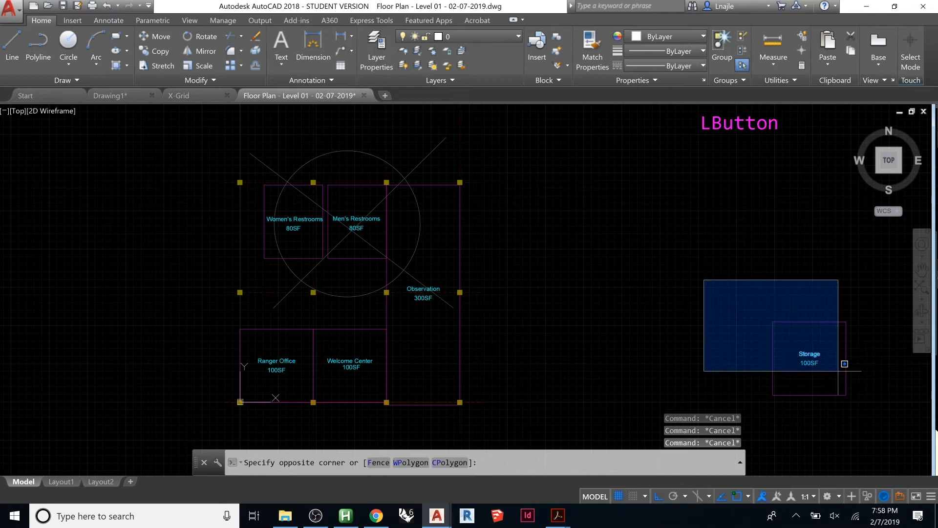
{"action": "left_click", "coordinate": [873, 405]}
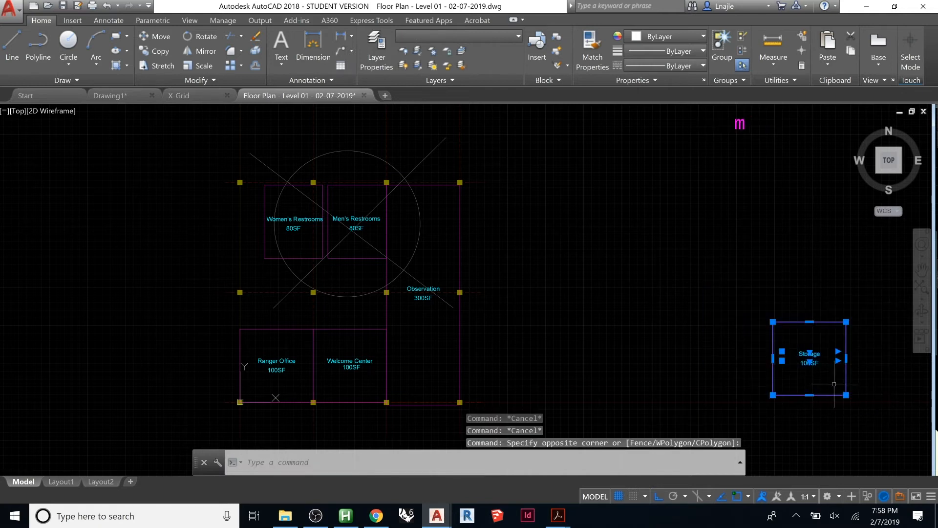
{"action": "type", "text": "m"}
{"action": "key", "text": "Return"}
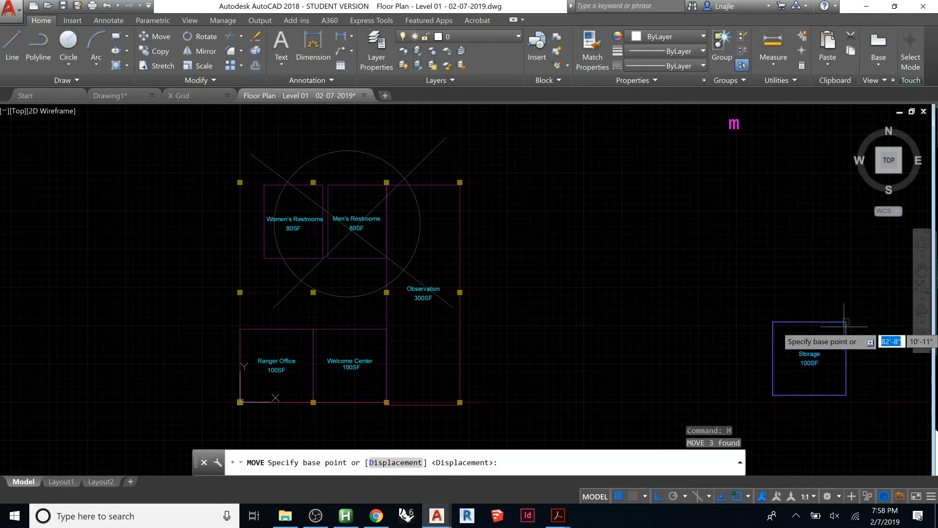
{"action": "left_click", "coordinate": [846, 322]}
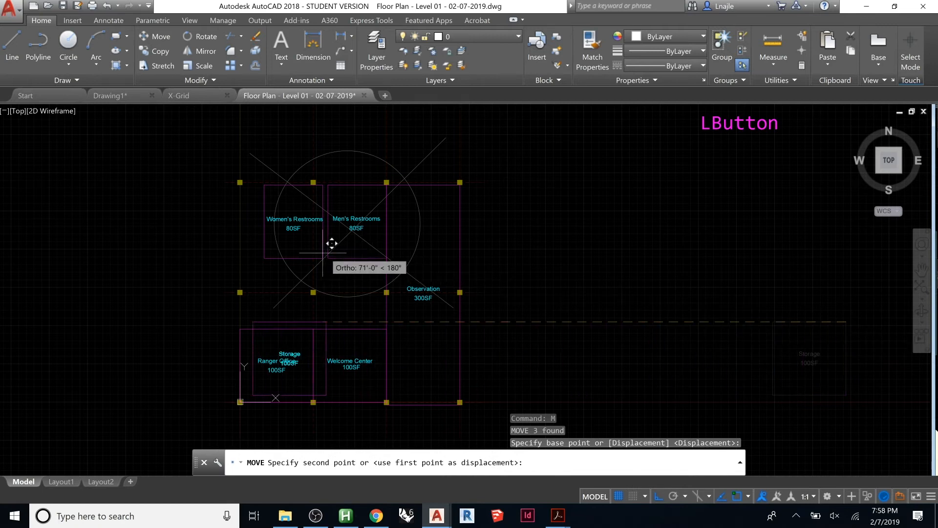
{"action": "left_click", "coordinate": [311, 260]}
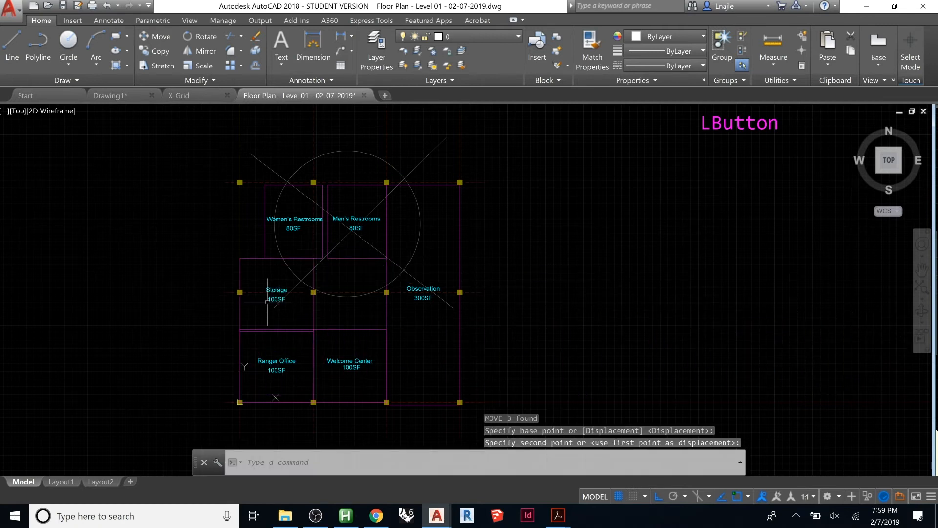
{"action": "scroll", "coordinate": [187, 279], "scroll_direction": "up", "scroll_amount": 2}
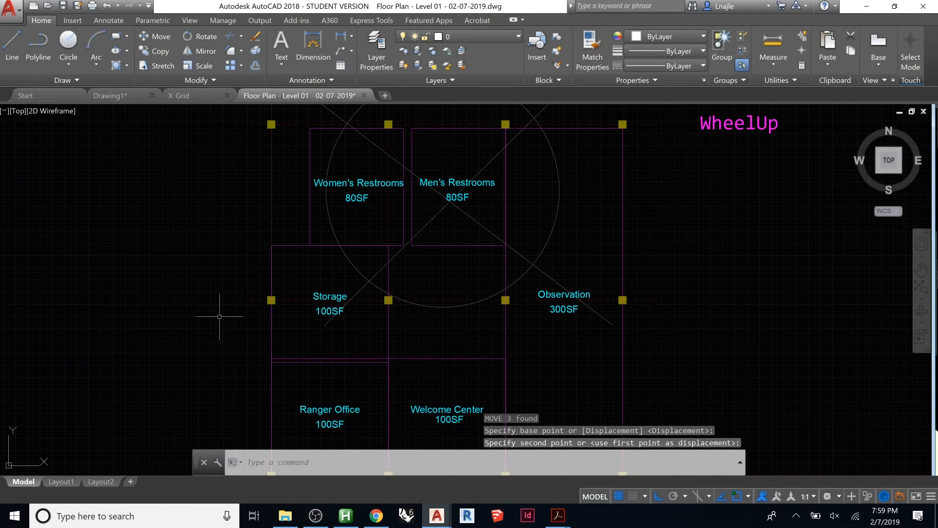
{"action": "scroll", "coordinate": [538, 284], "scroll_direction": "down", "scroll_amount": 1}
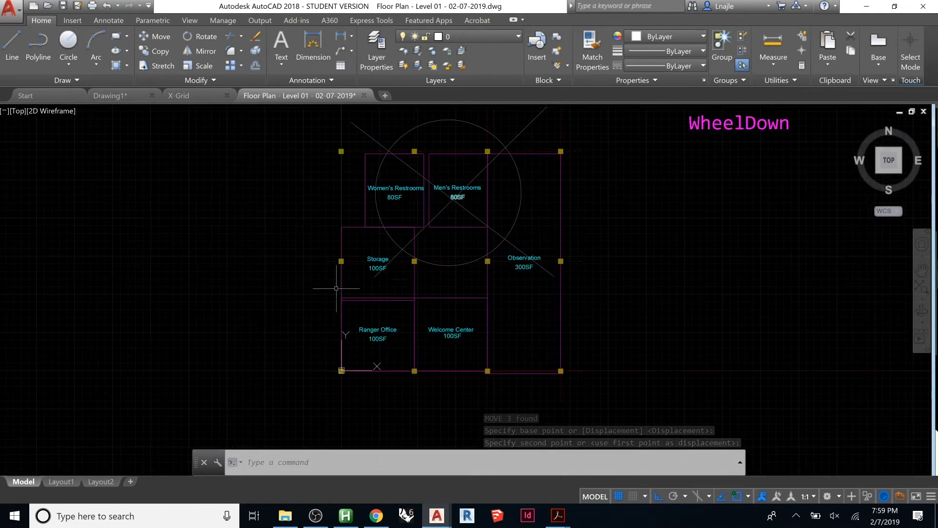
{"action": "scroll", "coordinate": [334, 284], "scroll_direction": "up", "scroll_amount": 1}
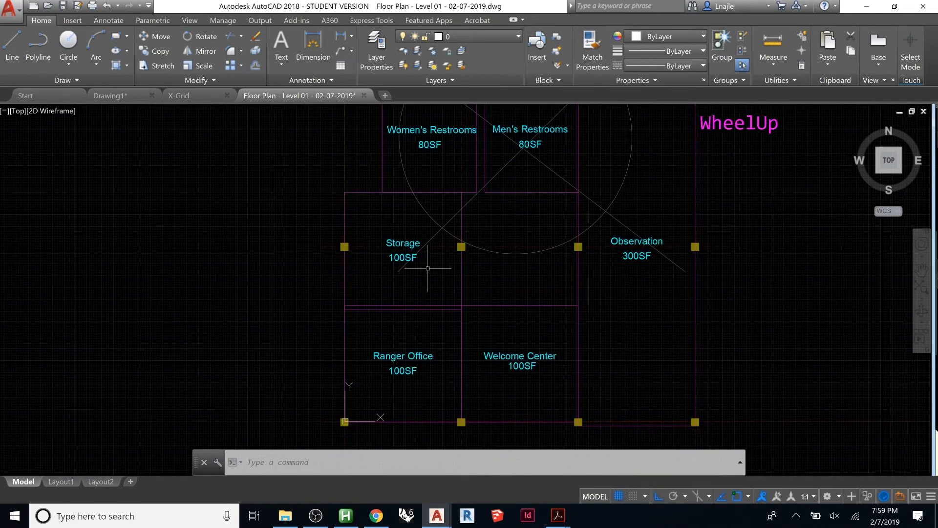
{"action": "middle_click_drag", "start_coordinate": [499, 258], "coordinate": [498, 281]}
{"action": "middle_click_drag", "start_coordinate": [492, 326], "coordinate": [487, 364]}
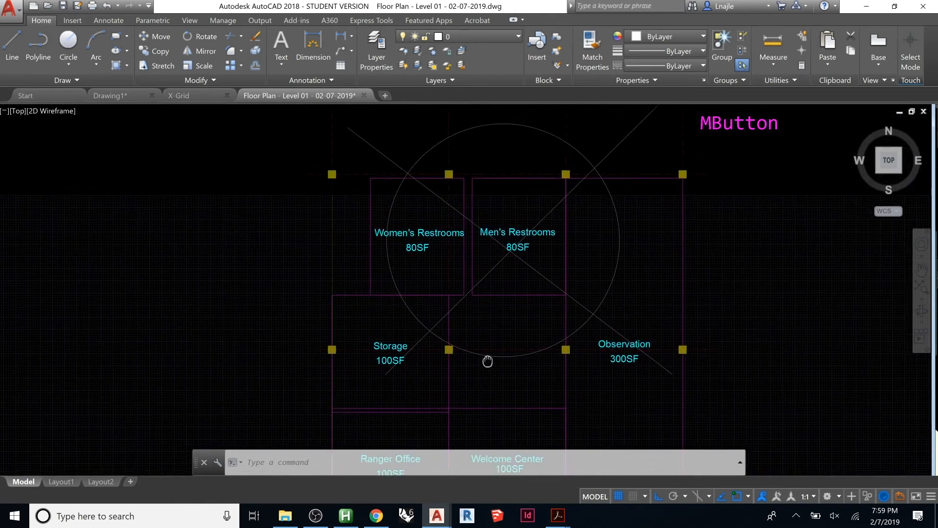
{"action": "middle_click_drag", "start_coordinate": [484, 316], "coordinate": [420, 310]}
{"action": "left_click", "coordinate": [271, 142]}
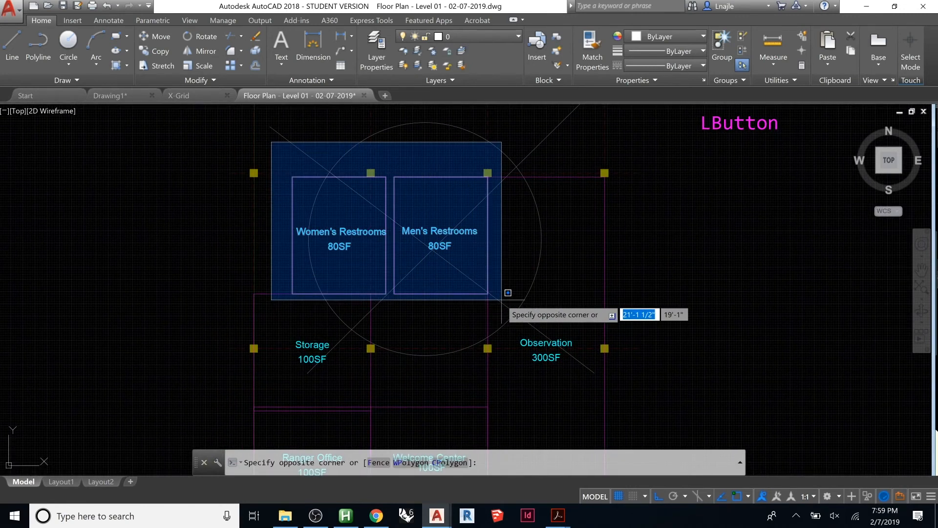
{"action": "left_click", "coordinate": [501, 299]}
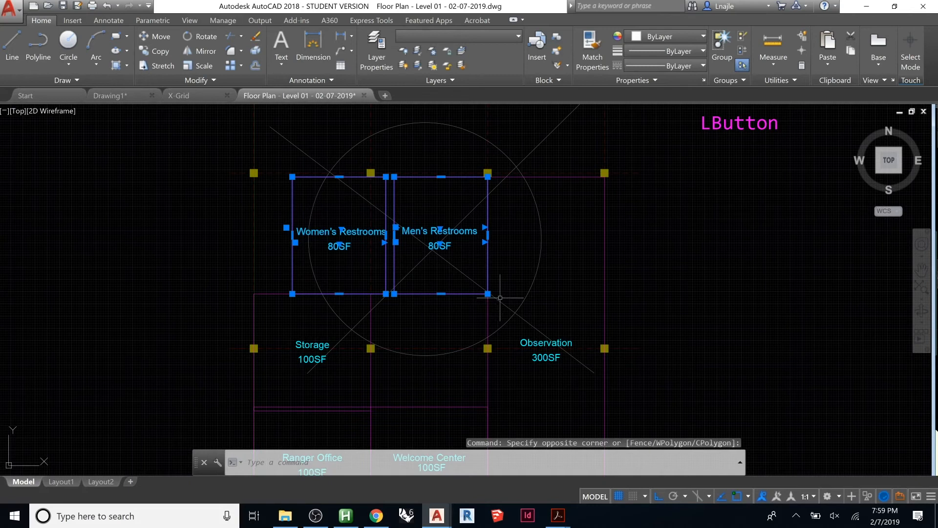
{"action": "mouse_move", "coordinate": [490, 289]}
{"action": "middle_mouse_down"}
{"action": "mouse_move", "coordinate": [442, 190]}
{"action": "mouse_move", "coordinate": [449, 252]}
{"action": "mouse_move", "coordinate": [462, 211]}
{"action": "mouse_move", "coordinate": [498, 224]}
{"action": "mouse_move", "coordinate": [508, 249]}
{"action": "mouse_move", "coordinate": [528, 240]}
{"action": "mouse_move", "coordinate": [529, 276]}
{"action": "middle_mouse_up"}
{"action": "scroll", "coordinate": [503, 192], "scroll_direction": "down", "scroll_amount": 2}
{"action": "key", "text": "Escape"}
{"action": "key", "text": "Escape"}
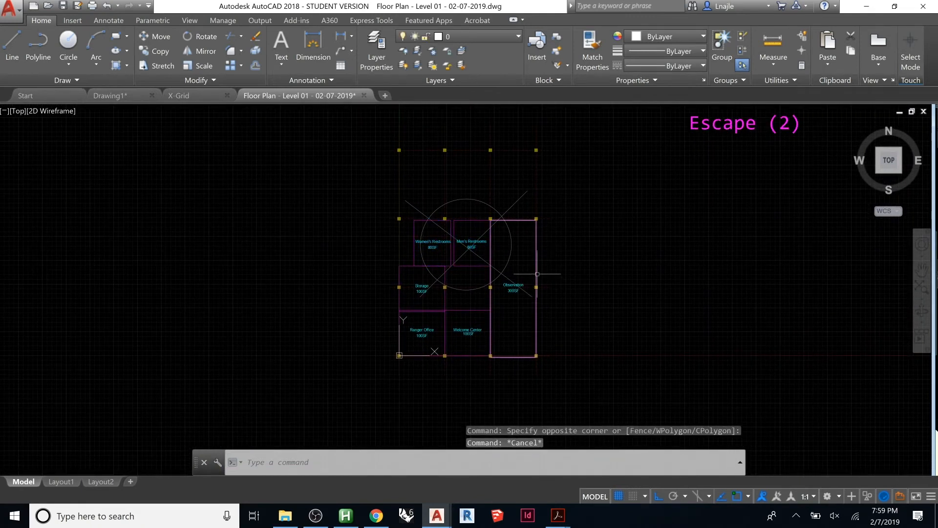
Move all the room outlines and their labels straight up by one bay of the column grid
{"action": "left_click", "coordinate": [359, 189]}
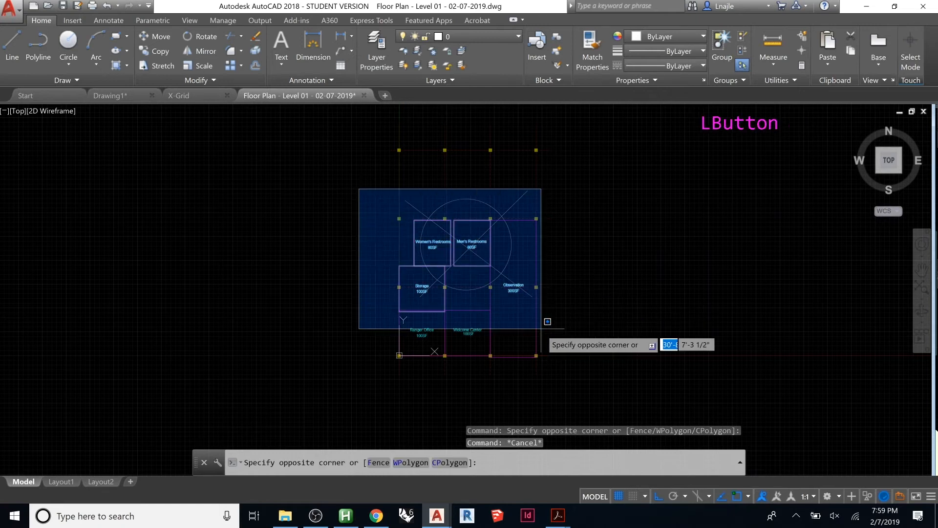
{"action": "left_click", "coordinate": [546, 362]}
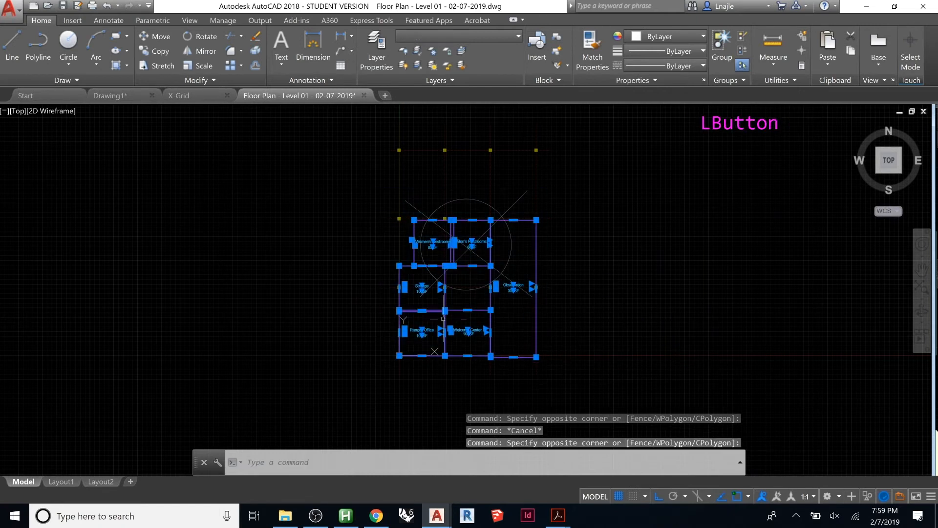
{"action": "scroll", "coordinate": [447, 316], "scroll_direction": "up", "scroll_amount": 2}
{"action": "type", "text": "m"}
{"action": "key", "text": "Return"}
{"action": "scroll", "coordinate": [492, 387], "scroll_direction": "down", "scroll_amount": 1}
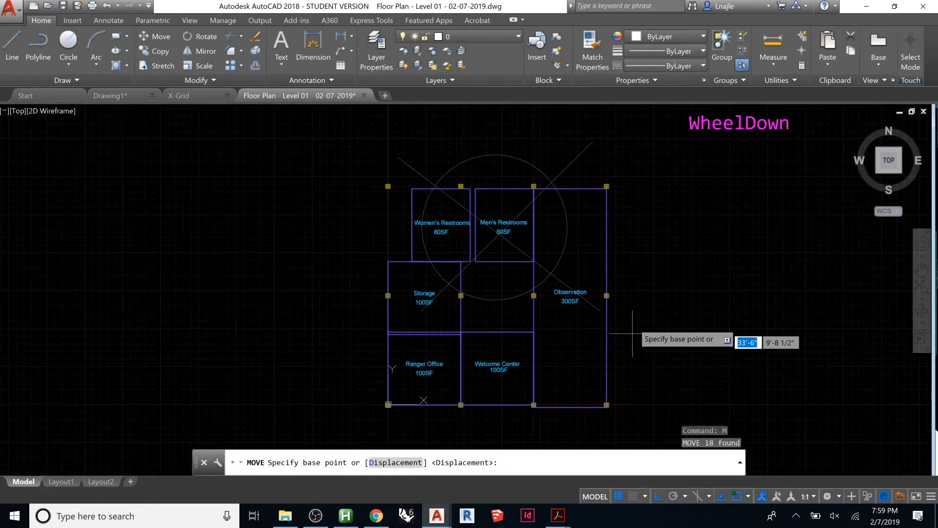
{"action": "left_click", "coordinate": [628, 295]}
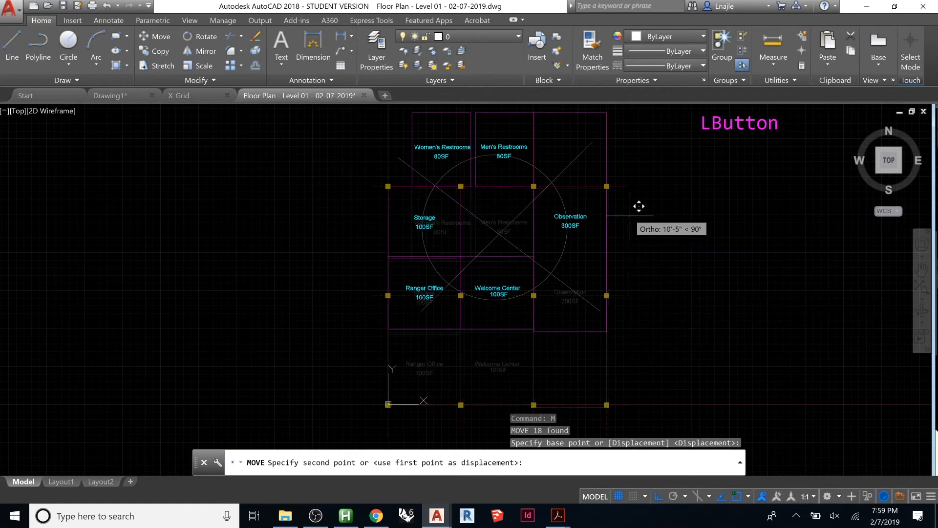
{"action": "left_click", "coordinate": [628, 186]}
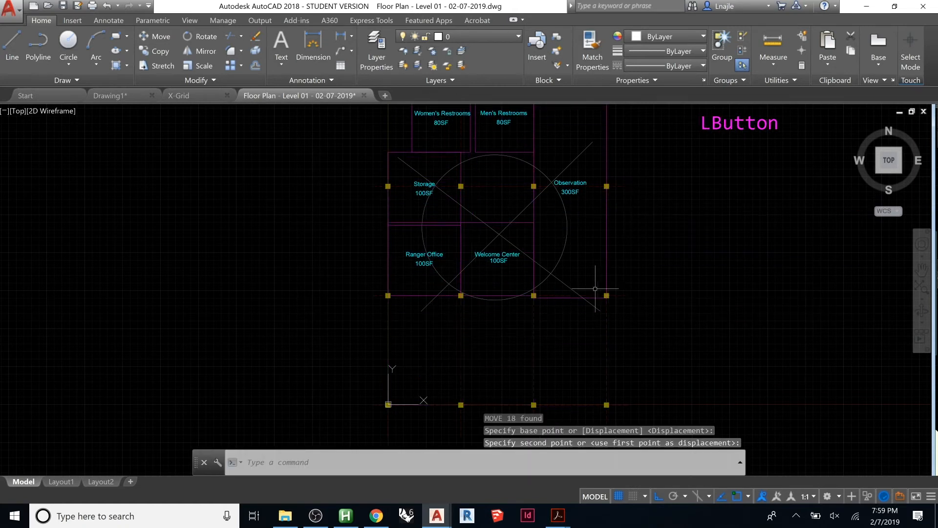
In the X-Grid drawing, delete the circle and the two crossing diagonal lines from the middle of the grid
{"action": "scroll", "coordinate": [595, 289], "scroll_direction": "down", "scroll_amount": 3}
{"action": "middle_click_drag", "start_coordinate": [628, 247], "coordinate": [618, 279]}
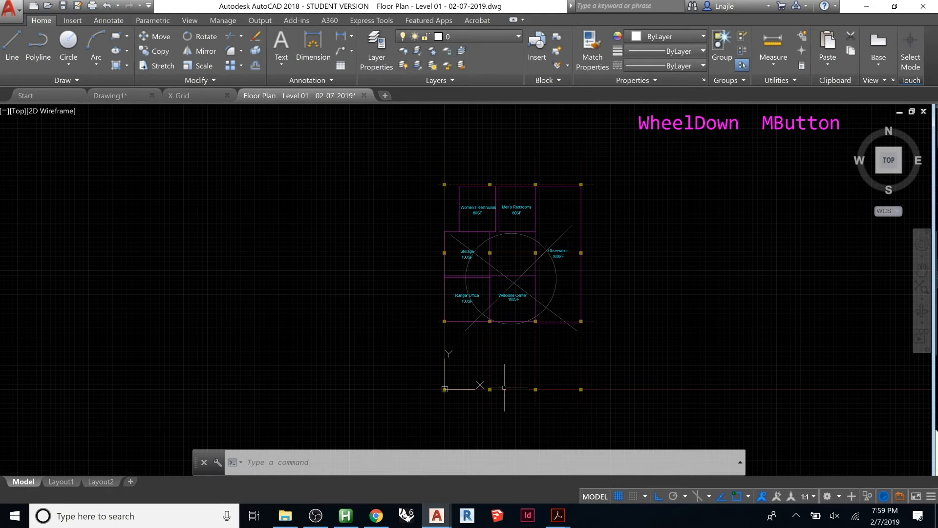
{"action": "left_click", "coordinate": [536, 390]}
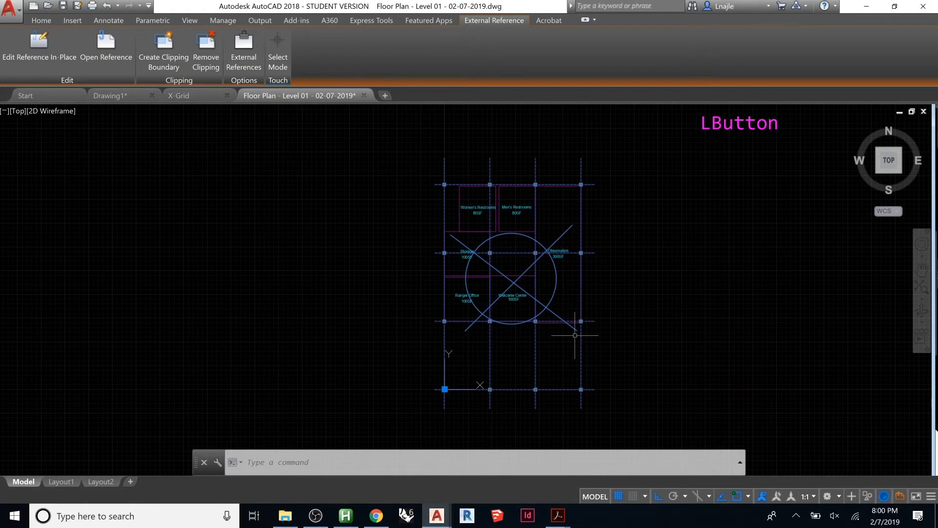
{"action": "left_click", "coordinate": [182, 97]}
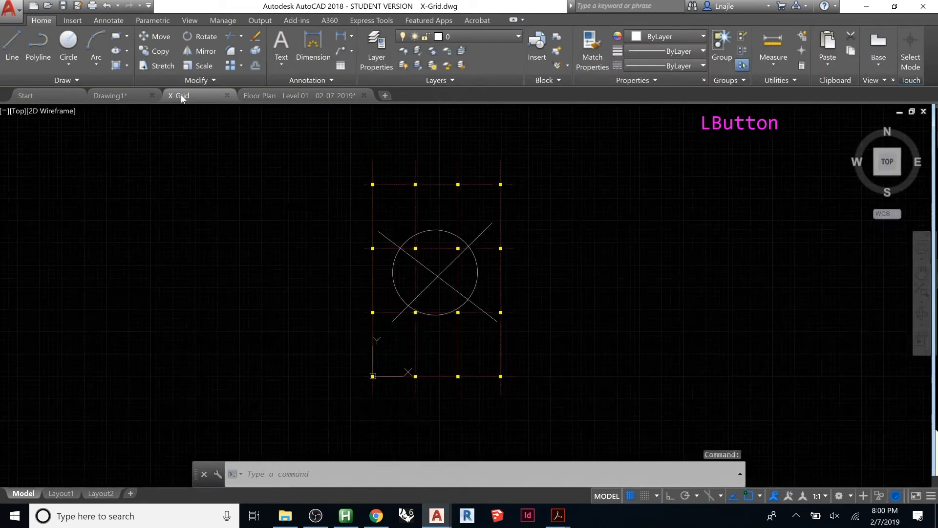
{"action": "left_click", "coordinate": [442, 272]}
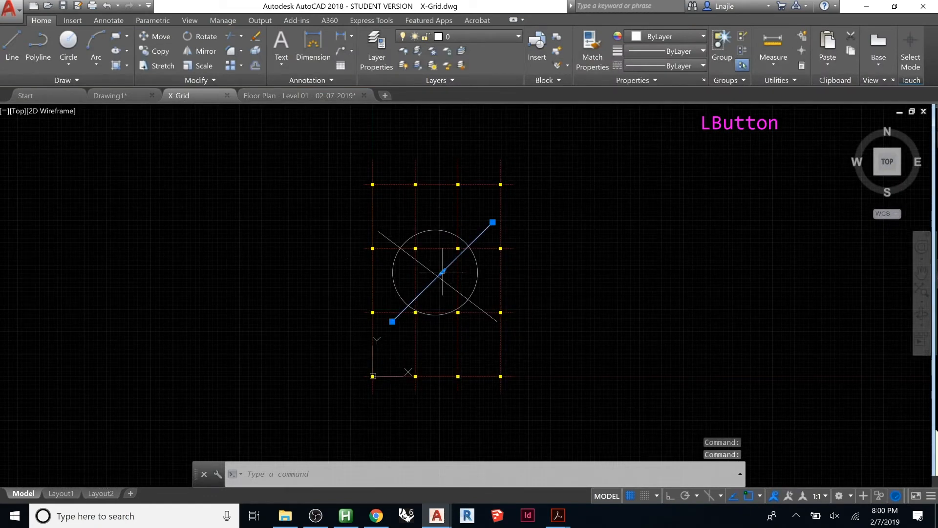
{"action": "left_click", "coordinate": [442, 268]}
{"action": "left_click", "coordinate": [433, 286]}
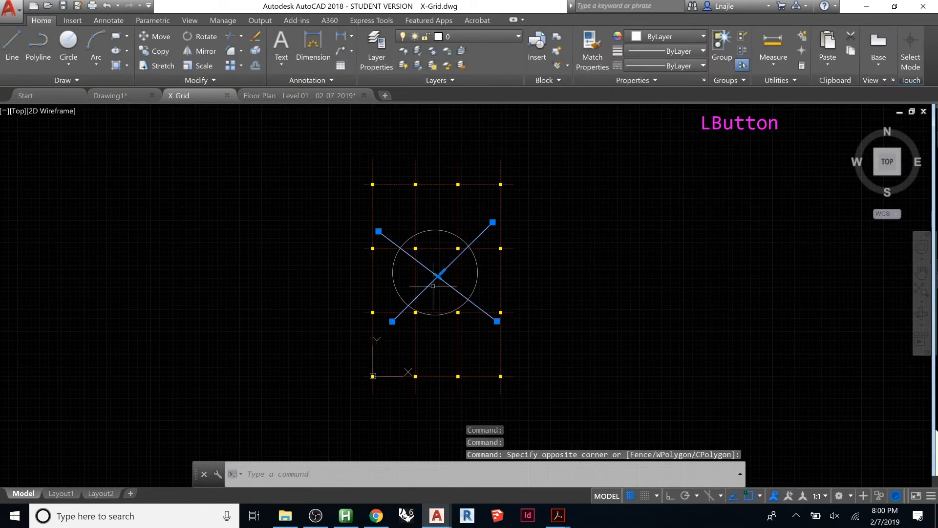
{"action": "left_click", "coordinate": [486, 278]}
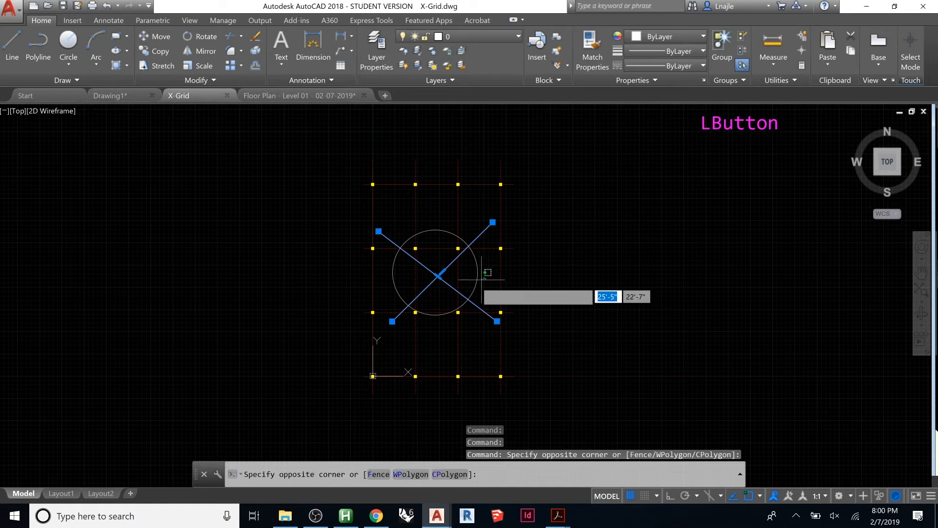
{"action": "left_click", "coordinate": [473, 284]}
{"action": "key", "text": "Delete"}
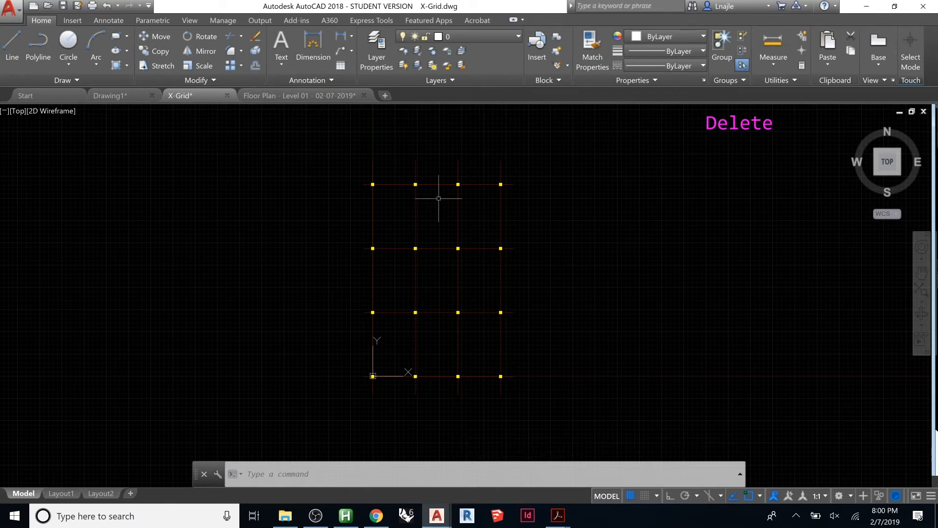
Save the X-Grid drawing and reload the changed reference in the Level 01 floor plan
{"action": "key", "text": "ctrl+s"}
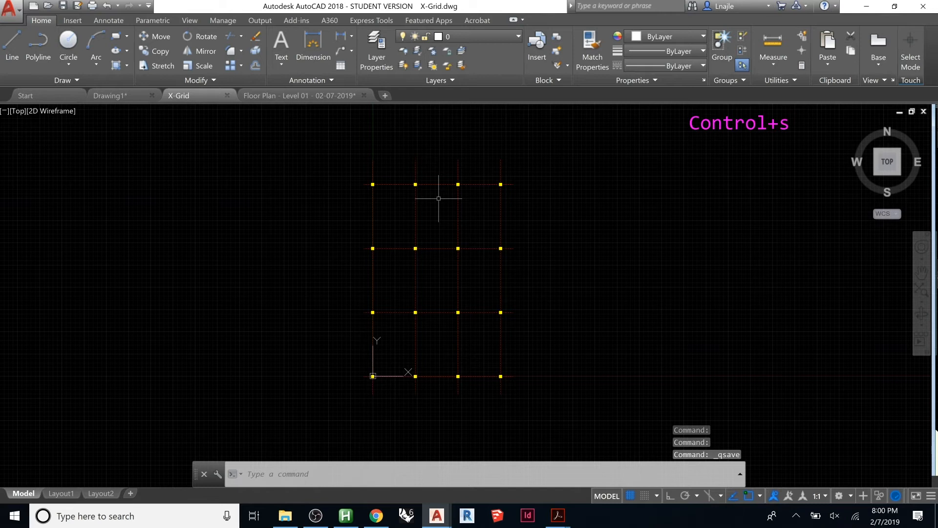
{"action": "left_click", "coordinate": [312, 96]}
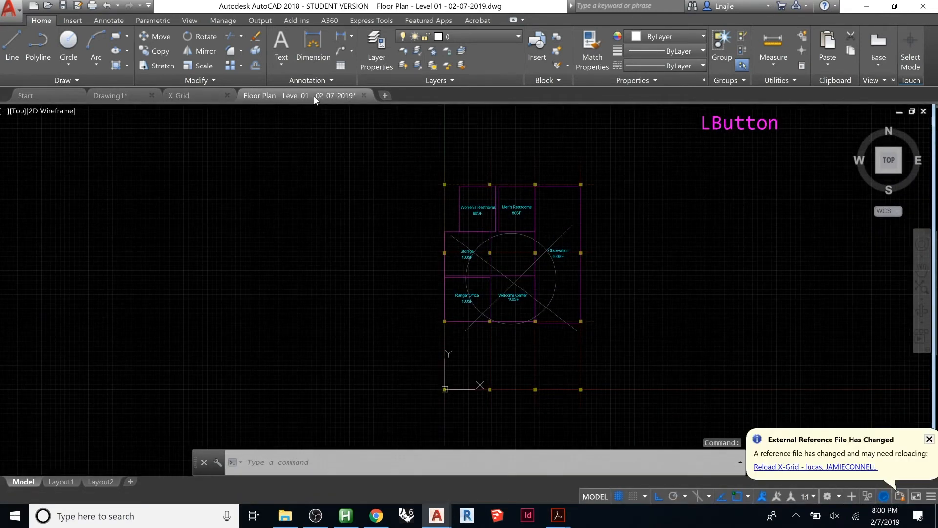
{"action": "left_click", "coordinate": [824, 468]}
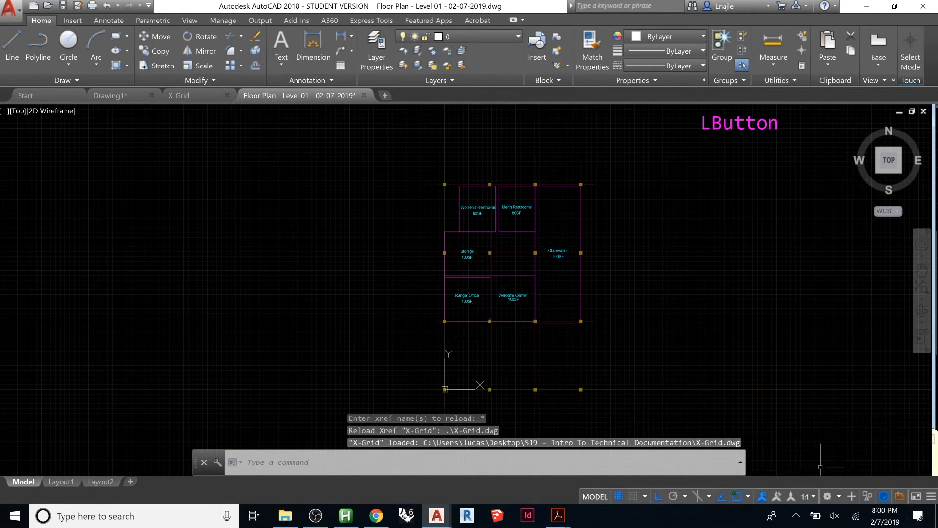
Try to edit the X-Grid reference in place from the floor plan, with all nested objects selected automatically
{"action": "scroll", "coordinate": [535, 322], "scroll_direction": "up", "scroll_amount": 2}
{"action": "left_click", "coordinate": [555, 350]}
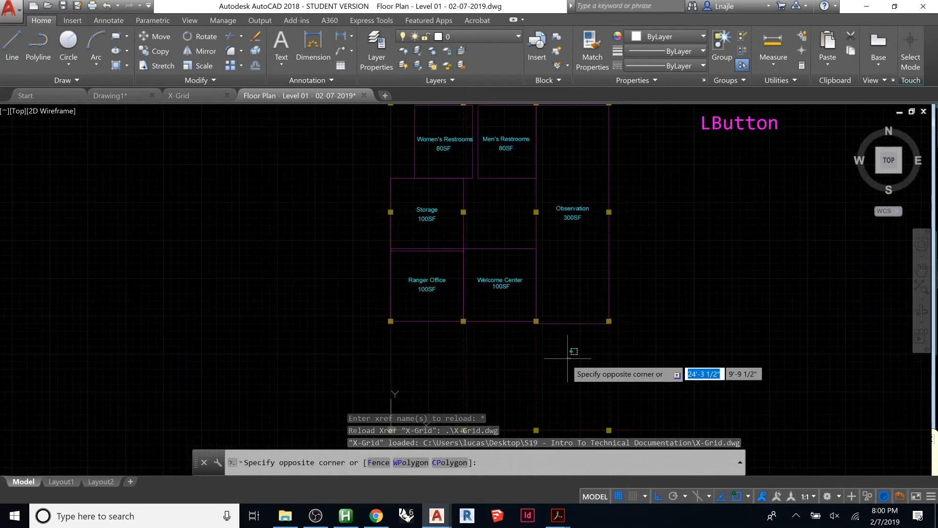
{"action": "left_click", "coordinate": [530, 370]}
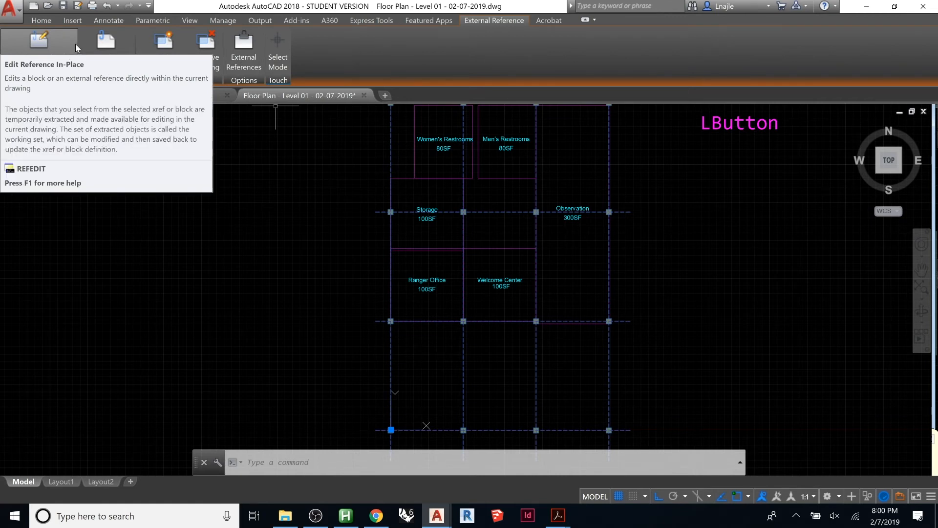
{"action": "left_click", "coordinate": [55, 41]}
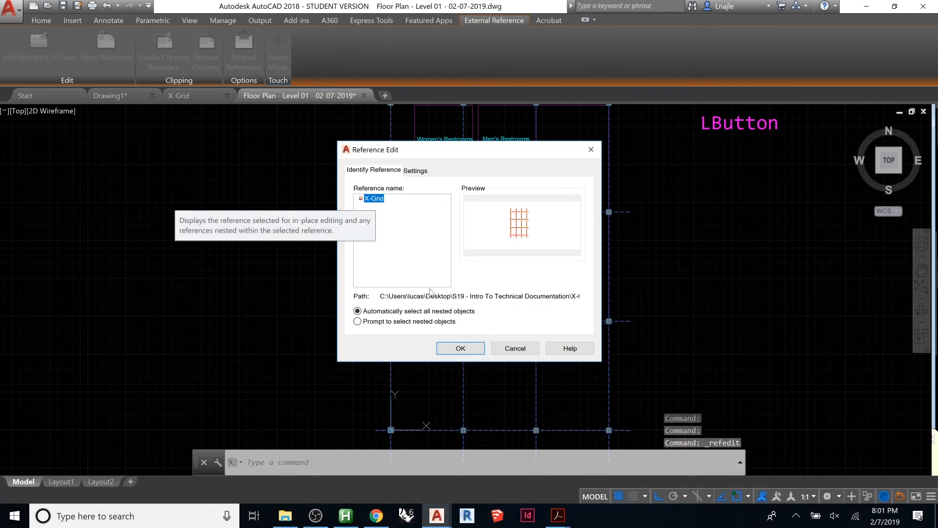
{"action": "left_click", "coordinate": [460, 348]}
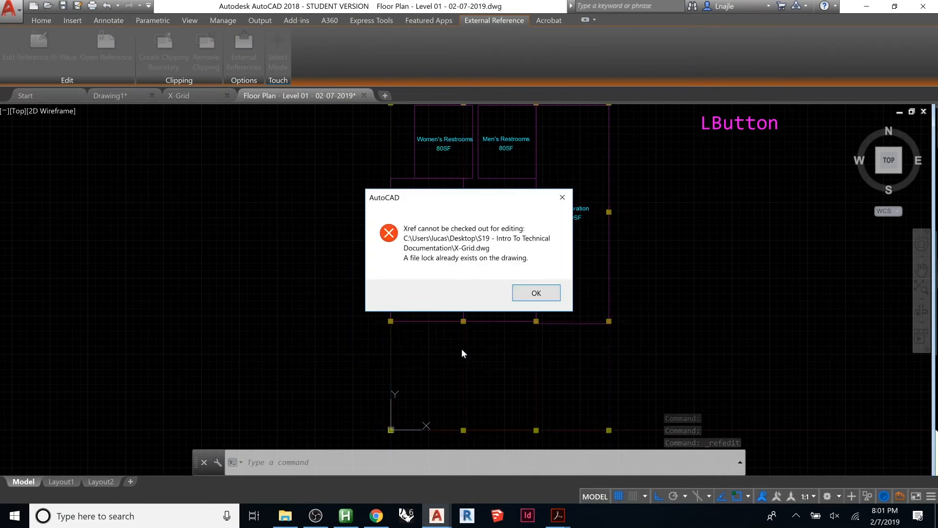
{"action": "left_click", "coordinate": [532, 296]}
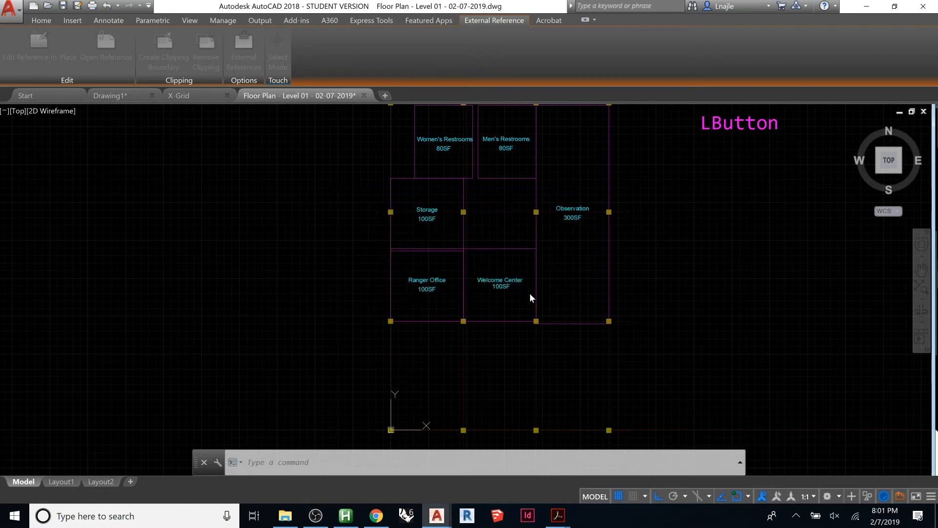
Close the X-Grid drawing and return to the Level 01 floor plan
{"action": "left_click", "coordinate": [228, 96]}
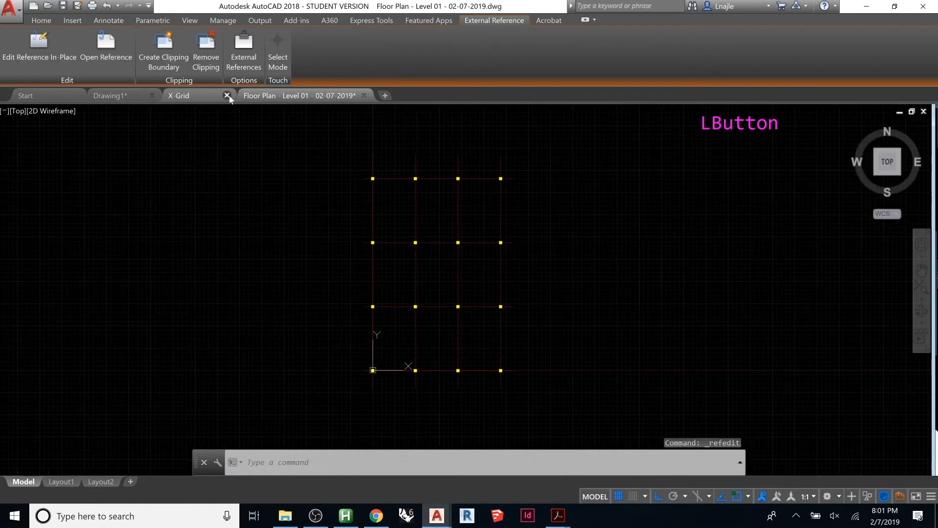
{"action": "left_click", "coordinate": [227, 95]}
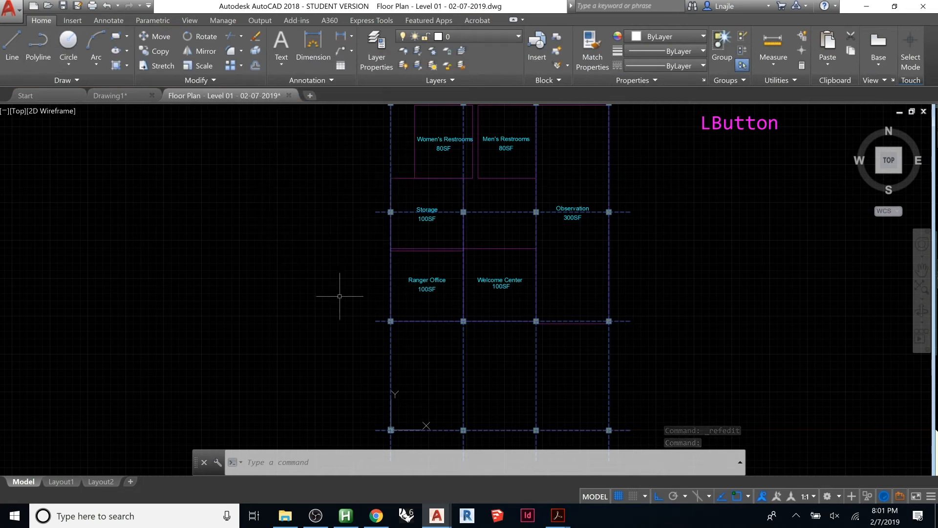
{"action": "scroll", "coordinate": [340, 293], "scroll_direction": "down", "scroll_amount": 2}
{"action": "scroll", "coordinate": [318, 239], "scroll_direction": "up", "scroll_amount": 2}
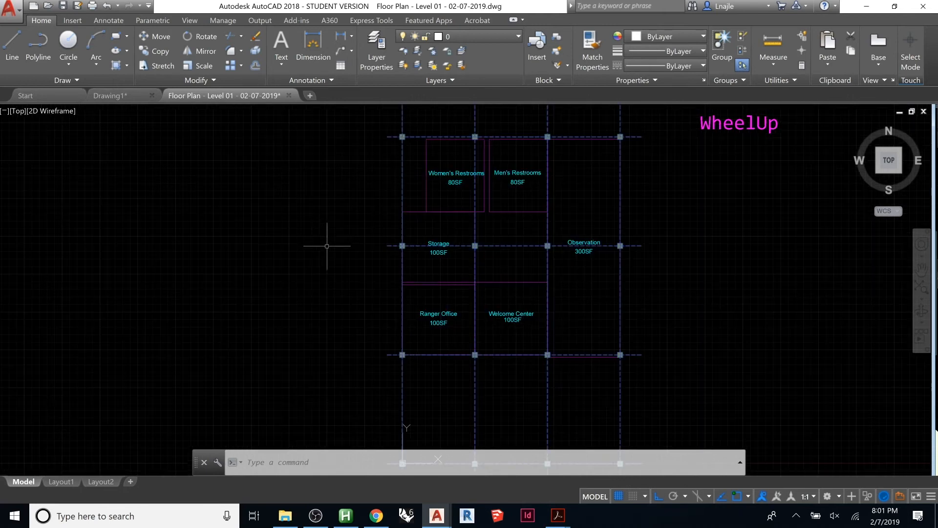
Open the X-Grid reference for in-place editing from the floor plan, with all nested objects selected automatically
{"action": "key", "text": "Escape"}
{"action": "key", "text": "Escape"}
{"action": "left_click", "coordinate": [503, 382]}
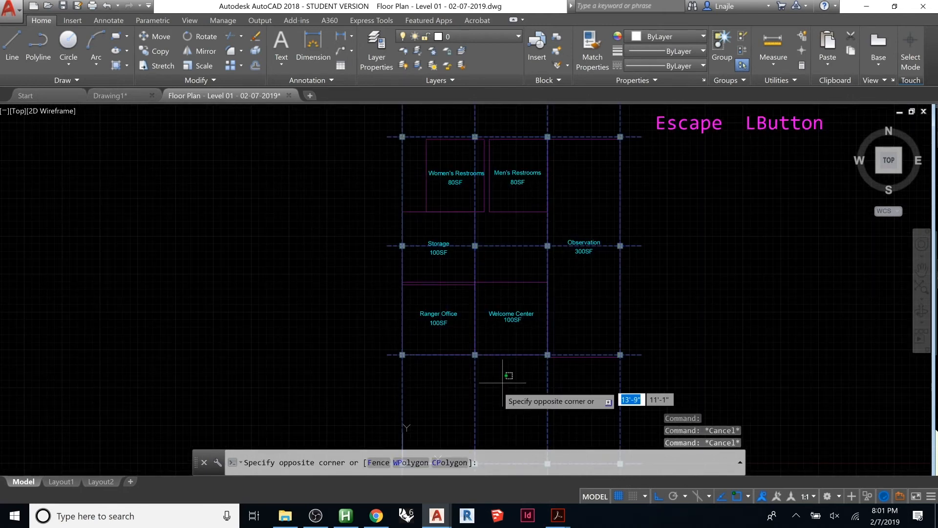
{"action": "left_click", "coordinate": [467, 388]}
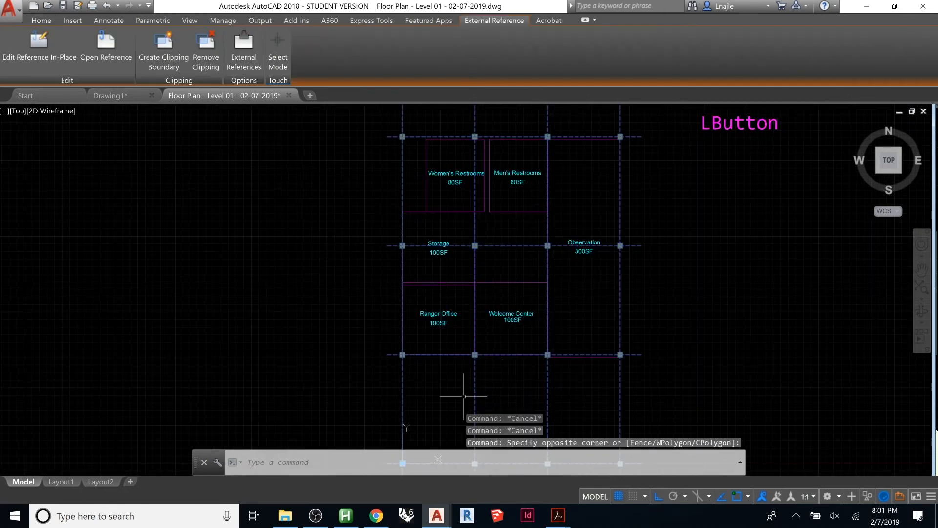
{"action": "left_click", "coordinate": [33, 55]}
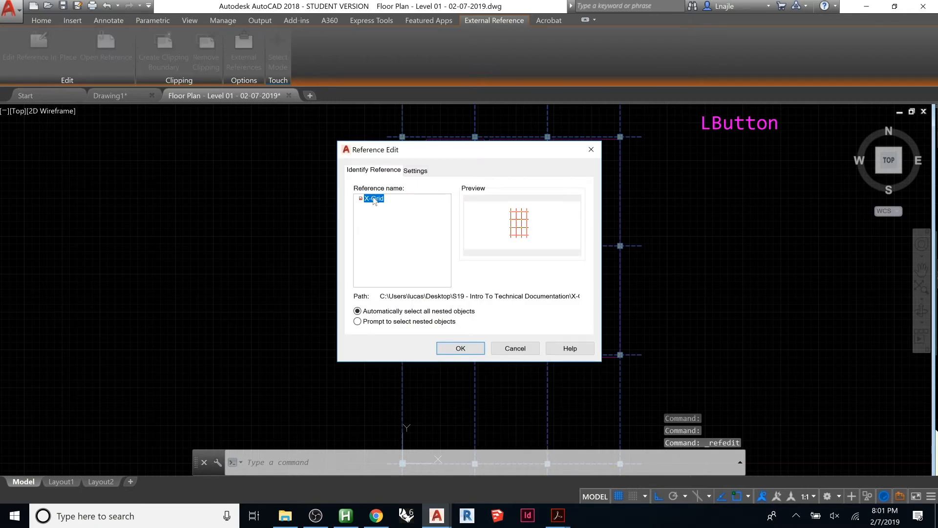
{"action": "left_click", "coordinate": [459, 347]}
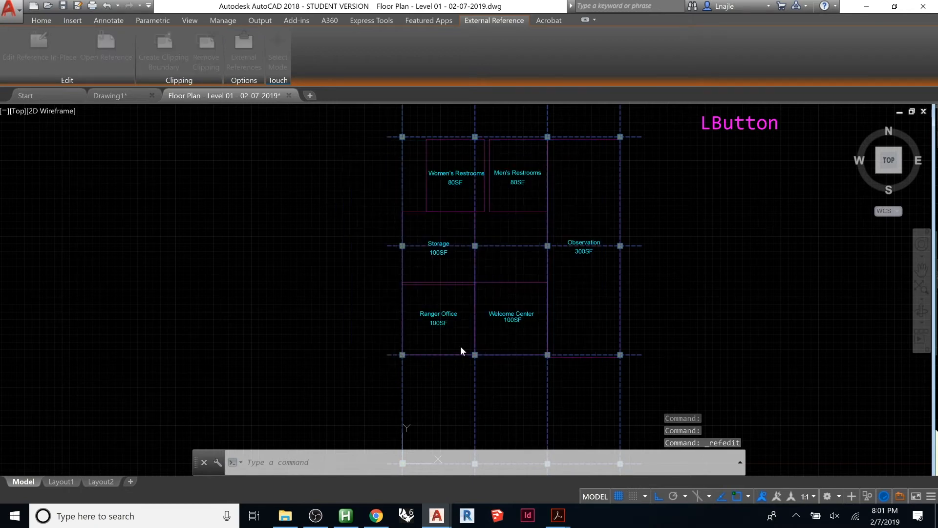
Move the grid's bottom row of columns, its horizontal grid line and the four vertical grid lines straight up by 10'
{"action": "scroll", "coordinate": [353, 235], "scroll_direction": "down", "scroll_amount": 2}
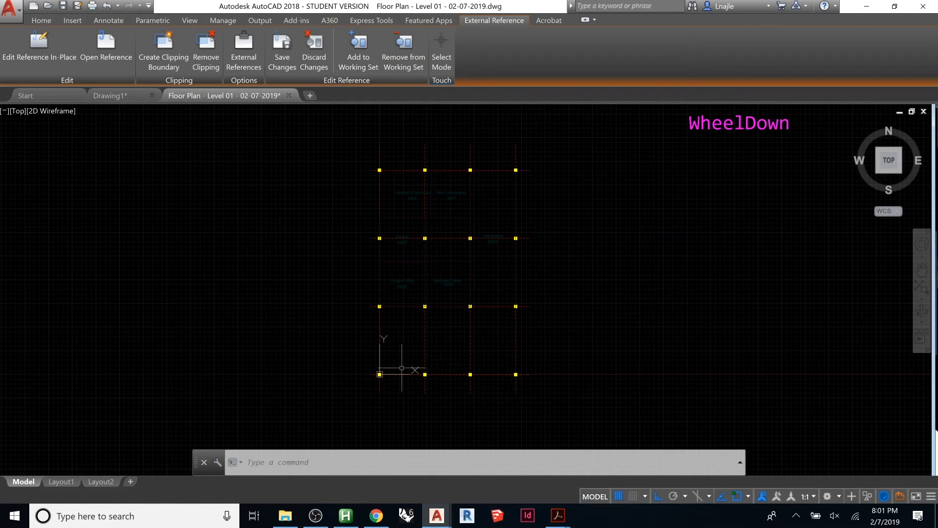
{"action": "left_click", "coordinate": [579, 360]}
{"action": "left_click", "coordinate": [346, 404]}
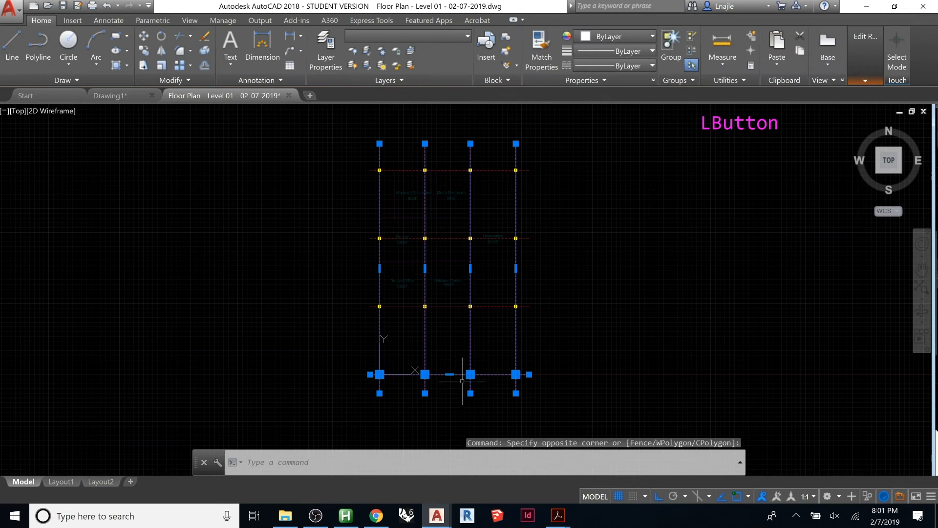
{"action": "type", "text": "m"}
{"action": "key", "text": "space"}
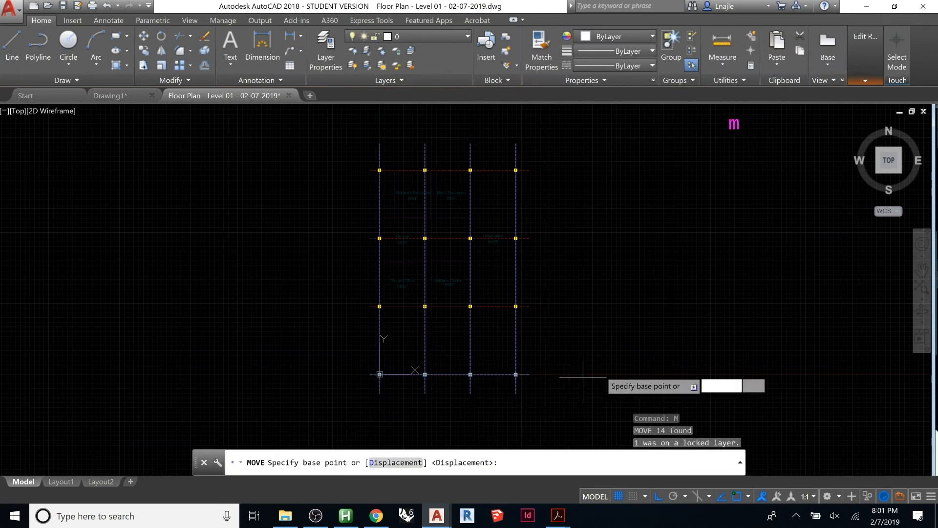
{"action": "left_click", "coordinate": [610, 369]}
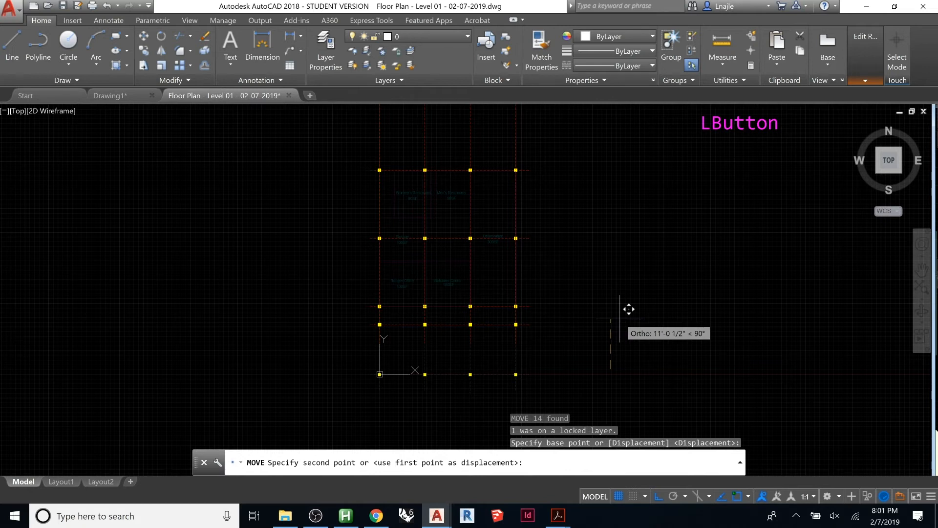
{"action": "type", "text": "10;"}
{"action": "key", "text": "Return"}
{"action": "type", "text": "\\"}
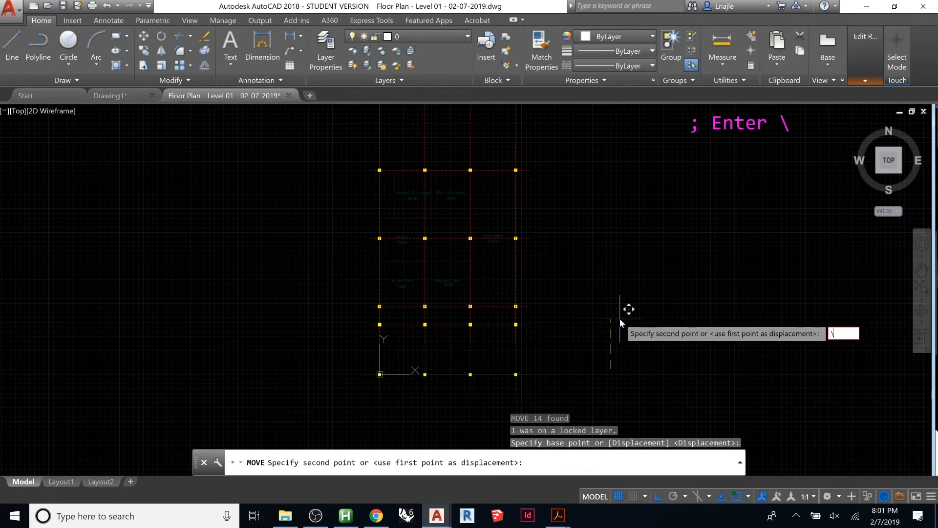
{"action": "key", "text": "BackSpace"}
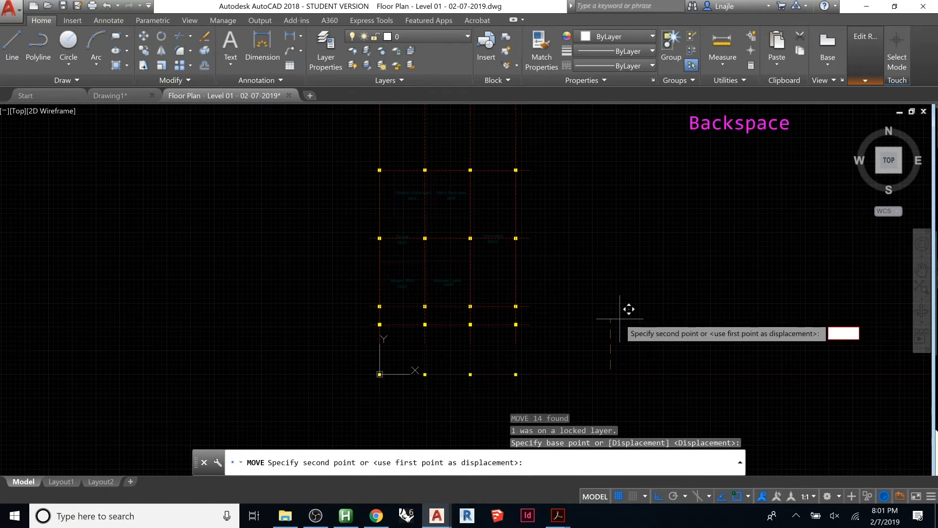
{"action": "type", "text": "10'"}
{"action": "key", "text": "Return"}
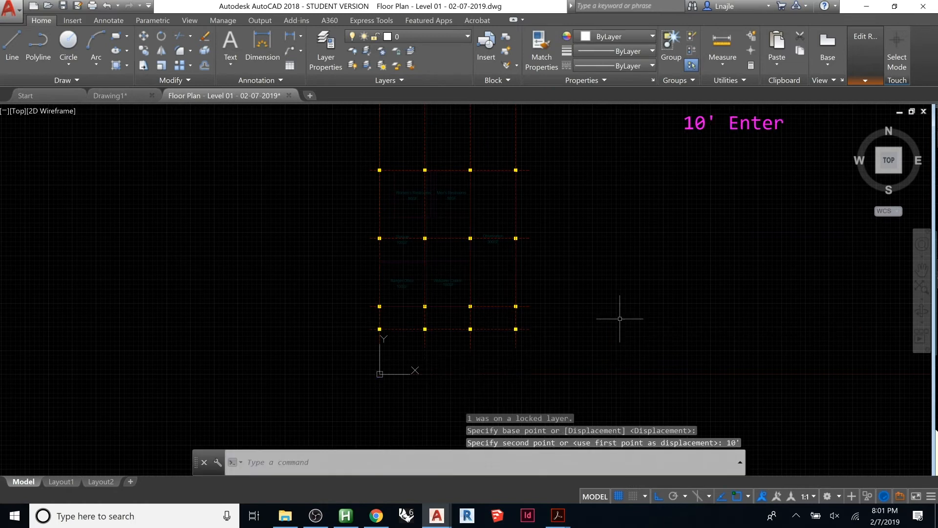
Save the in-place edits back to the X-Grid reference and end the reference editing
{"action": "mouse_move", "coordinate": [530, 155]}
{"action": "middle_mouse_down"}
{"action": "mouse_move", "coordinate": [527, 182]}
{"action": "mouse_move", "coordinate": [511, 182]}
{"action": "mouse_move", "coordinate": [499, 207]}
{"action": "middle_mouse_up"}
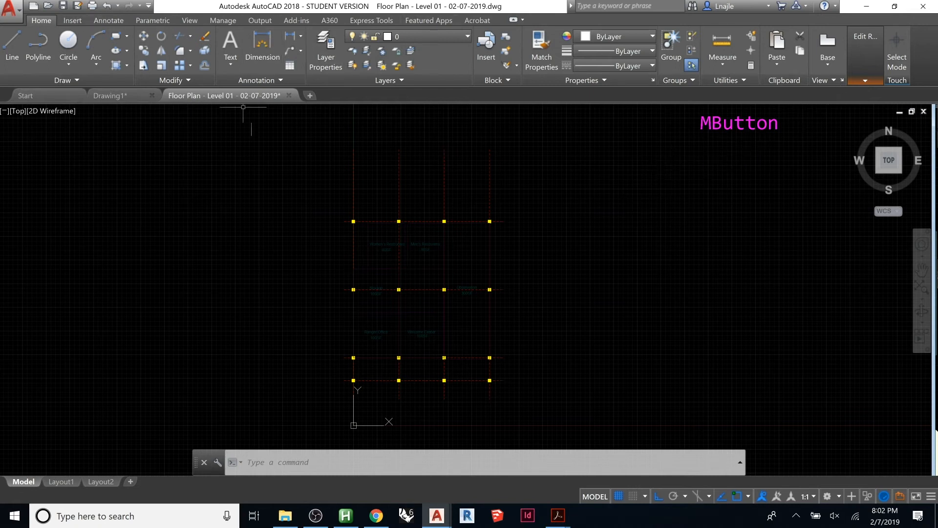
{"action": "left_click", "coordinate": [872, 77]}
{"action": "left_click", "coordinate": [865, 79]}
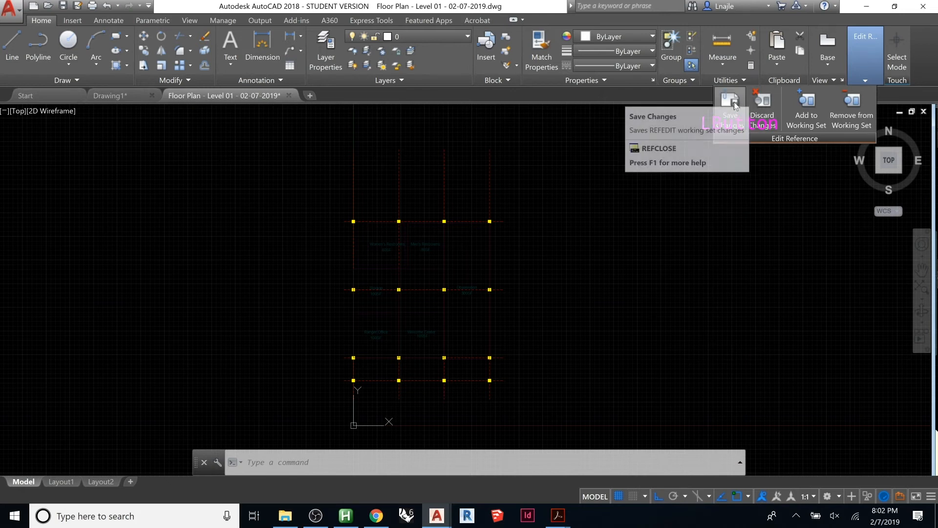
{"action": "left_click", "coordinate": [735, 103]}
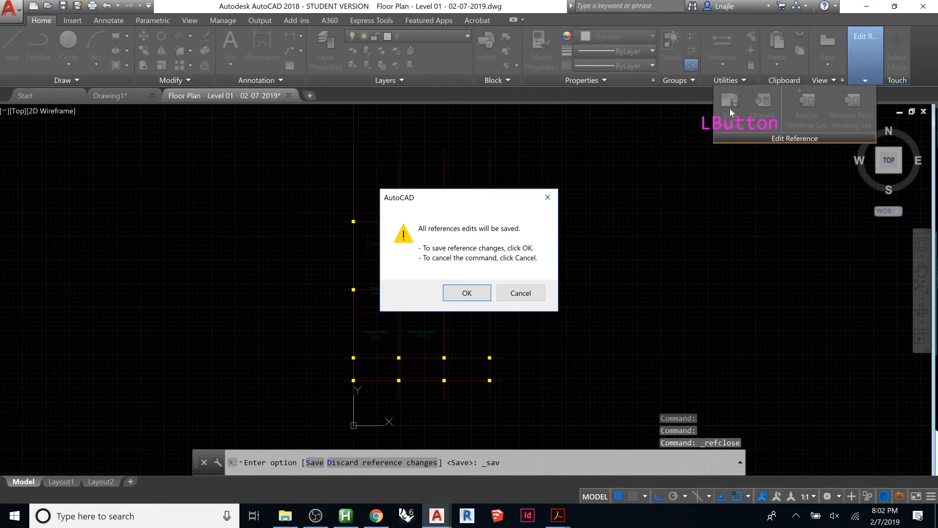
{"action": "left_click", "coordinate": [468, 293]}
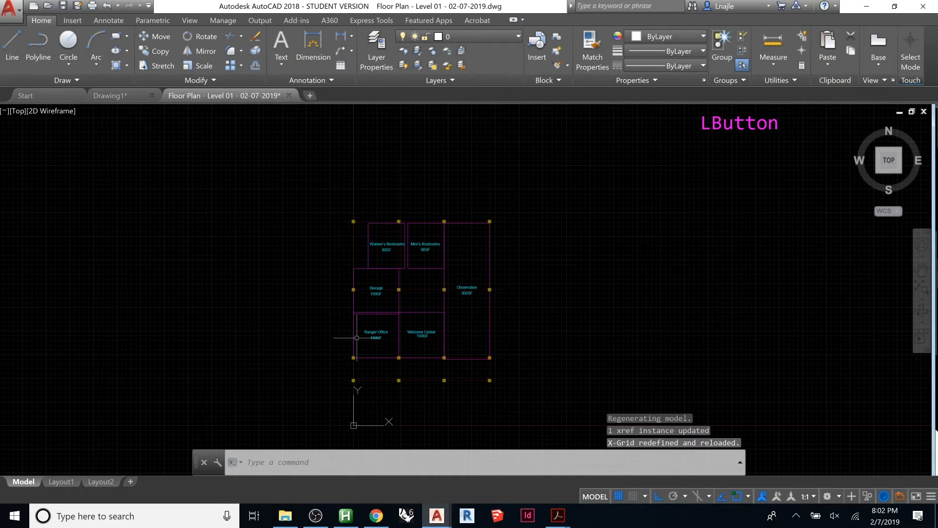
Group the Women's Restrooms outline with its name and 80SF labels
{"action": "scroll", "coordinate": [382, 385], "scroll_direction": "up", "scroll_amount": 2}
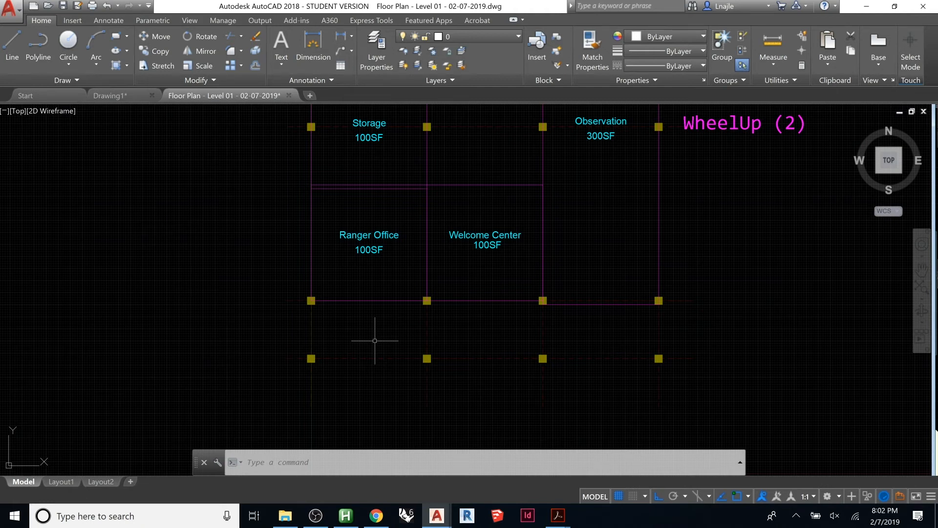
{"action": "scroll", "coordinate": [473, 316], "scroll_direction": "down", "scroll_amount": 1}
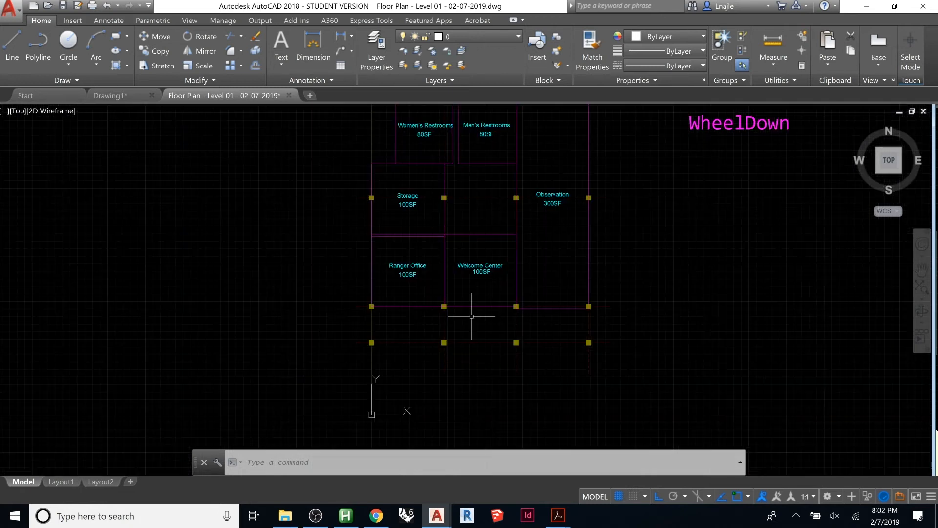
{"action": "middle_click_drag", "start_coordinate": [550, 257], "coordinate": [514, 316]}
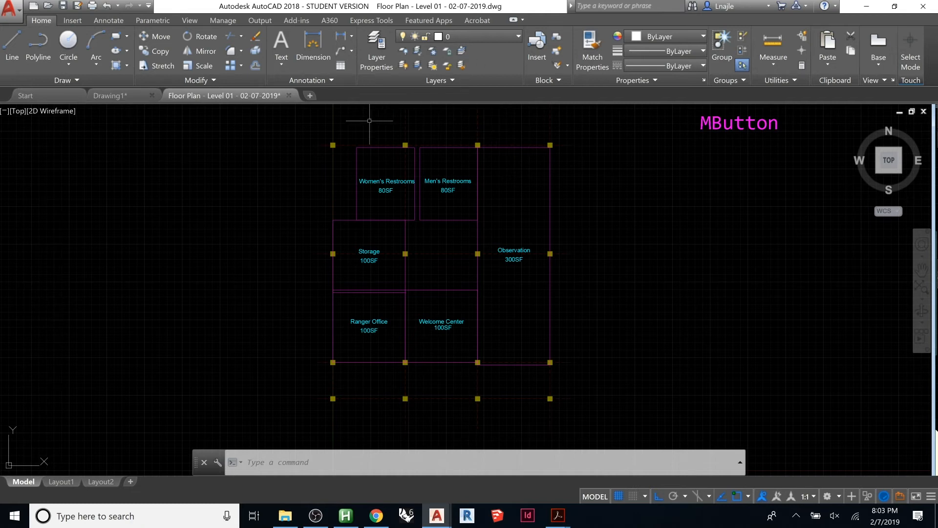
{"action": "left_click", "coordinate": [338, 135]}
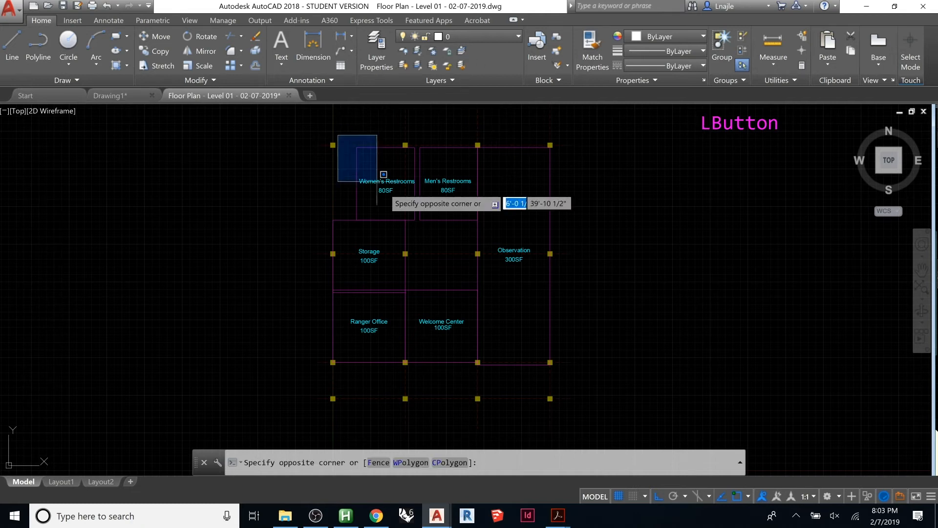
{"action": "left_click", "coordinate": [428, 222]}
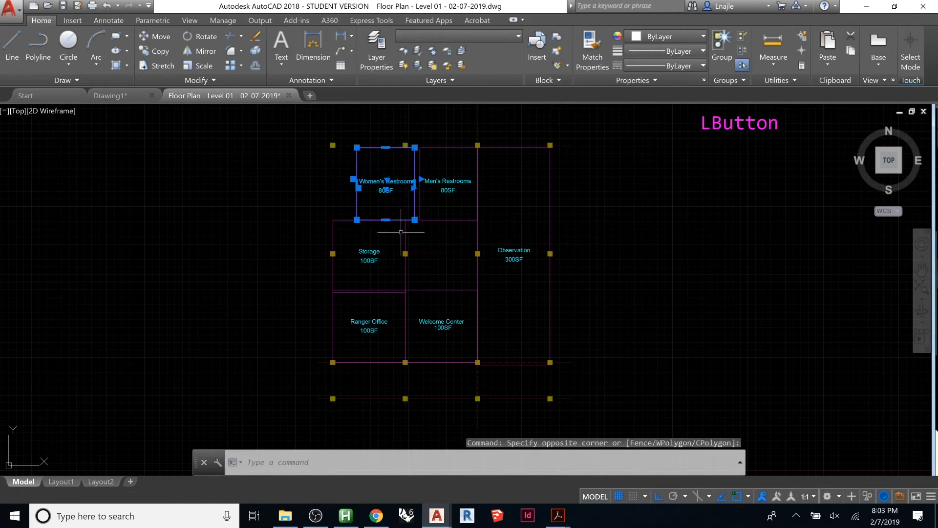
{"action": "type", "text": "grou"}
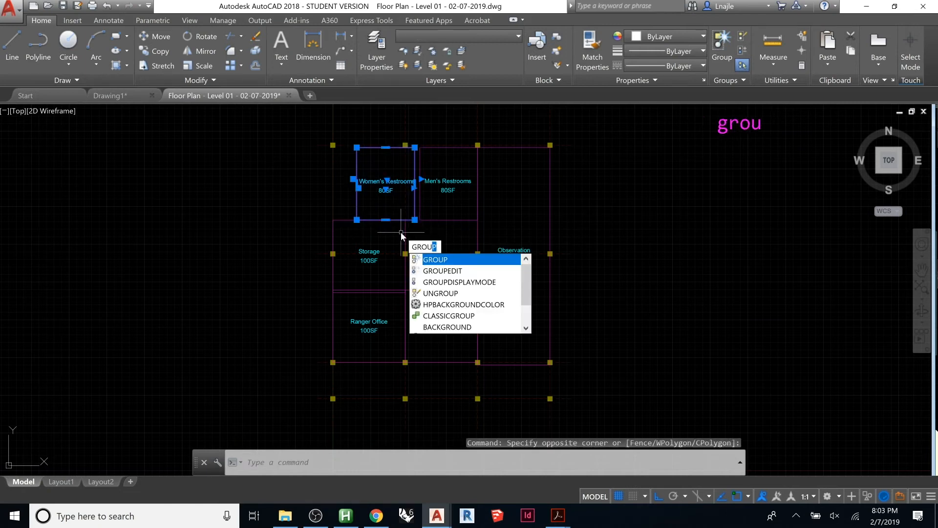
{"action": "type", "text": "p"}
{"action": "key", "text": "Return"}
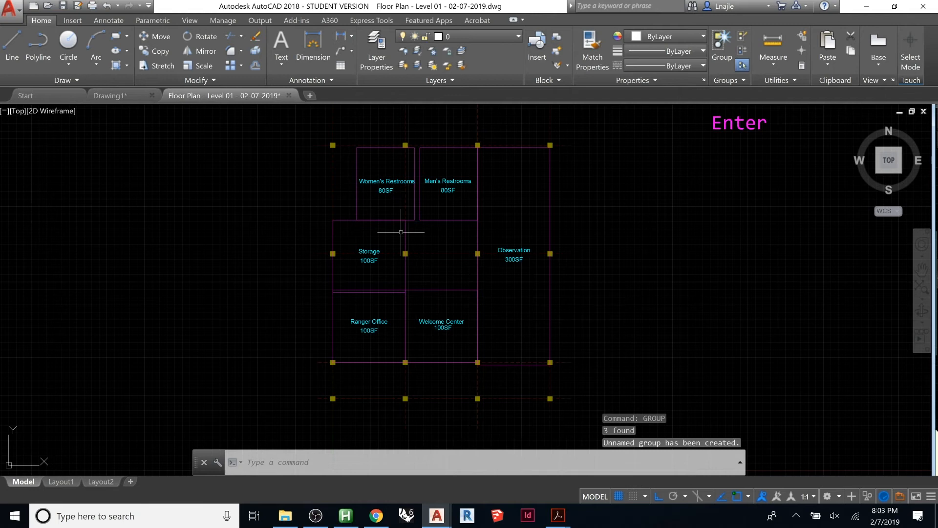
Move the grouped Women's Restrooms block horizontally left by about 3' toward the leftmost column line
{"action": "left_click", "coordinate": [376, 191]}
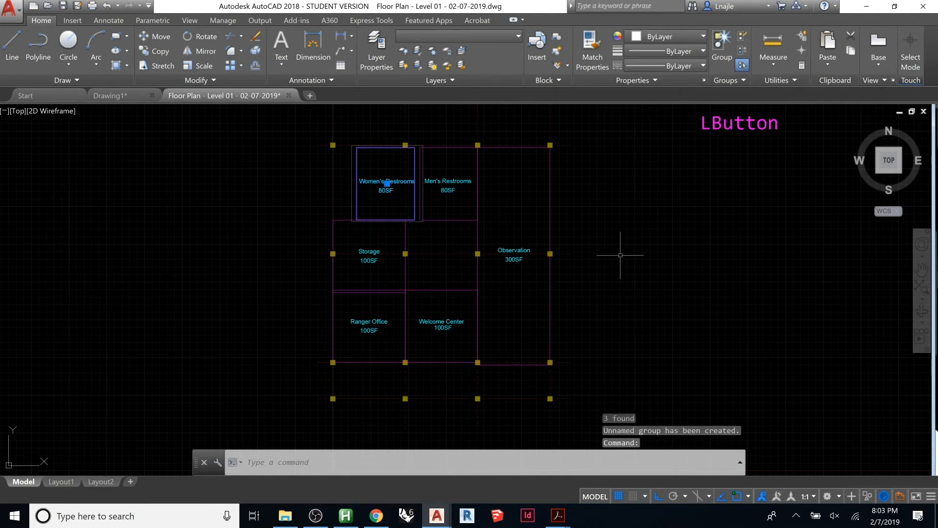
{"action": "scroll", "coordinate": [365, 164], "scroll_direction": "up", "scroll_amount": 3}
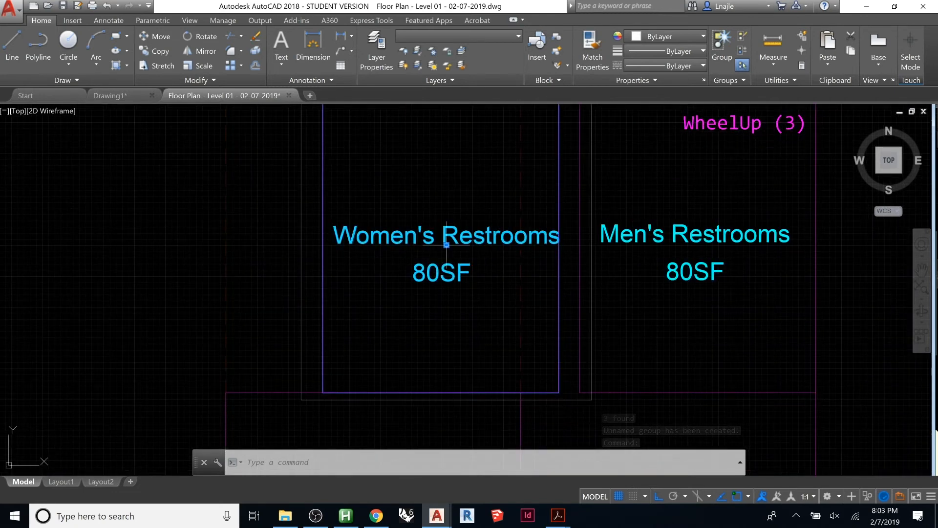
{"action": "scroll", "coordinate": [437, 247], "scroll_direction": "down", "scroll_amount": 2}
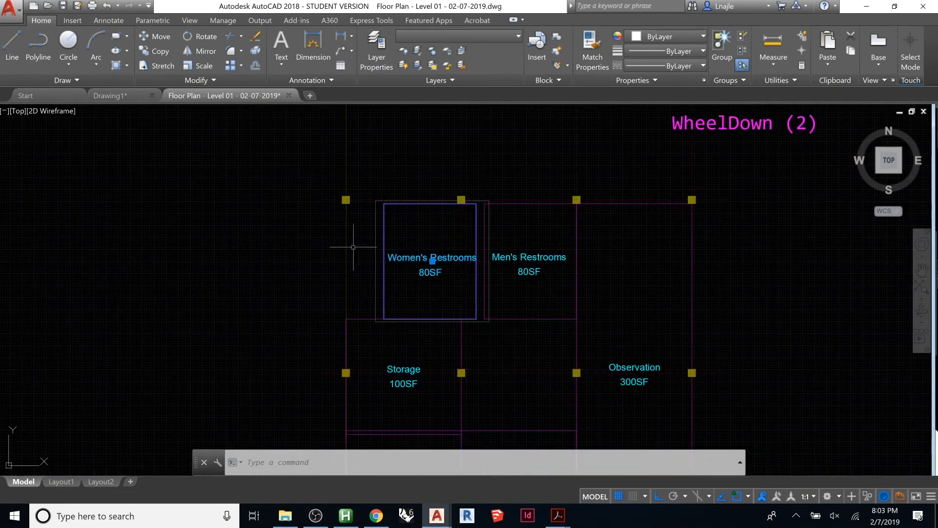
{"action": "scroll", "coordinate": [356, 247], "scroll_direction": "down", "scroll_amount": 1}
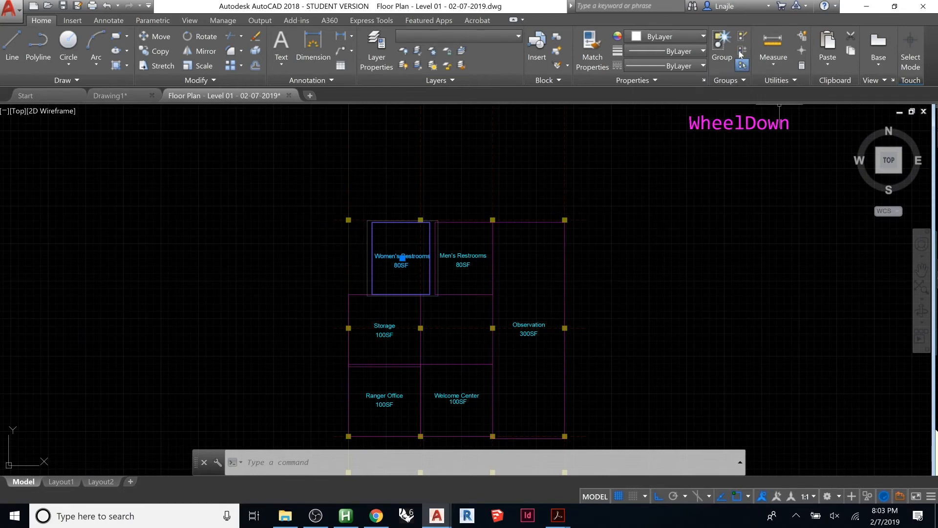
{"action": "type", "text": "m"}
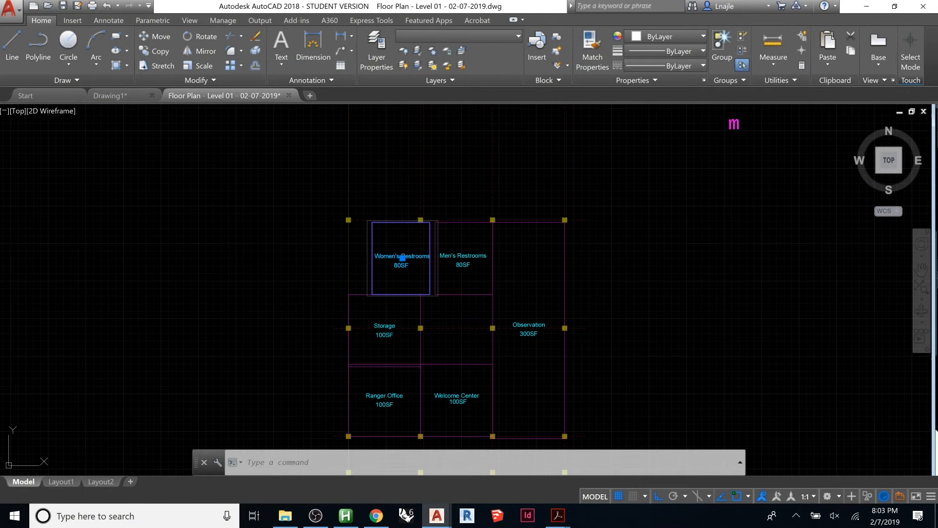
{"action": "key", "text": "space"}
{"action": "left_click", "coordinate": [679, 260]}
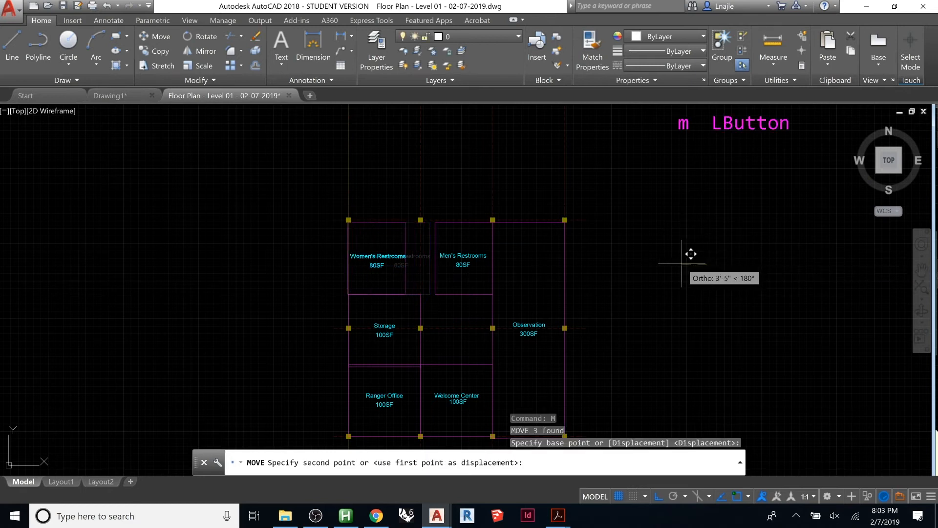
{"action": "left_click", "coordinate": [682, 263]}
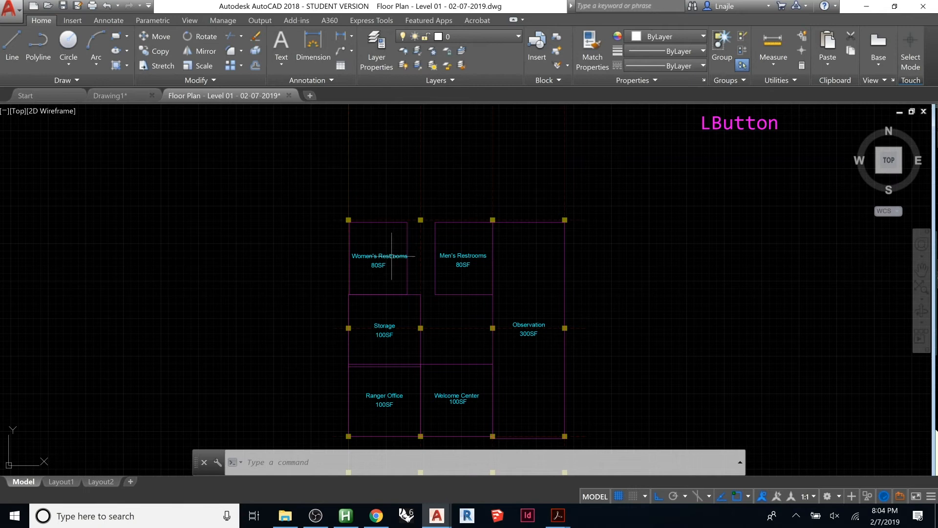
{"action": "left_click", "coordinate": [394, 249]}
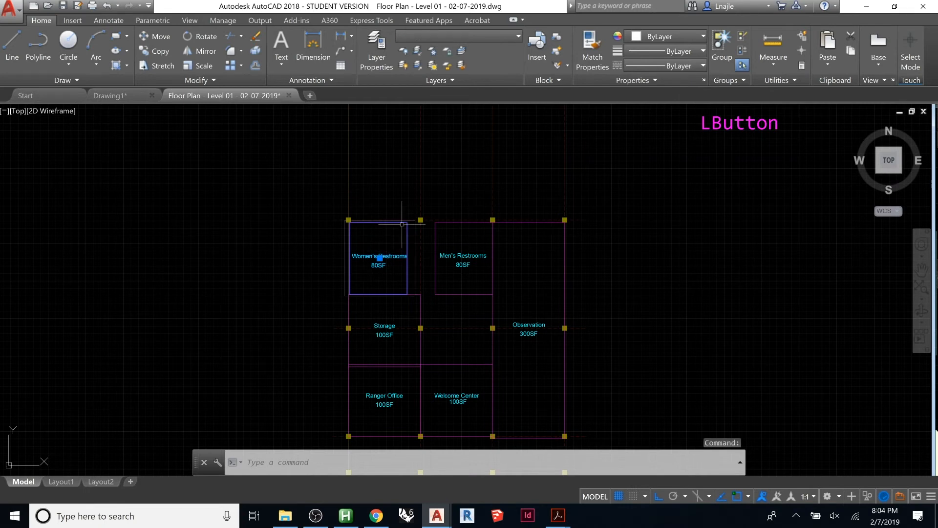
{"action": "type", "text": "ex"}
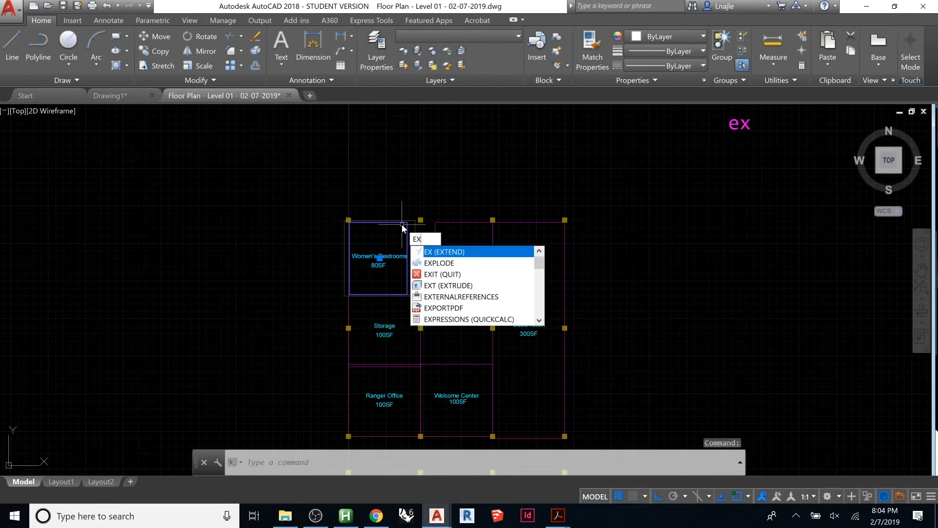
{"action": "type", "text": "pl"}
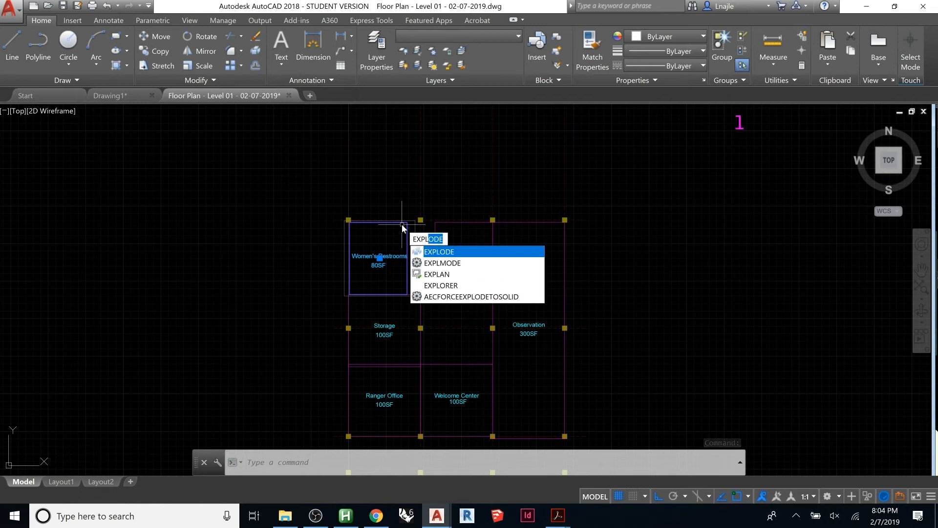
{"action": "key", "text": "Escape"}
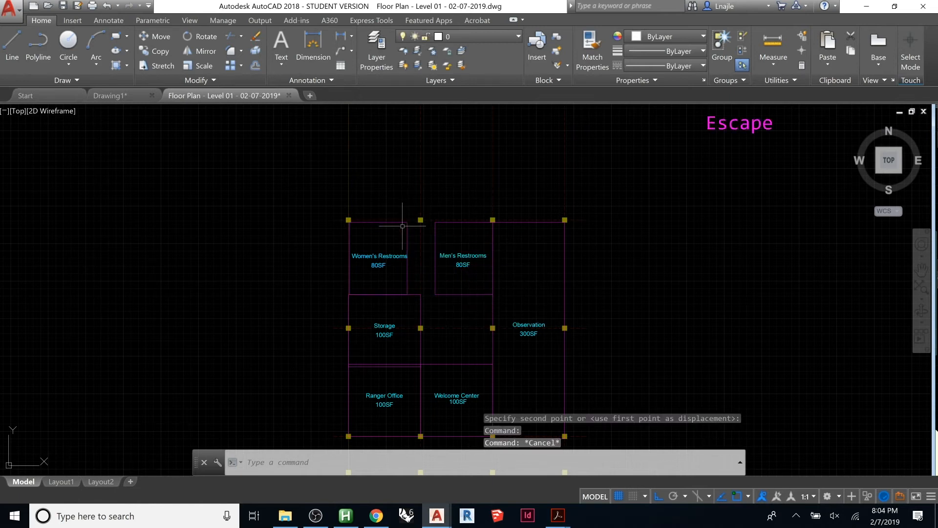
Explode the grouped Women's Restrooms block so its outline breaks into separate lines
{"action": "left_click", "coordinate": [407, 228]}
{"action": "type", "text": "e"}
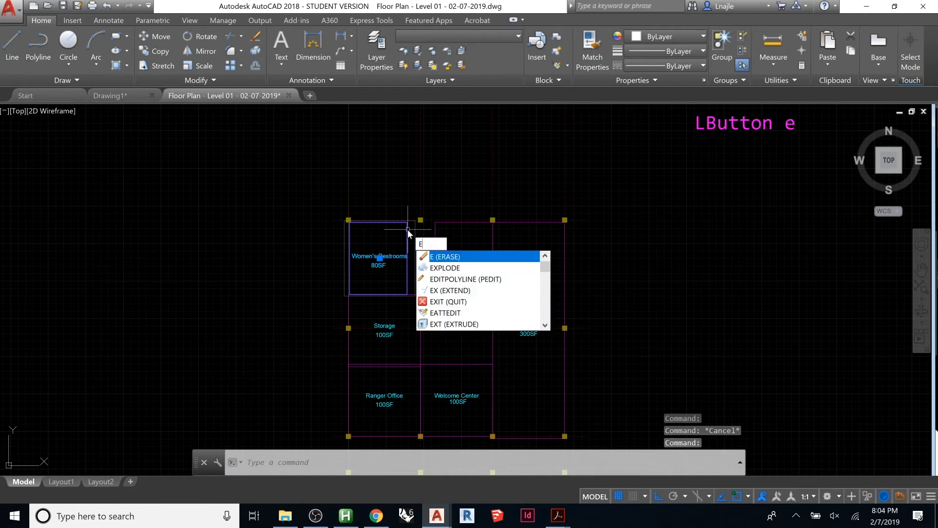
{"action": "type", "text": "x"}
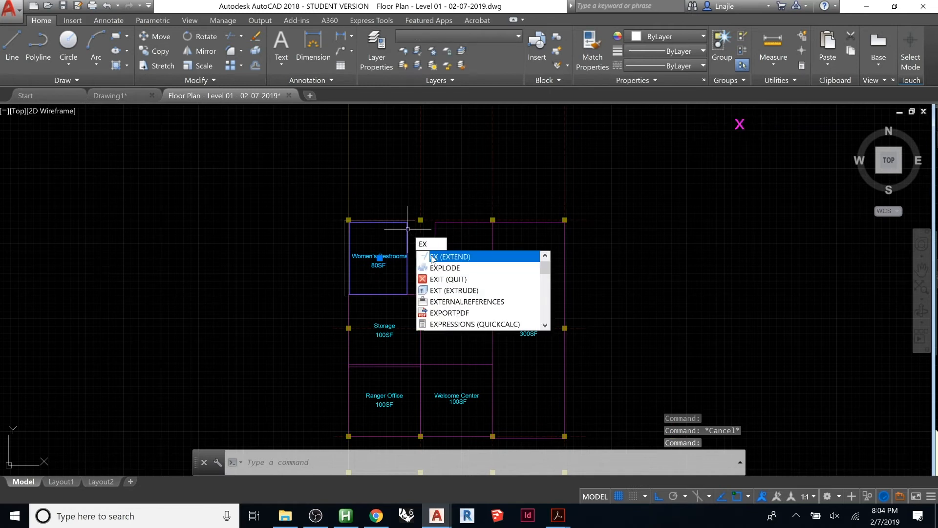
{"action": "left_click", "coordinate": [433, 267]}
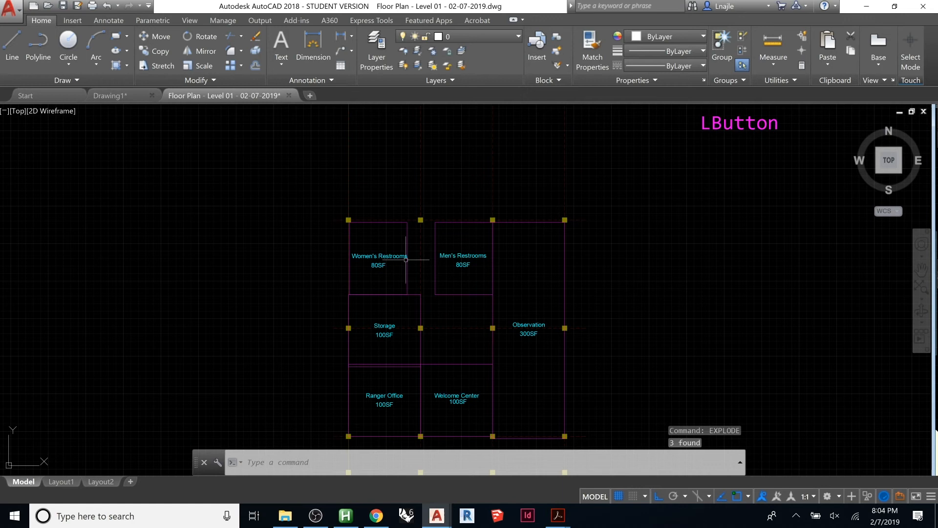
Join the four Women's Restrooms outline lines into one polyline, leaving its name and 80SF labels out of the selection
{"action": "left_click", "coordinate": [378, 264]}
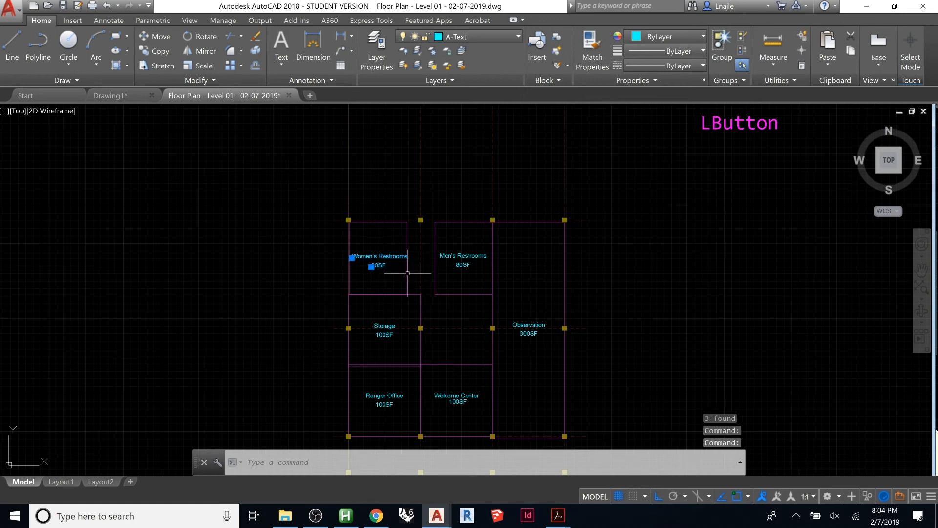
{"action": "left_click", "coordinate": [413, 275]}
{"action": "key", "text": "Escape"}
{"action": "left_click", "coordinate": [408, 272]}
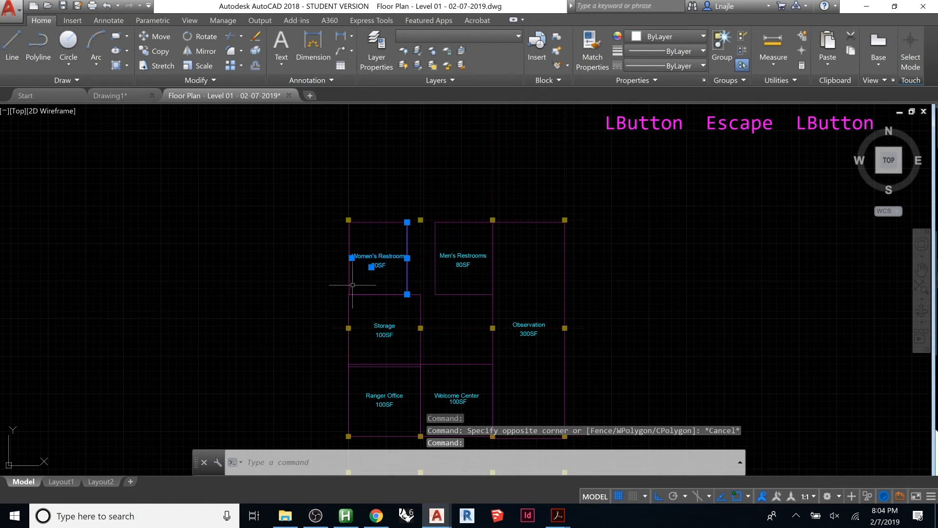
{"action": "left_click", "coordinate": [327, 209]}
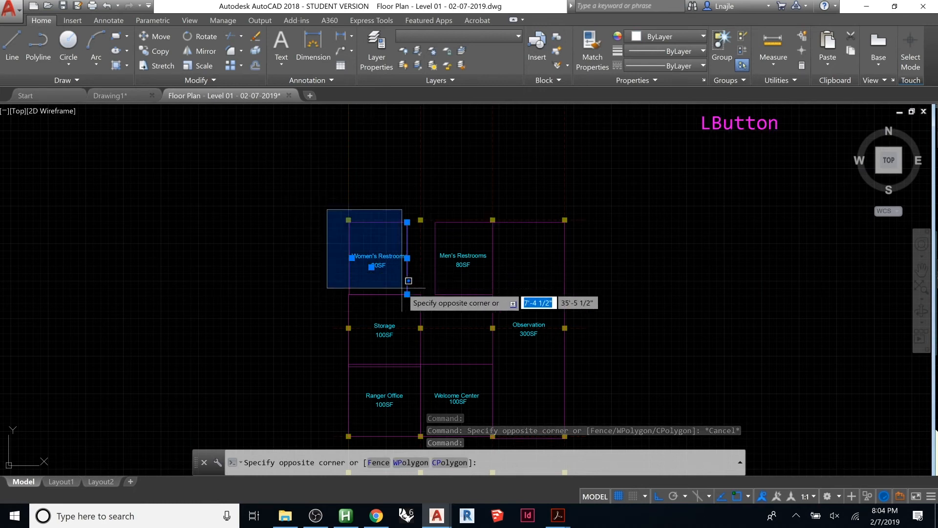
{"action": "key", "text": "Escape"}
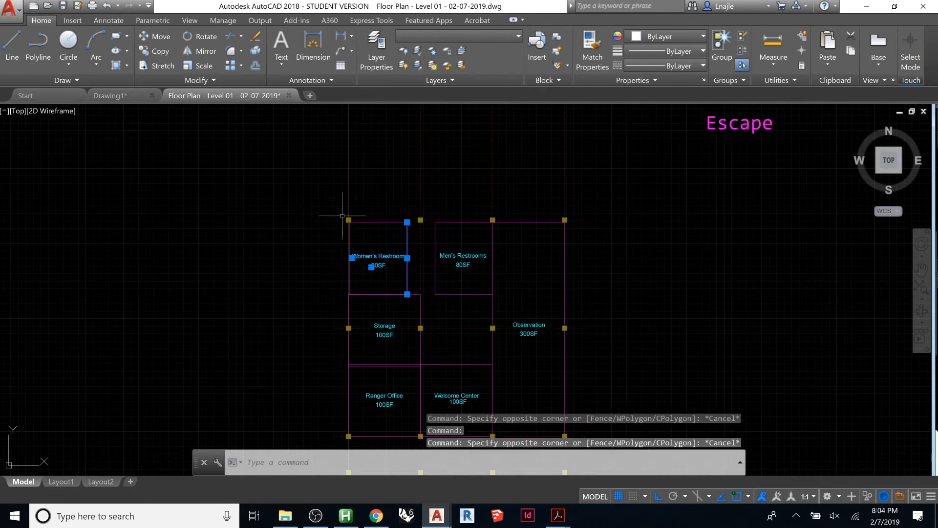
{"action": "left_click", "coordinate": [332, 206]}
{"action": "left_click", "coordinate": [417, 305]}
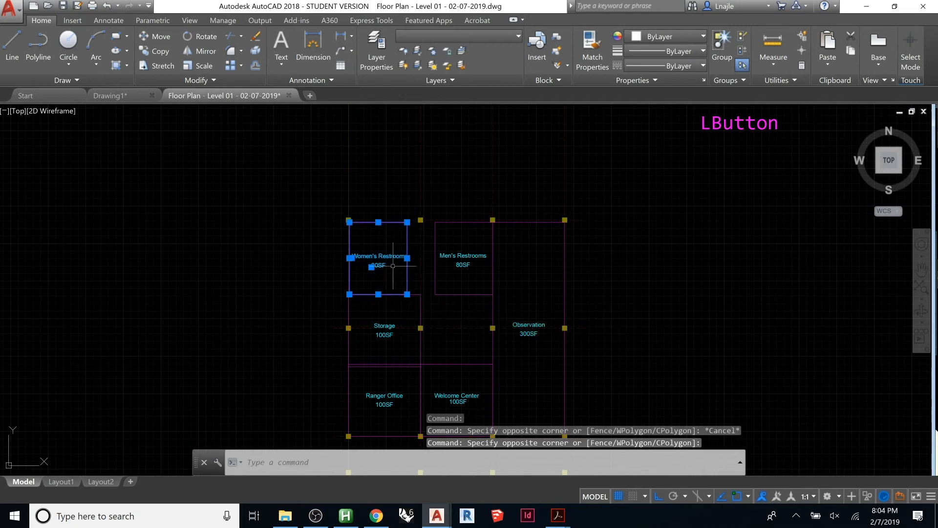
{"action": "left_click", "coordinate": [383, 266], "text": "shift"}
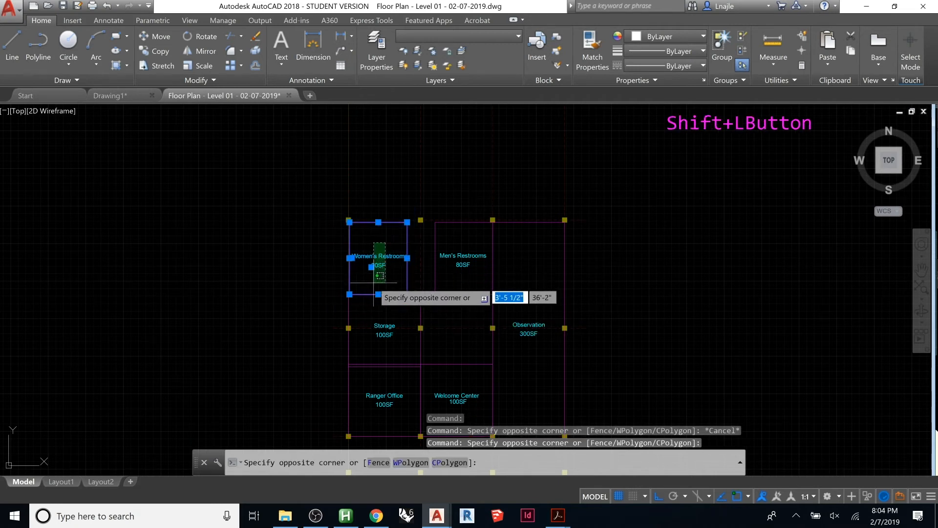
{"action": "left_click", "coordinate": [373, 282], "text": "shift"}
{"action": "type", "text": "j"}
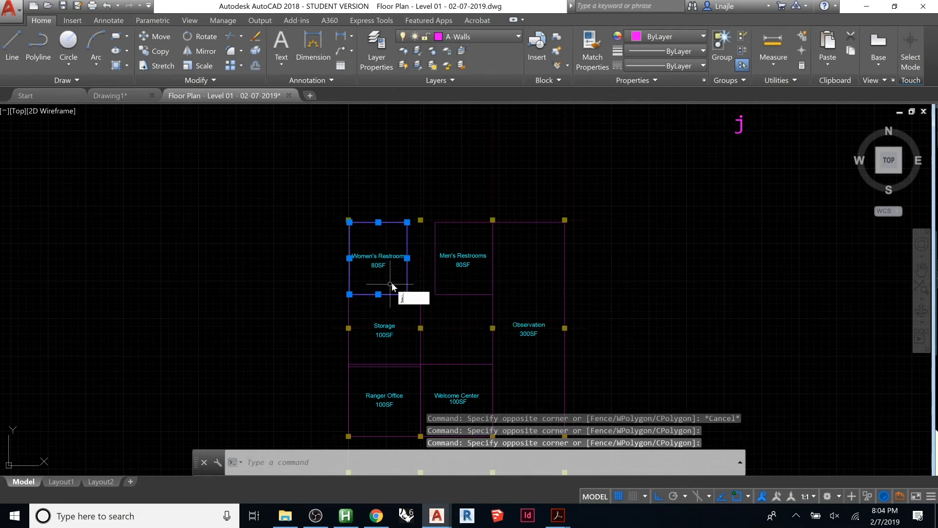
{"action": "key", "text": "Return"}
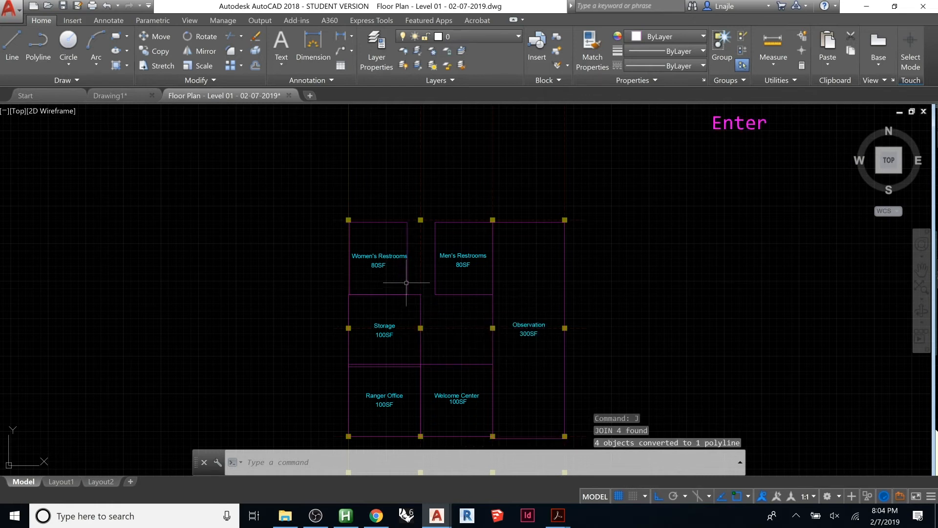
{"action": "left_click", "coordinate": [393, 267]}
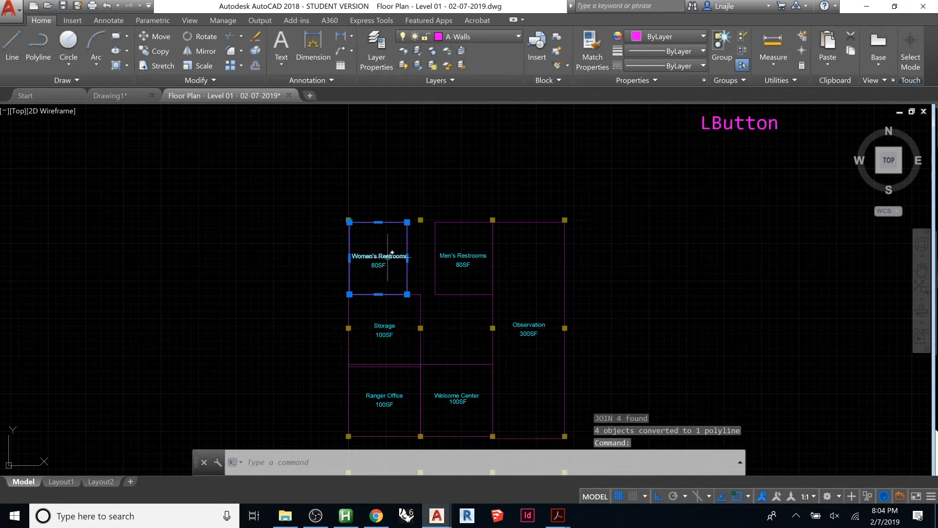
{"action": "key", "text": "Escape"}
{"action": "key", "text": "Escape"}
{"action": "left_click", "coordinate": [336, 216]}
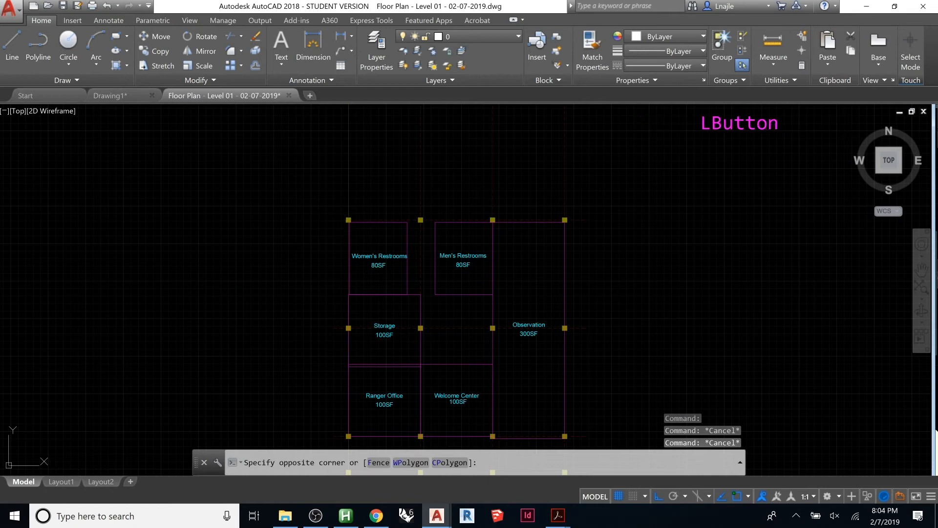
{"action": "left_click", "coordinate": [414, 286]}
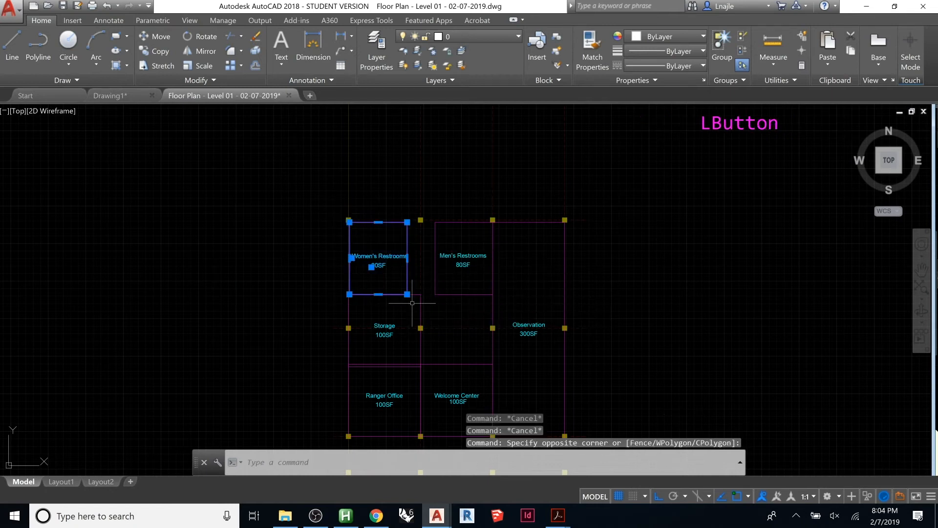
{"action": "key", "text": "Escape"}
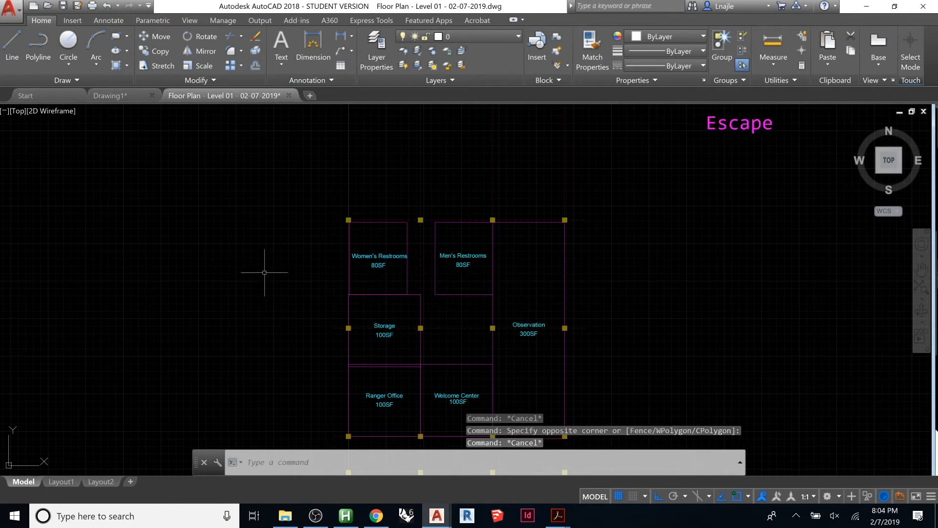
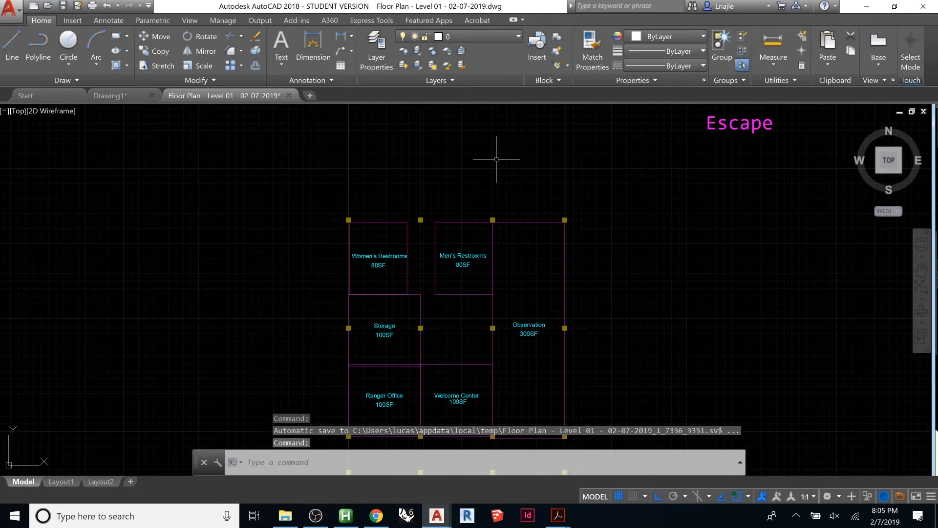
{"action": "type", "text": "ci"}
{"action": "key", "text": "Return"}
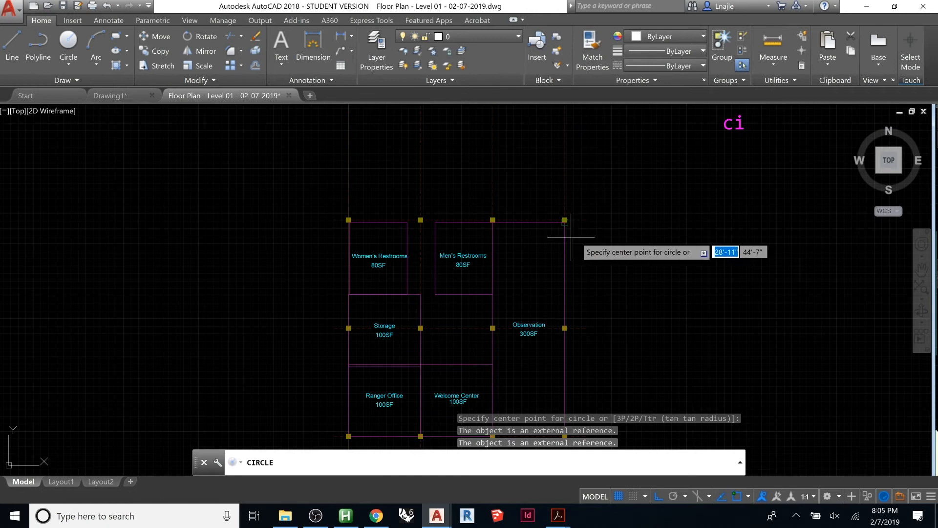
{"action": "key", "text": "Escape"}
Draw a 24" by 24" rectangle in the empty area to the right of the Observation room
{"action": "type", "text": "rec"}
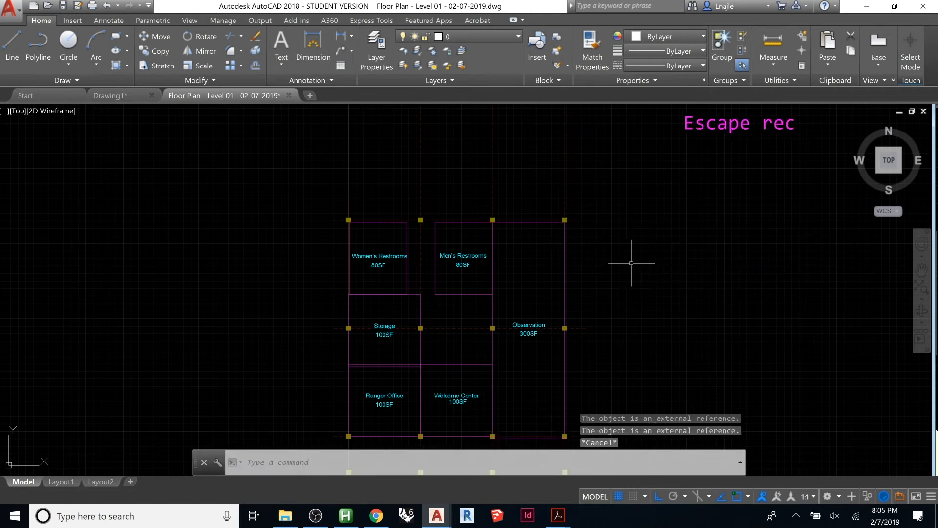
{"action": "key", "text": "Return"}
{"action": "left_click", "coordinate": [672, 263]}
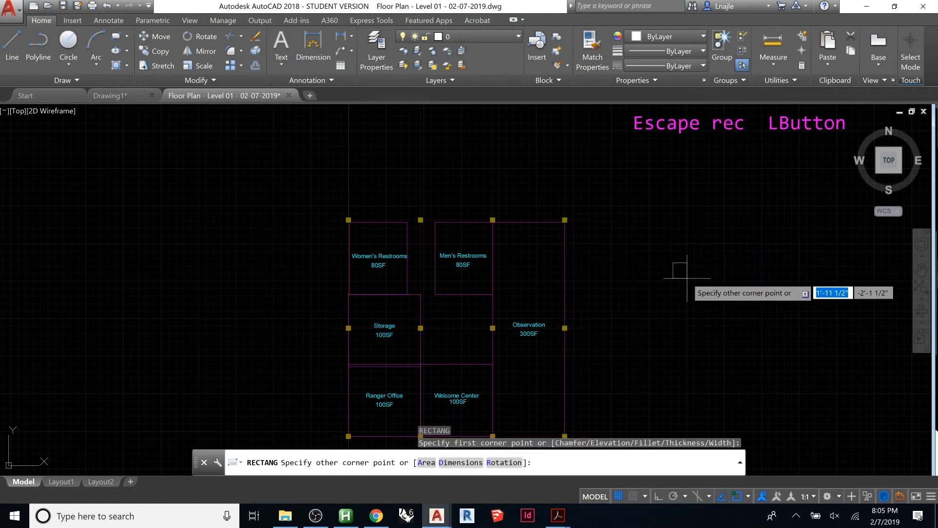
{"action": "type", "text": "24"}
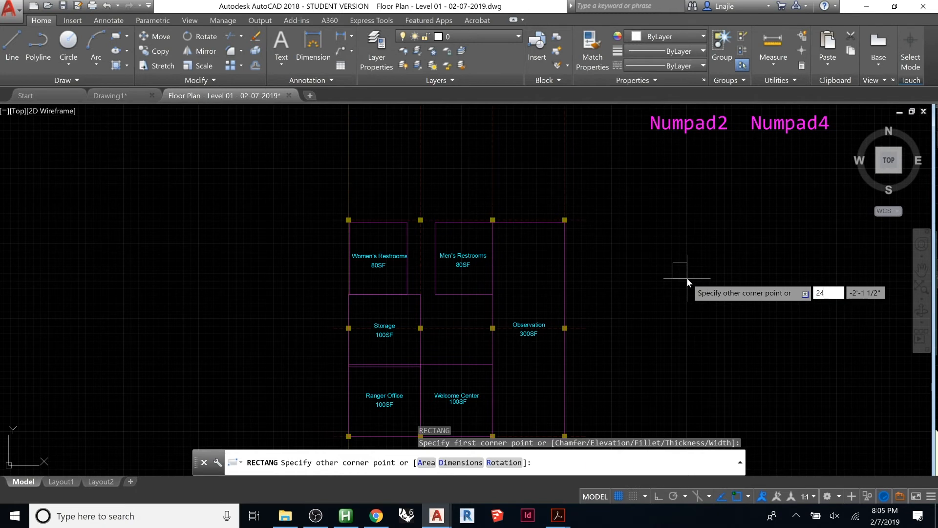
{"action": "key", "text": "BackSpace"}
{"action": "key", "text": "BackSpace"}
{"action": "type", "text": "d"}
{"action": "key", "text": "Return"}
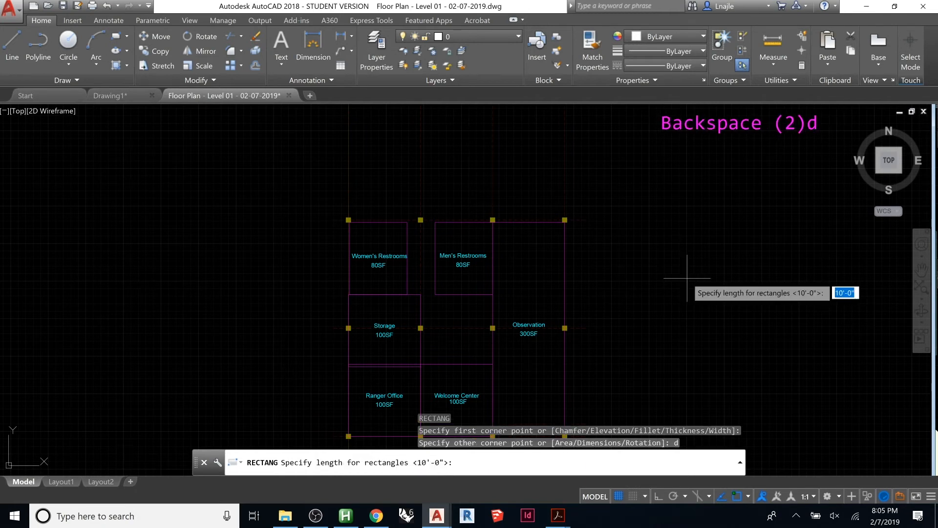
{"action": "type", "text": "24"}
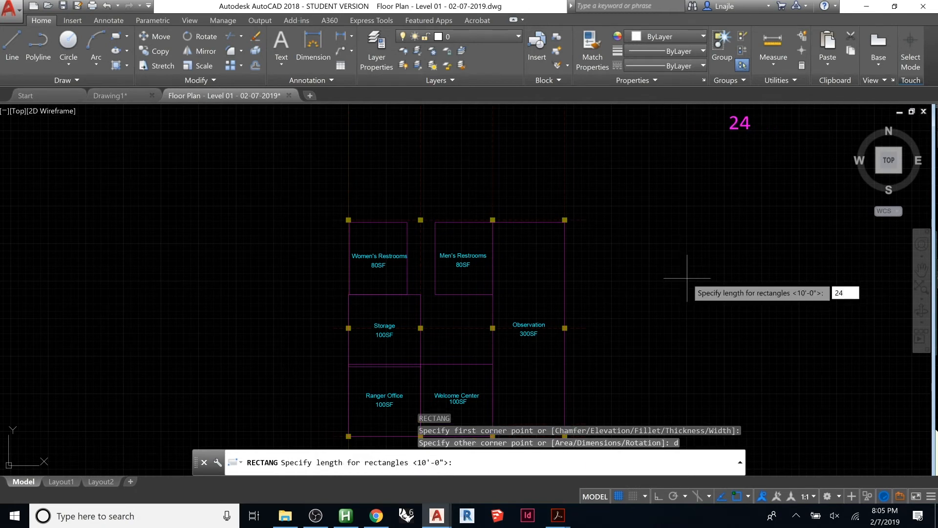
{"action": "key", "text": "Return"}
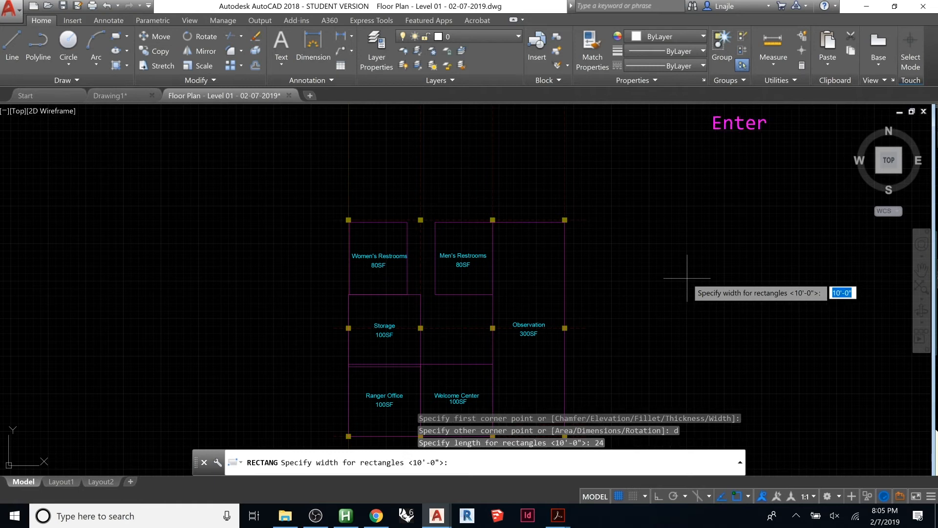
{"action": "type", "text": "24"}
{"action": "key", "text": "Return"}
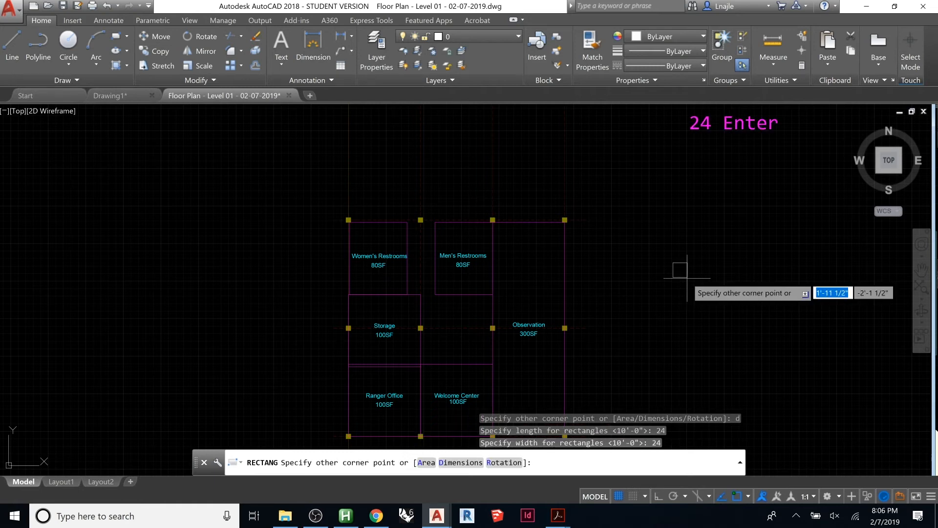
{"action": "left_click", "coordinate": [687, 277]}
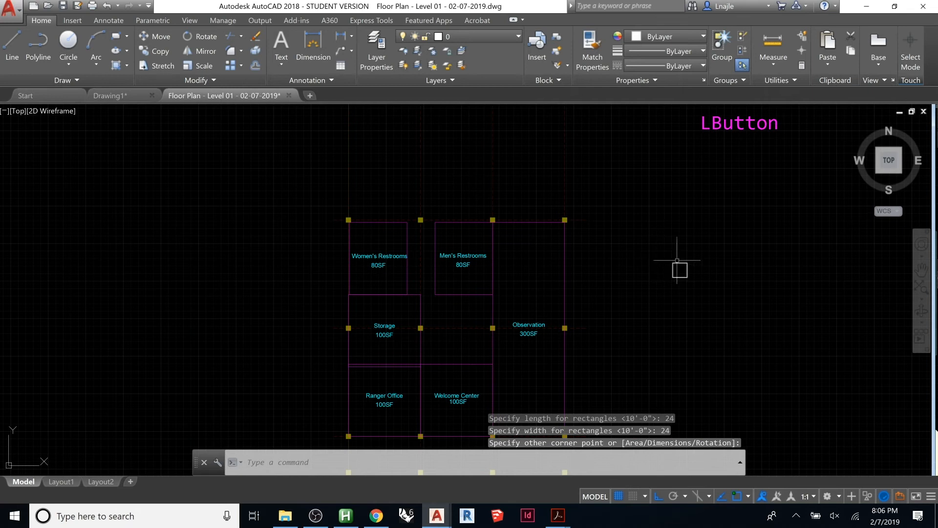
Draw a narrow horizontal rectangle from the square's upper-left corner along its top edge, extending slightly past its right side
{"action": "scroll", "coordinate": [687, 264], "scroll_direction": "up", "scroll_amount": 3}
{"action": "scroll", "coordinate": [670, 269], "scroll_direction": "up", "scroll_amount": 1}
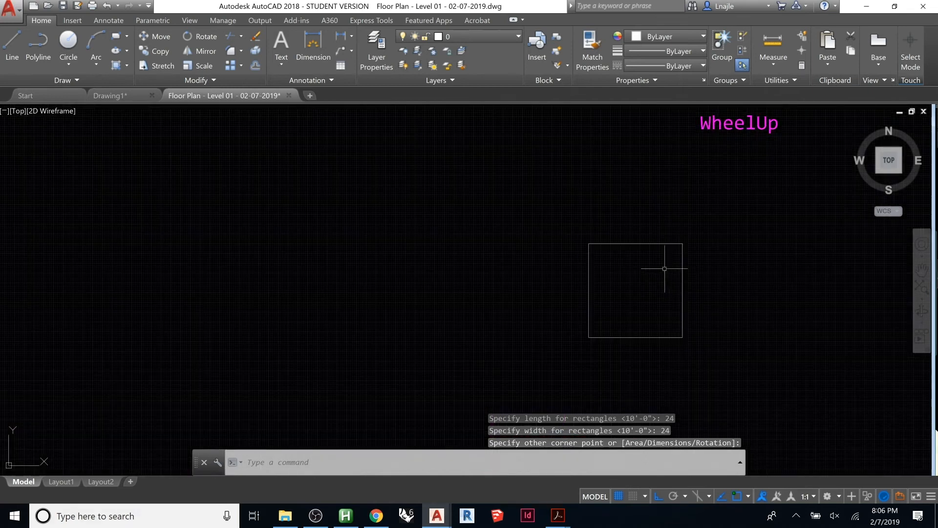
{"action": "type", "text": "rec"}
{"action": "key", "text": "Return"}
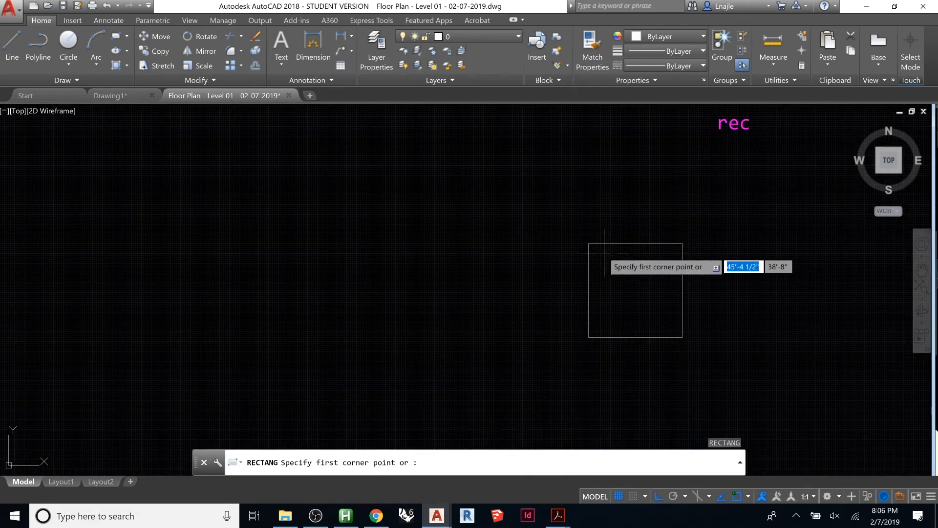
{"action": "left_click", "coordinate": [590, 244]}
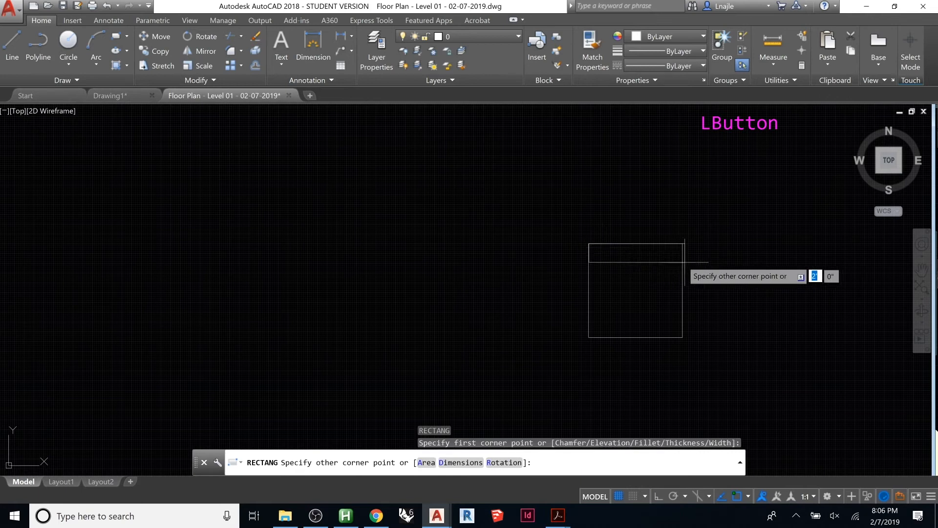
{"action": "left_click", "coordinate": [691, 260]}
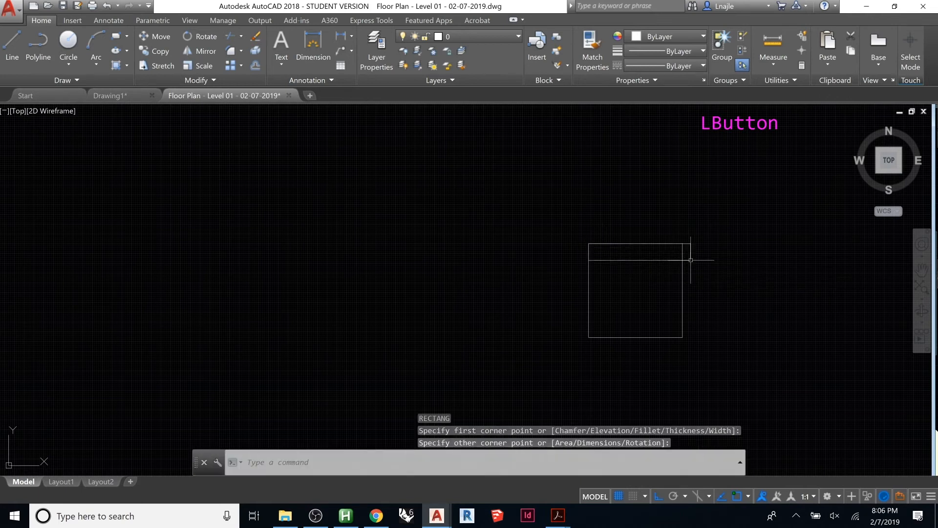
Stretch the narrow rectangle's right edge back to align with the square's right side
{"action": "left_click", "coordinate": [699, 240]}
{"action": "left_click", "coordinate": [692, 256]}
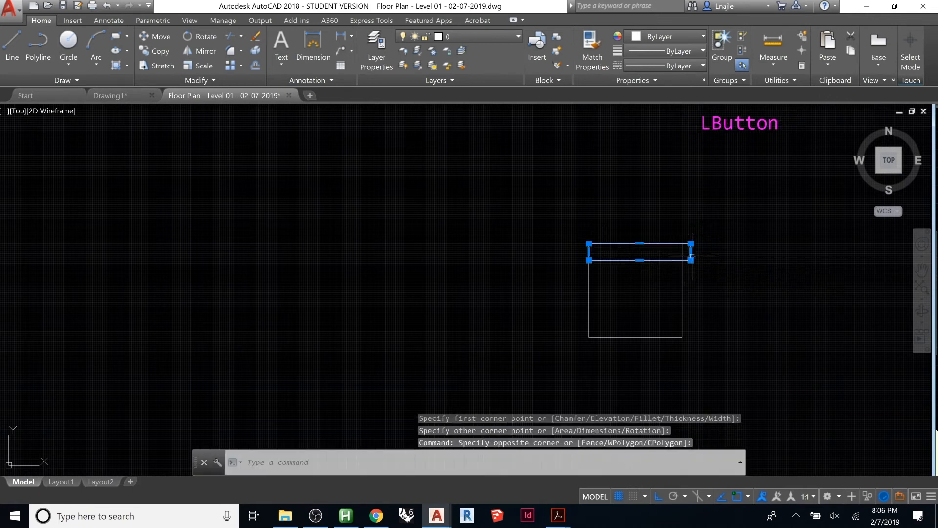
{"action": "left_click", "coordinate": [691, 252]}
{"action": "key", "text": "Escape"}
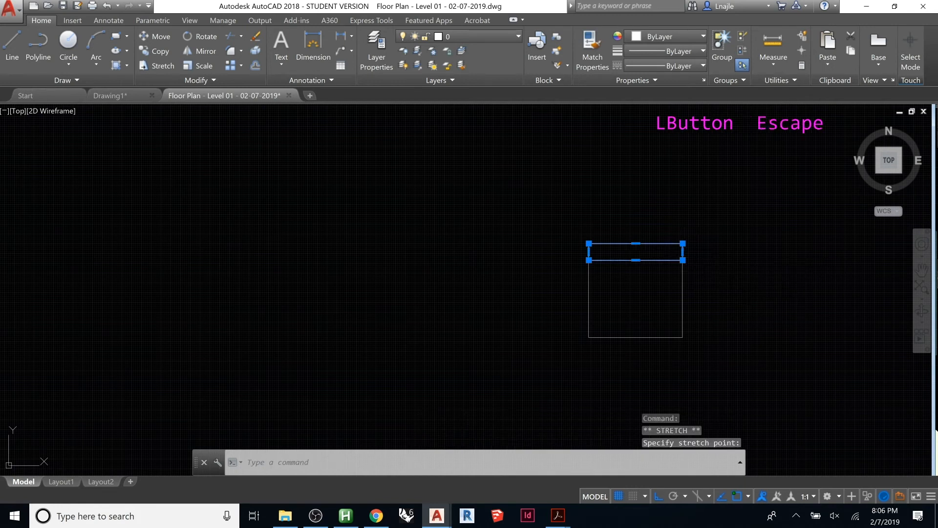
{"action": "key", "text": "Escape"}
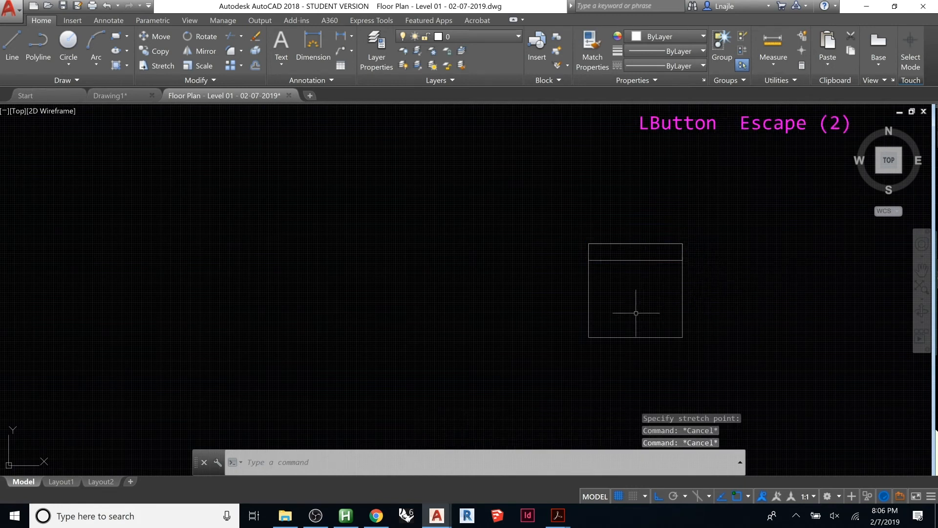
{"action": "type", "text": "fillet"}
{"action": "key", "text": "Return"}
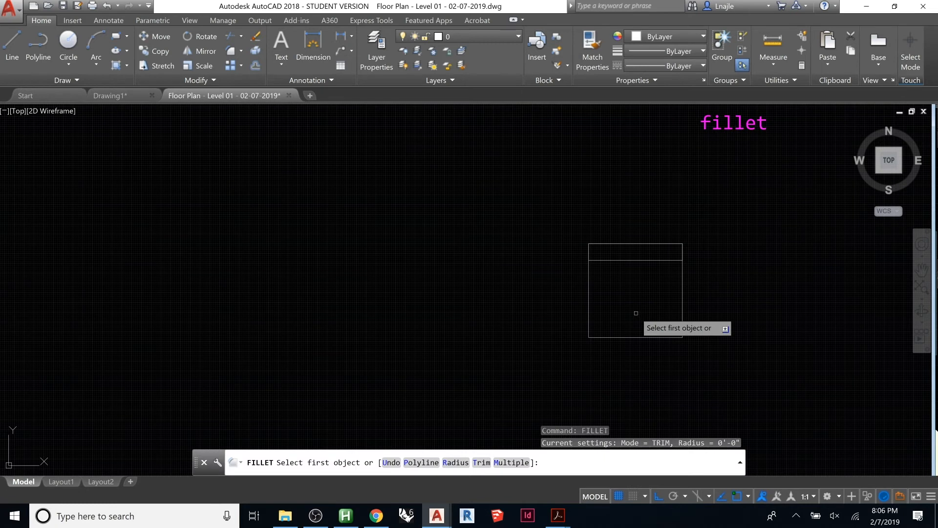
{"action": "type", "text": "2"}
{"action": "key", "text": "Return"}
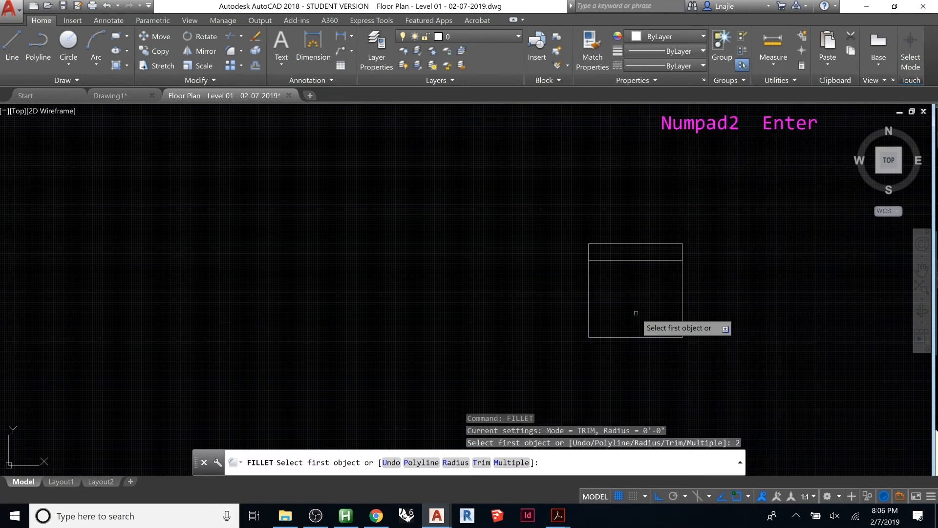
{"action": "left_click", "coordinate": [589, 298]}
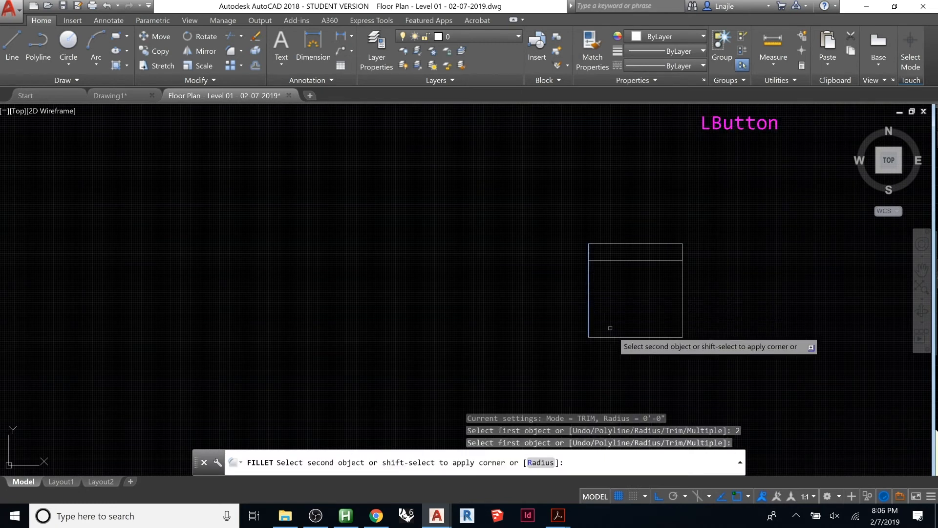
{"action": "key", "text": "Escape"}
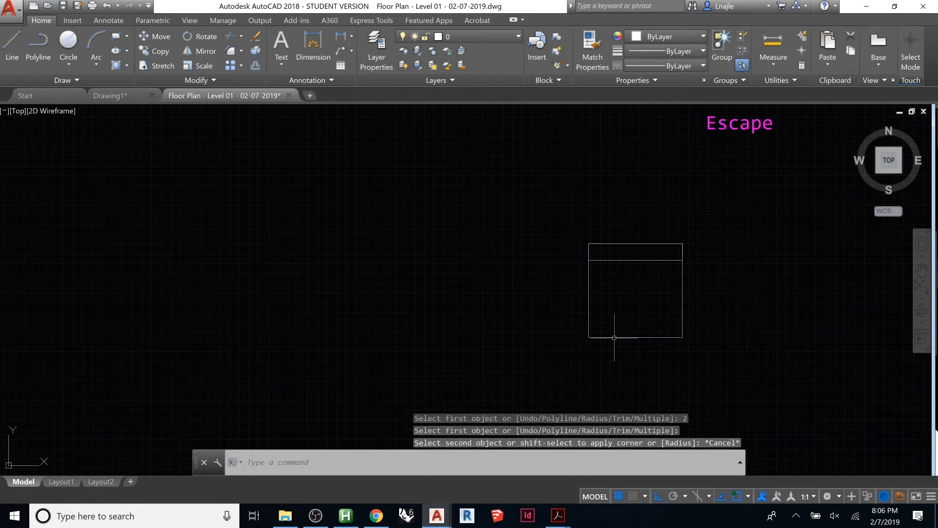
Fillet the two lower corners of the 24" square with a 2" radius
{"action": "type", "text": "f"}
{"action": "key", "text": "space"}
{"action": "type", "text": "r"}
{"action": "key", "text": "space"}
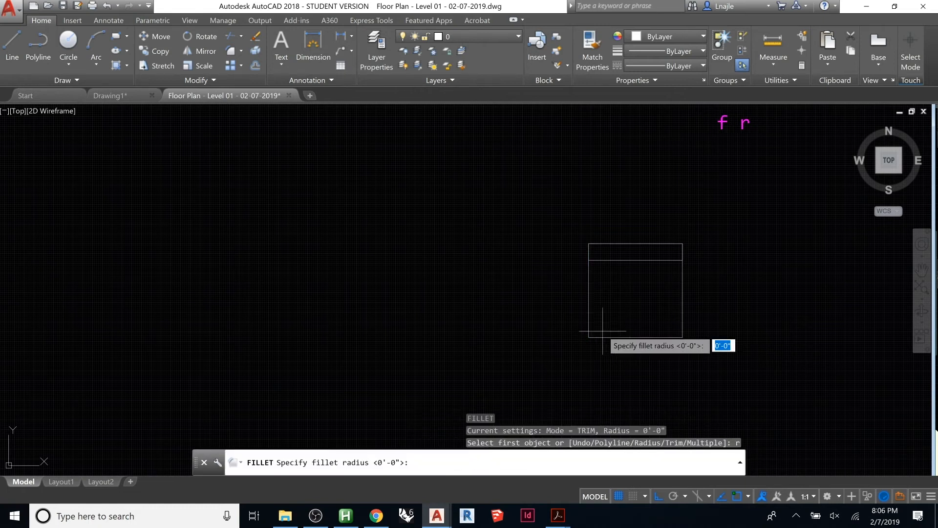
{"action": "type", "text": "2"}
{"action": "key", "text": "Return"}
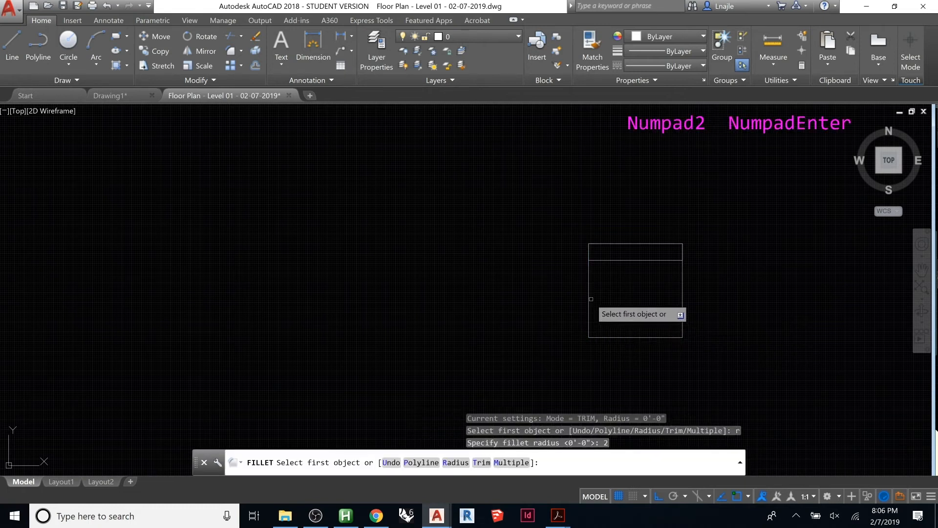
{"action": "left_click", "coordinate": [591, 299]}
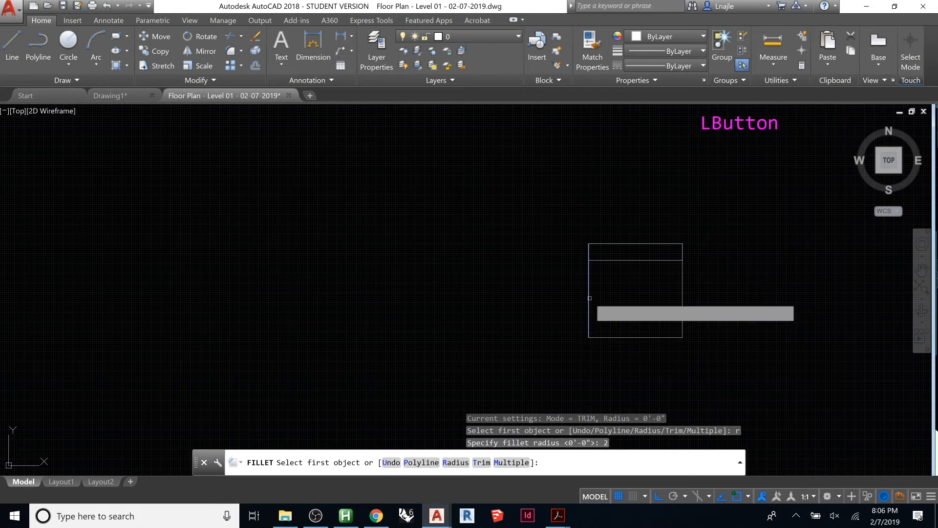
{"action": "left_click", "coordinate": [621, 334]}
{"action": "key", "text": "space"}
{"action": "left_click", "coordinate": [633, 334]}
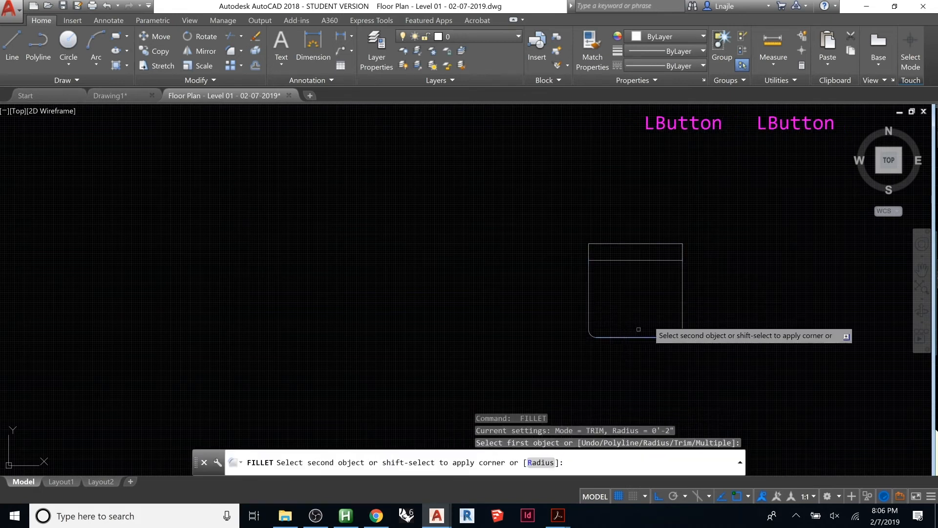
{"action": "left_click", "coordinate": [684, 294]}
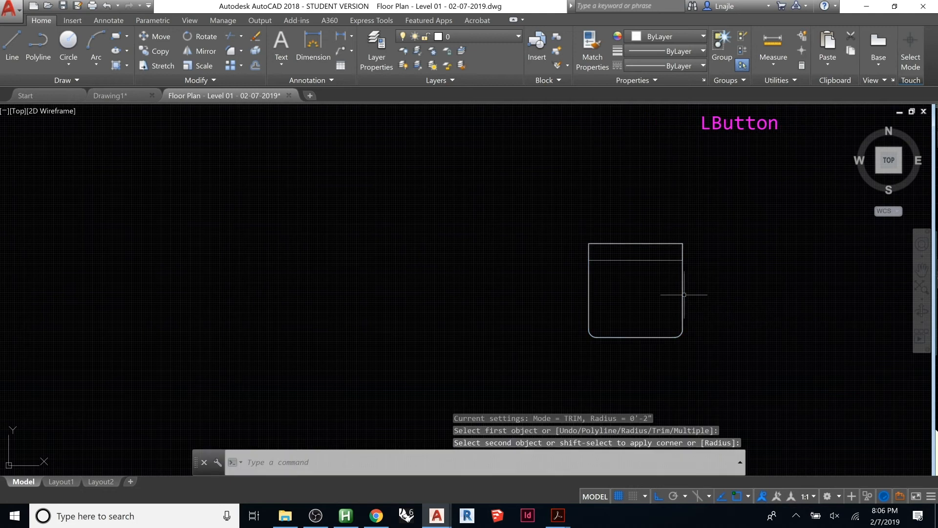
Fillet the two lower corners of the narrow rectangle along the square's top edge with the same 2" radius
{"action": "key", "text": "space"}
{"action": "left_click", "coordinate": [600, 244]}
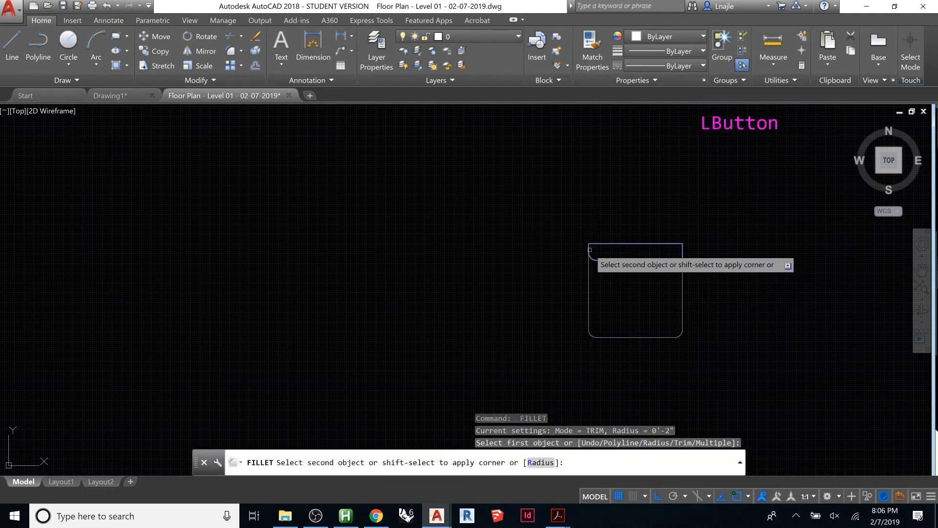
{"action": "left_click", "coordinate": [590, 249]}
{"action": "key", "text": "space"}
{"action": "left_click", "coordinate": [629, 259]}
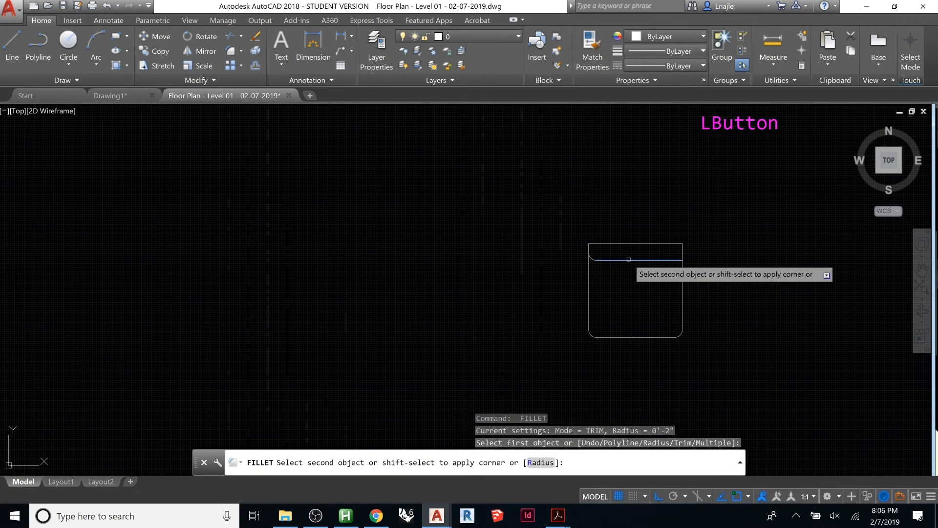
{"action": "left_click", "coordinate": [681, 255]}
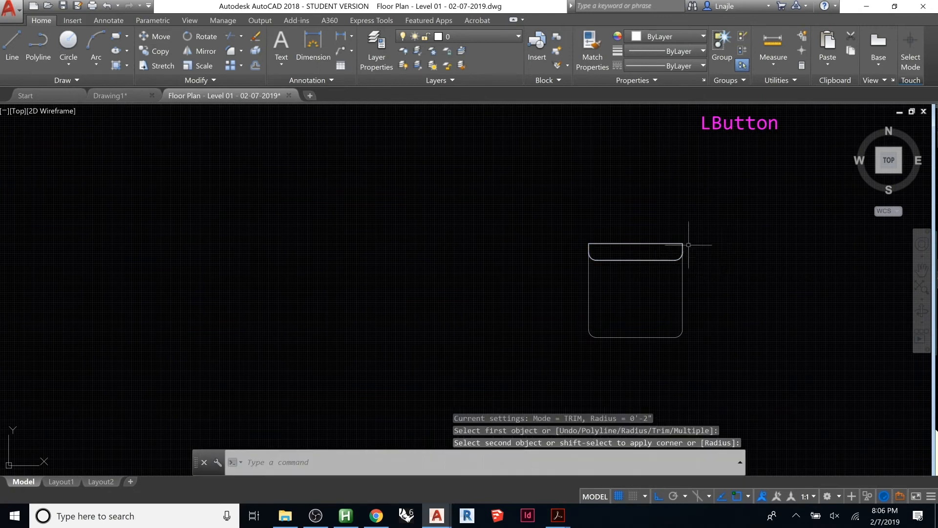
Convert the rounded square and its narrow back rectangle into a block named Chair 01
{"action": "left_click", "coordinate": [575, 206]}
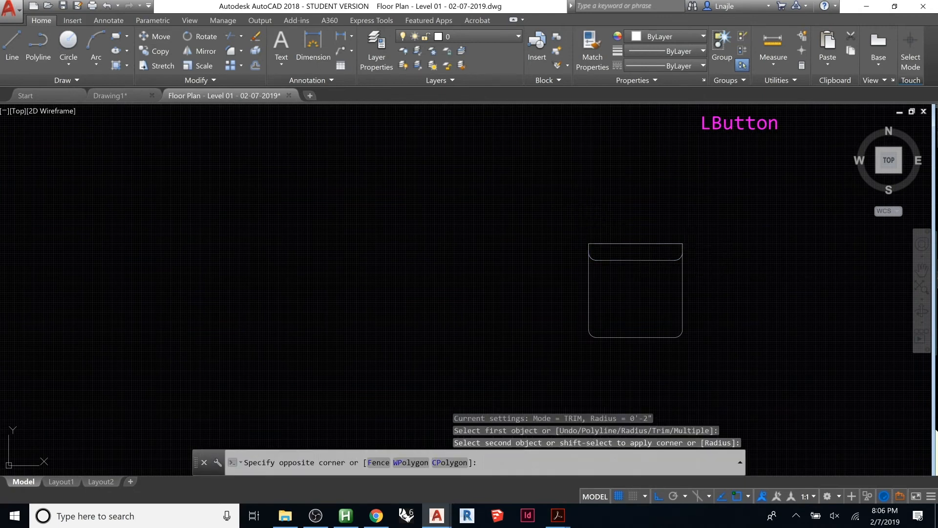
{"action": "left_click", "coordinate": [708, 355]}
{"action": "type", "text": "block"}
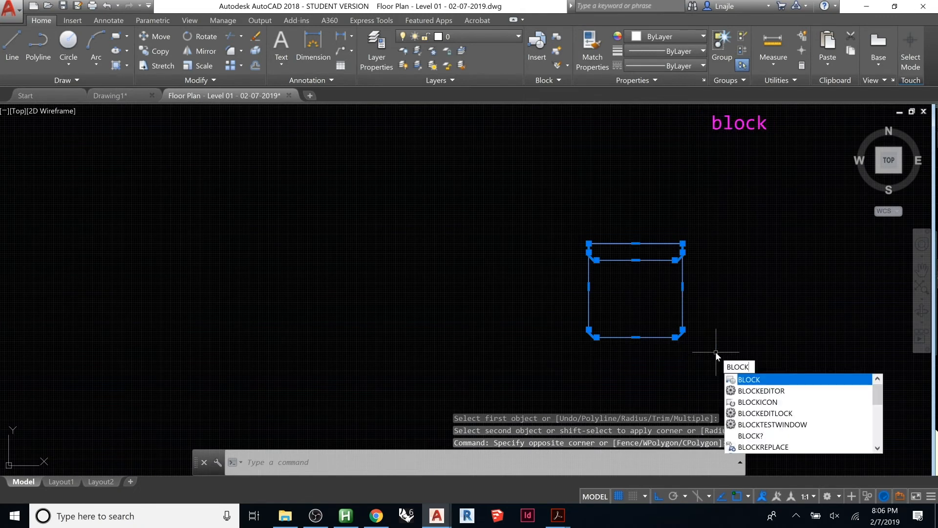
{"action": "key", "text": "Return"}
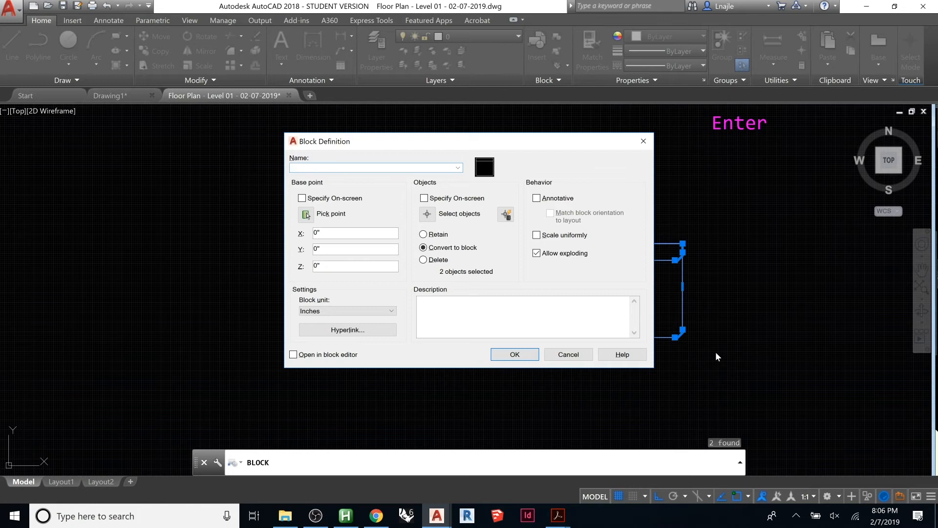
{"action": "type", "text": "Chair 01"}
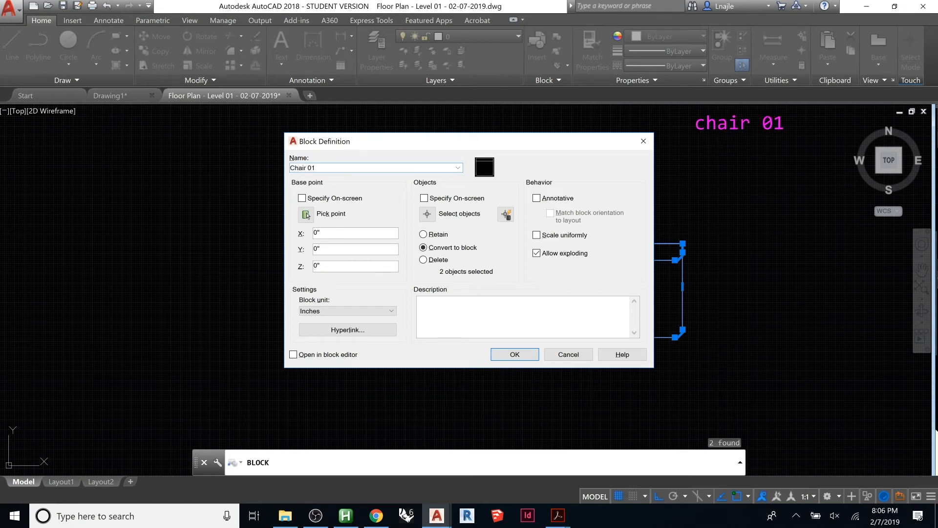
{"action": "left_click", "coordinate": [506, 352]}
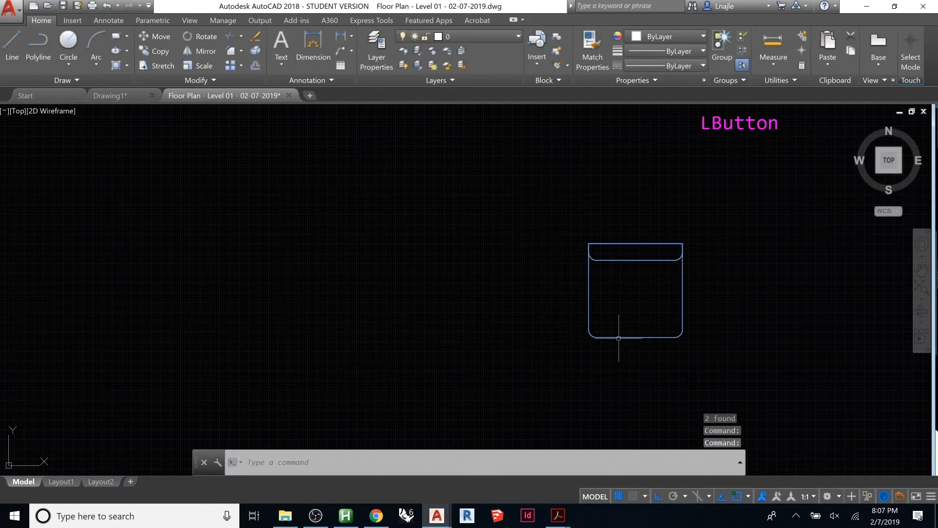
Copy the chair block four times to its left, forming a horizontal row with small gaps between chairs
{"action": "left_click", "coordinate": [553, 223]}
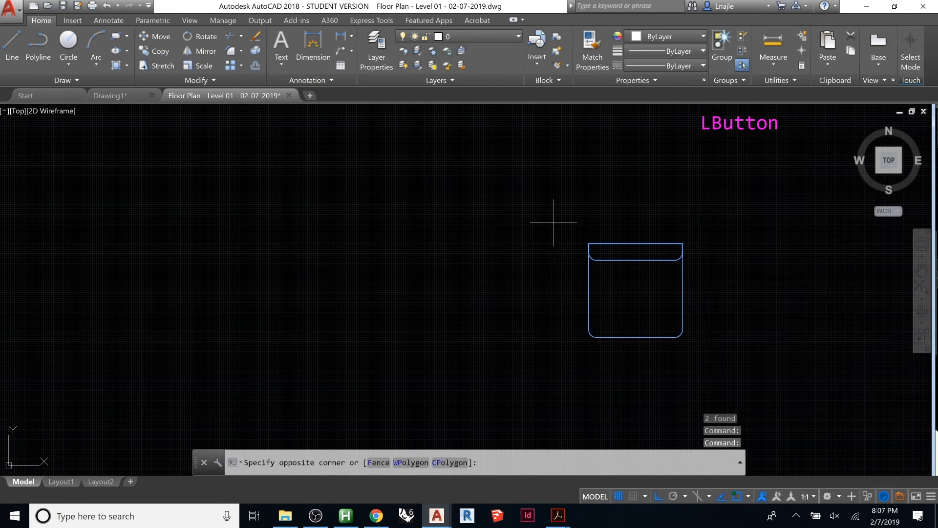
{"action": "left_click", "coordinate": [696, 341]}
{"action": "type", "text": "co"}
{"action": "key", "text": "space"}
{"action": "left_click", "coordinate": [746, 288]}
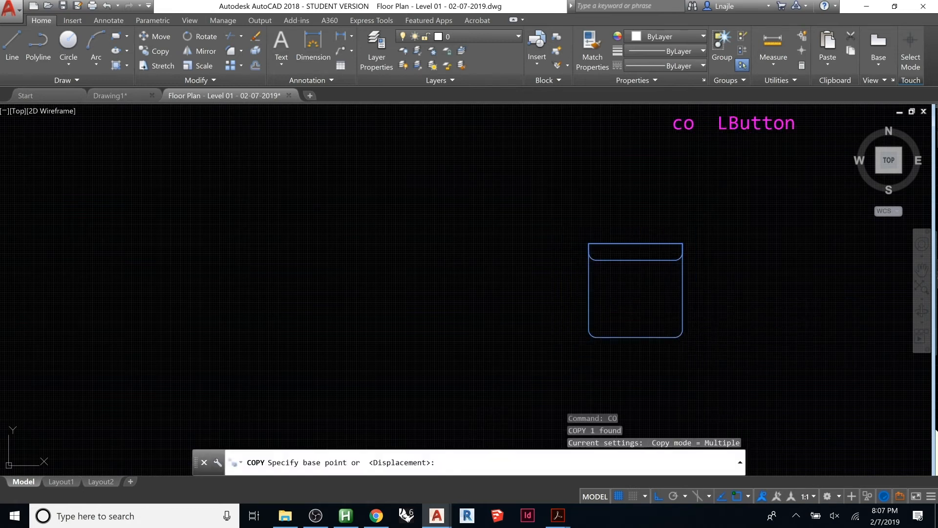
{"action": "left_click", "coordinate": [645, 282]}
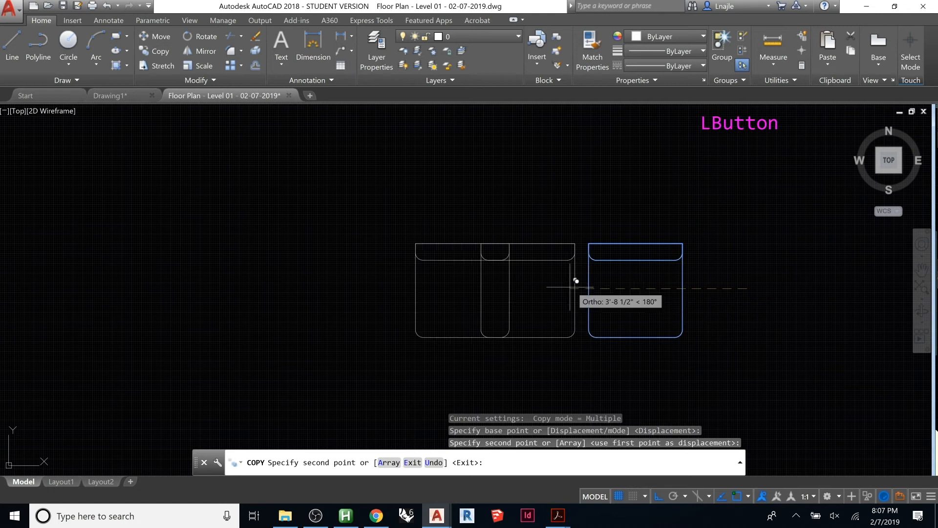
{"action": "left_click", "coordinate": [533, 287]}
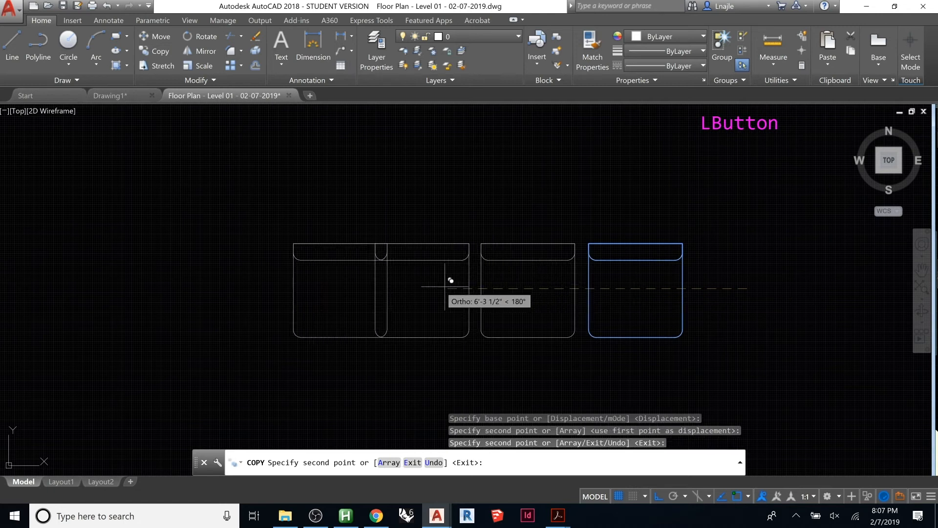
{"action": "left_click", "coordinate": [421, 287]}
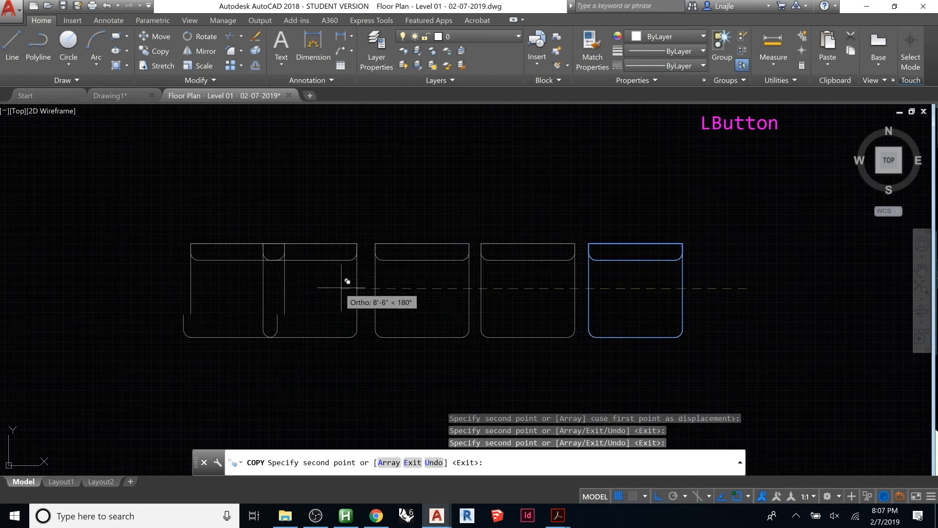
{"action": "left_click", "coordinate": [313, 287]}
{"action": "key", "text": "Escape"}
{"action": "key", "text": "Escape"}
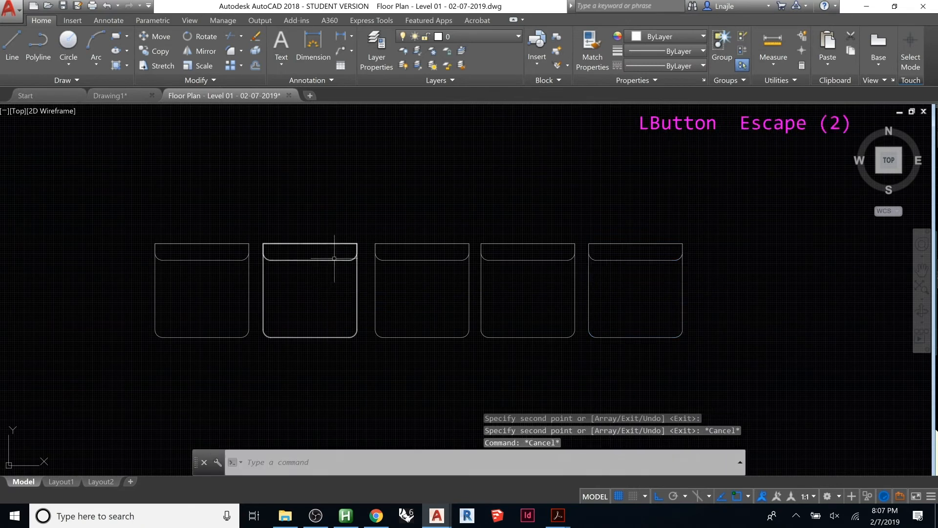
Open the second chair from the left for in-place block editing with all nested objects of Chair 01 selected automatically
{"action": "left_click", "coordinate": [334, 258]}
{"action": "right_click", "coordinate": [335, 259]}
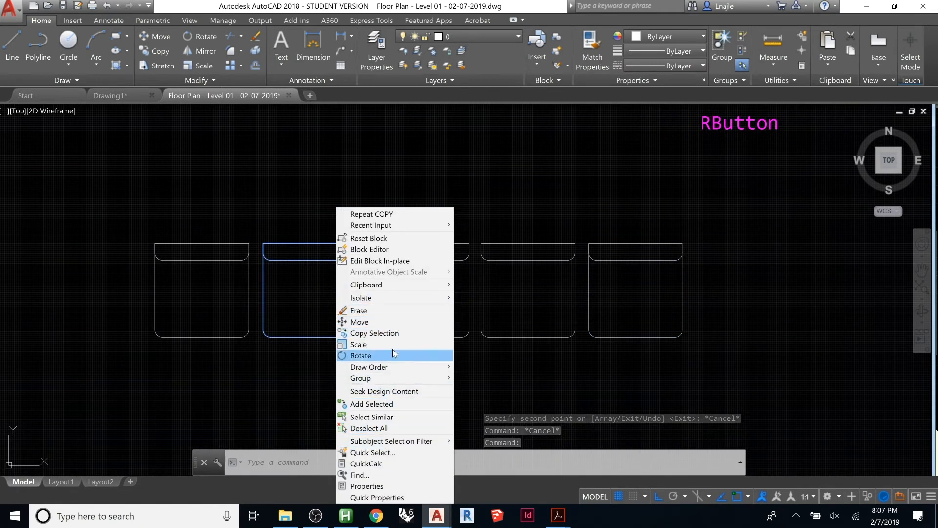
{"action": "left_click", "coordinate": [396, 260]}
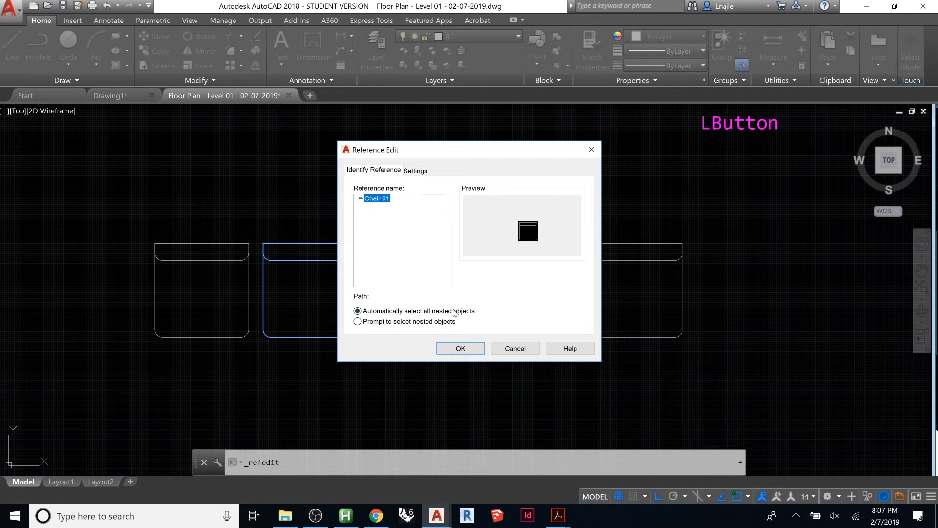
{"action": "left_click", "coordinate": [458, 349]}
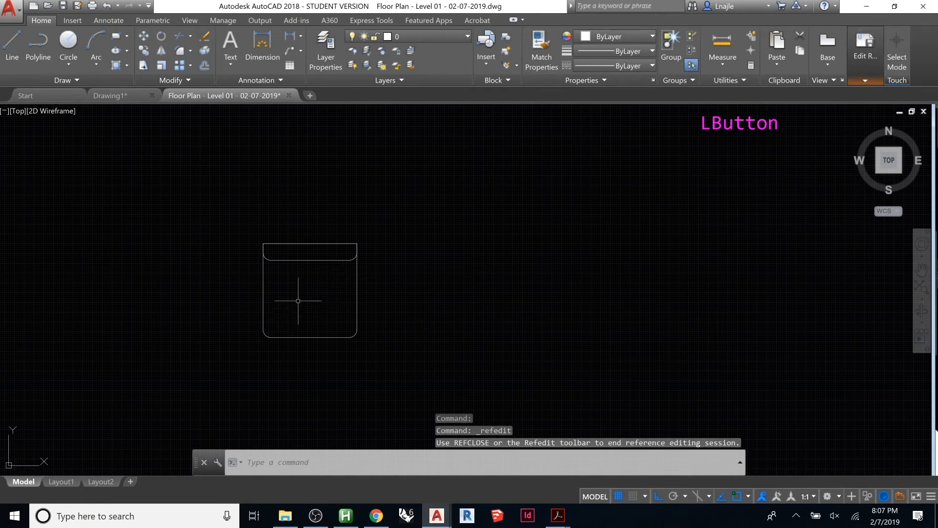
{"action": "type", "text": "rec"}
{"action": "key", "text": "Return"}
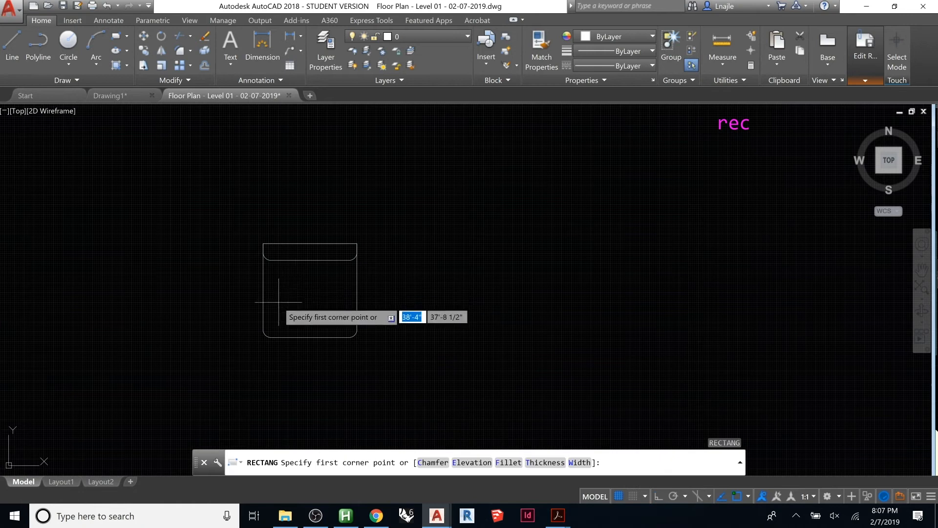
{"action": "key", "text": "Escape"}
Draw a circle of about 2" radius inside the chair seat near its lower-left corner
{"action": "type", "text": "c"}
{"action": "key", "text": "Return"}
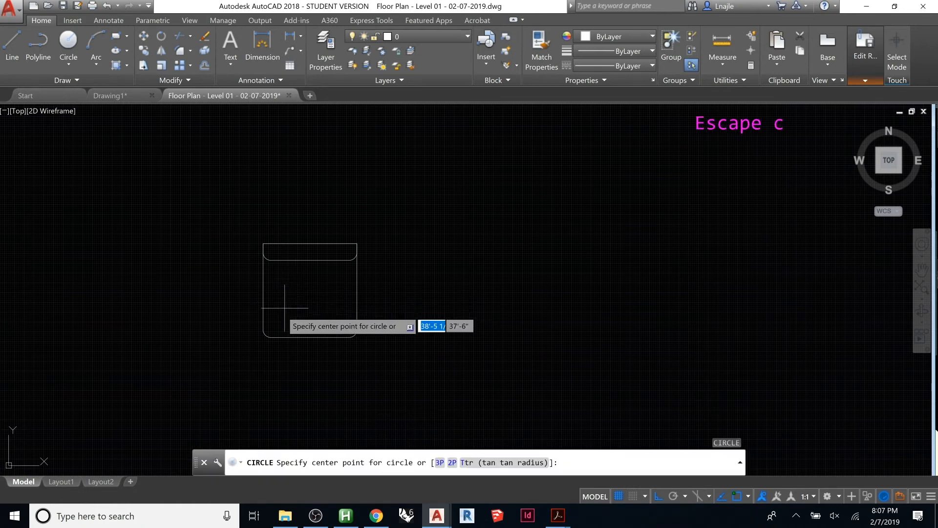
{"action": "left_click", "coordinate": [281, 312]}
{"action": "left_click", "coordinate": [290, 311]}
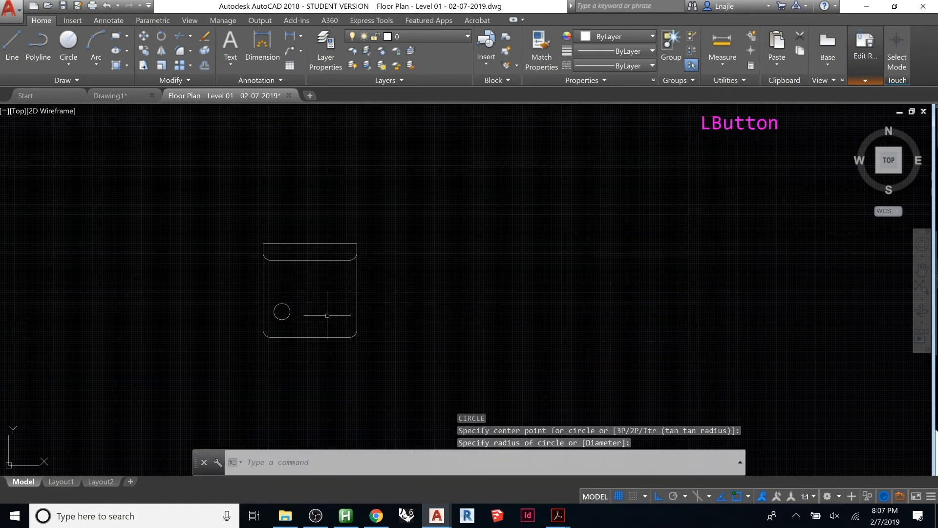
{"action": "key", "text": "Return"}
{"action": "left_click", "coordinate": [309, 309]}
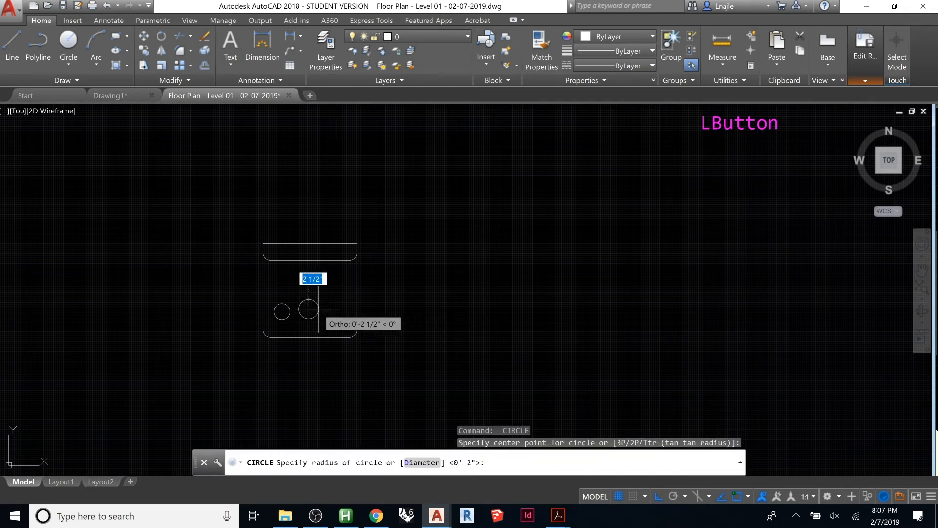
{"action": "key", "text": "Escape"}
Copy the circle three times to the right across the chair seat, spacing the copies about 5 1/2" apart
{"action": "left_click", "coordinate": [297, 301]}
{"action": "left_click", "coordinate": [286, 311]}
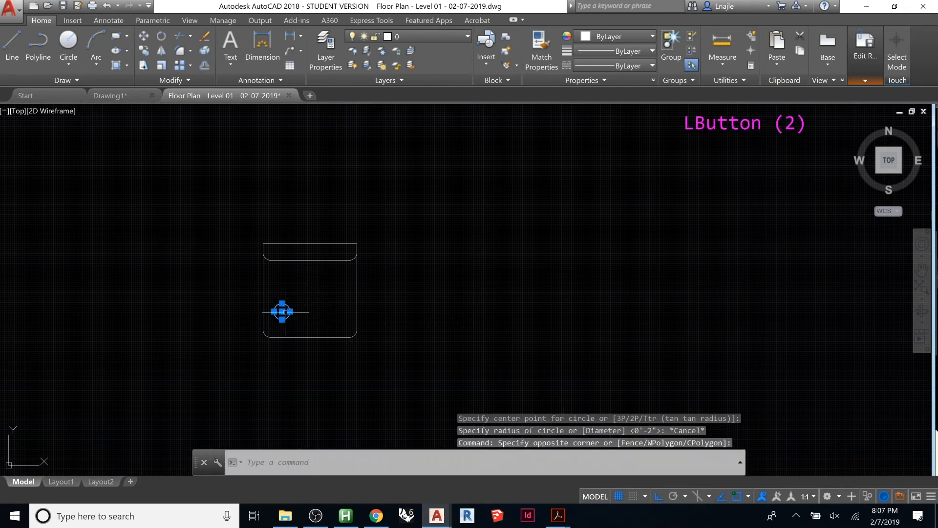
{"action": "scroll", "coordinate": [253, 322], "scroll_direction": "up", "scroll_amount": 3}
{"action": "scroll", "coordinate": [287, 360], "scroll_direction": "down", "scroll_amount": 1}
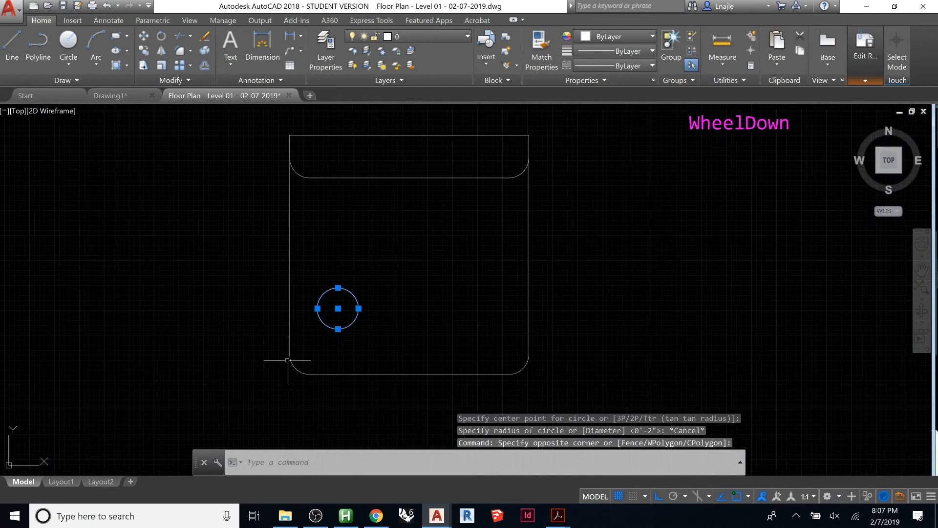
{"action": "type", "text": "co"}
{"action": "key", "text": "Return"}
{"action": "left_click", "coordinate": [330, 345]}
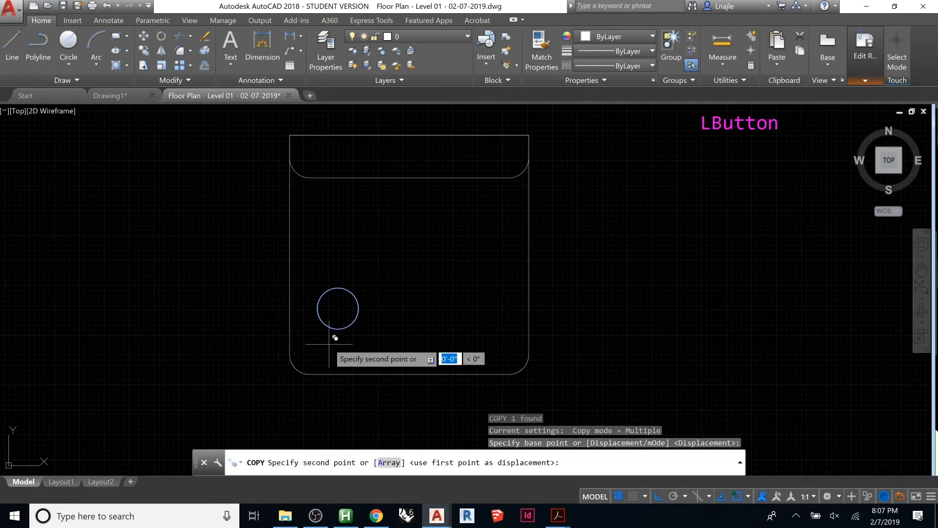
{"action": "left_click", "coordinate": [382, 344]}
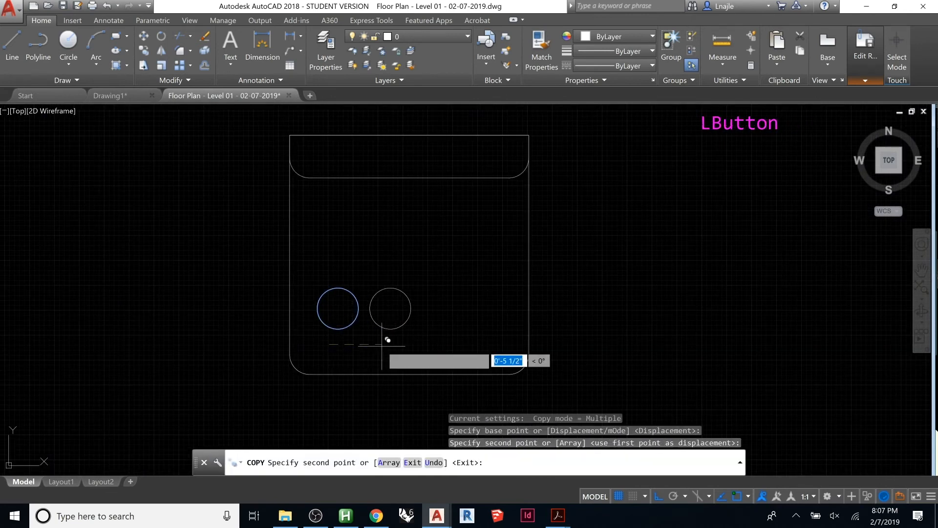
{"action": "left_click", "coordinate": [433, 349]}
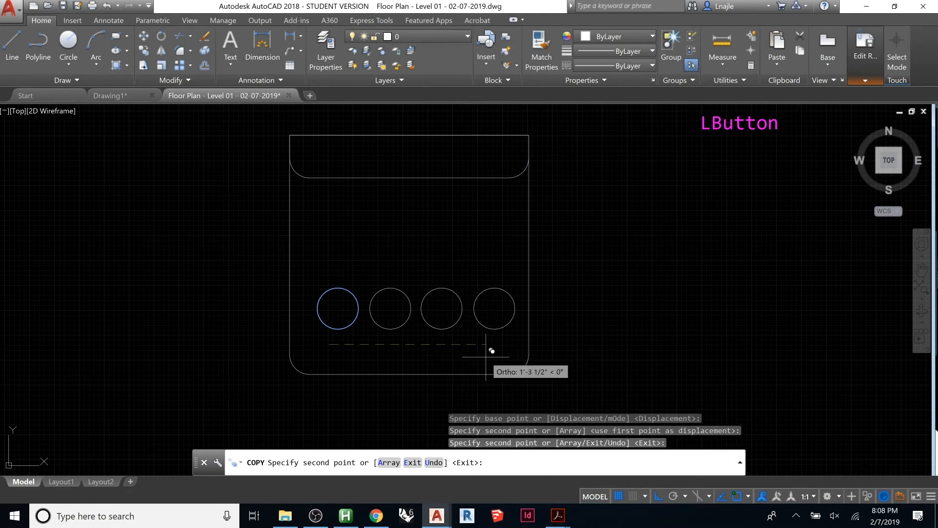
{"action": "left_click", "coordinate": [486, 356]}
{"action": "key", "text": "Escape"}
Move the row of four circles about 1" to the left to centre it within the chair seat
{"action": "left_click", "coordinate": [504, 352]}
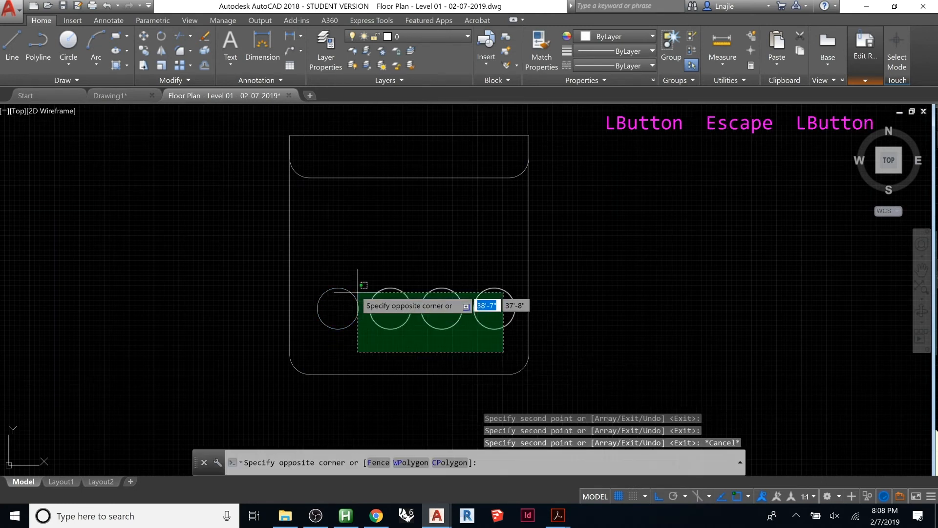
{"action": "left_click", "coordinate": [332, 281]}
{"action": "type", "text": "m"}
{"action": "key", "text": "Return"}
{"action": "left_click", "coordinate": [615, 284]}
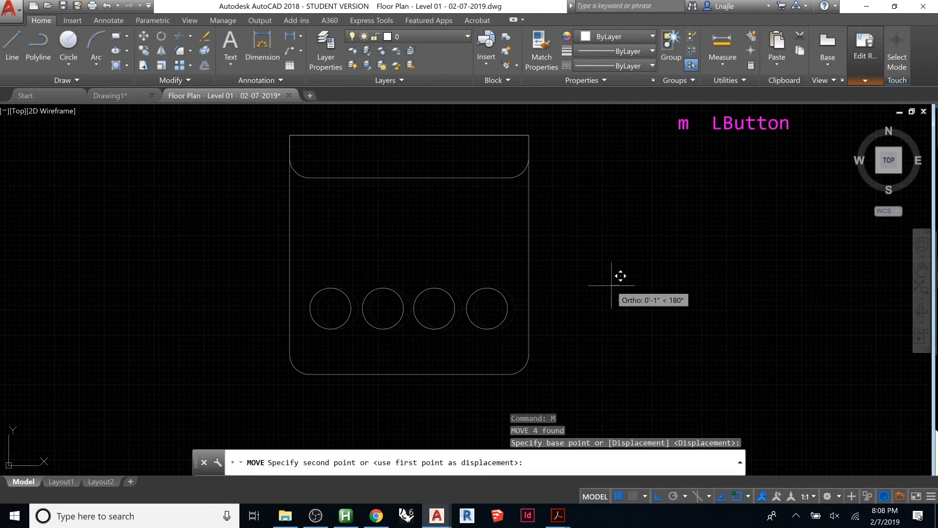
{"action": "left_click", "coordinate": [611, 285]}
Copy the previously selected row of four circles straight up twice, forming a three-row grid on the seat
{"action": "type", "text": "ct o"}
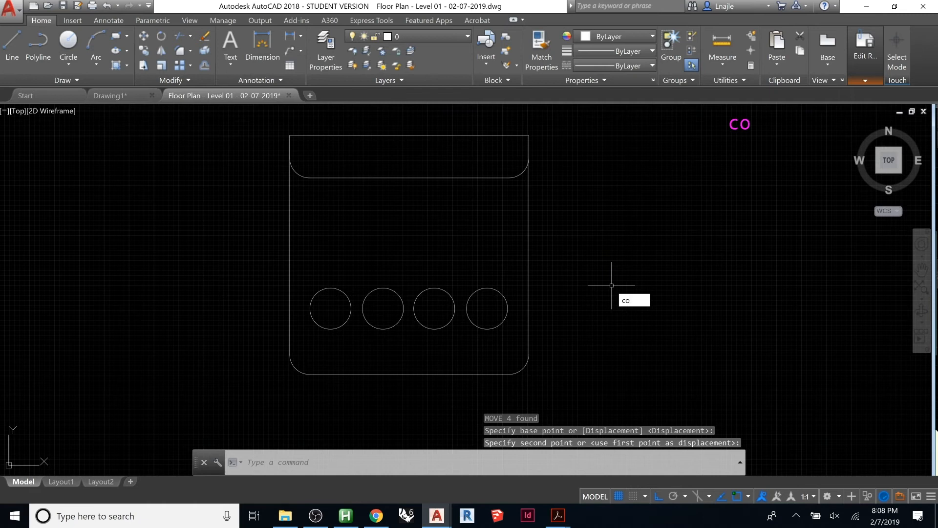
{"action": "key", "text": "Return"}
{"action": "type", "text": "p"}
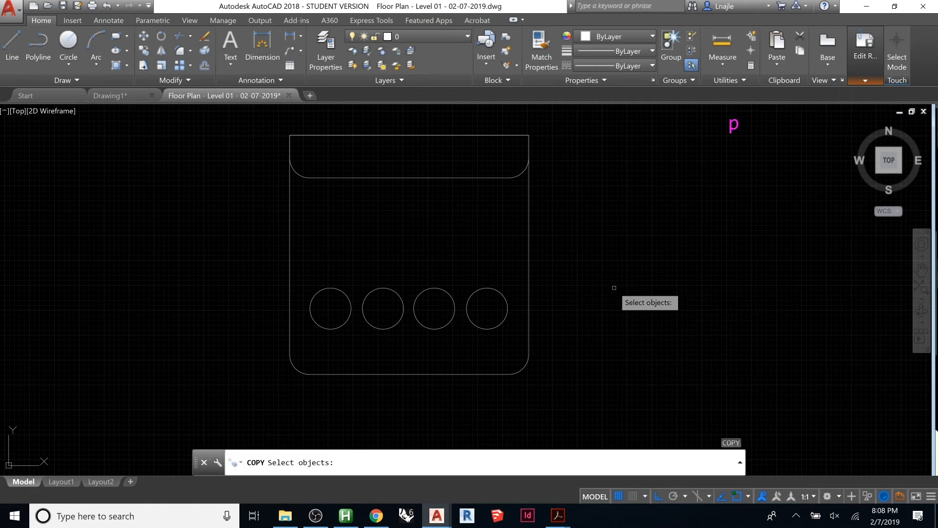
{"action": "key", "text": "Return"}
{"action": "left_click", "coordinate": [613, 289]}
{"action": "left_click", "coordinate": [611, 284]}
{"action": "key", "text": "Return"}
{"action": "left_click", "coordinate": [609, 296]}
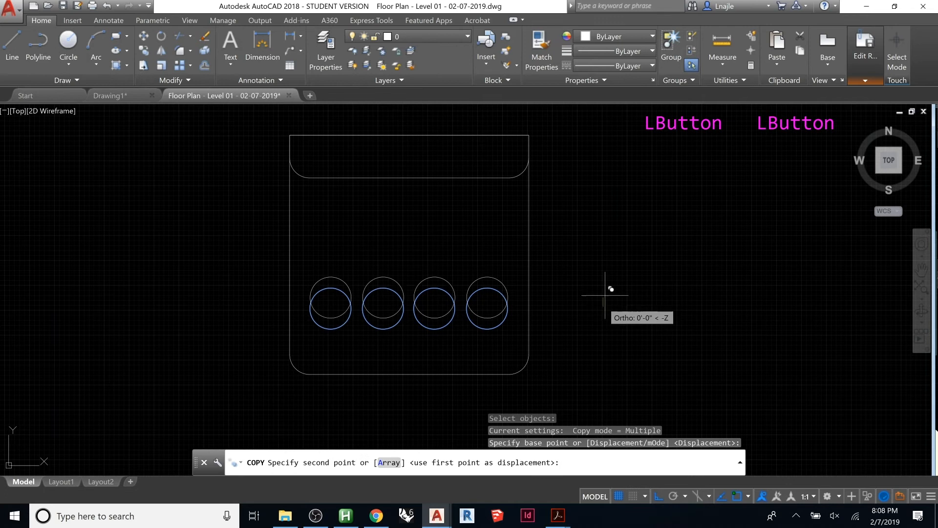
{"action": "left_click", "coordinate": [603, 255]}
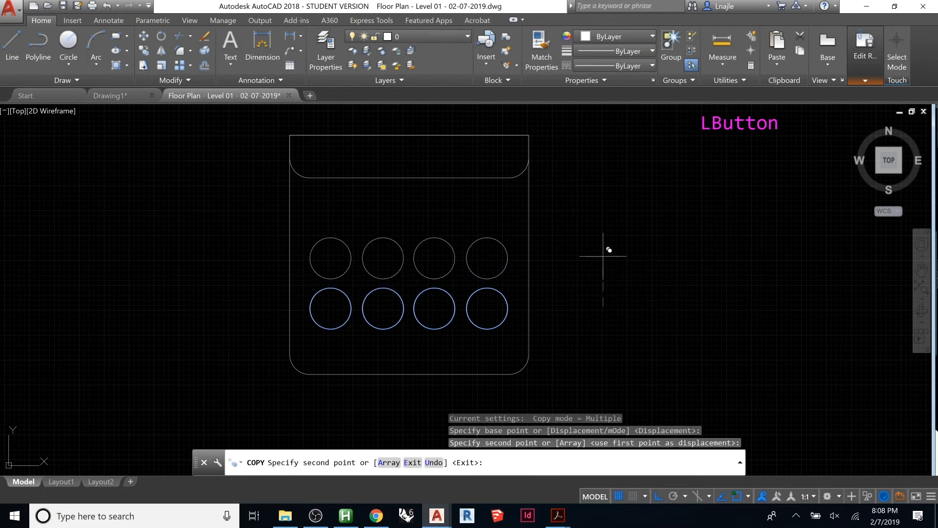
{"action": "left_click", "coordinate": [605, 202]}
{"action": "key", "text": "Return"}
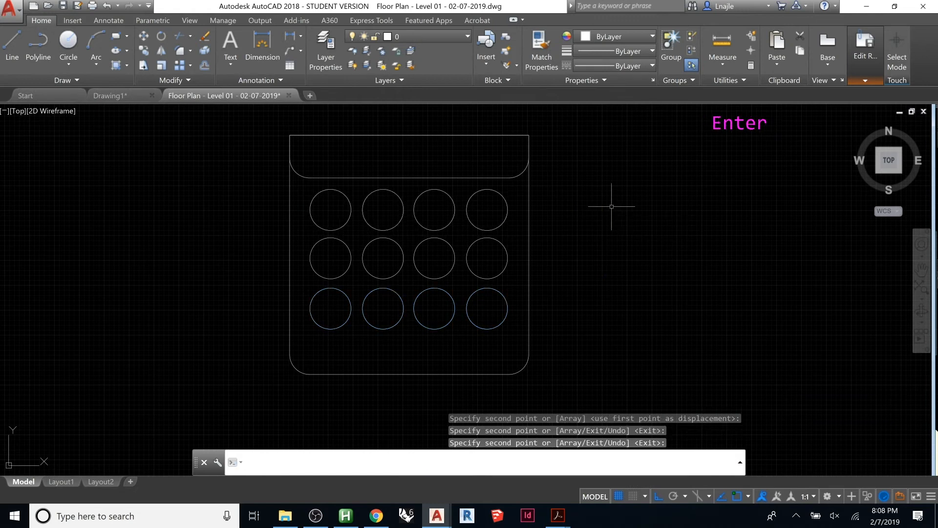
Save the in-place edits back to the Chair 01 block
{"action": "left_click", "coordinate": [866, 80]}
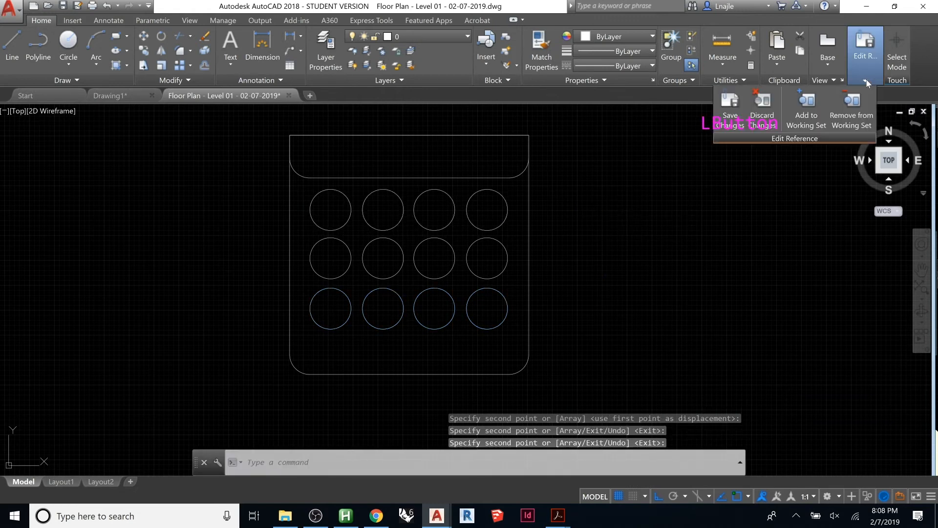
{"action": "left_click", "coordinate": [742, 110]}
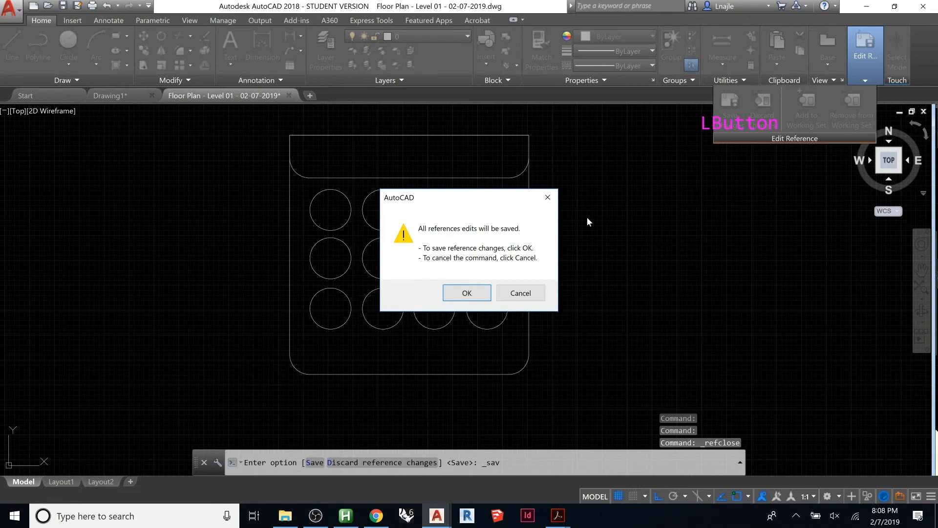
{"action": "left_click", "coordinate": [460, 291]}
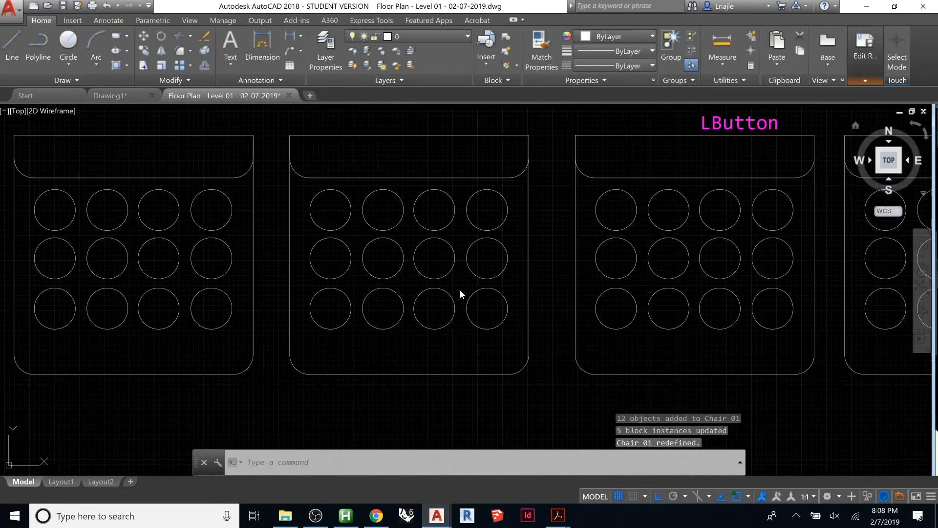
{"action": "scroll", "coordinate": [460, 289], "scroll_direction": "down", "scroll_amount": 3}
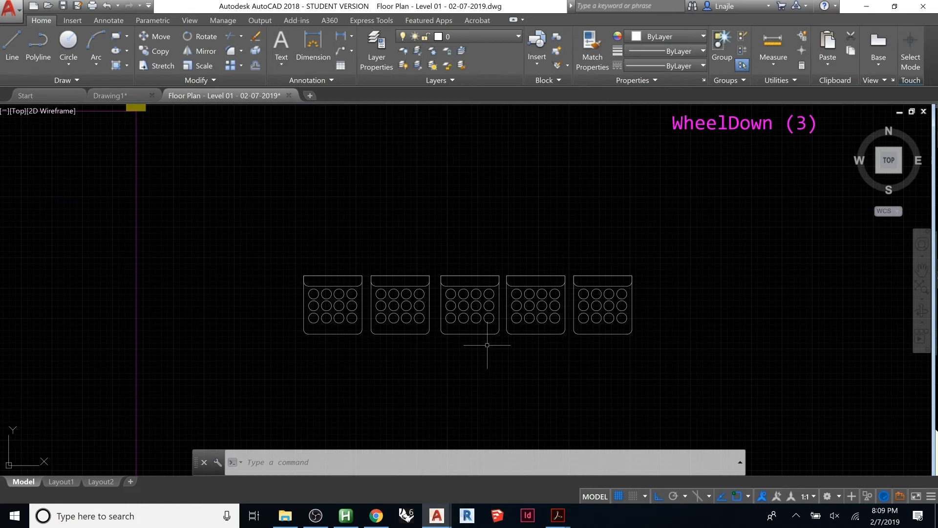
{"action": "scroll", "coordinate": [632, 269], "scroll_direction": "down", "scroll_amount": 3}
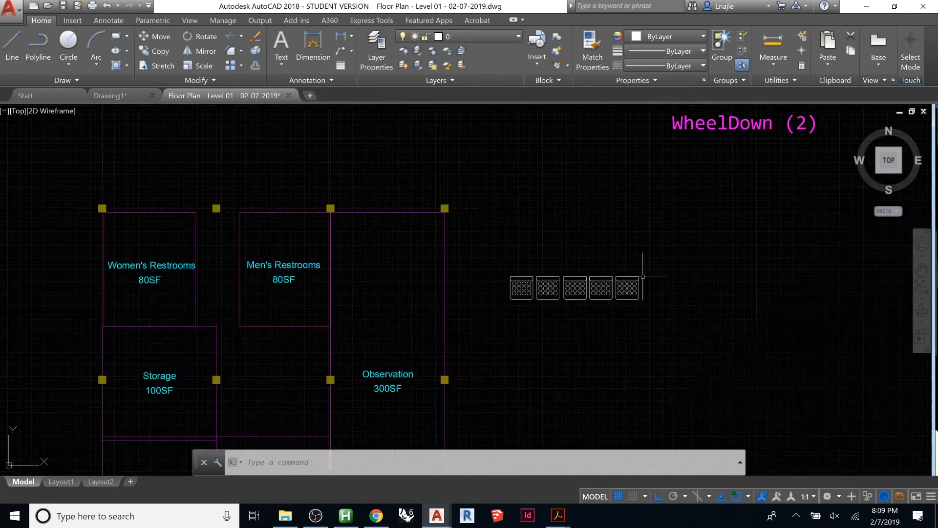
{"action": "middle_click_drag", "start_coordinate": [527, 283], "coordinate": [595, 234]}
{"action": "left_click", "coordinate": [561, 200]}
{"action": "left_click", "coordinate": [716, 262]}
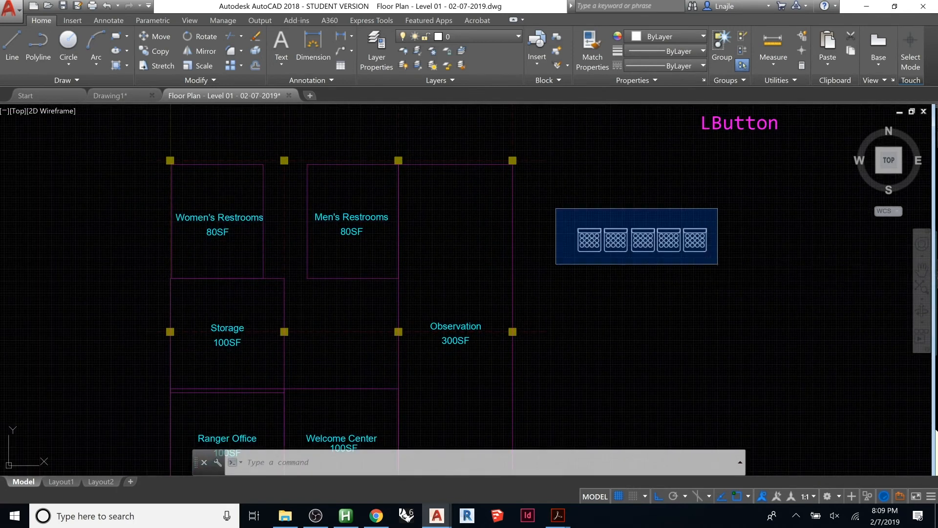
{"action": "key", "text": "Escape"}
{"action": "key", "text": "Escape"}
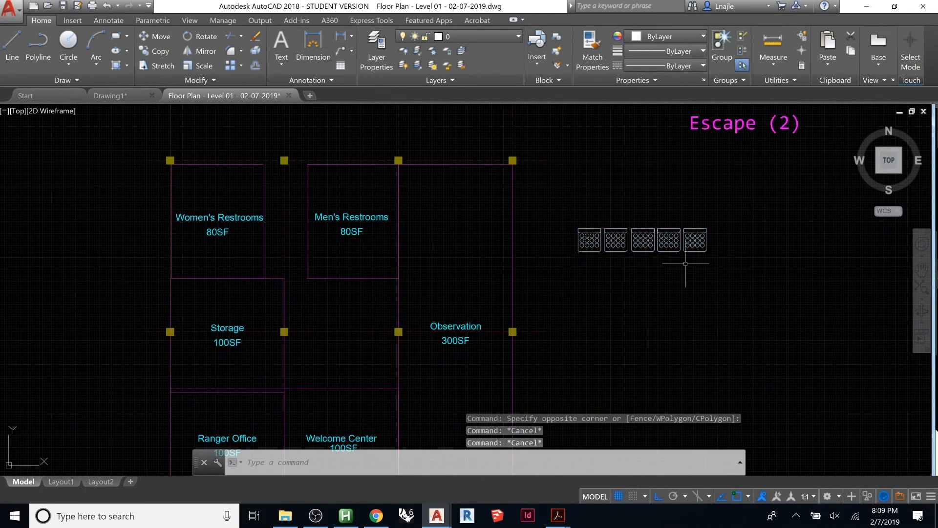
Move the Women's Restrooms and Storage rooms with their labels up until Storage's lower wall meets the Ranger Office's upper wall line
{"action": "middle_click_drag", "start_coordinate": [448, 324], "coordinate": [566, 294]}
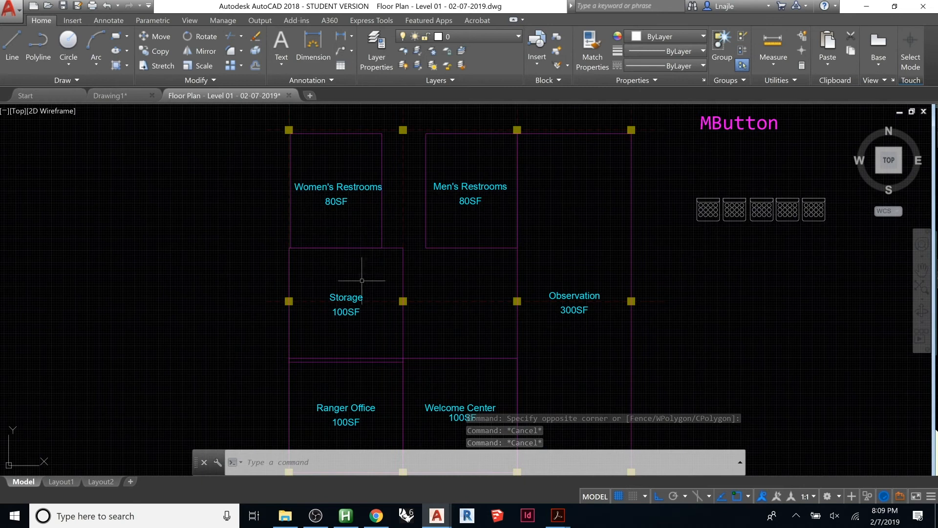
{"action": "left_click", "coordinate": [389, 243]}
{"action": "left_click", "coordinate": [349, 290]}
{"action": "left_click", "coordinate": [349, 290]}
{"action": "left_click", "coordinate": [334, 312]}
{"action": "left_click", "coordinate": [336, 202]}
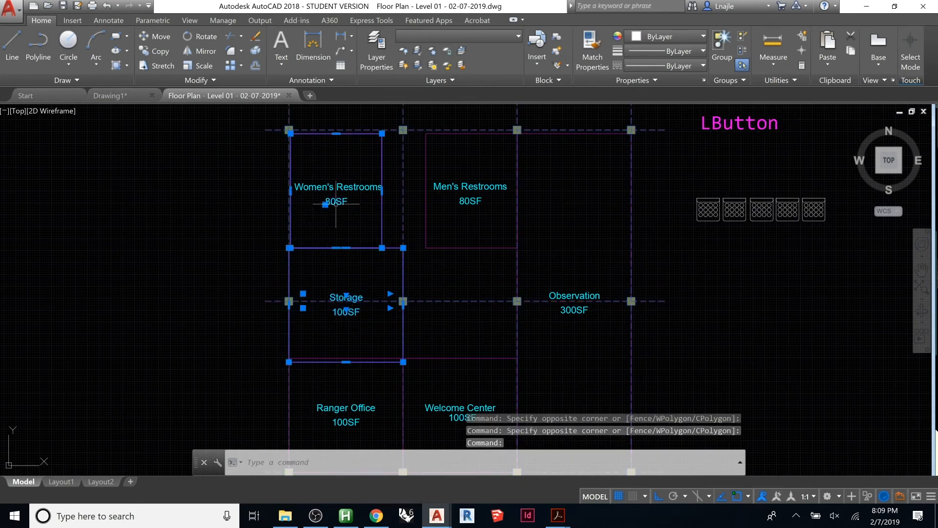
{"action": "left_click", "coordinate": [346, 175]}
{"action": "left_click", "coordinate": [324, 216]}
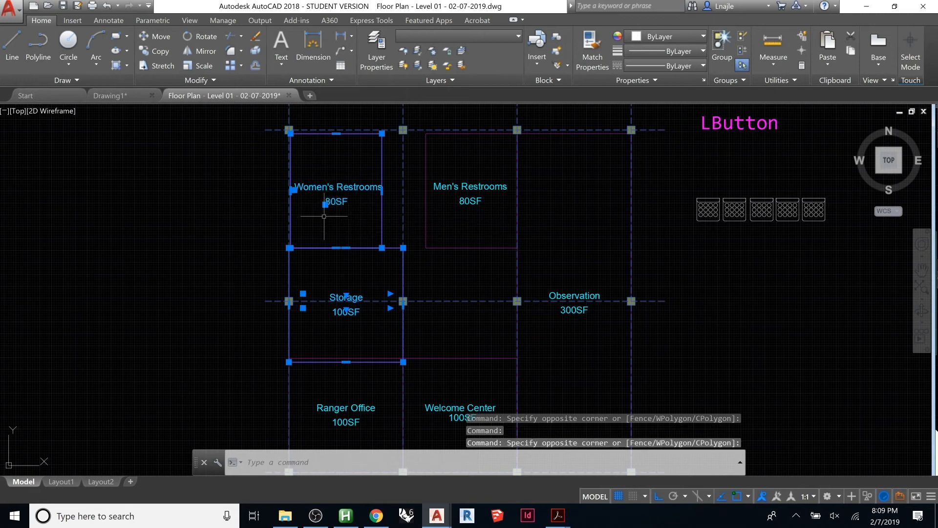
{"action": "type", "text": "m"}
{"action": "key", "text": "Return"}
{"action": "scroll", "coordinate": [302, 355], "scroll_direction": "up", "scroll_amount": 3}
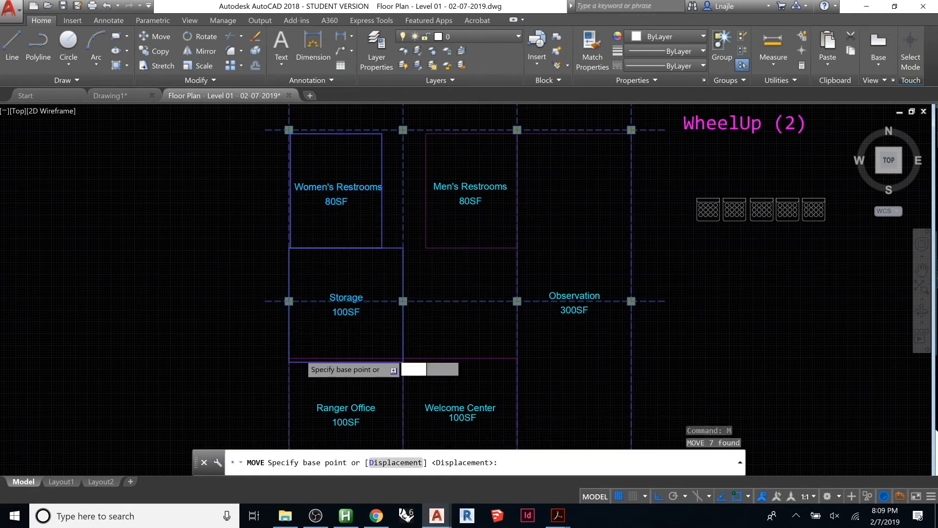
{"action": "left_click", "coordinate": [250, 367]}
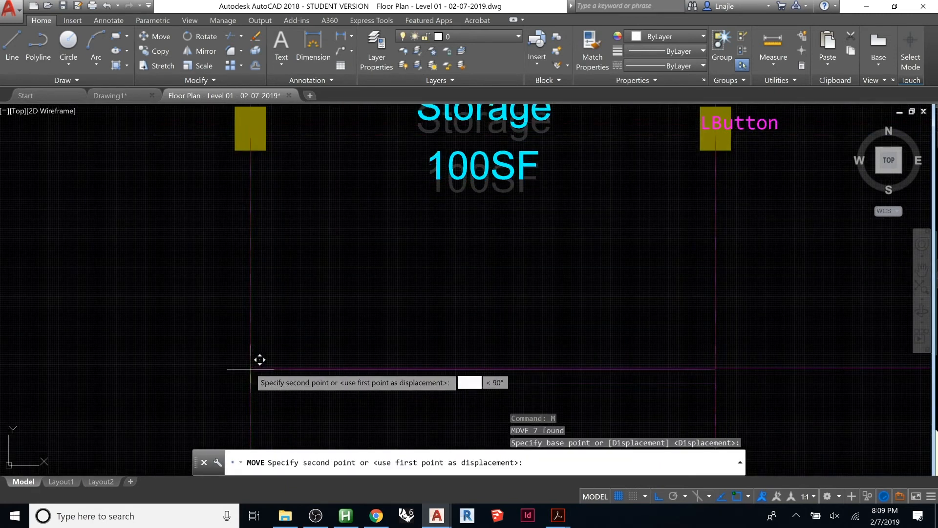
{"action": "key", "text": "Escape"}
{"action": "key", "text": "Escape"}
{"action": "scroll", "coordinate": [212, 329], "scroll_direction": "down", "scroll_amount": 3}
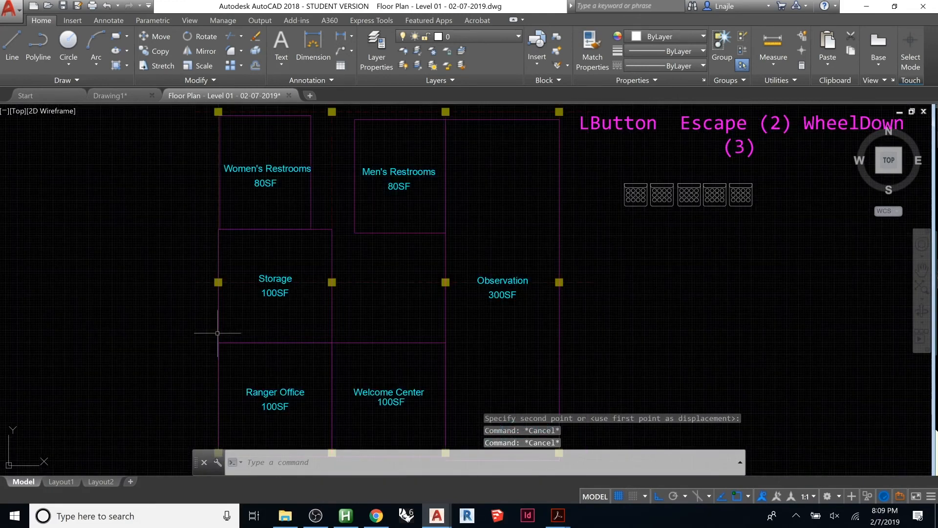
Move the Men's Restrooms outline and labels straight up to align its upper wall with that of the Women's Restrooms
{"action": "middle_click_drag", "start_coordinate": [375, 282], "coordinate": [357, 318]}
{"action": "left_click", "coordinate": [384, 266]}
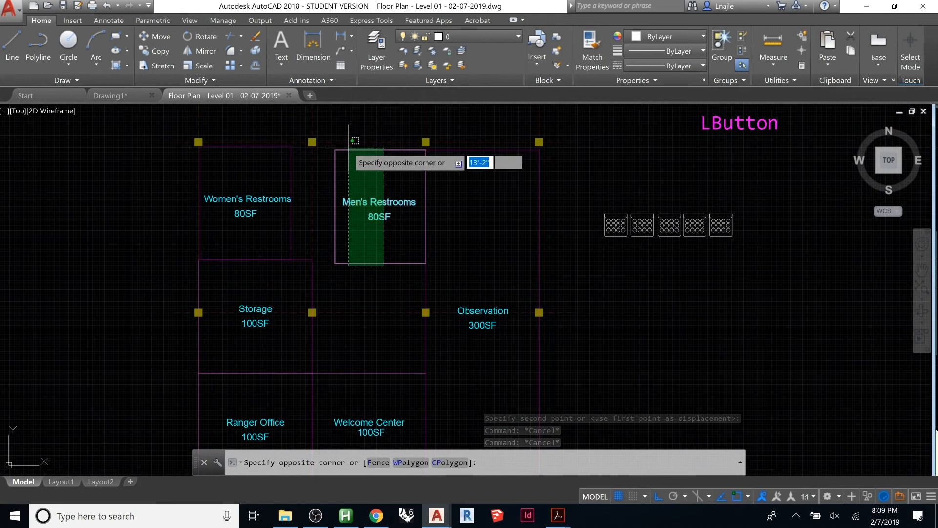
{"action": "left_click", "coordinate": [331, 150]}
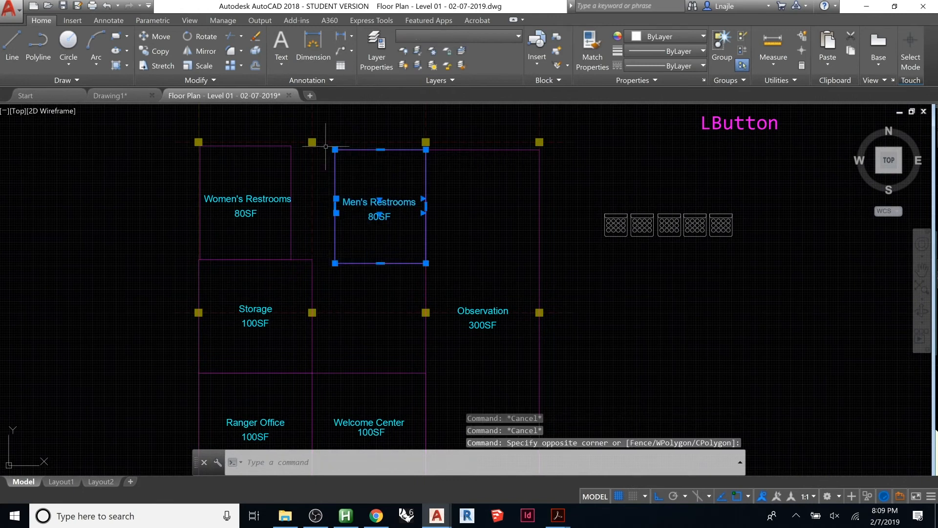
{"action": "type", "text": "m"}
{"action": "key", "text": "Return"}
{"action": "scroll", "coordinate": [312, 141], "scroll_direction": "up", "scroll_amount": 3}
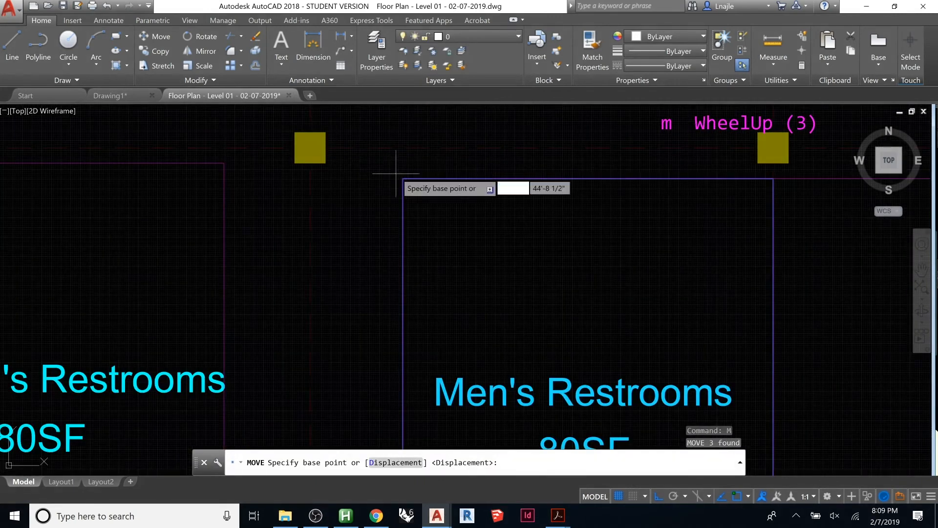
{"action": "left_click", "coordinate": [402, 179]}
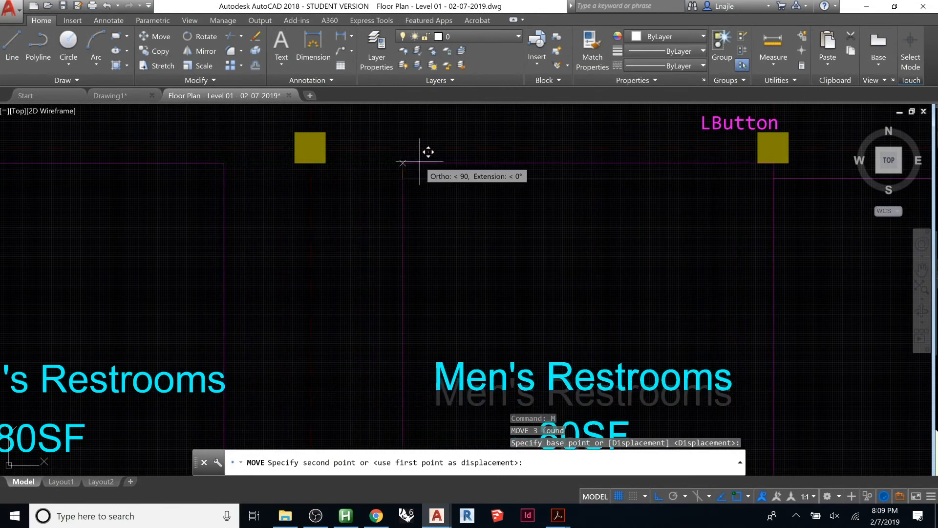
{"action": "key", "text": "Escape"}
{"action": "key", "text": "Escape"}
{"action": "key", "text": "Escape"}
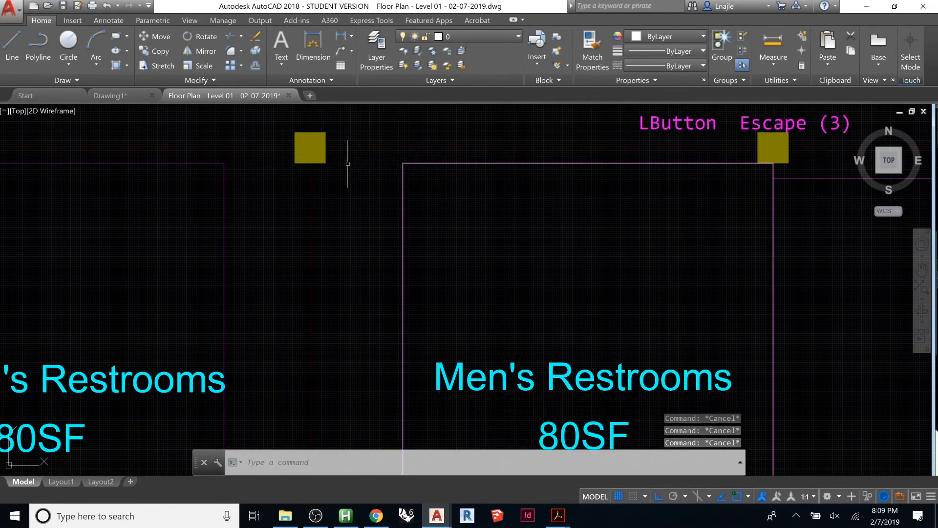
Stretch the upper wall of the Observation room up to align with the upper wall of the Men's Restrooms
{"action": "scroll", "coordinate": [348, 151], "scroll_direction": "down", "scroll_amount": 3}
{"action": "scroll", "coordinate": [418, 141], "scroll_direction": "down", "scroll_amount": 1}
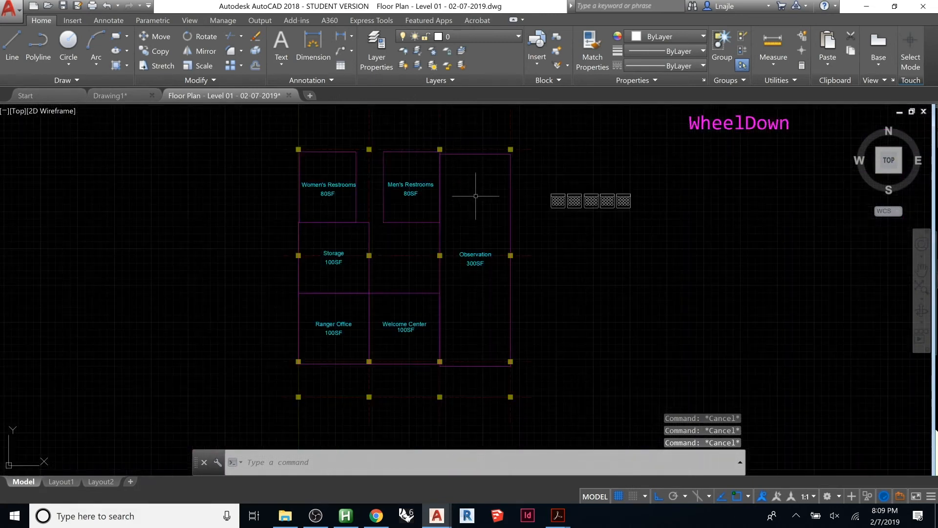
{"action": "scroll", "coordinate": [478, 189], "scroll_direction": "up", "scroll_amount": 2}
{"action": "left_click", "coordinate": [477, 141]}
{"action": "left_click", "coordinate": [474, 141]}
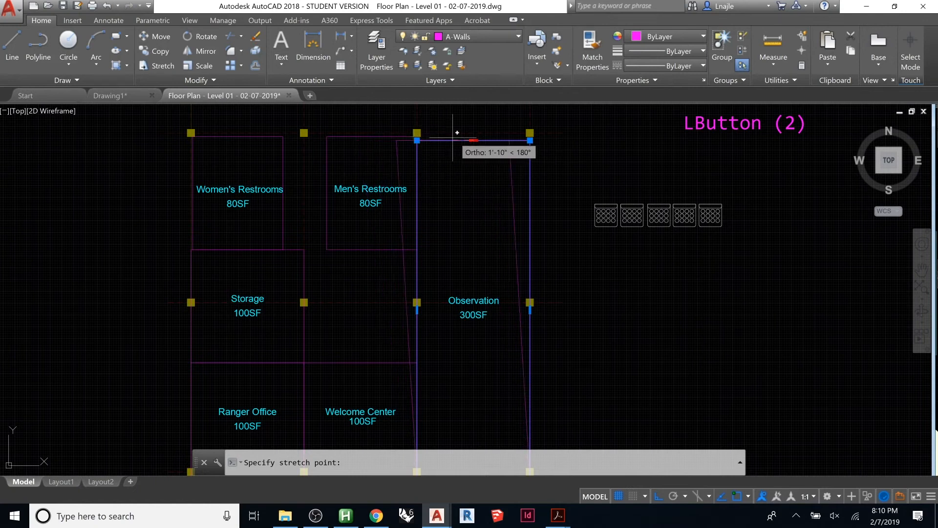
{"action": "left_click", "coordinate": [474, 138]}
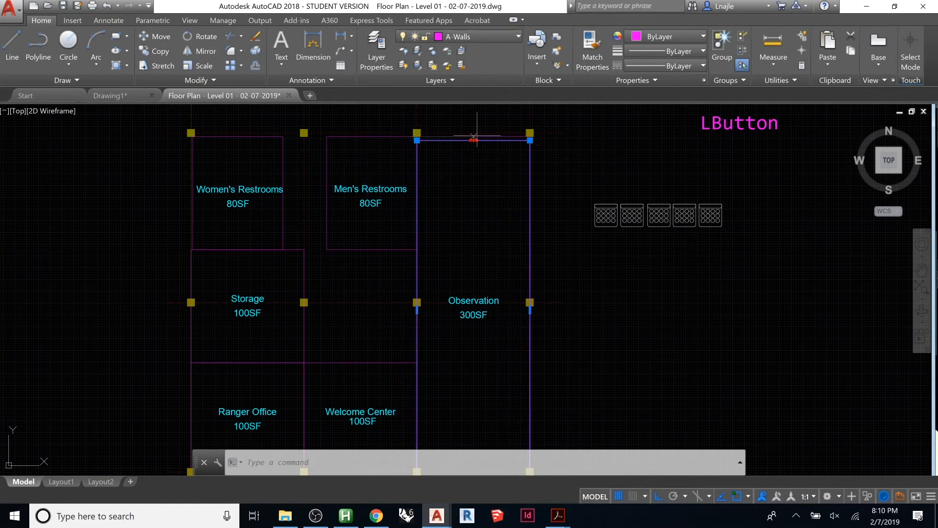
{"action": "scroll", "coordinate": [491, 140], "scroll_direction": "down", "scroll_amount": 1}
{"action": "key", "text": "Escape"}
{"action": "key", "text": "Escape"}
{"action": "key", "text": "Escape"}
{"action": "key", "text": "Escape"}
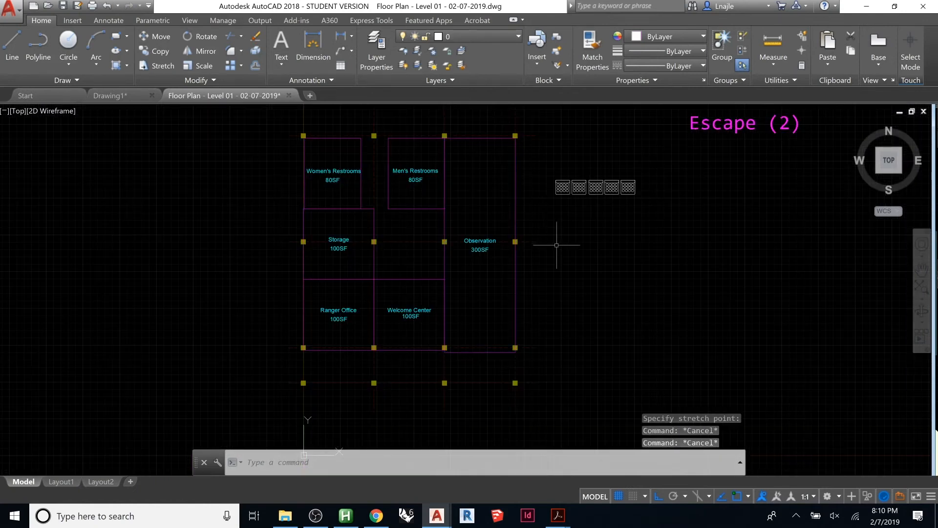
{"action": "scroll", "coordinate": [354, 178], "scroll_direction": "up", "scroll_amount": 2}
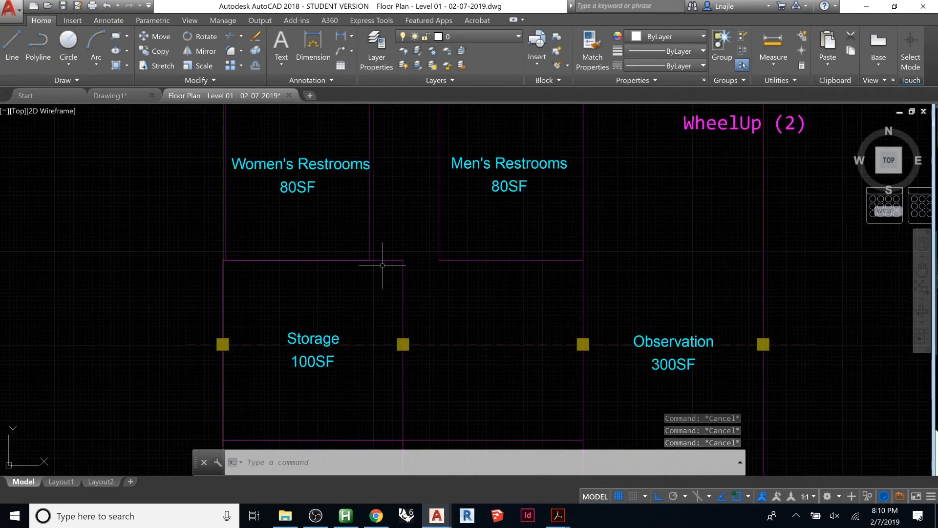
Move the Storage room outline with its labels straight up about 21', clear above the Women's Restrooms
{"action": "scroll", "coordinate": [391, 234], "scroll_direction": "down", "scroll_amount": 1}
{"action": "mouse_move", "coordinate": [429, 262]}
{"action": "middle_mouse_down"}
{"action": "mouse_move", "coordinate": [435, 216]}
{"action": "mouse_move", "coordinate": [438, 243]}
{"action": "middle_mouse_up"}
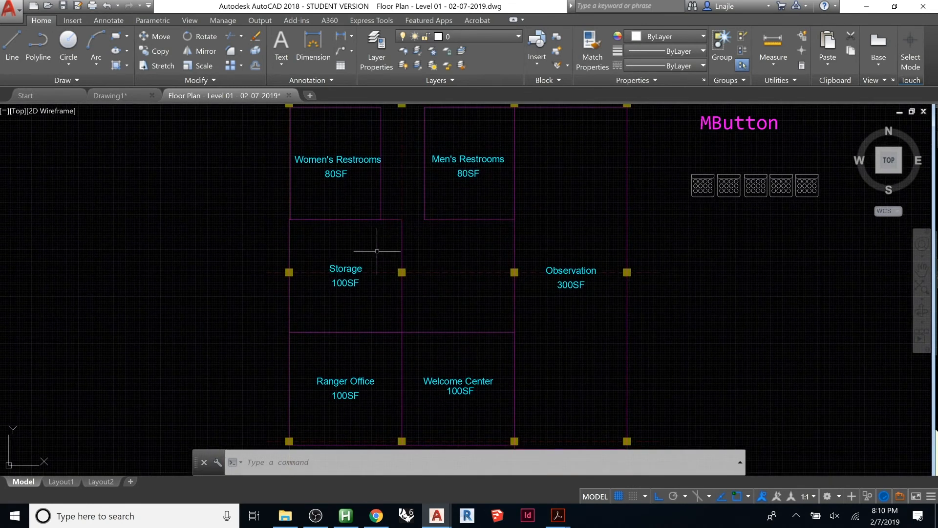
{"action": "left_click", "coordinate": [352, 293]}
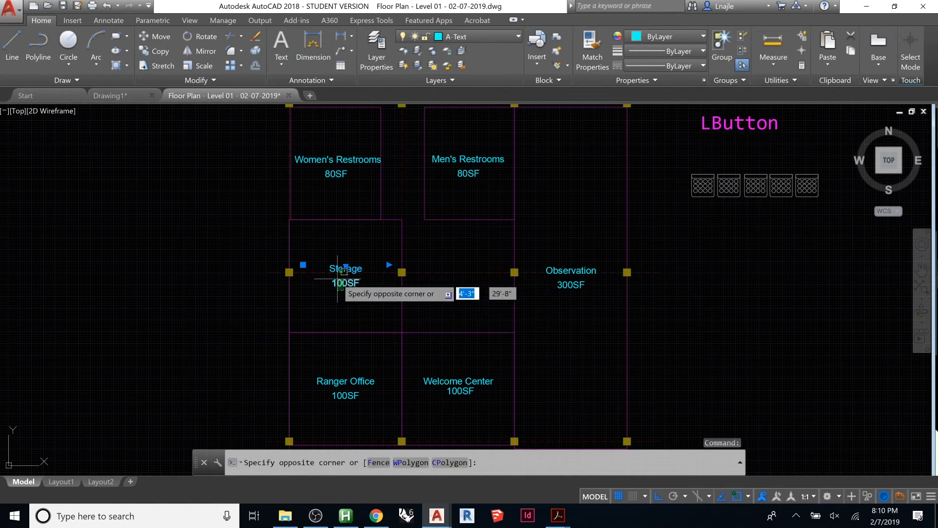
{"action": "left_click", "coordinate": [337, 279]}
{"action": "left_click", "coordinate": [402, 235]}
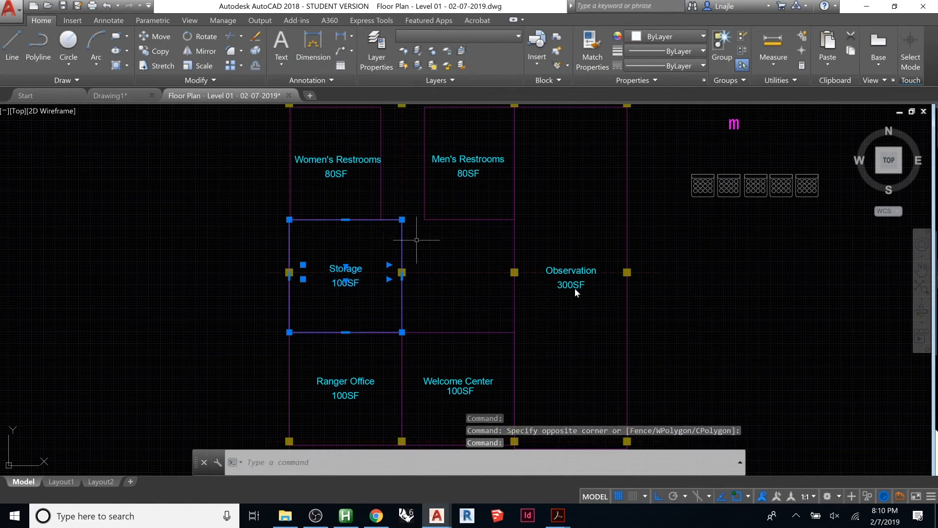
{"action": "type", "text": "M"}
{"action": "key", "text": "Return"}
{"action": "left_click", "coordinate": [655, 323]}
{"action": "middle_click_drag", "start_coordinate": [653, 247], "coordinate": [644, 356]}
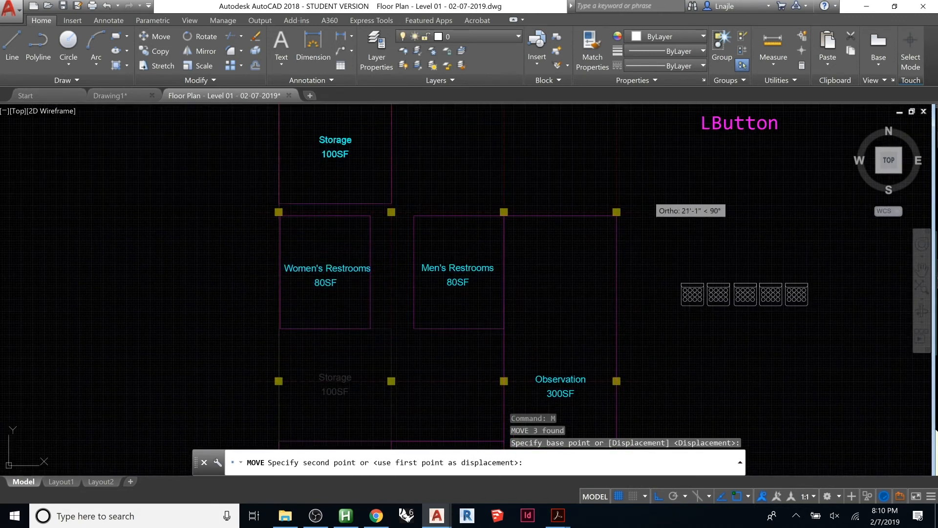
{"action": "left_click", "coordinate": [648, 197]}
Move the Men's Restrooms outline with its labels directly below the Women's Restrooms, matching its upper corner to their shared wall
{"action": "middle_click_drag", "start_coordinate": [451, 275], "coordinate": [536, 202]}
{"action": "left_click", "coordinate": [494, 121]}
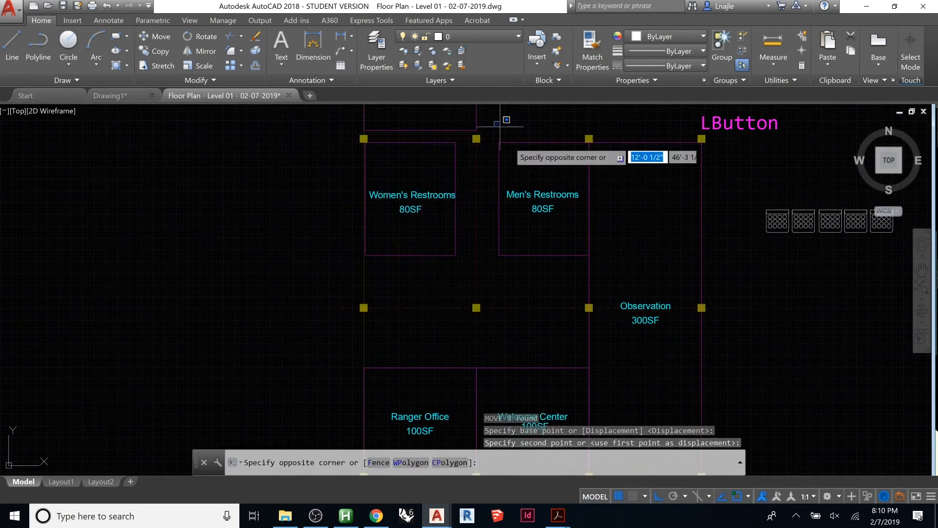
{"action": "left_click", "coordinate": [597, 265]}
{"action": "type", "text": "m"}
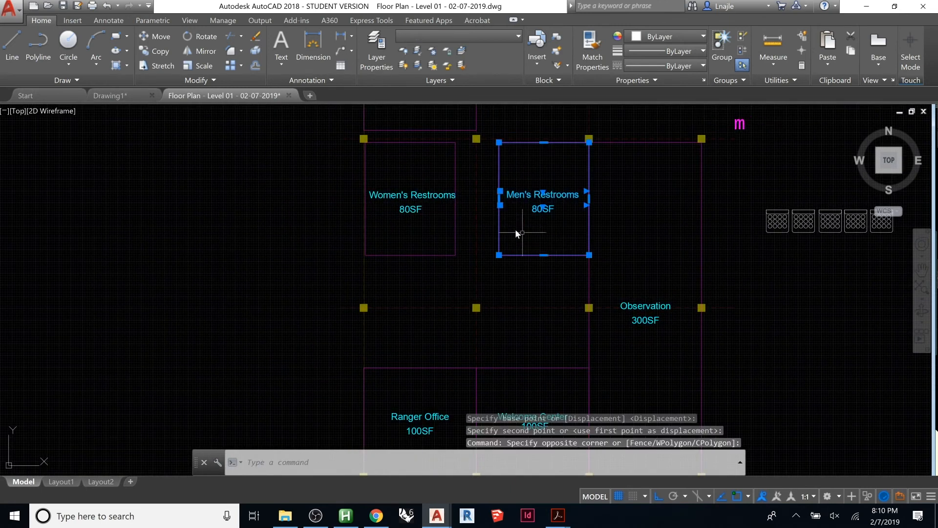
{"action": "key", "text": "Return"}
{"action": "left_click", "coordinate": [504, 147]}
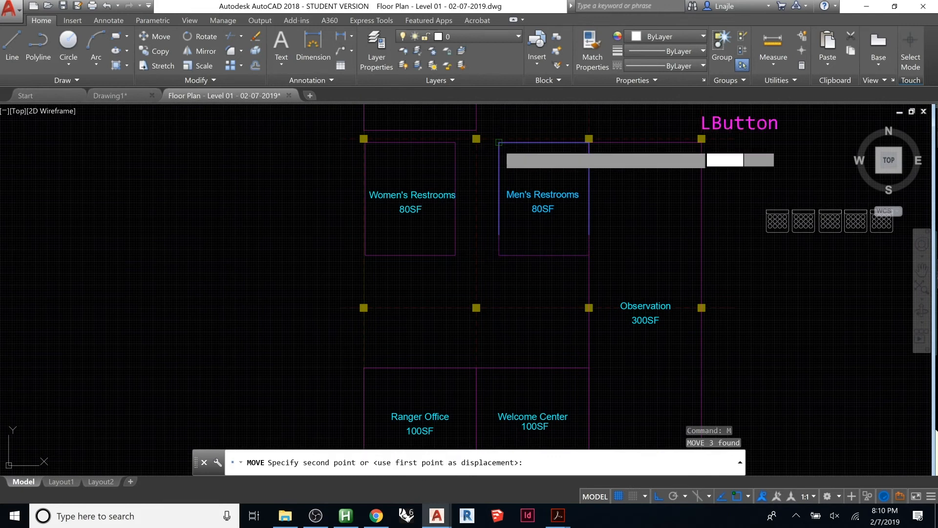
{"action": "left_click", "coordinate": [383, 244]}
{"action": "left_click", "coordinate": [370, 258]}
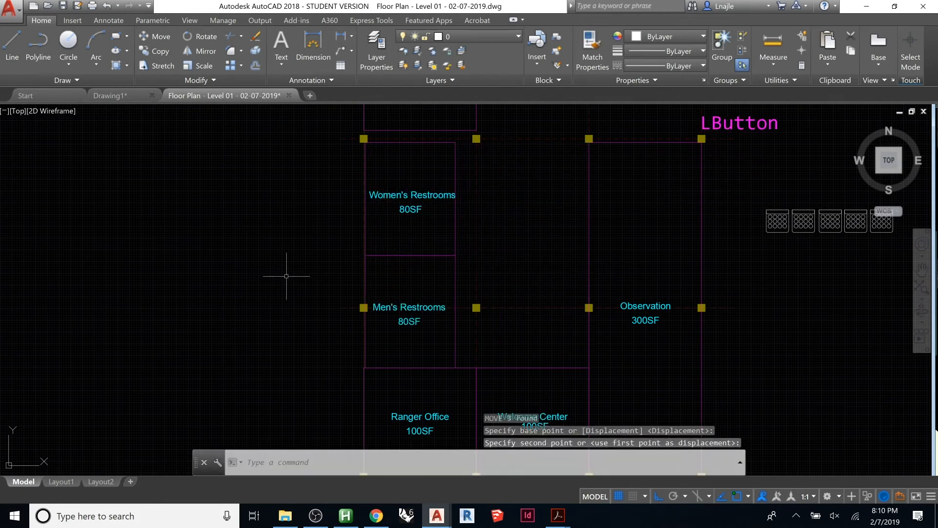
Move the Storage room with its labels by its upper-left corner onto the second column of the uppermost column row
{"action": "middle_click_drag", "start_coordinate": [521, 228], "coordinate": [429, 371]}
{"action": "left_click", "coordinate": [274, 138]}
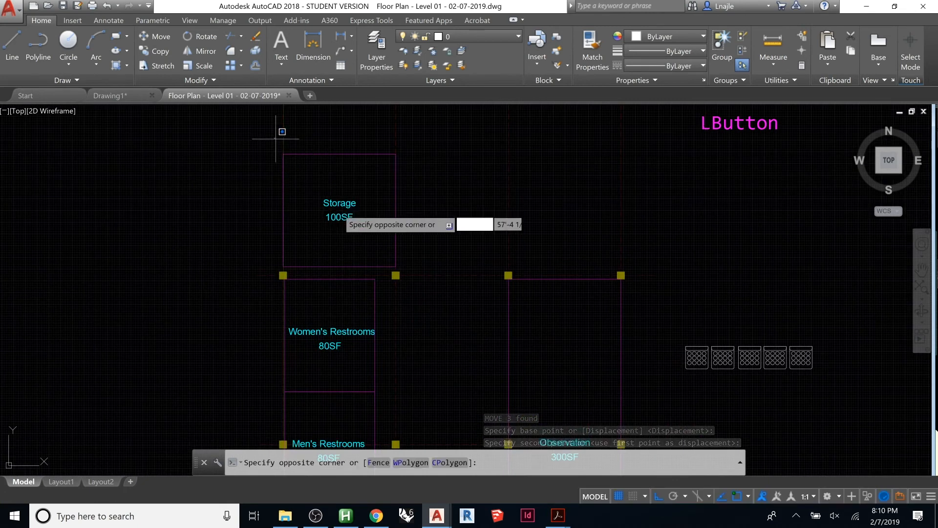
{"action": "left_click", "coordinate": [414, 272]}
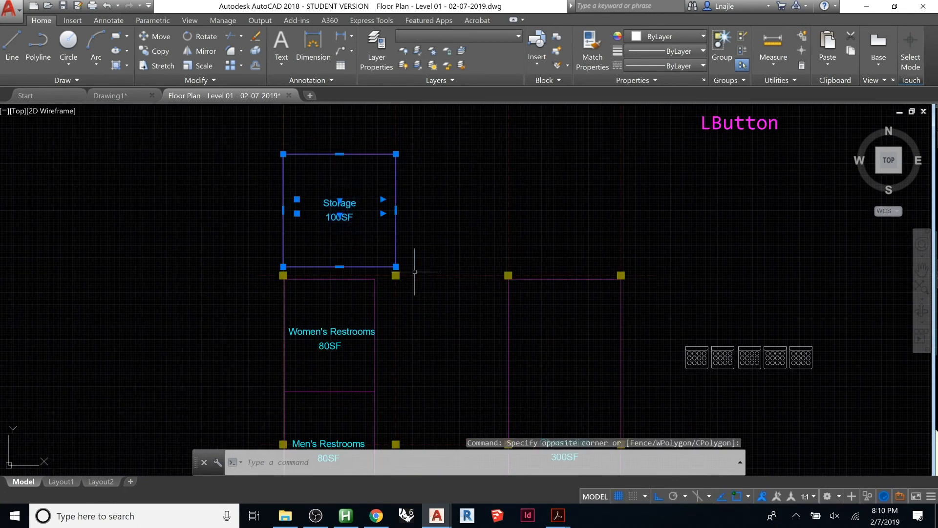
{"action": "type", "text": "m"}
{"action": "key", "text": "Return"}
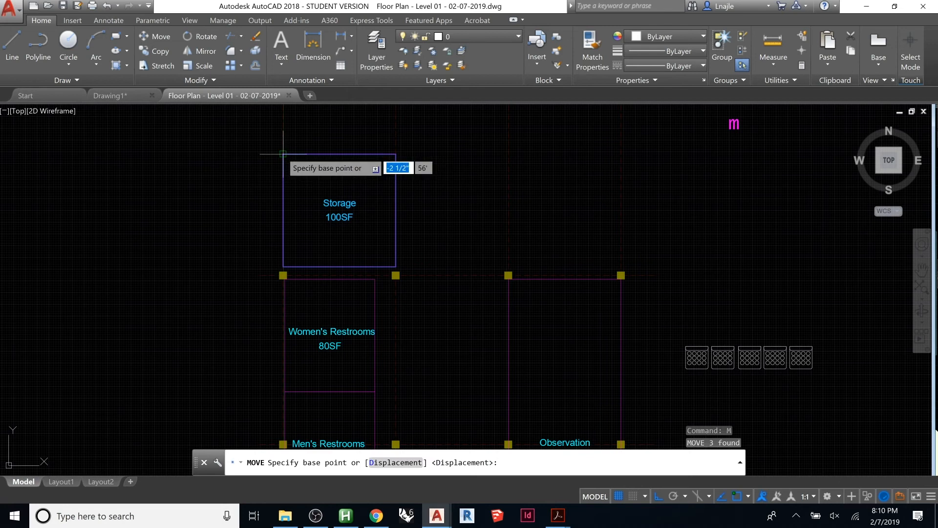
{"action": "left_click", "coordinate": [283, 154]}
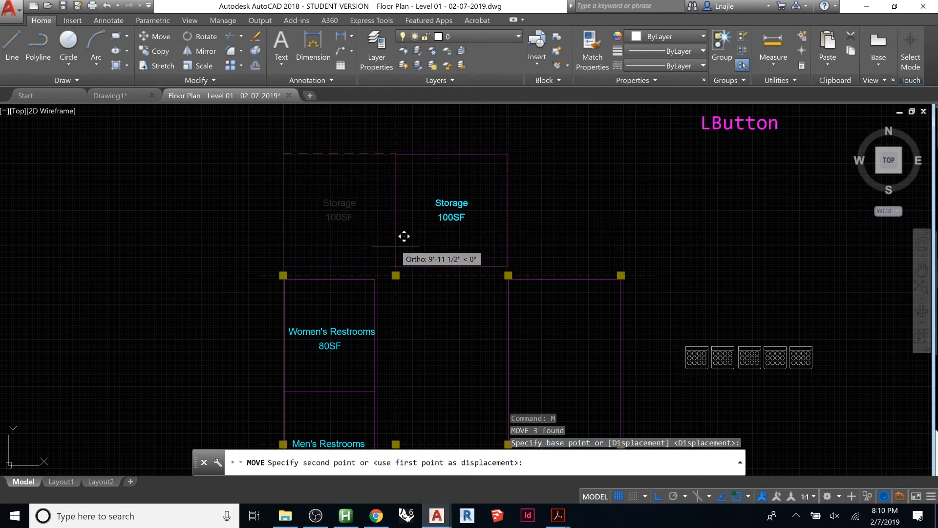
{"action": "left_click", "coordinate": [396, 275]}
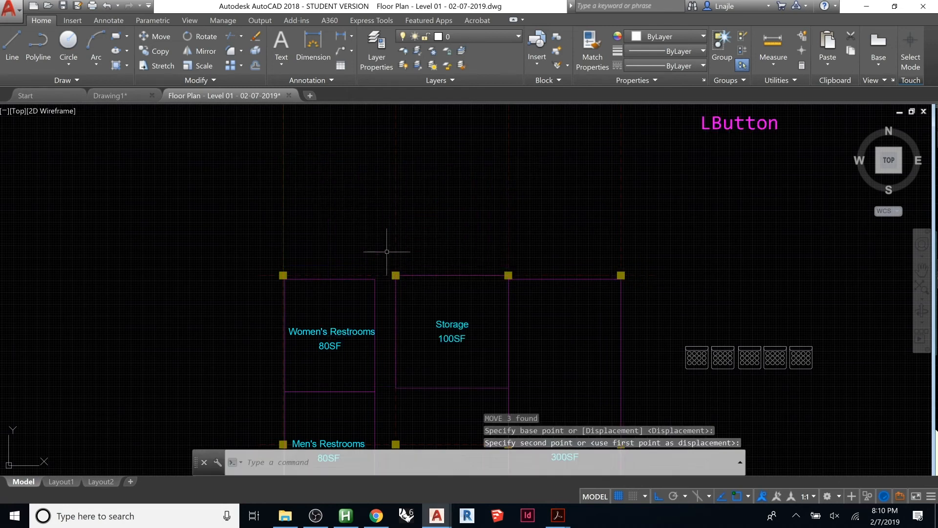
Try stretching the Welcome Center's upper wall up to the middle row of columns, and undo that stretch
{"action": "scroll", "coordinate": [415, 159], "scroll_direction": "down", "scroll_amount": 2}
{"action": "middle_click_drag", "start_coordinate": [496, 312], "coordinate": [488, 222]}
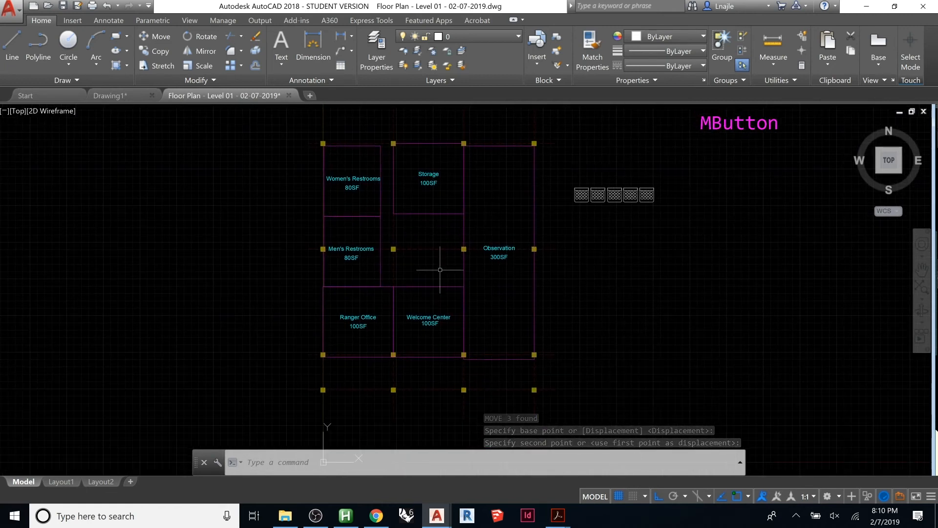
{"action": "left_click", "coordinate": [431, 287]}
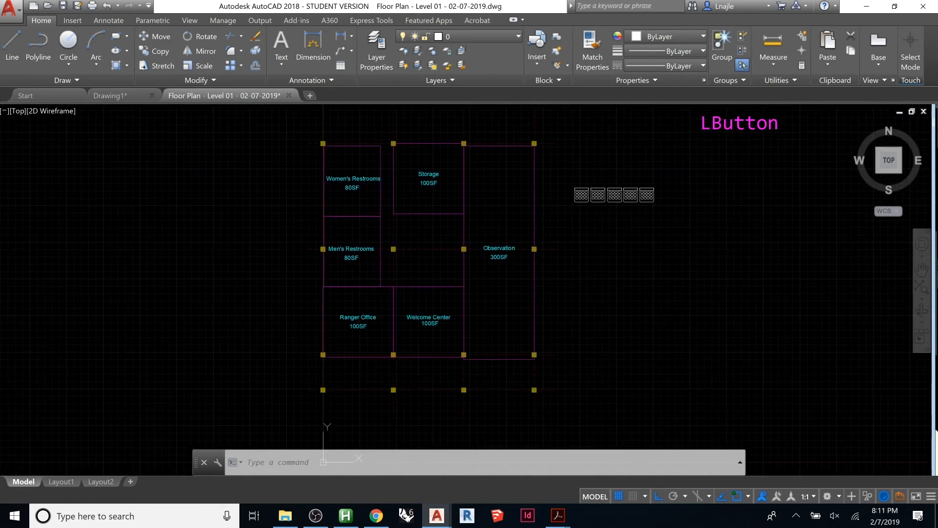
{"action": "left_click", "coordinate": [428, 287]}
{"action": "left_click", "coordinate": [429, 249]}
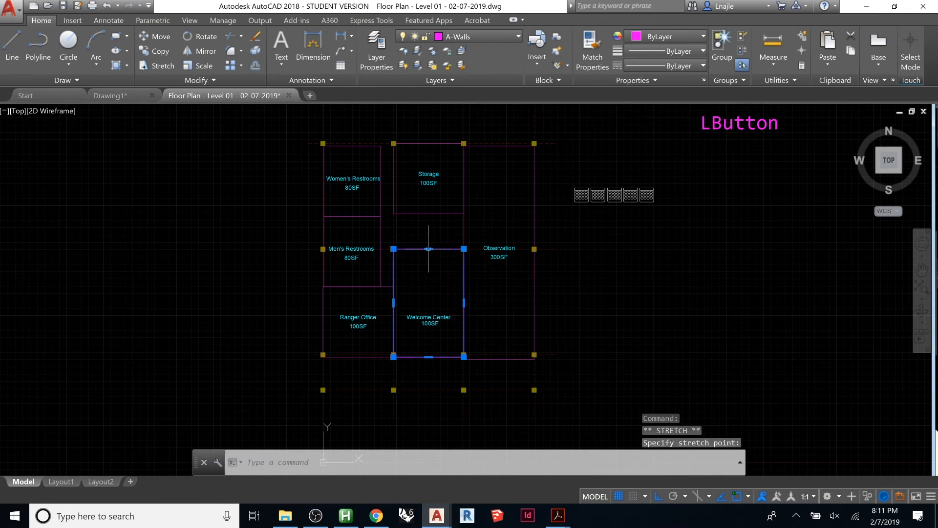
{"action": "key", "text": "Escape"}
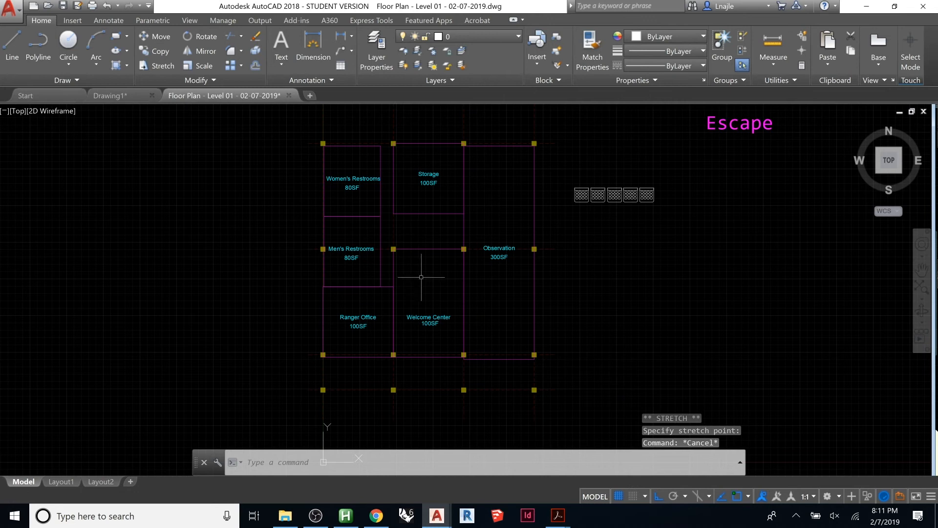
{"action": "key", "text": "ctrl+z"}
{"action": "key", "text": "Escape"}
{"action": "key", "text": "Escape"}
{"action": "key", "text": "Escape"}
Draw a vertical polyline along the right walls of both restrooms, from the Women's upper corner to the Men's lower corner
{"action": "type", "text": "pl"}
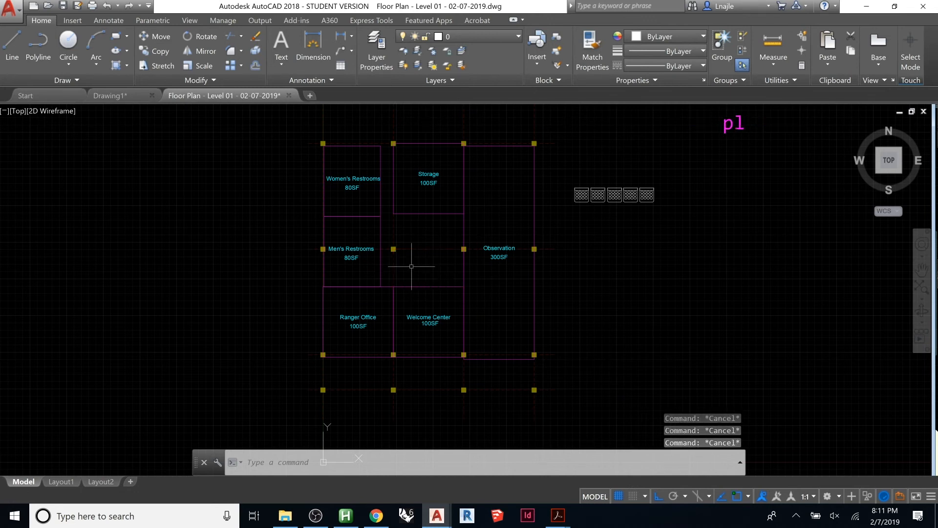
{"action": "key", "text": "Return"}
{"action": "left_click", "coordinate": [380, 145]}
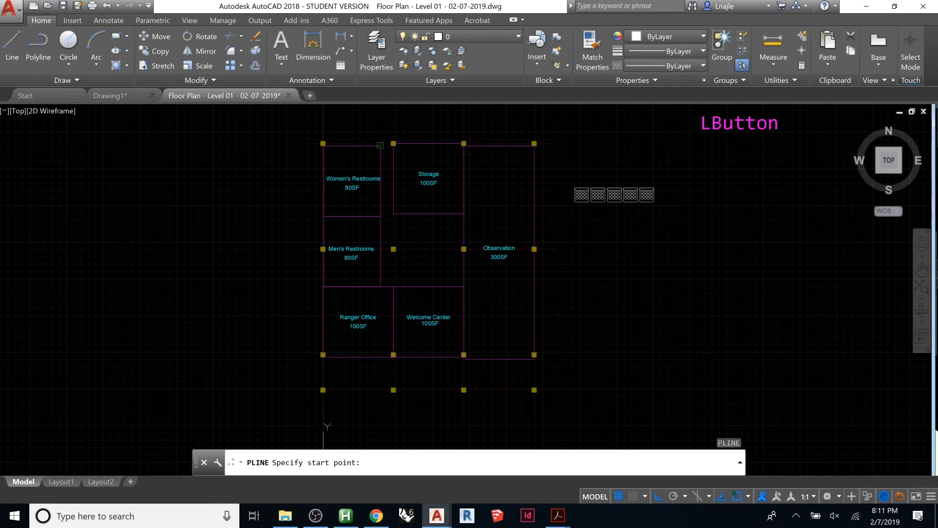
{"action": "left_click", "coordinate": [380, 286]}
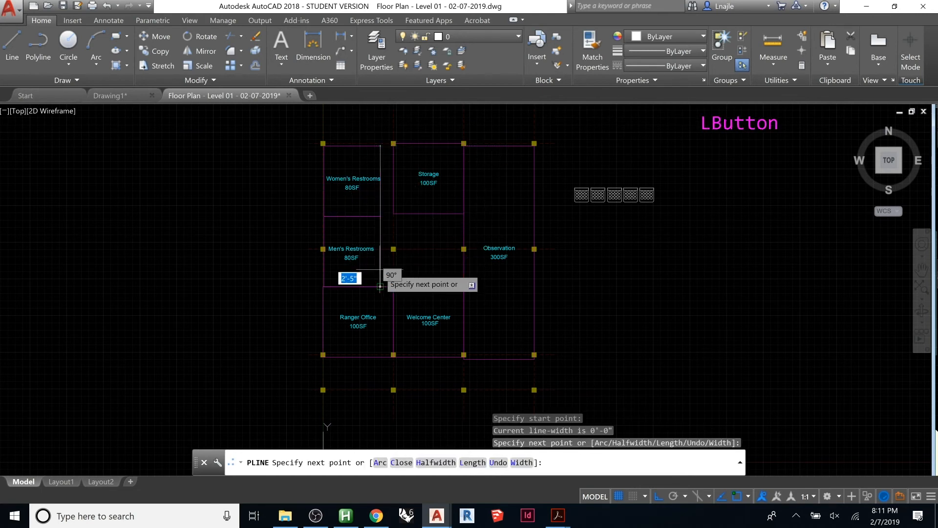
{"action": "key", "text": "Return"}
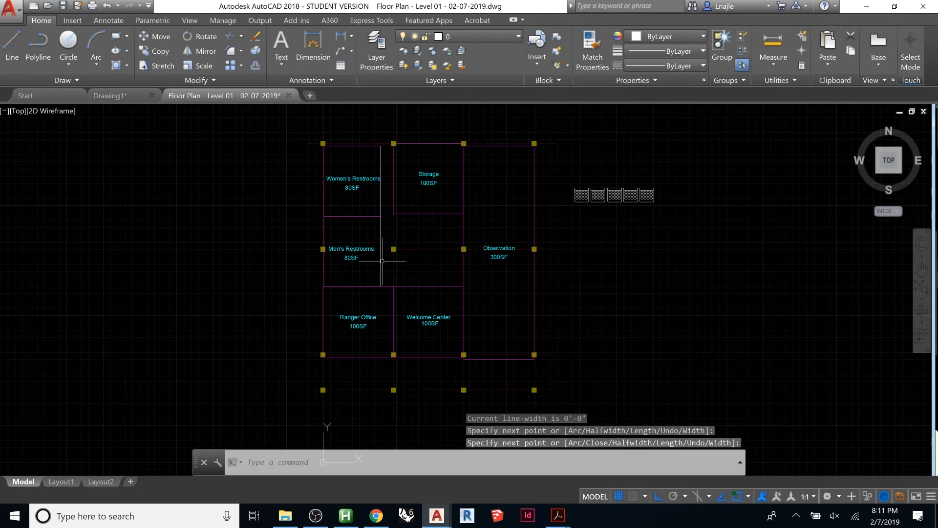
Move the new vertical polyline 5' to the right of the restrooms as a corridor guide
{"action": "left_click", "coordinate": [381, 261]}
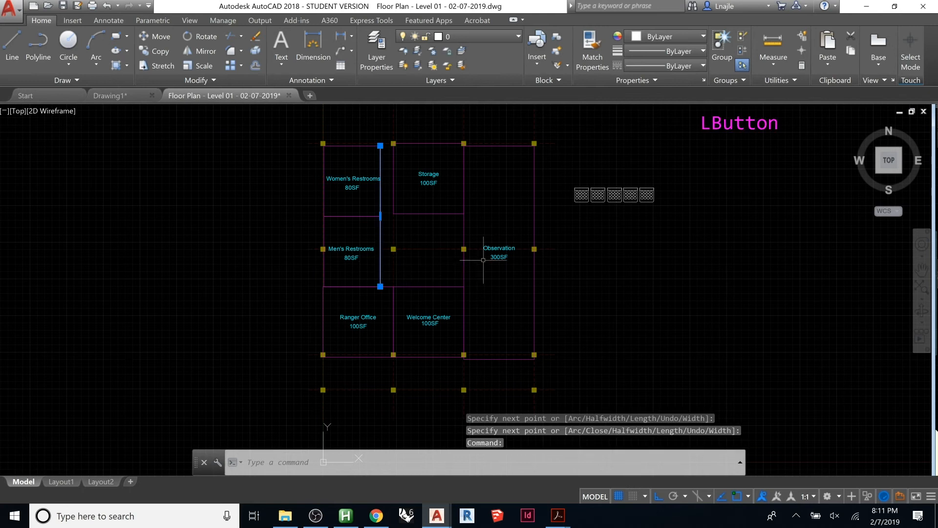
{"action": "type", "text": "m"}
{"action": "key", "text": "Return"}
{"action": "left_click", "coordinate": [597, 272]}
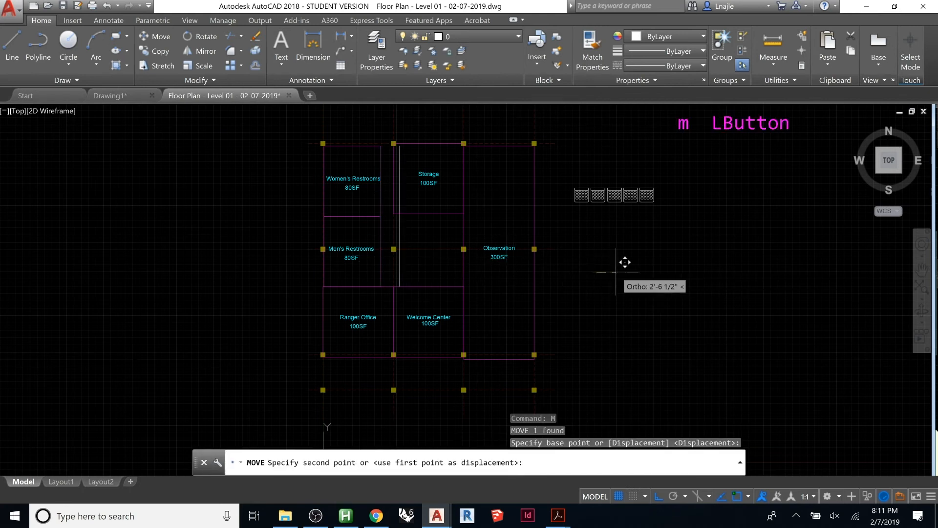
{"action": "type", "text": "5;"}
{"action": "key", "text": "BackSpace"}
{"action": "type", "text": "'"}
{"action": "key", "text": "Return"}
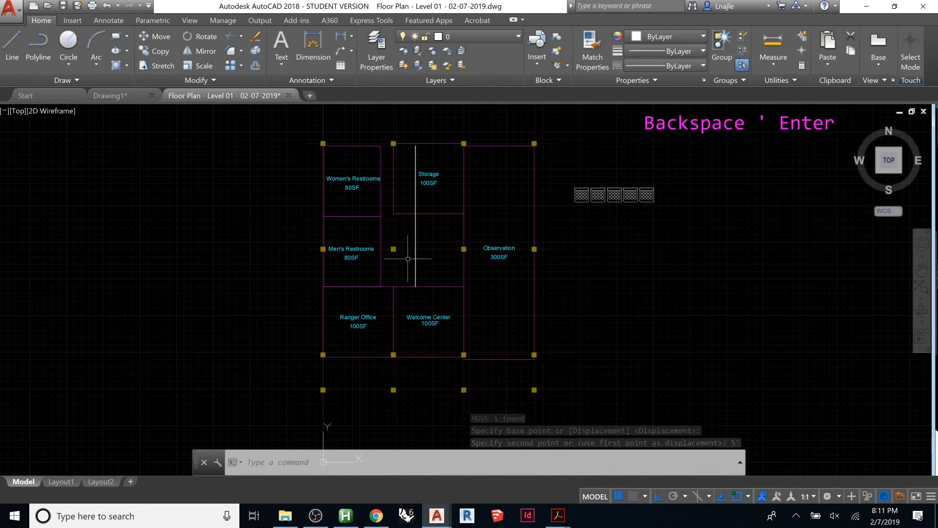
Stretch the Storage room's left wall to the corridor guide line and its lower wall down to the middle row of columns
{"action": "scroll", "coordinate": [409, 259], "scroll_direction": "up", "scroll_amount": 2}
{"action": "mouse_move", "coordinate": [419, 268]}
{"action": "middle_mouse_down"}
{"action": "mouse_move", "coordinate": [395, 238]}
{"action": "mouse_move", "coordinate": [407, 345]}
{"action": "mouse_move", "coordinate": [406, 333]}
{"action": "middle_mouse_up"}
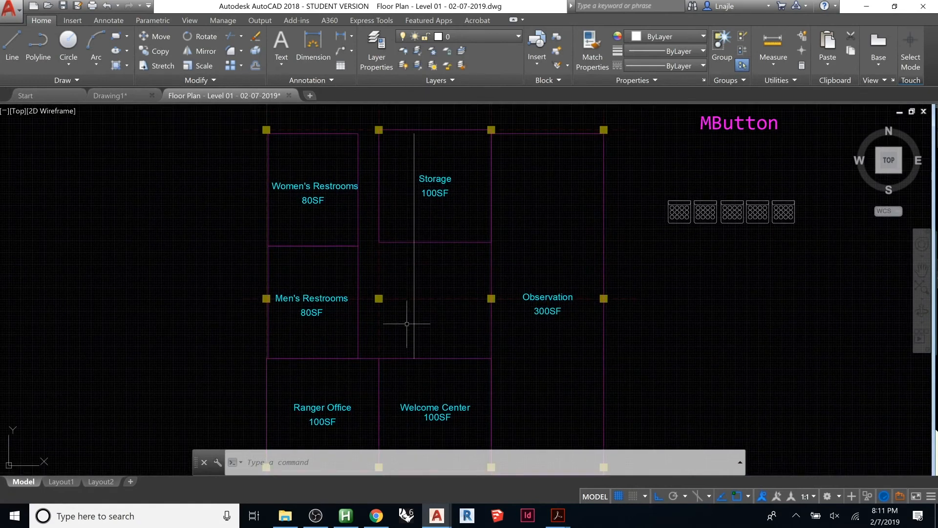
{"action": "left_click", "coordinate": [435, 242]}
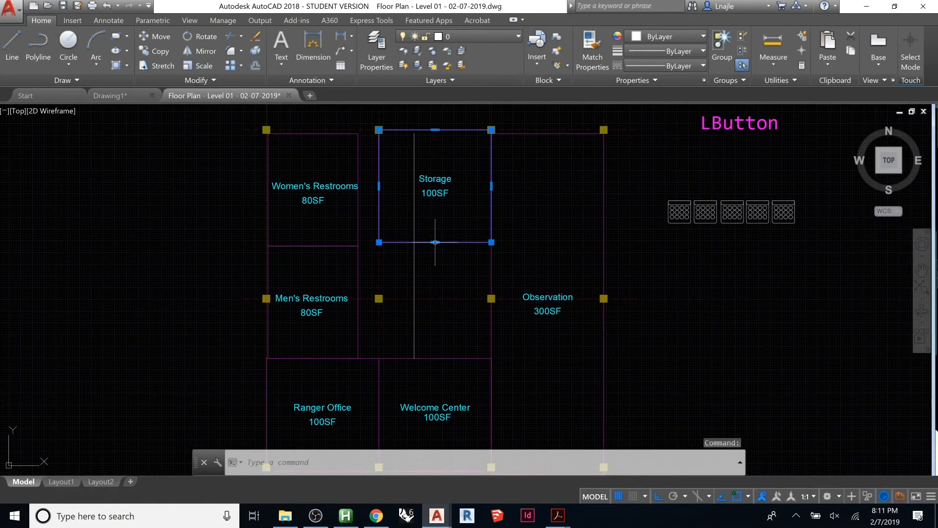
{"action": "left_click", "coordinate": [438, 243]}
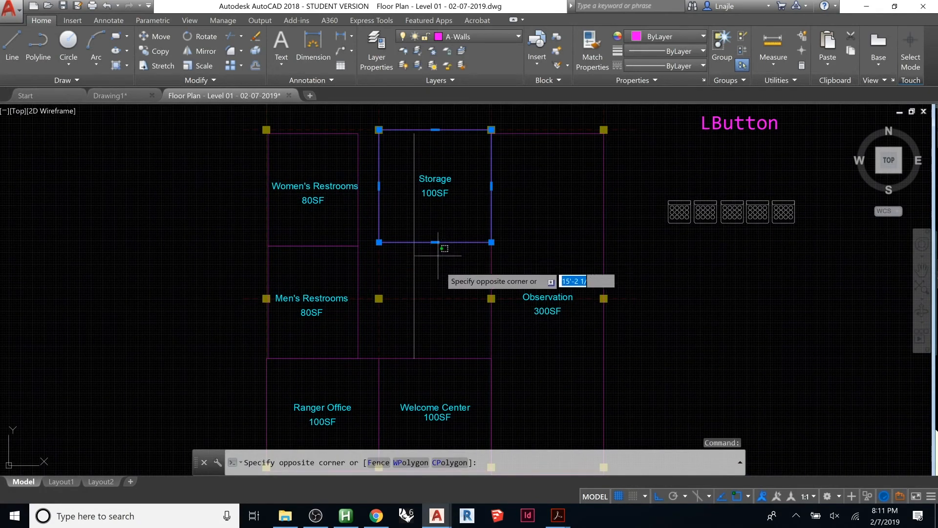
{"action": "left_click", "coordinate": [443, 295]}
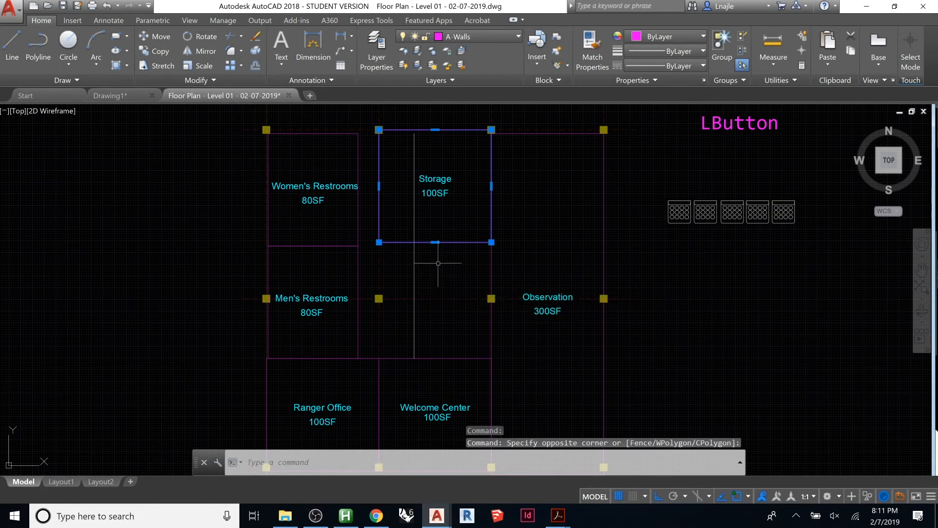
{"action": "left_click", "coordinate": [379, 185]}
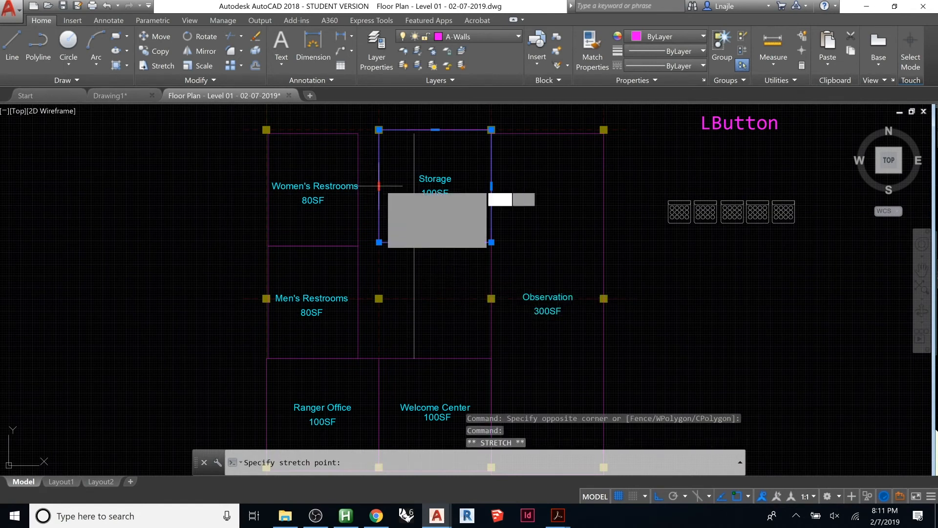
{"action": "left_click", "coordinate": [414, 186]}
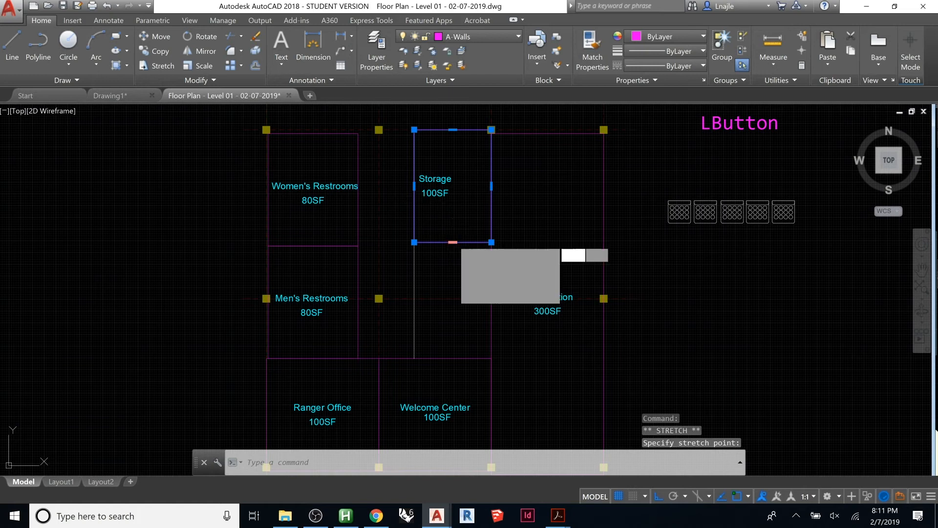
{"action": "left_click", "coordinate": [453, 242]}
{"action": "left_click", "coordinate": [452, 298]}
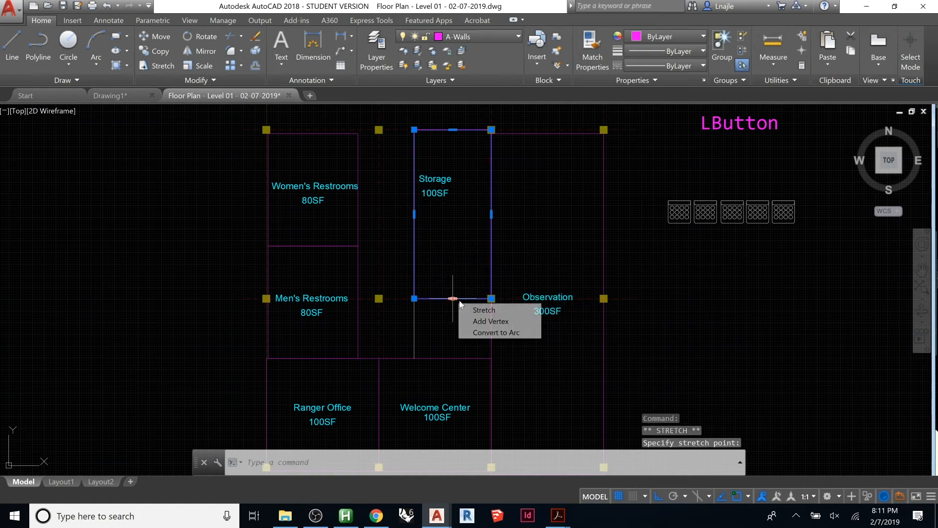
Erase the stray vertical line that runs along the left wall of the Storage room and down to the Welcome Center wall
{"action": "key", "text": "Escape"}
{"action": "key", "text": "Escape"}
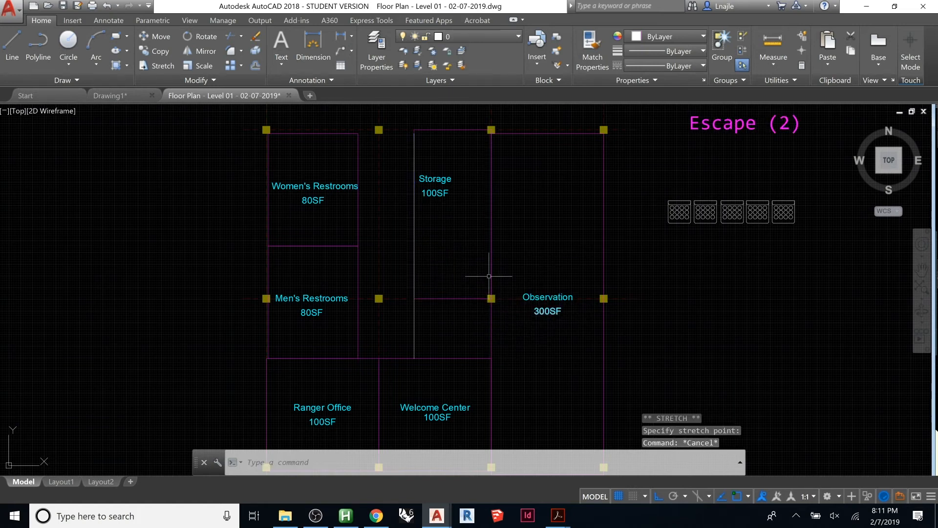
{"action": "key", "text": "Escape"}
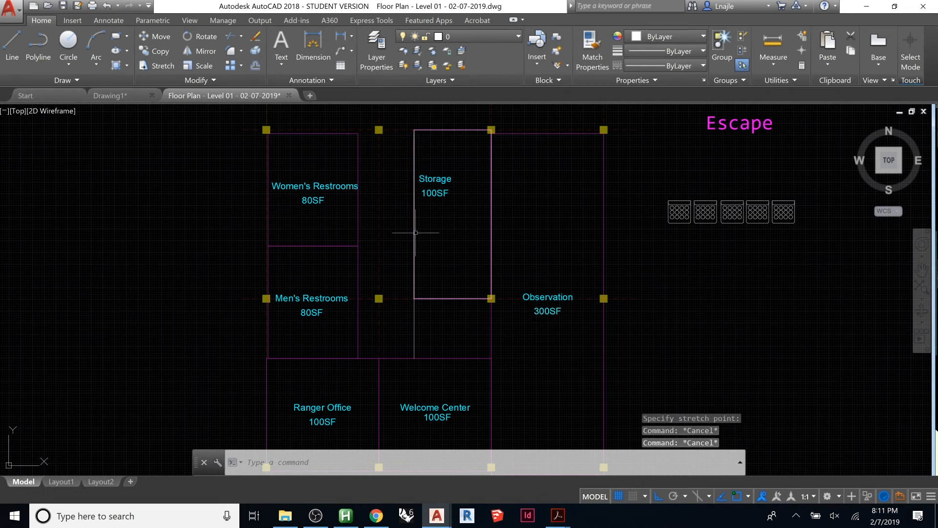
{"action": "left_click", "coordinate": [422, 312]}
{"action": "left_click", "coordinate": [400, 324]}
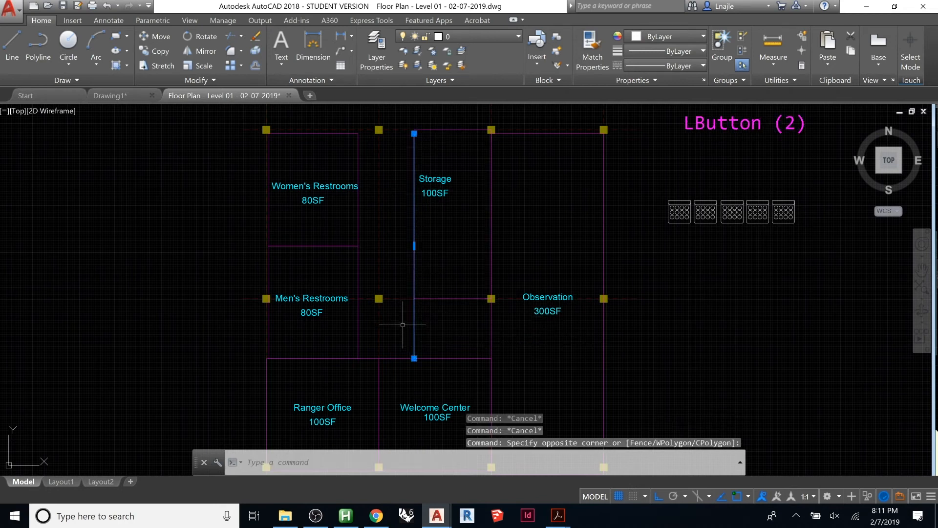
{"action": "key", "text": "Delete"}
Move the Storage room name and its 100SF label about 1'-3 1/2" to the right inside the room
{"action": "left_click", "coordinate": [454, 170]}
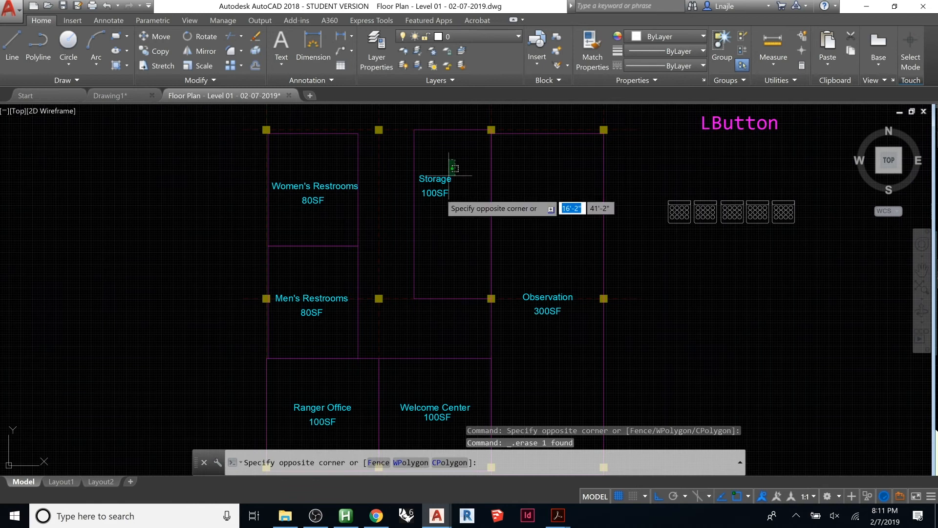
{"action": "left_click", "coordinate": [433, 204]}
{"action": "type", "text": "m"}
{"action": "key", "text": "Return"}
{"action": "left_click", "coordinate": [447, 215]}
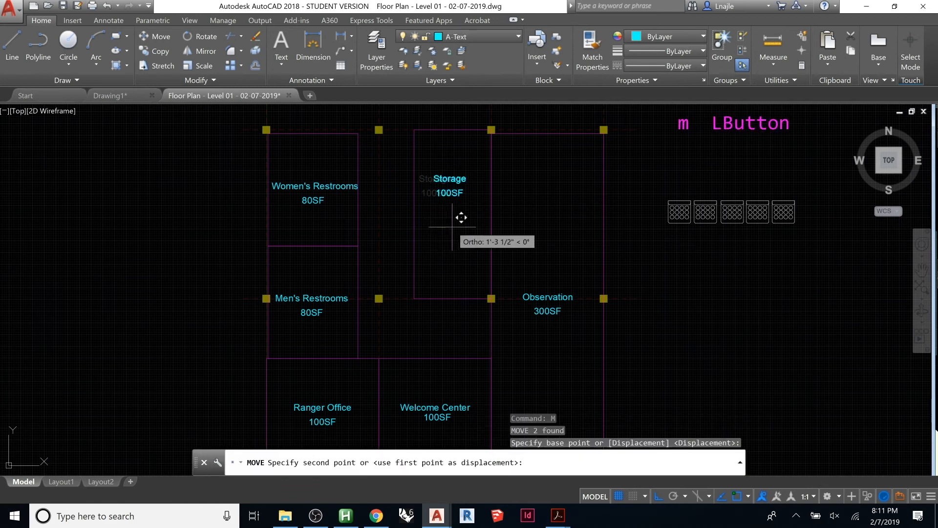
Open the properties of the Storage room outline to read its area, and make the palette collapse automatically
{"action": "left_click", "coordinate": [414, 257]}
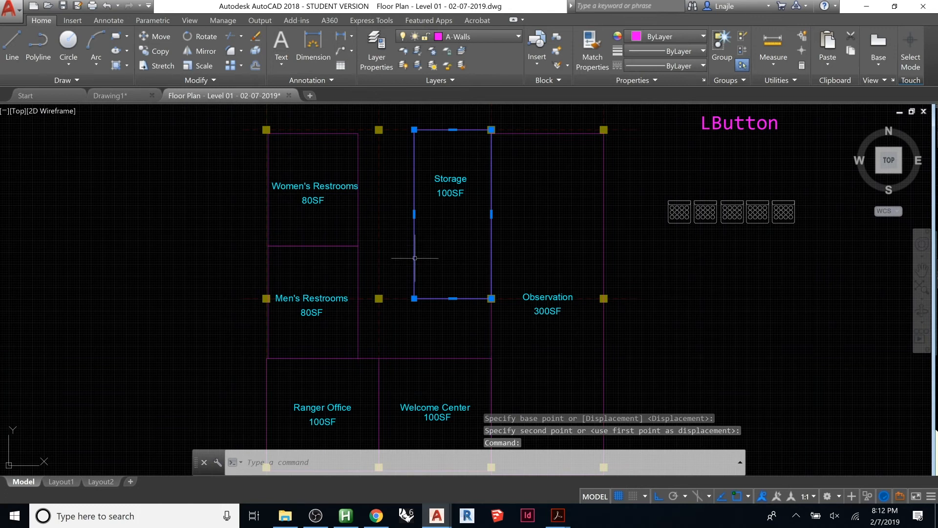
{"action": "type", "text": "proper"}
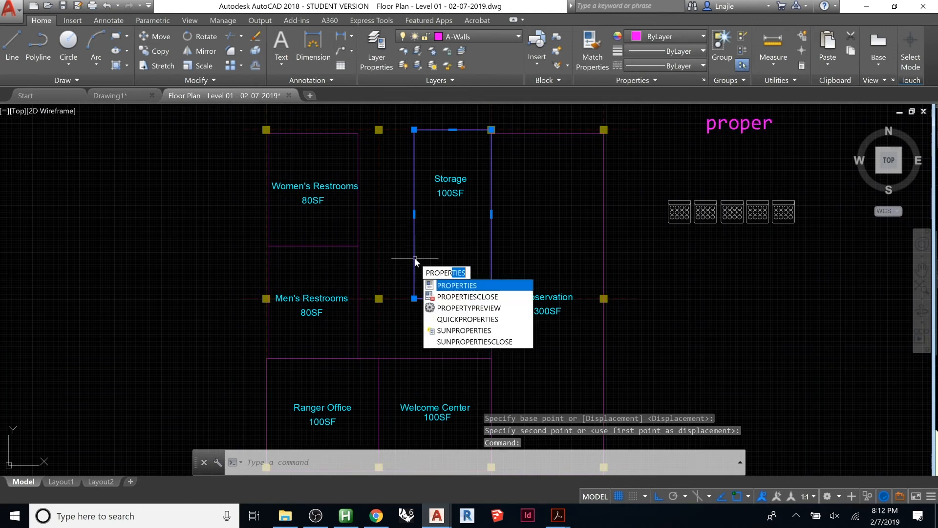
{"action": "key", "text": "Return"}
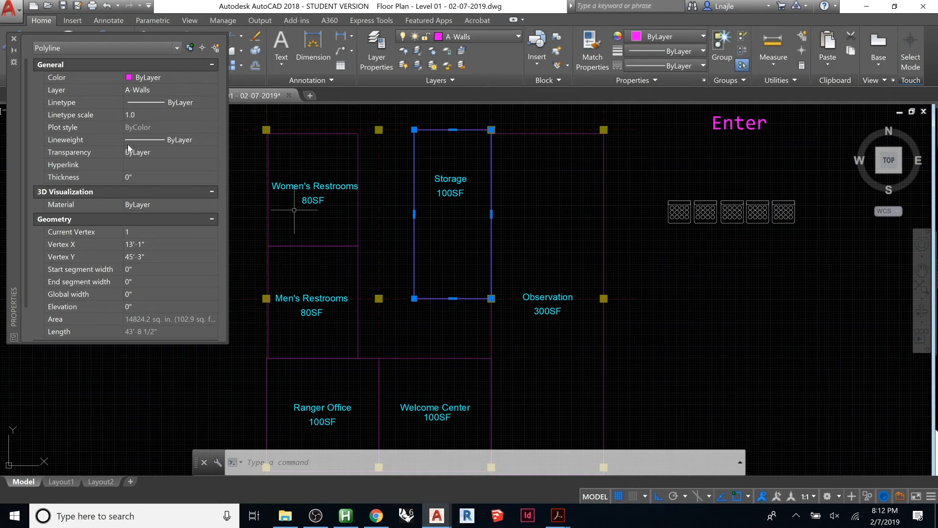
{"action": "left_click", "coordinate": [15, 51]}
{"action": "mouse_move", "coordinate": [15, 313]}
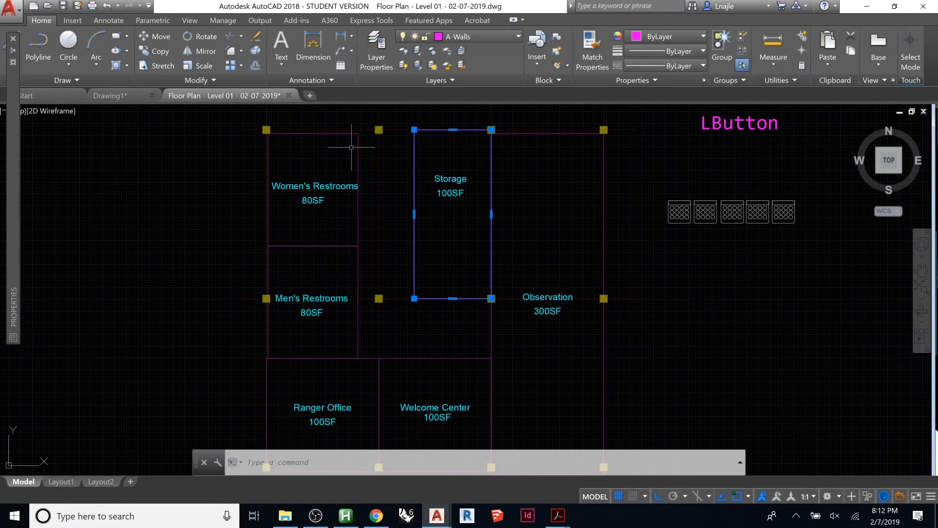
Add the two Storage labels to the selected outline, inspect the shared properties, and clear the selection
{"action": "left_click", "coordinate": [468, 169]}
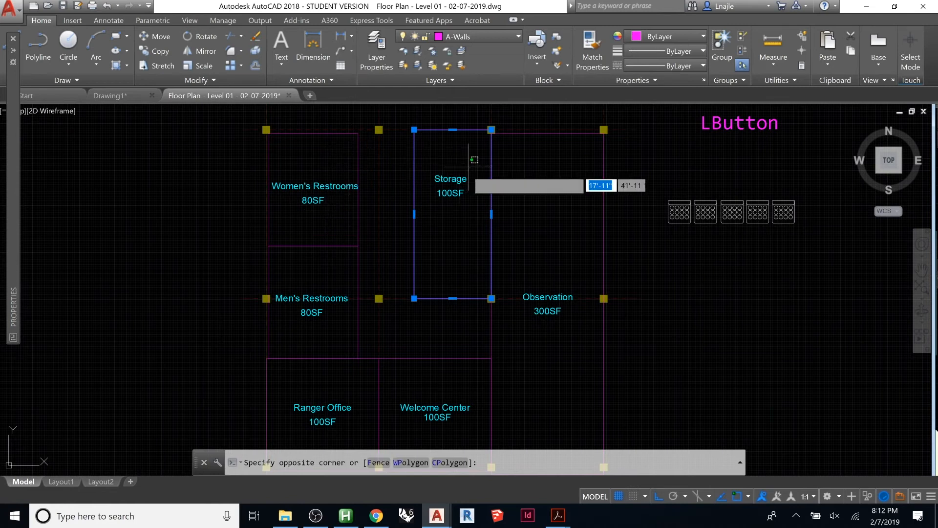
{"action": "left_click", "coordinate": [447, 205]}
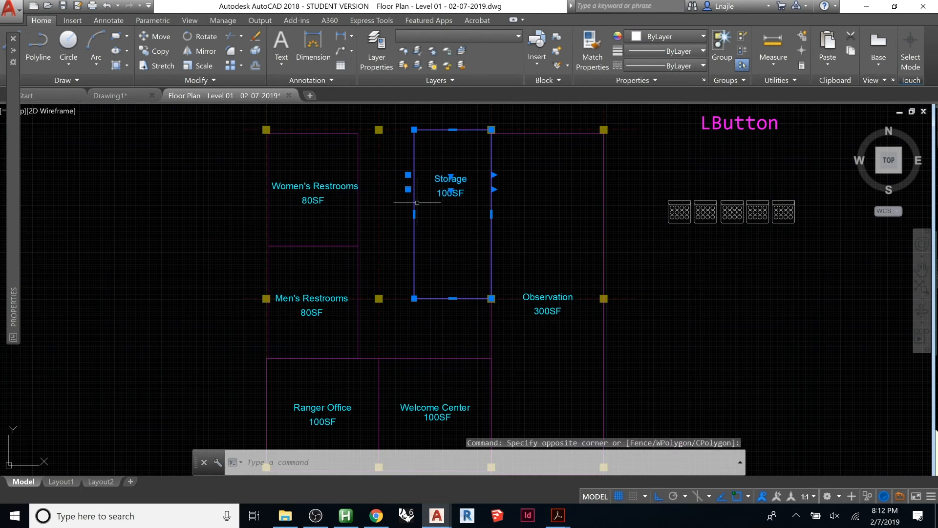
{"action": "mouse_move", "coordinate": [16, 231]}
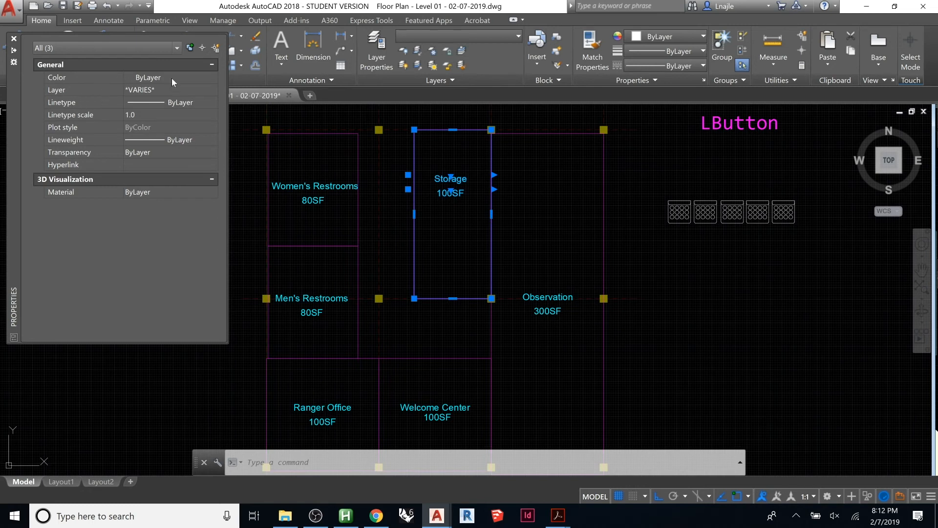
{"action": "key", "text": "Escape"}
{"action": "key", "text": "Escape"}
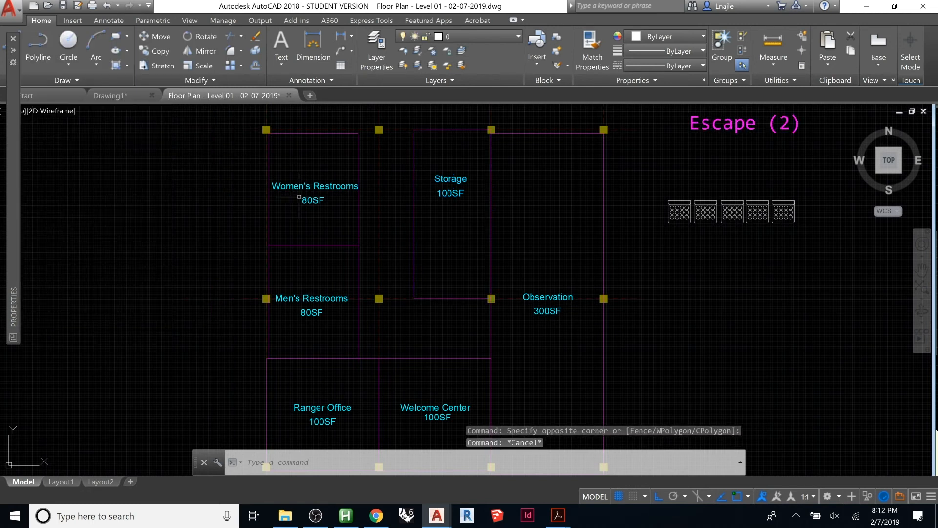
{"action": "key", "text": "Escape"}
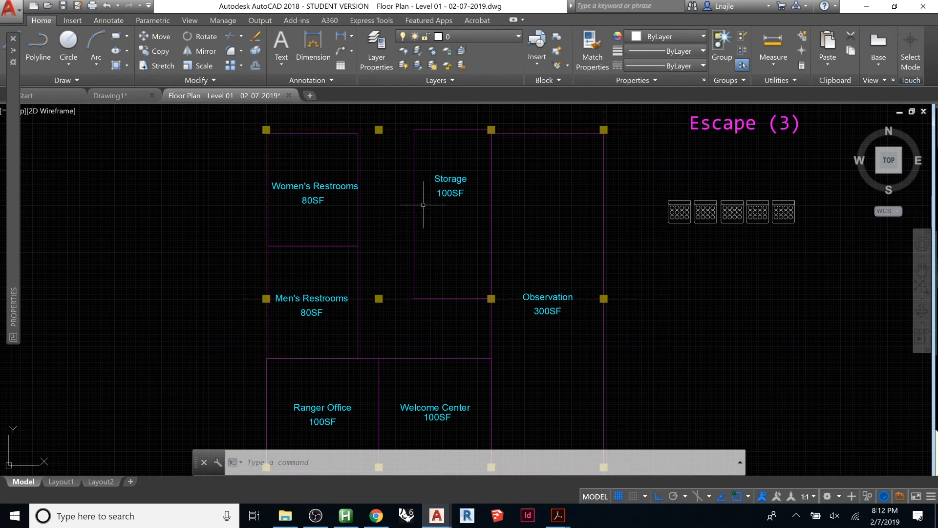
{"action": "middle_click_drag", "start_coordinate": [417, 209], "coordinate": [417, 218]}
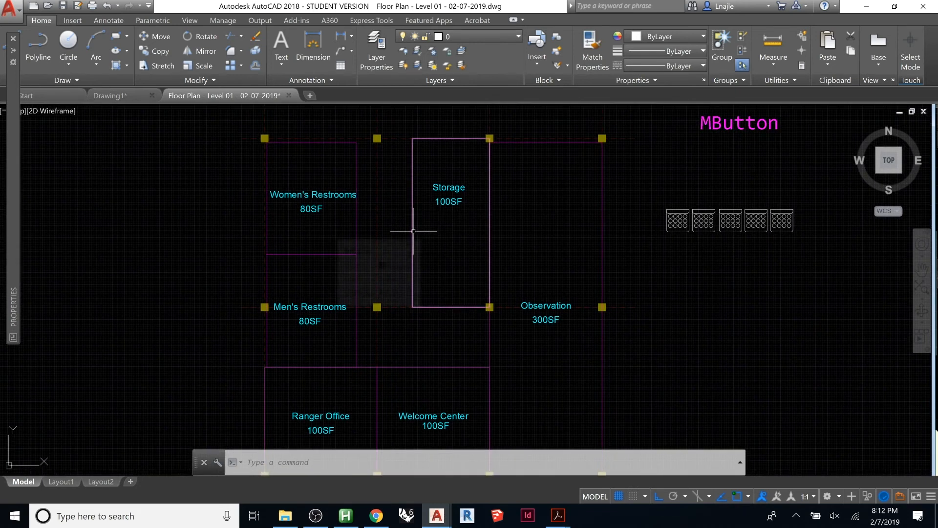
{"action": "left_click", "coordinate": [413, 231]}
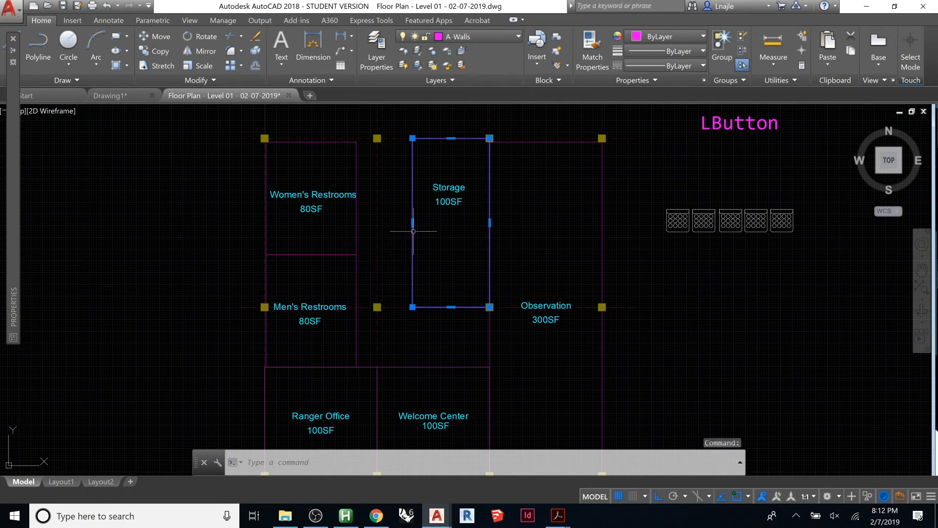
{"action": "key", "text": "Escape"}
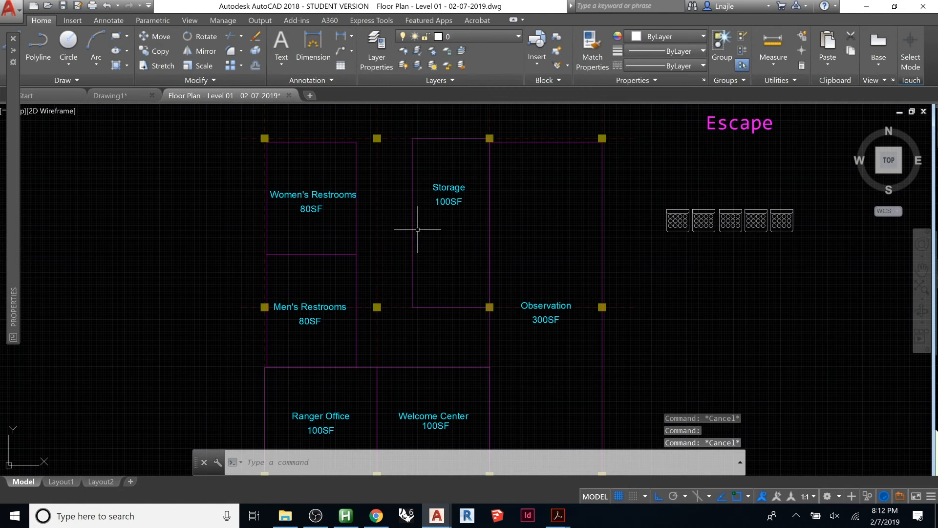
{"action": "left_click", "coordinate": [413, 231]}
{"action": "key", "text": "Escape"}
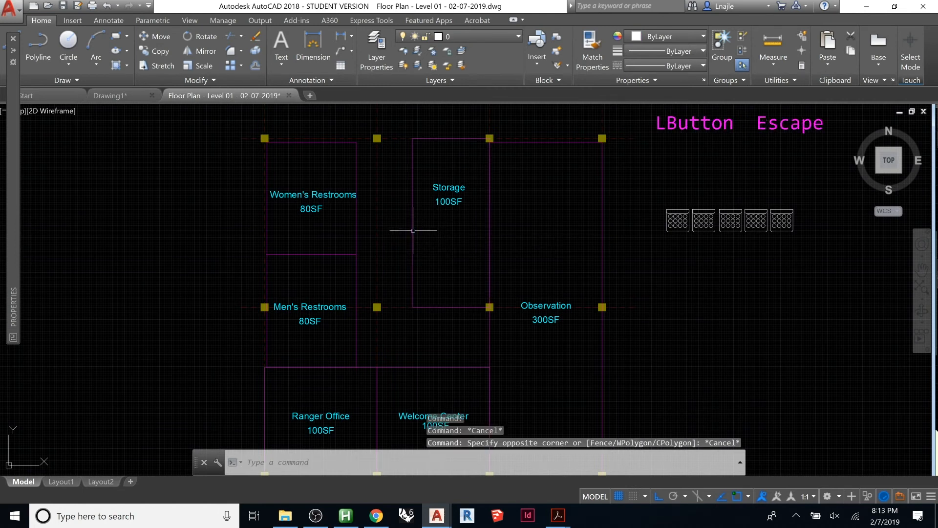
{"action": "left_click", "coordinate": [413, 231]}
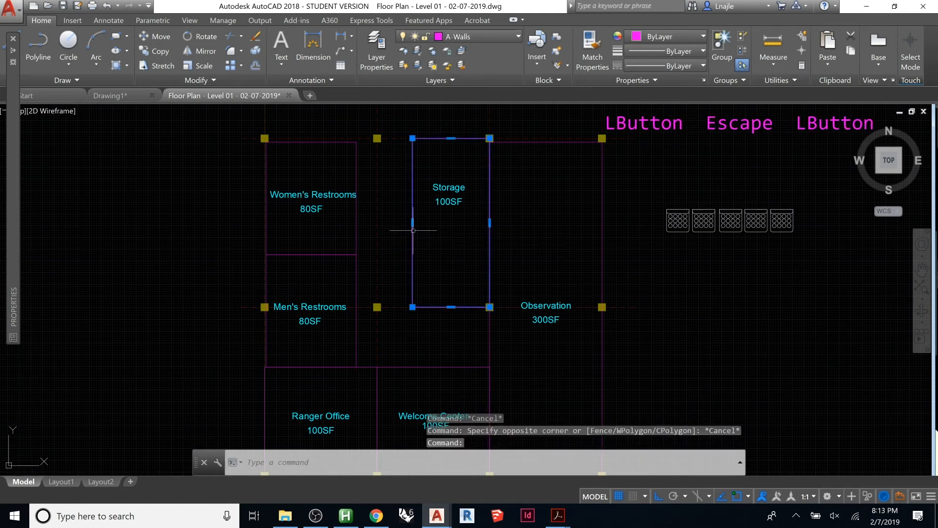
{"action": "key", "text": "Escape"}
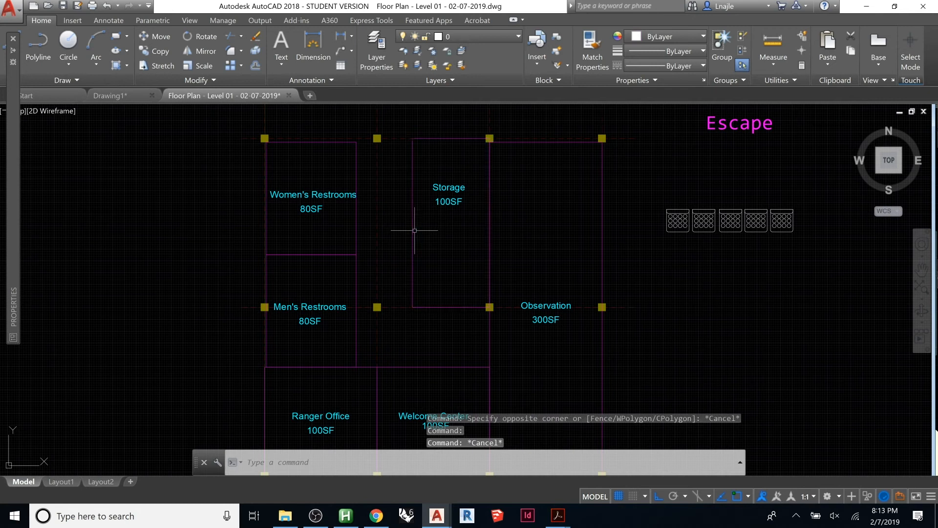
Draw a vertical polyline about 8' long left of the restrooms, and a separate horizontal polyline leftward from its lower end
{"action": "type", "text": "pl"}
{"action": "key", "text": "Return"}
{"action": "left_click", "coordinate": [184, 198]}
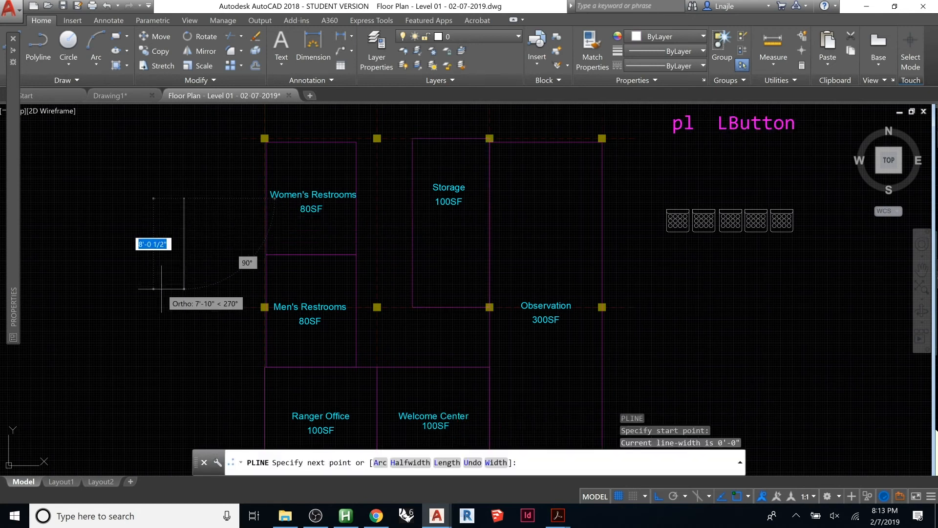
{"action": "key", "text": "Escape"}
{"action": "key", "text": "Return"}
{"action": "left_click", "coordinate": [184, 288]}
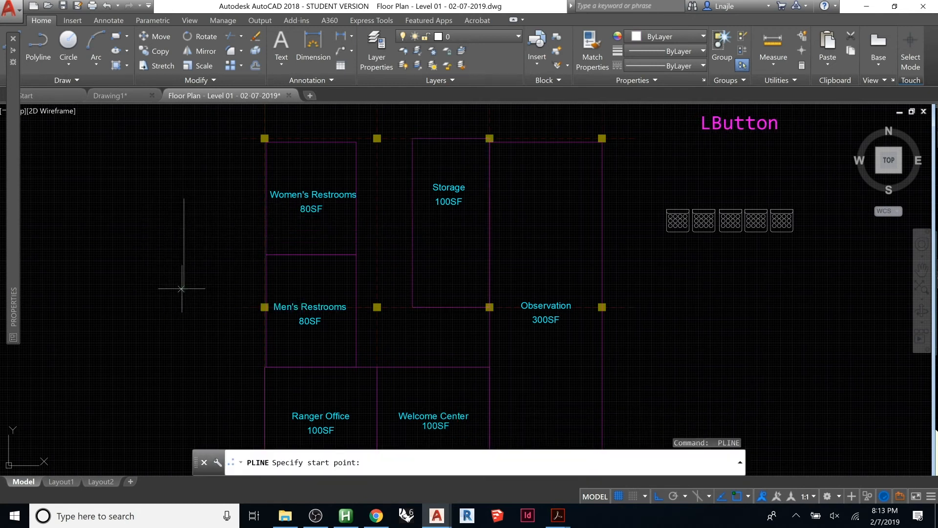
{"action": "left_click", "coordinate": [90, 288]}
{"action": "key", "text": "Escape"}
Draw a separate vertical polyline up from near the horizontal line's left end, and another across from its top past the first vertical
{"action": "key", "text": "Return"}
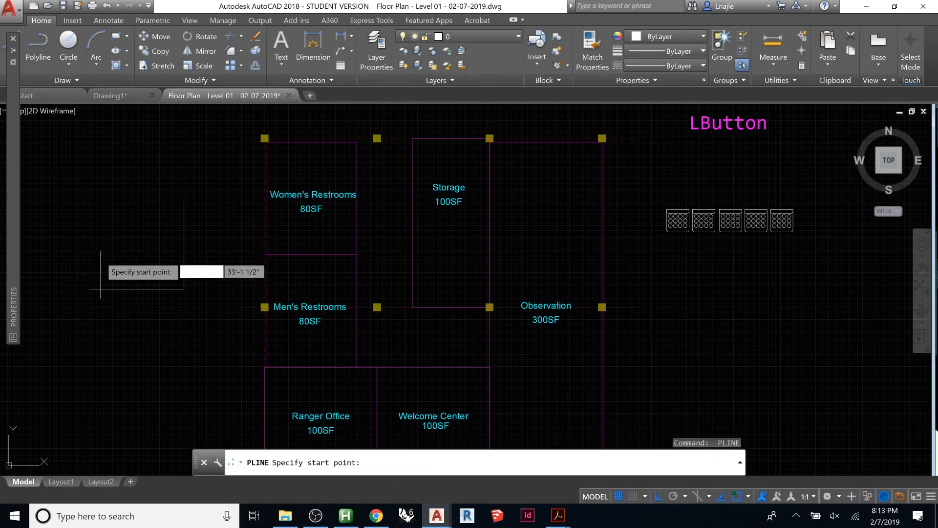
{"action": "left_click", "coordinate": [100, 289]}
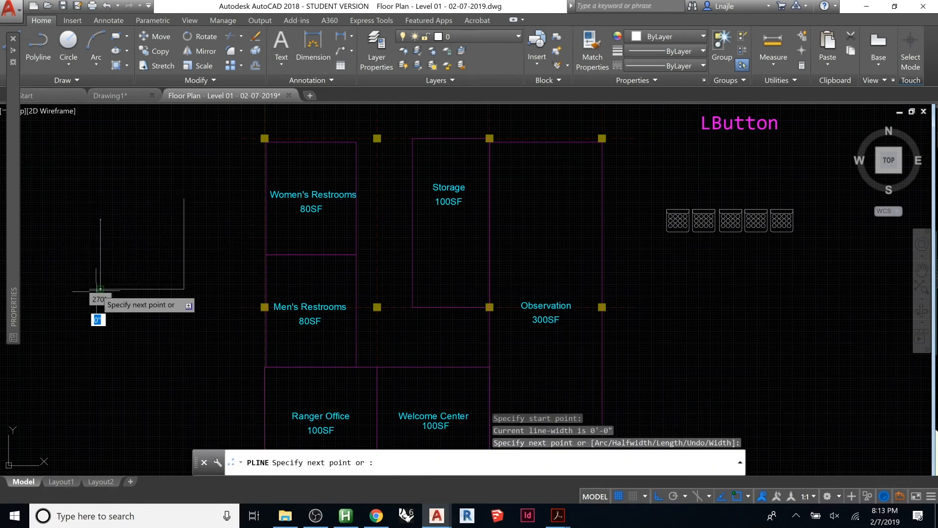
{"action": "key", "text": "Escape"}
{"action": "key", "text": "Return"}
{"action": "left_click", "coordinate": [100, 220]}
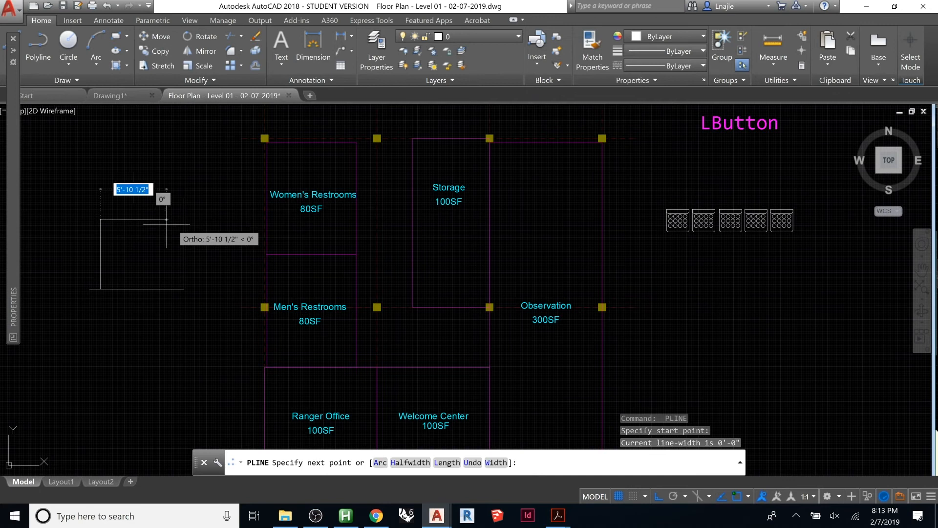
{"action": "left_click", "coordinate": [189, 219]}
{"action": "key", "text": "Escape"}
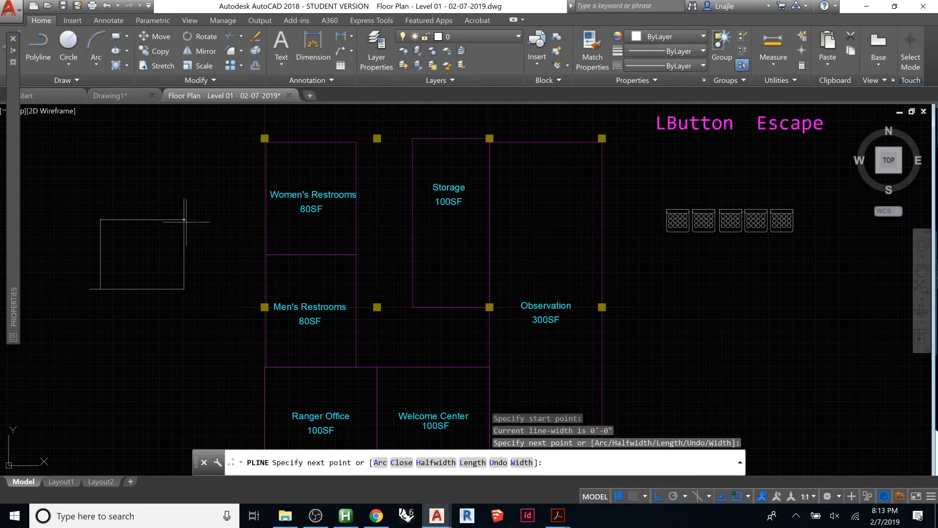
{"action": "key", "text": "Escape"}
{"action": "left_click", "coordinate": [195, 227]}
{"action": "left_click", "coordinate": [167, 242]}
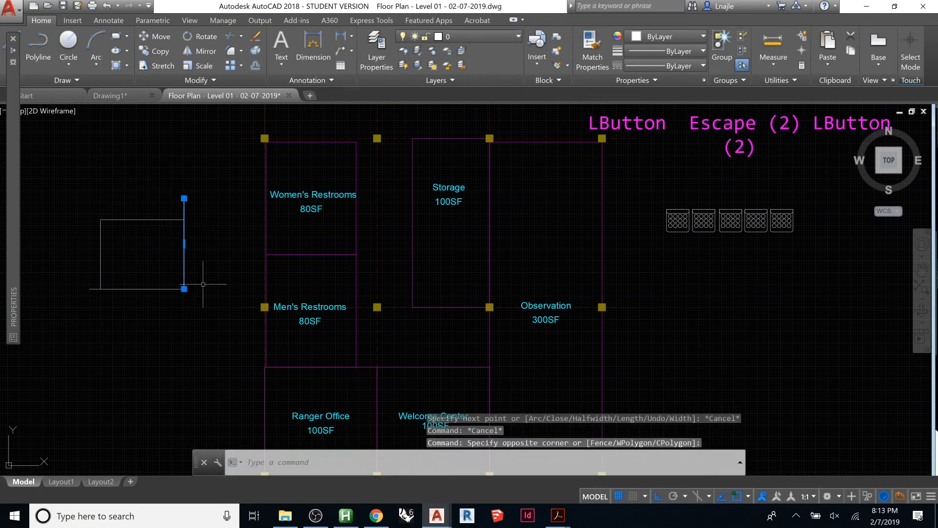
{"action": "key", "text": "Escape"}
{"action": "key", "text": "Escape"}
{"action": "key", "text": "Escape"}
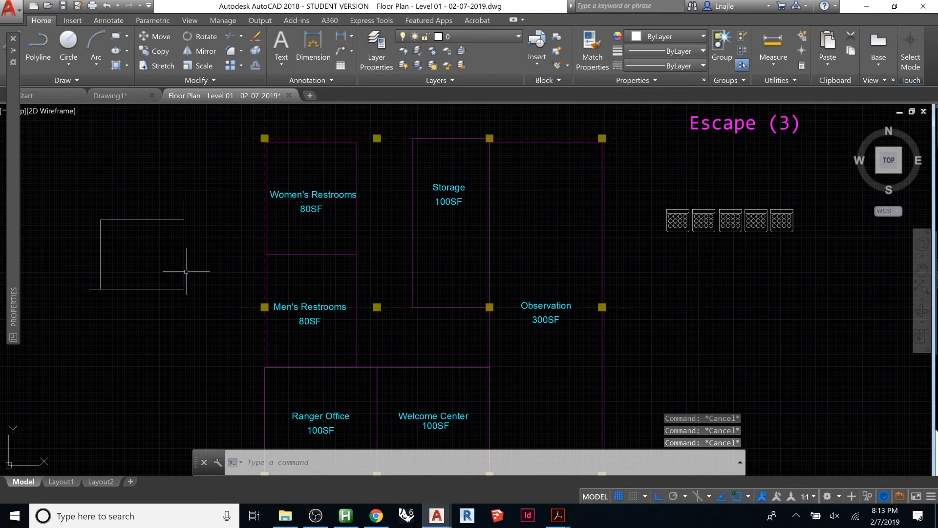
Fillet the two upper corners of the four-polyline rectangle with the 2" radius in trim mode
{"action": "type", "text": "f"}
{"action": "key", "text": "Return"}
{"action": "left_click", "coordinate": [184, 266]}
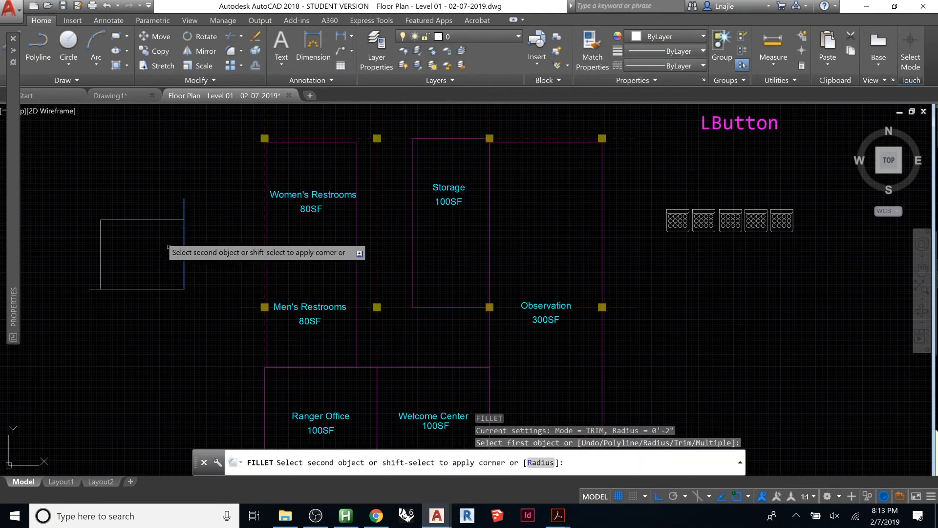
{"action": "left_click", "coordinate": [142, 221]}
{"action": "key", "text": "Return"}
{"action": "left_click", "coordinate": [141, 220]}
{"action": "left_click", "coordinate": [101, 244]}
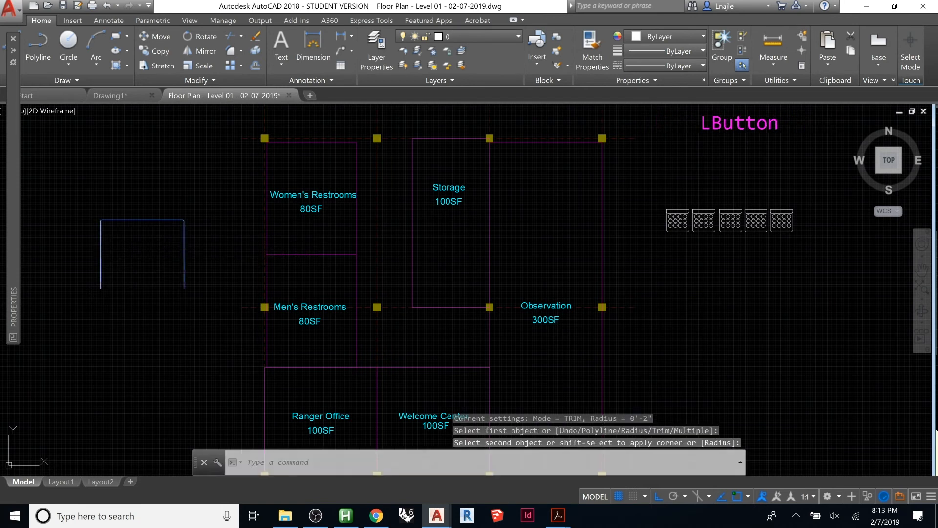
Fillet the rectangle's lower-left corner with the 2" radius, trimming the overhanging horizontal line
{"action": "key", "text": "Return"}
{"action": "left_click", "coordinate": [101, 243]}
{"action": "left_click", "coordinate": [137, 288]}
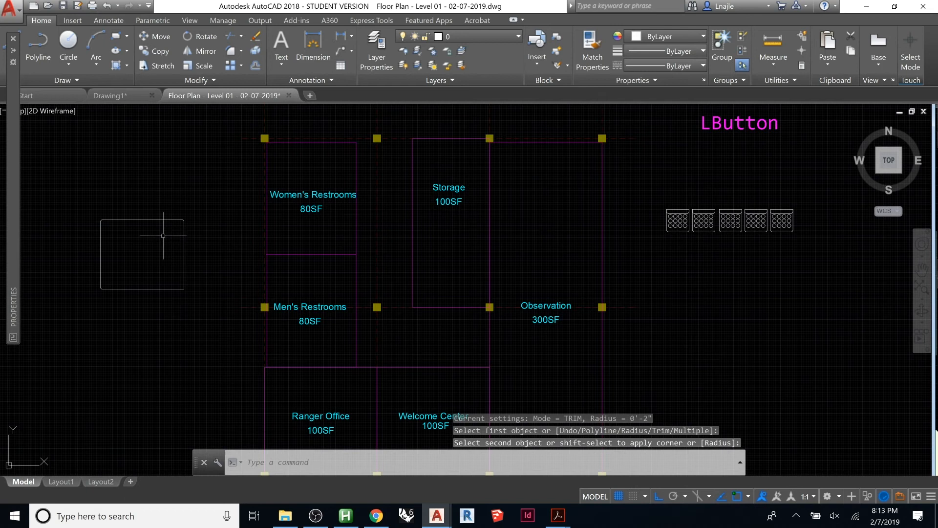
{"action": "key", "text": "Escape"}
{"action": "key", "text": "Escape"}
{"action": "key", "text": "Escape"}
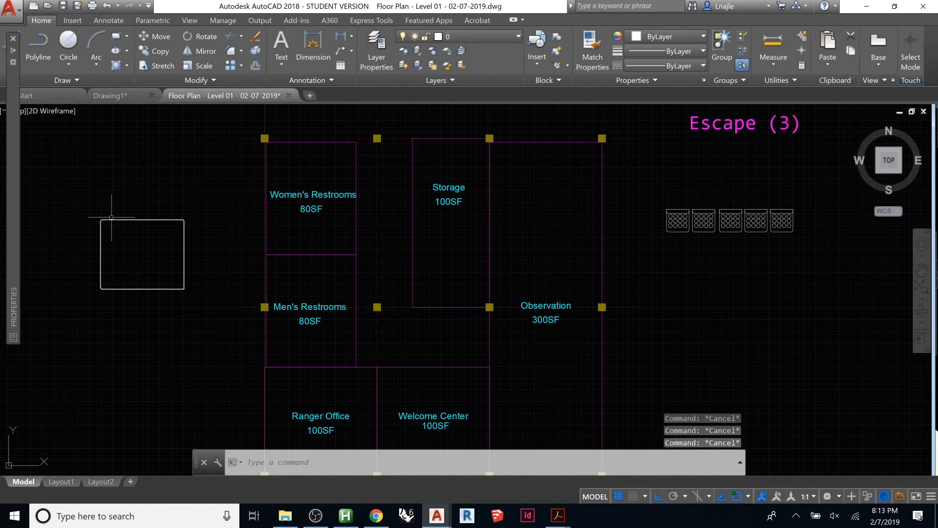
Draw a short vertical polyline above the rounded rectangle's upper-left corner
{"action": "type", "text": "pl"}
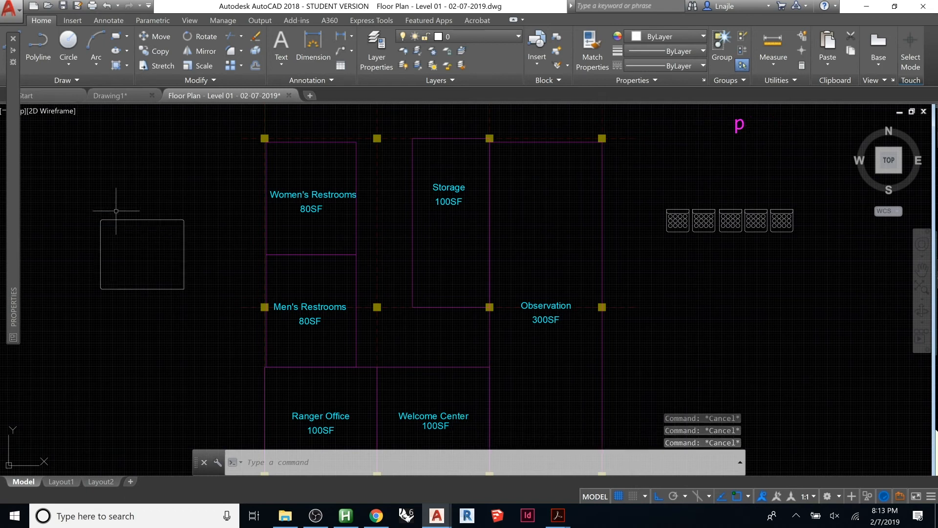
{"action": "key", "text": "Return"}
{"action": "left_click", "coordinate": [112, 138]}
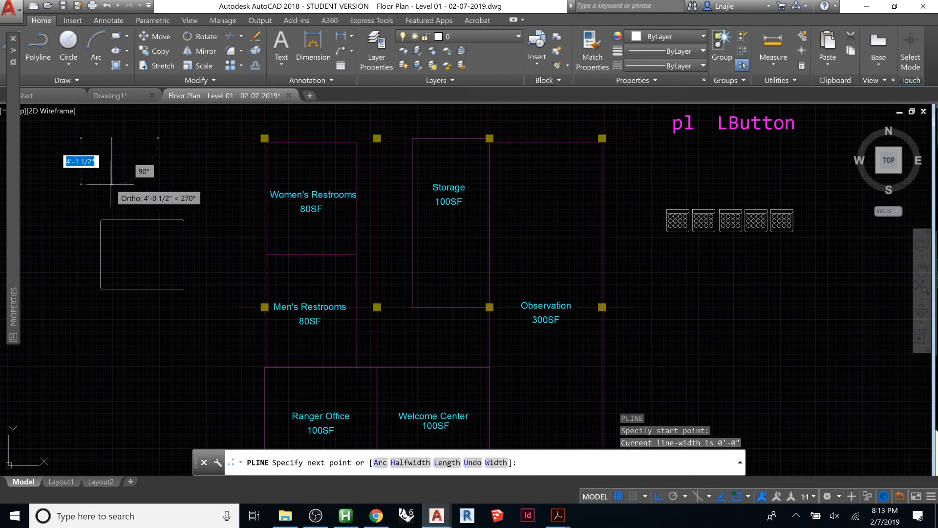
{"action": "left_click", "coordinate": [112, 179]}
{"action": "key", "text": "Return"}
Offset the short vertical polyline above the rounded rectangle 5' to its right
{"action": "type", "text": "offset"}
{"action": "key", "text": "Return"}
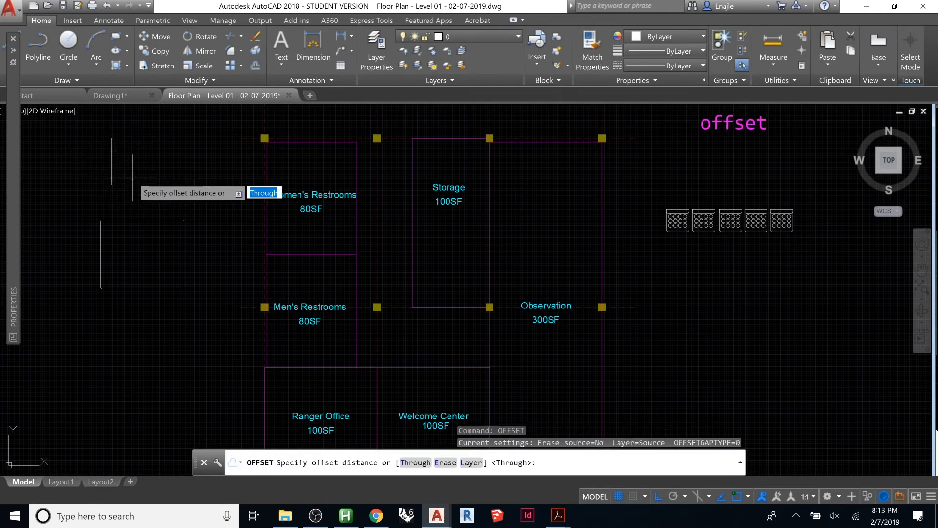
{"action": "type", "text": "5'"}
{"action": "key", "text": "Return"}
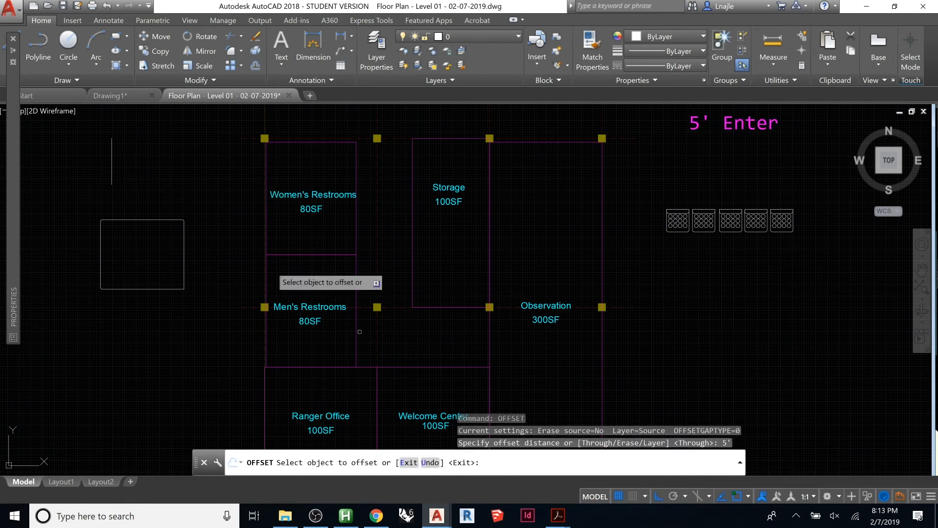
{"action": "left_click", "coordinate": [112, 161]}
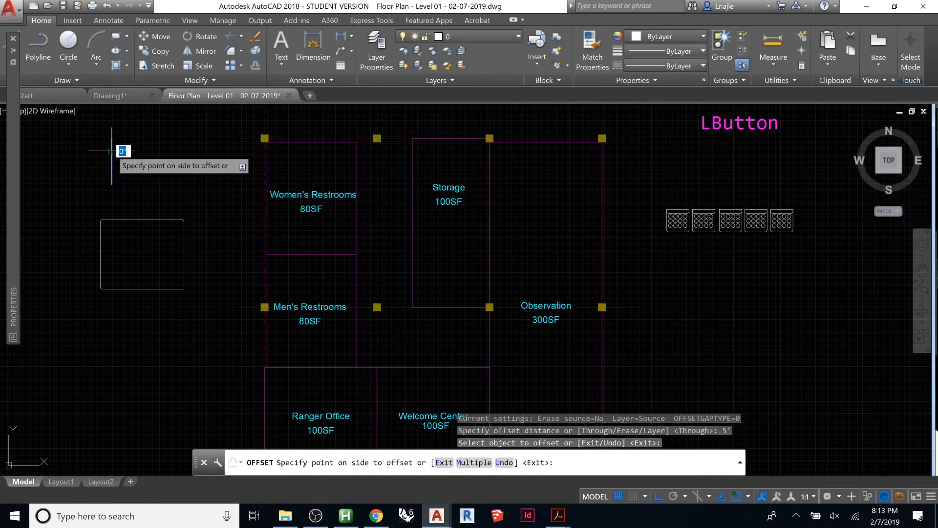
{"action": "left_click", "coordinate": [146, 153]}
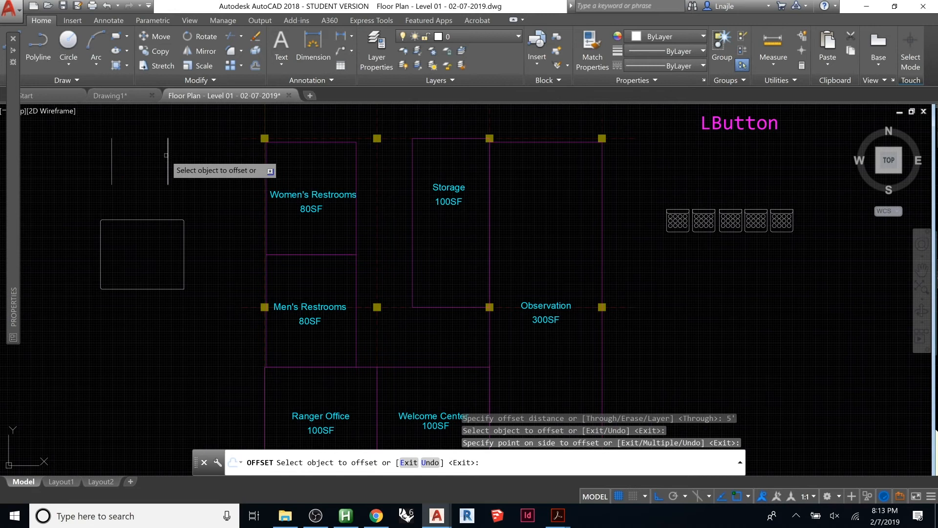
{"action": "key", "text": "Escape"}
{"action": "key", "text": "Escape"}
{"action": "left_click", "coordinate": [189, 128]}
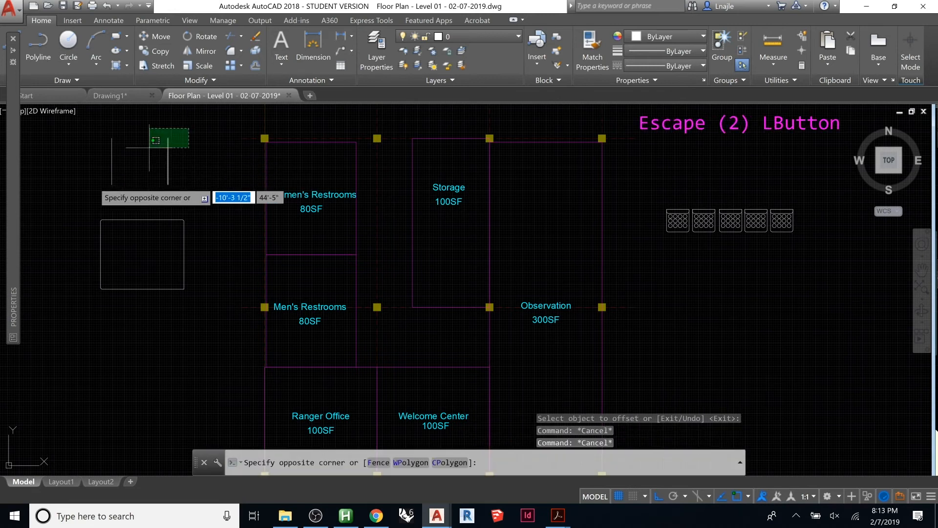
{"action": "left_click", "coordinate": [148, 130]}
Draw a separate polyline connecting the lower ends of the two offset vertical lines
{"action": "type", "text": "pl"}
{"action": "key", "text": "Return"}
{"action": "left_click", "coordinate": [168, 184]}
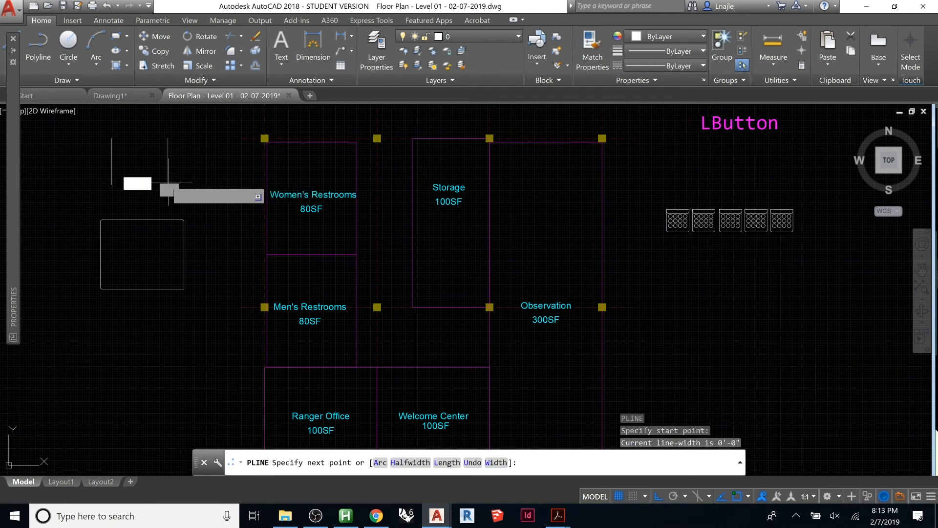
{"action": "left_click", "coordinate": [112, 175]}
{"action": "key", "text": "Return"}
Draw a polyline across the upper ends of the two vertical lines to close the rectangle
{"action": "key", "text": "Return"}
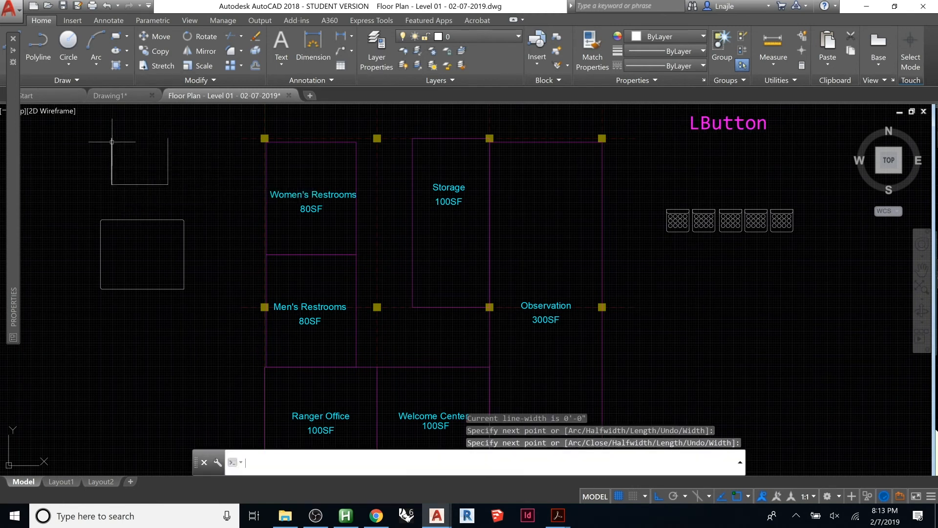
{"action": "left_click", "coordinate": [112, 138]}
{"action": "key", "text": "Return"}
{"action": "key", "text": "Return"}
{"action": "left_click", "coordinate": [168, 138]}
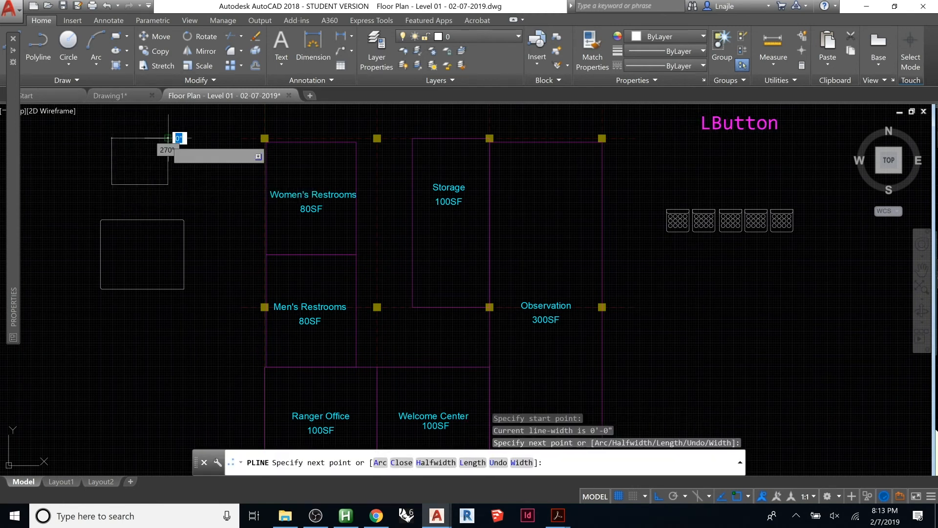
{"action": "left_click", "coordinate": [168, 184]}
{"action": "key", "text": "Return"}
{"action": "left_click", "coordinate": [172, 163]}
{"action": "left_click", "coordinate": [160, 151]}
{"action": "key", "text": "Escape"}
{"action": "key", "text": "Escape"}
{"action": "key", "text": "Escape"}
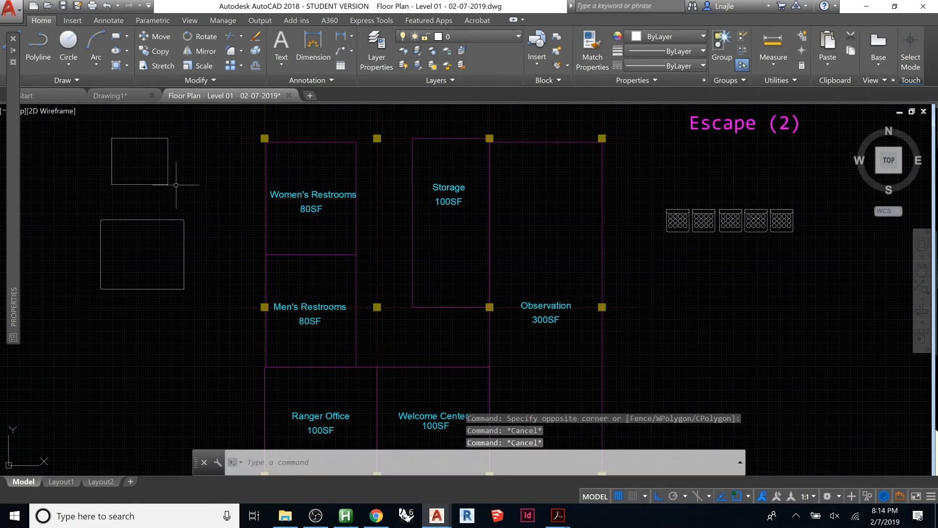
Join the separate polylines of the upper rectangle into a single polyline
{"action": "left_click", "coordinate": [99, 123]}
{"action": "left_click", "coordinate": [185, 198]}
{"action": "type", "text": "j"}
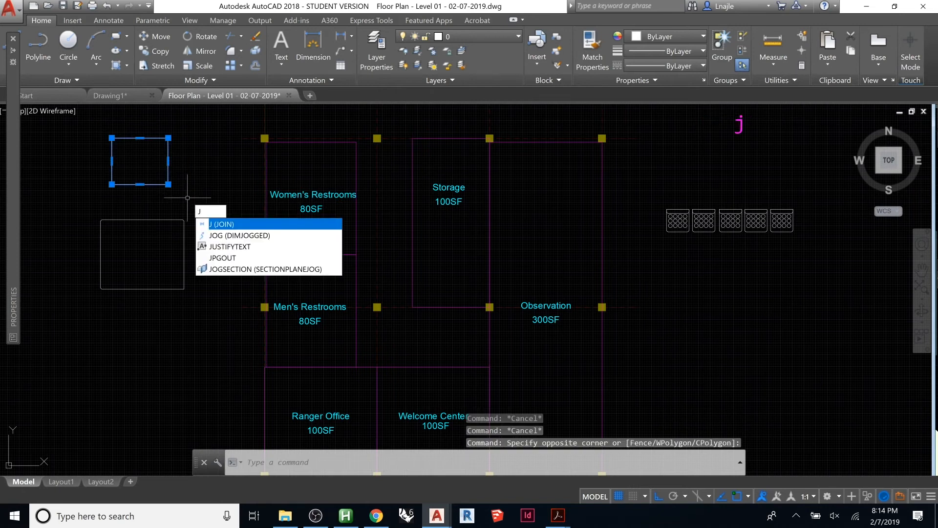
{"action": "left_click", "coordinate": [225, 225]}
Select the joined upper rectangle and check its area in the object properties
{"action": "left_click", "coordinate": [169, 165]}
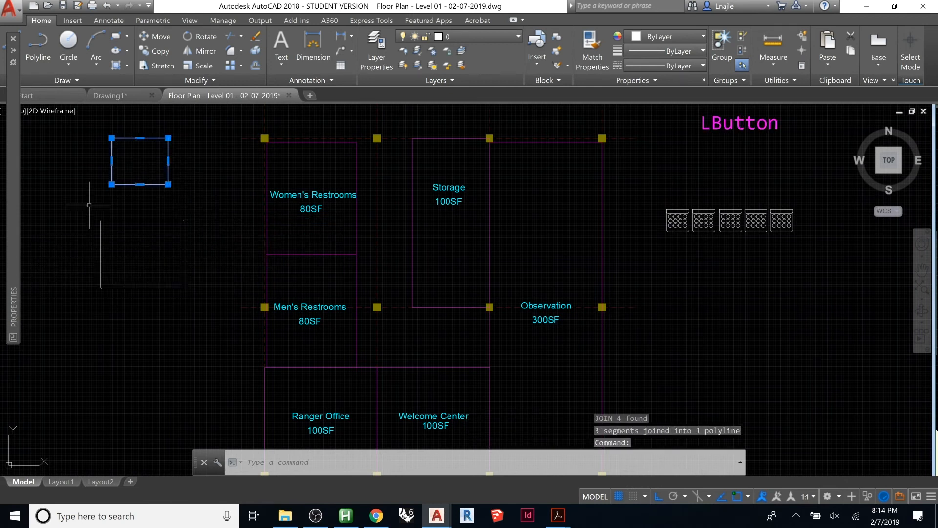
{"action": "mouse_move", "coordinate": [17, 242]}
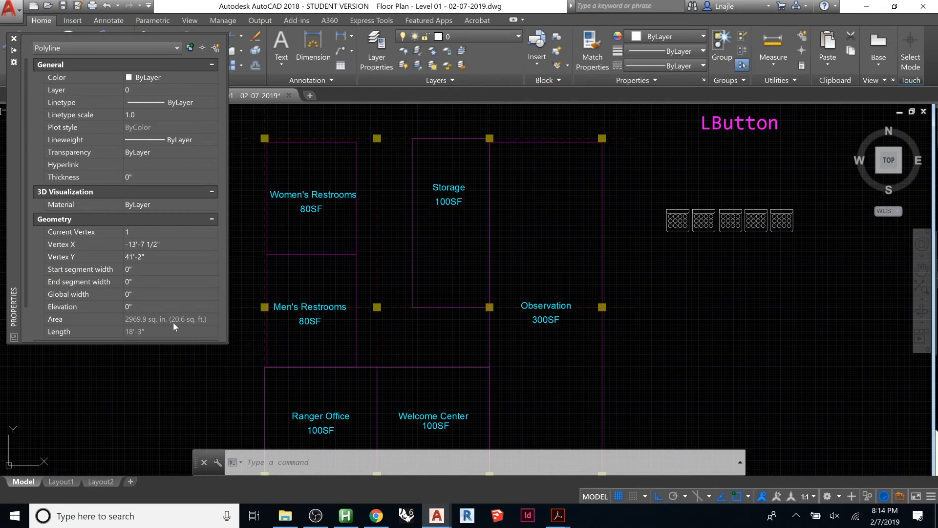
{"action": "left_click", "coordinate": [182, 366]}
{"action": "left_click", "coordinate": [117, 321]}
{"action": "key", "text": "Escape"}
{"action": "key", "text": "Escape"}
{"action": "key", "text": "Escape"}
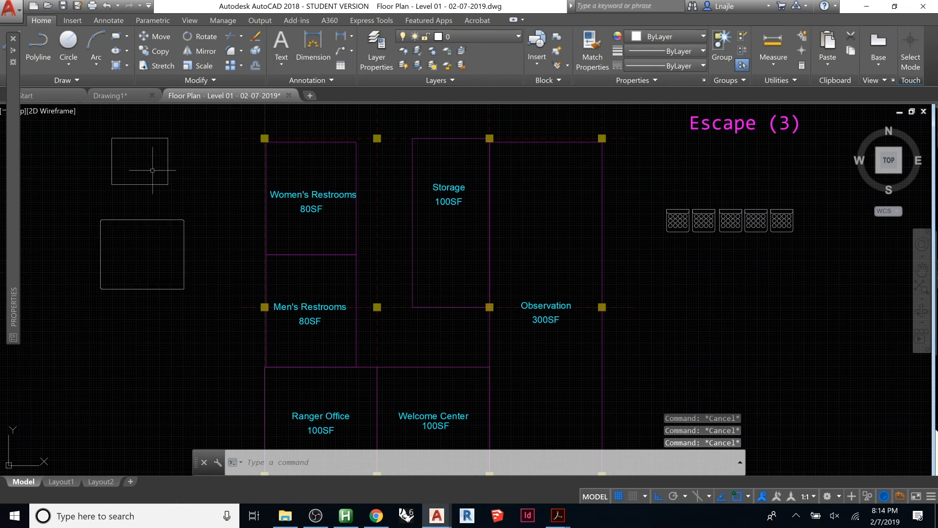
Delete both practice rectangles beside the floor plan
{"action": "left_click", "coordinate": [68, 118]}
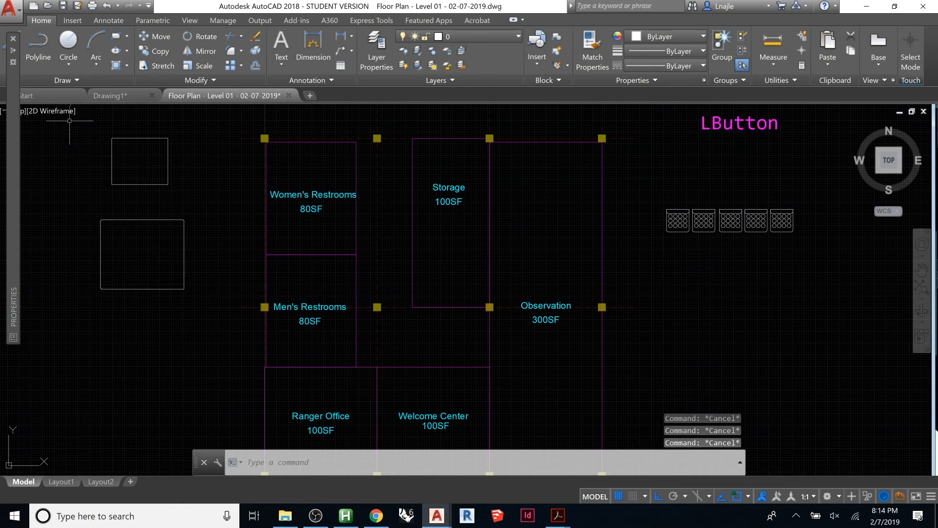
{"action": "left_click", "coordinate": [196, 302]}
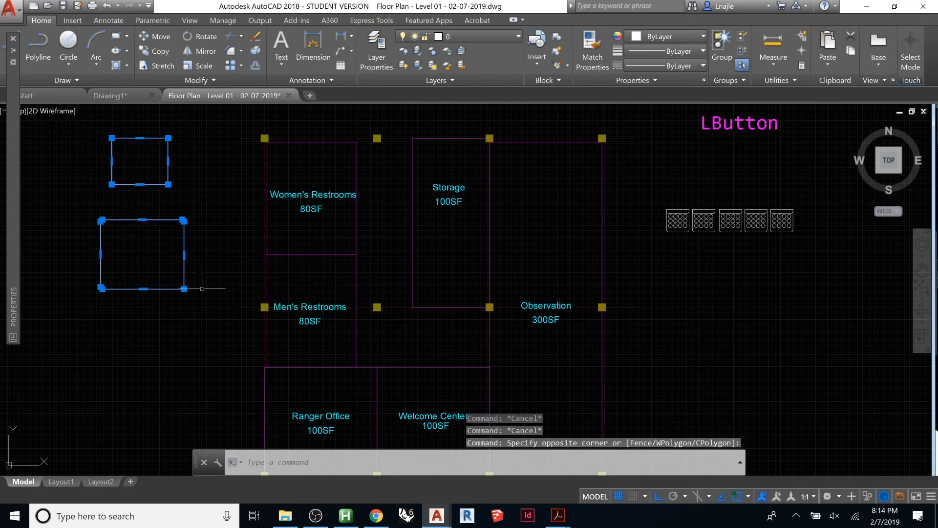
{"action": "key", "text": "Delete"}
{"action": "key", "text": "Escape"}
{"action": "key", "text": "Escape"}
{"action": "key", "text": "Escape"}
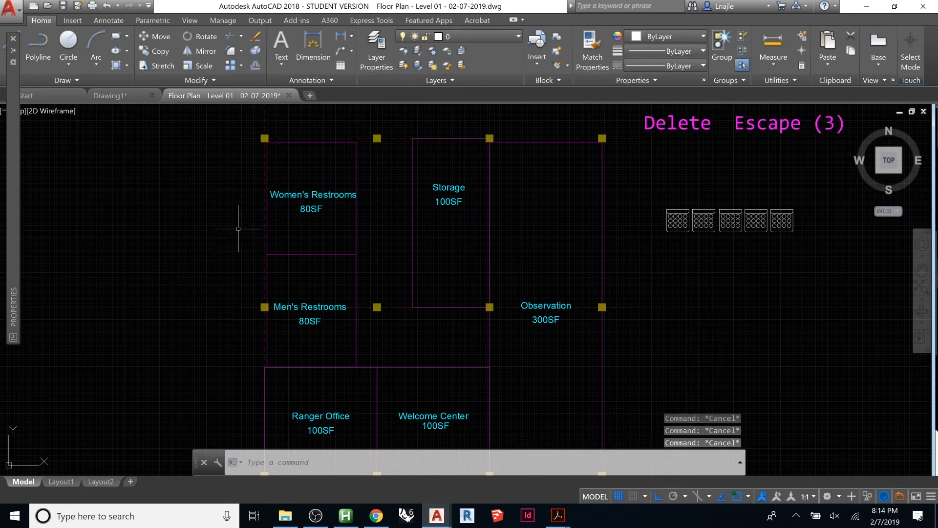
{"action": "scroll", "coordinate": [283, 190], "scroll_direction": "down", "scroll_amount": 2}
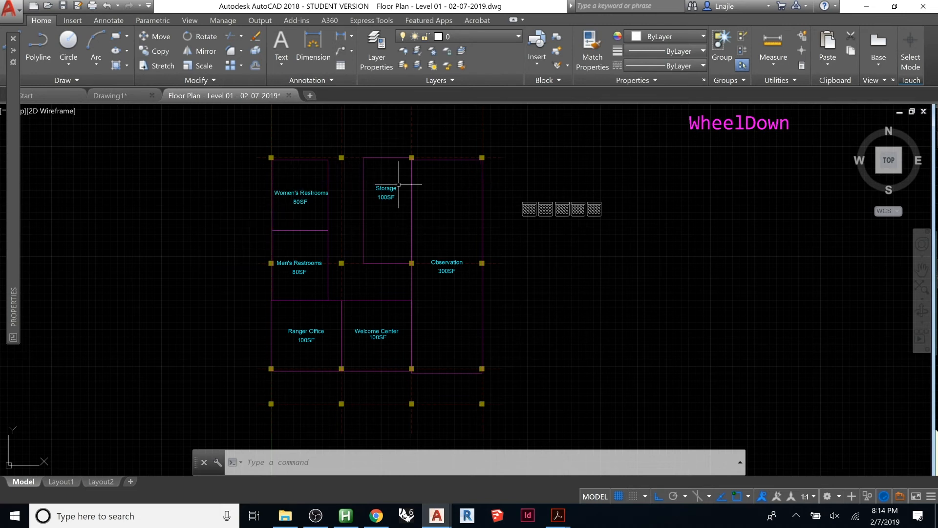
{"action": "mouse_move", "coordinate": [406, 199]}
{"action": "middle_mouse_down"}
{"action": "mouse_move", "coordinate": [405, 263]}
{"action": "mouse_move", "coordinate": [413, 220]}
{"action": "middle_mouse_up"}
{"action": "middle_click_drag", "start_coordinate": [422, 259], "coordinate": [423, 217]}
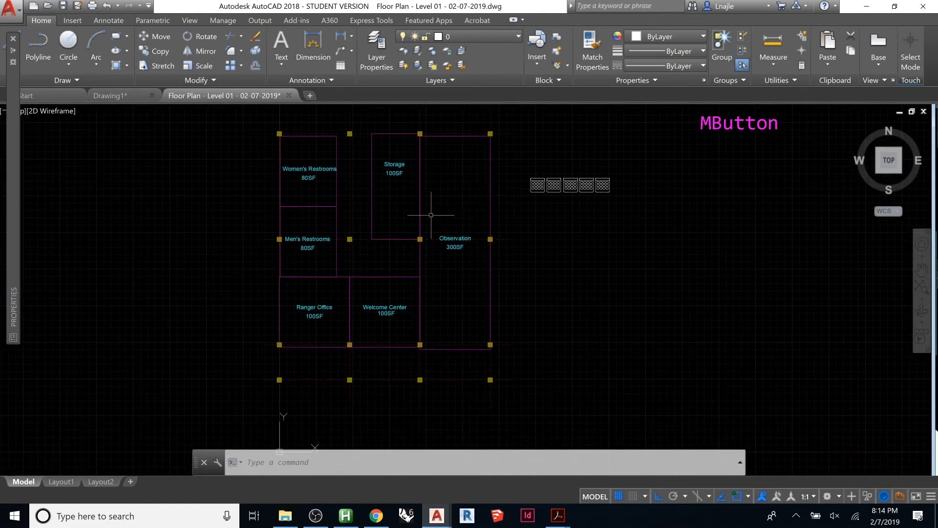
{"action": "middle_click_drag", "start_coordinate": [442, 207], "coordinate": [442, 234]}
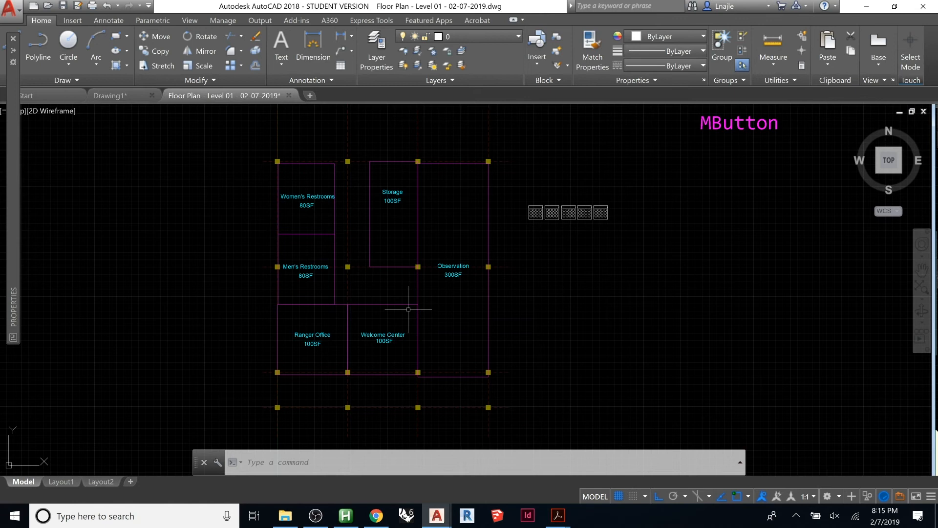
{"action": "mouse_move", "coordinate": [424, 188]}
{"action": "middle_mouse_down"}
{"action": "mouse_move", "coordinate": [431, 210]}
{"action": "mouse_move", "coordinate": [424, 182]}
{"action": "middle_mouse_up"}
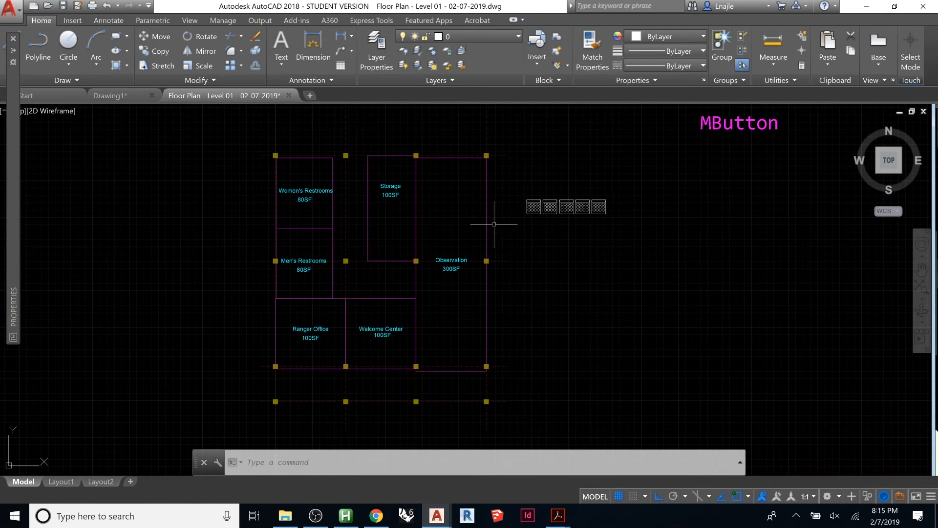
Save the Level 01 drawing and save a copy of it as Floor Plan - Level 02 - 02-07-2019
{"action": "key", "text": "ctrl+s"}
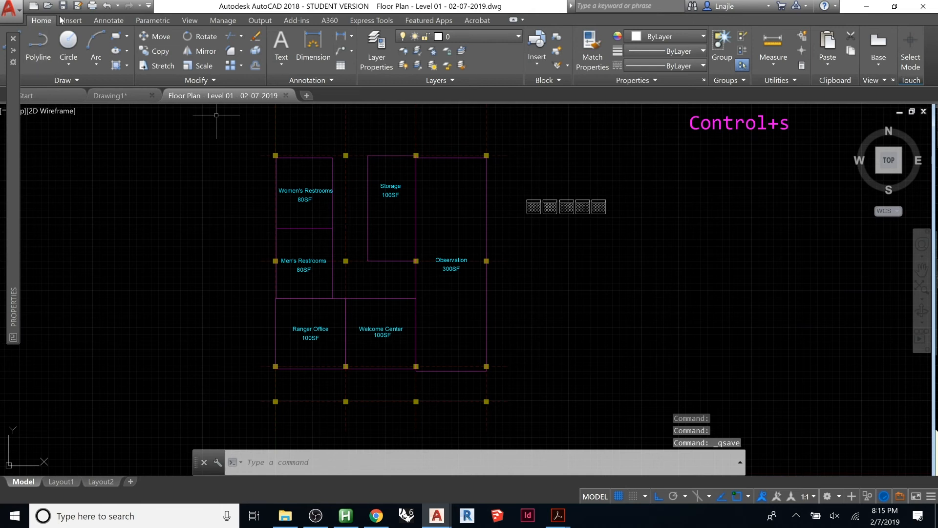
{"action": "left_click", "coordinate": [19, 17]}
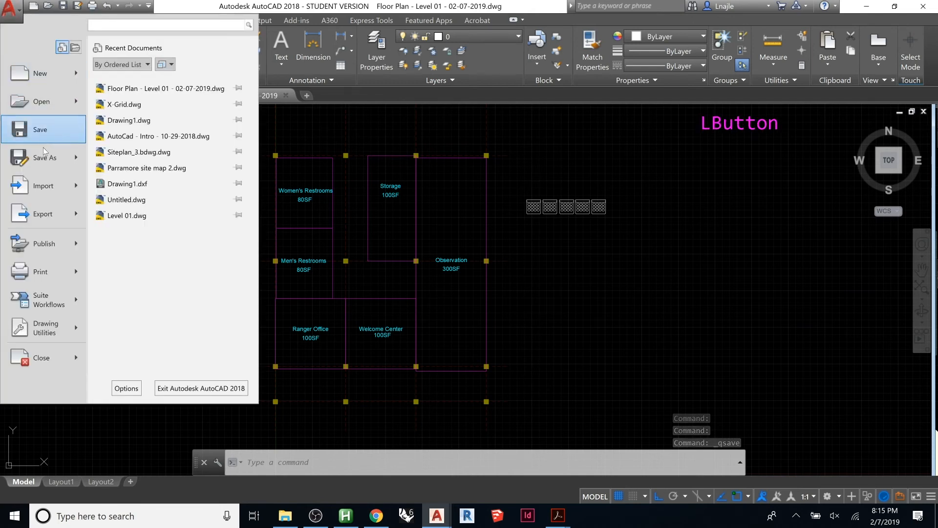
{"action": "left_click", "coordinate": [41, 156]}
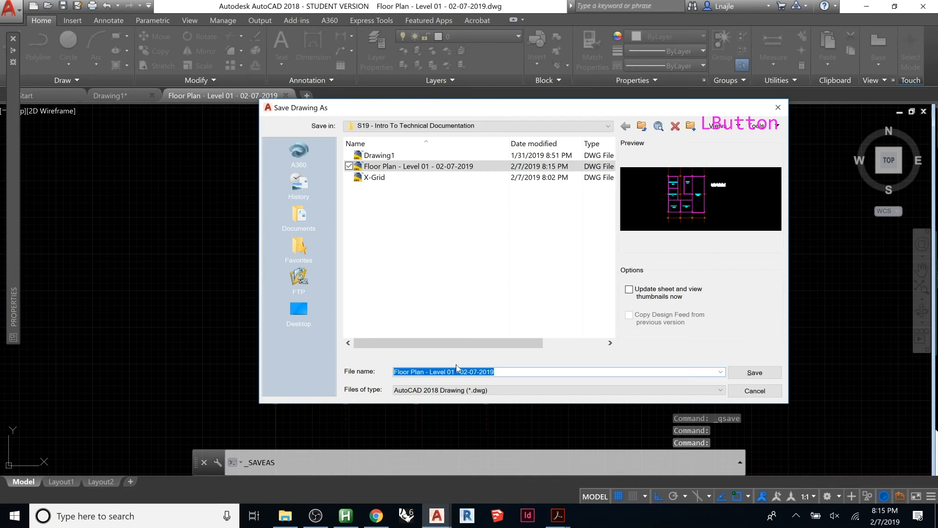
{"action": "left_click", "coordinate": [455, 372]}
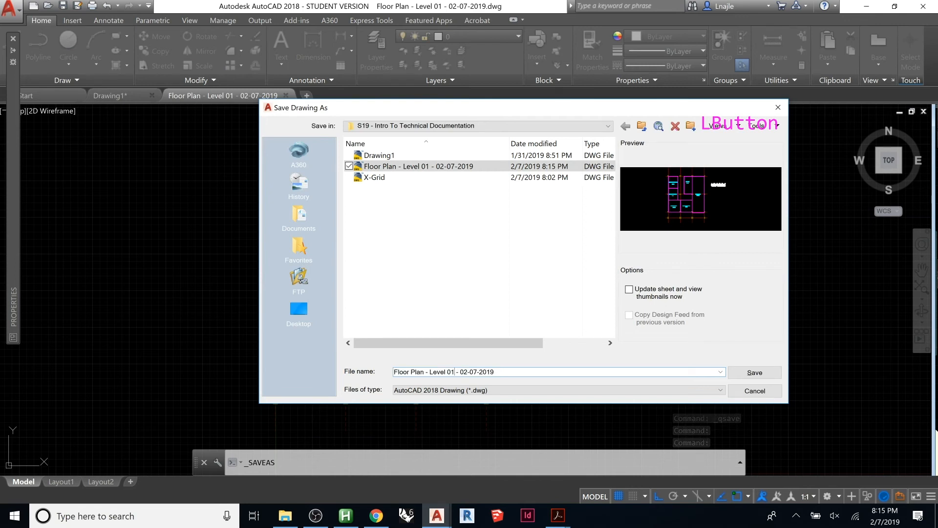
{"action": "key", "text": "BackSpace"}
{"action": "type", "text": "2"}
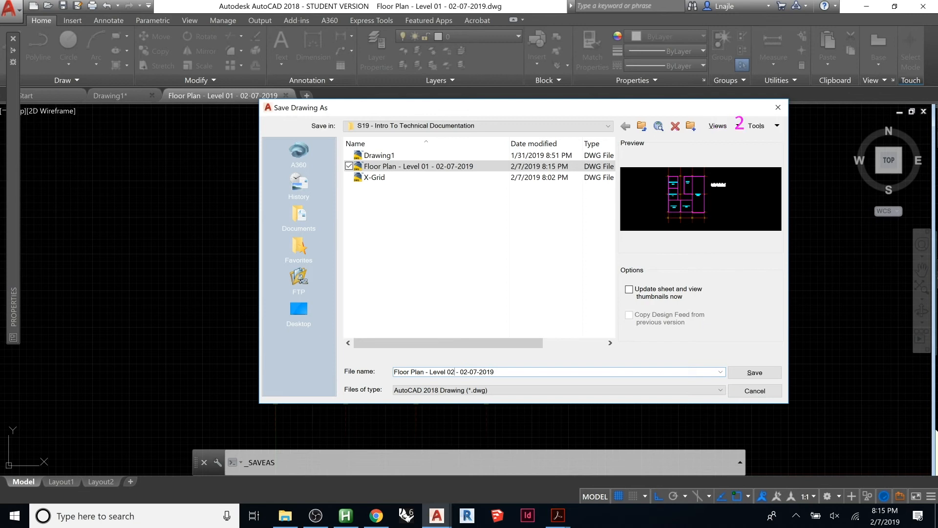
{"action": "key", "text": "Return"}
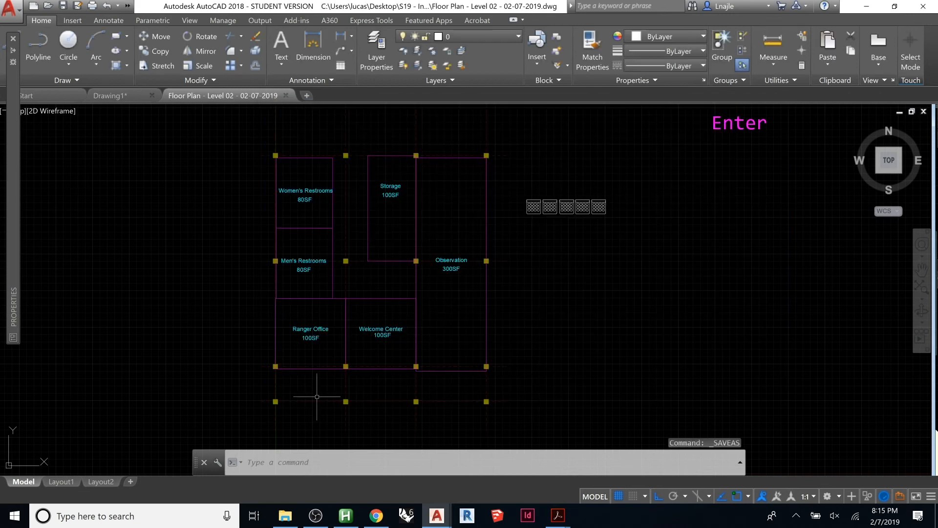
Delete the restroom, Ranger Office, Welcome Center and Storage outlines with their labels, leaving the Observation room and column grid
{"action": "left_click", "coordinate": [254, 155]}
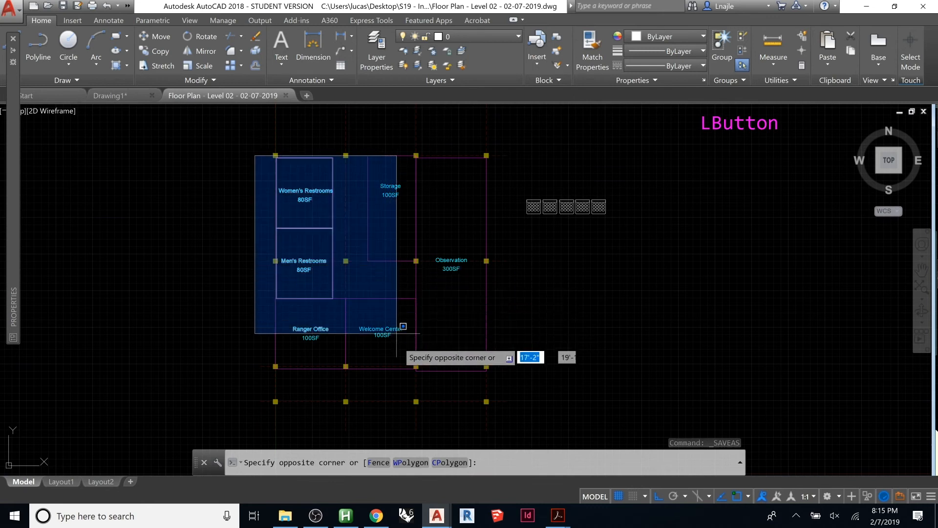
{"action": "left_click", "coordinate": [423, 375]}
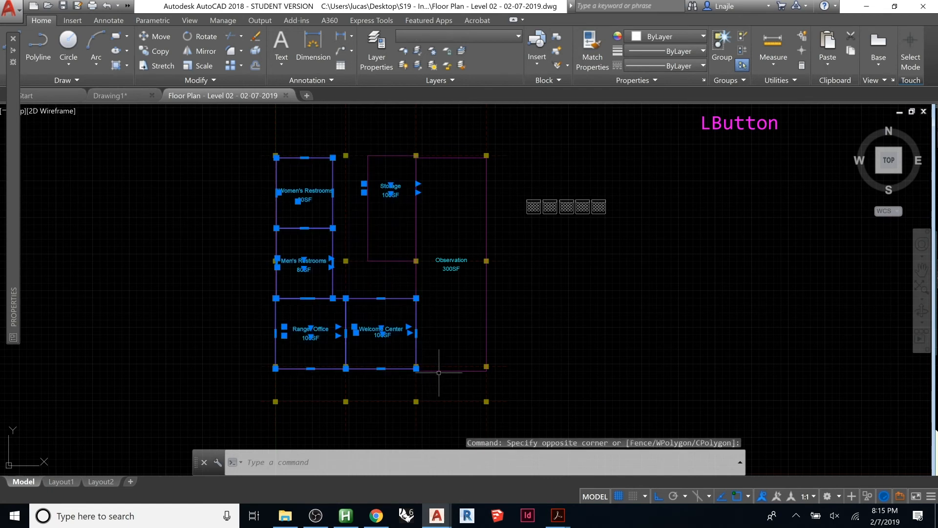
{"action": "key", "text": "Delete"}
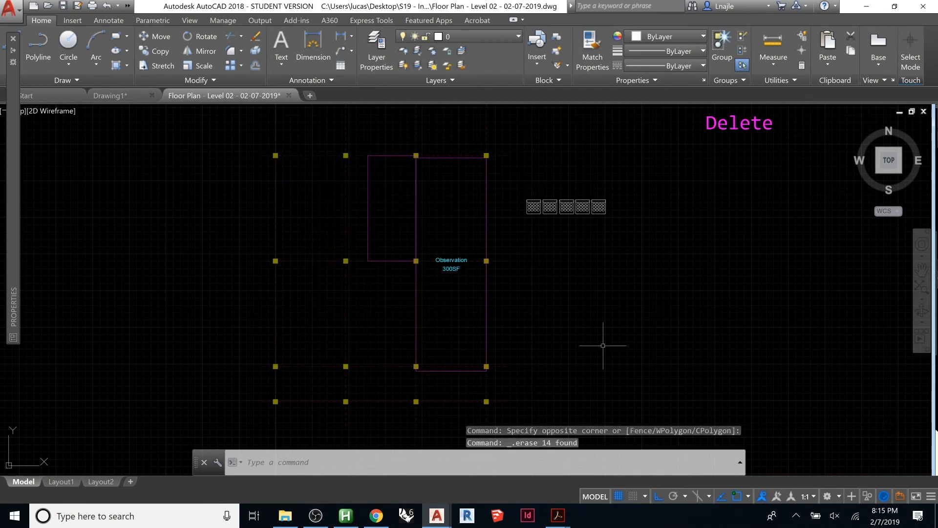
{"action": "left_click", "coordinate": [374, 200]}
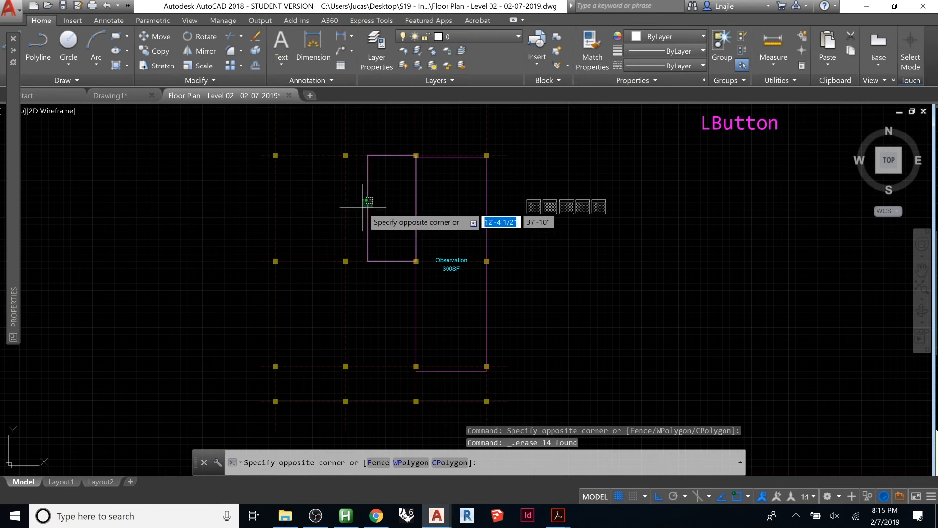
{"action": "left_click", "coordinate": [367, 204]}
{"action": "key", "text": "Delete"}
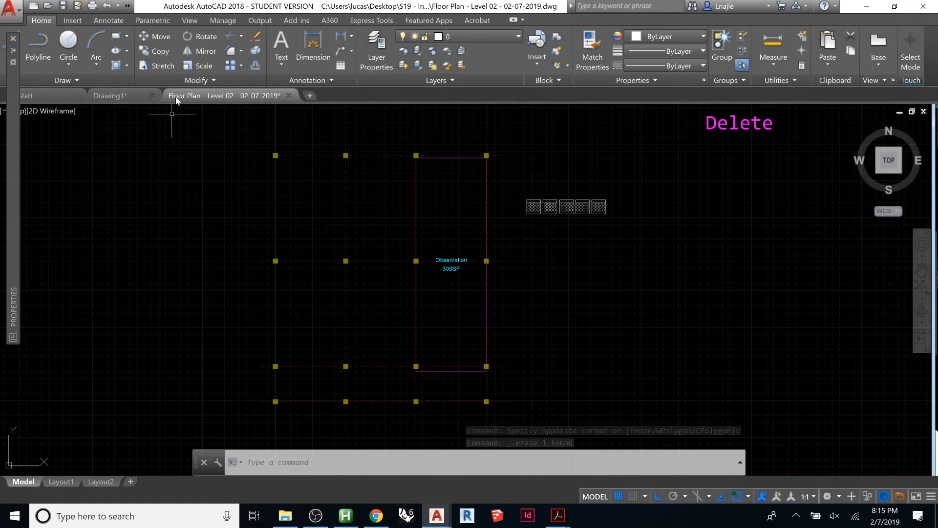
Switch to Drawing1 and close it without saving its changes
{"action": "left_click", "coordinate": [119, 95]}
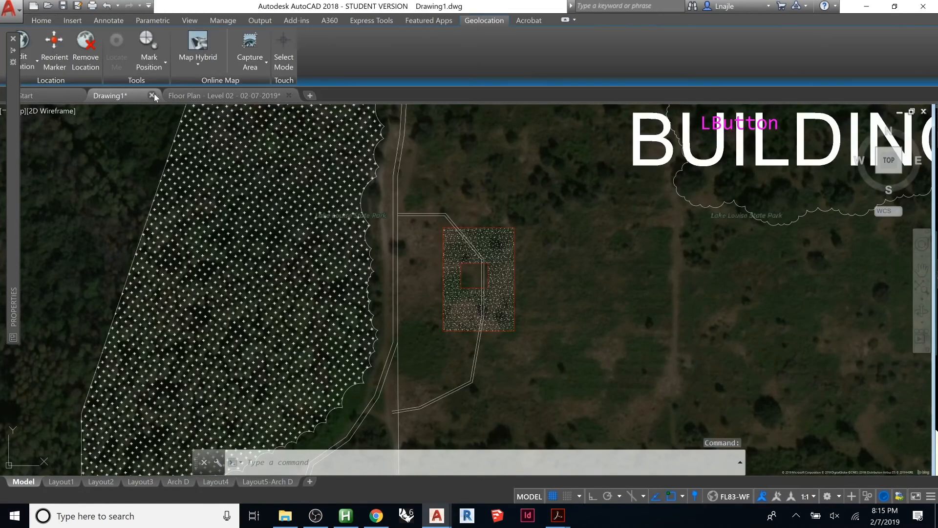
{"action": "left_click", "coordinate": [152, 95]}
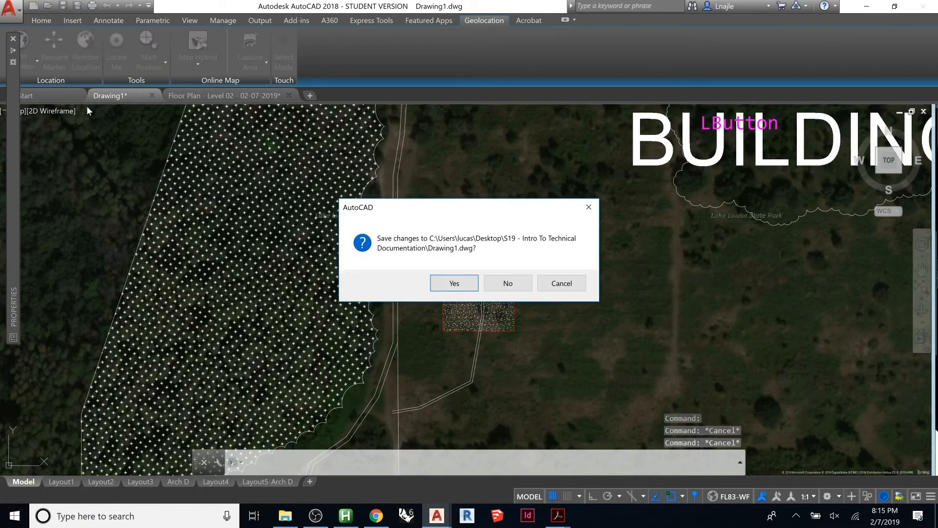
{"action": "left_click", "coordinate": [508, 283]}
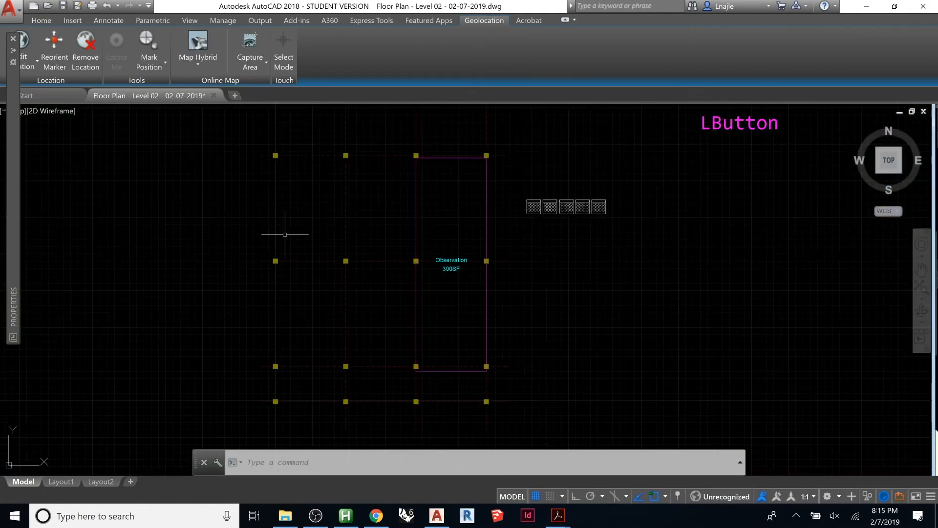
Save the Level 02 drawing and open Floor Plan - Level 01 - 02-07-2019.dwg from the recent documents
{"action": "left_click", "coordinate": [59, 7]}
{"action": "left_click", "coordinate": [17, 18]}
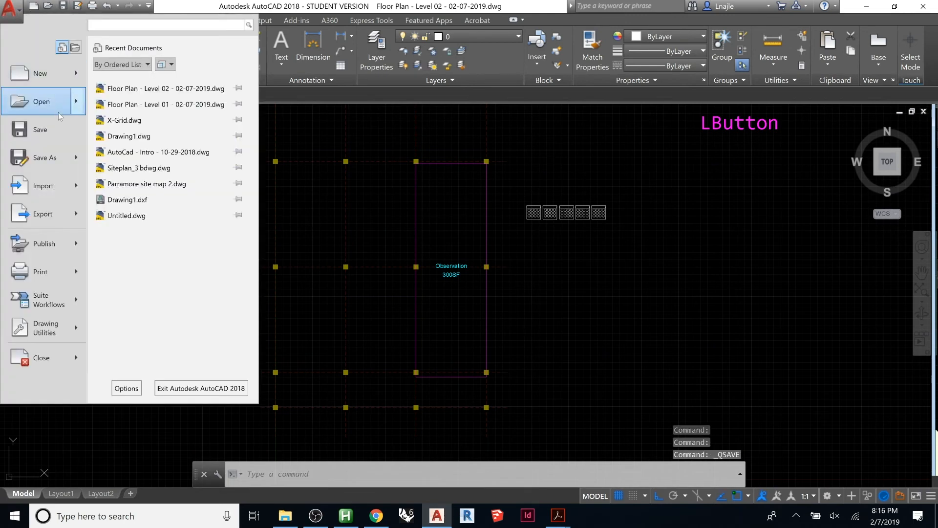
{"action": "left_click", "coordinate": [147, 104]}
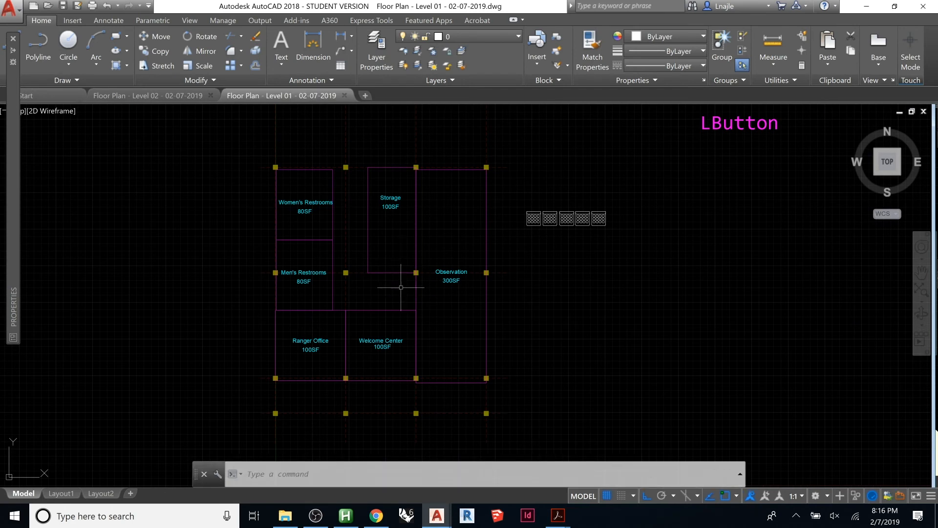
{"action": "mouse_move", "coordinate": [398, 357]}
{"action": "middle_mouse_down"}
{"action": "mouse_move", "coordinate": [395, 284]}
{"action": "mouse_move", "coordinate": [380, 323]}
{"action": "middle_mouse_up"}
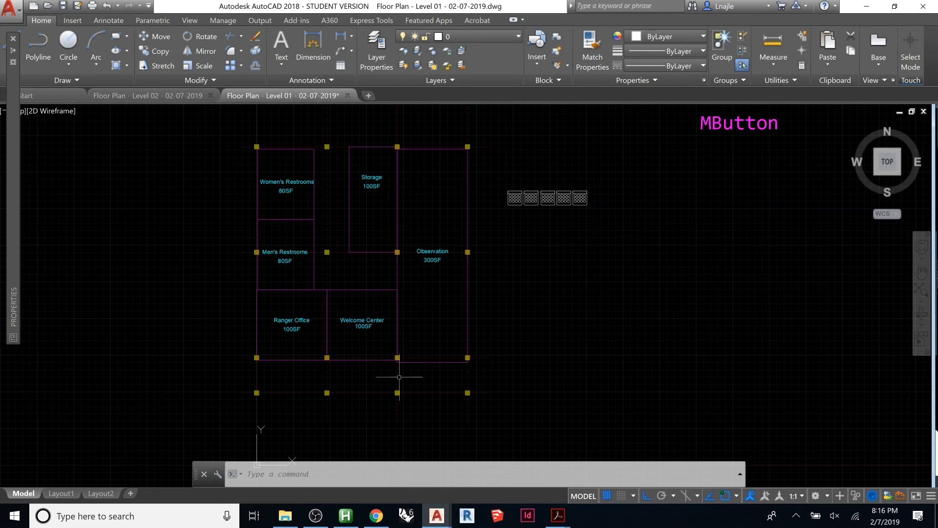
{"action": "left_click", "coordinate": [397, 392]}
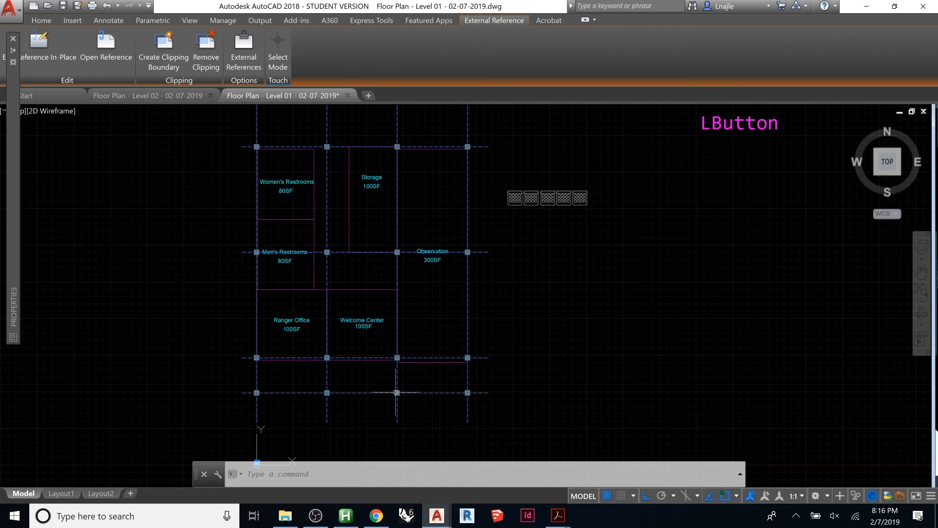
{"action": "mouse_move", "coordinate": [436, 516]}
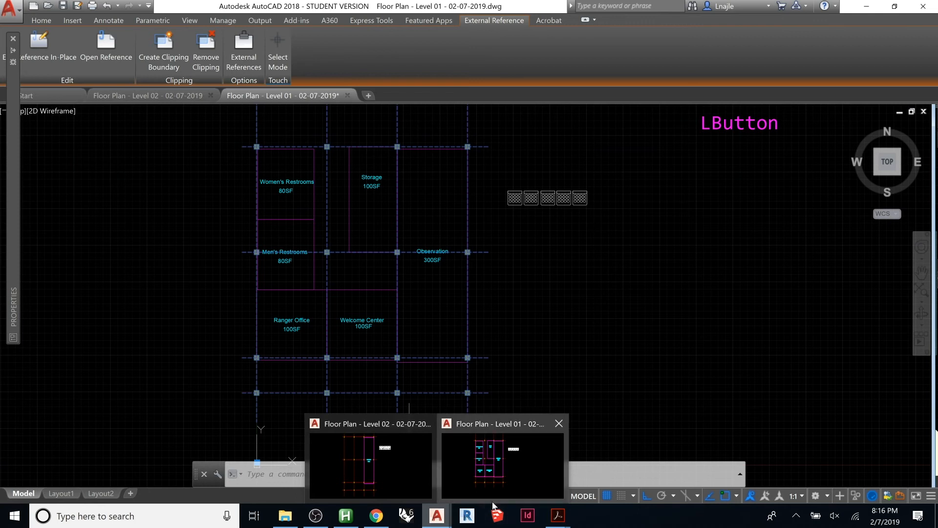
{"action": "key", "text": "Escape"}
{"action": "key", "text": "Escape"}
{"action": "key", "text": "Escape"}
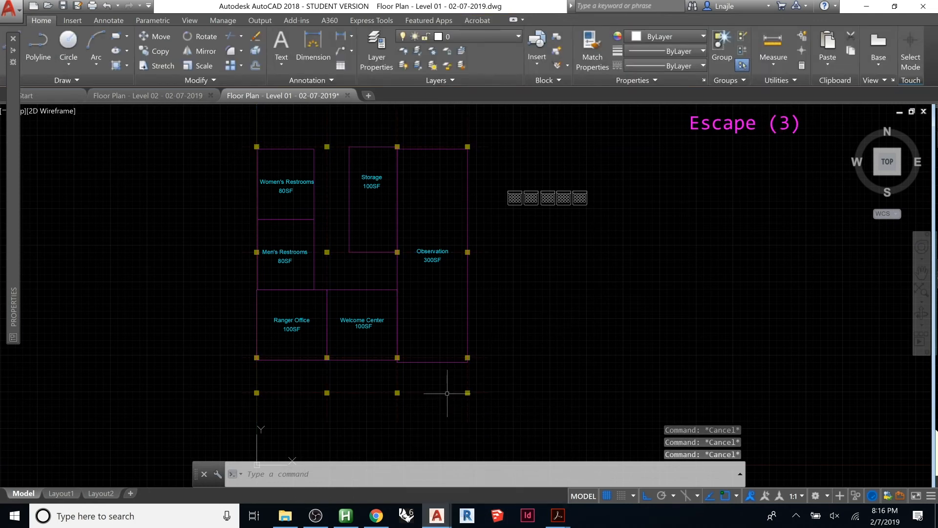
{"action": "left_click", "coordinate": [461, 386]}
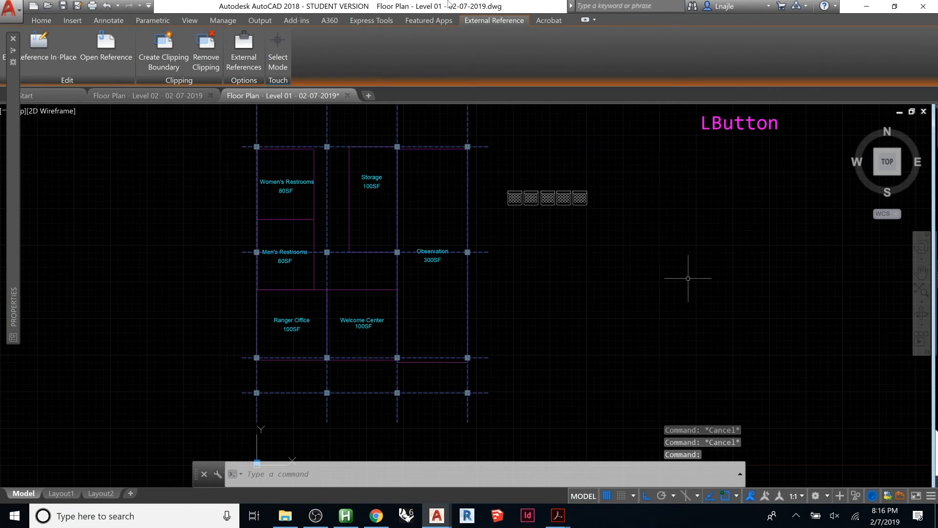
{"action": "left_click", "coordinate": [51, 41]}
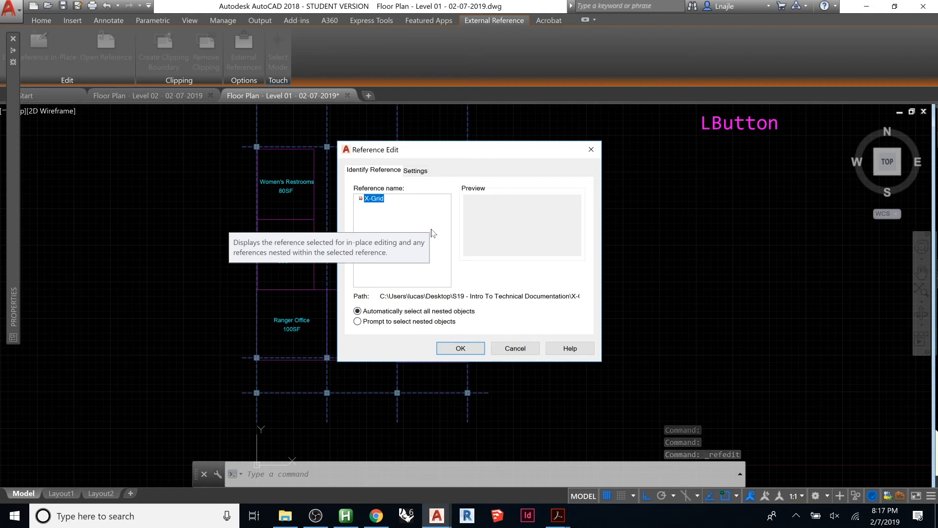
{"action": "key", "text": "Escape"}
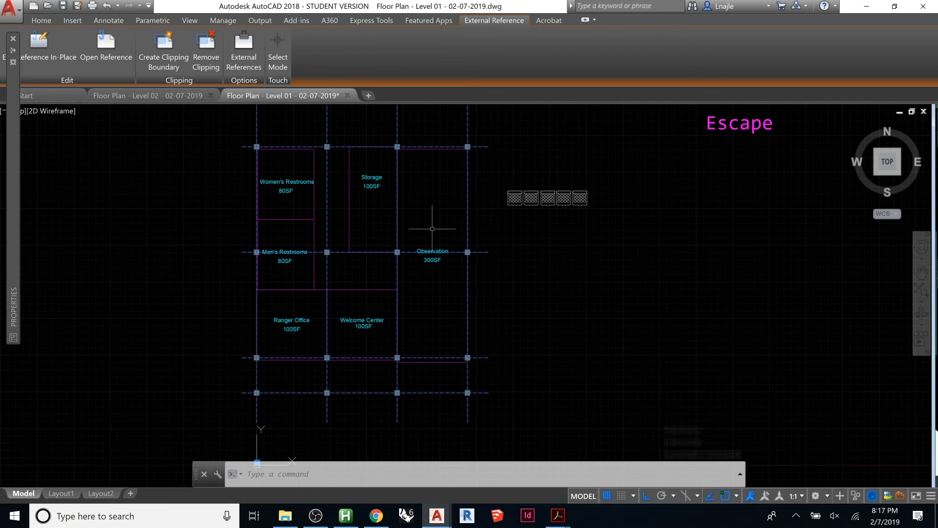
{"action": "mouse_move", "coordinate": [313, 249]}
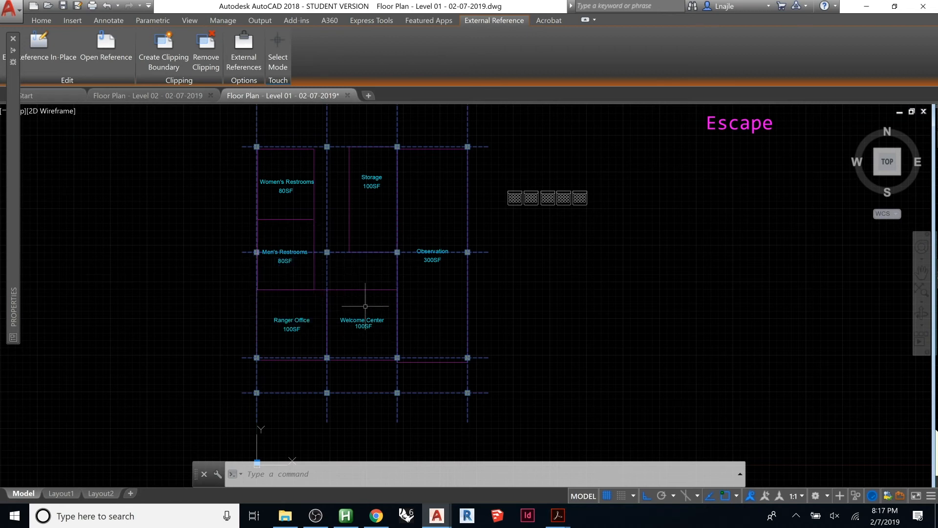
{"action": "key", "text": "Escape"}
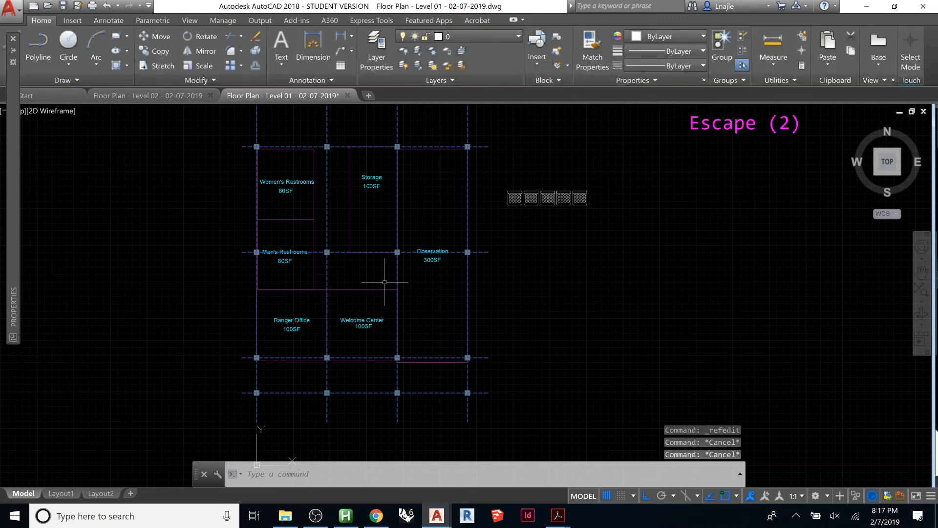
{"action": "left_click", "coordinate": [344, 416]}
{"action": "left_click", "coordinate": [315, 429]}
{"action": "key", "text": "Escape"}
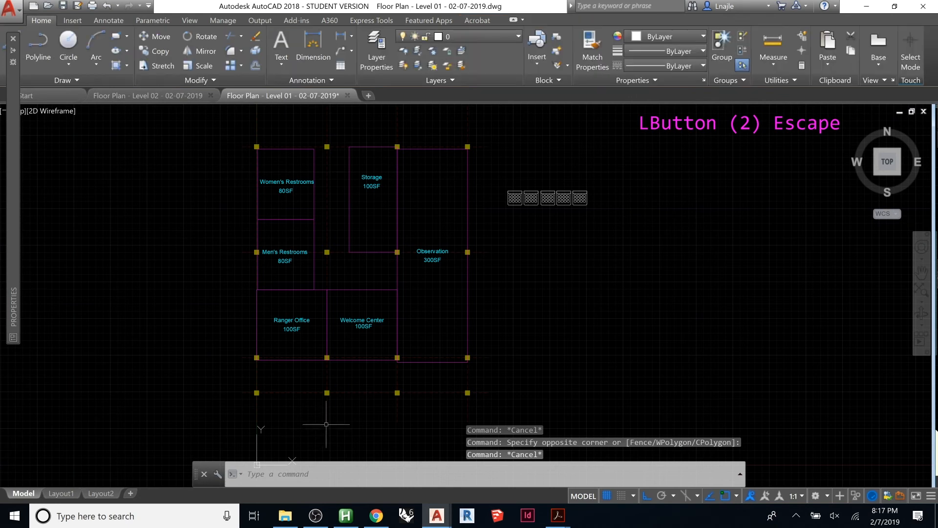
Open the X-Grid column grid reference for in-place editing with all nested objects selected automatically
{"action": "left_click", "coordinate": [386, 403]}
{"action": "left_click", "coordinate": [313, 425]}
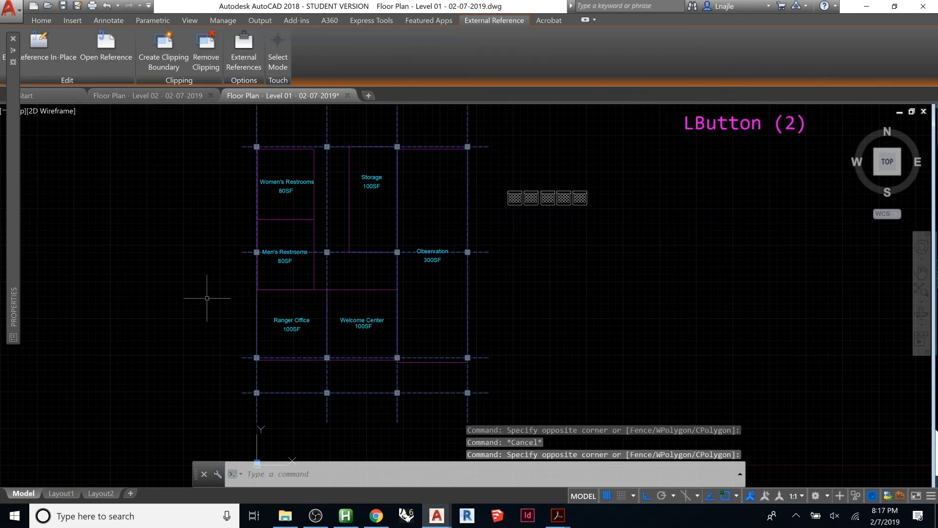
{"action": "left_click", "coordinate": [46, 48]}
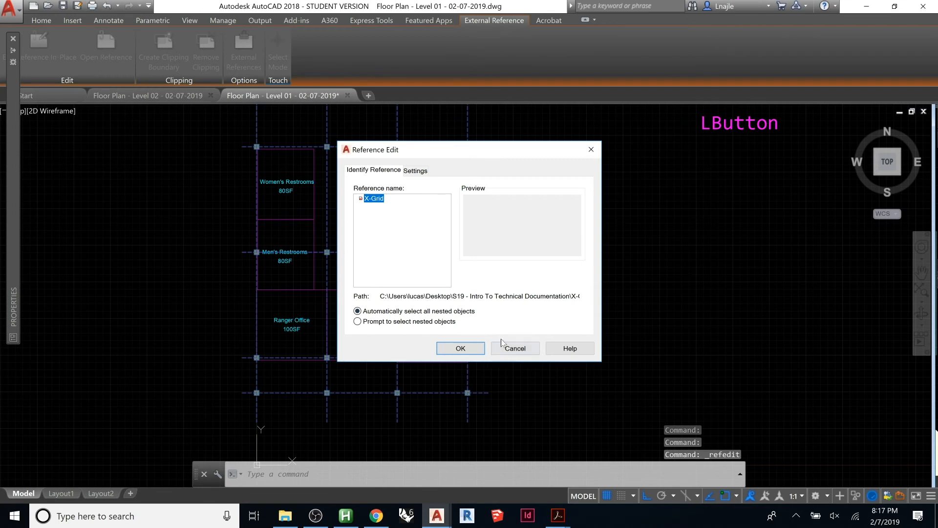
{"action": "left_click", "coordinate": [476, 348]}
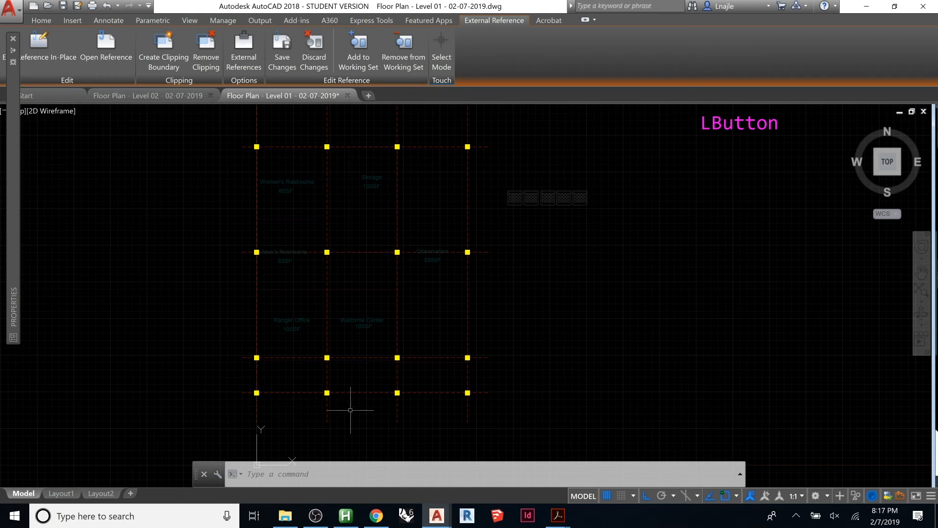
Draw a rectangle 10' wide and about 4'-8" high in the Observation bay, ending at the column below and right of it
{"action": "type", "text": "rec"}
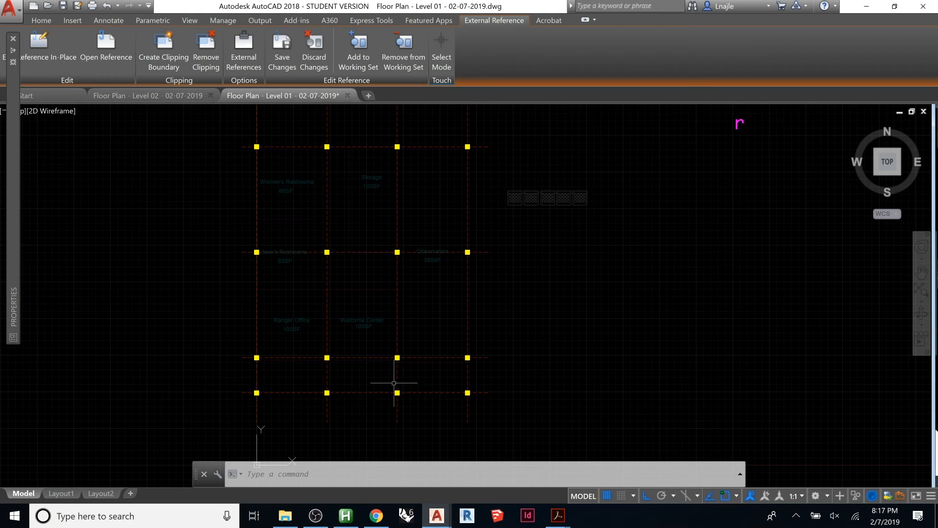
{"action": "key", "text": "Return"}
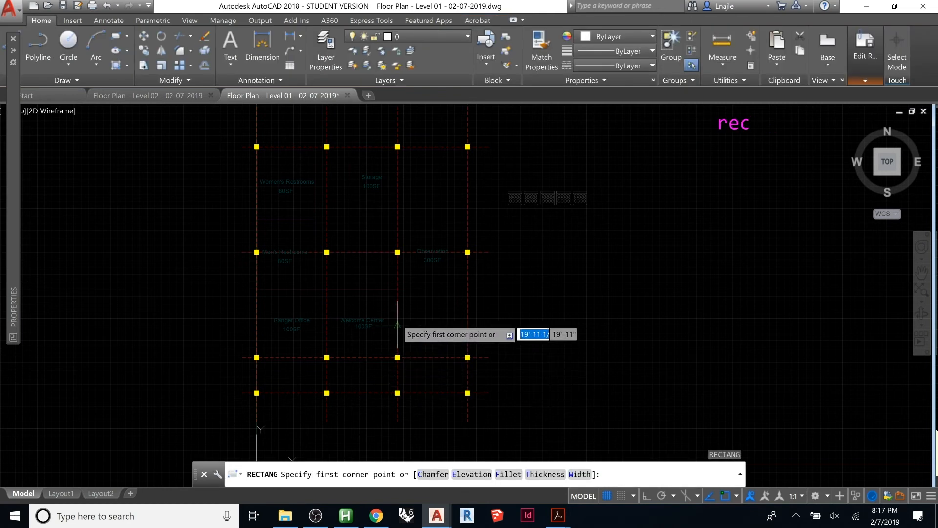
{"action": "left_click", "coordinate": [397, 323]}
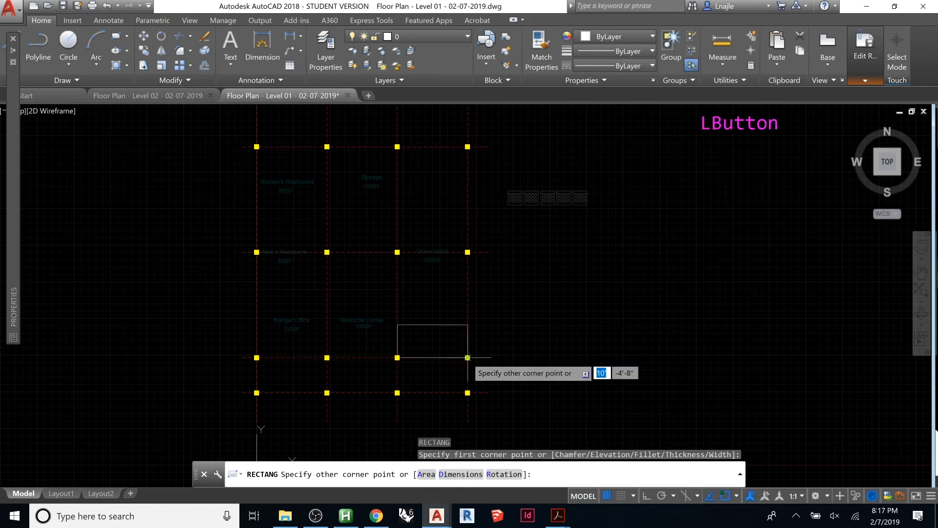
{"action": "left_click", "coordinate": [467, 357]}
{"action": "scroll", "coordinate": [415, 338], "scroll_direction": "up", "scroll_amount": 2}
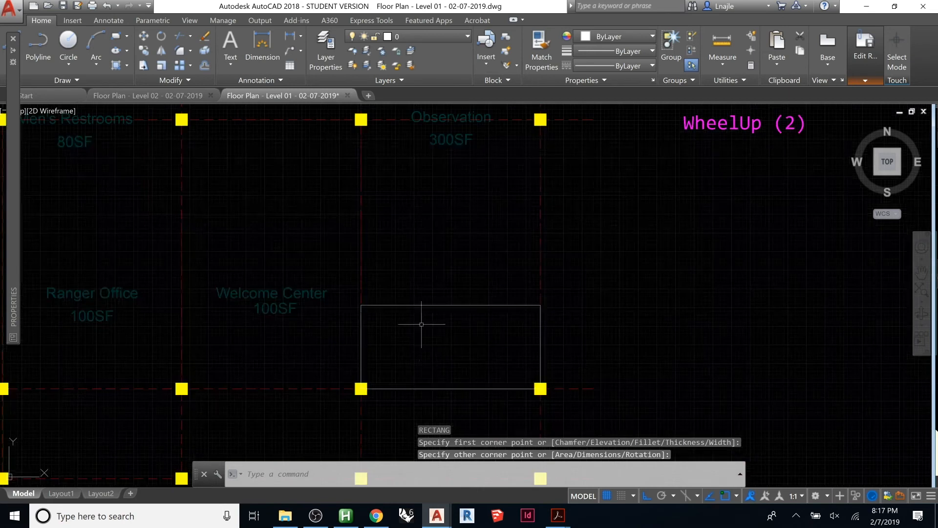
Stretch the upper edge of the new rectangle upward to make it taller
{"action": "left_click", "coordinate": [435, 312]}
{"action": "left_click", "coordinate": [433, 302]}
{"action": "left_click", "coordinate": [451, 305]}
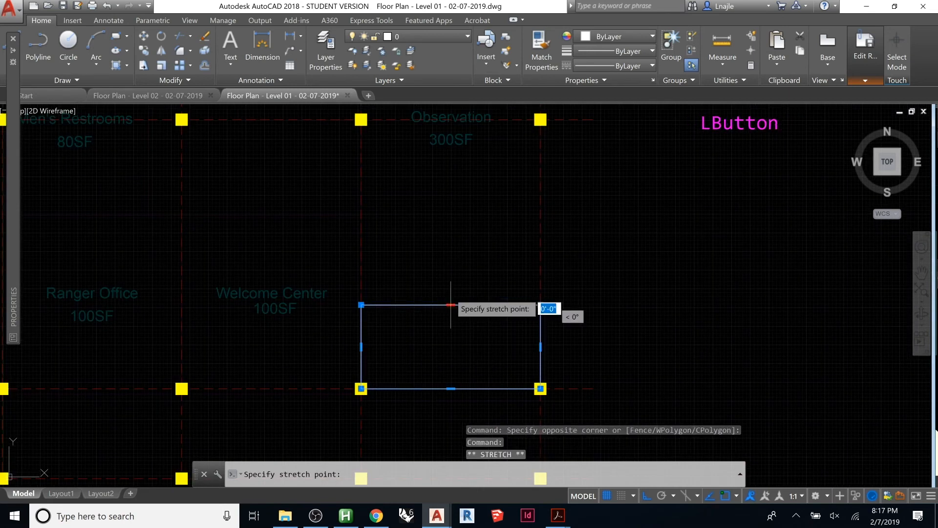
{"action": "key", "text": "Escape"}
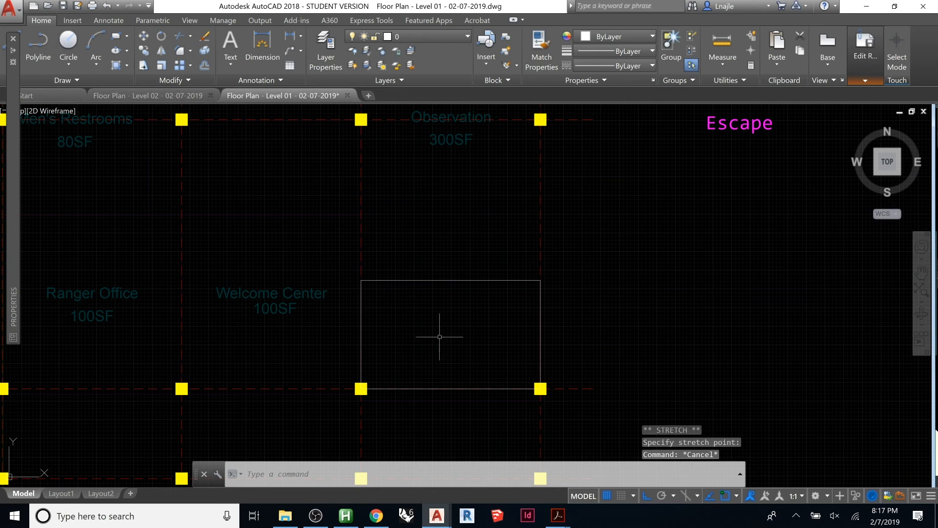
{"action": "scroll", "coordinate": [430, 342], "scroll_direction": "down", "scroll_amount": 2}
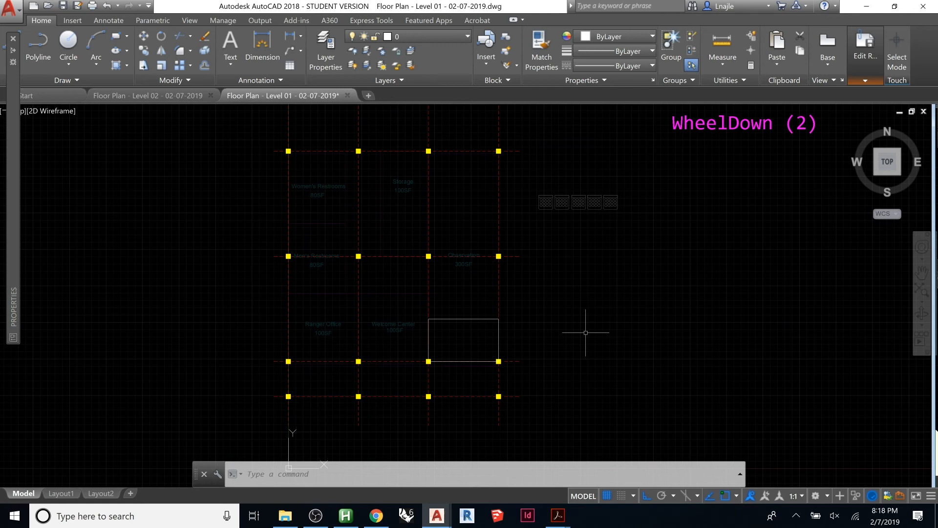
Offset the rectangle inward by 5 inches
{"action": "scroll", "coordinate": [466, 330], "scroll_direction": "up", "scroll_amount": 2}
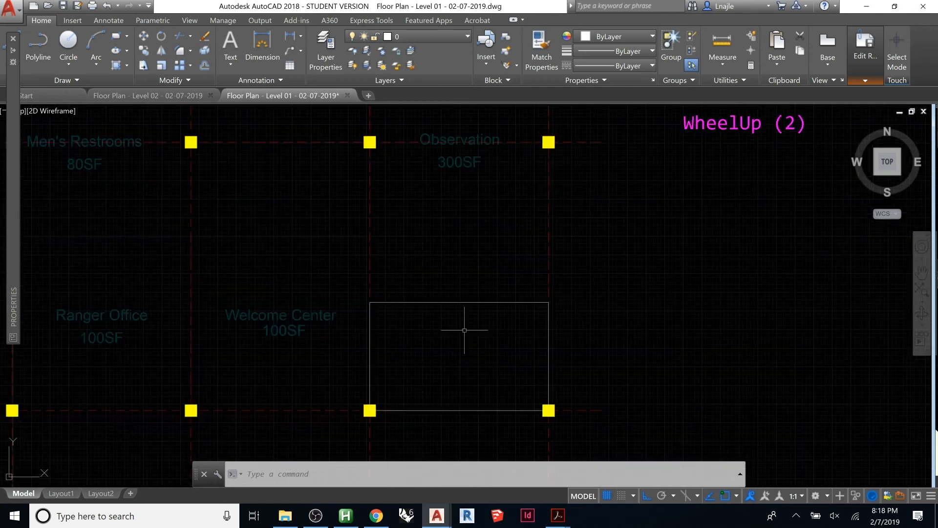
{"action": "type", "text": "offset"}
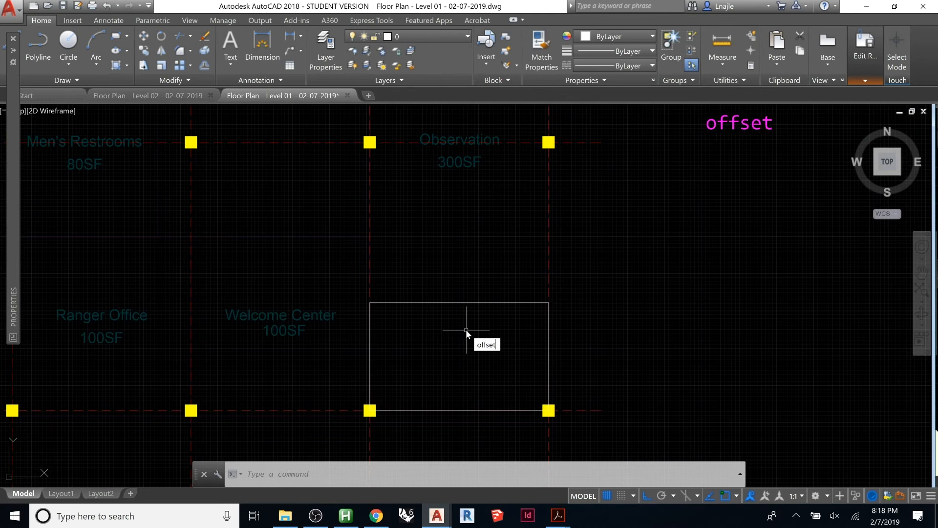
{"action": "key", "text": "Return"}
{"action": "type", "text": "5"}
{"action": "key", "text": "Return"}
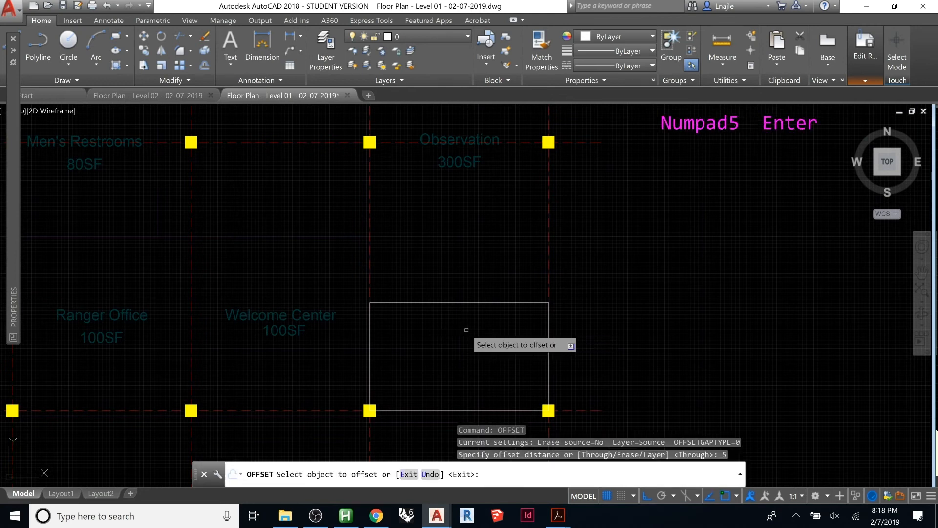
{"action": "left_click", "coordinate": [474, 302]}
{"action": "left_click", "coordinate": [475, 307]}
{"action": "key", "text": "Escape"}
{"action": "key", "text": "Escape"}
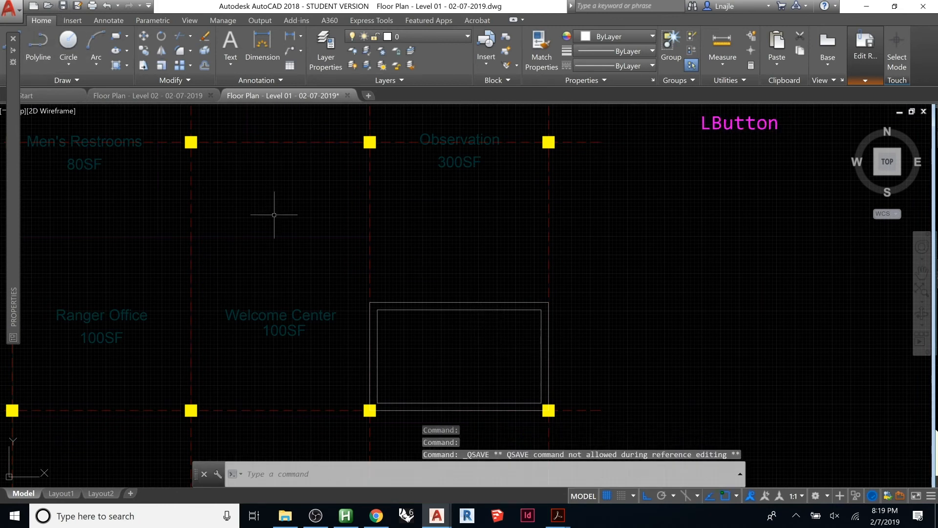
Save the in-place edits back to the X-Grid reference
{"action": "mouse_move", "coordinate": [200, 96]}
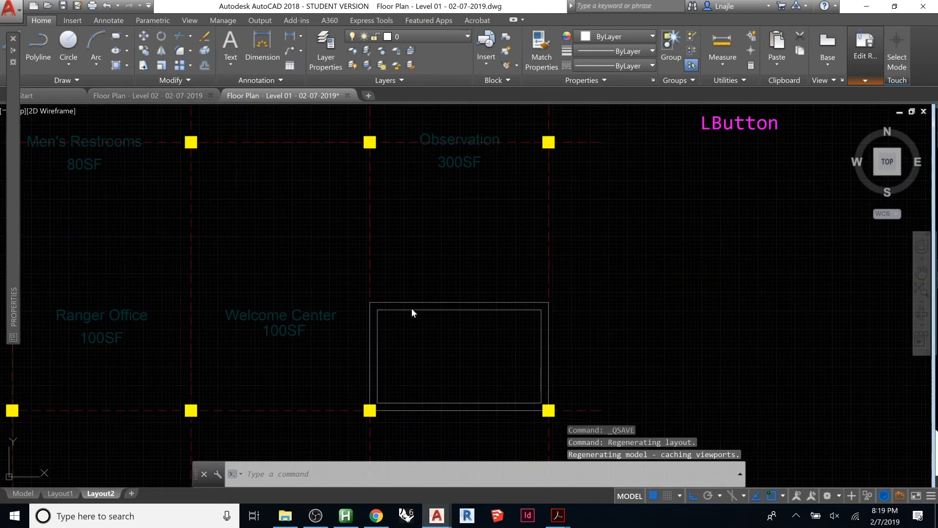
{"action": "left_click", "coordinate": [859, 78]}
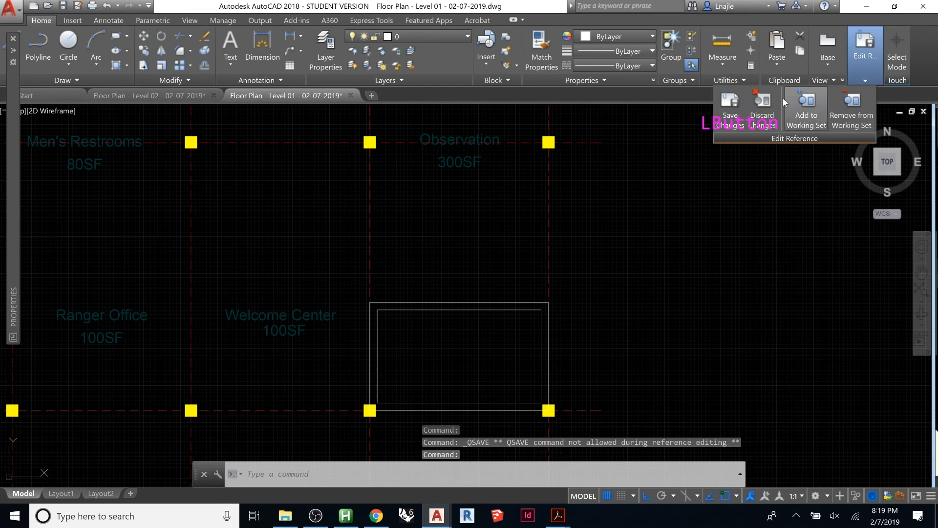
{"action": "left_click", "coordinate": [731, 107]}
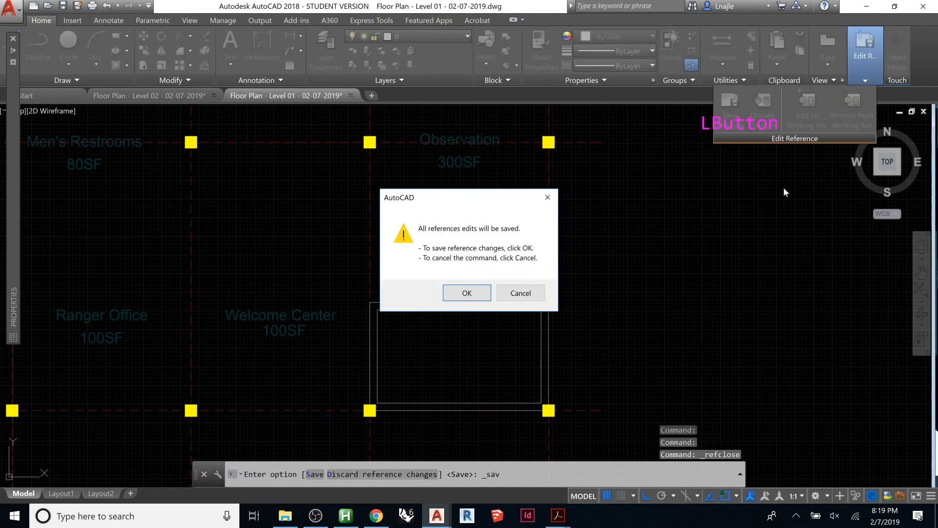
{"action": "left_click", "coordinate": [483, 293]}
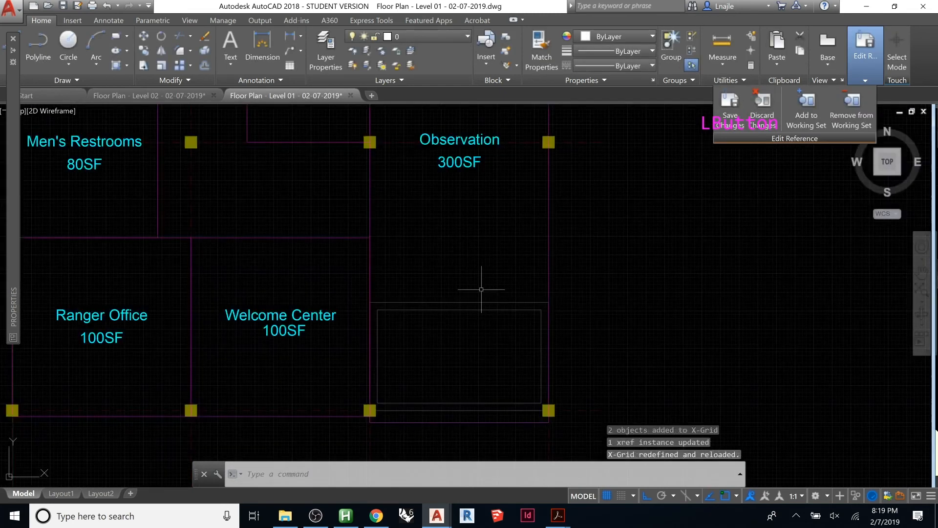
Stretch the lower edge of the Observation room outline up to the upper edge of the new double rectangle
{"action": "scroll", "coordinate": [621, 263], "scroll_direction": "down", "scroll_amount": 2}
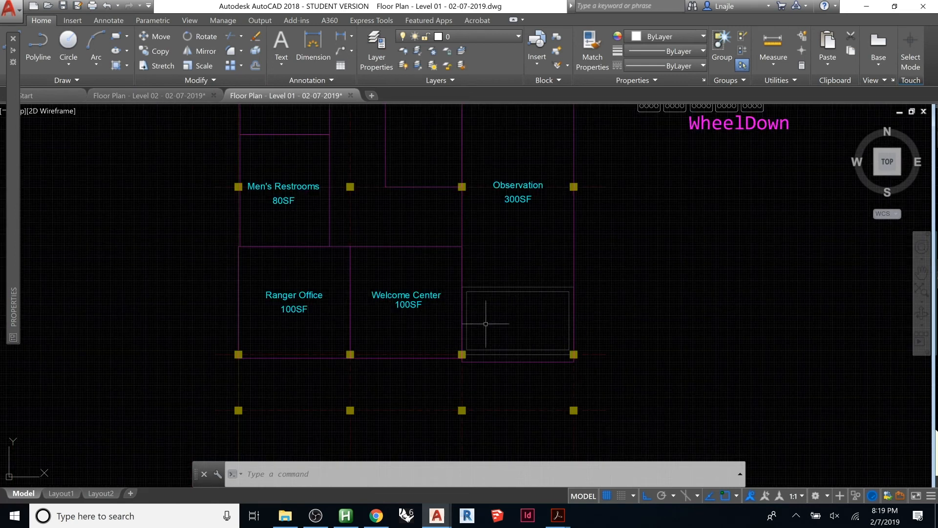
{"action": "left_click", "coordinate": [498, 360]}
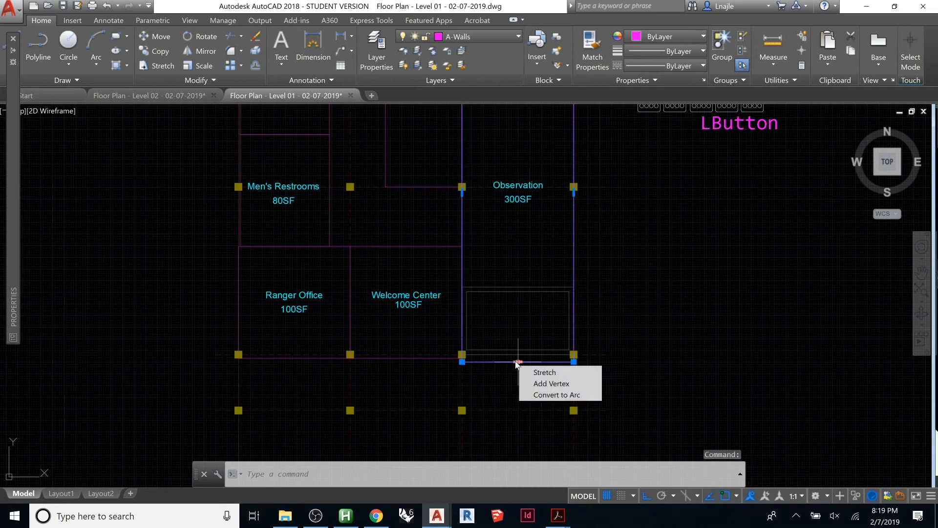
{"action": "left_click", "coordinate": [518, 361]}
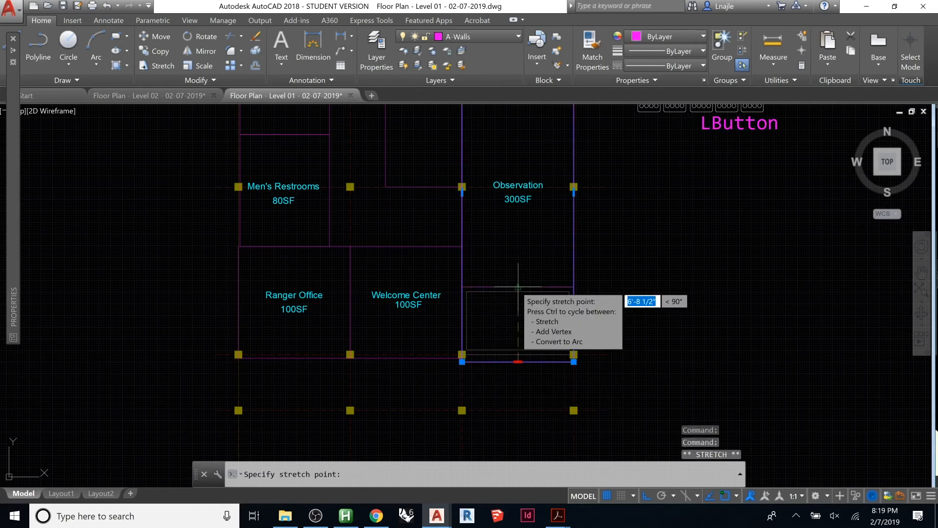
{"action": "left_click", "coordinate": [518, 287]}
{"action": "key", "text": "Escape"}
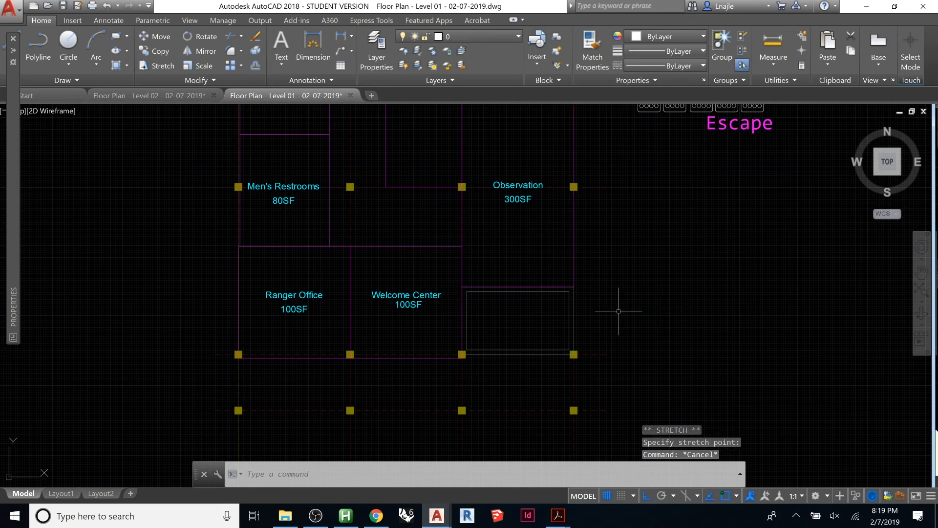
{"action": "middle_click_drag", "start_coordinate": [624, 272], "coordinate": [622, 314]}
{"action": "scroll", "coordinate": [613, 299], "scroll_direction": "down", "scroll_amount": 3}
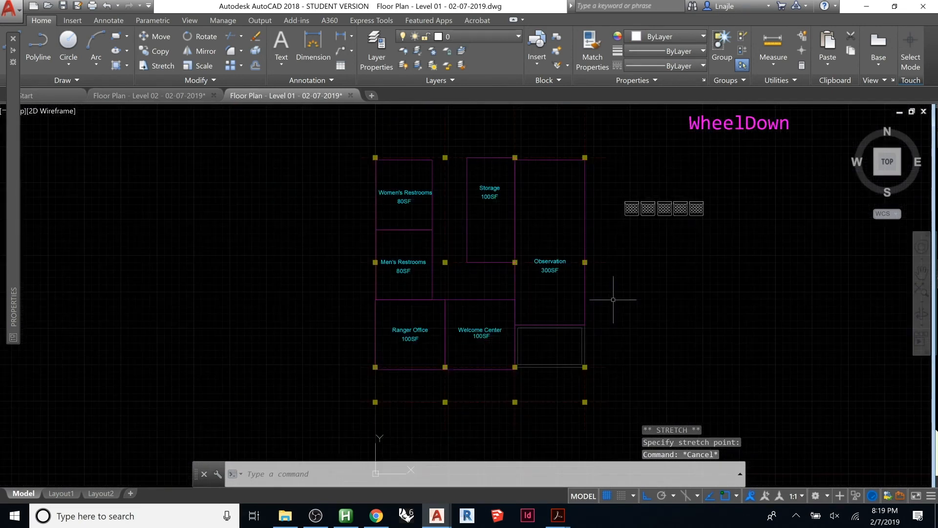
Switch to the Level 02 floor plan's model space and reload the changed X-Grid reference
{"action": "middle_click_drag", "start_coordinate": [637, 274], "coordinate": [614, 274]}
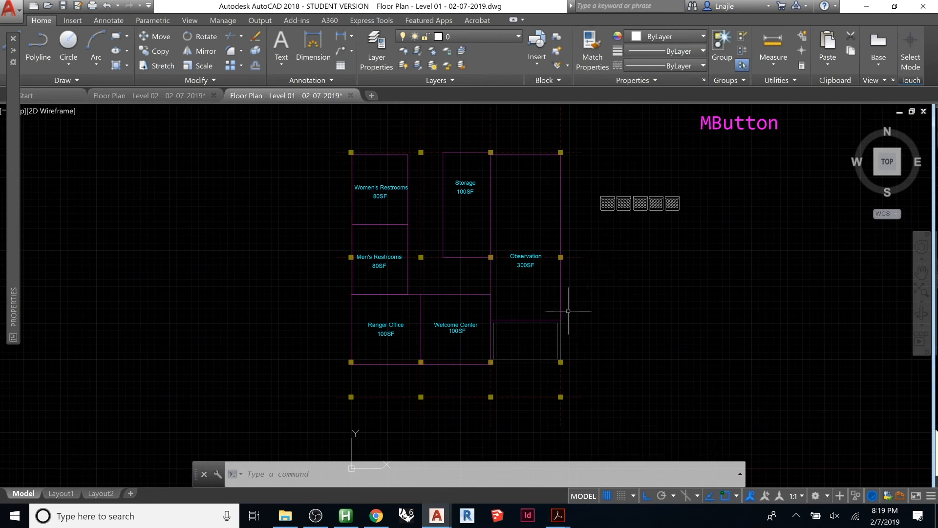
{"action": "left_click", "coordinate": [137, 95]}
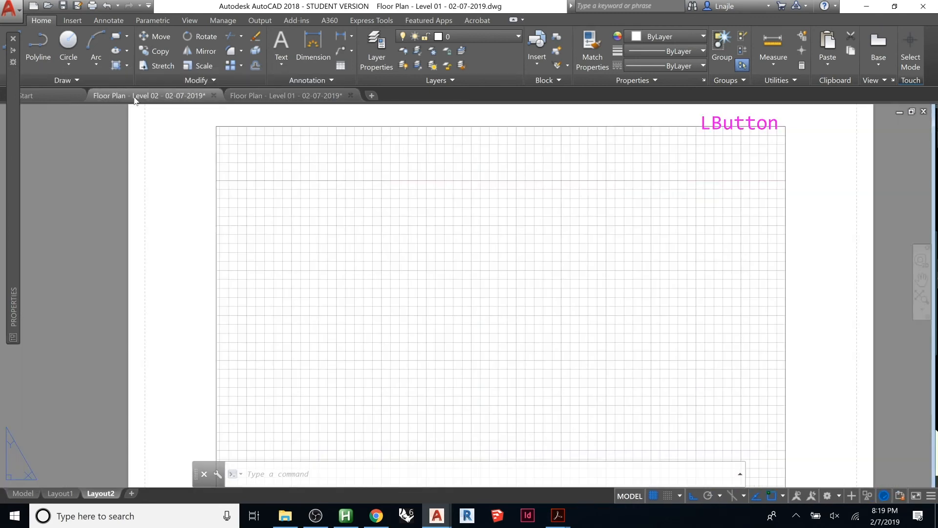
{"action": "left_click", "coordinate": [24, 493]}
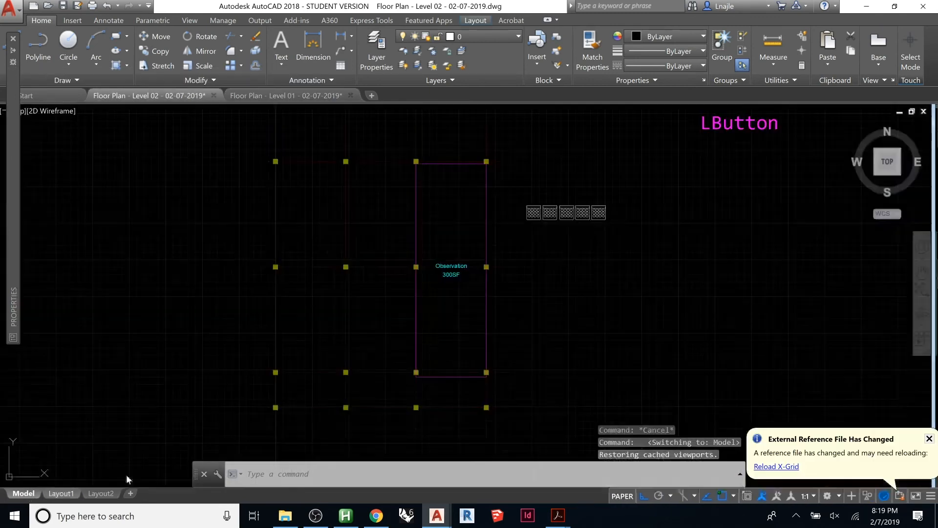
{"action": "left_click", "coordinate": [788, 467]}
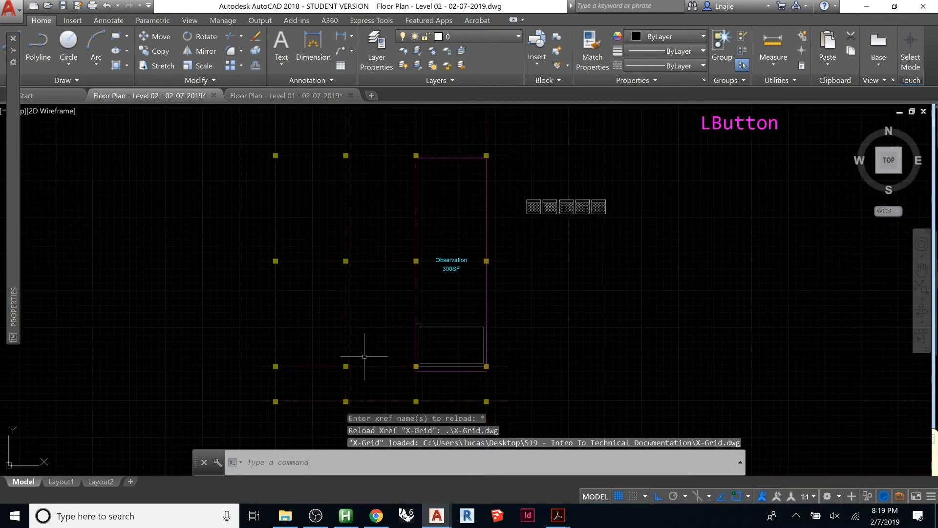
Stretch the lower edge of the Level 02 Observation outline up to the upper edge of the double rectangle
{"action": "left_click", "coordinate": [451, 370]}
{"action": "left_click", "coordinate": [451, 371]}
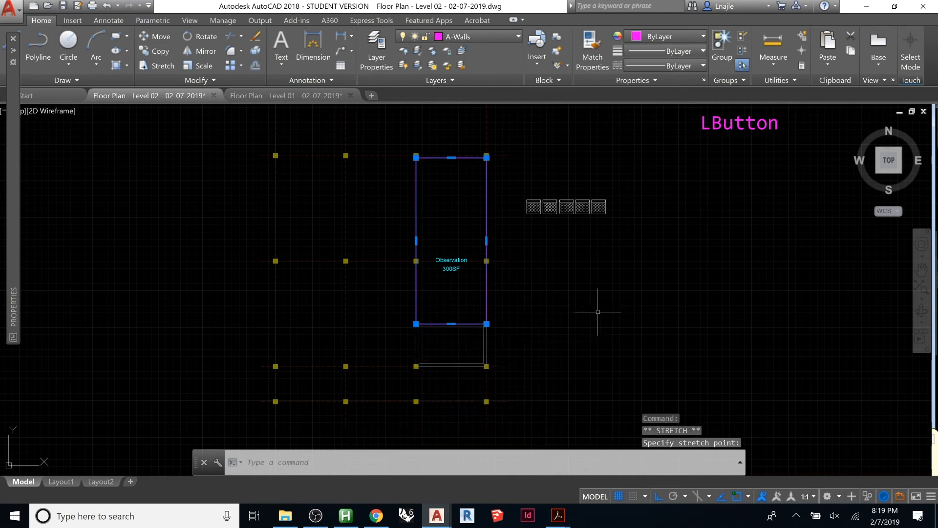
{"action": "key", "text": "Escape"}
{"action": "middle_click_drag", "start_coordinate": [570, 303], "coordinate": [650, 288]}
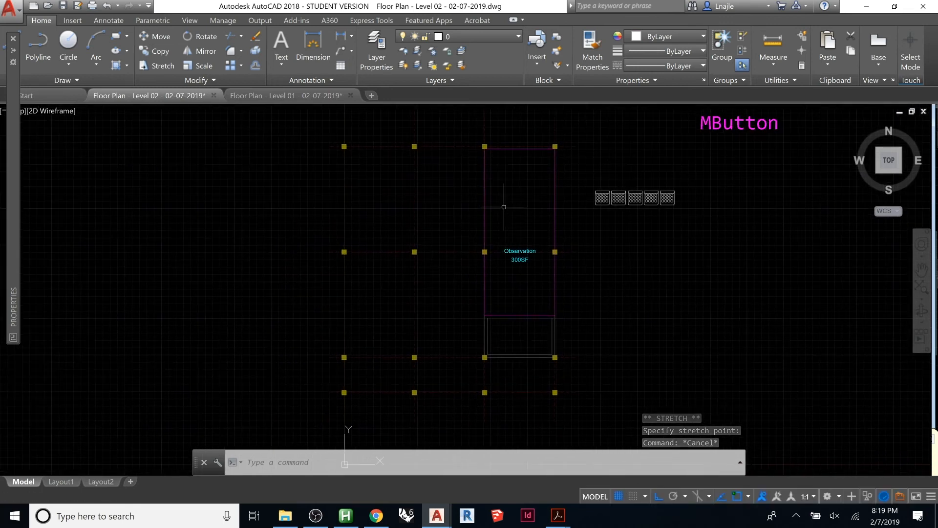
{"action": "scroll", "coordinate": [503, 207], "scroll_direction": "up", "scroll_amount": 2}
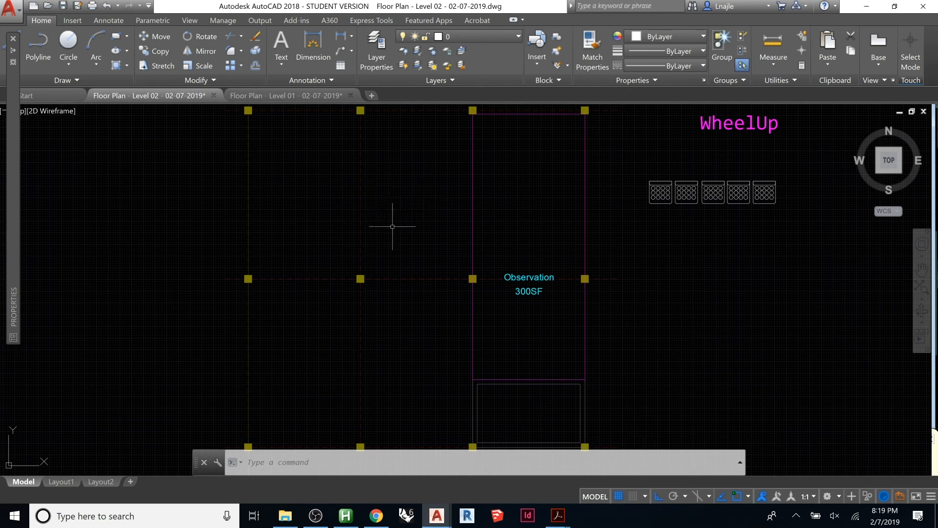
Return to the Level 01 floor plan and examine where the Men's Restrooms, Ranger Office and Storage outlines meet their neighbours
{"action": "left_click", "coordinate": [253, 94]}
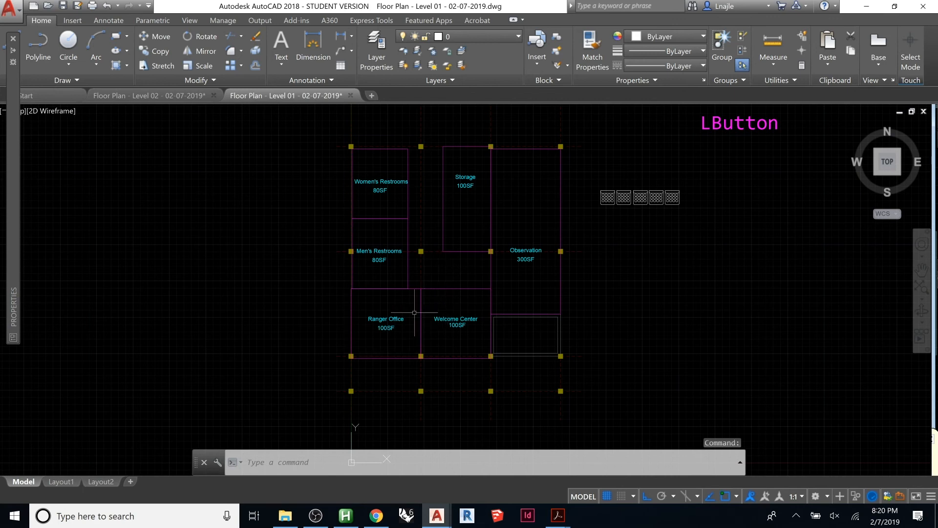
{"action": "scroll", "coordinate": [415, 313], "scroll_direction": "up", "scroll_amount": 2}
{"action": "middle_click_drag", "start_coordinate": [485, 272], "coordinate": [513, 326]}
{"action": "scroll", "coordinate": [514, 326], "scroll_direction": "down", "scroll_amount": 1}
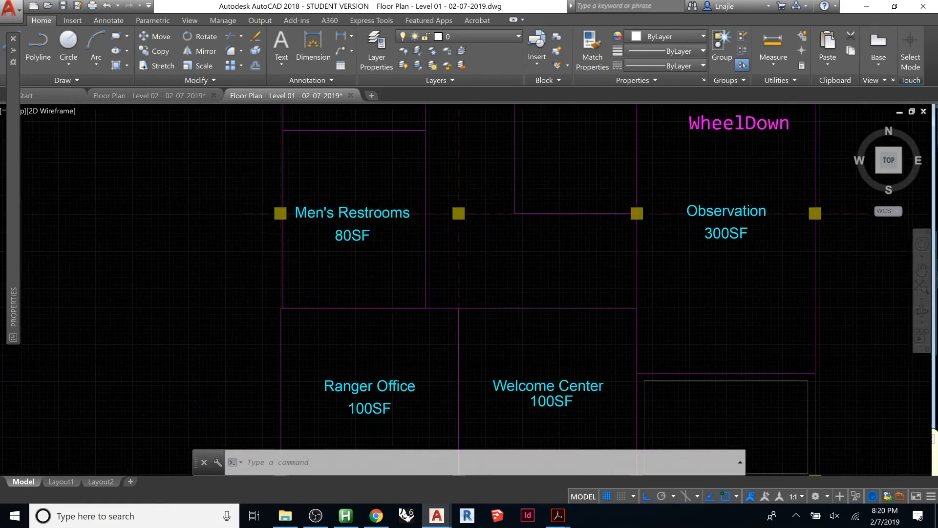
{"action": "scroll", "coordinate": [278, 220], "scroll_direction": "down", "scroll_amount": 2}
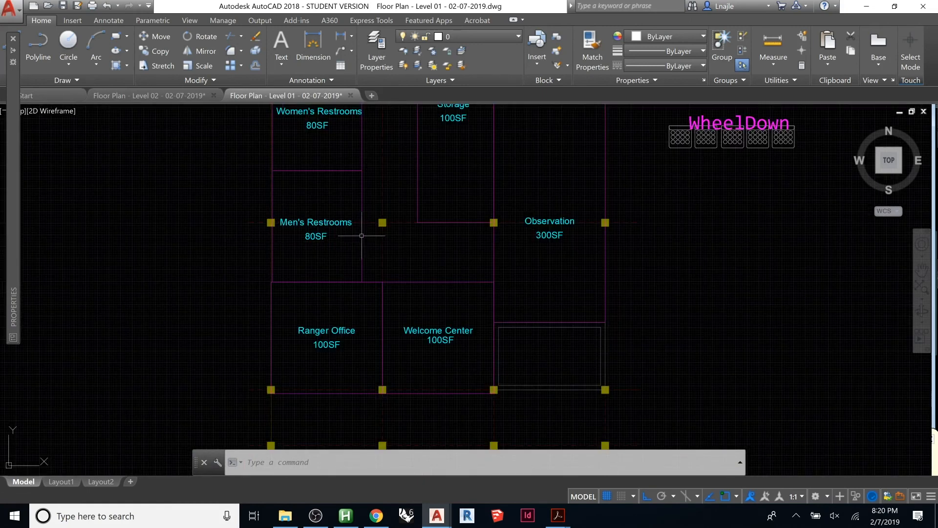
{"action": "mouse_move", "coordinate": [362, 235]}
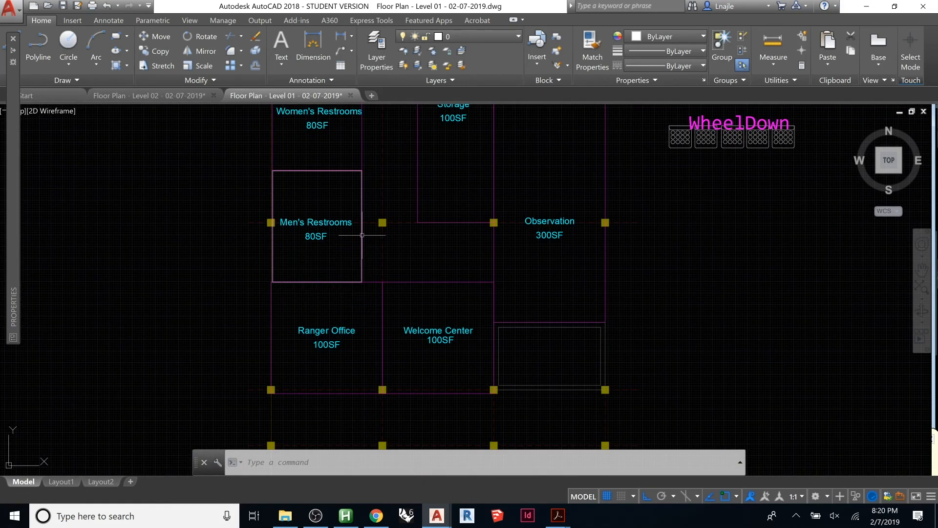
{"action": "left_click", "coordinate": [376, 247]}
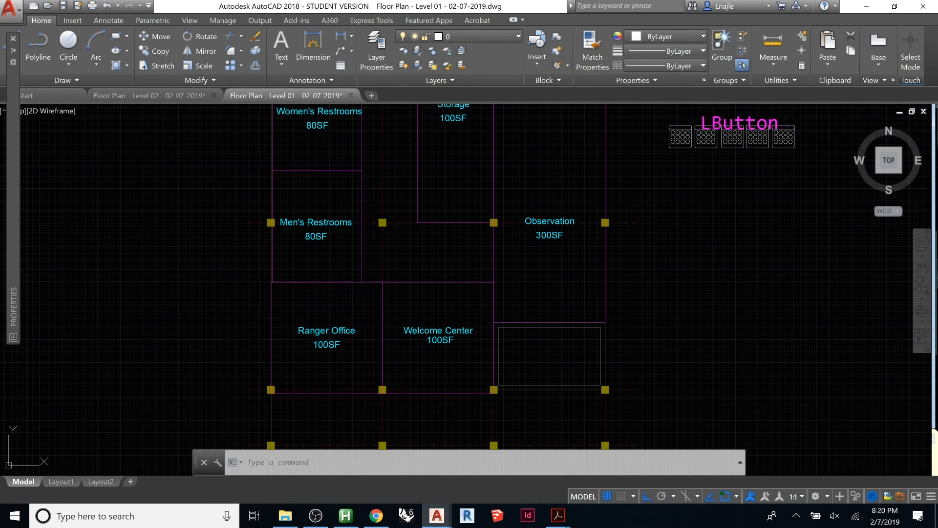
{"action": "left_click", "coordinate": [373, 283]}
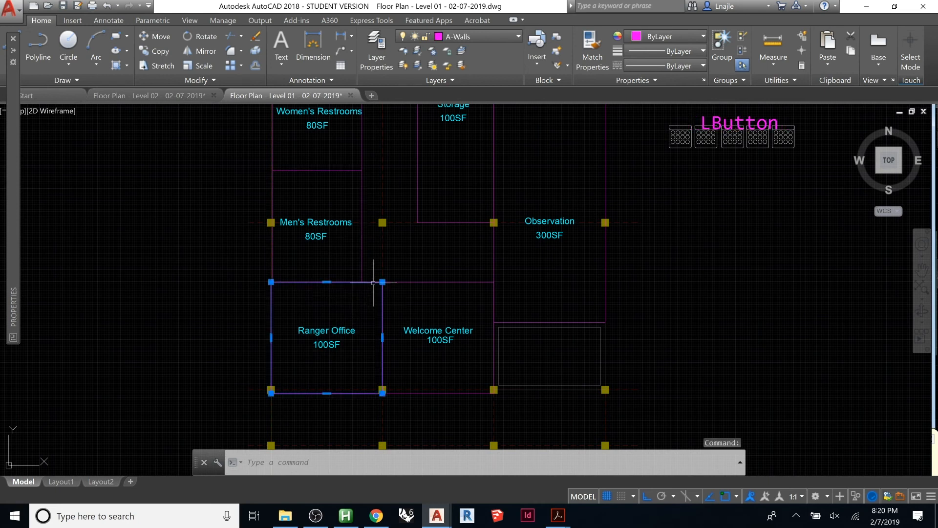
{"action": "mouse_move", "coordinate": [376, 282]}
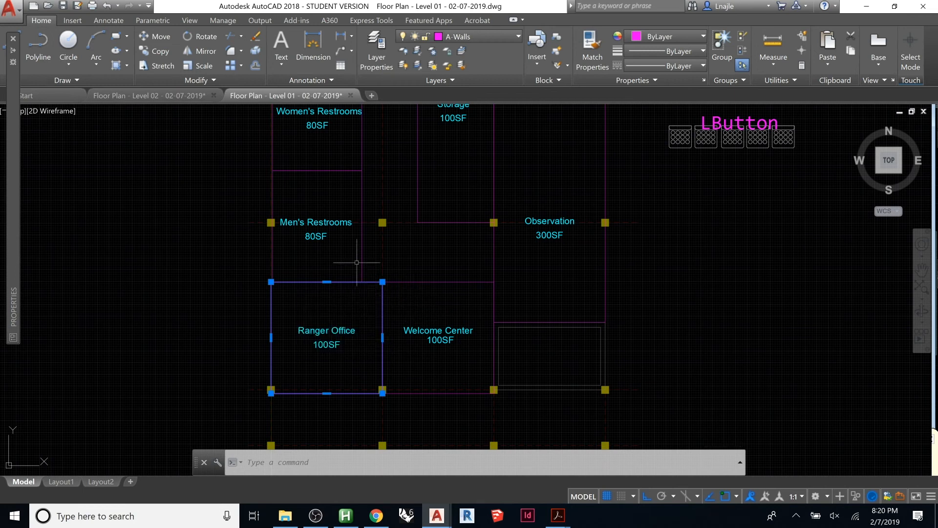
{"action": "middle_click_drag", "start_coordinate": [426, 238], "coordinate": [333, 313]}
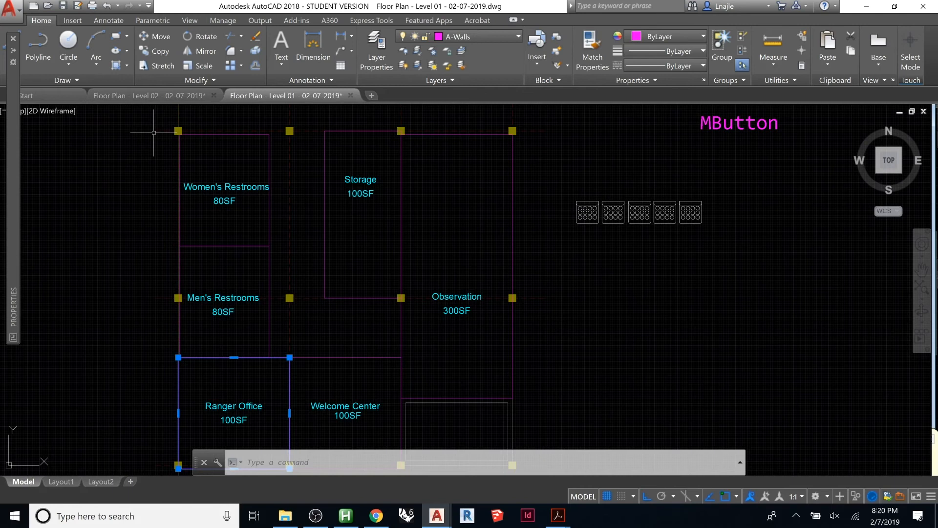
{"action": "left_click", "coordinate": [325, 160]}
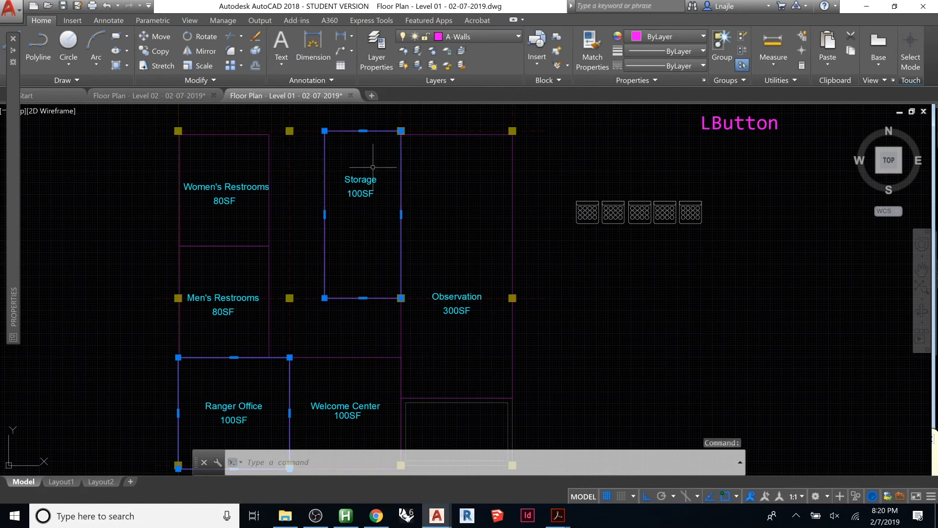
Offset the Storage room outline inward by 5 inches
{"action": "type", "text": "oo"}
{"action": "key", "text": "BackSpace"}
{"action": "key", "text": "BackSpace"}
{"action": "type", "text": "f"}
{"action": "key", "text": "Return"}
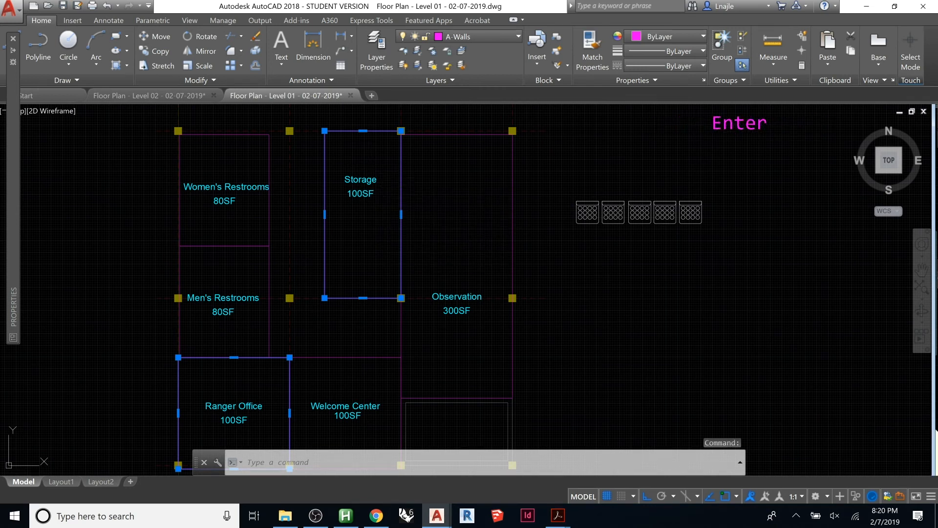
{"action": "key", "text": "Return"}
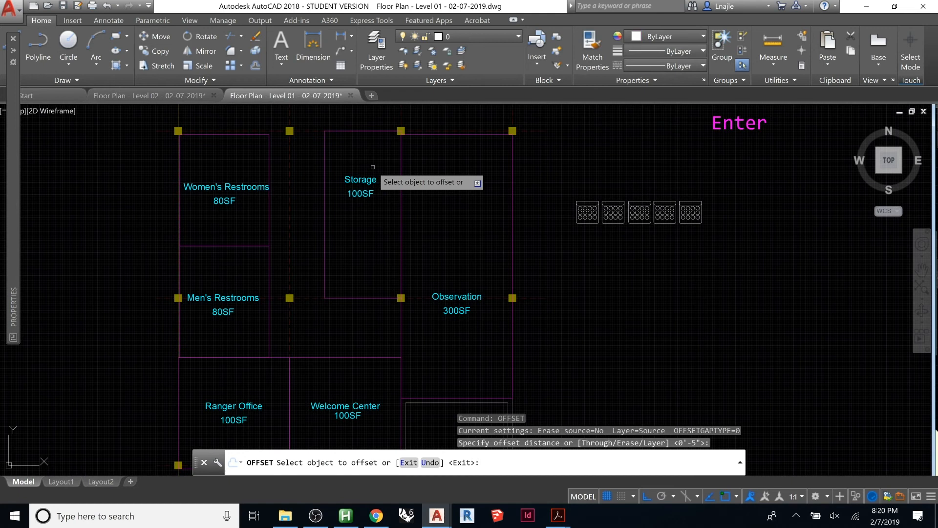
{"action": "left_click", "coordinate": [323, 154]}
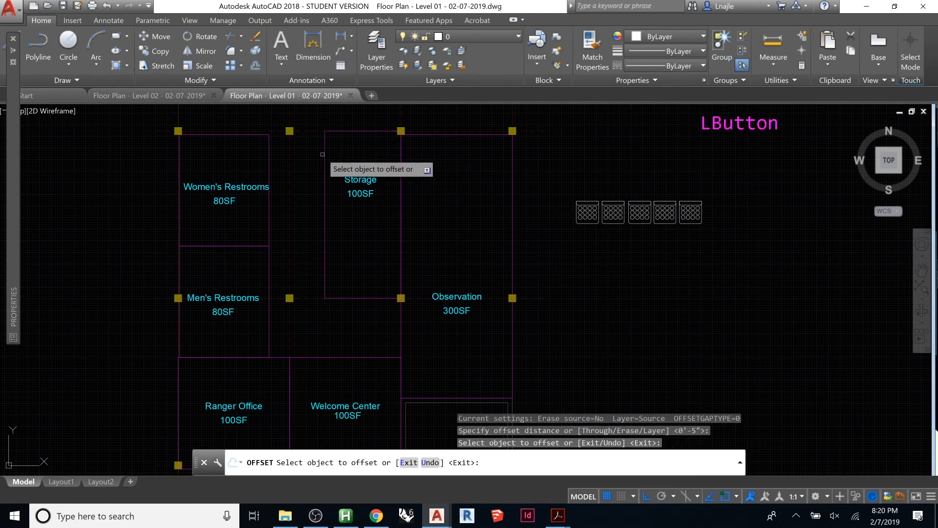
{"action": "left_click", "coordinate": [324, 145]}
{"action": "left_click", "coordinate": [332, 149]}
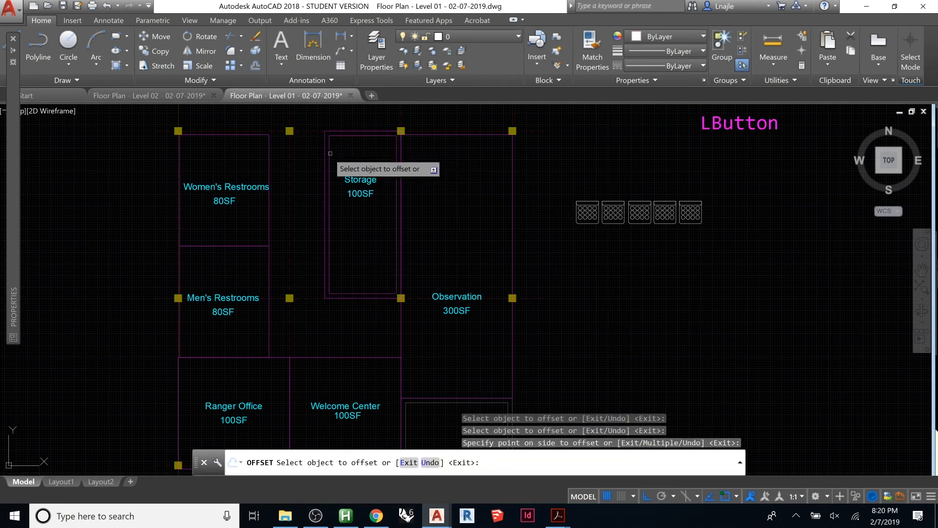
Offset the Women's Restrooms and Men's Restrooms outlines inward by 5 inches
{"action": "left_click", "coordinate": [270, 165]}
{"action": "left_click", "coordinate": [264, 164]}
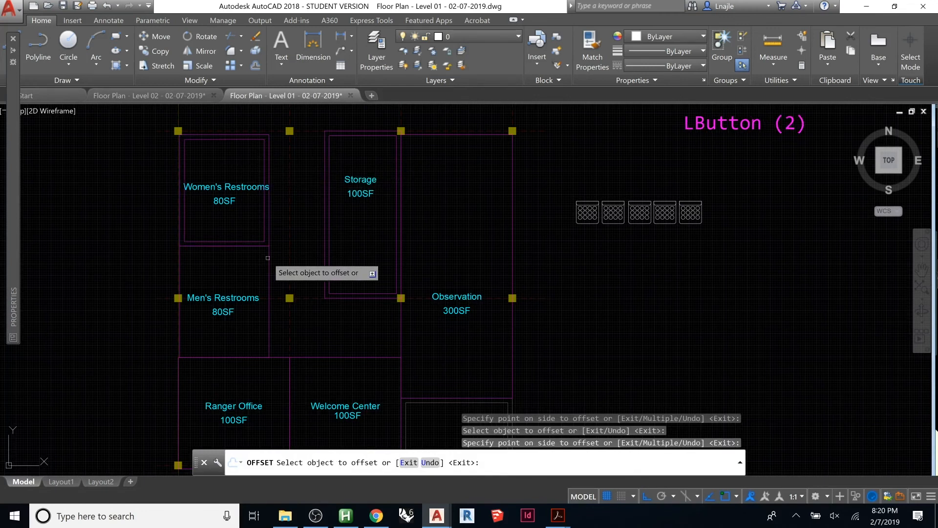
{"action": "left_click", "coordinate": [266, 247]}
{"action": "left_click", "coordinate": [247, 248]}
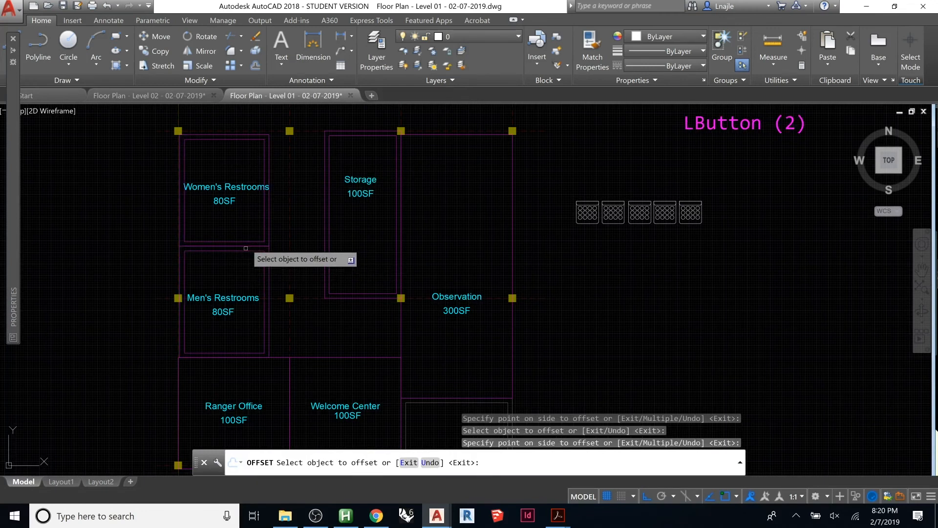
Offset the Ranger Office and Welcome Center outlines inward by 5 inches
{"action": "left_click", "coordinate": [272, 357]}
{"action": "left_click", "coordinate": [272, 372]}
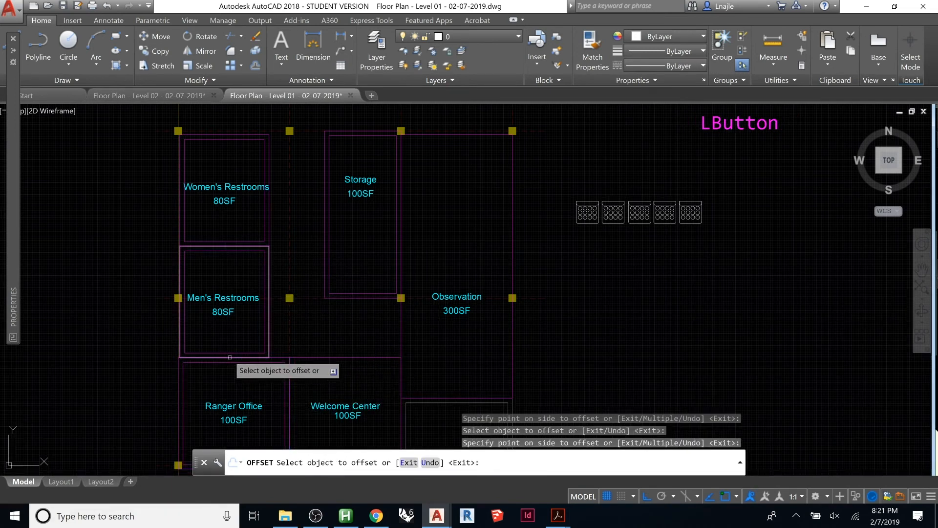
{"action": "left_click", "coordinate": [319, 357]}
{"action": "left_click", "coordinate": [310, 367]}
Offset the Observation room outline inward by 5 inches and end the Offset command
{"action": "scroll", "coordinate": [318, 249], "scroll_direction": "down", "scroll_amount": 2}
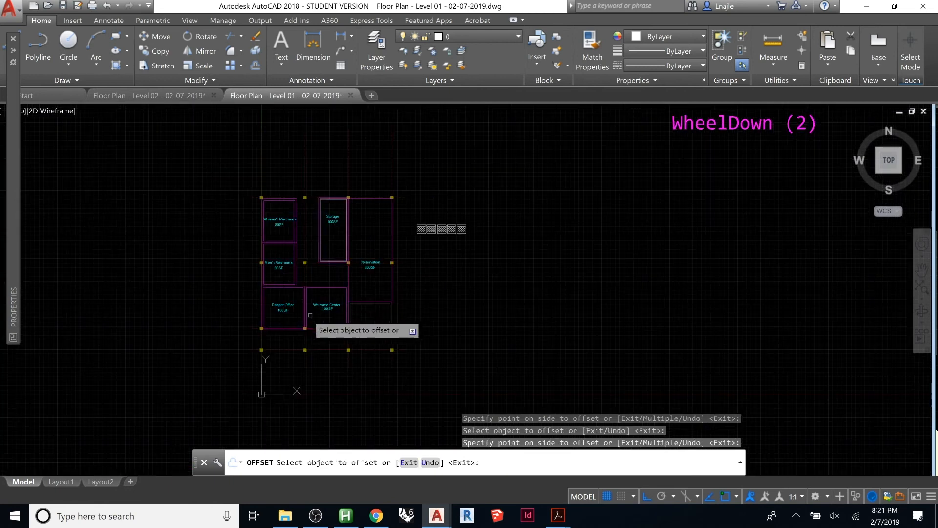
{"action": "scroll", "coordinate": [317, 313], "scroll_direction": "up", "scroll_amount": 2}
{"action": "scroll", "coordinate": [391, 315], "scroll_direction": "up", "scroll_amount": 1}
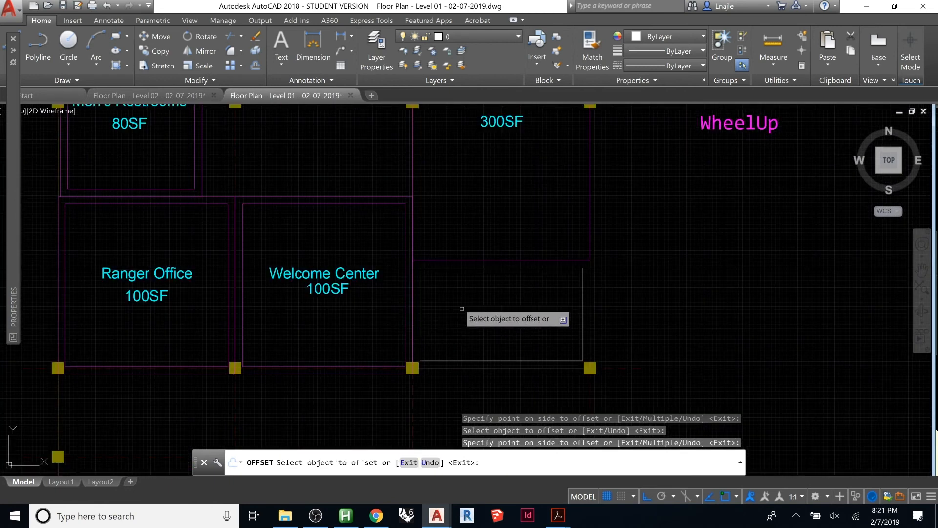
{"action": "left_click", "coordinate": [428, 259]}
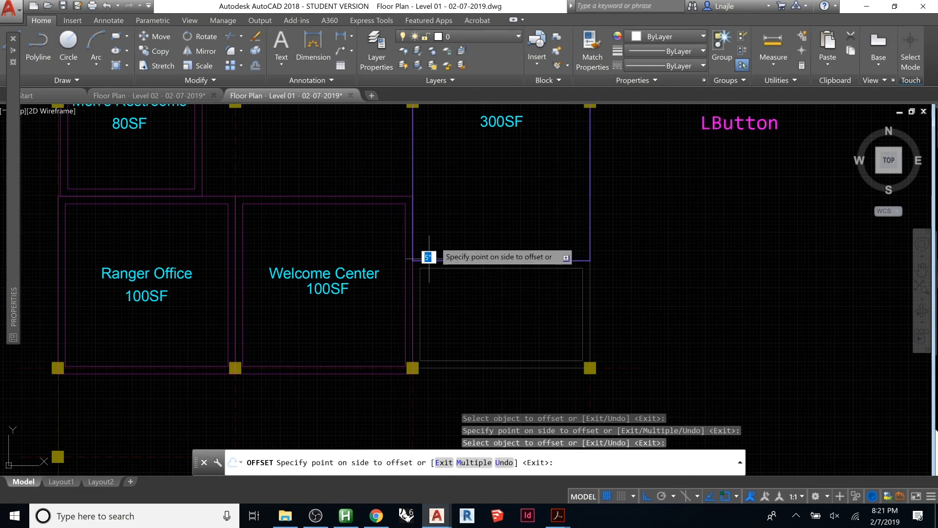
{"action": "left_click", "coordinate": [467, 225]}
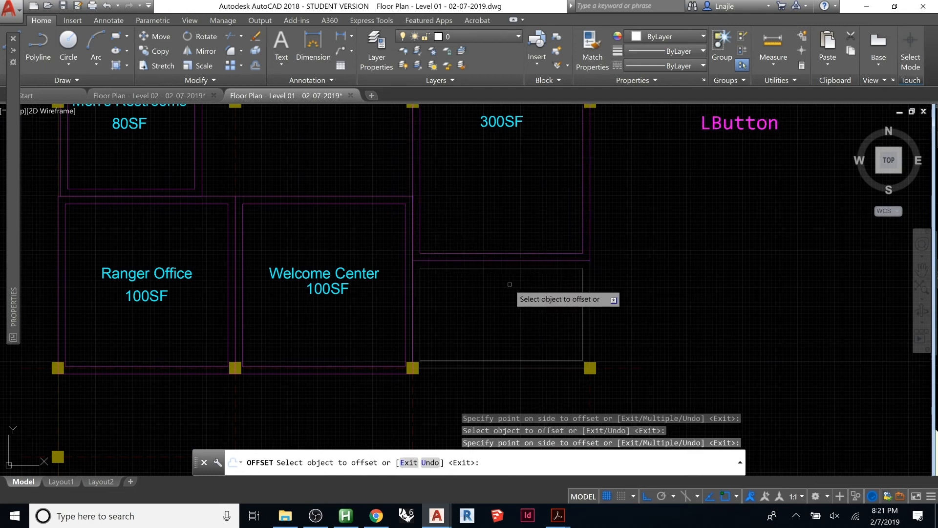
{"action": "key", "text": "Escape"}
{"action": "key", "text": "Escape"}
{"action": "key", "text": "Escape"}
Stretch the Welcome Center inner outline's edge facing the Ranger Office out to the Welcome Center's outer outline
{"action": "scroll", "coordinate": [366, 271], "scroll_direction": "down", "scroll_amount": 1}
{"action": "middle_click_drag", "start_coordinate": [366, 272], "coordinate": [463, 379]}
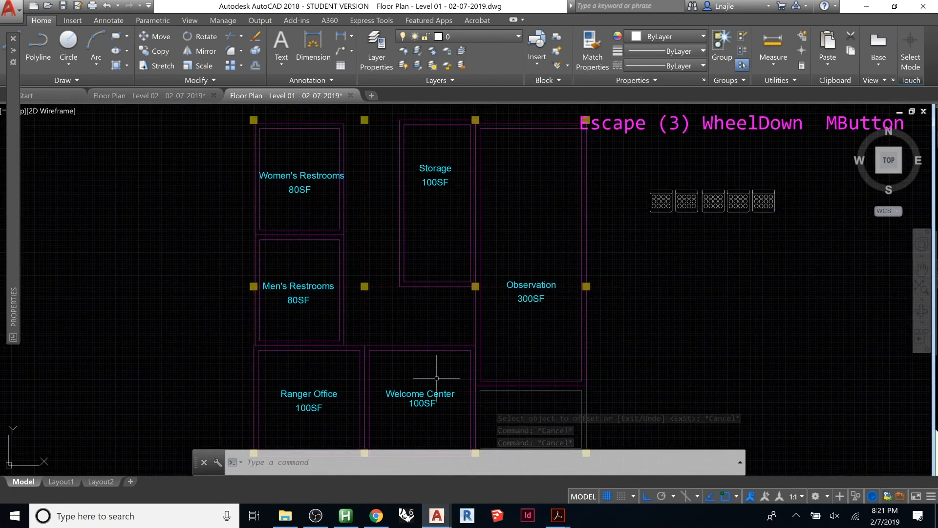
{"action": "middle_click_drag", "start_coordinate": [436, 378], "coordinate": [462, 288]}
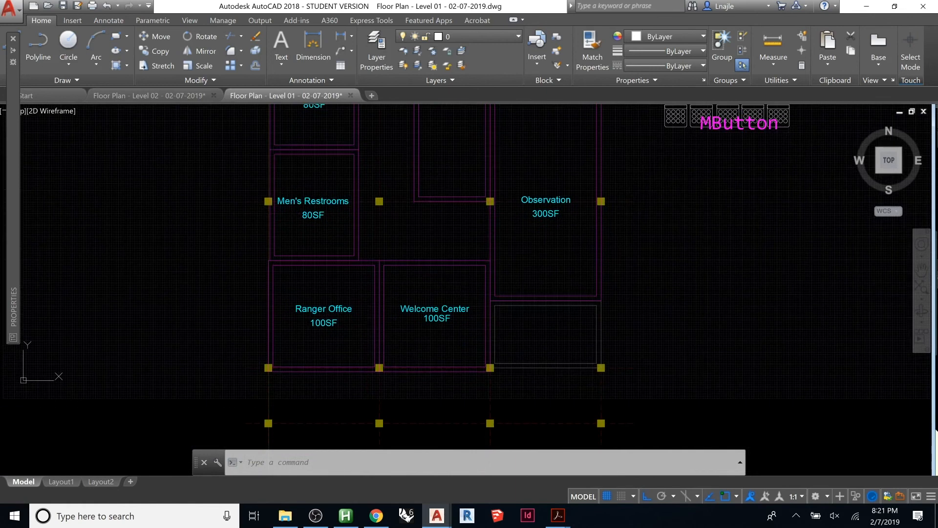
{"action": "left_click", "coordinate": [384, 274]}
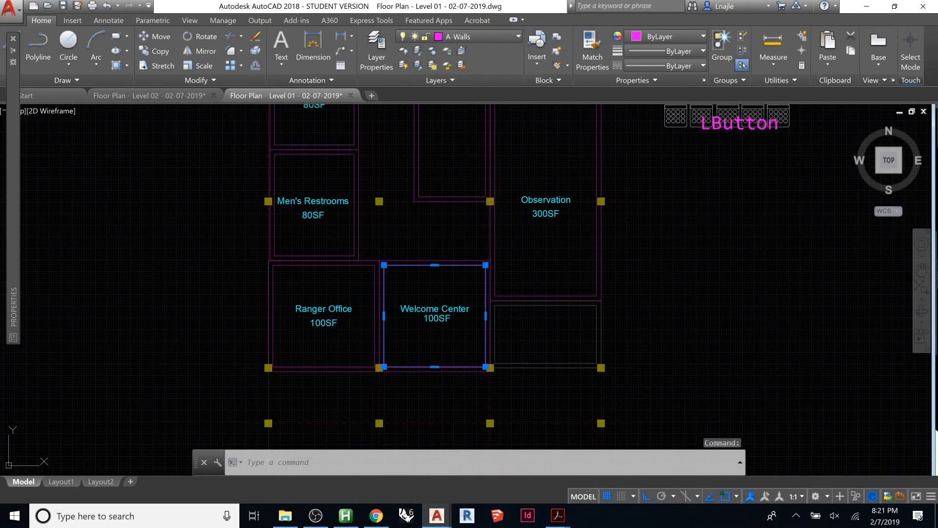
{"action": "left_click", "coordinate": [384, 317]}
{"action": "left_click", "coordinate": [379, 316]}
{"action": "key", "text": "Escape"}
{"action": "key", "text": "Escape"}
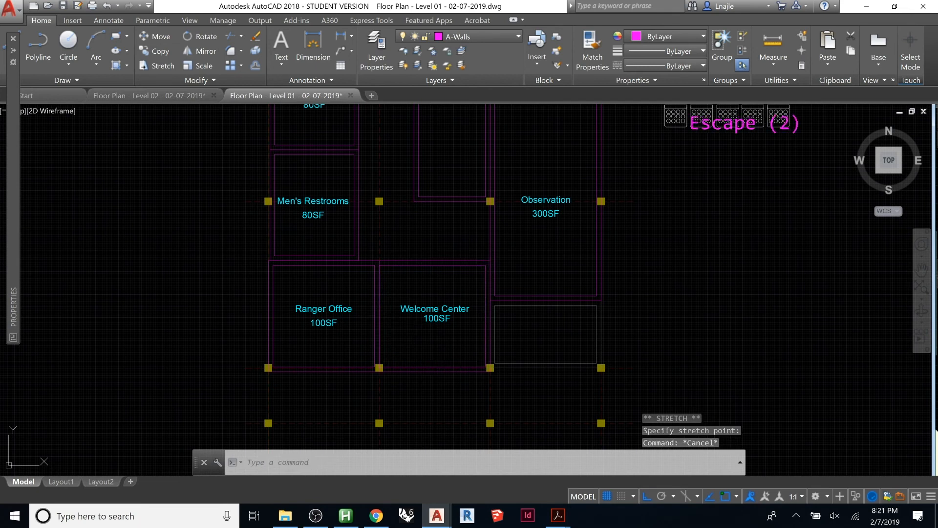
Stretch the Welcome Center inner outline's opposite edge 5 inches outward to the line shared with the double rectangle
{"action": "left_click", "coordinate": [485, 302]}
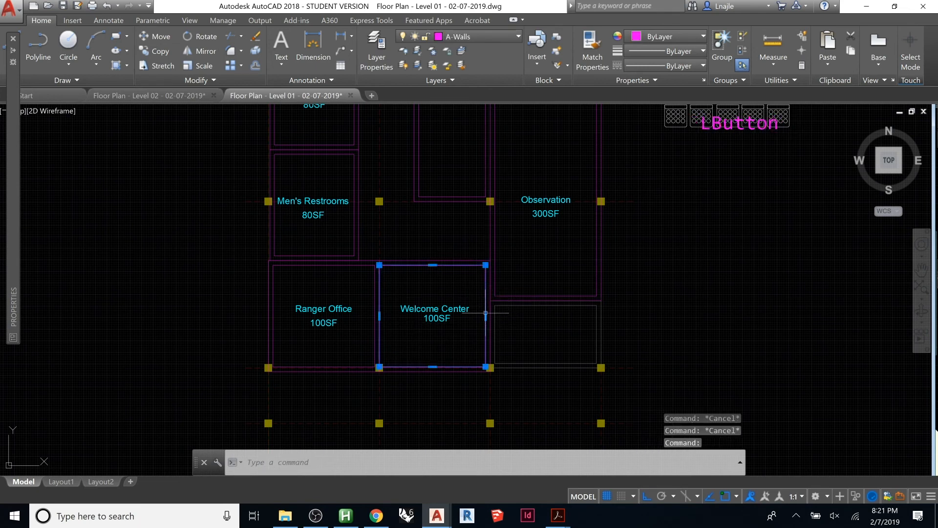
{"action": "left_click", "coordinate": [485, 316]}
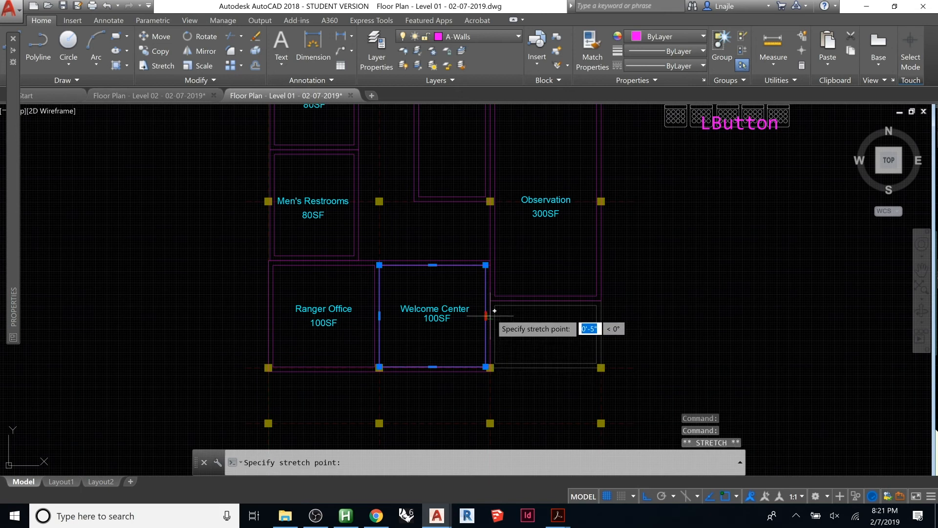
{"action": "key", "text": "Escape"}
{"action": "key", "text": "Escape"}
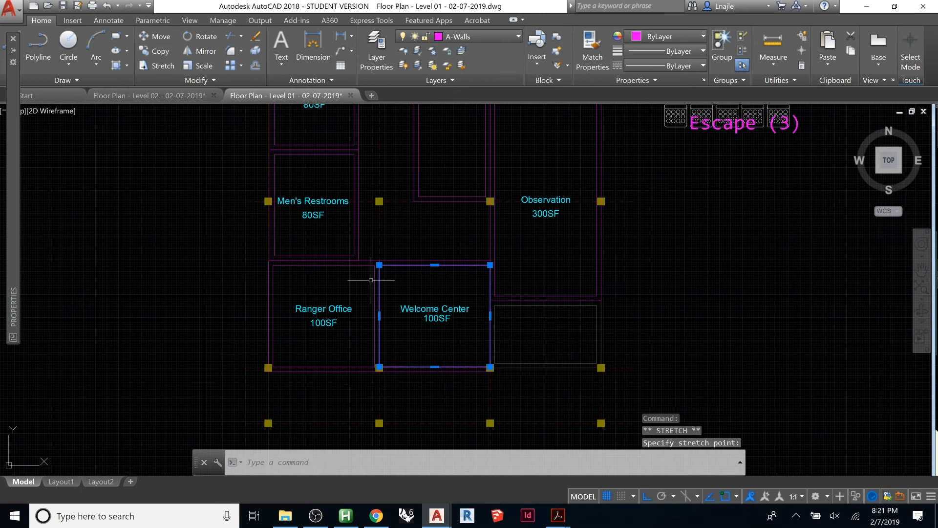
{"action": "key", "text": "Escape"}
Stretch the lower edge of the Men's Restrooms inner outline down to the line shared with the Ranger Office
{"action": "left_click", "coordinate": [318, 255]}
{"action": "left_click", "coordinate": [314, 260]}
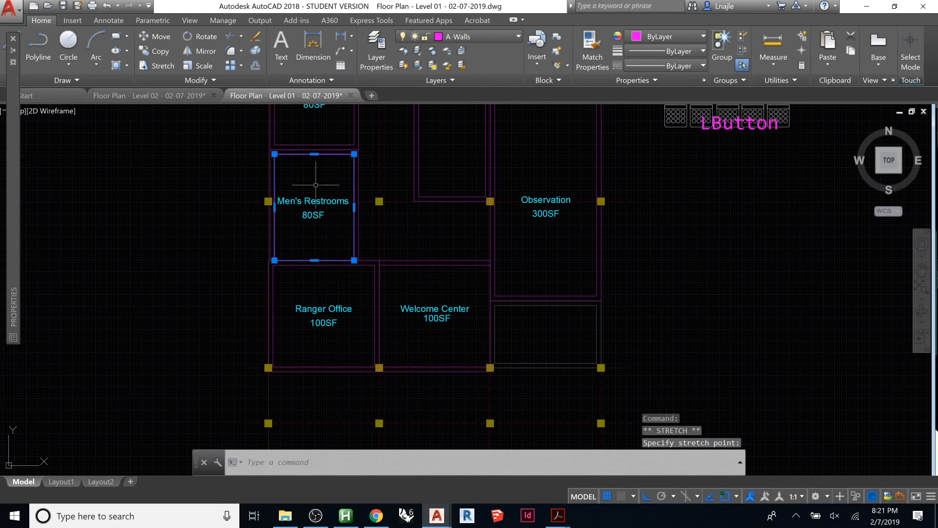
Stretch the upper edge of the Men's Restrooms inner outline 5 inches up to the line shared with the Women's Restrooms
{"action": "left_click", "coordinate": [316, 149]}
{"action": "mouse_move", "coordinate": [316, 150]}
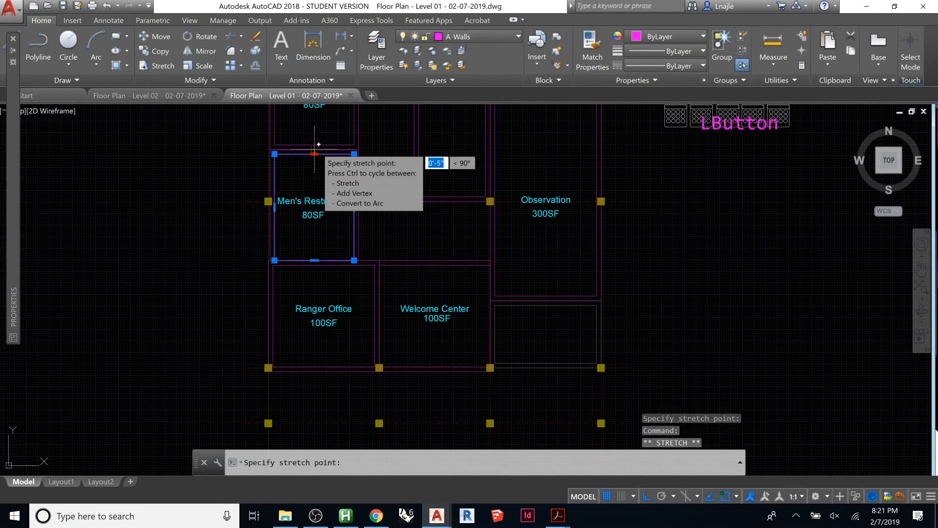
{"action": "key", "text": "Escape"}
Stretch the Storage inner outline's edge facing Observation 5 inches outward to the line shared with the Observation room
{"action": "middle_click_drag", "start_coordinate": [376, 181], "coordinate": [320, 305]}
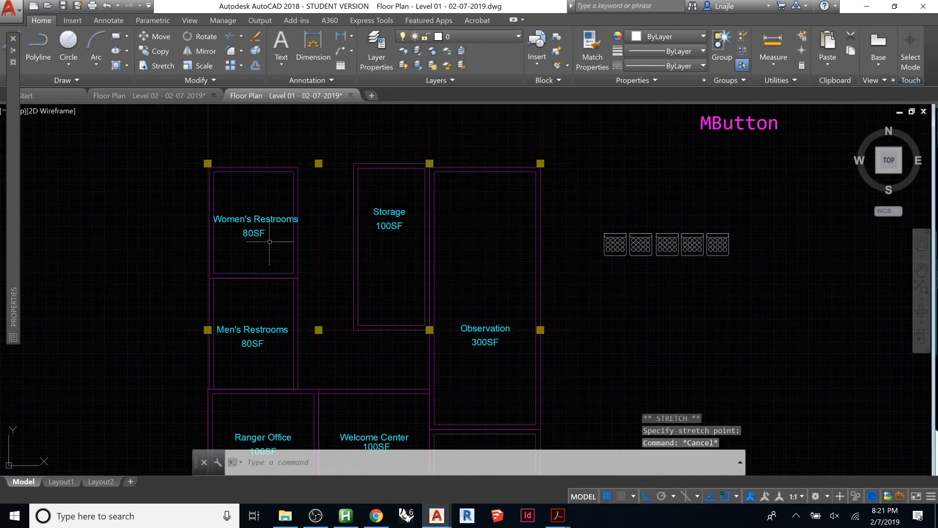
{"action": "left_click", "coordinate": [426, 260]}
{"action": "left_click", "coordinate": [426, 249]}
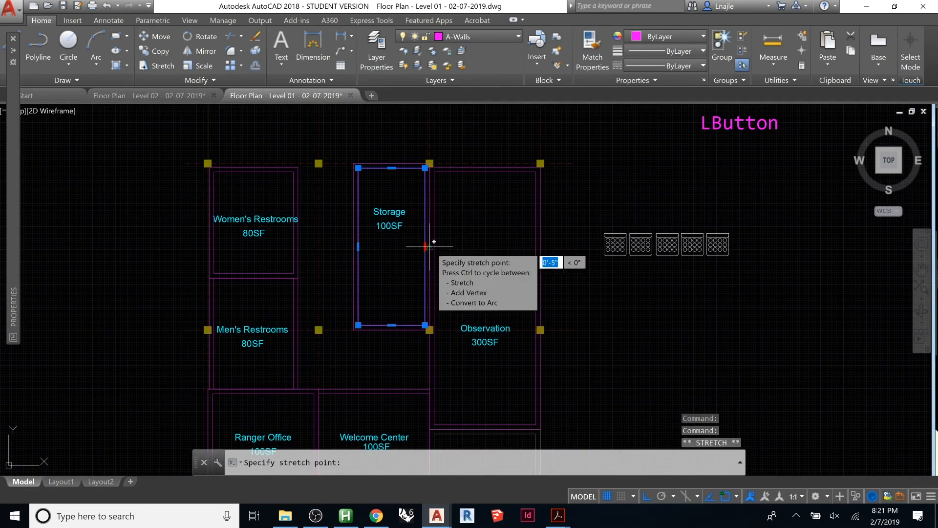
{"action": "left_click", "coordinate": [430, 246]}
{"action": "key", "text": "Escape"}
{"action": "key", "text": "Escape"}
Draw a short horizontal polyline across the Men's Restrooms wall facing the open central area, below the room label
{"action": "middle_click_drag", "start_coordinate": [481, 243], "coordinate": [549, 189]}
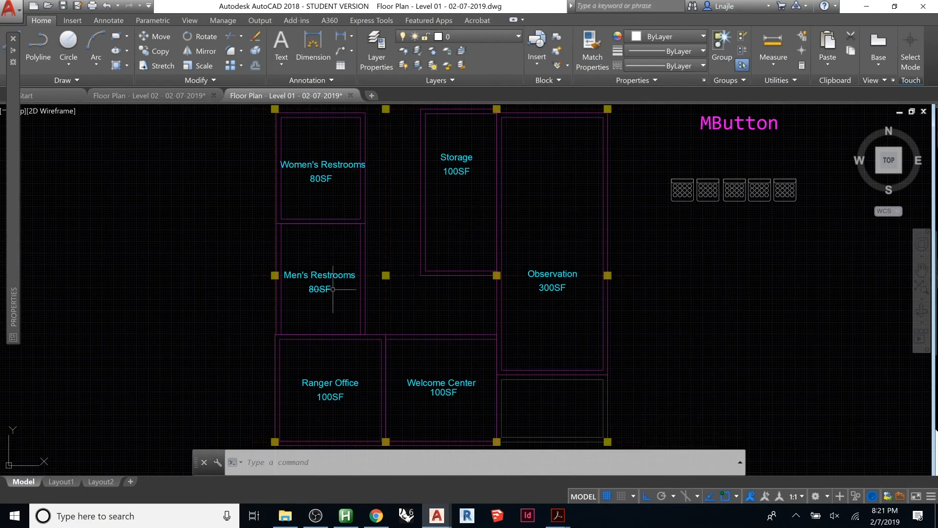
{"action": "scroll", "coordinate": [349, 307], "scroll_direction": "up", "scroll_amount": 2}
{"action": "scroll", "coordinate": [358, 293], "scroll_direction": "up", "scroll_amount": 2}
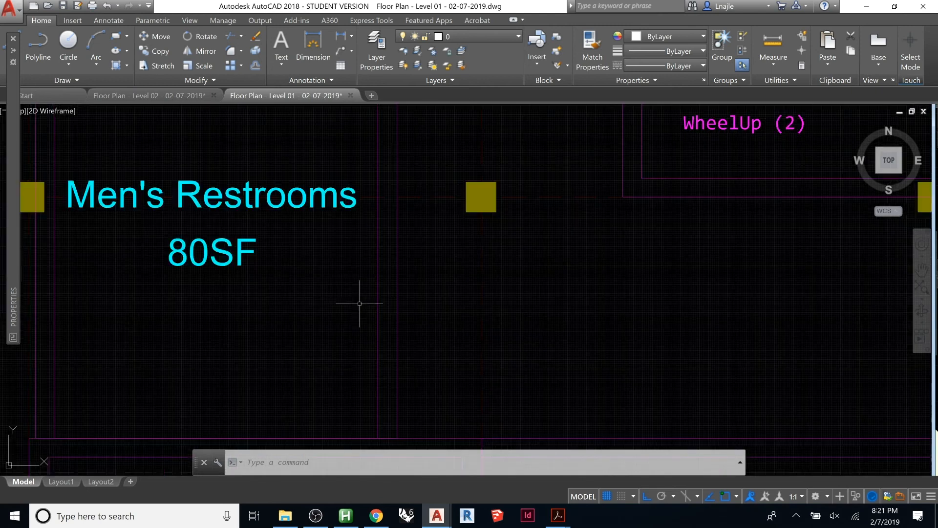
{"action": "type", "text": "pl"}
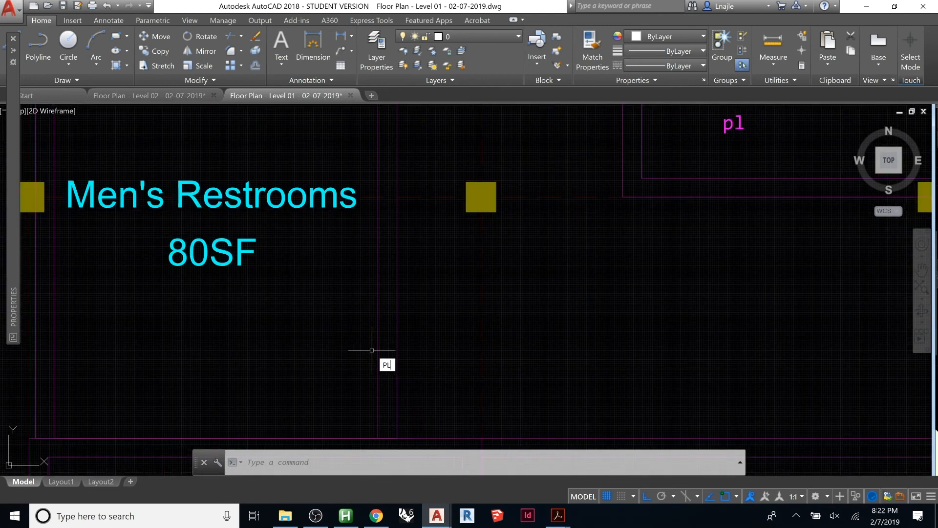
{"action": "key", "text": "Return"}
{"action": "left_click", "coordinate": [356, 330]}
{"action": "key", "text": "Escape"}
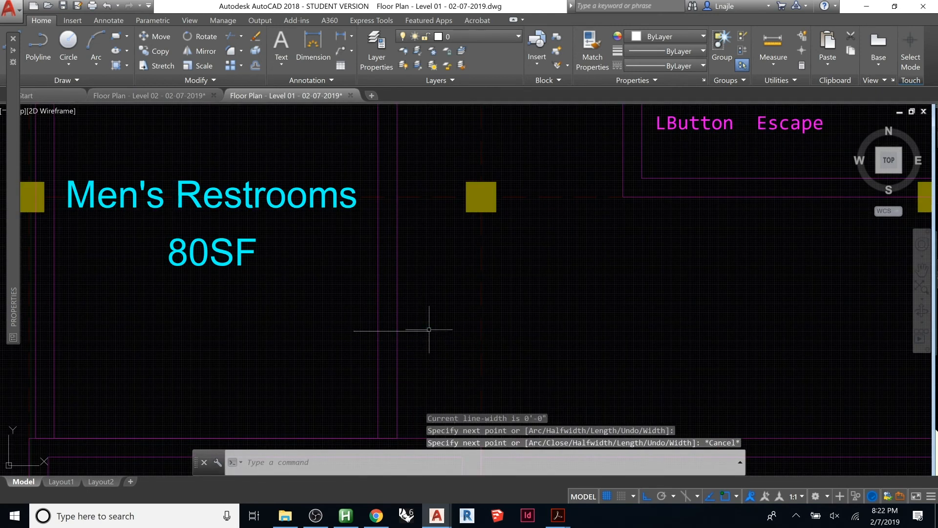
{"action": "key", "text": "Escape"}
{"action": "key", "text": "Escape"}
Offset the short line across the Men's Restrooms wall upward by 36 inches
{"action": "type", "text": "offset"}
{"action": "key", "text": "Return"}
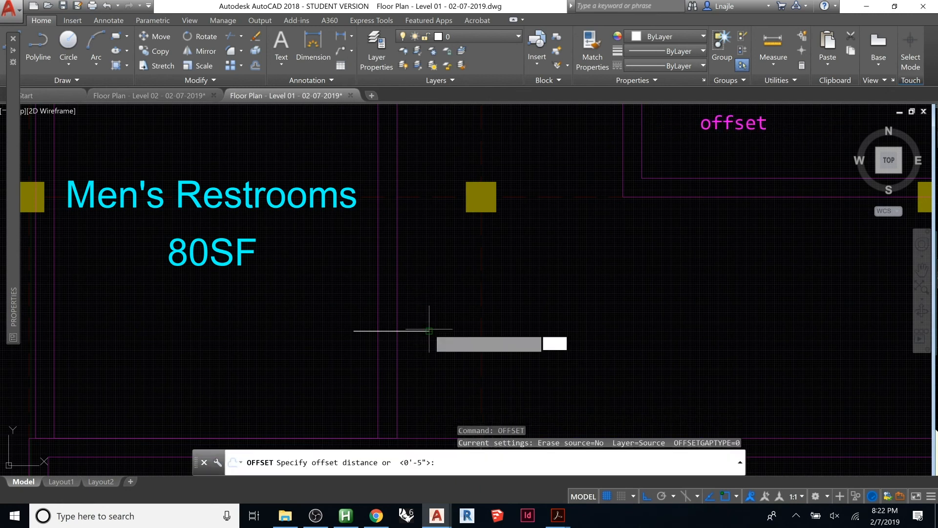
{"action": "type", "text": "36"}
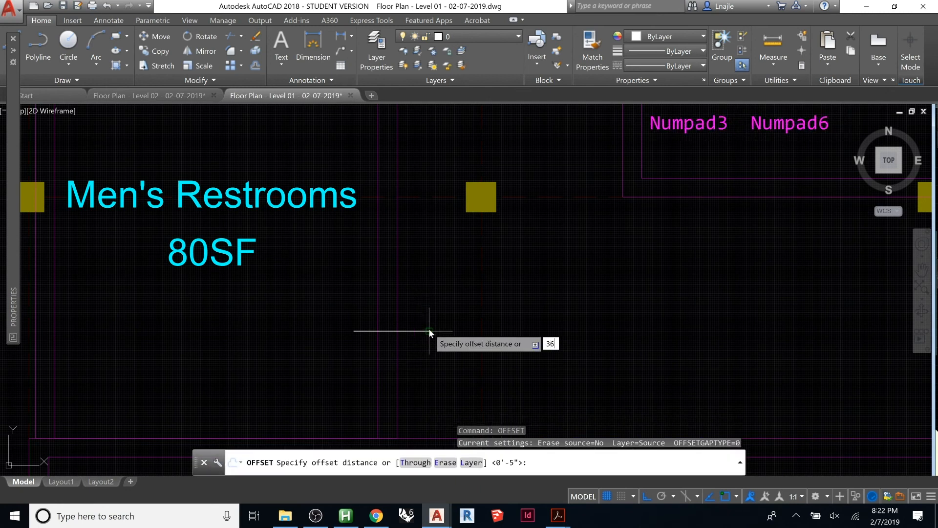
{"action": "key", "text": "Return"}
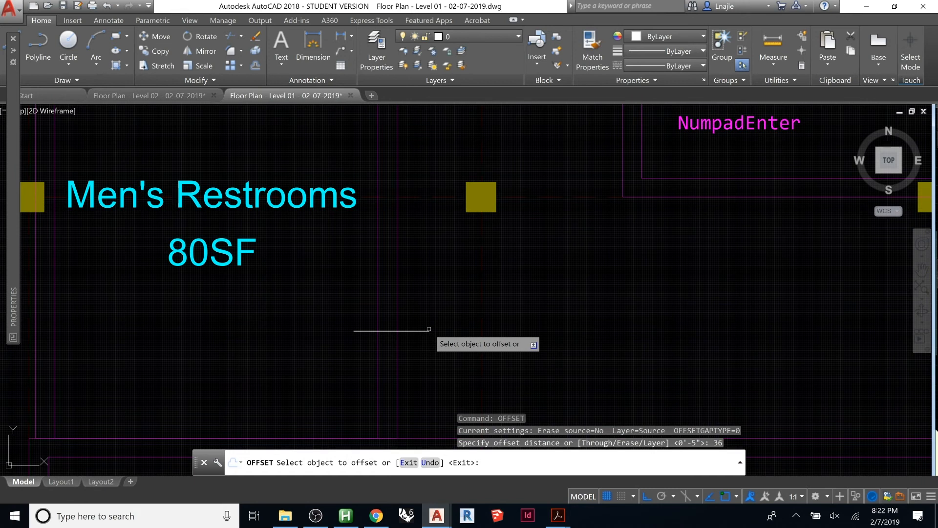
{"action": "left_click", "coordinate": [428, 329]}
{"action": "left_click", "coordinate": [407, 280]}
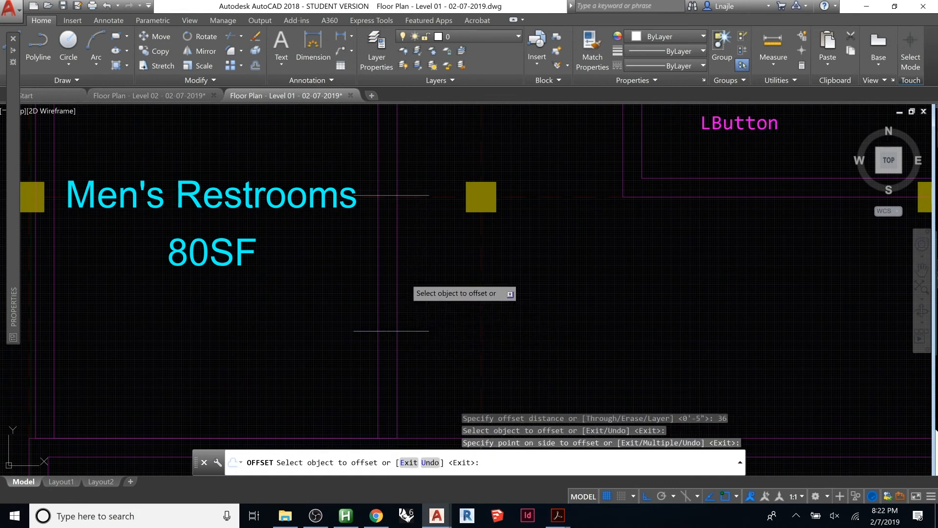
{"action": "key", "text": "Escape"}
Move both door-opening lines straight down along the Men's Restrooms wall, closer to the Ranger Office wall
{"action": "left_click", "coordinate": [416, 195]}
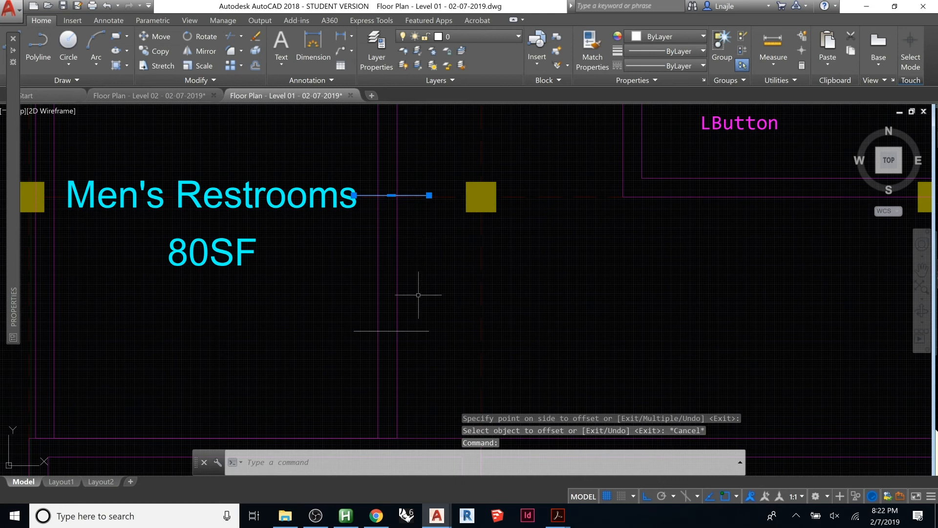
{"action": "left_click", "coordinate": [413, 331], "text": "shift"}
{"action": "left_click", "coordinate": [434, 323]}
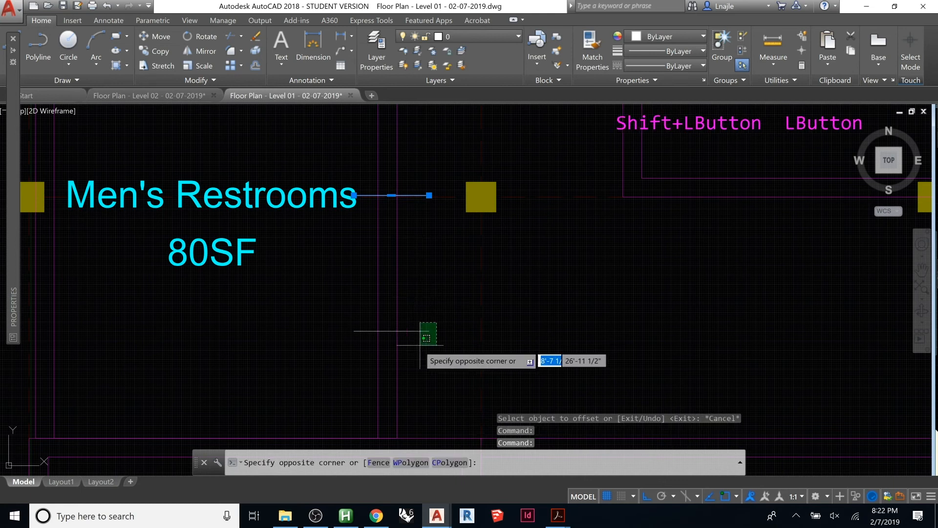
{"action": "left_click", "coordinate": [419, 345]}
{"action": "type", "text": "m"}
{"action": "key", "text": "space"}
{"action": "left_click", "coordinate": [577, 277]}
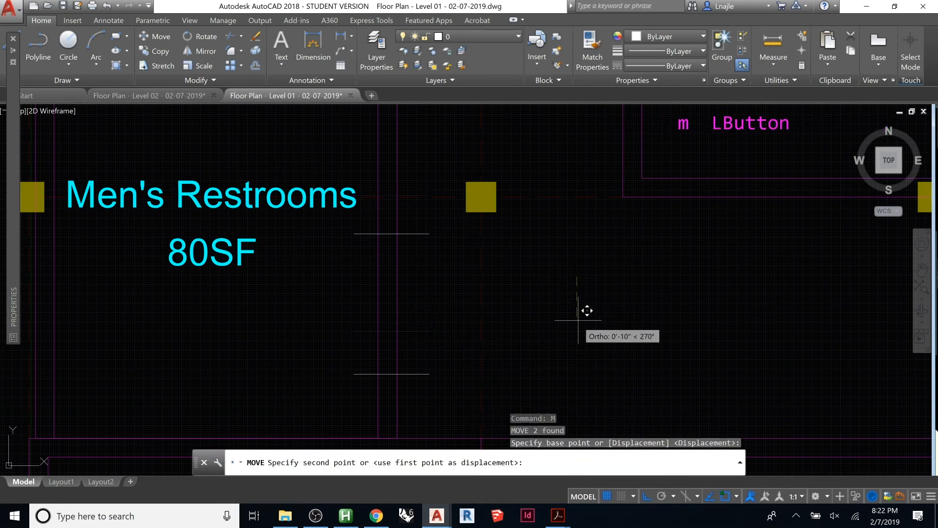
{"action": "left_click", "coordinate": [581, 337]}
{"action": "key", "text": "Escape"}
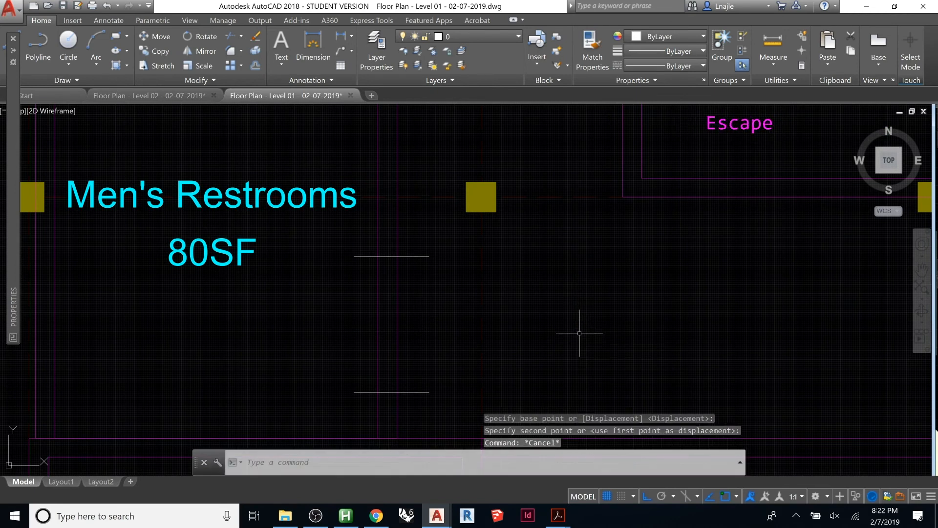
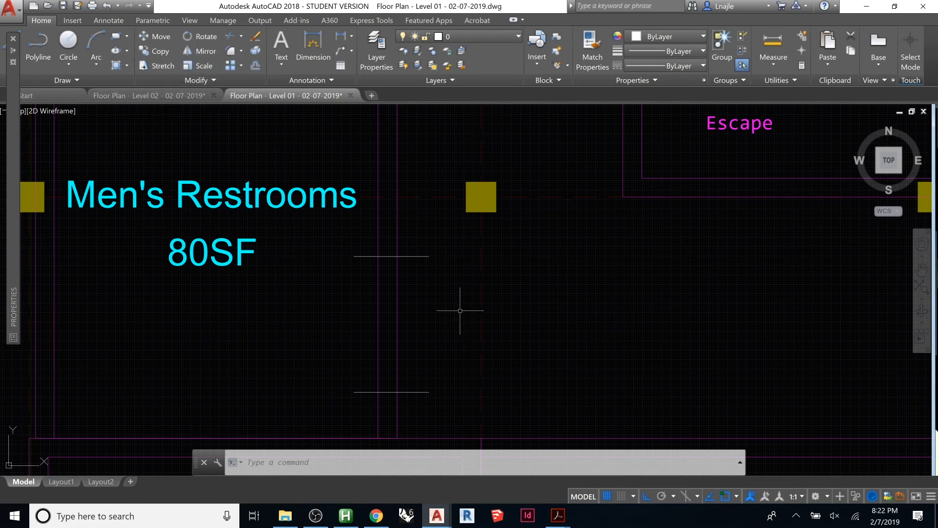
Trim both Men's Restrooms wall lines between the two short lines to cut the door opening
{"action": "type", "text": "tr"}
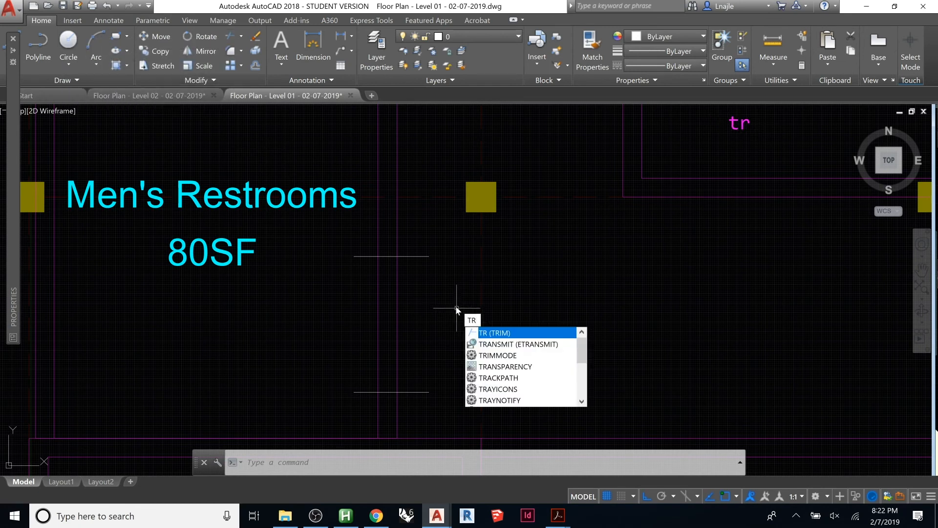
{"action": "key", "text": "Return"}
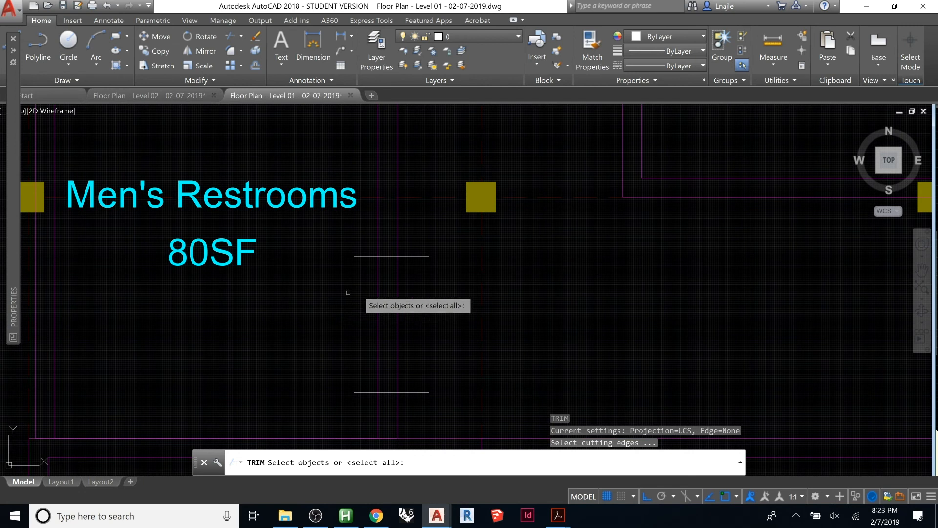
{"action": "left_click", "coordinate": [426, 255]}
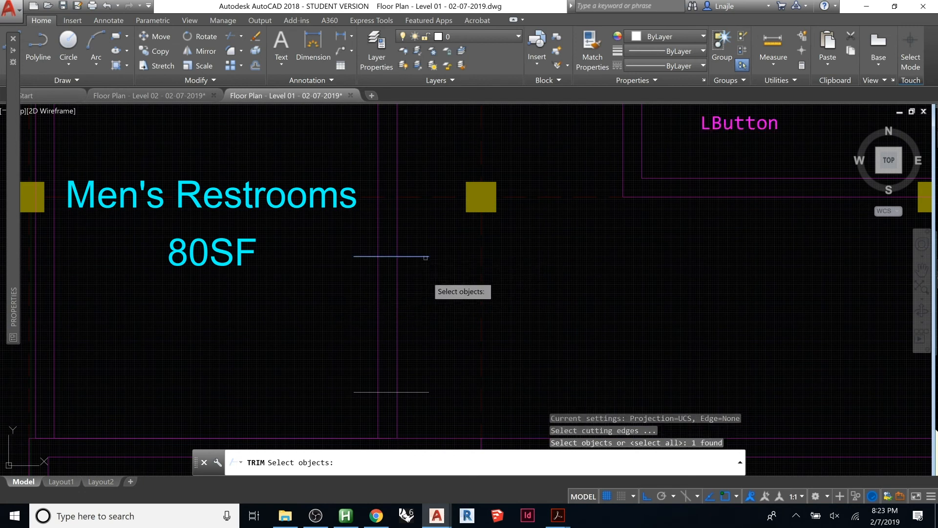
{"action": "left_click", "coordinate": [418, 394]}
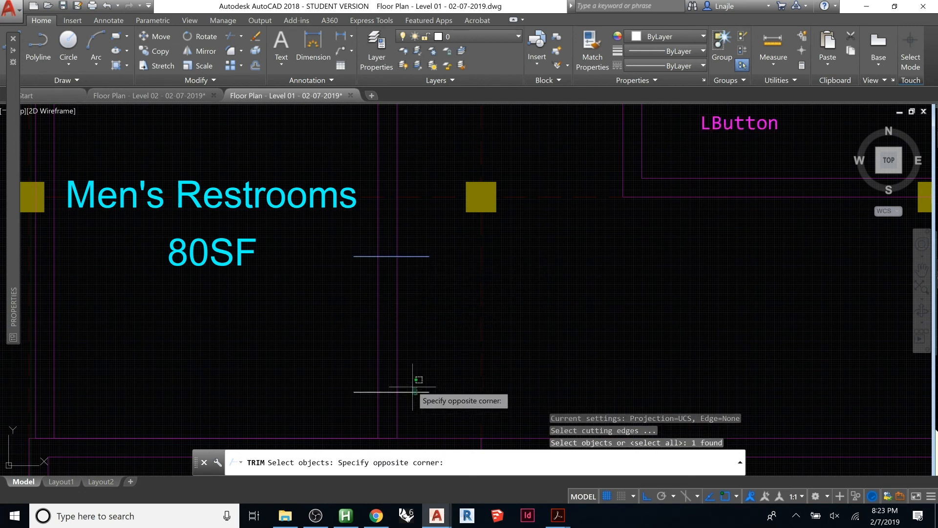
{"action": "left_click", "coordinate": [391, 377]}
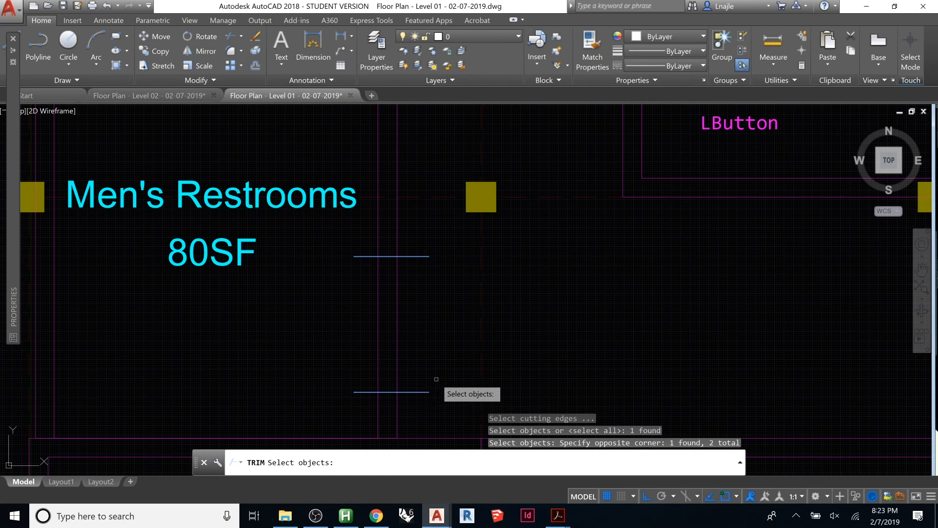
{"action": "key", "text": "Return"}
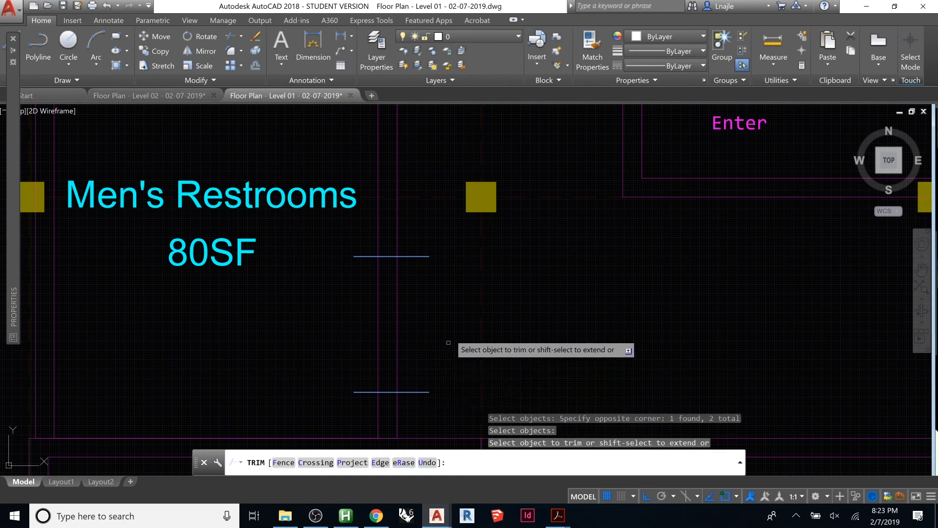
{"action": "left_click", "coordinate": [453, 291]}
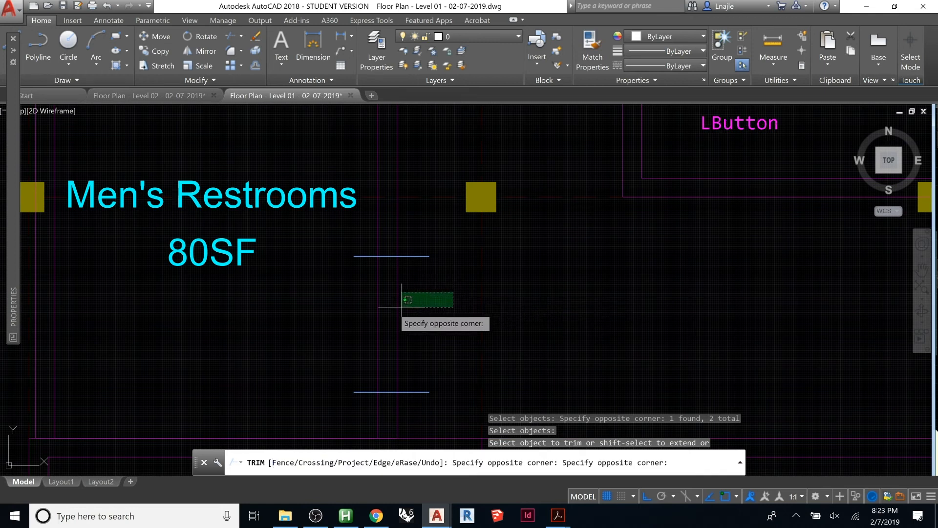
{"action": "left_click", "coordinate": [348, 316]}
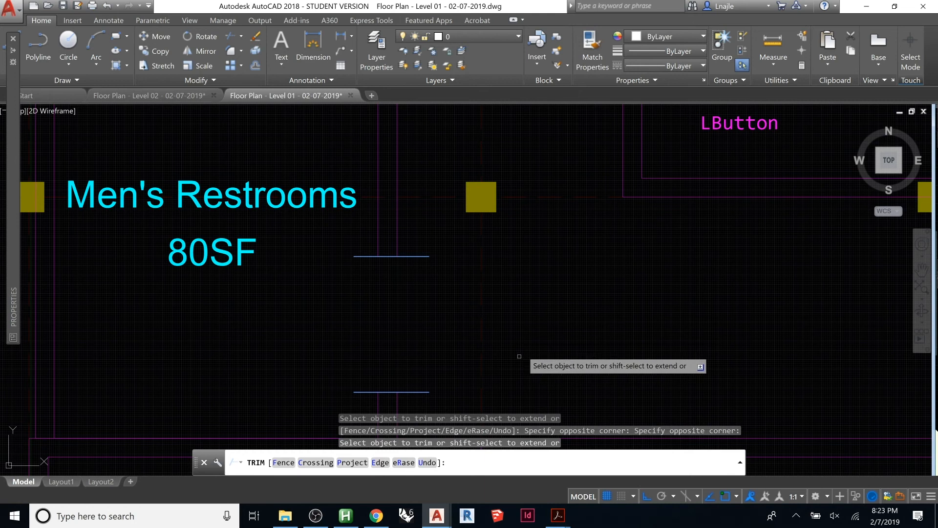
{"action": "key", "text": "Return"}
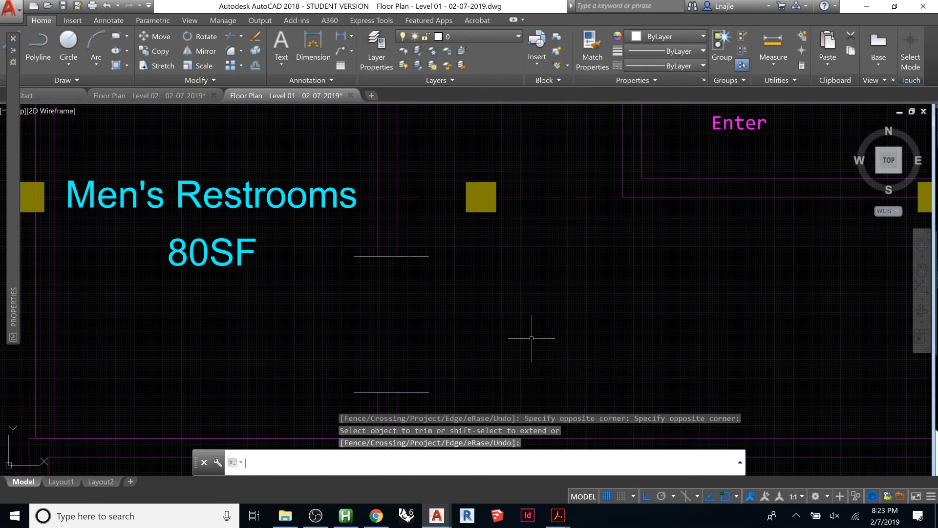
{"action": "key", "text": "Escape"}
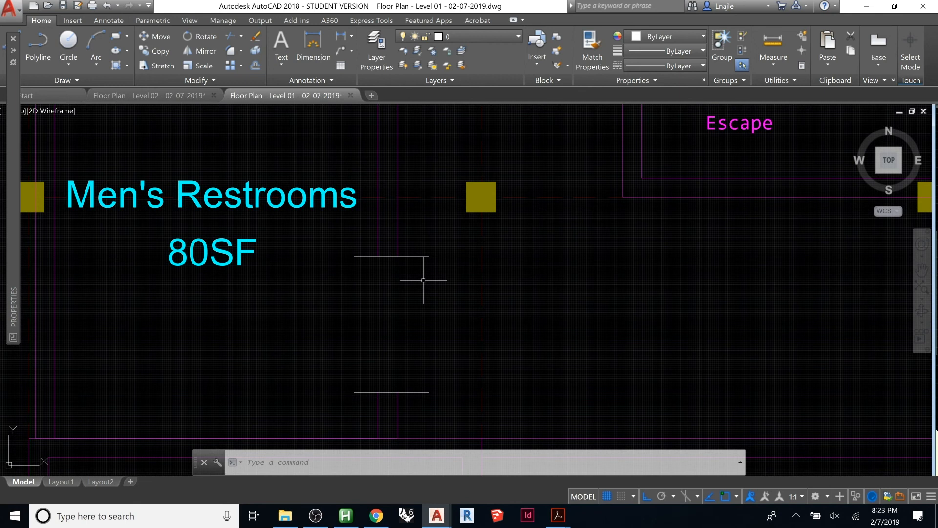
Trim the overhanging ends of both opening lines on each side of the Men's Restrooms wall, leaving only the jambs
{"action": "type", "text": "t"}
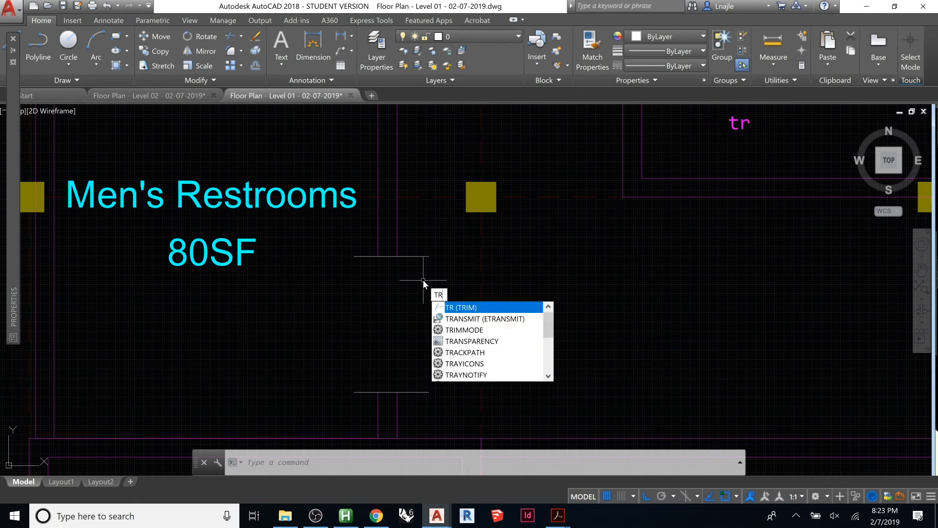
{"action": "key", "text": "Return"}
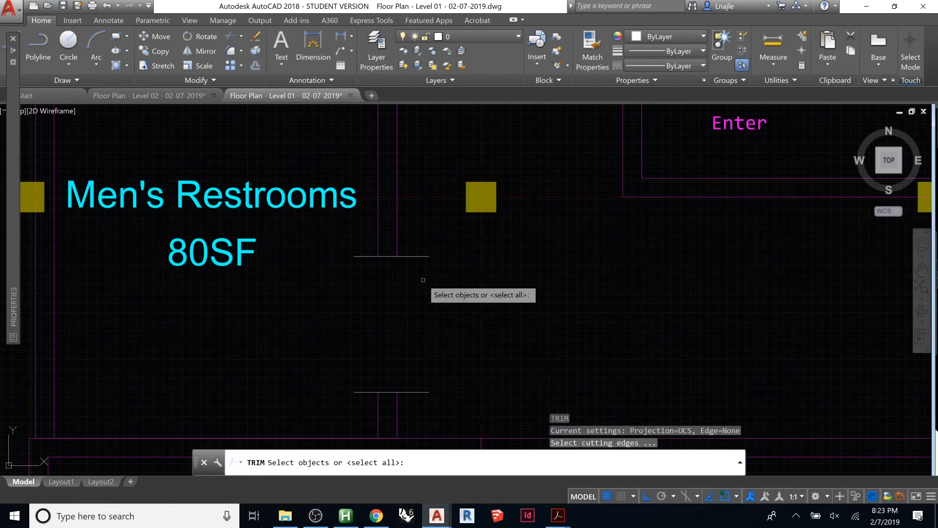
{"action": "key", "text": "Return"}
{"action": "left_click", "coordinate": [426, 255]}
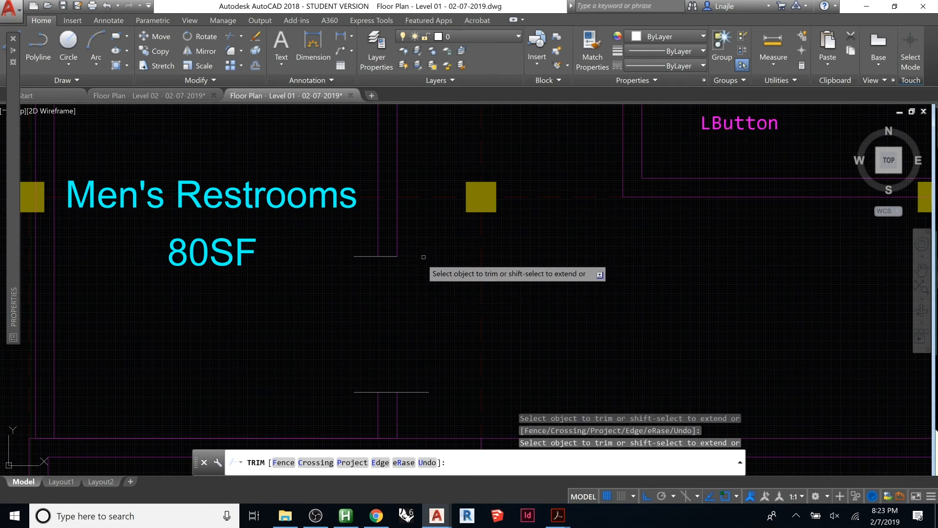
{"action": "left_click", "coordinate": [356, 257]}
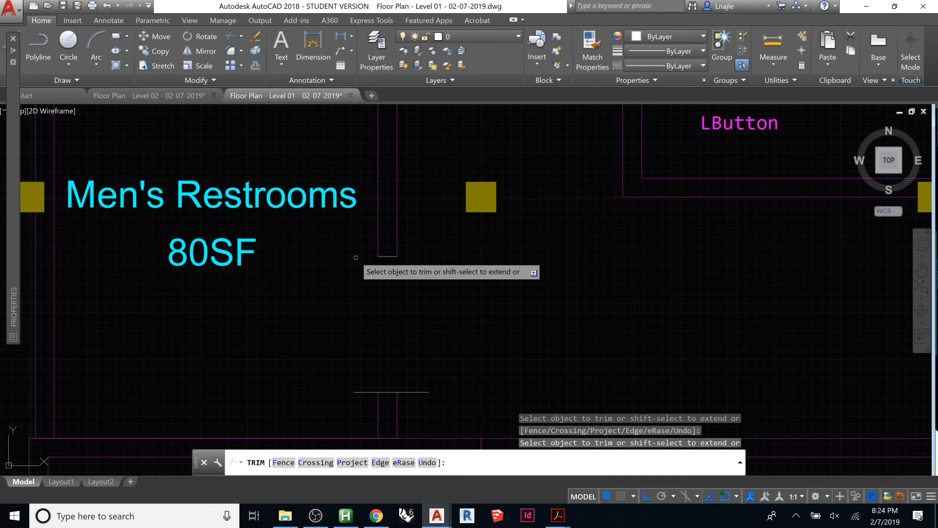
{"action": "left_click", "coordinate": [360, 376]}
{"action": "left_click", "coordinate": [341, 397]}
{"action": "left_click", "coordinate": [426, 374]}
{"action": "left_click", "coordinate": [411, 400]}
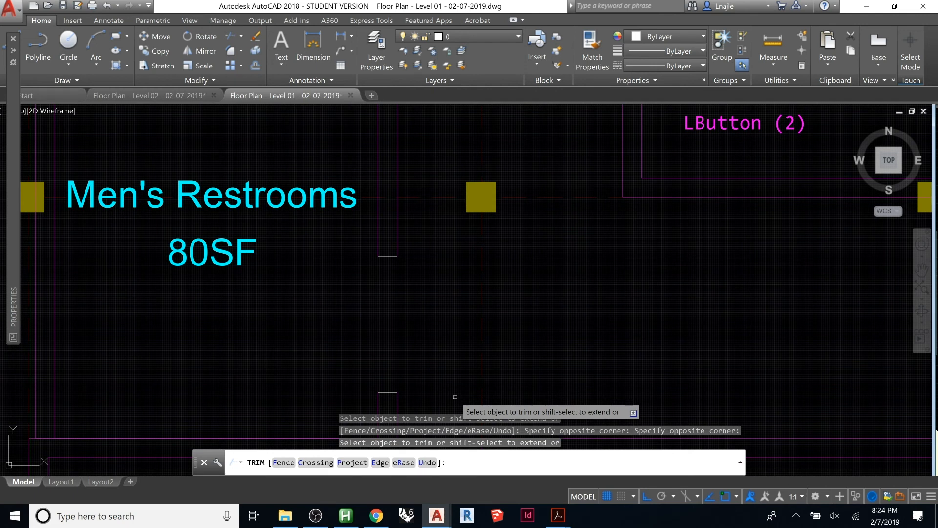
{"action": "key", "text": "Escape"}
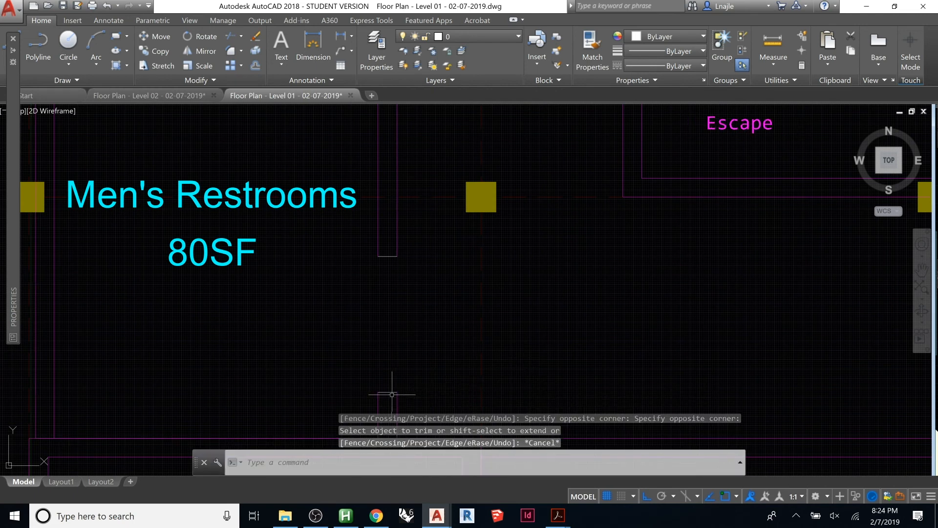
Draw a rectangle in the door opening from the upper jamb's midpoint to the lower jamb's outer corner
{"action": "type", "text": "rec"}
{"action": "key", "text": "Return"}
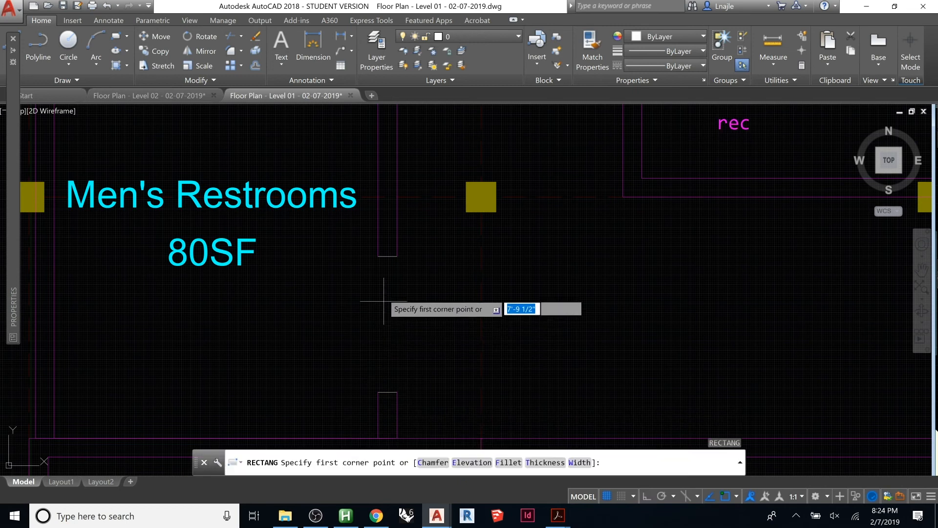
{"action": "left_click", "coordinate": [387, 256]}
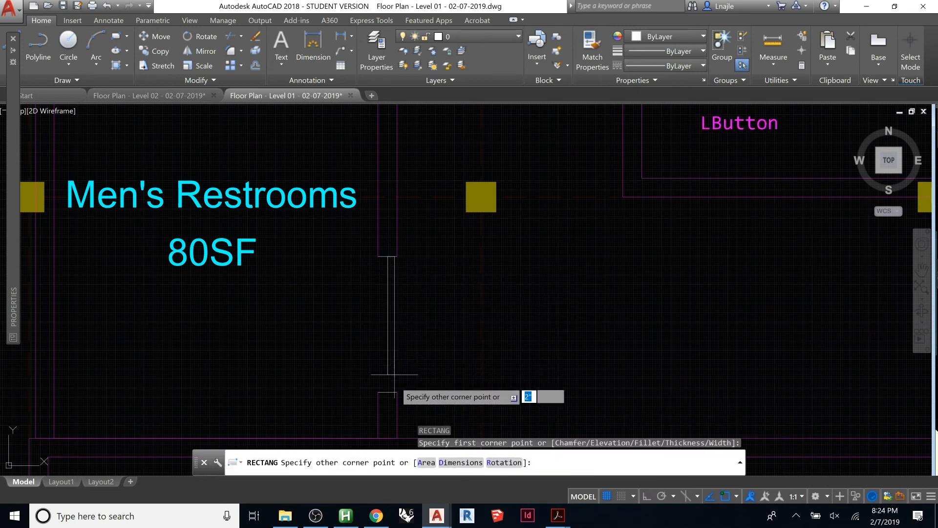
{"action": "left_click", "coordinate": [397, 392]}
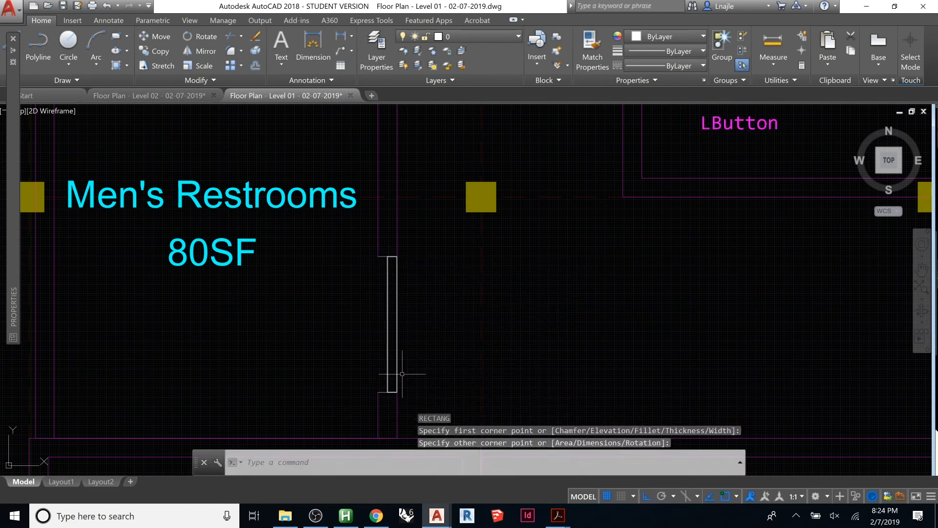
Rotate the door rectangle 90° about the lower jamb's outer corner so it swings open away from the Men's Restrooms
{"action": "left_click", "coordinate": [397, 329]}
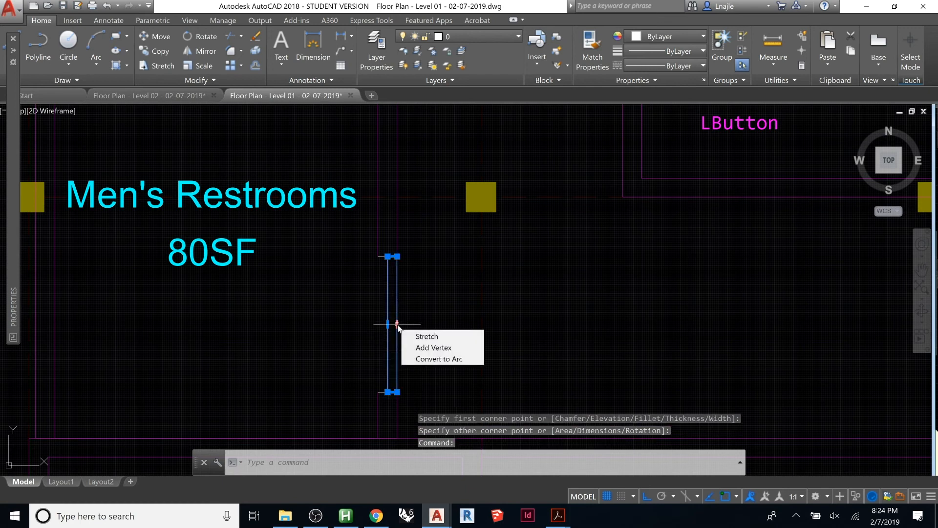
{"action": "type", "text": "ro"}
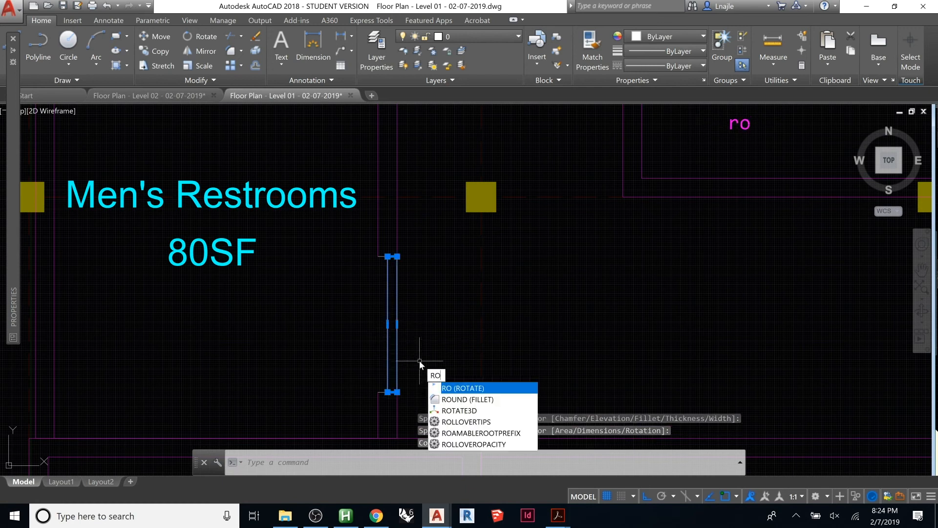
{"action": "key", "text": "Return"}
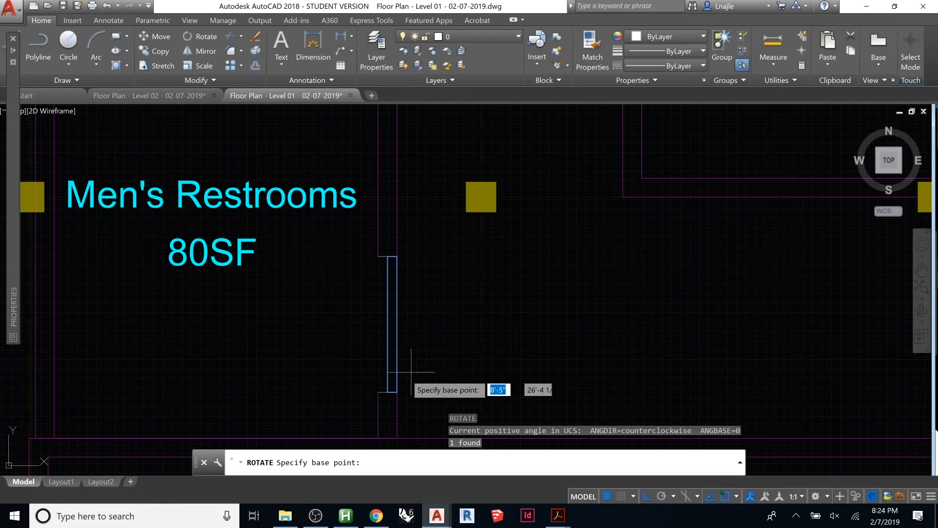
{"action": "left_click", "coordinate": [396, 392]}
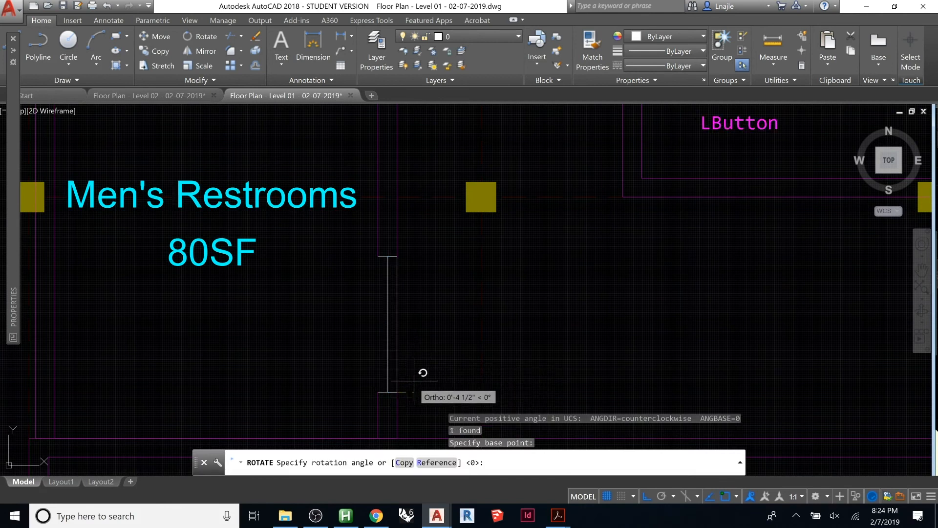
{"action": "left_click", "coordinate": [397, 416]}
{"action": "middle_click_drag", "start_coordinate": [343, 361], "coordinate": [301, 307]}
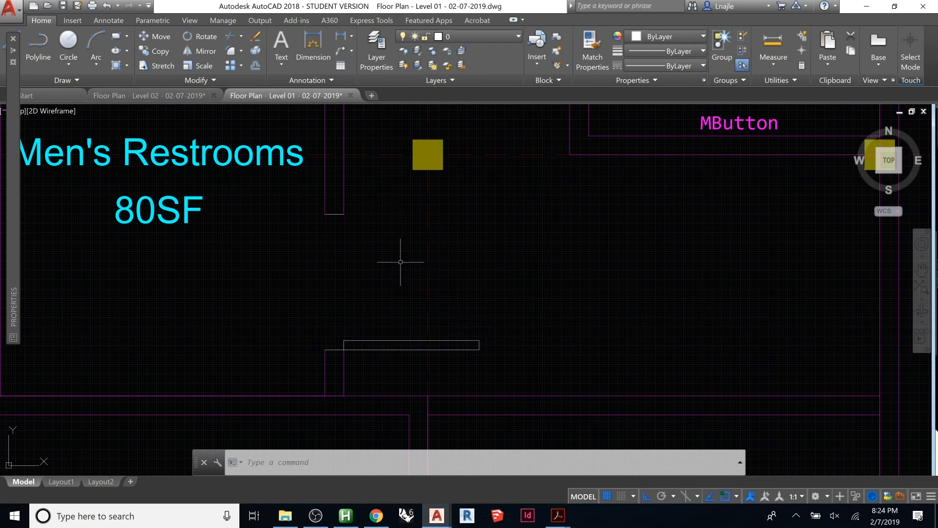
{"action": "left_click", "coordinate": [95, 42]}
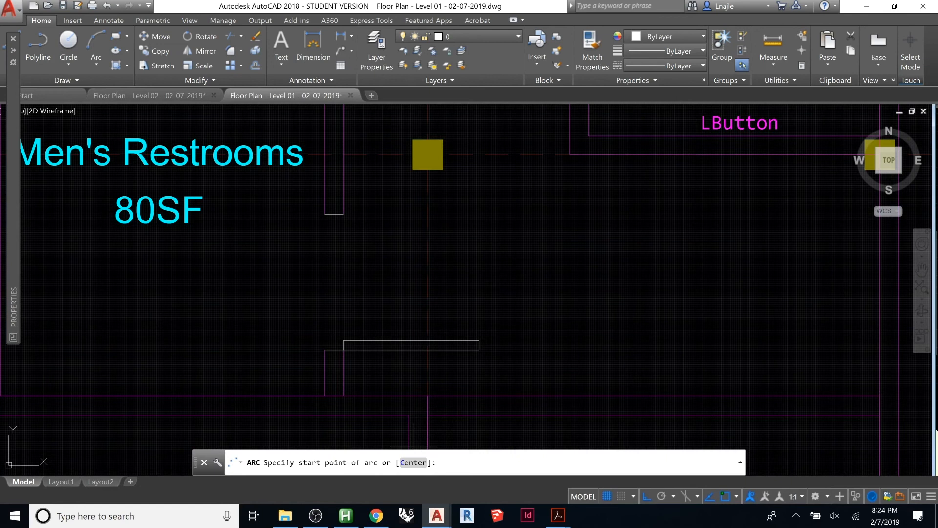
{"action": "left_click", "coordinate": [344, 214]}
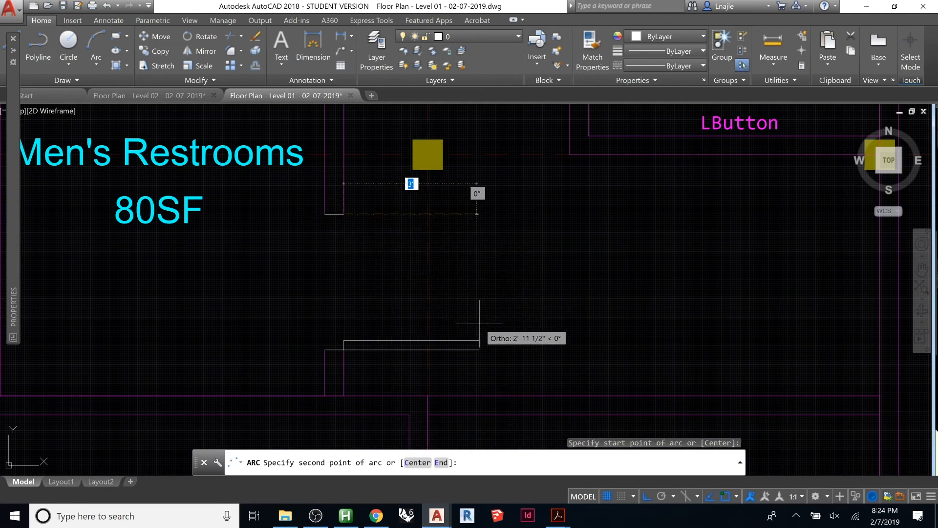
{"action": "left_click", "coordinate": [480, 340]}
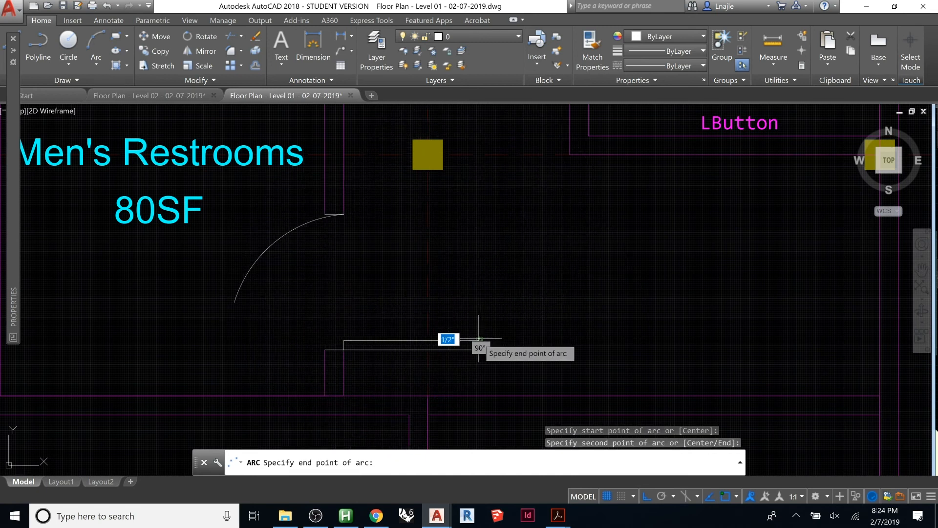
{"action": "key", "text": "Escape"}
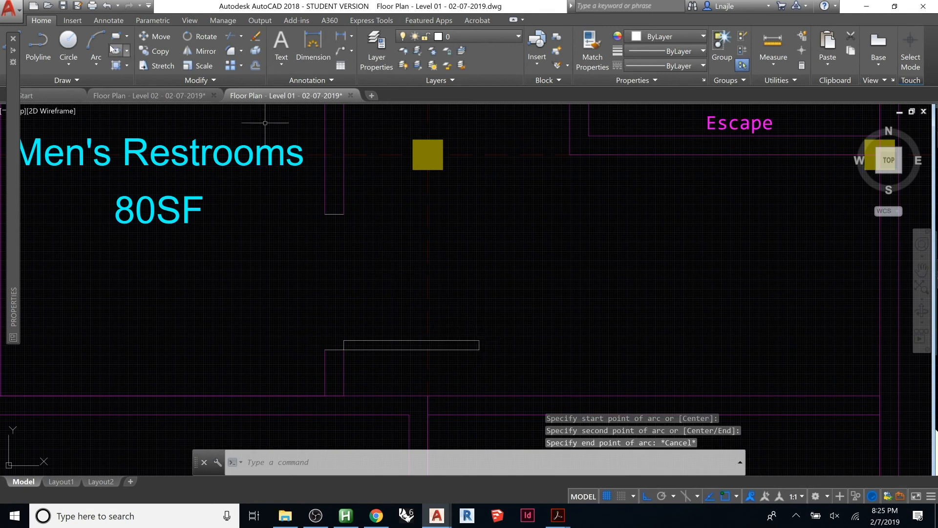
{"action": "left_click", "coordinate": [97, 47]}
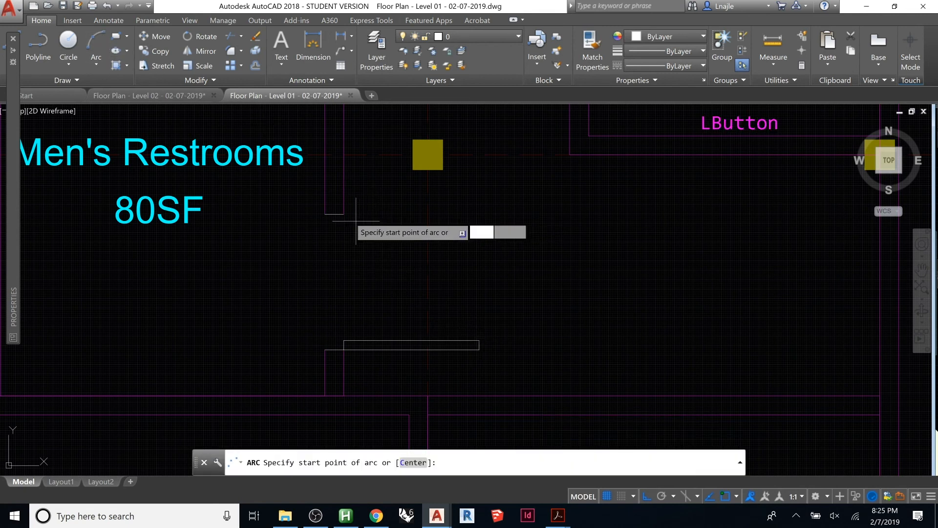
{"action": "left_click", "coordinate": [343, 214]}
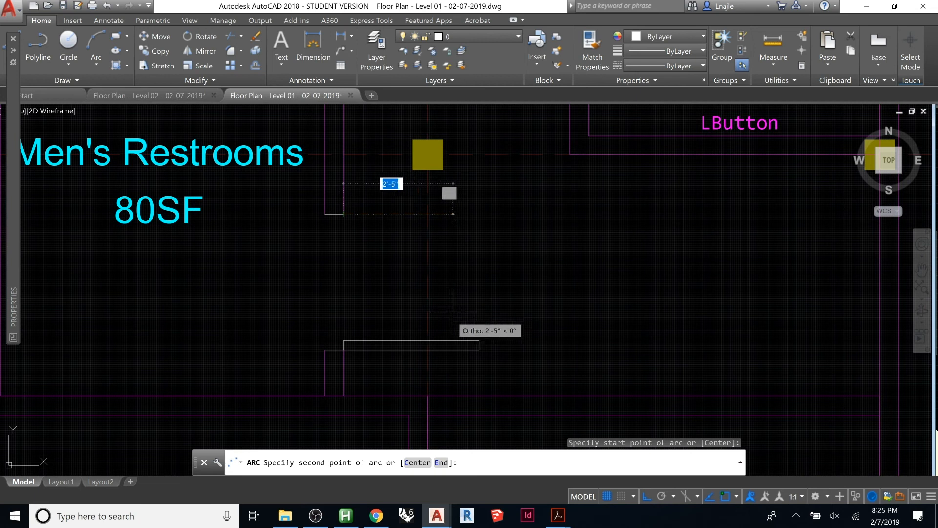
{"action": "type", "text": "e"}
{"action": "key", "text": "Return"}
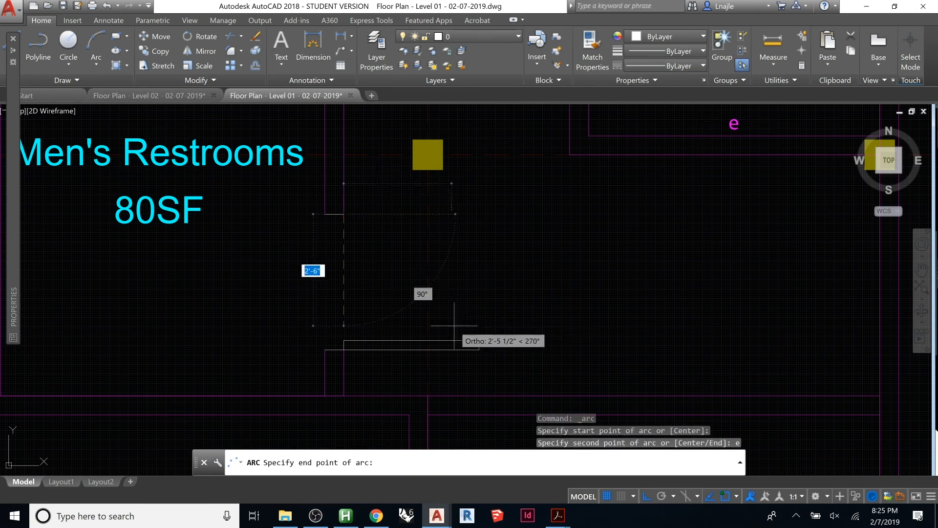
{"action": "left_click", "coordinate": [479, 340]}
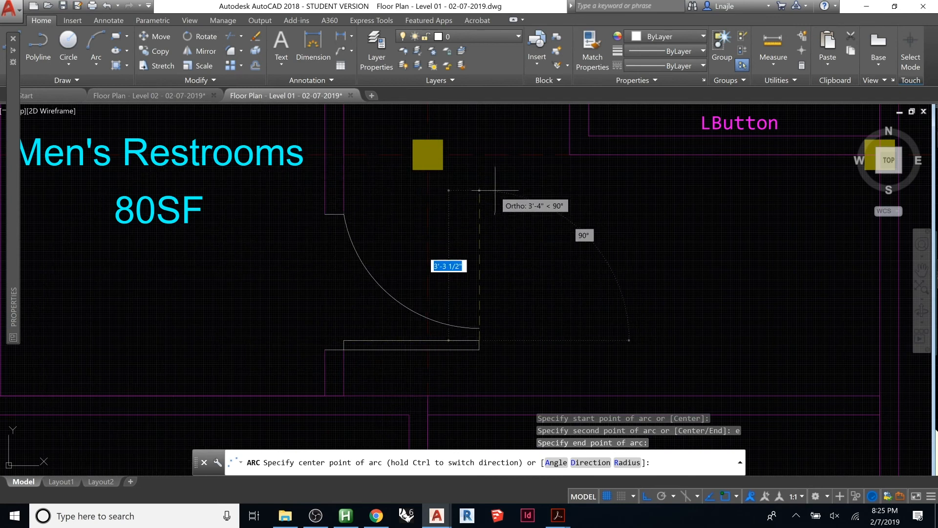
{"action": "key", "text": "Escape"}
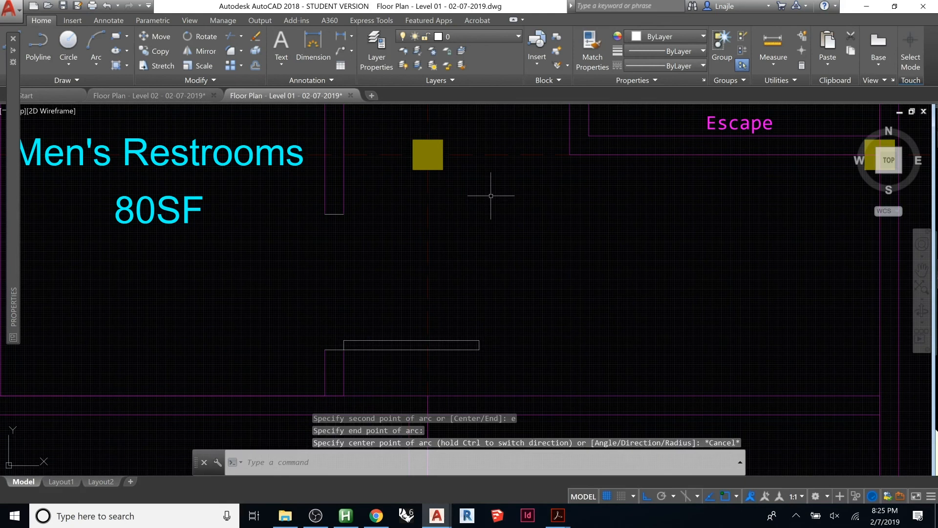
Draw the door-swing arc from the upper jamb's outer corner to the door leaf's free upper corner, with a horizontal start direction
{"action": "key", "text": "F8"}
{"action": "type", "text": "arc"}
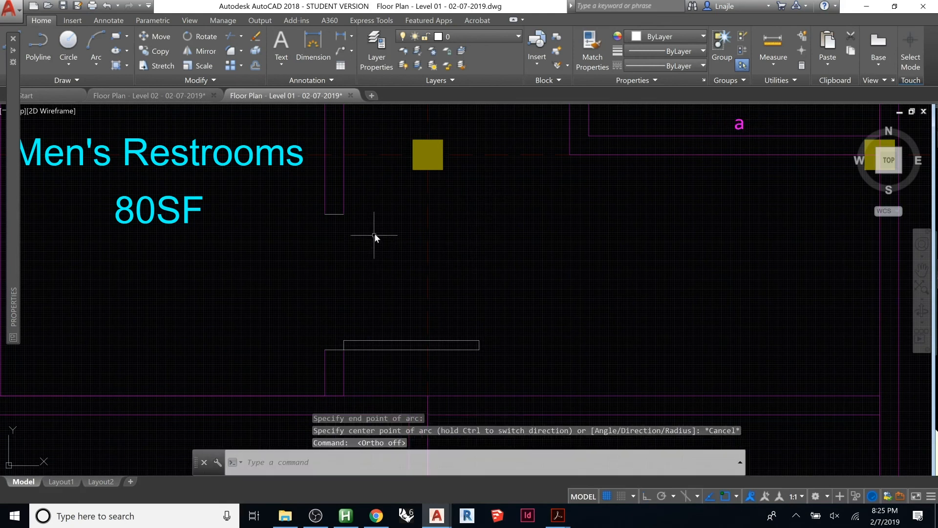
{"action": "key", "text": "Return"}
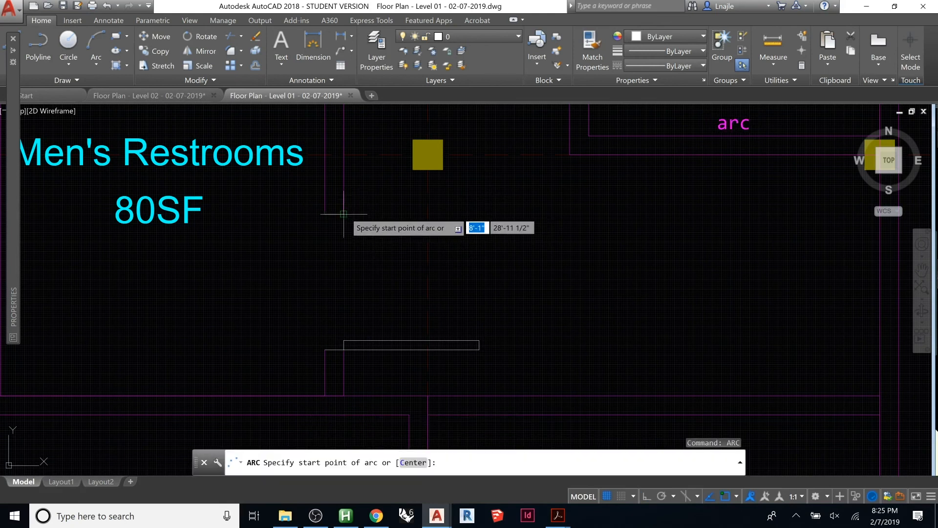
{"action": "left_click", "coordinate": [344, 213]}
{"action": "type", "text": "e"}
{"action": "key", "text": "Return"}
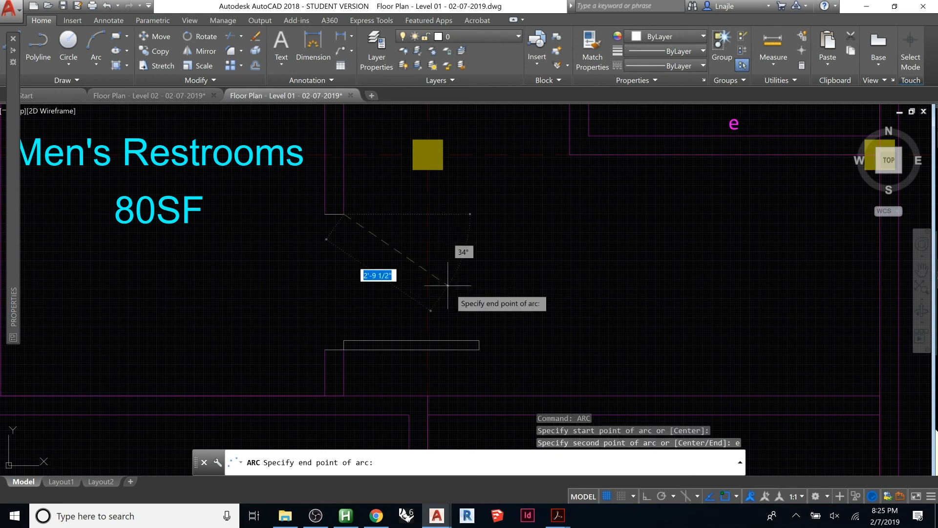
{"action": "left_click", "coordinate": [474, 332]}
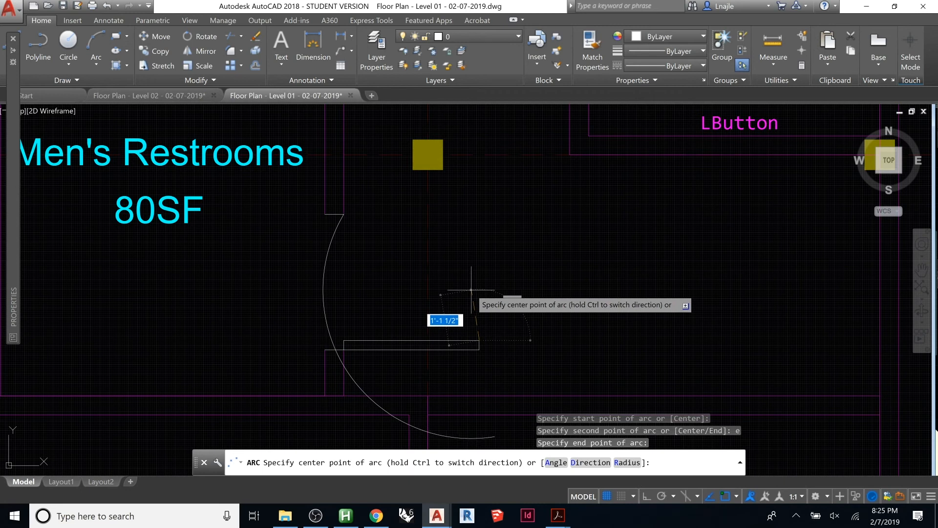
{"action": "type", "text": "d"}
{"action": "key", "text": "Return"}
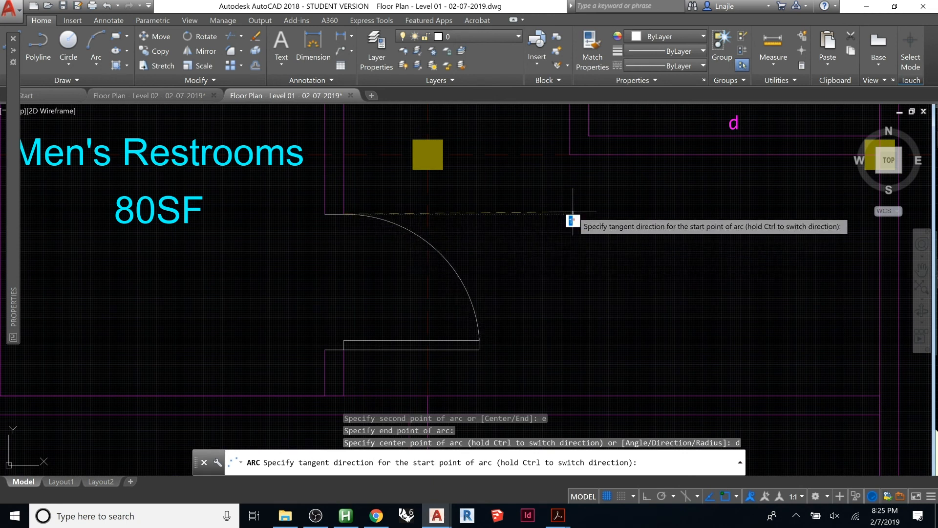
{"action": "key", "text": "F8"}
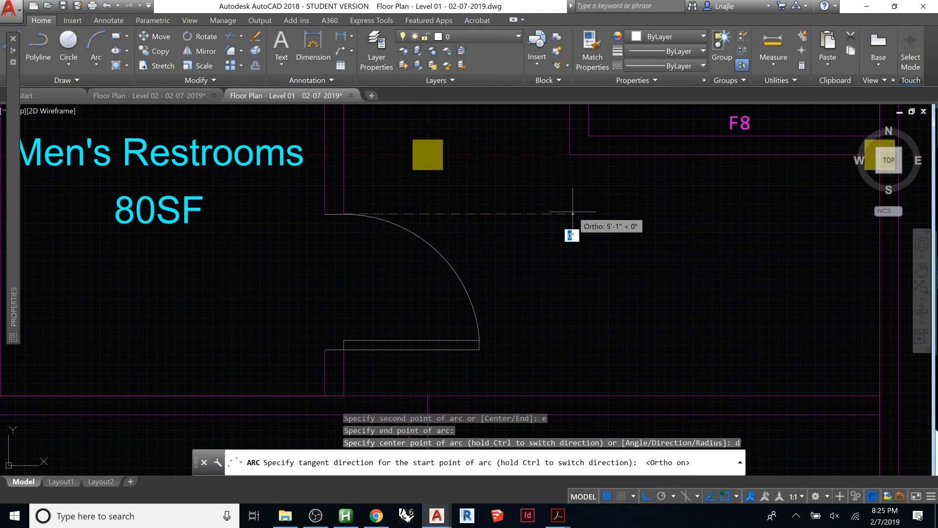
{"action": "left_click", "coordinate": [614, 200]}
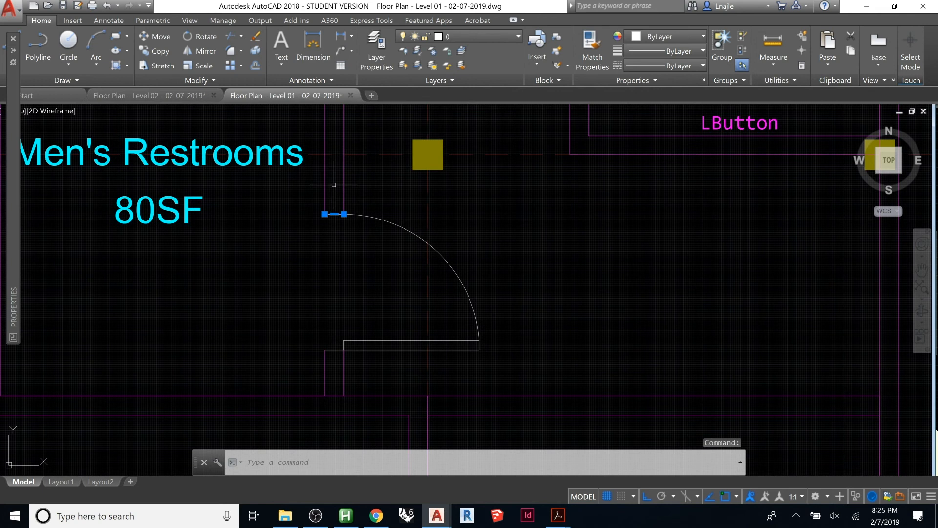
Copy the upper jamb line of the Men's Restrooms door 2 inches straight up into the wall
{"action": "type", "text": "CO"}
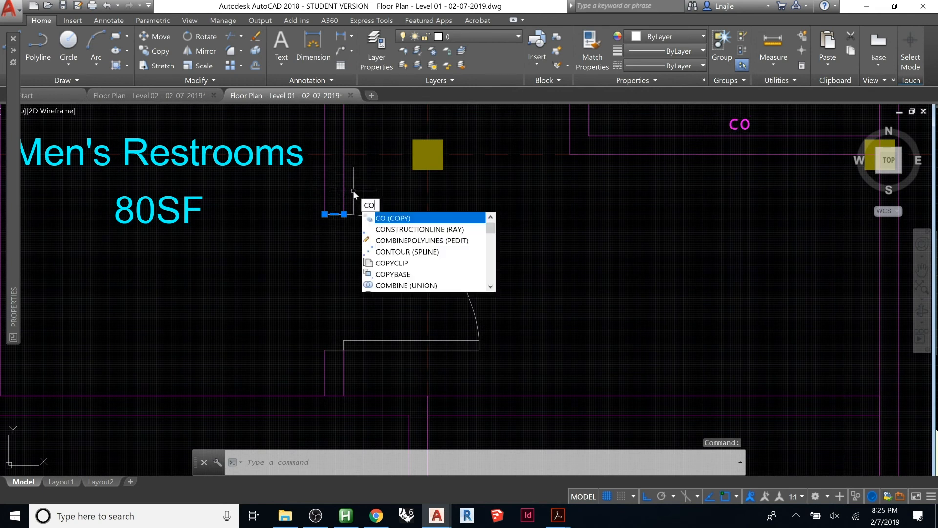
{"action": "key", "text": "Return"}
{"action": "left_click", "coordinate": [356, 193]}
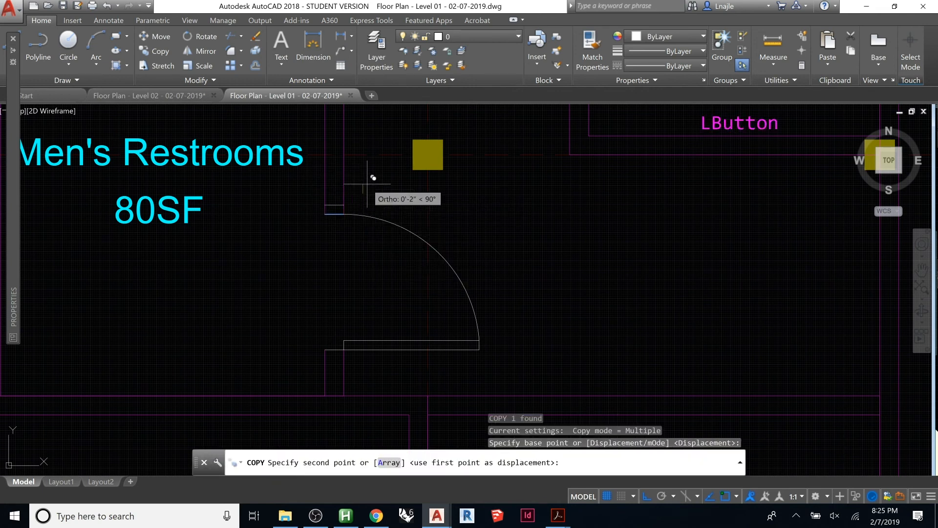
{"action": "type", "text": "2"}
{"action": "key", "text": "Return"}
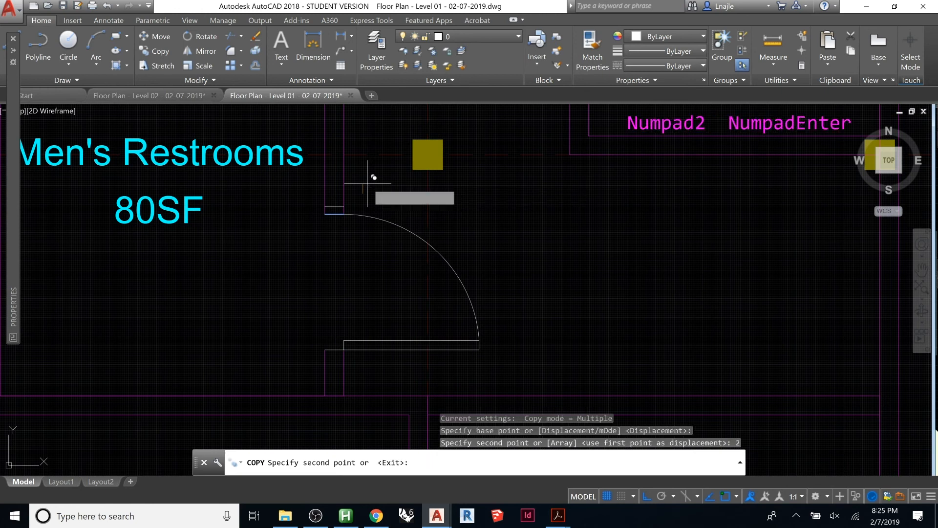
{"action": "key", "text": "Escape"}
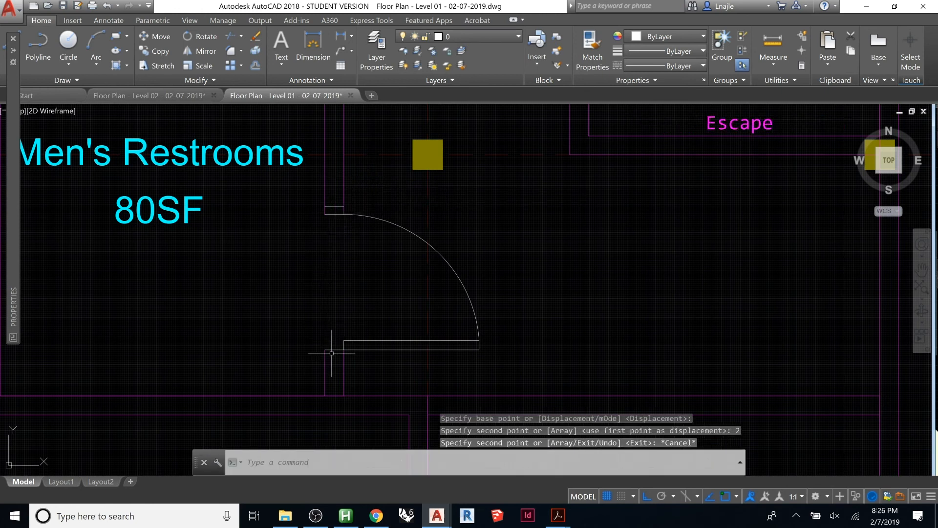
Offset the lower jamb line of the Men's Restrooms door 2 inches downward into the wall
{"action": "type", "text": "offs"}
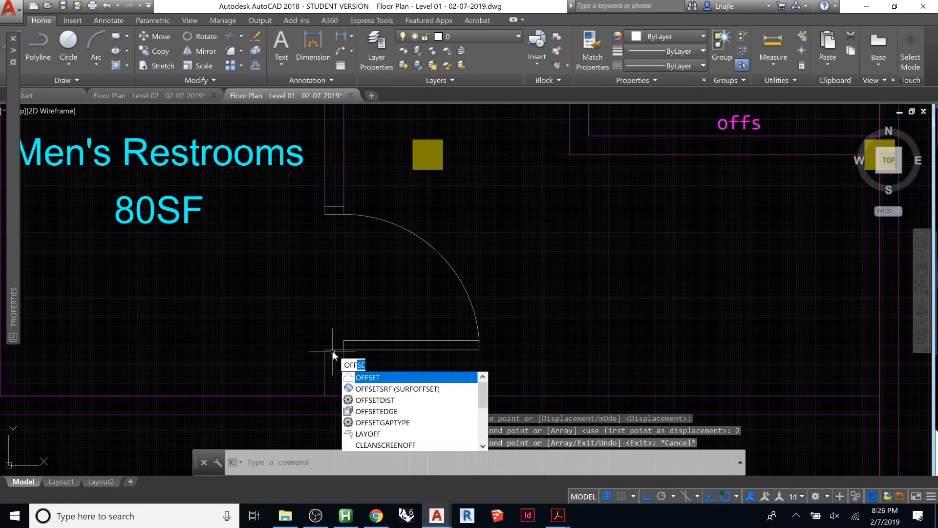
{"action": "type", "text": "et"}
{"action": "key", "text": "space"}
{"action": "type", "text": "2"}
{"action": "key", "text": "space"}
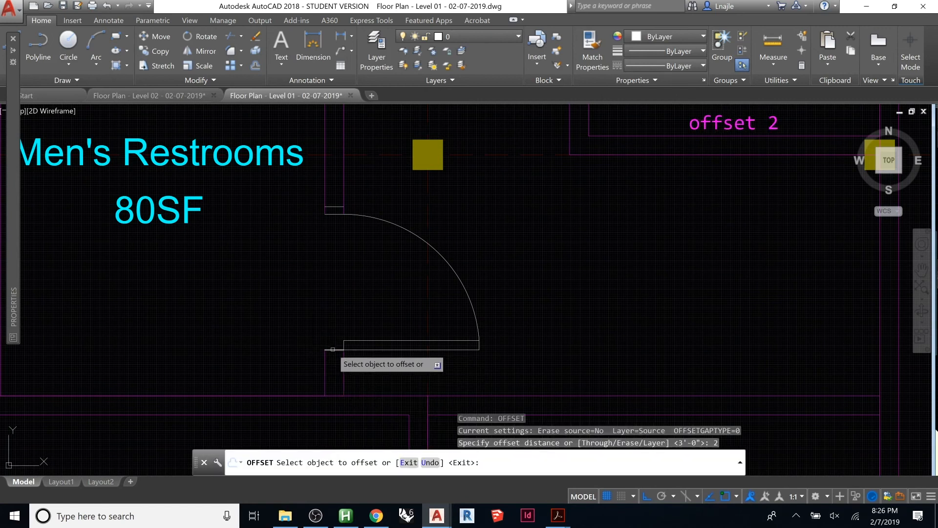
{"action": "left_click", "coordinate": [333, 349]}
{"action": "left_click", "coordinate": [334, 361]}
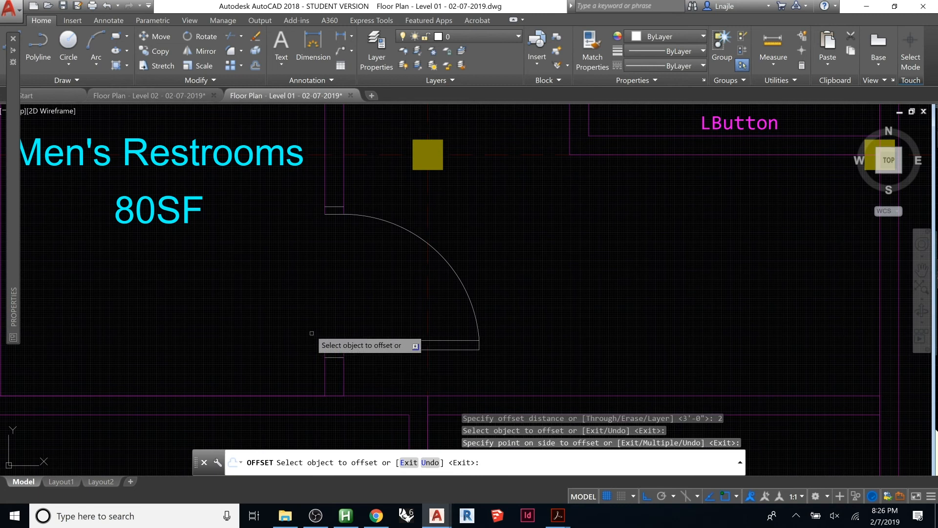
{"action": "key", "text": "Escape"}
{"action": "key", "text": "Escape"}
{"action": "key", "text": "Escape"}
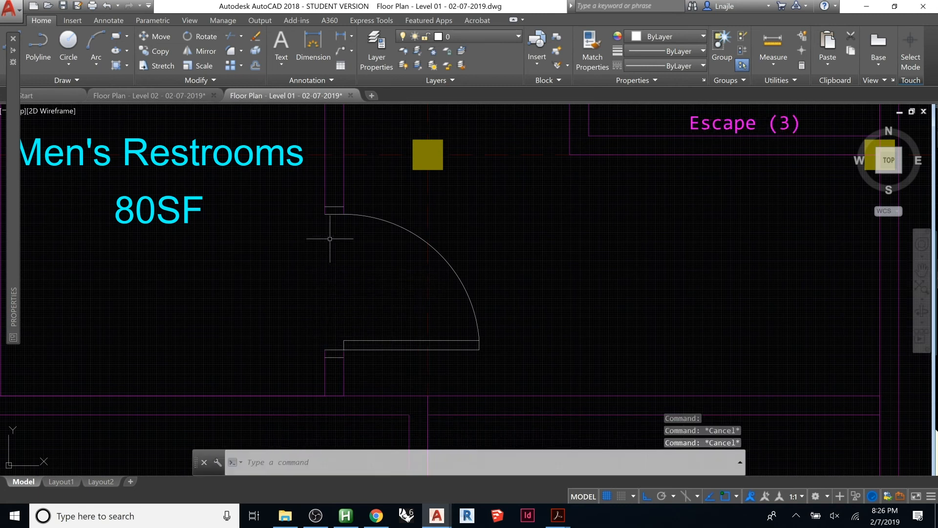
Close both ends of the upper door frame with 2-inch polylines along the two wall faces of the Men's Restrooms
{"action": "type", "text": "pl"}
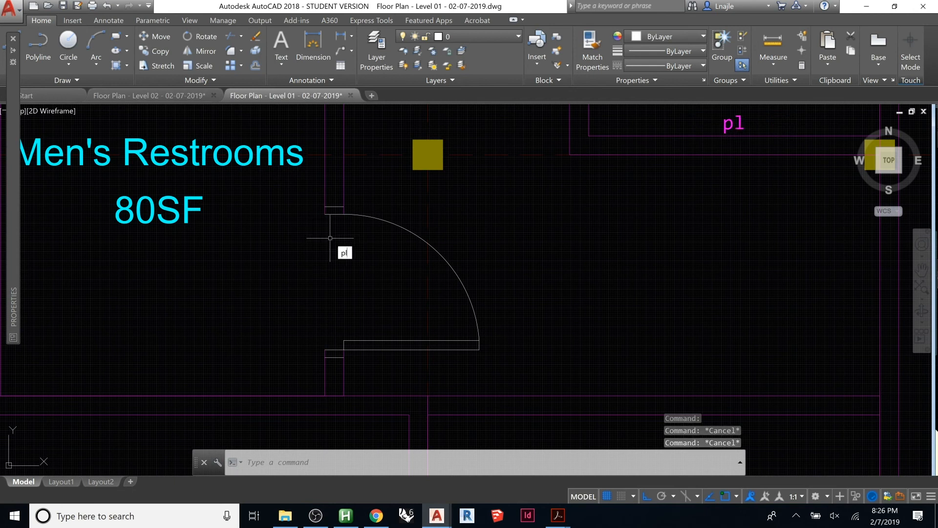
{"action": "key", "text": "space"}
{"action": "left_click", "coordinate": [325, 207]}
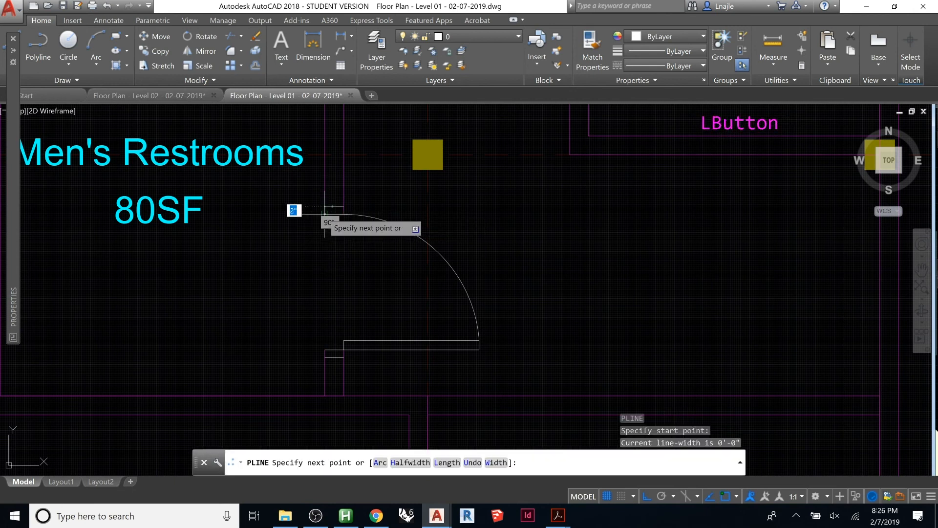
{"action": "key", "text": "space"}
{"action": "key", "text": "space"}
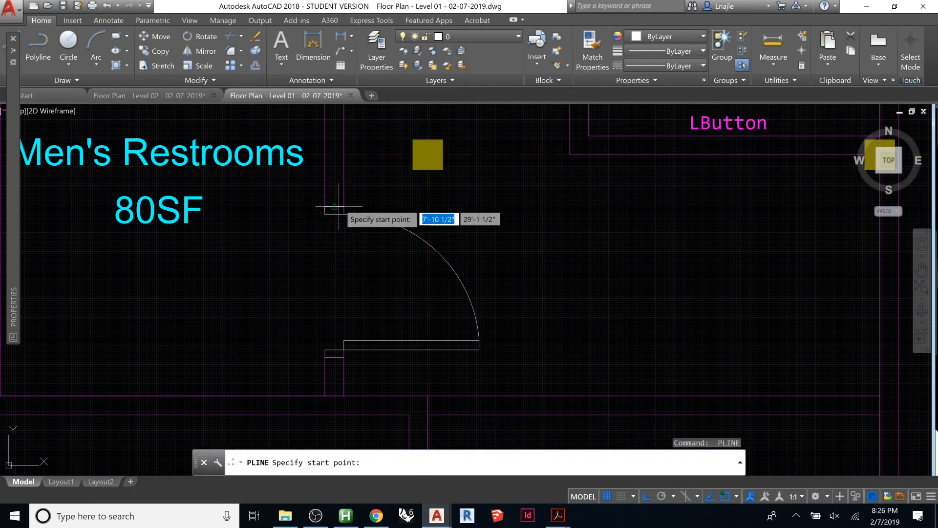
{"action": "left_click", "coordinate": [344, 213]}
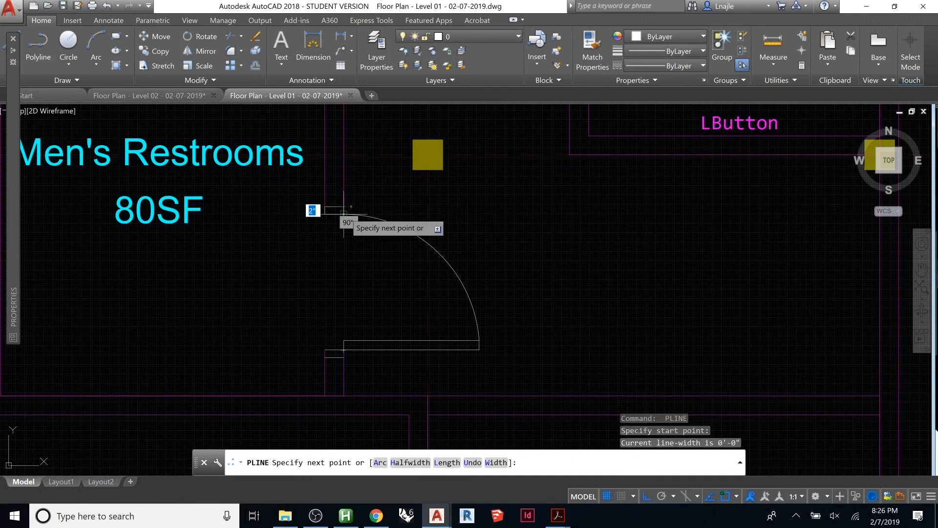
{"action": "key", "text": "space"}
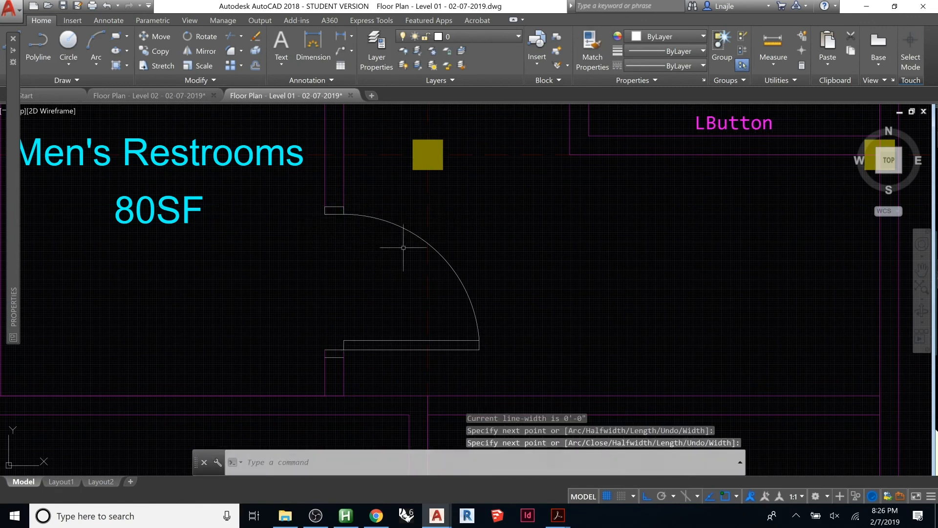
Close both ends of the lower door frame at the Men's Restrooms with 2-inch polylines along the wall faces
{"action": "key", "text": "space"}
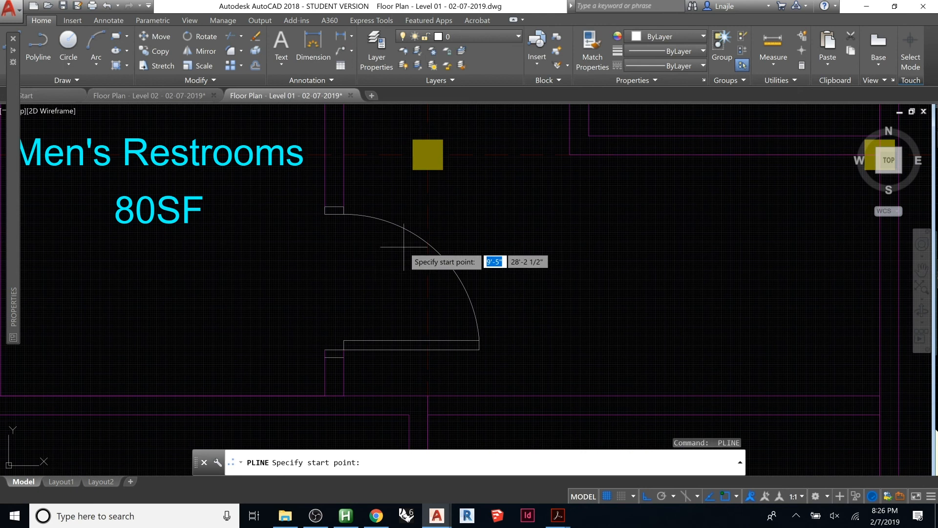
{"action": "left_click", "coordinate": [325, 358]}
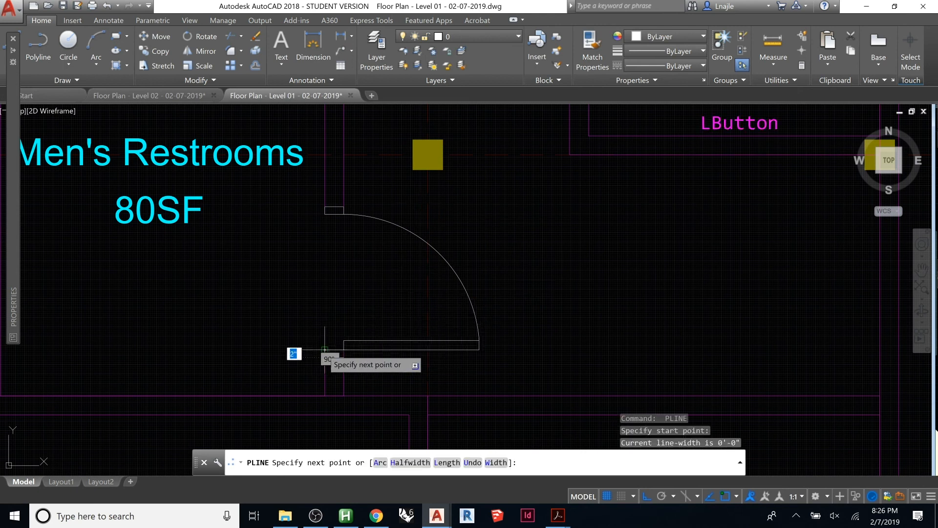
{"action": "left_click", "coordinate": [344, 352]}
{"action": "key", "text": "space"}
{"action": "key", "text": "space"}
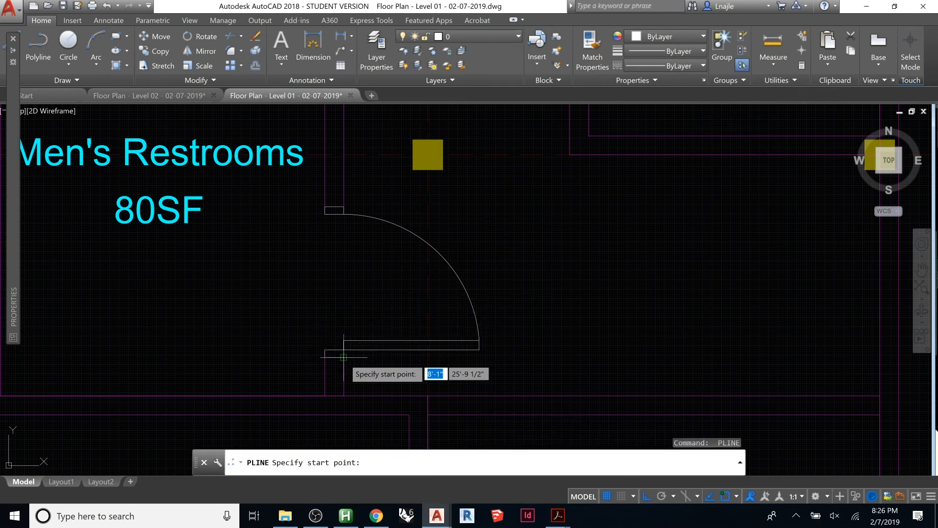
{"action": "left_click", "coordinate": [345, 358]}
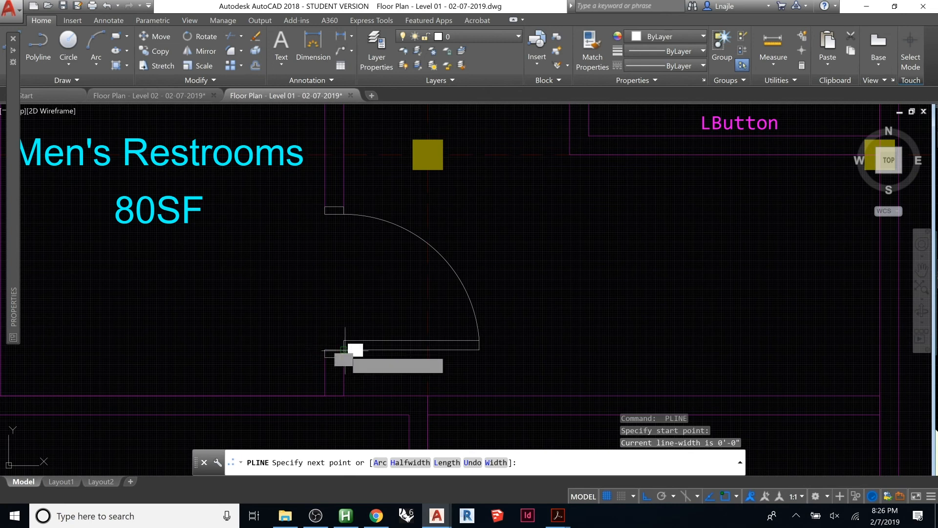
{"action": "left_click", "coordinate": [344, 350]}
{"action": "key", "text": "space"}
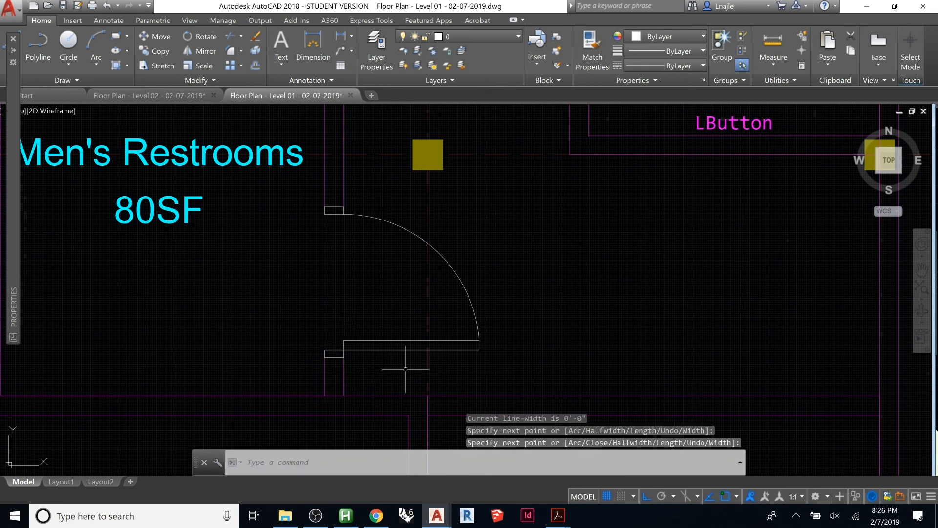
Select the complete door with leaf, swing and both frames, and try to define it as a block named Door - 3'-0"
{"action": "left_click", "coordinate": [305, 199]}
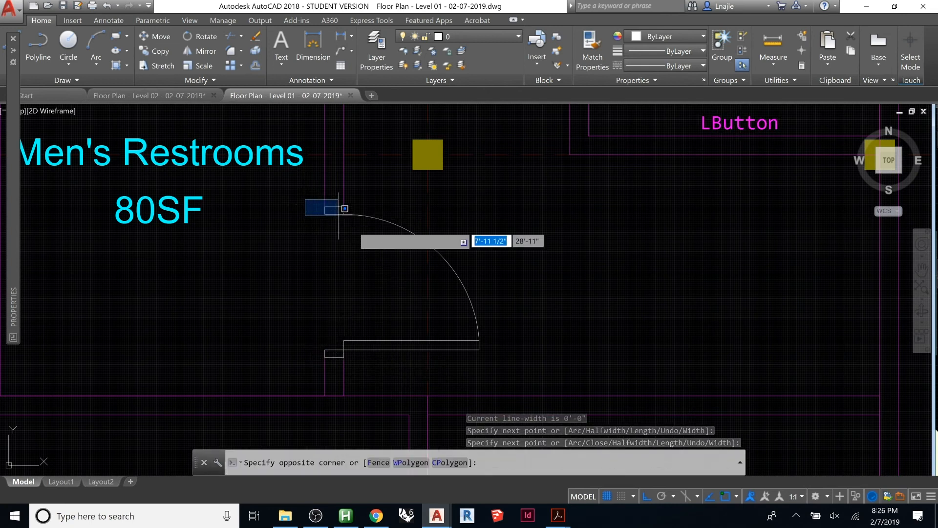
{"action": "left_click", "coordinate": [486, 361]}
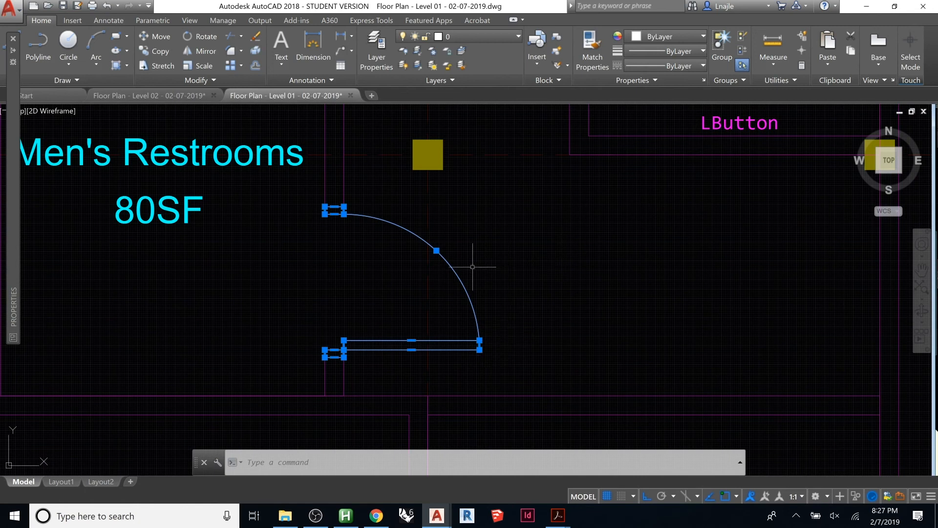
{"action": "type", "text": "block"}
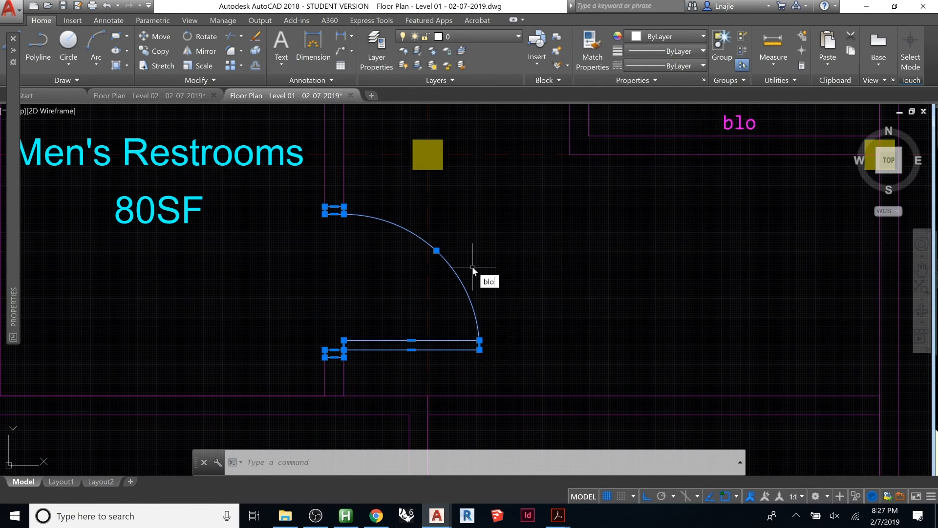
{"action": "key", "text": "Return"}
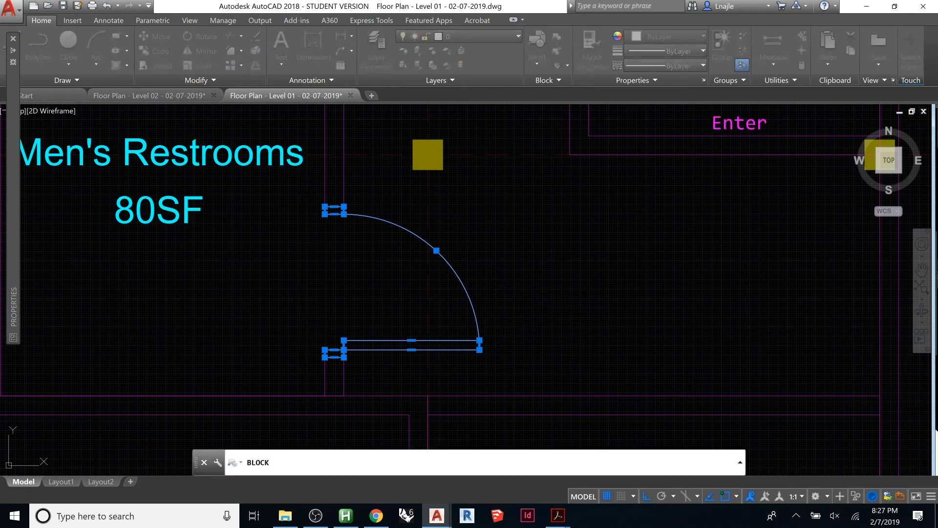
{"action": "type", "text": "Door - 3'-0\""}
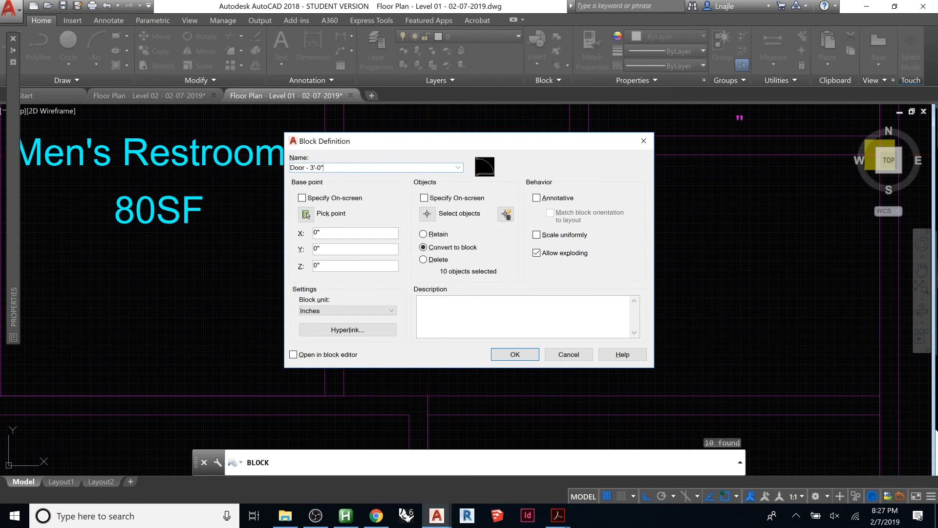
{"action": "left_click", "coordinate": [521, 354]}
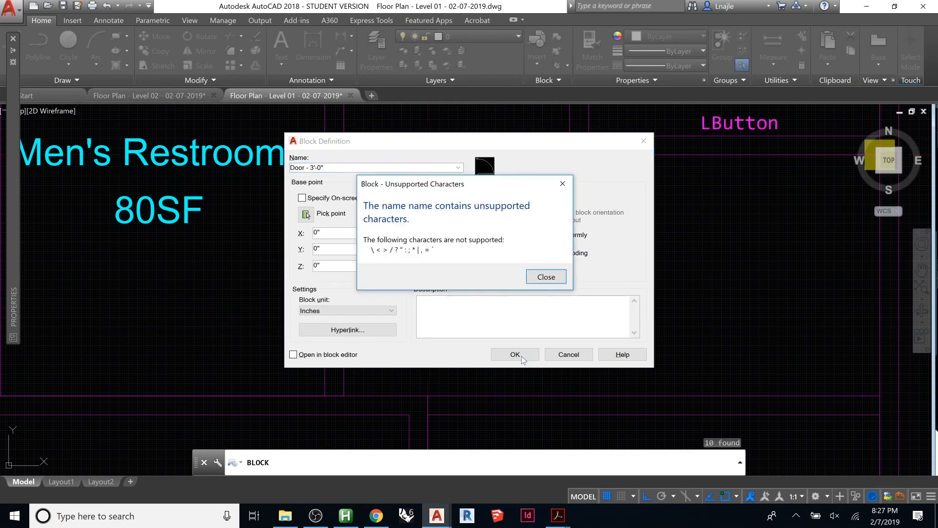
{"action": "left_click", "coordinate": [533, 282]}
Change the block name to Door - 3-0, create the block and check that the door selects as one object
{"action": "left_click", "coordinate": [318, 167]}
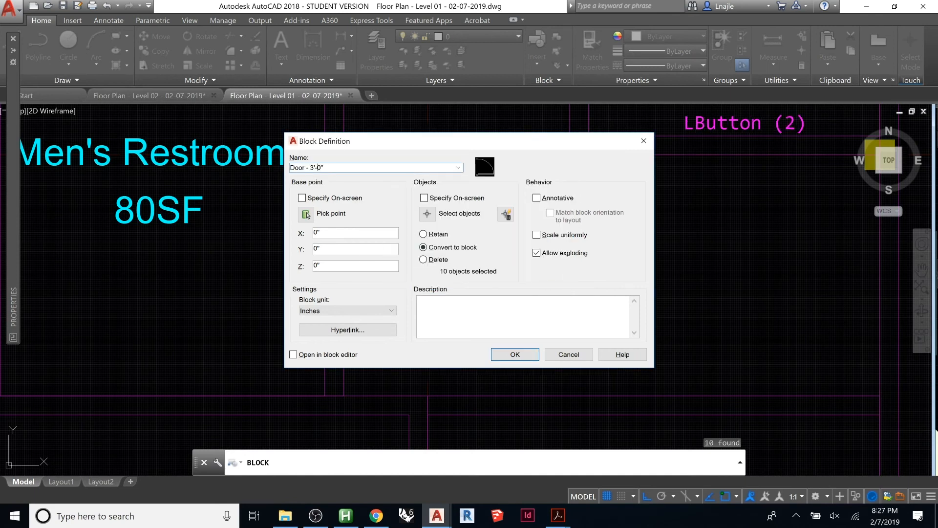
{"action": "key", "text": "BackSpace"}
{"action": "key", "text": "BackSpace"}
{"action": "key", "text": "BackSpace"}
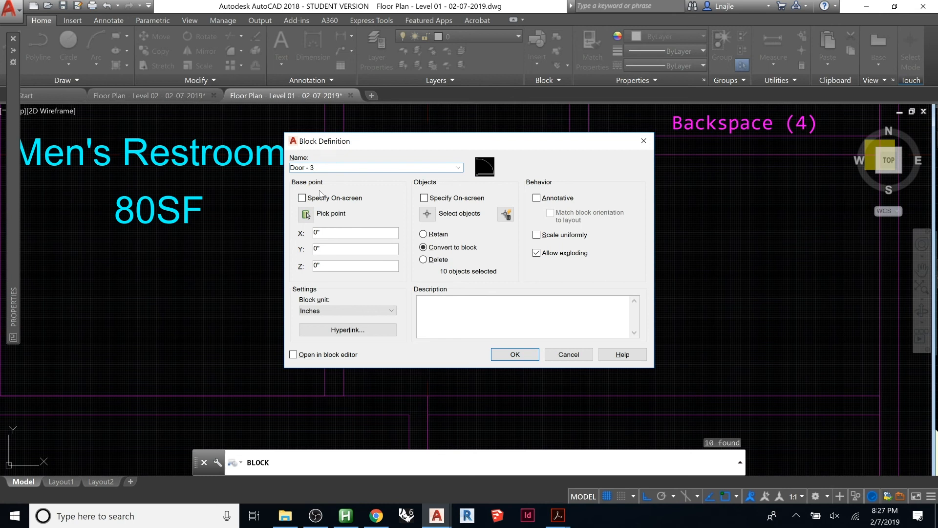
{"action": "type", "text": "-0"}
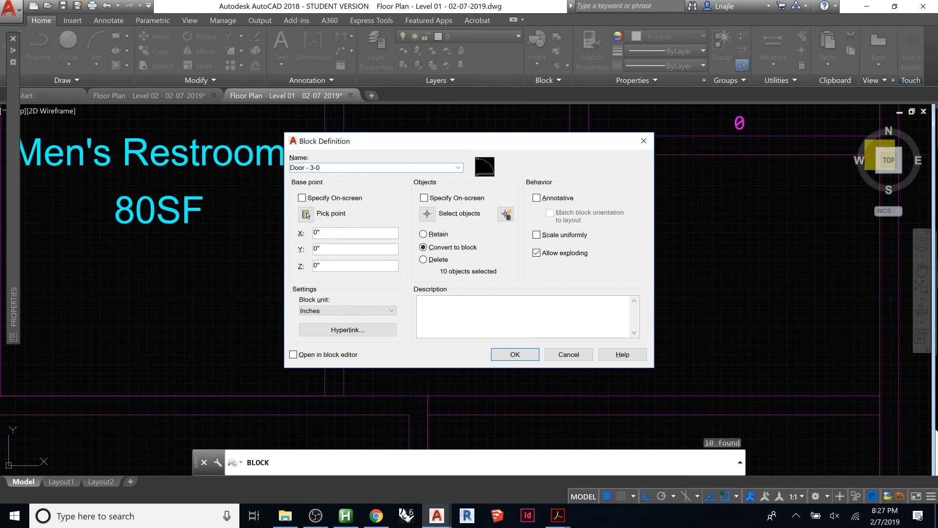
{"action": "left_click", "coordinate": [508, 353]}
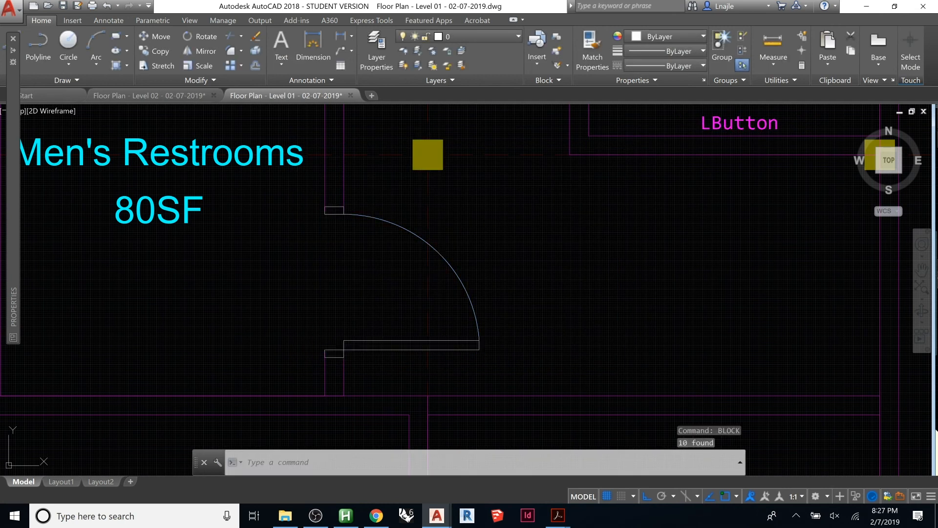
{"action": "left_click", "coordinate": [506, 266]}
{"action": "left_click", "coordinate": [444, 287]}
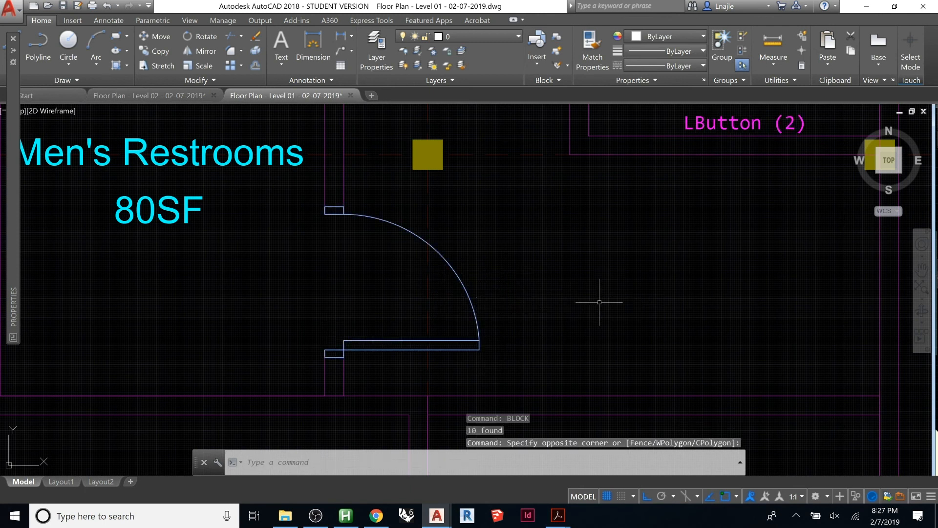
{"action": "key", "text": "Escape"}
Create a new layer named A-Door and set its color to blue
{"action": "left_click", "coordinate": [471, 40]}
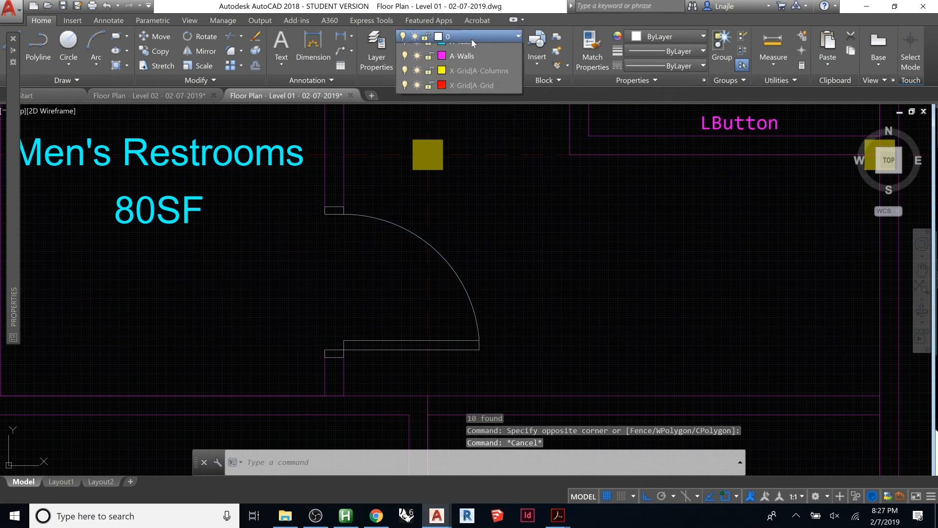
{"action": "key", "text": "Escape"}
{"action": "left_click", "coordinate": [382, 44]}
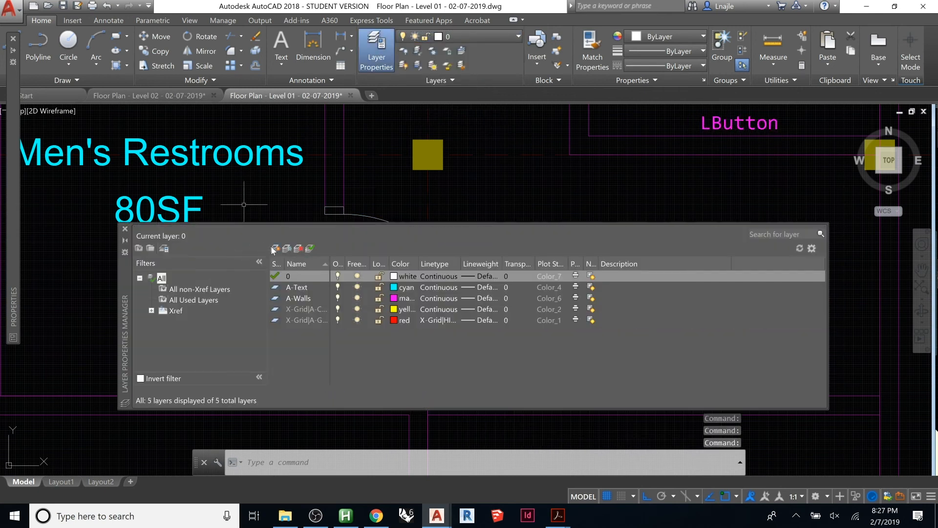
{"action": "left_click", "coordinate": [274, 248]}
{"action": "type", "text": "A-Door"}
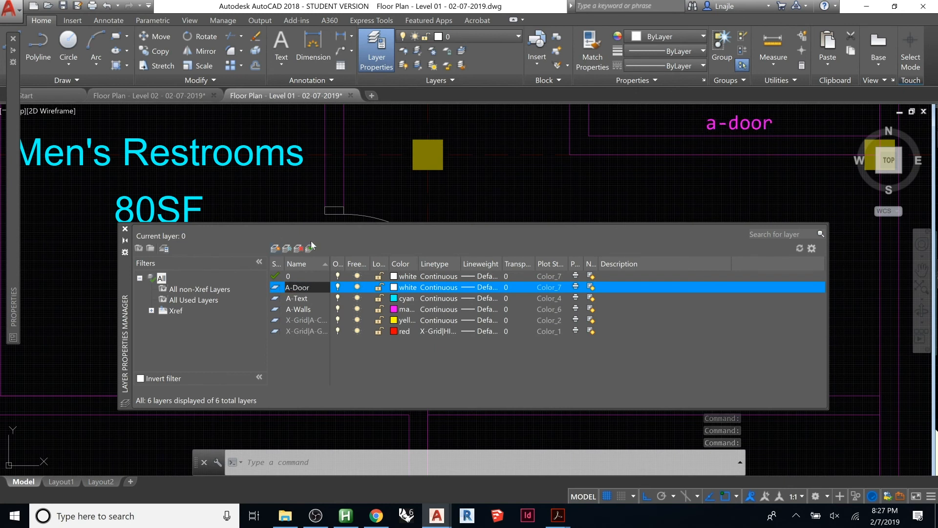
{"action": "left_click", "coordinate": [395, 288]}
{"action": "left_click", "coordinate": [395, 288]}
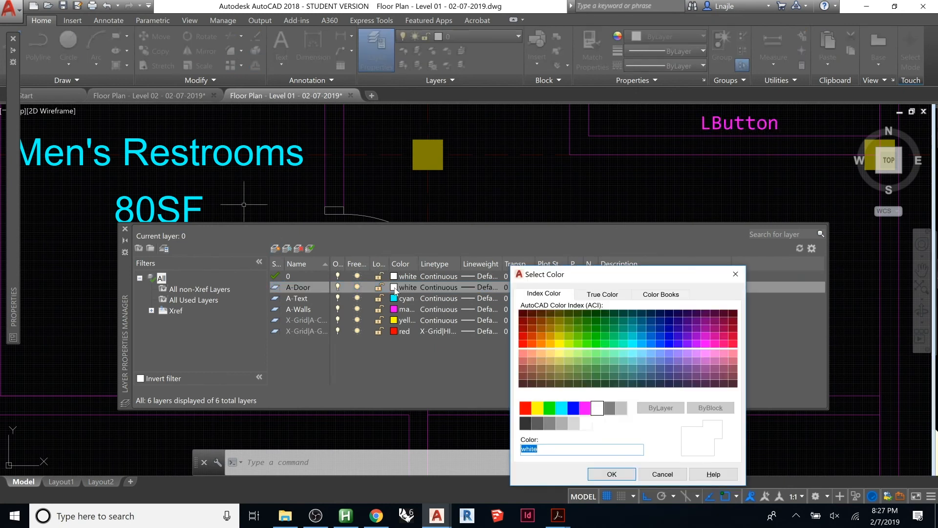
{"action": "type", "text": "blue"}
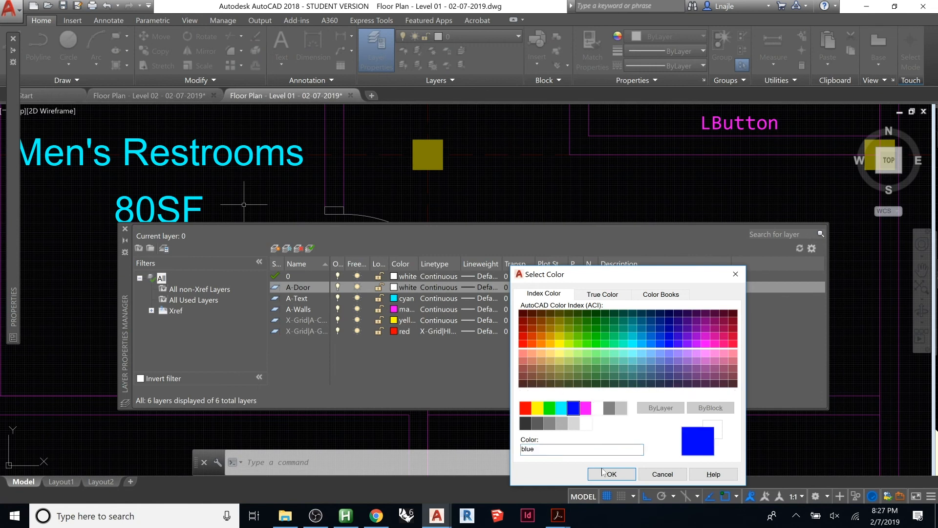
{"action": "left_click", "coordinate": [603, 472]}
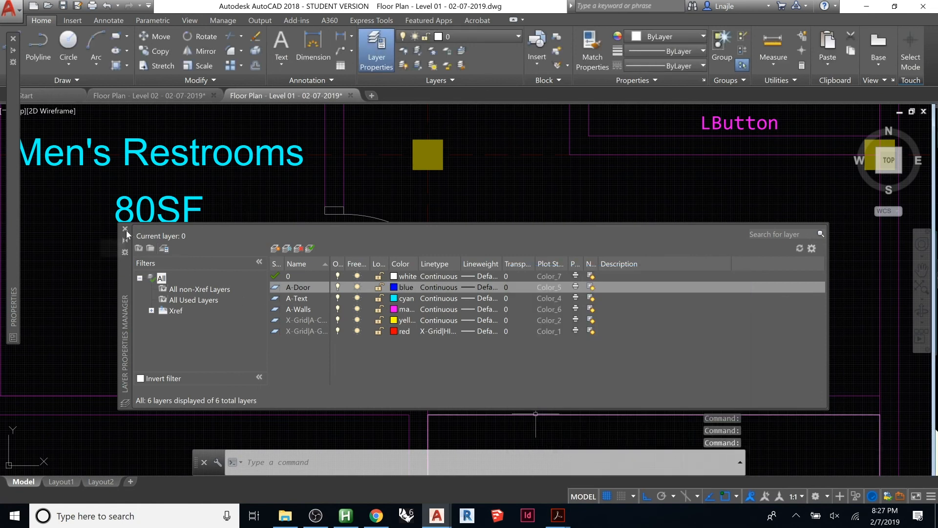
{"action": "left_click", "coordinate": [125, 229]}
Assign the Men's Restrooms door block to the A-Door layer and clear the selection
{"action": "left_click", "coordinate": [451, 283]}
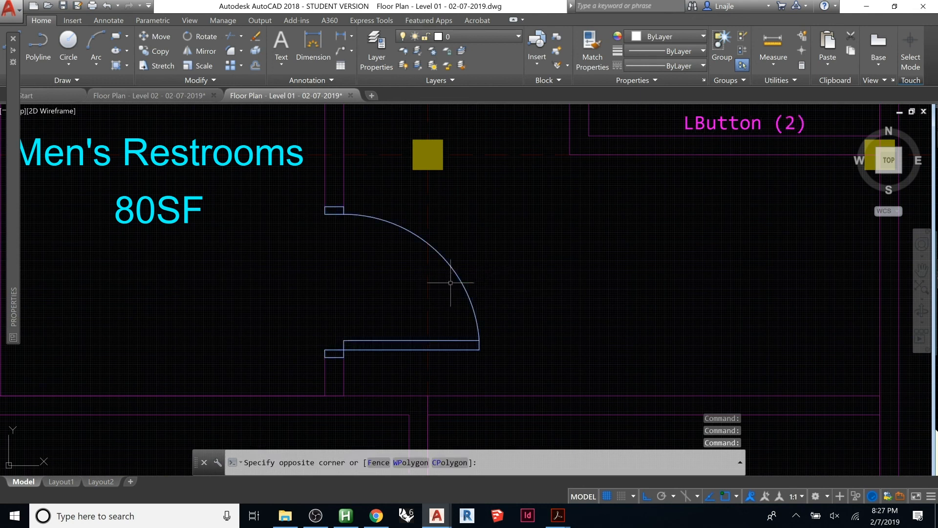
{"action": "left_click", "coordinate": [480, 35]}
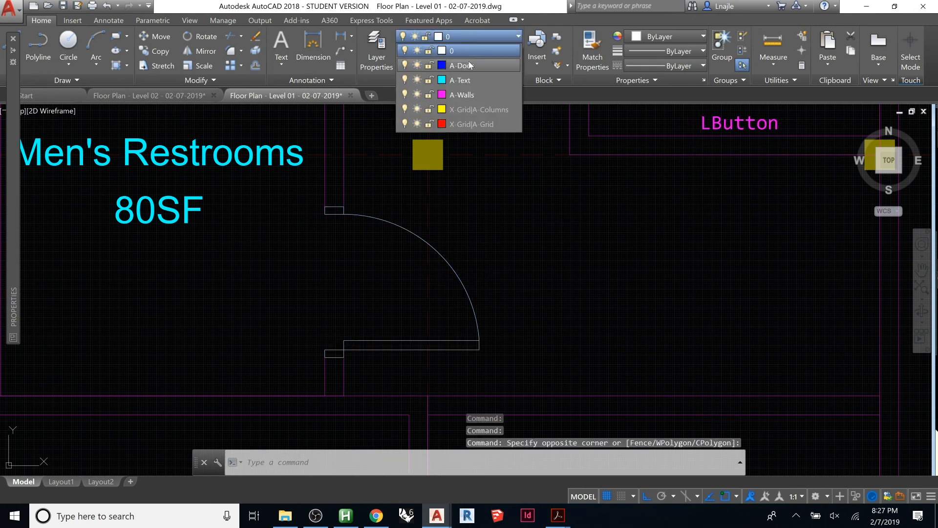
{"action": "left_click", "coordinate": [461, 65]}
{"action": "key", "text": "Escape"}
{"action": "left_click", "coordinate": [517, 273]}
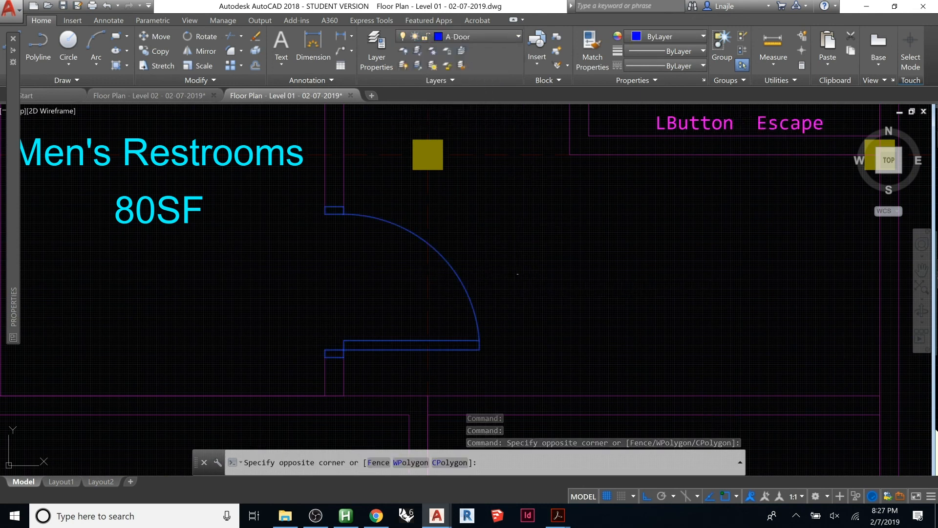
{"action": "key", "text": "Escape"}
{"action": "key", "text": "Escape"}
{"action": "left_click", "coordinate": [514, 271]}
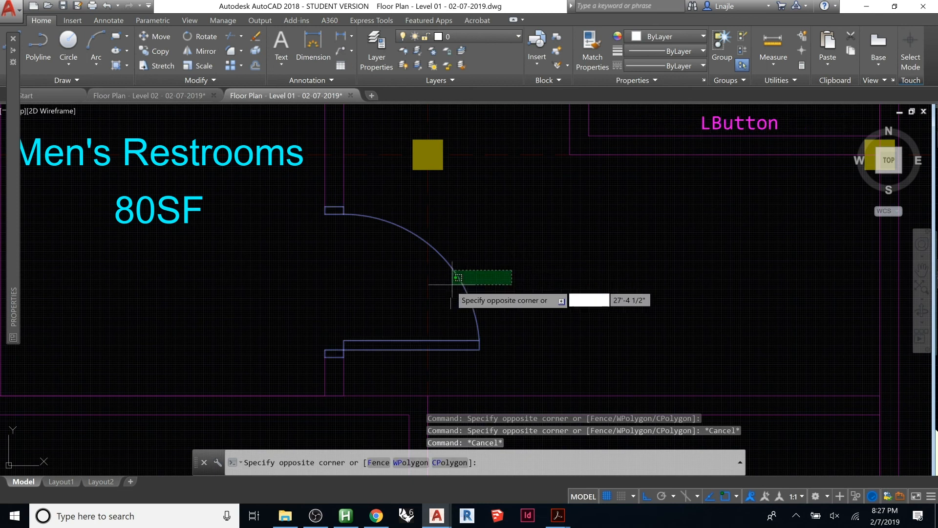
{"action": "type", "text": "c"}
{"action": "key", "text": "Escape"}
{"action": "key", "text": "Escape"}
Mirror the Men's Restrooms door block into the Women's Restrooms about a horizontal line at the dividing wall's outer corner, keeping the original
{"action": "scroll", "coordinate": [359, 306], "scroll_direction": "down", "scroll_amount": 2}
{"action": "middle_click_drag", "start_coordinate": [368, 153], "coordinate": [338, 240]}
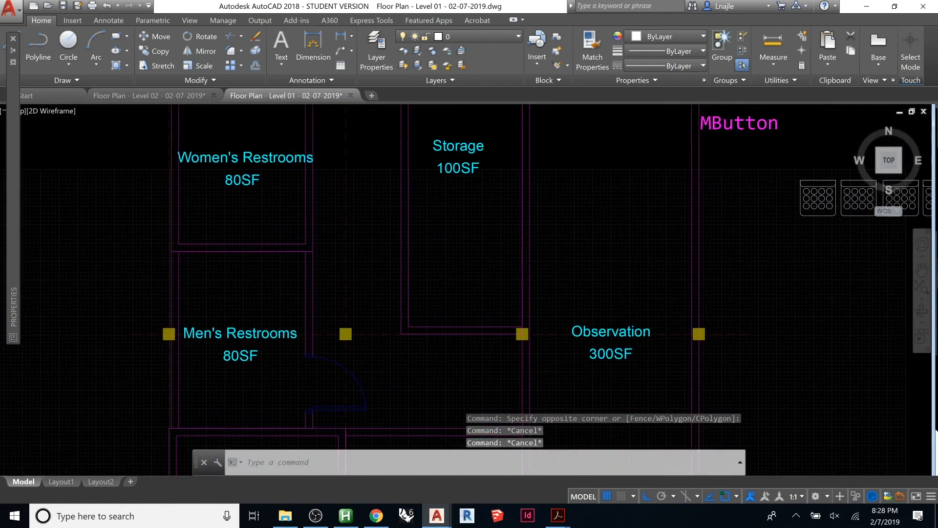
{"action": "left_click", "coordinate": [347, 373]}
{"action": "key", "text": "Escape"}
{"action": "key", "text": "Escape"}
{"action": "key", "text": "Escape"}
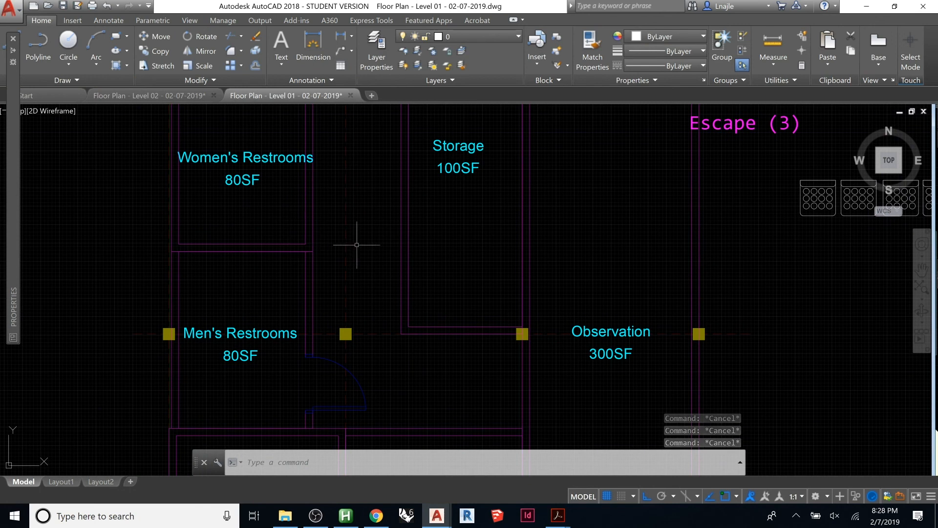
{"action": "type", "text": "mirr"}
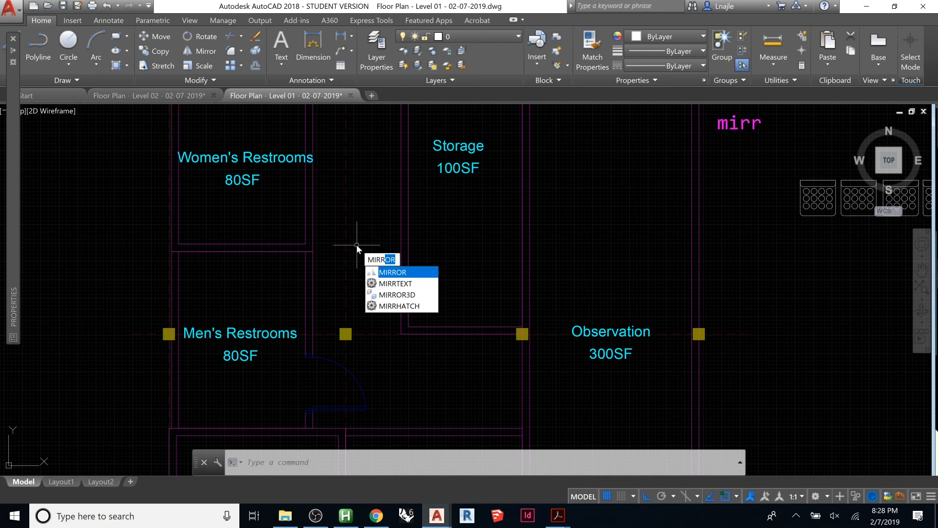
{"action": "key", "text": "Return"}
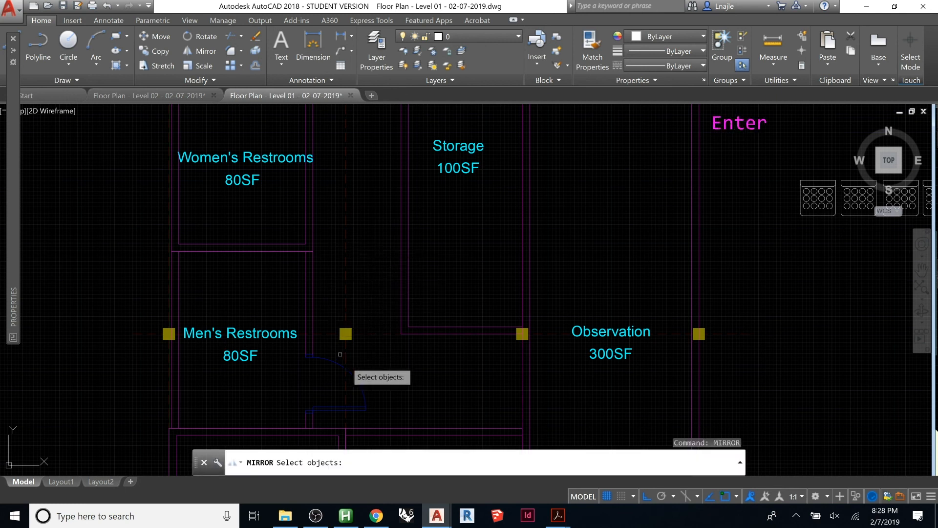
{"action": "left_click", "coordinate": [331, 362]}
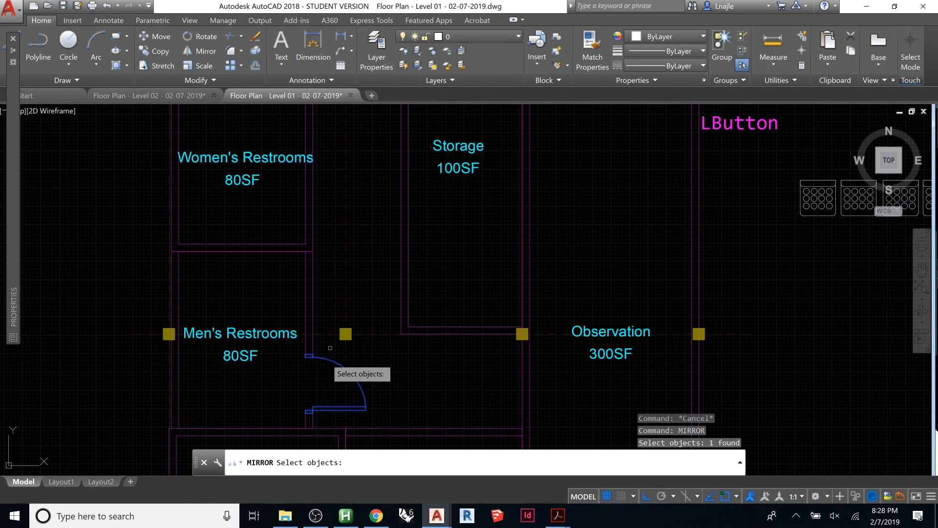
{"action": "key", "text": "Return"}
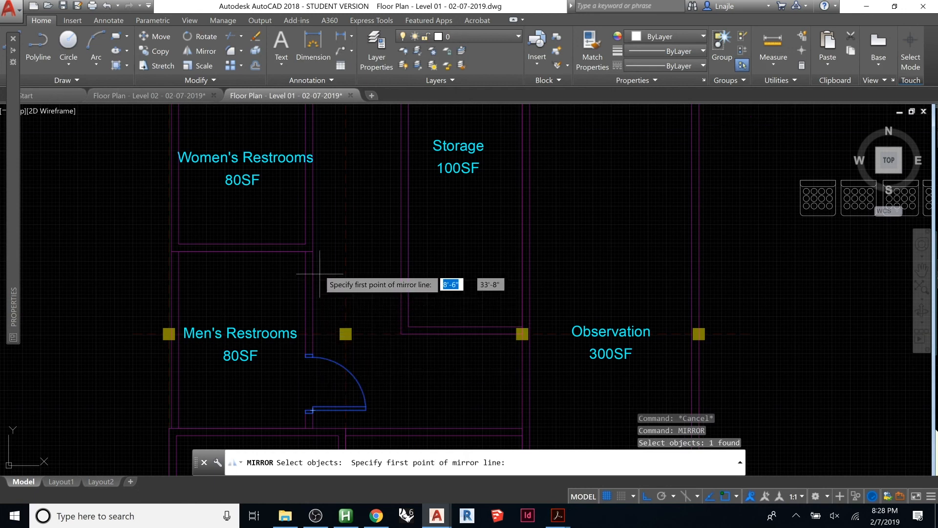
{"action": "left_click", "coordinate": [313, 251]}
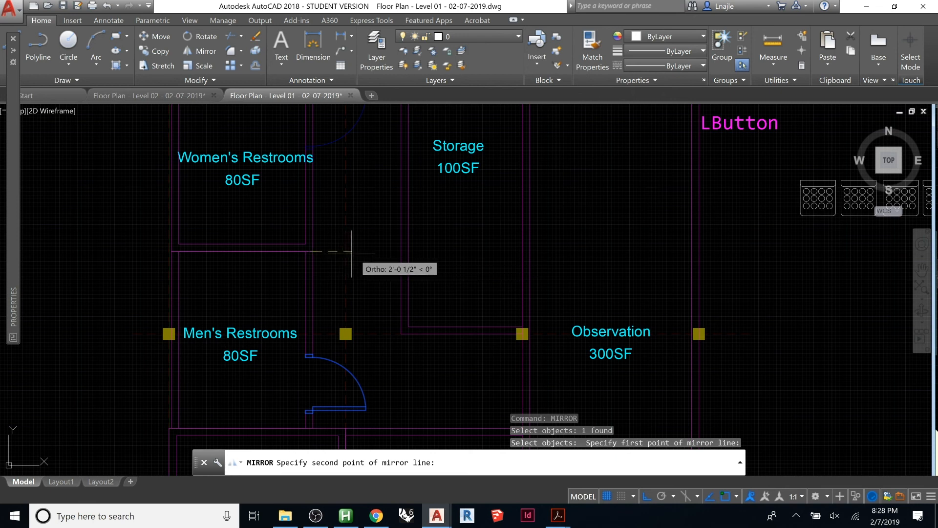
{"action": "mouse_move", "coordinate": [375, 254]}
{"action": "middle_mouse_down"}
{"action": "mouse_move", "coordinate": [348, 281]}
{"action": "mouse_move", "coordinate": [314, 286]}
{"action": "middle_mouse_up"}
{"action": "scroll", "coordinate": [322, 286], "scroll_direction": "down", "scroll_amount": 2}
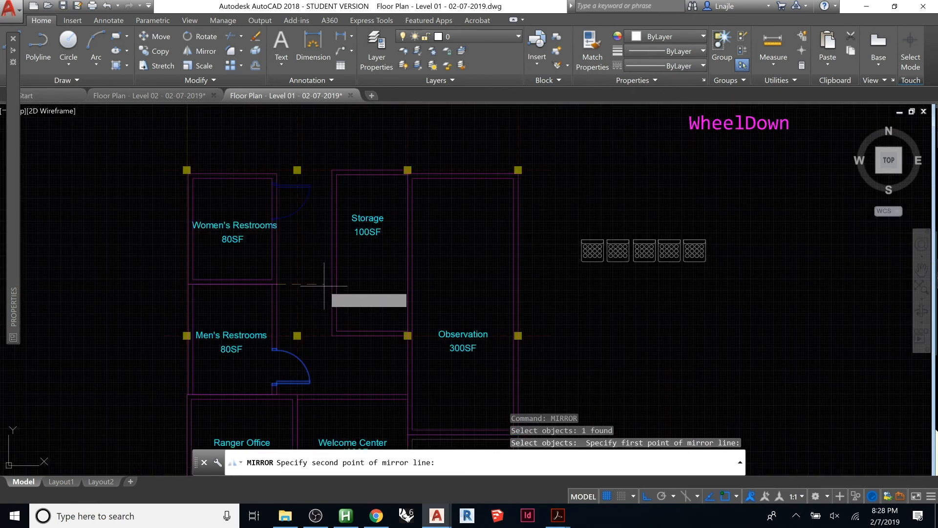
{"action": "left_click", "coordinate": [324, 286]}
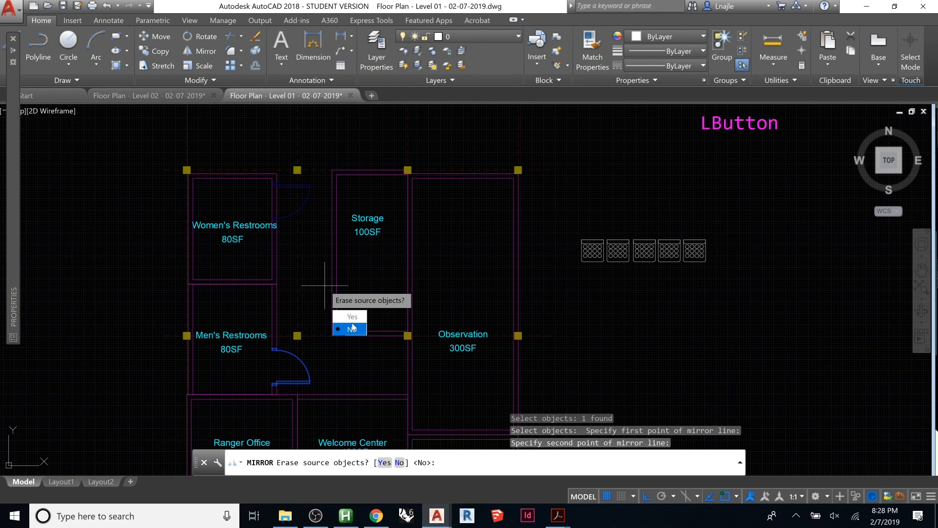
{"action": "key", "text": "Up"}
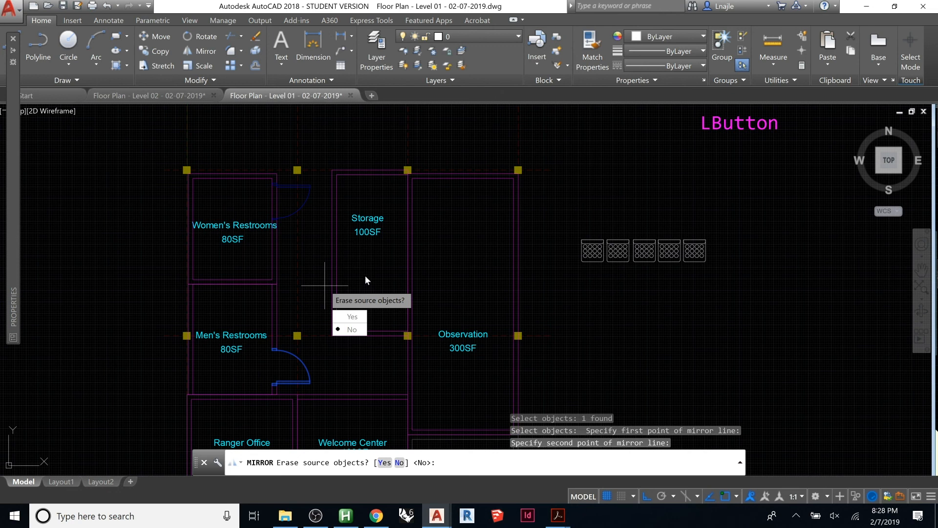
{"action": "key", "text": "Return"}
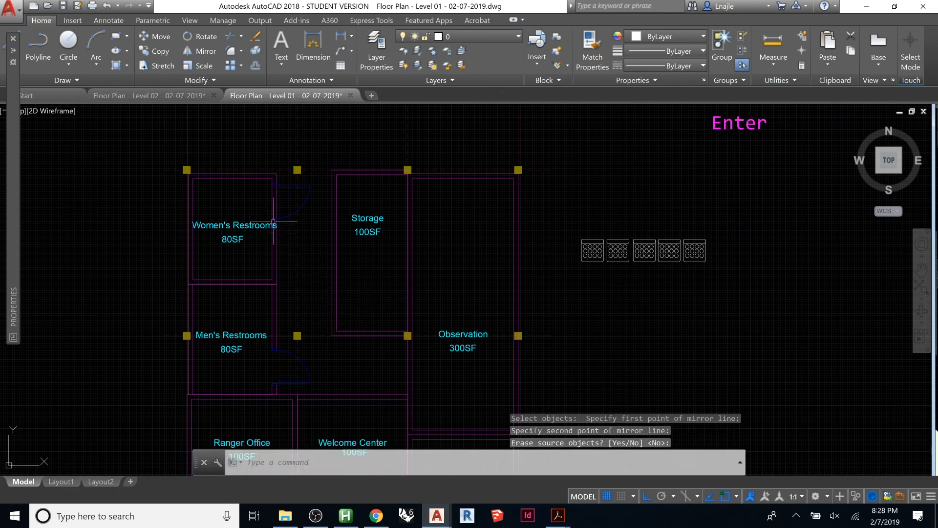
Trim both wall lines out of the Women's Restrooms door opening, using all objects as cutting edges
{"action": "scroll", "coordinate": [256, 189], "scroll_direction": "up", "scroll_amount": 3}
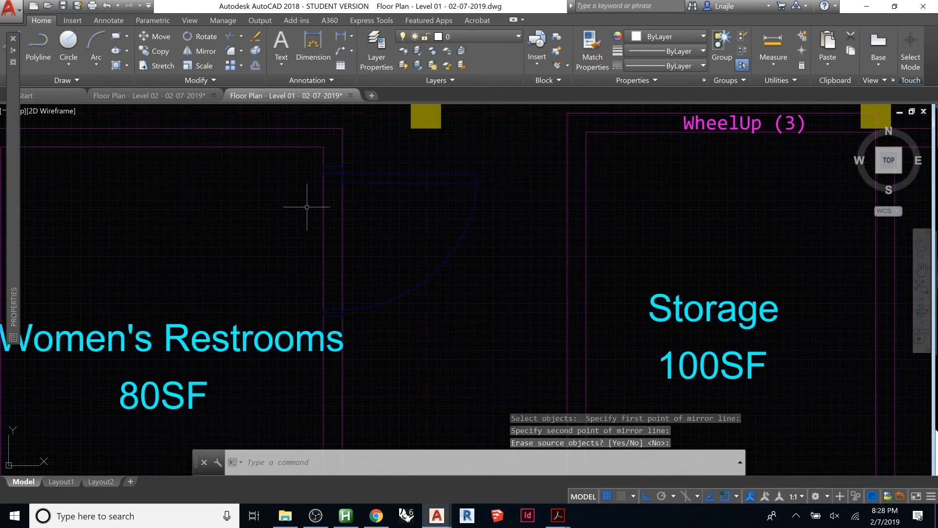
{"action": "type", "text": "t"}
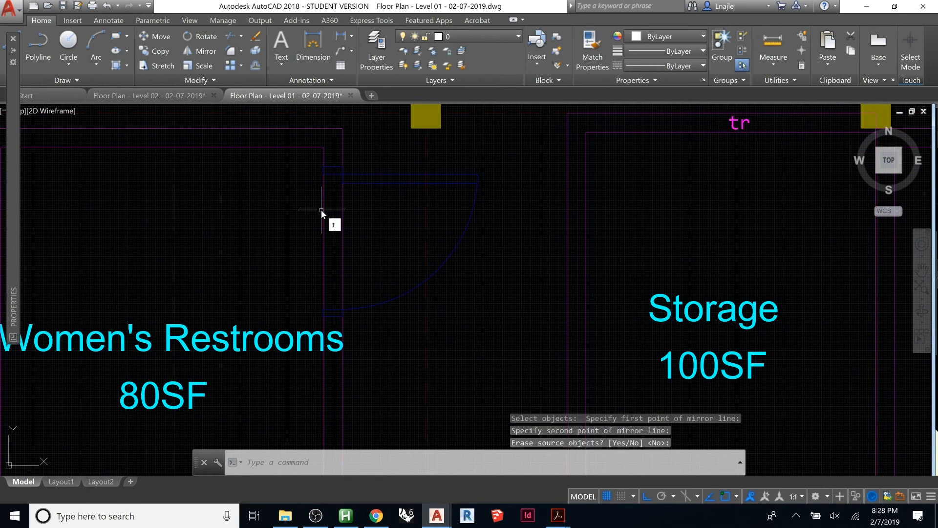
{"action": "type", "text": "r"}
{"action": "key", "text": "Return"}
{"action": "key", "text": "Return"}
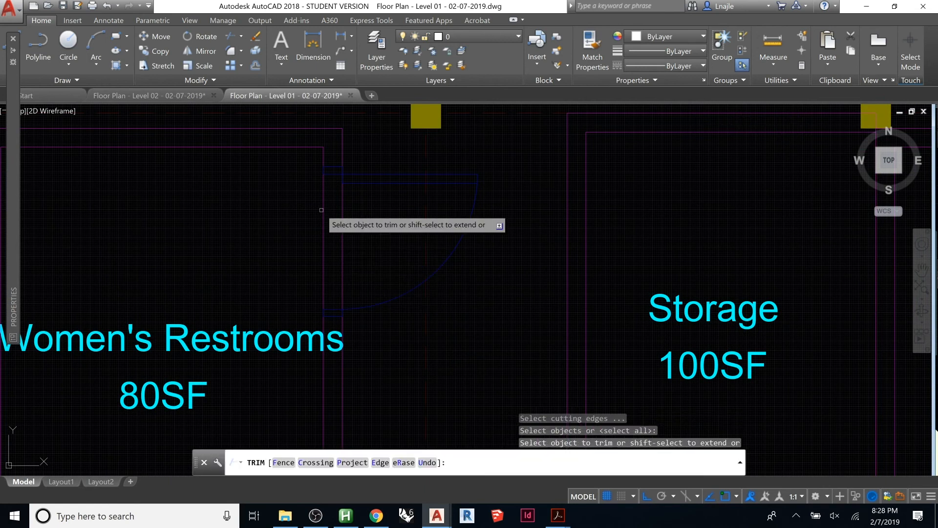
{"action": "left_click", "coordinate": [367, 215]}
{"action": "left_click", "coordinate": [298, 244]}
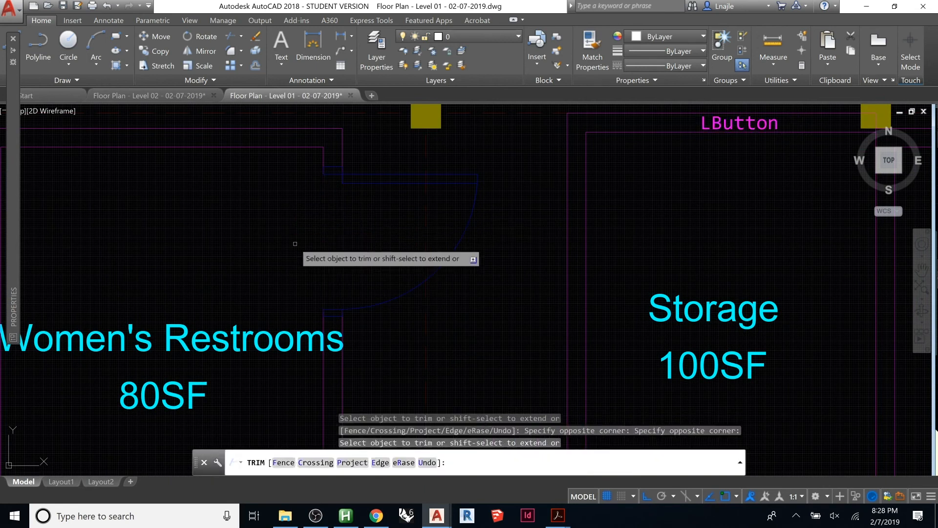
{"action": "scroll", "coordinate": [370, 243], "scroll_direction": "down", "scroll_amount": 3}
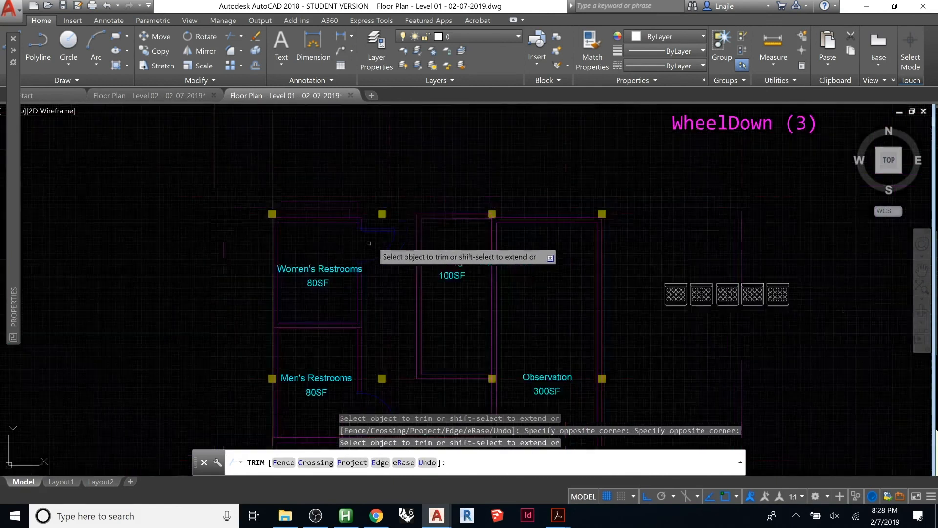
{"action": "middle_click_drag", "start_coordinate": [386, 275], "coordinate": [292, 222]}
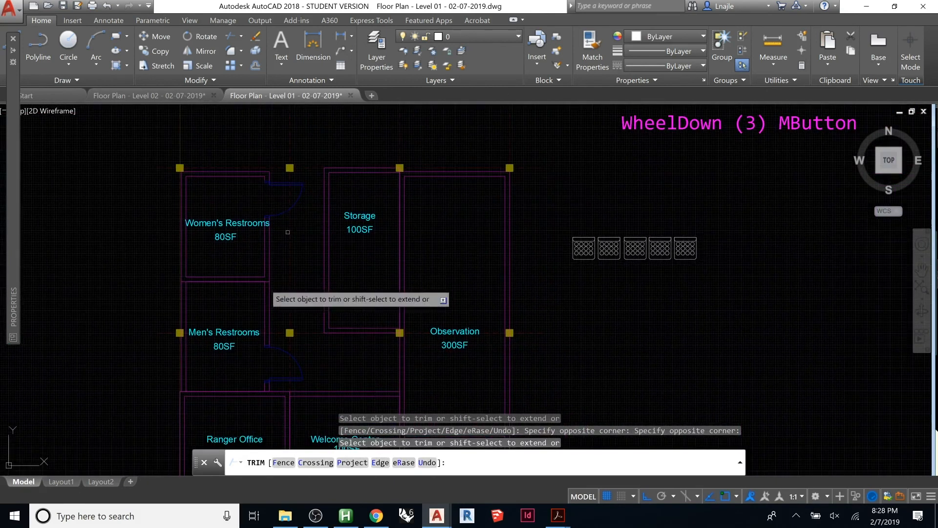
{"action": "mouse_move", "coordinate": [304, 267]}
{"action": "middle_mouse_down"}
{"action": "mouse_move", "coordinate": [309, 202]}
{"action": "mouse_move", "coordinate": [278, 274]}
{"action": "middle_mouse_up"}
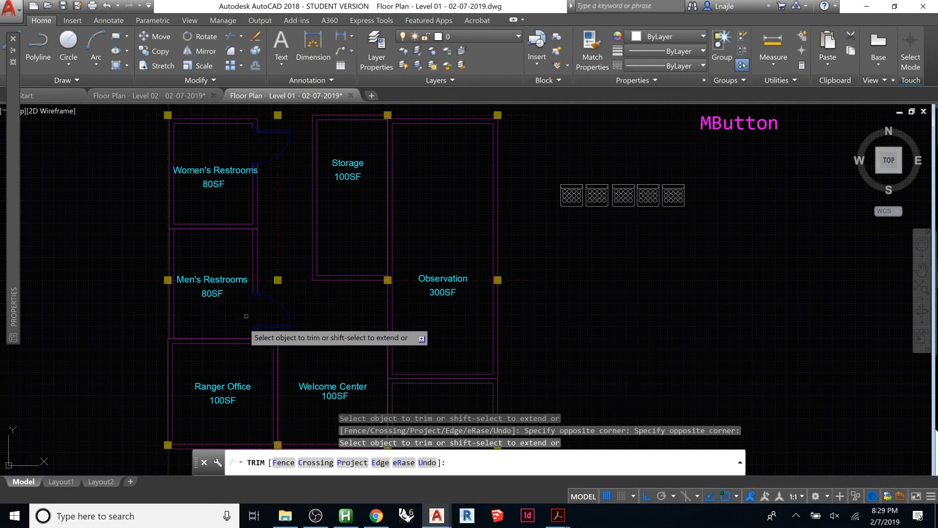
{"action": "scroll", "coordinate": [244, 328], "scroll_direction": "up", "scroll_amount": 2}
{"action": "key", "text": "Escape"}
{"action": "key", "text": "Escape"}
{"action": "key", "text": "Escape"}
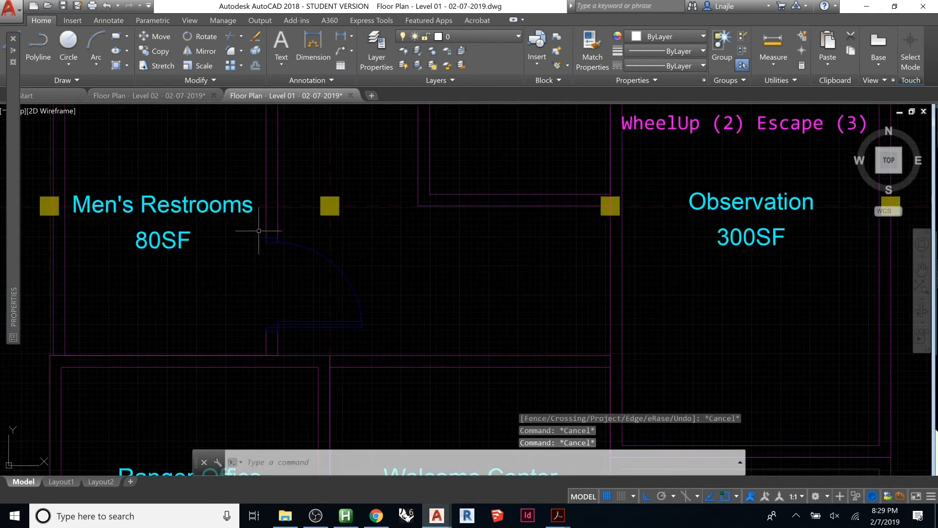
Stretch the Men's Restrooms door block straight down until its lower frame meets the wall above the Ranger Office
{"action": "left_click", "coordinate": [255, 226]}
{"action": "left_click", "coordinate": [386, 341]}
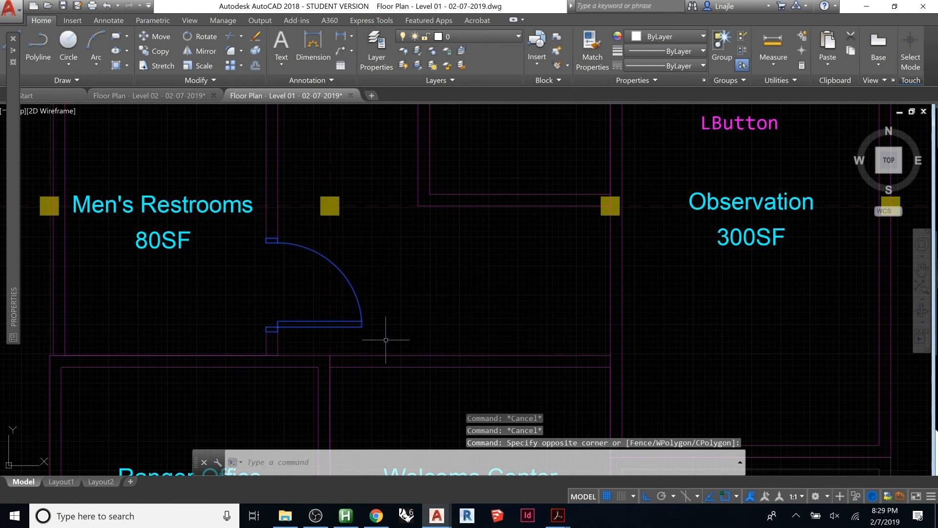
{"action": "key", "text": "s"}
{"action": "key", "text": "Return"}
{"action": "left_click", "coordinate": [282, 333]}
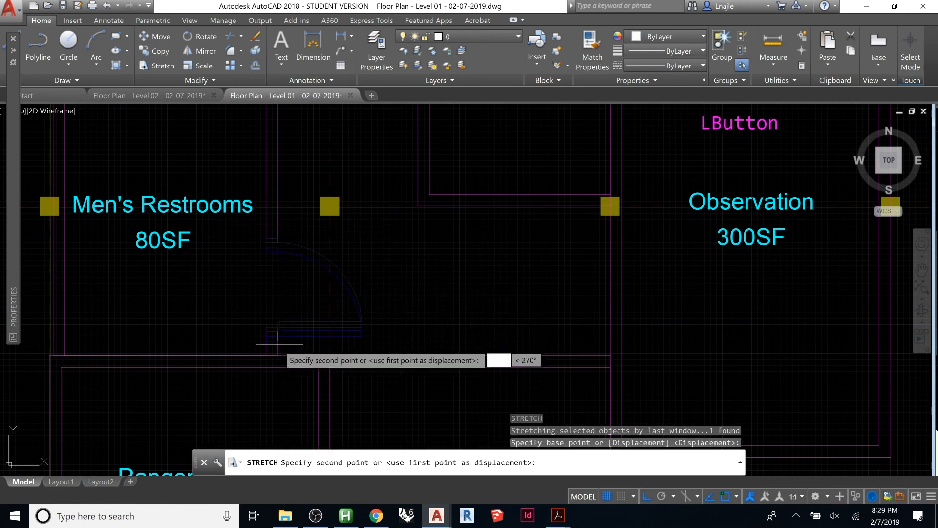
{"action": "left_click", "coordinate": [281, 351]}
Move the Men's Restrooms door block 6 inches straight up from the lower wall and clear the selection
{"action": "left_click", "coordinate": [281, 351]}
{"action": "type", "text": "m"}
{"action": "key", "text": "Return"}
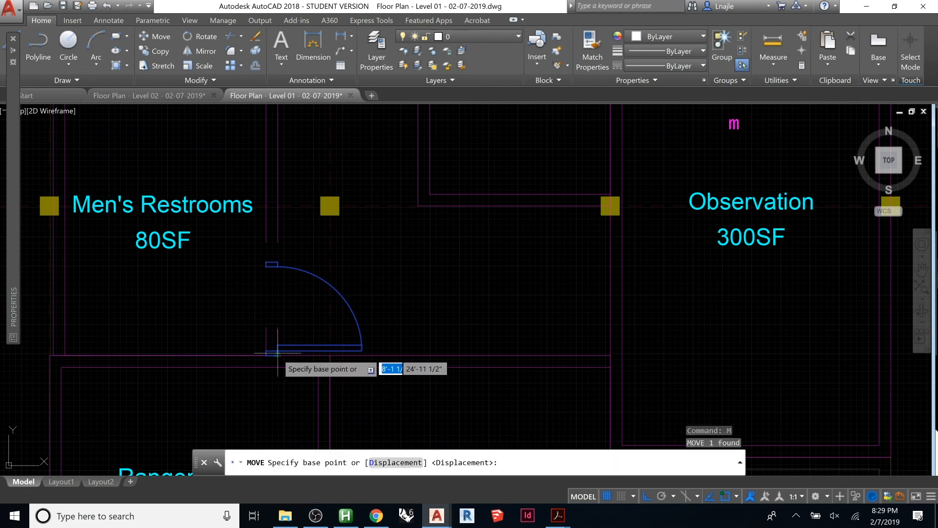
{"action": "left_click", "coordinate": [278, 351]}
{"action": "type", "text": "6"}
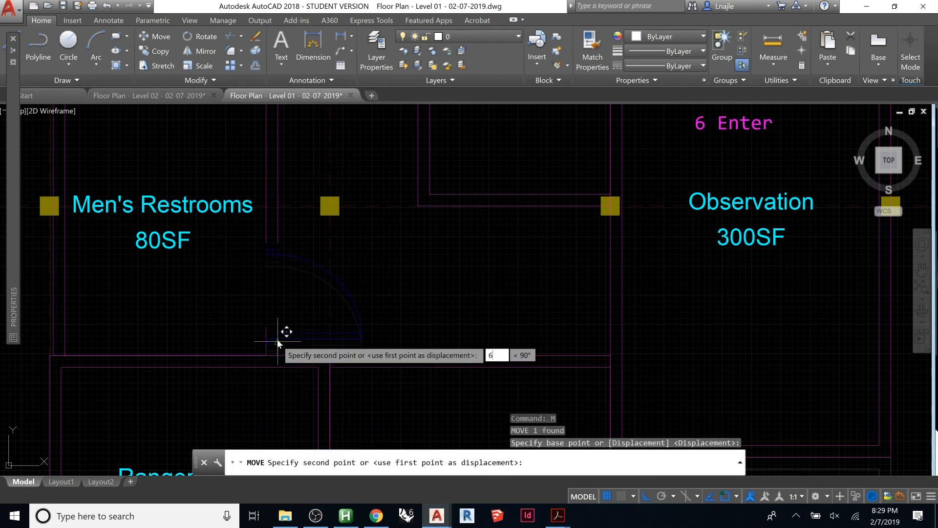
{"action": "key", "text": "Return"}
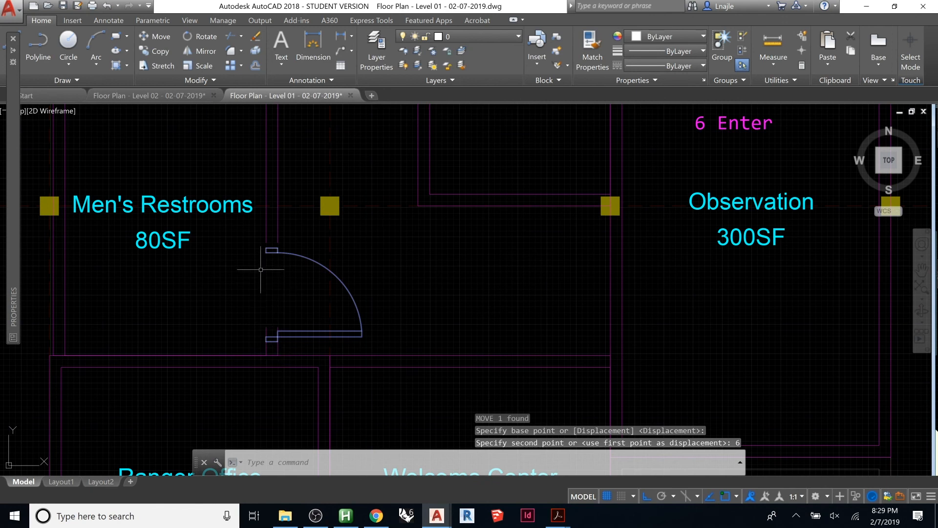
{"action": "key", "text": "Escape"}
{"action": "key", "text": "Escape"}
{"action": "key", "text": "Escape"}
Stretch the wall ends at the Men's Restrooms opening down about 5 inches to meet the relocated door frames
{"action": "left_click", "coordinate": [292, 238]}
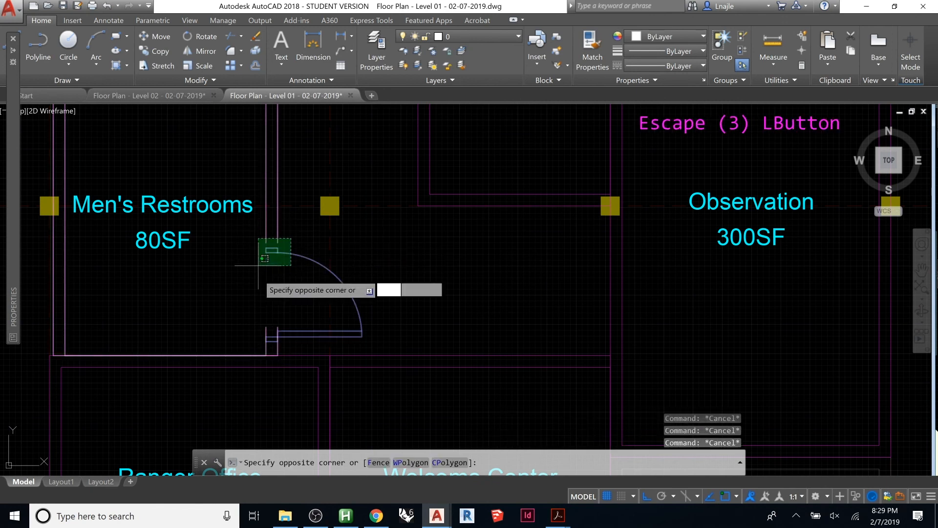
{"action": "left_click", "coordinate": [254, 334]}
{"action": "key", "text": "s"}
{"action": "key", "text": "space"}
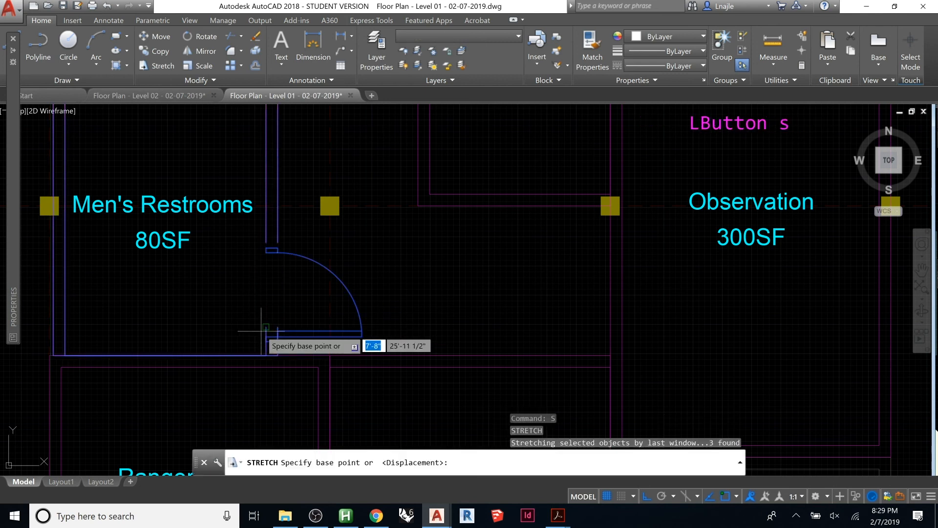
{"action": "left_click", "coordinate": [266, 337]}
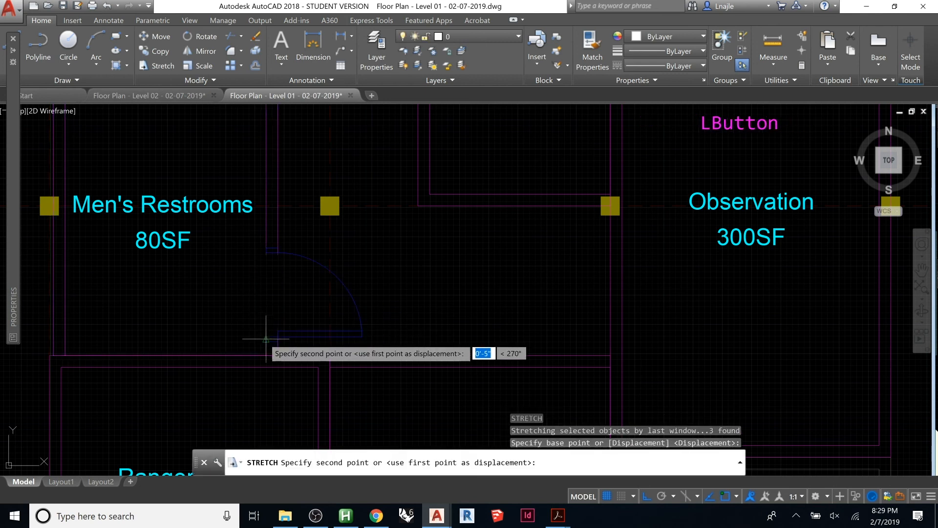
{"action": "left_click", "coordinate": [266, 338]}
{"action": "key", "text": "Escape"}
{"action": "key", "text": "Escape"}
{"action": "key", "text": "Escape"}
Examine the placement of both restroom doors within the overall Level 01 floor plan
{"action": "middle_click_drag", "start_coordinate": [356, 224], "coordinate": [320, 299]}
{"action": "scroll", "coordinate": [320, 298], "scroll_direction": "down", "scroll_amount": 2}
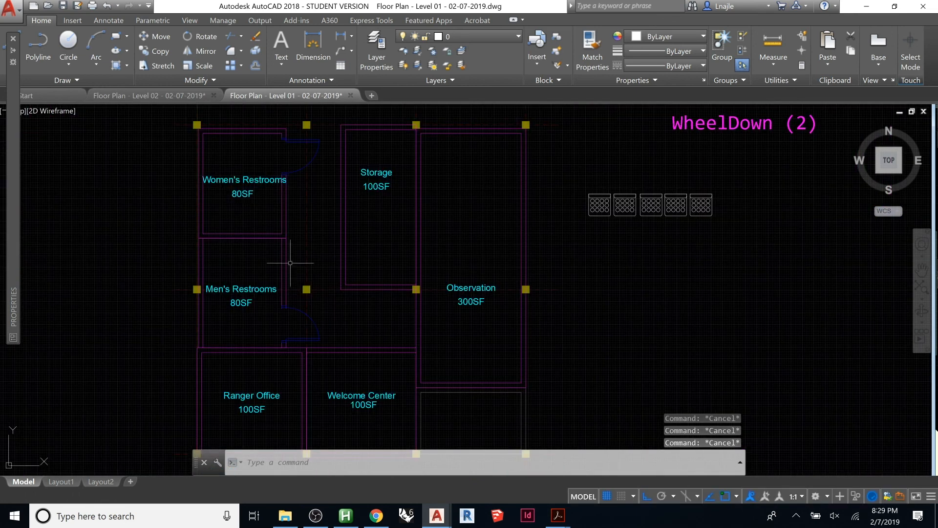
{"action": "scroll", "coordinate": [310, 239], "scroll_direction": "up", "scroll_amount": 1}
{"action": "middle_click_drag", "start_coordinate": [363, 222], "coordinate": [327, 264]}
{"action": "scroll", "coordinate": [308, 268], "scroll_direction": "down", "scroll_amount": 2}
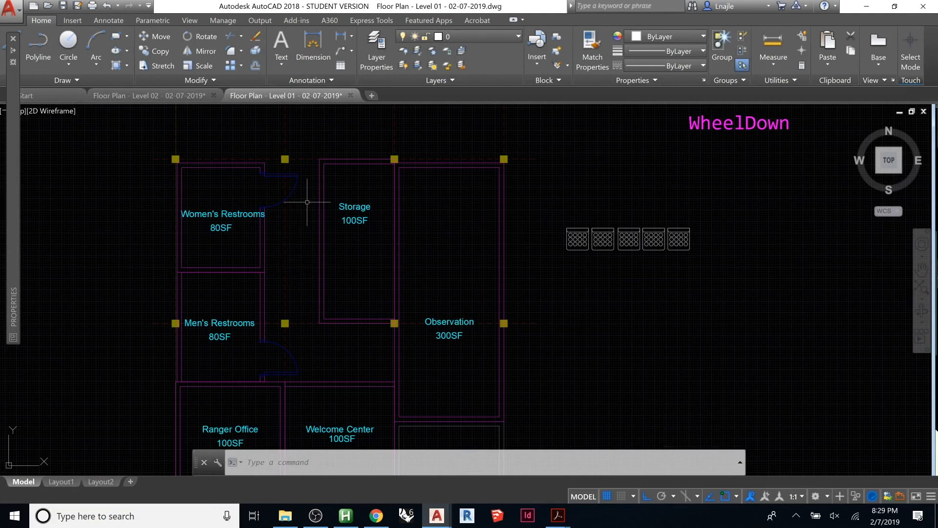
{"action": "scroll", "coordinate": [306, 202], "scroll_direction": "down", "scroll_amount": 2}
{"action": "mouse_move", "coordinate": [308, 262]}
{"action": "middle_mouse_down"}
{"action": "mouse_move", "coordinate": [323, 244]}
{"action": "mouse_move", "coordinate": [298, 248]}
{"action": "middle_mouse_up"}
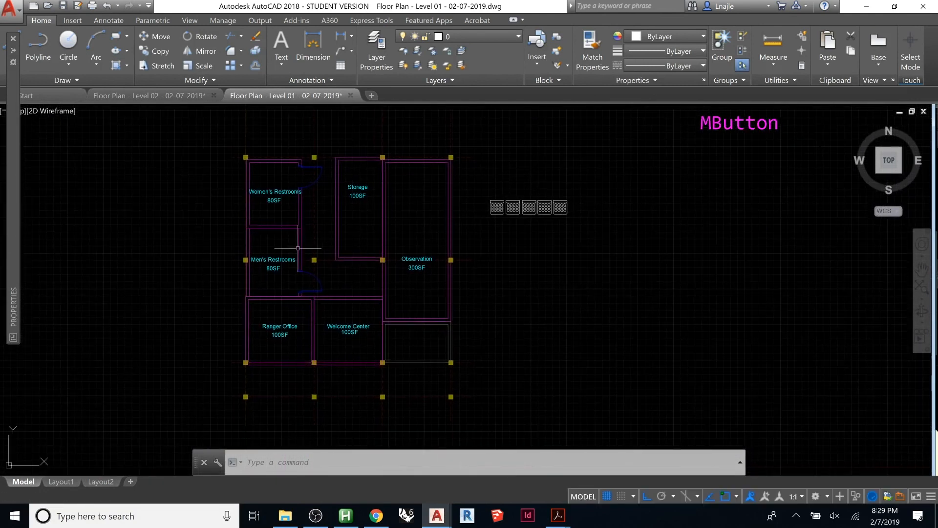
{"action": "scroll", "coordinate": [297, 248], "scroll_direction": "up", "scroll_amount": 2}
{"action": "middle_click_drag", "start_coordinate": [359, 236], "coordinate": [356, 241]}
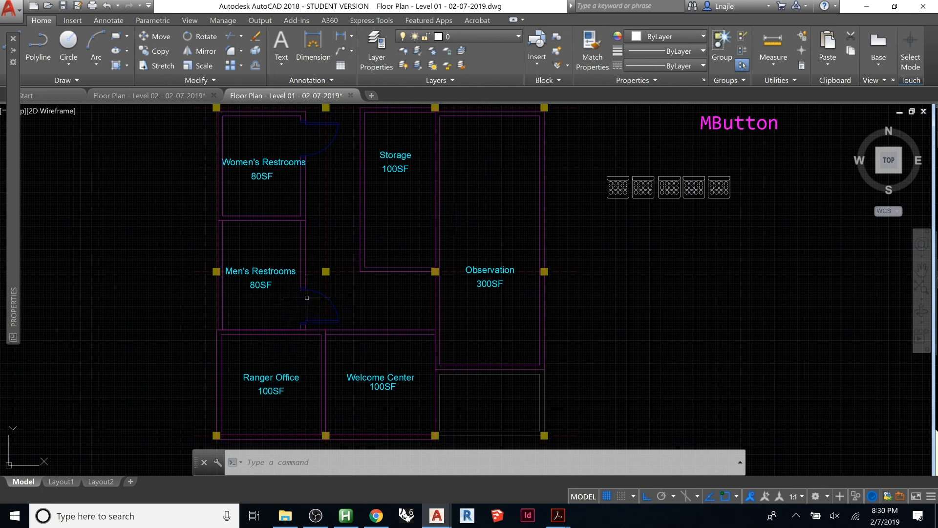
{"action": "mouse_move", "coordinate": [326, 293]}
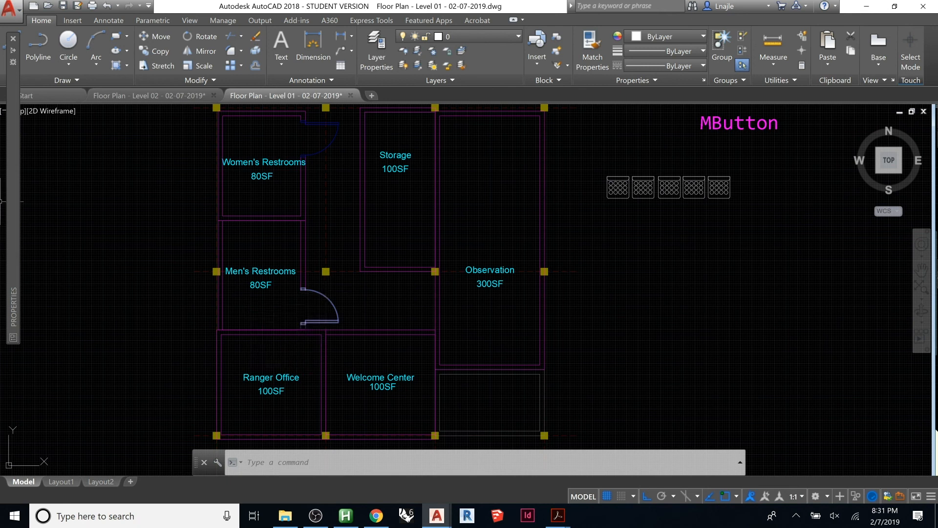
Review the drawing's layers and their colors in the Layer Properties Manager, closing it when done
{"action": "left_click", "coordinate": [388, 54]}
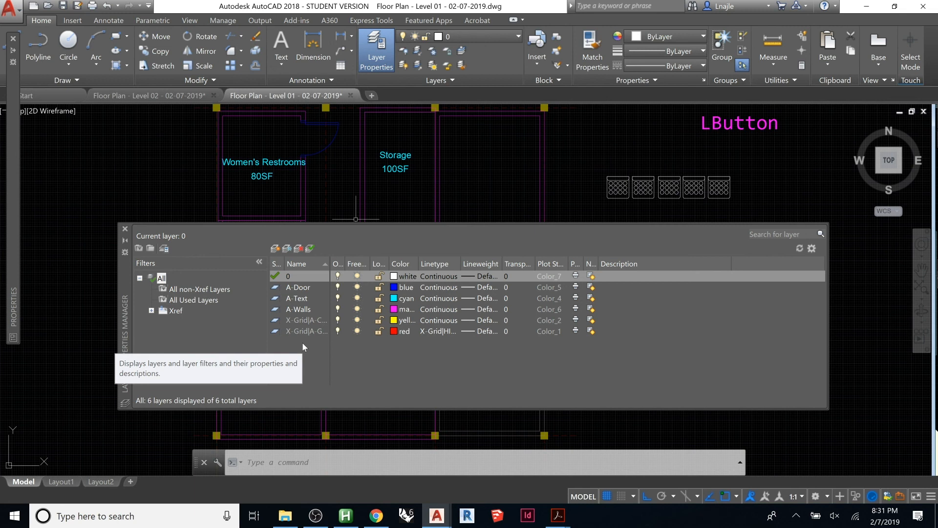
{"action": "key", "text": "Escape"}
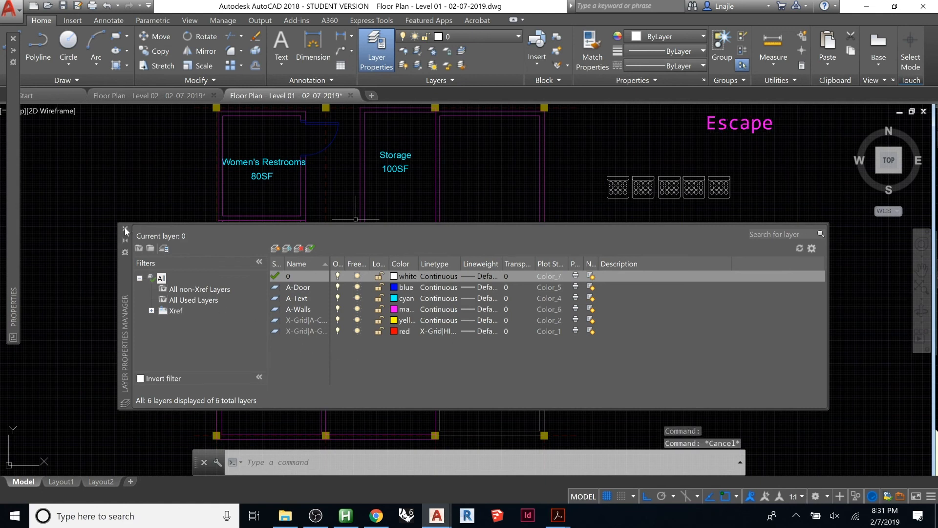
{"action": "left_click", "coordinate": [126, 229]}
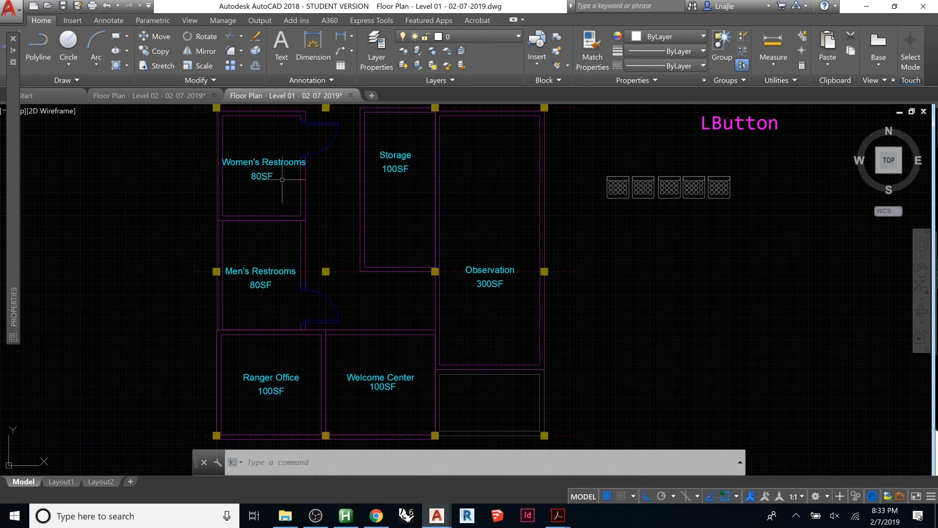
Examine the restroom areas and their surrounding walls within the Level 01 floor plan
{"action": "scroll", "coordinate": [569, 264], "scroll_direction": "down", "scroll_amount": 2}
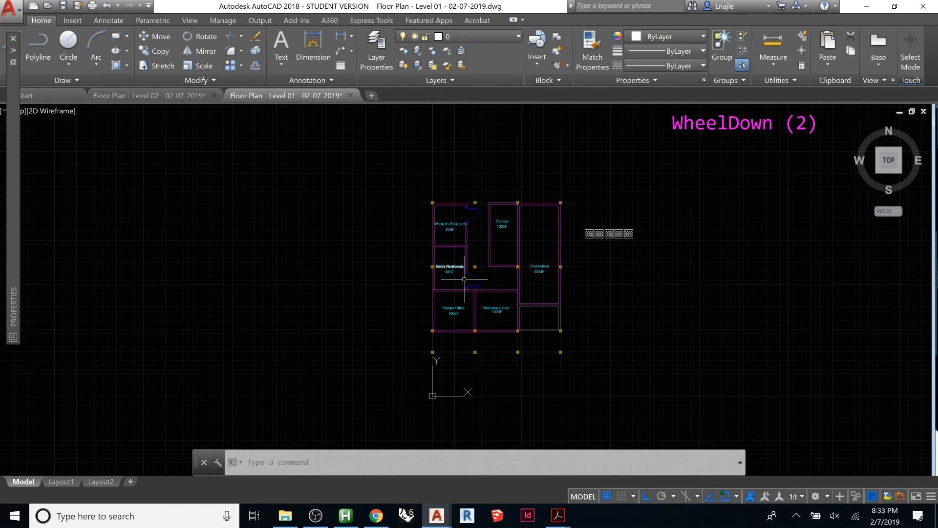
{"action": "mouse_move", "coordinate": [476, 282]}
{"action": "scroll", "coordinate": [675, 316], "scroll_direction": "up", "scroll_amount": 1}
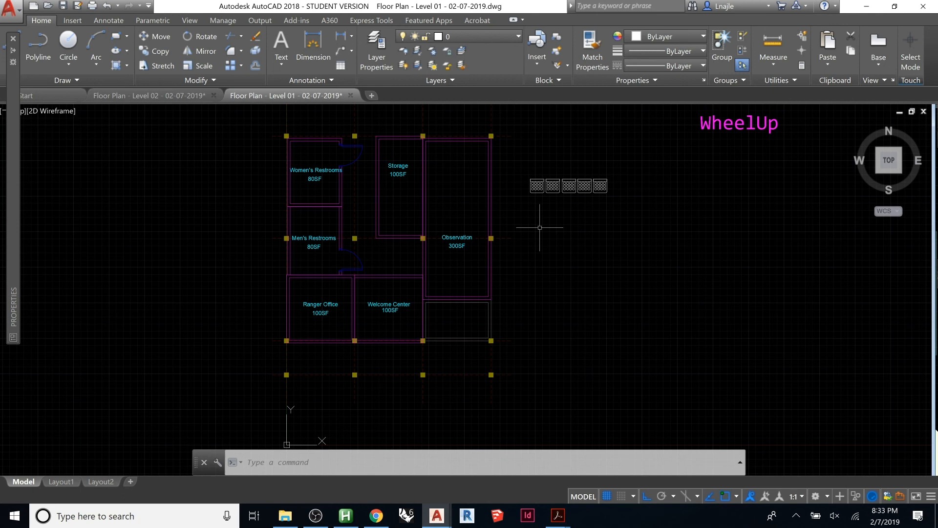
{"action": "scroll", "coordinate": [425, 227], "scroll_direction": "up", "scroll_amount": 1}
{"action": "middle_click_drag", "start_coordinate": [454, 230], "coordinate": [495, 207]}
{"action": "scroll", "coordinate": [495, 207], "scroll_direction": "down", "scroll_amount": 2}
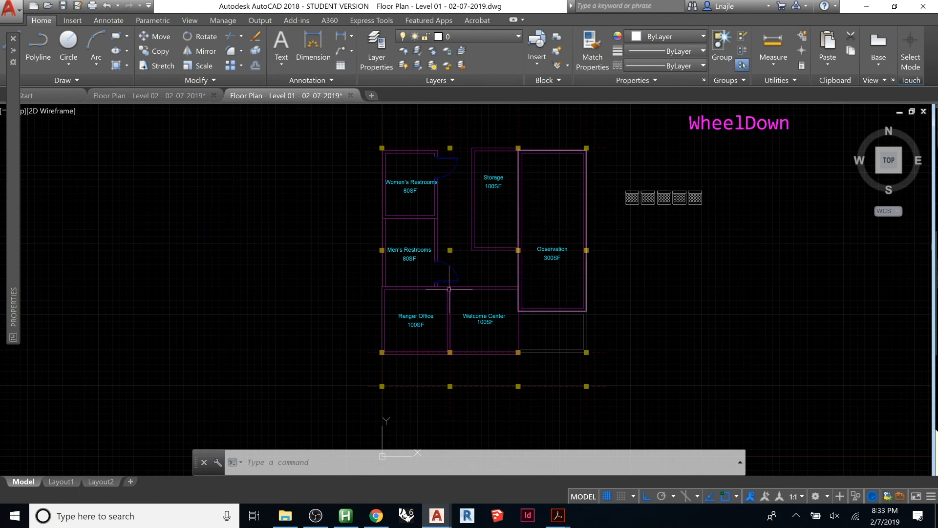
{"action": "scroll", "coordinate": [397, 258], "scroll_direction": "up", "scroll_amount": 1}
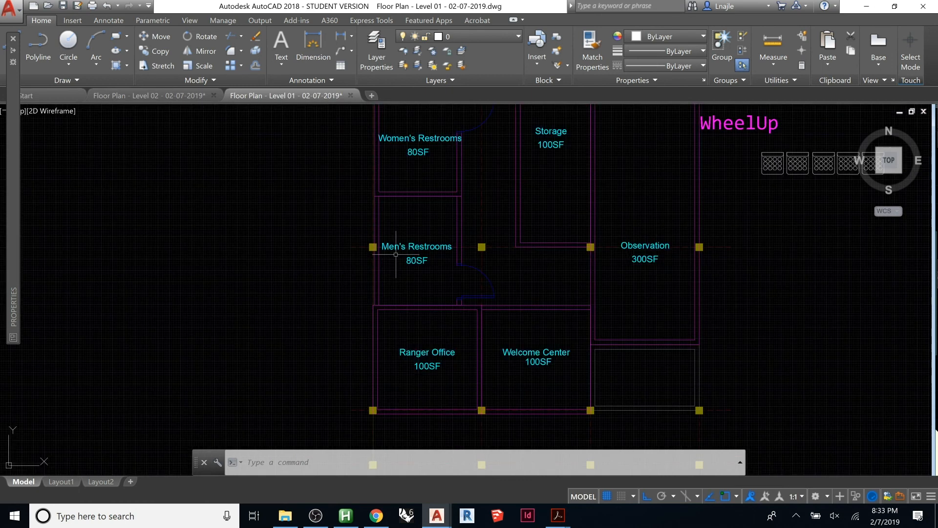
{"action": "scroll", "coordinate": [398, 246], "scroll_direction": "up", "scroll_amount": 1}
{"action": "scroll", "coordinate": [398, 209], "scroll_direction": "up", "scroll_amount": 1}
{"action": "middle_click_drag", "start_coordinate": [398, 209], "coordinate": [411, 349]}
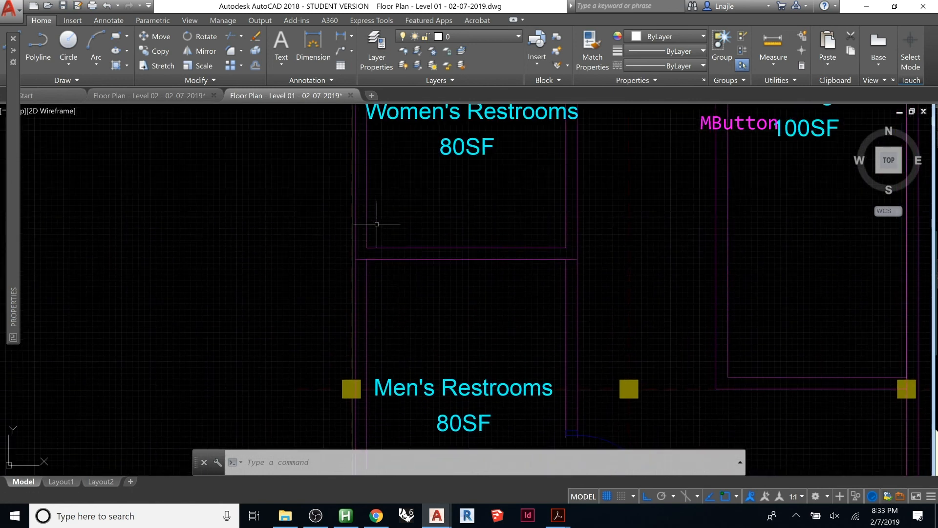
{"action": "middle_click_drag", "start_coordinate": [378, 219], "coordinate": [342, 223]}
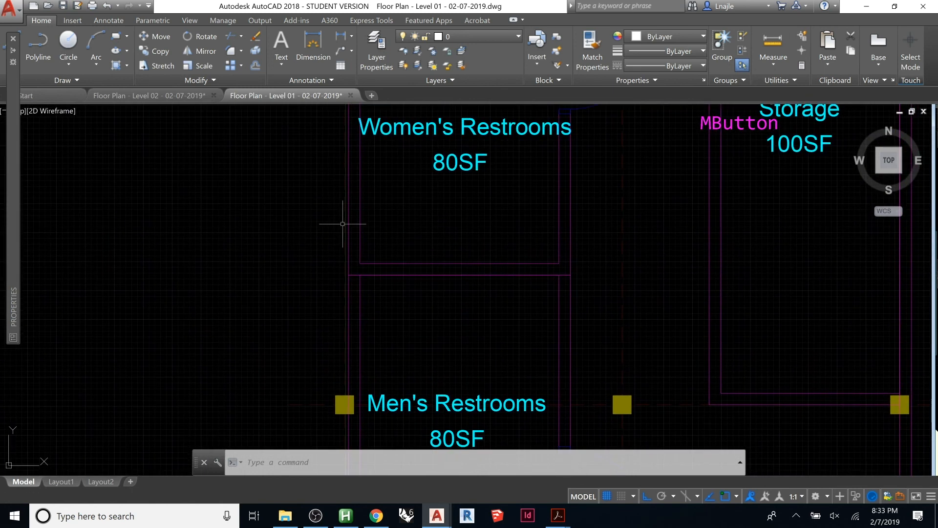
{"action": "middle_click_drag", "start_coordinate": [509, 262], "coordinate": [494, 360]}
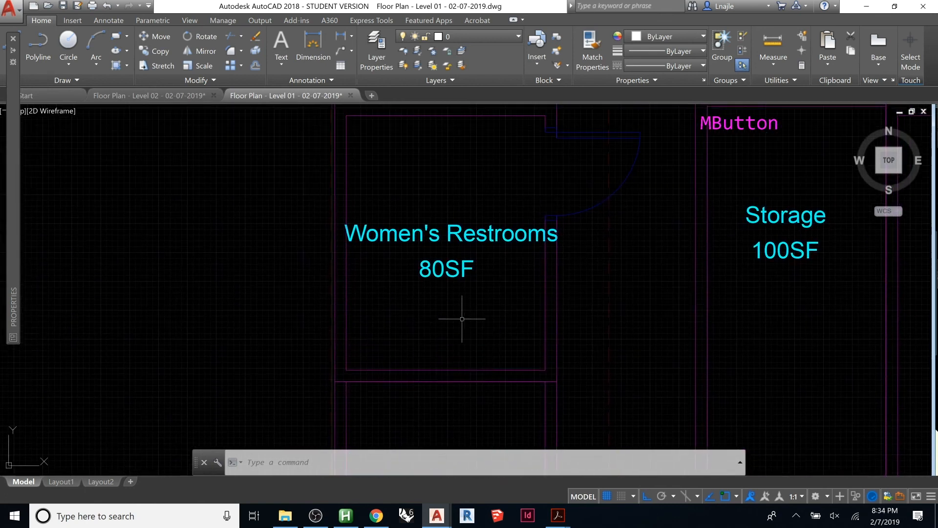
Draw a short horizontal polyline across both faces of the Ranger Office's west exterior wall
{"action": "middle_click_drag", "start_coordinate": [779, 283], "coordinate": [576, 254]}
{"action": "scroll", "coordinate": [535, 223], "scroll_direction": "down", "scroll_amount": 2}
{"action": "middle_click_drag", "start_coordinate": [495, 320], "coordinate": [549, 181]}
{"action": "scroll", "coordinate": [452, 308], "scroll_direction": "up", "scroll_amount": 3}
{"action": "middle_click_drag", "start_coordinate": [404, 309], "coordinate": [427, 300]}
{"action": "type", "text": "pl"}
{"action": "key", "text": "Return"}
{"action": "left_click", "coordinate": [361, 211]}
{"action": "left_click", "coordinate": [419, 213]}
{"action": "key", "text": "Escape"}
{"action": "key", "text": "Escape"}
Offset the short line across the Ranger Office's west wall 6' downward to mark the other end of the opening
{"action": "left_click", "coordinate": [430, 195]}
{"action": "left_click", "coordinate": [399, 235]}
{"action": "type", "text": "offset"}
{"action": "key", "text": "Return"}
{"action": "type", "text": "6'"}
{"action": "key", "text": "Return"}
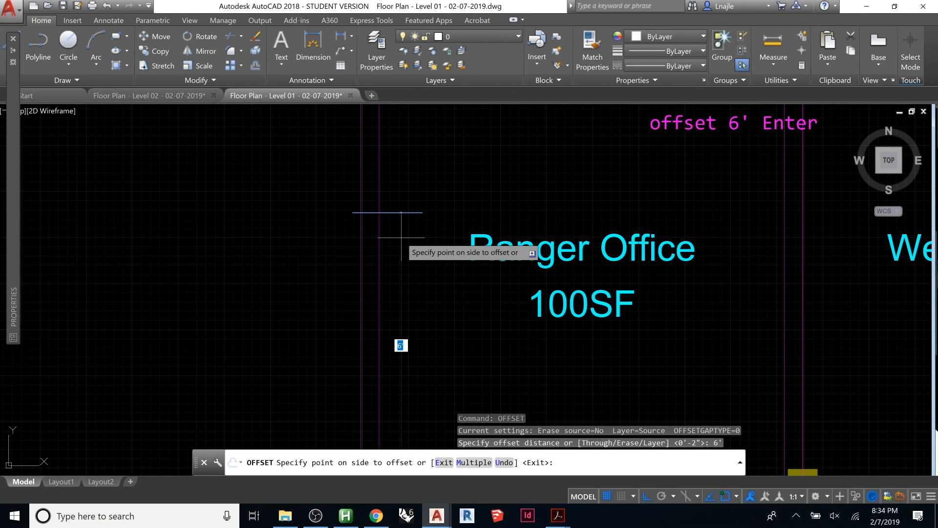
{"action": "left_click", "coordinate": [402, 238]}
{"action": "scroll", "coordinate": [388, 211], "scroll_direction": "down", "scroll_amount": 3}
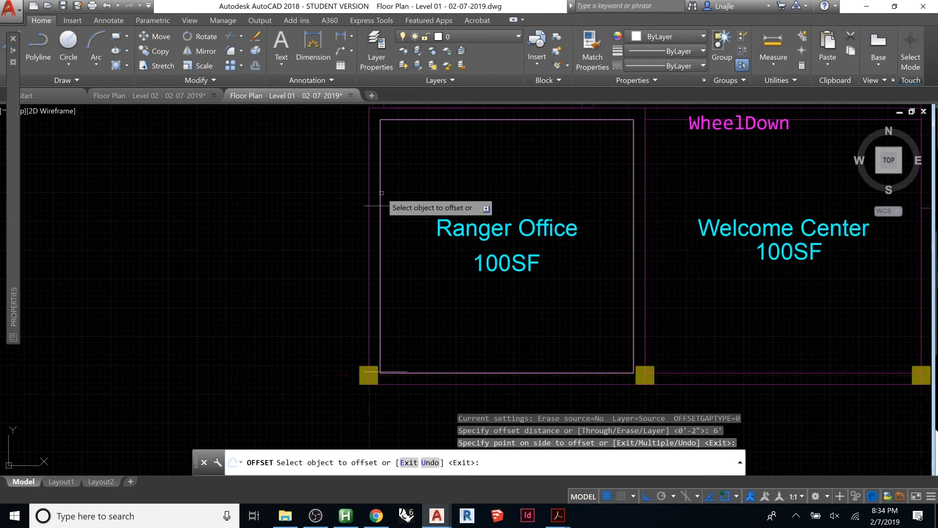
{"action": "left_click", "coordinate": [408, 338]}
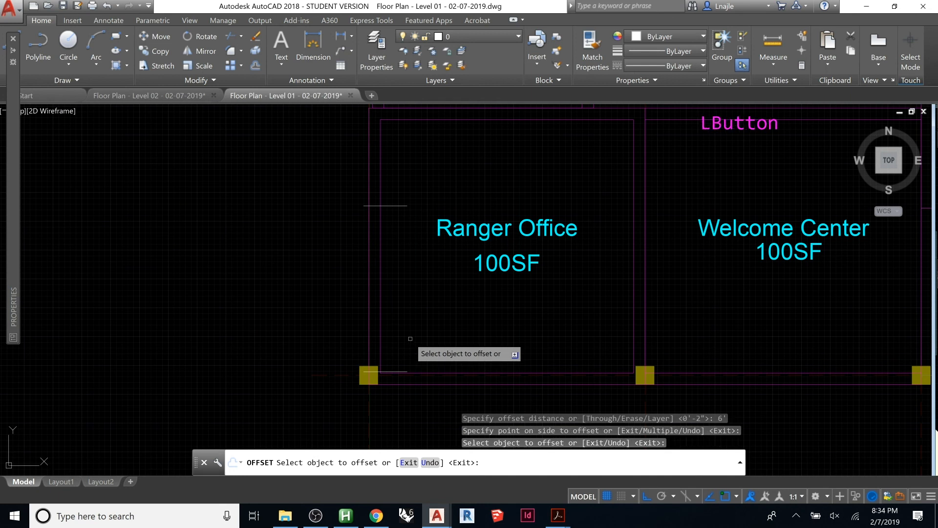
{"action": "key", "text": "Escape"}
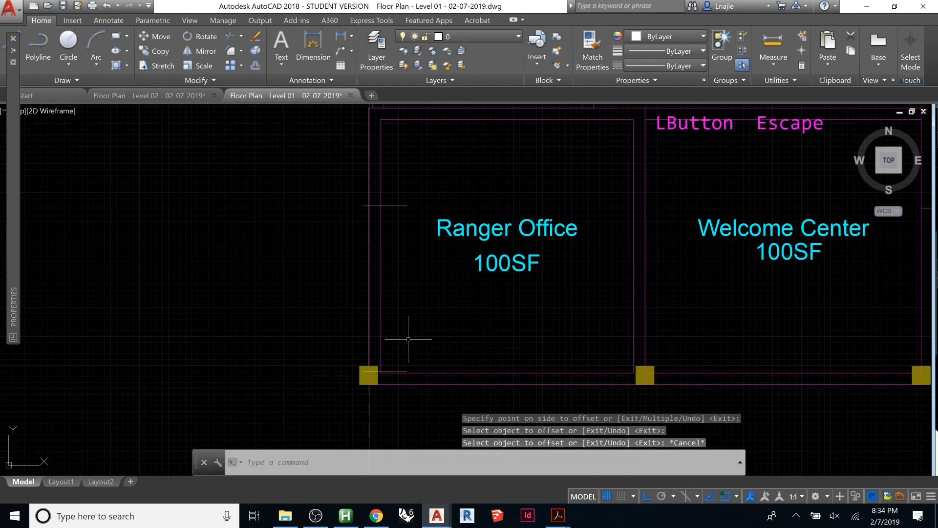
Move both opening lines on the Ranger Office's west wall straight up about 1'-5 1/2"
{"action": "left_click", "coordinate": [376, 371]}
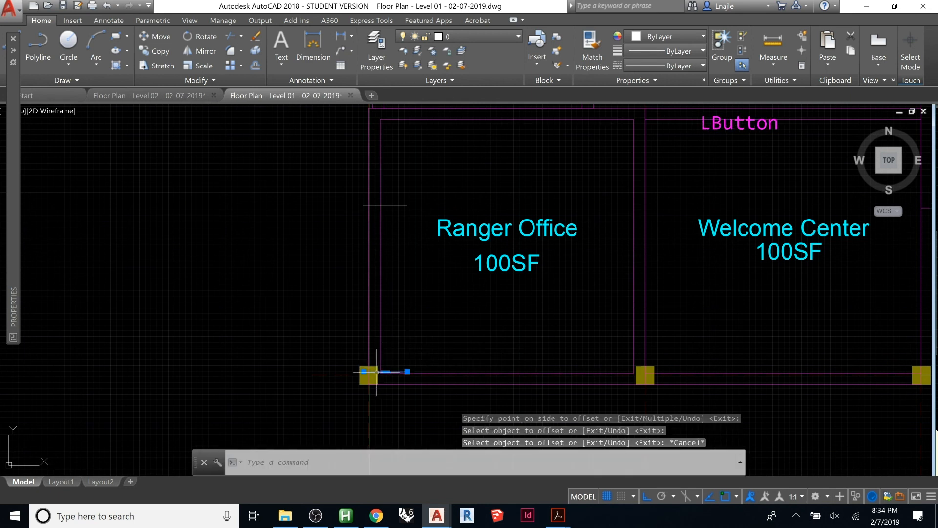
{"action": "left_click", "coordinate": [397, 205]}
{"action": "type", "text": "m"}
{"action": "key", "text": "Return"}
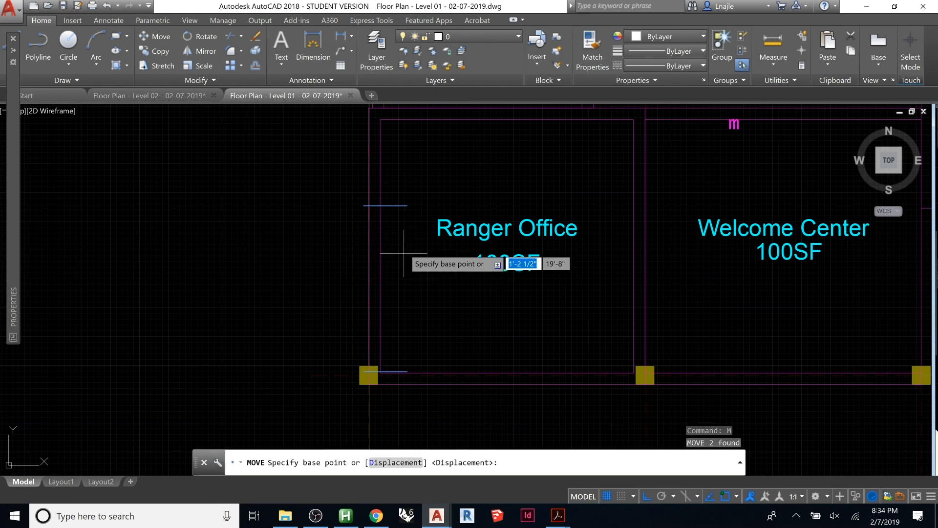
{"action": "left_click", "coordinate": [405, 245]}
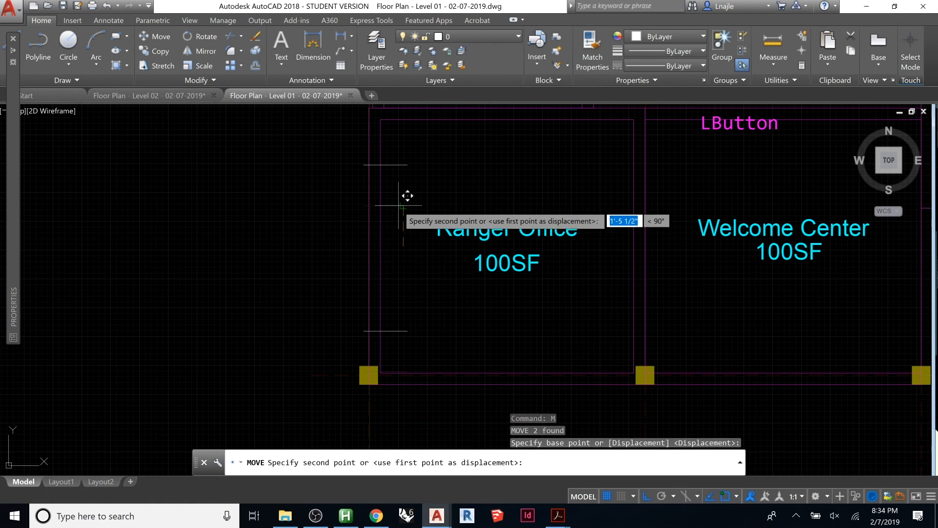
{"action": "key", "text": "Escape"}
{"action": "key", "text": "Escape"}
{"action": "key", "text": "Escape"}
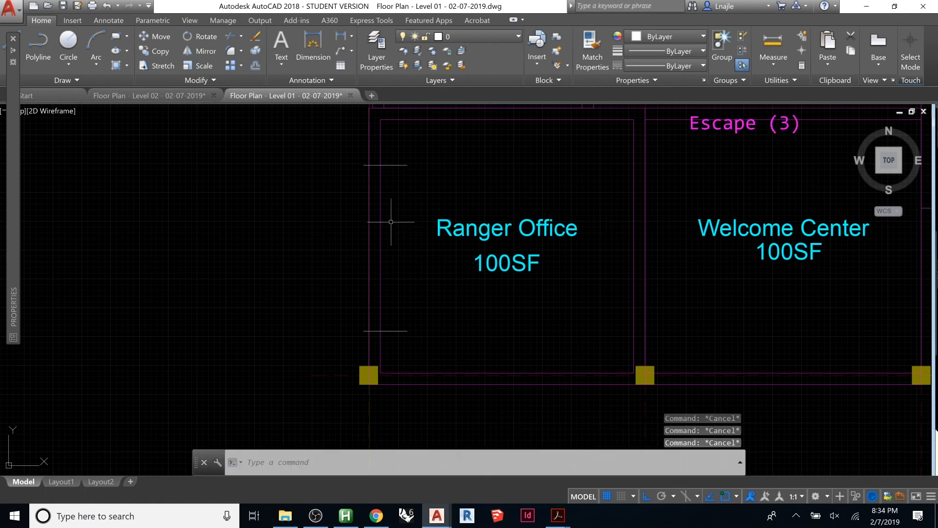
Trim the west wall lines of the Ranger Office between the two horizontal lines to cut the opening
{"action": "scroll", "coordinate": [369, 218], "scroll_direction": "up", "scroll_amount": 2}
{"action": "type", "text": "tr"}
{"action": "key", "text": "Return"}
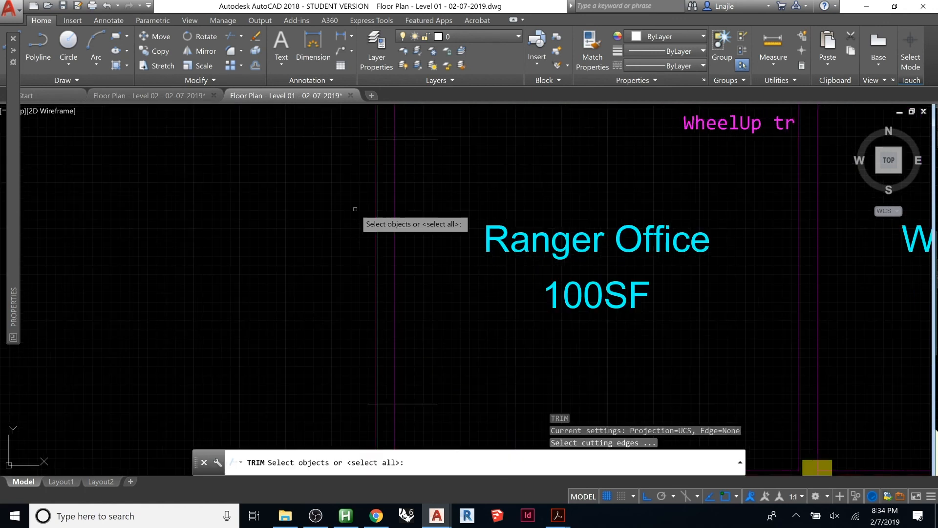
{"action": "key", "text": "space"}
{"action": "left_click", "coordinate": [410, 208]}
{"action": "left_click", "coordinate": [343, 235]}
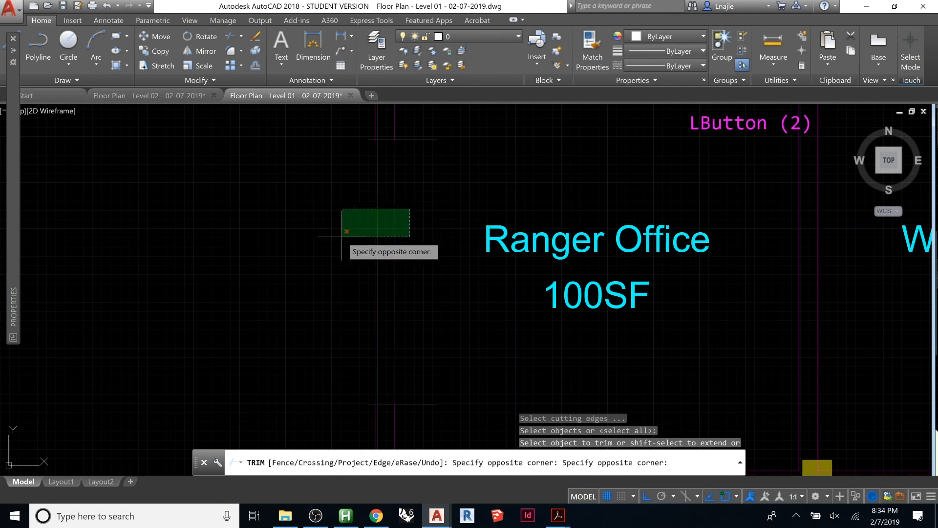
{"action": "key", "text": "Escape"}
{"action": "key", "text": "Escape"}
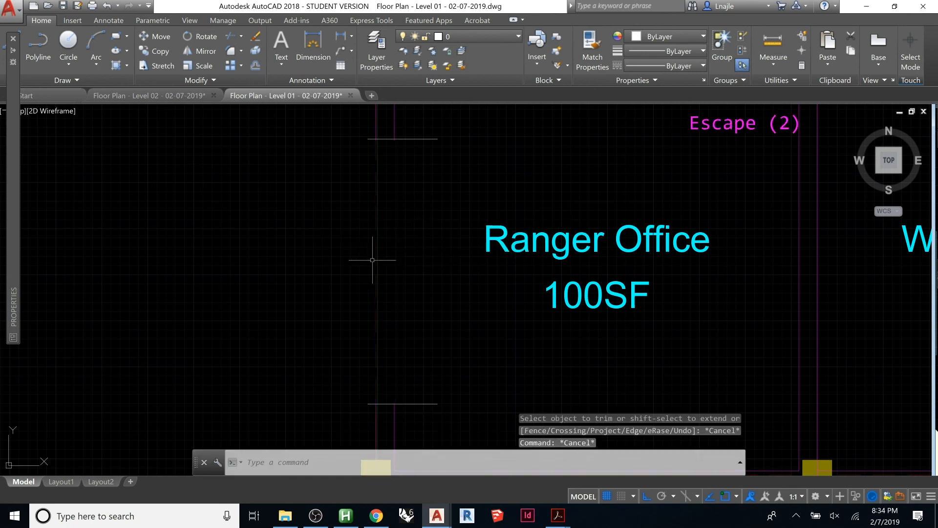
{"action": "type", "text": "pl"}
{"action": "key", "text": "Return"}
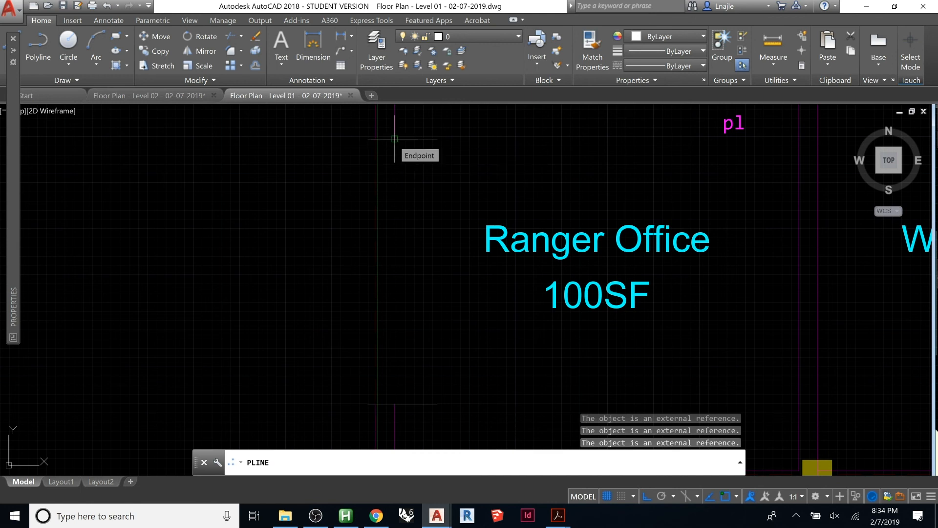
{"action": "key", "text": "Escape"}
{"action": "key", "text": "Escape"}
Offset the upper and lower opening lines 2 inches each toward the inside of the Ranger Office wall opening
{"action": "type", "text": "offset"}
{"action": "key", "text": "space"}
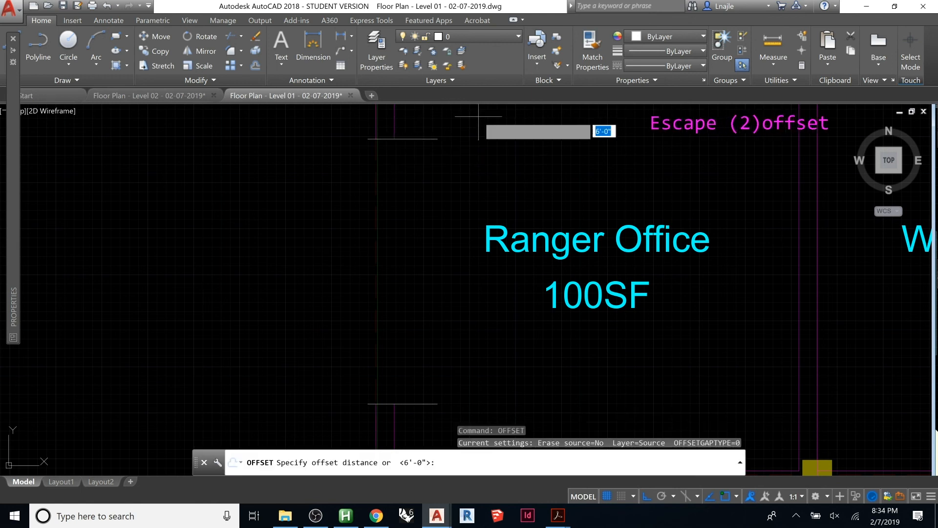
{"action": "type", "text": "2"}
{"action": "key", "text": "Return"}
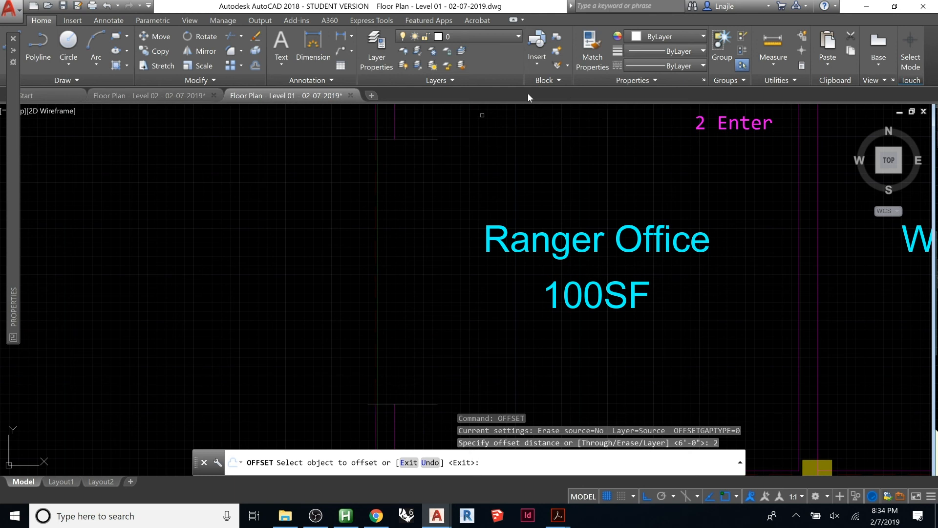
{"action": "left_click", "coordinate": [414, 139]}
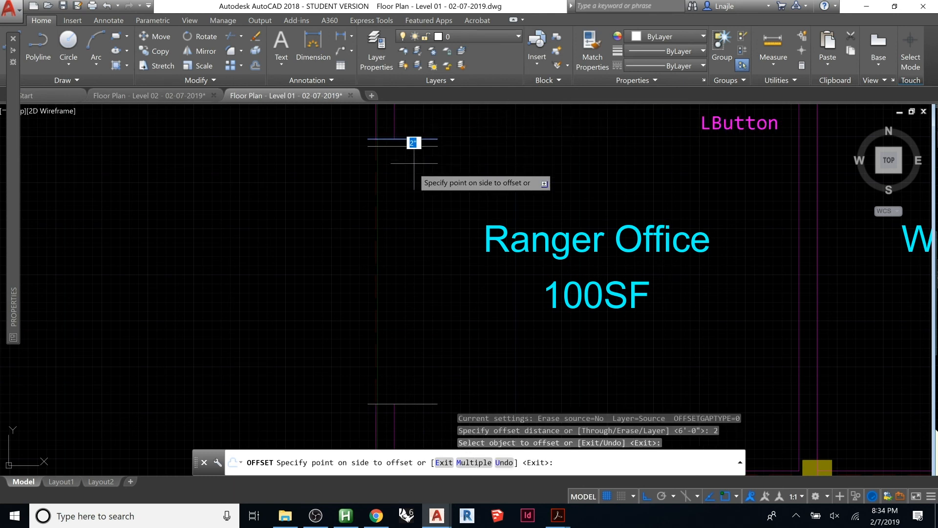
{"action": "left_click", "coordinate": [417, 166]}
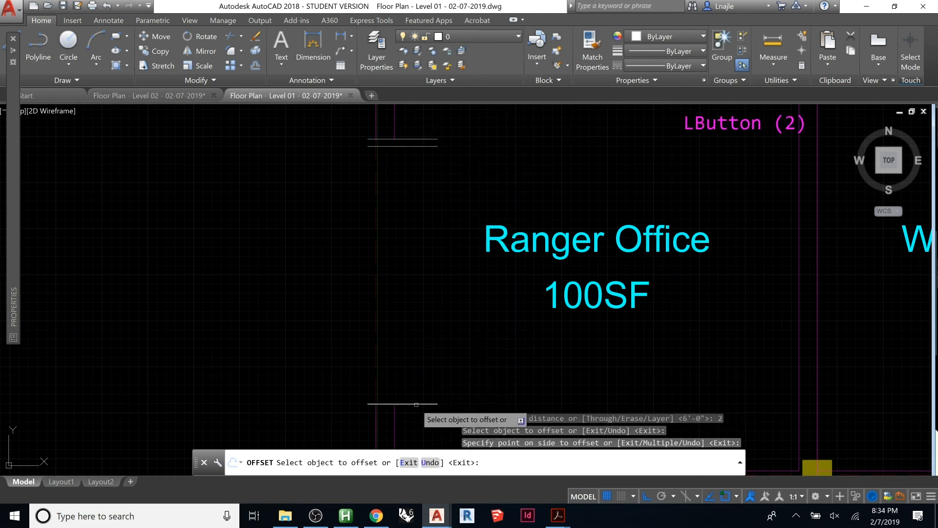
{"action": "left_click", "coordinate": [417, 404]}
{"action": "left_click", "coordinate": [421, 365]}
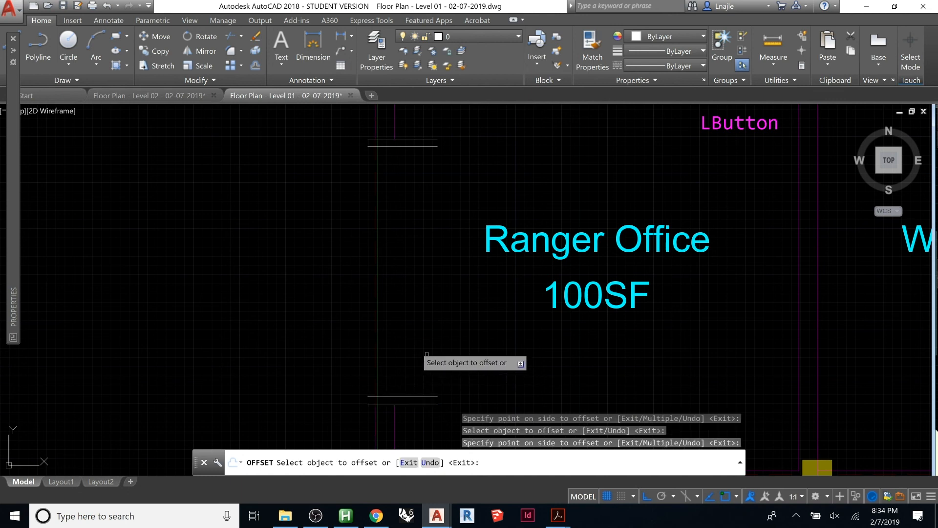
{"action": "key", "text": "Escape"}
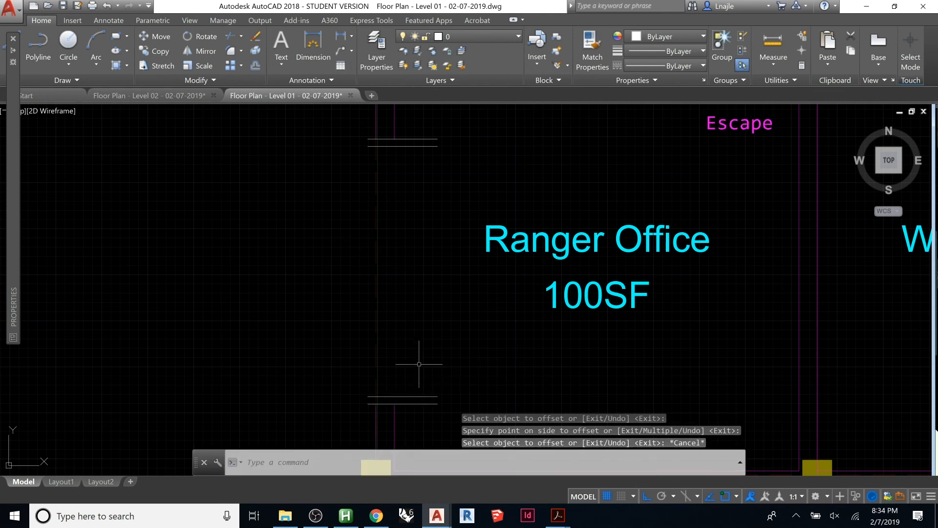
Draw two short vertical polylines closing the 2-inch lower jamb at the inner and outer wall faces
{"action": "type", "text": "pl"}
{"action": "key", "text": "Return"}
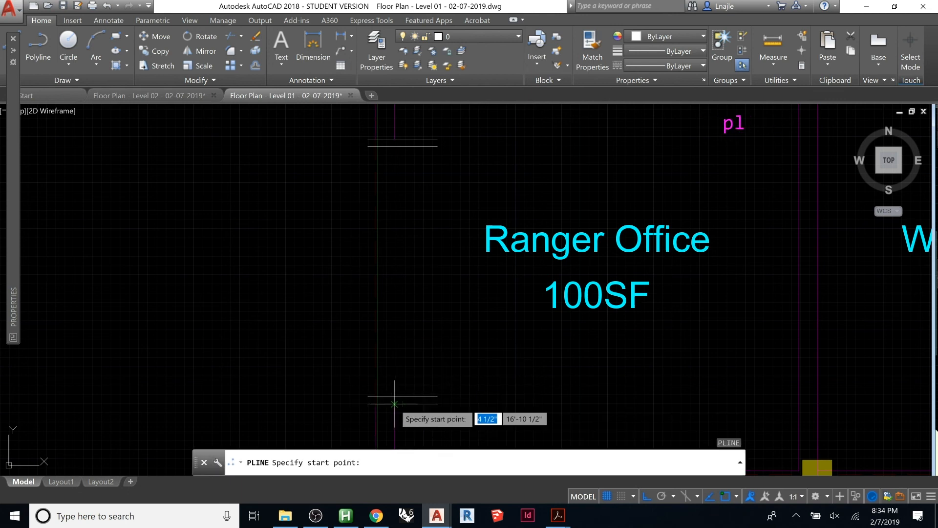
{"action": "left_click", "coordinate": [394, 404]}
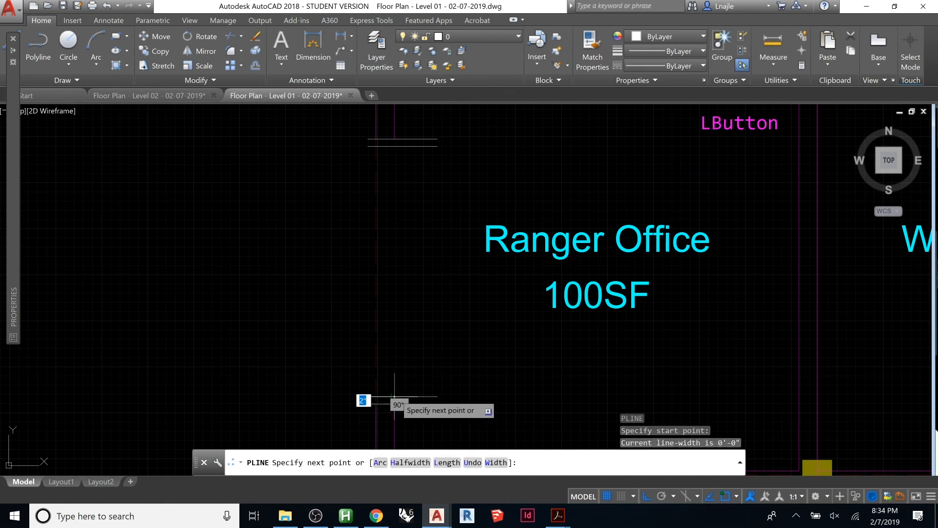
{"action": "key", "text": "space"}
{"action": "key", "text": "space"}
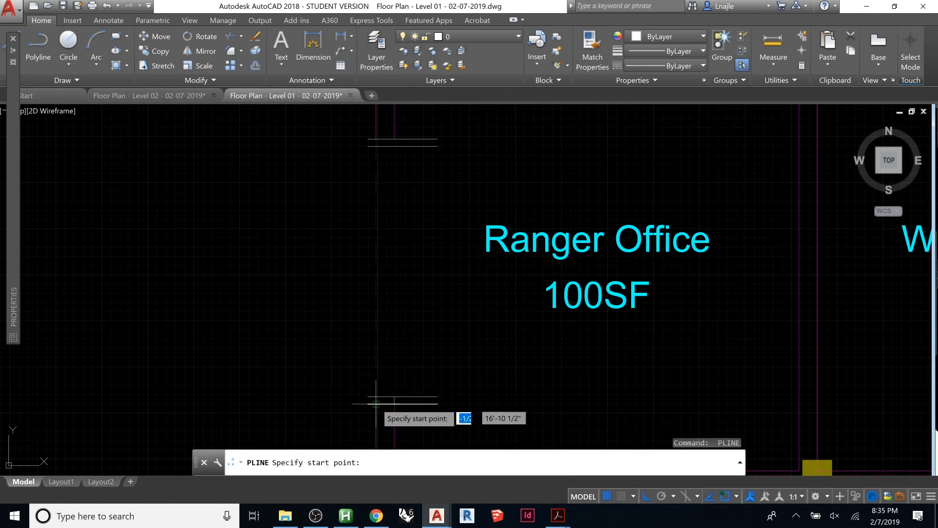
{"action": "left_click", "coordinate": [376, 403]}
{"action": "left_click", "coordinate": [376, 397]}
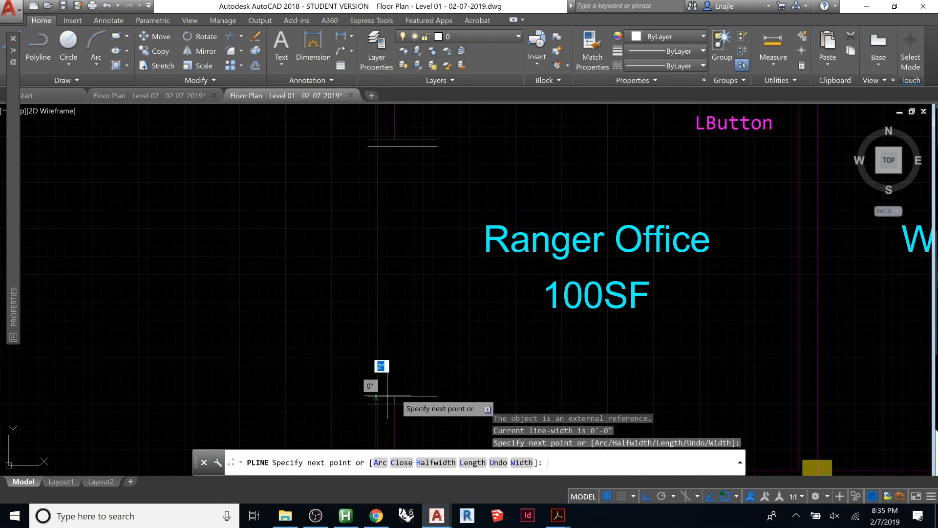
{"action": "key", "text": "space"}
Draw two short vertical polylines closing the 2-inch upper jamb at the inner and outer wall faces
{"action": "key", "text": "space"}
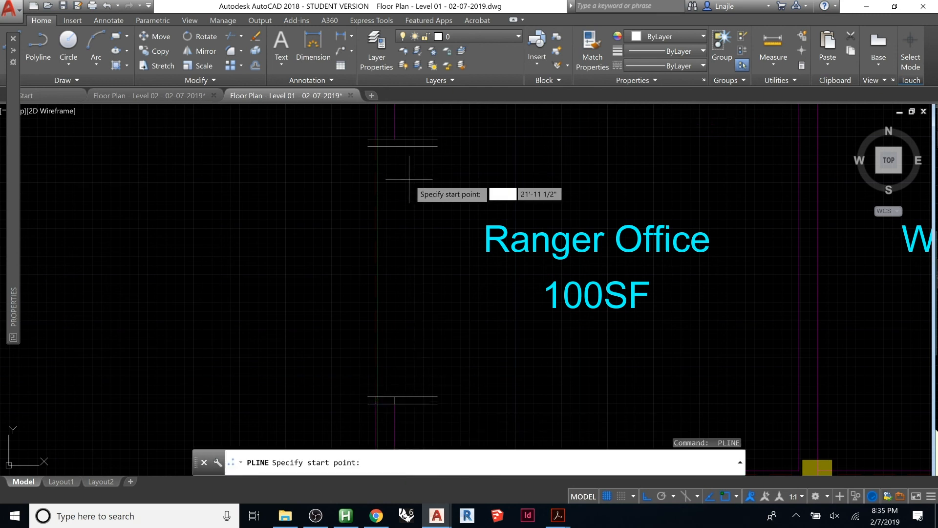
{"action": "left_click", "coordinate": [394, 146]}
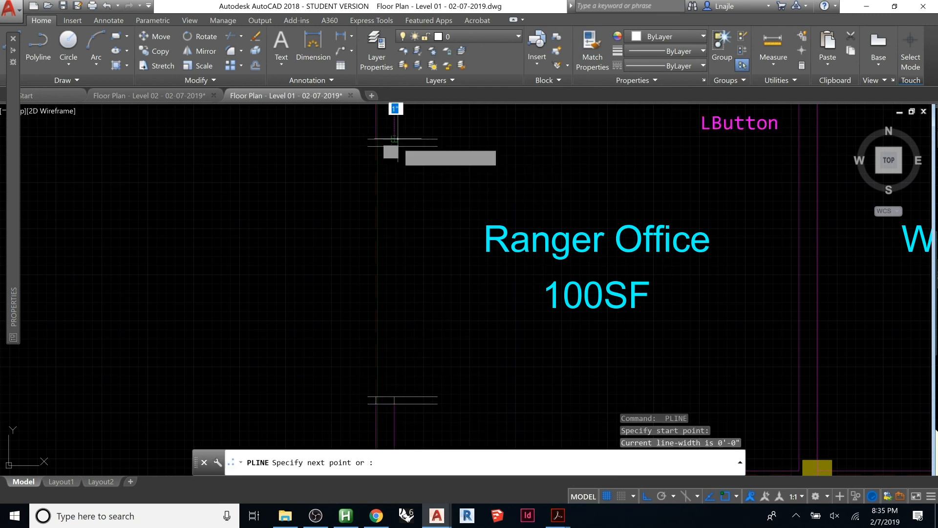
{"action": "left_click", "coordinate": [394, 140]}
{"action": "key", "text": "space"}
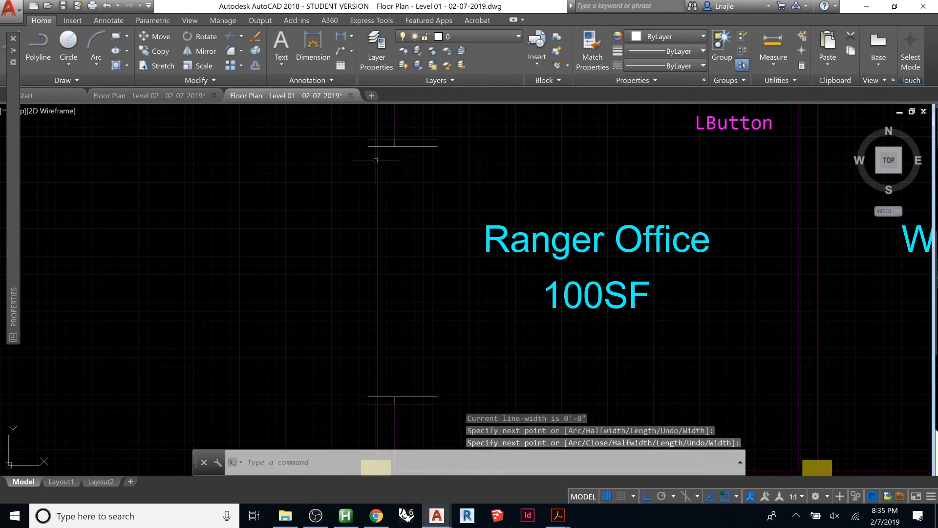
{"action": "key", "text": "space"}
{"action": "left_click", "coordinate": [375, 146]}
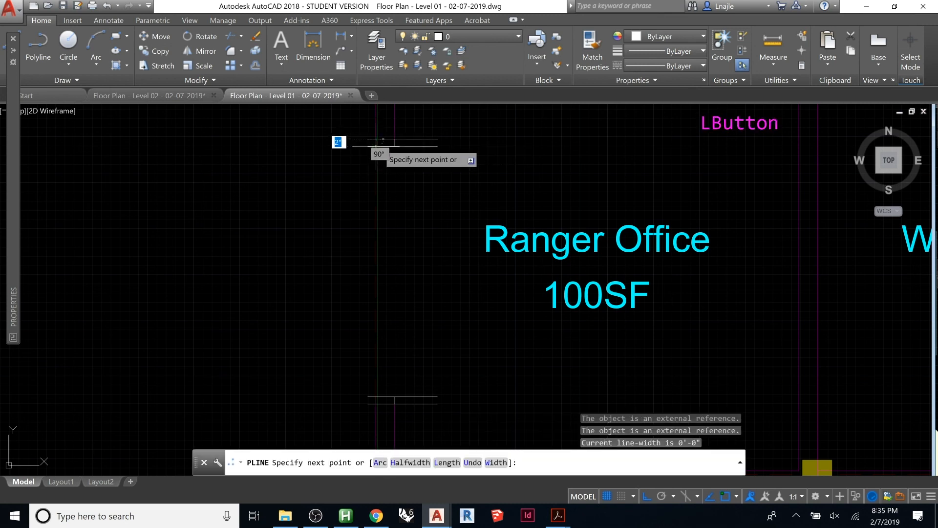
{"action": "left_click", "coordinate": [376, 139]}
{"action": "key", "text": "space"}
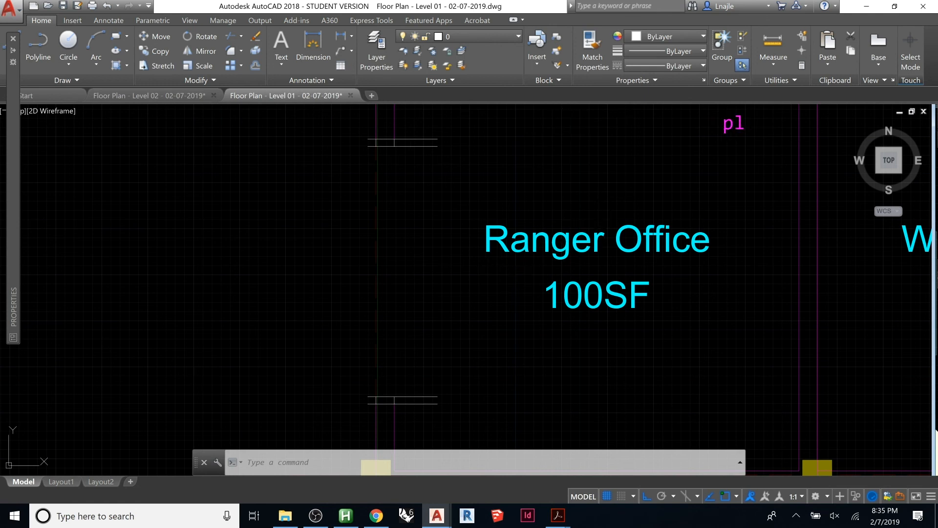
Draw two vertical polylines along the inner and outer wall faces, connecting the upper and lower jambs of the Ranger Office opening
{"action": "type", "text": "pl"}
{"action": "key", "text": "Return"}
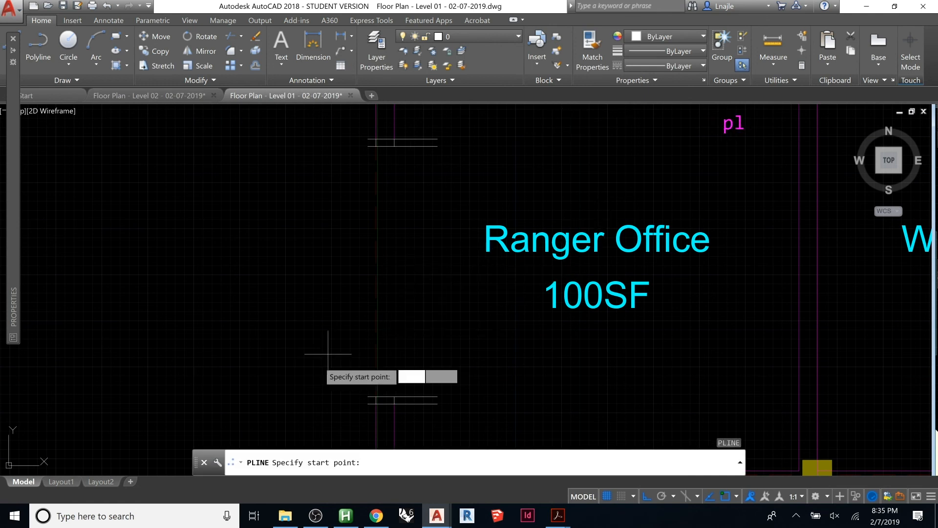
{"action": "left_click", "coordinate": [396, 400]}
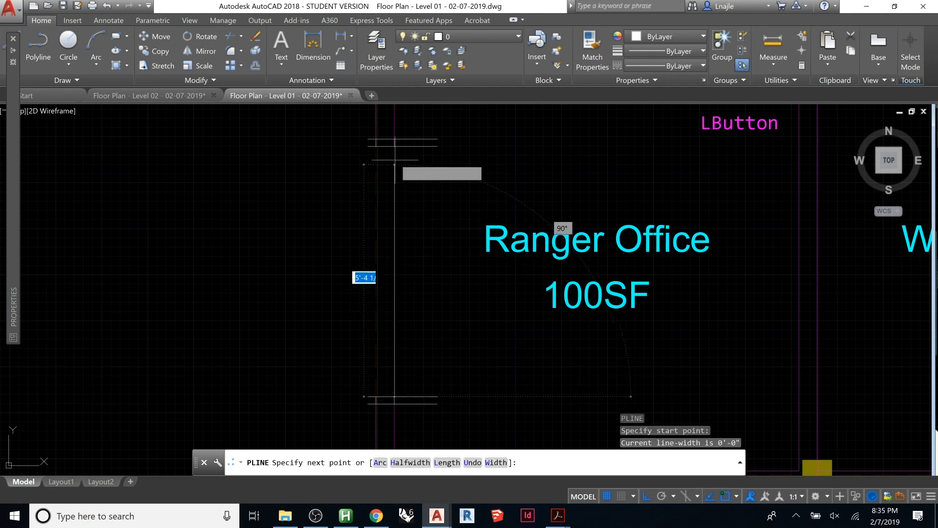
{"action": "left_click", "coordinate": [395, 146]}
{"action": "key", "text": "Return"}
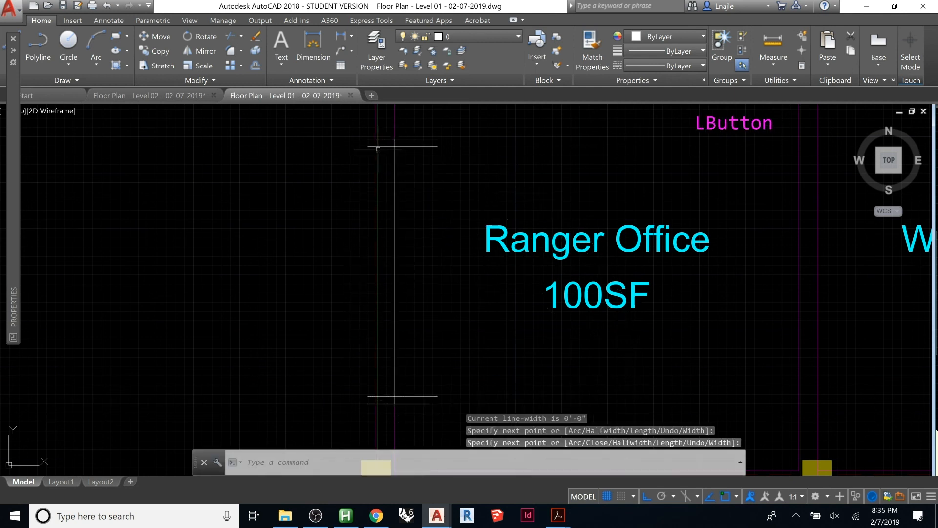
{"action": "key", "text": "Return"}
{"action": "left_click", "coordinate": [376, 146]}
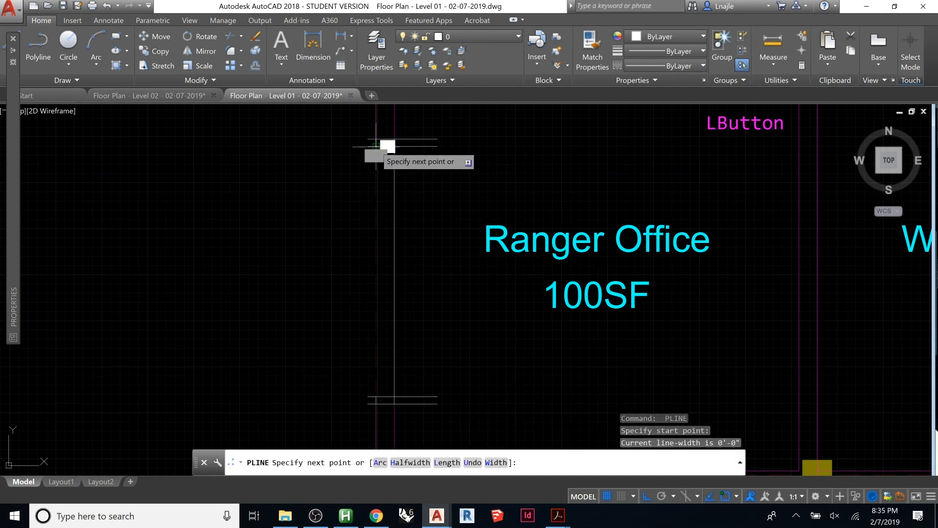
{"action": "left_click", "coordinate": [376, 396]}
{"action": "key", "text": "Return"}
{"action": "key", "text": "Return"}
{"action": "left_click", "coordinate": [377, 396]}
{"action": "key", "text": "Escape"}
{"action": "key", "text": "Return"}
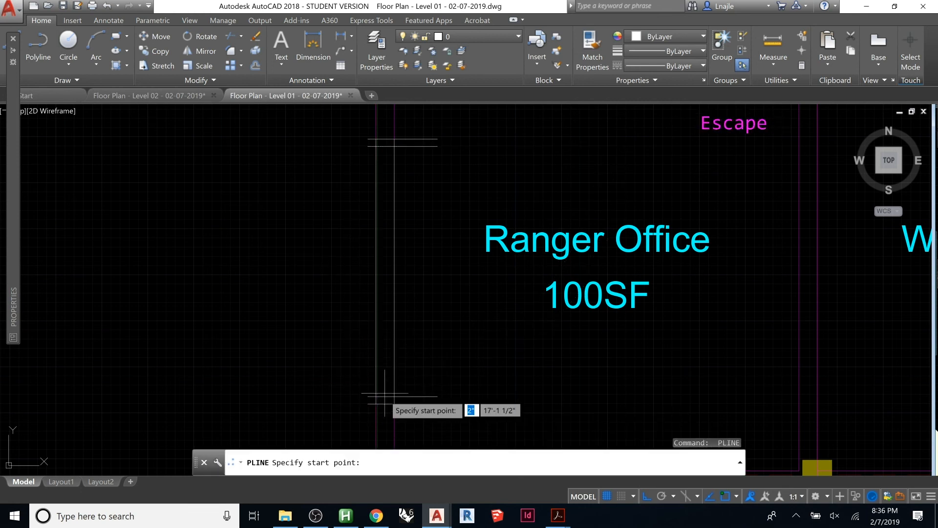
{"action": "key", "text": "Escape"}
{"action": "key", "text": "Escape"}
{"action": "key", "text": "Escape"}
Trim the overhanging ends of the two lower jamb lines on both sides of the Ranger Office wall
{"action": "type", "text": "tr"}
{"action": "key", "text": "space"}
{"action": "key", "text": "space"}
{"action": "left_click", "coordinate": [447, 381]}
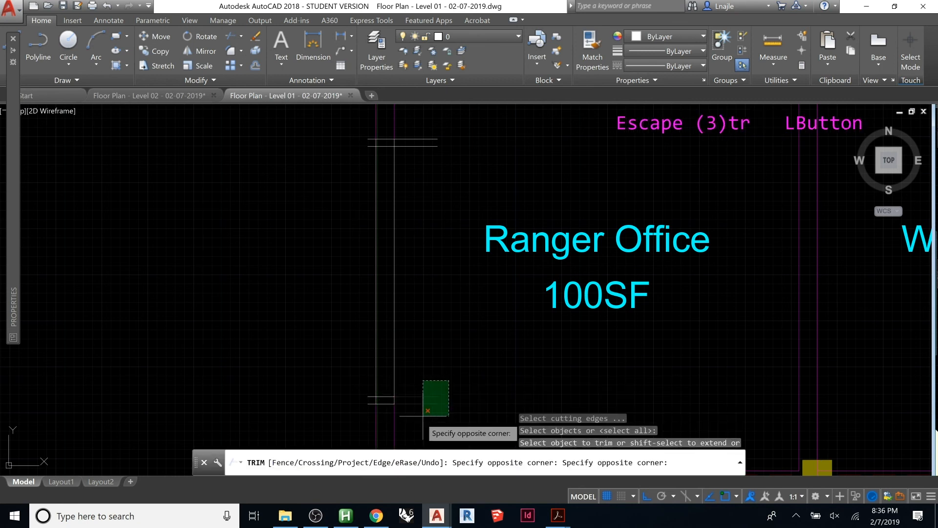
{"action": "left_click", "coordinate": [421, 412]}
{"action": "left_click", "coordinate": [372, 388]}
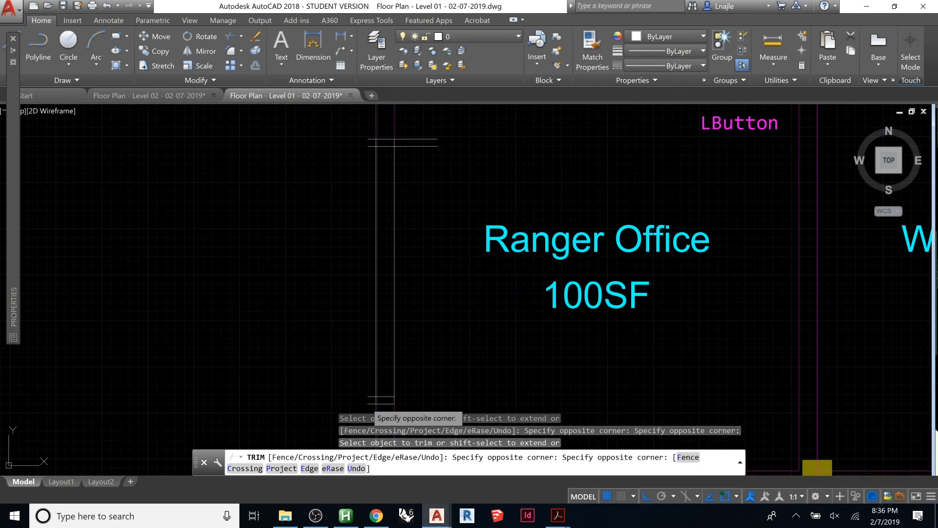
{"action": "left_click", "coordinate": [364, 415]}
Trim the overhanging ends of the two upper jamb lines on both sides of the Ranger Office wall
{"action": "left_click", "coordinate": [438, 174]}
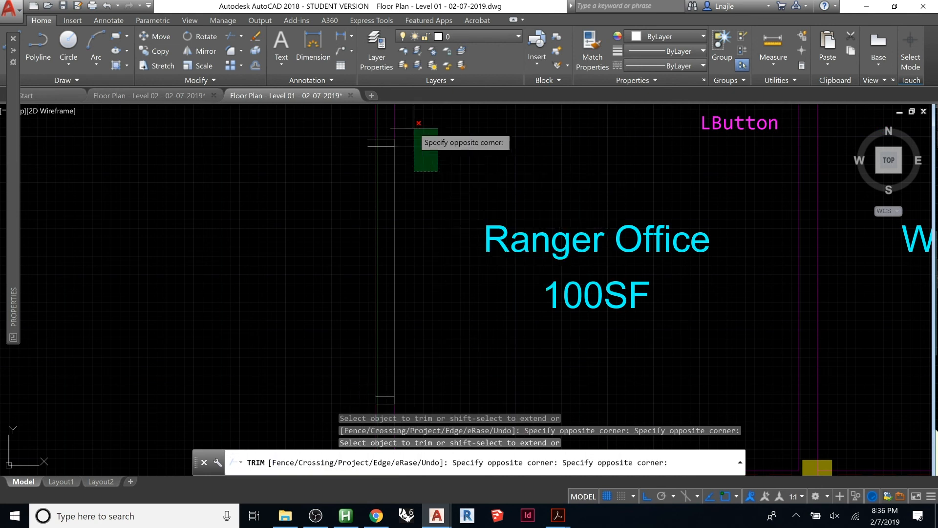
{"action": "left_click", "coordinate": [366, 133]}
{"action": "left_click", "coordinate": [373, 130]}
{"action": "left_click", "coordinate": [356, 151]}
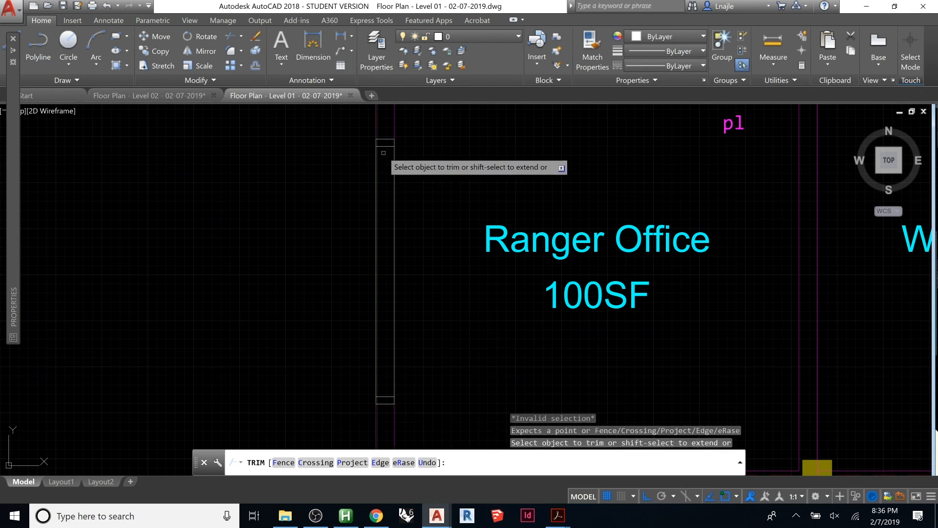
{"action": "key", "text": "Escape"}
{"action": "key", "text": "Escape"}
{"action": "key", "text": "Escape"}
Draw a vertical polyline for the glass down the middle of the window frame, between the midpoints of the inner jamb lines
{"action": "type", "text": "pl"}
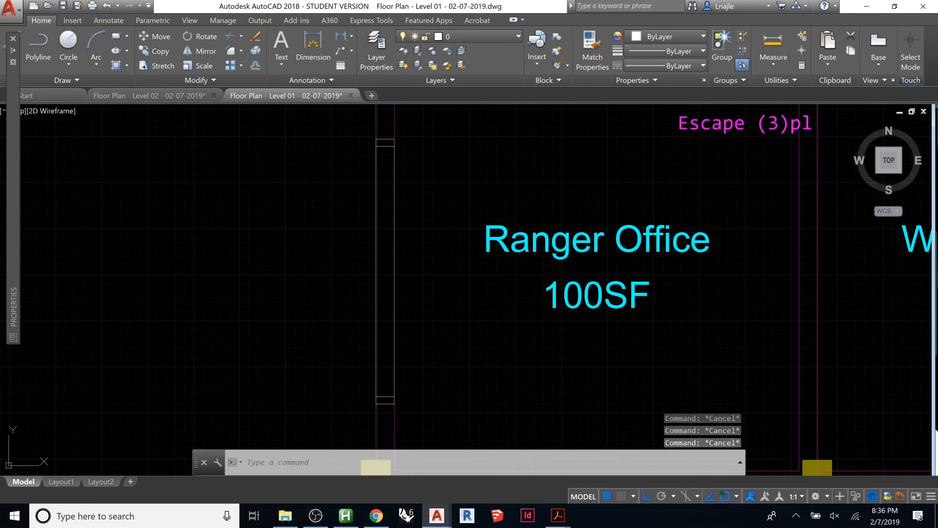
{"action": "key", "text": "space"}
{"action": "left_click", "coordinate": [385, 145]}
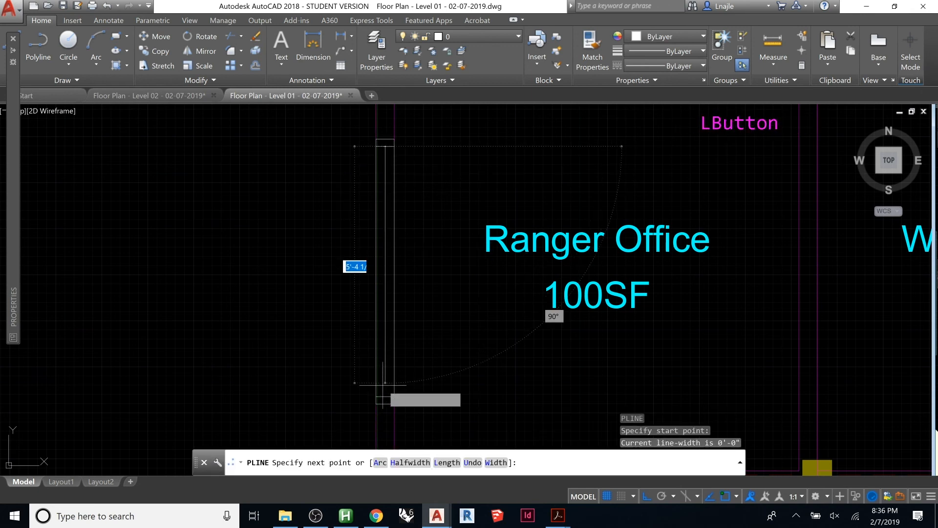
{"action": "left_click", "coordinate": [376, 366]}
{"action": "key", "text": "Escape"}
{"action": "key", "text": "Escape"}
{"action": "key", "text": "Escape"}
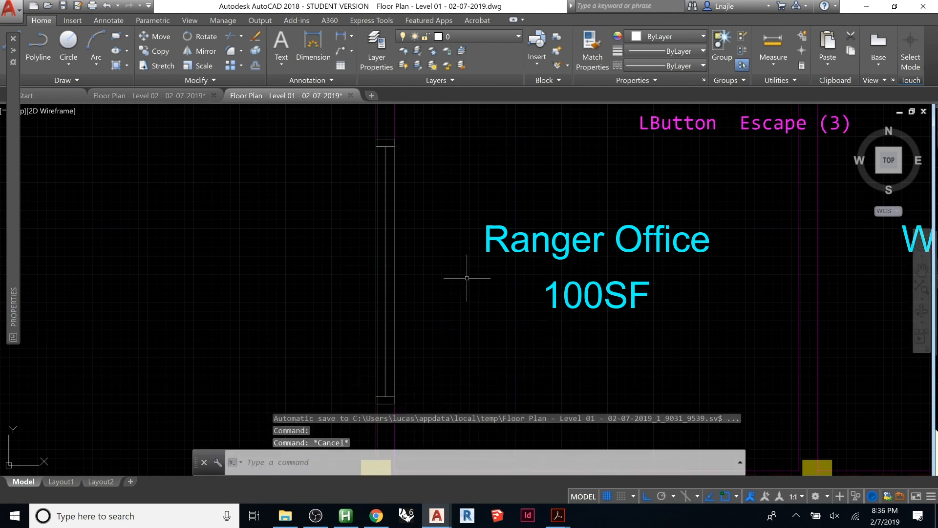
Combine all lines of the Ranger Office window into one group
{"action": "left_click", "coordinate": [328, 123]}
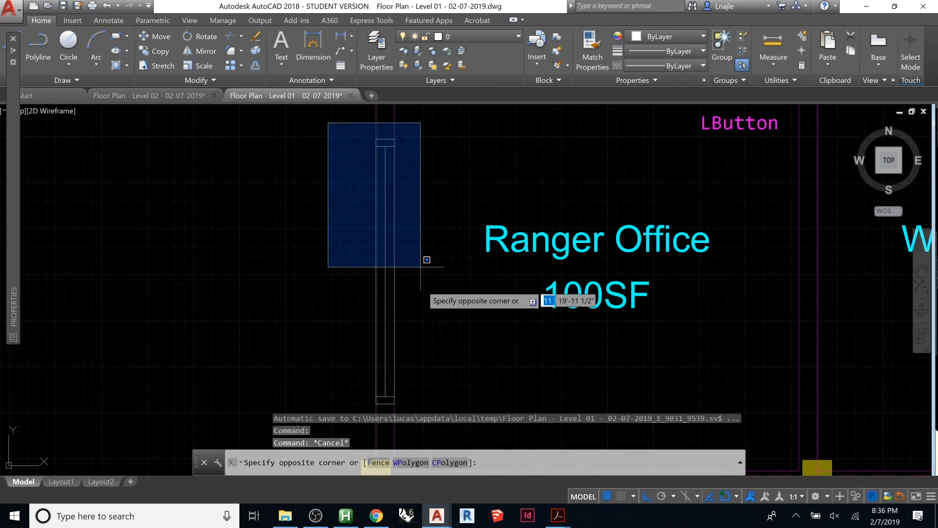
{"action": "left_click", "coordinate": [432, 411]}
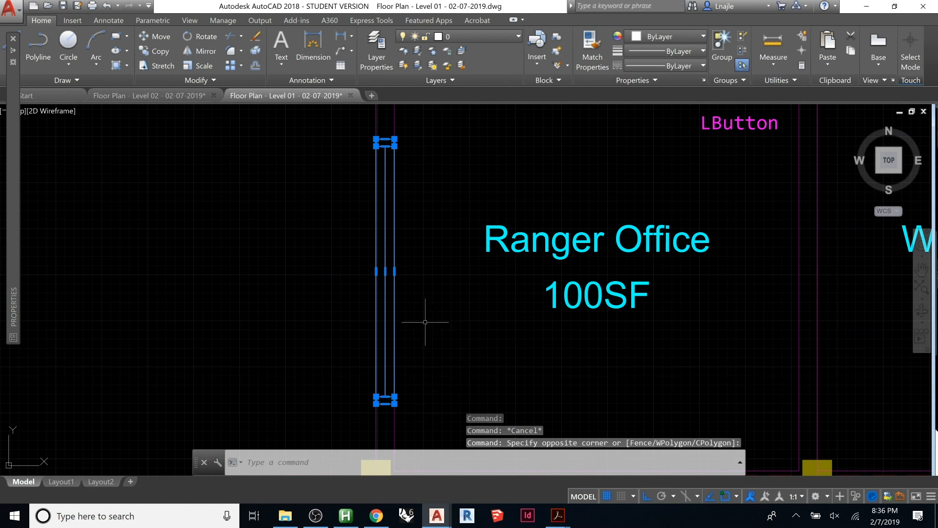
{"action": "type", "text": "group"}
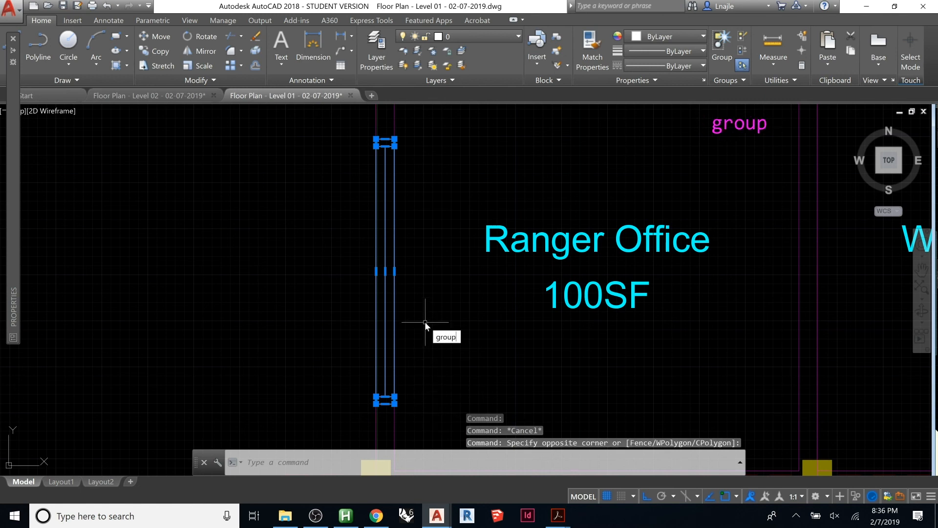
{"action": "key", "text": "Return"}
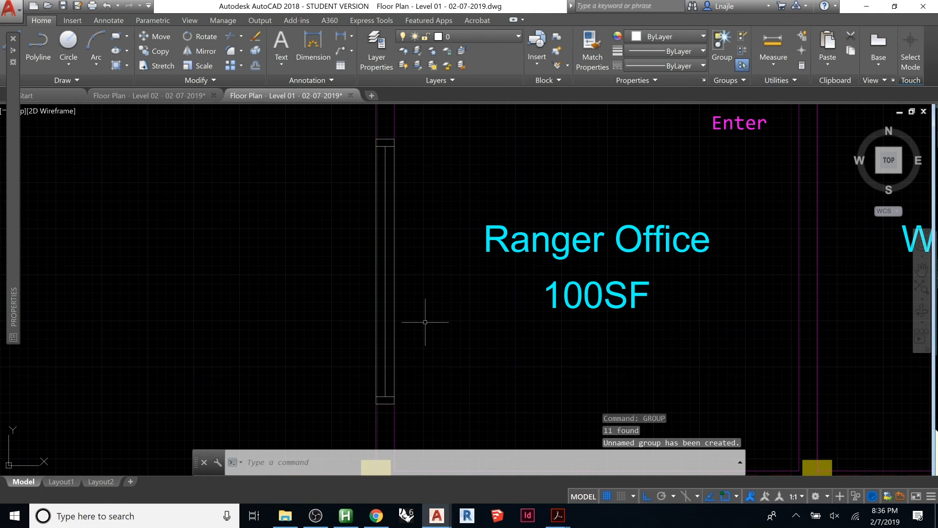
Create a new layer named A-Glaz and set its color to green
{"action": "left_click", "coordinate": [362, 72]}
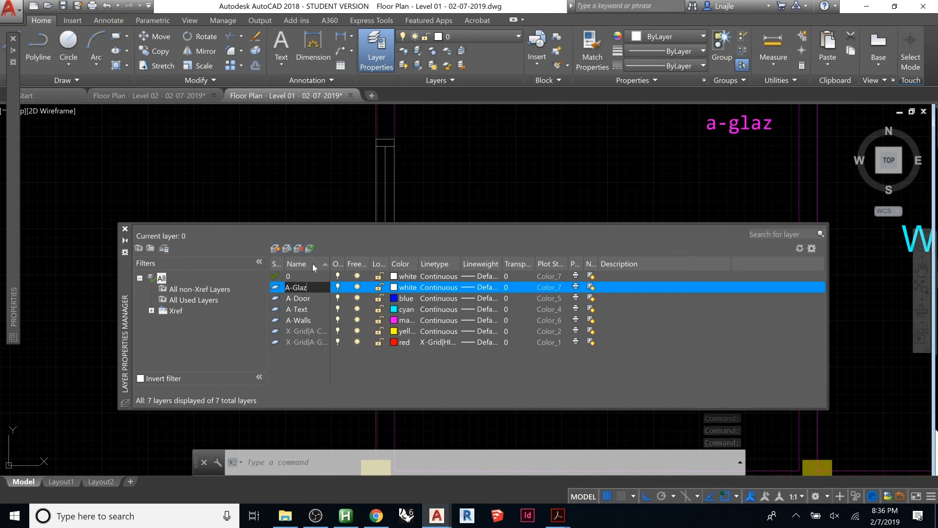
{"action": "left_click", "coordinate": [399, 289]}
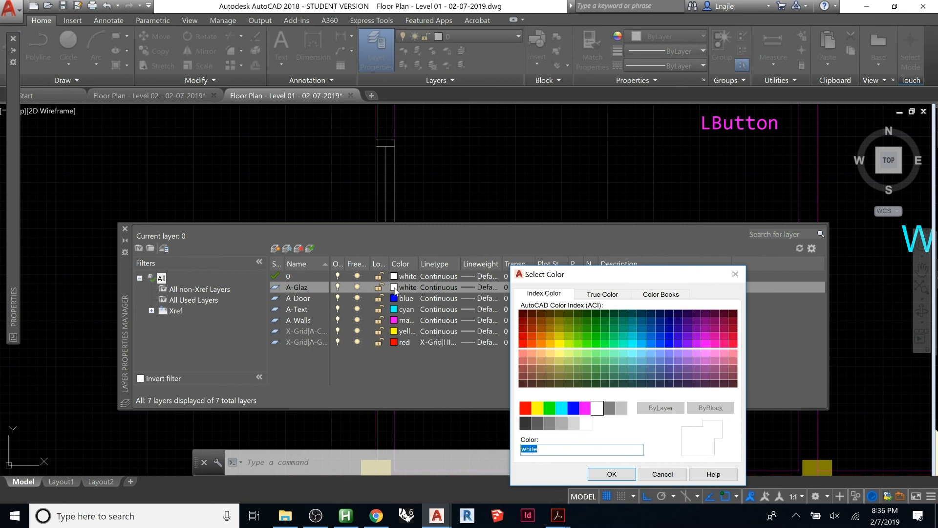
{"action": "left_click", "coordinate": [550, 411]}
{"action": "left_click", "coordinate": [610, 472]}
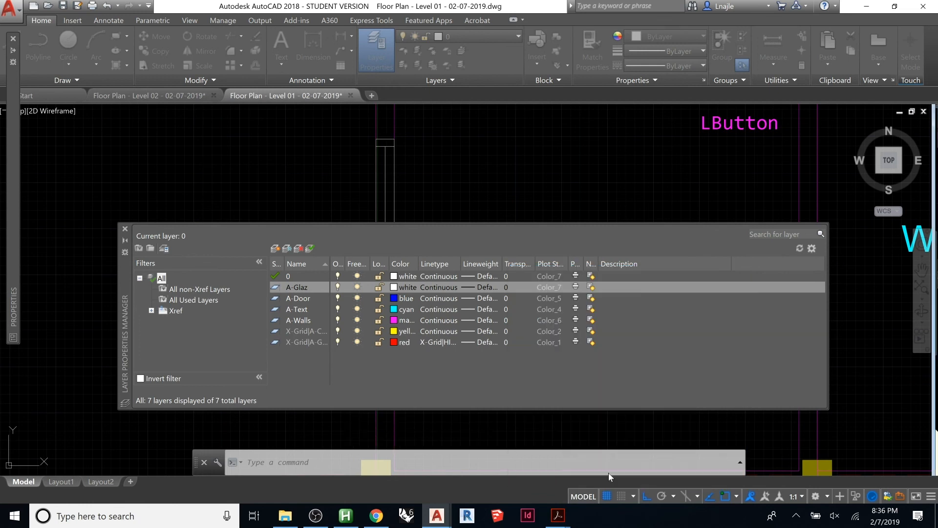
{"action": "left_click", "coordinate": [125, 228]}
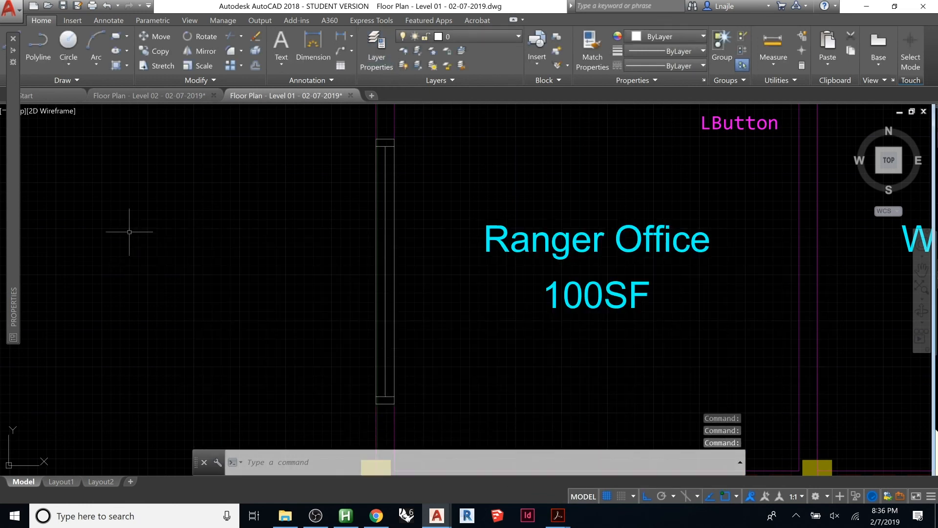
Move the grouped Ranger Office window to the A-Glaz layer
{"action": "left_click", "coordinate": [386, 340]}
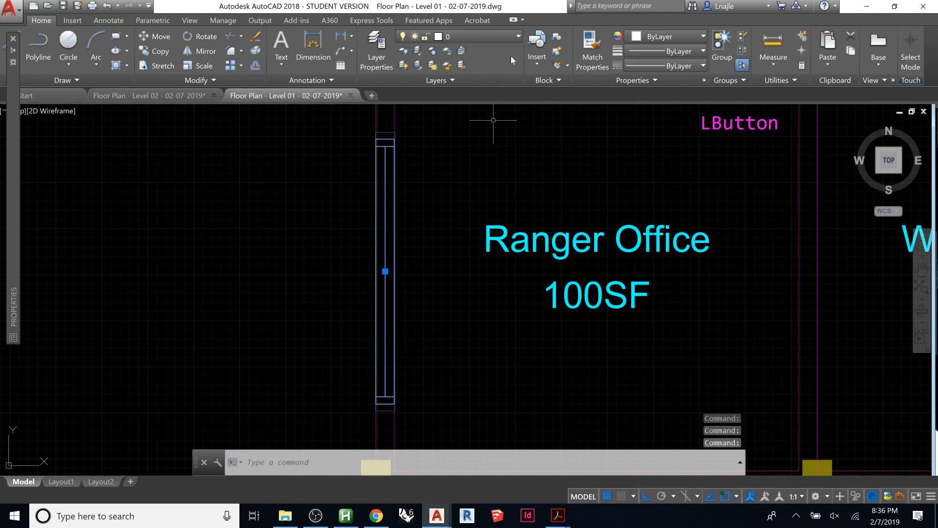
{"action": "left_click", "coordinate": [505, 39]}
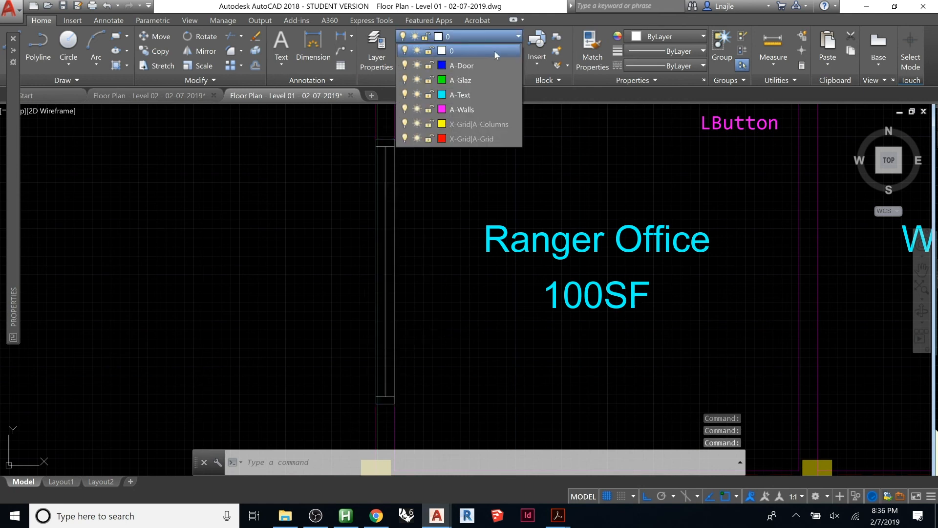
{"action": "left_click", "coordinate": [475, 80]}
{"action": "left_click", "coordinate": [465, 245]}
{"action": "left_click", "coordinate": [460, 275]}
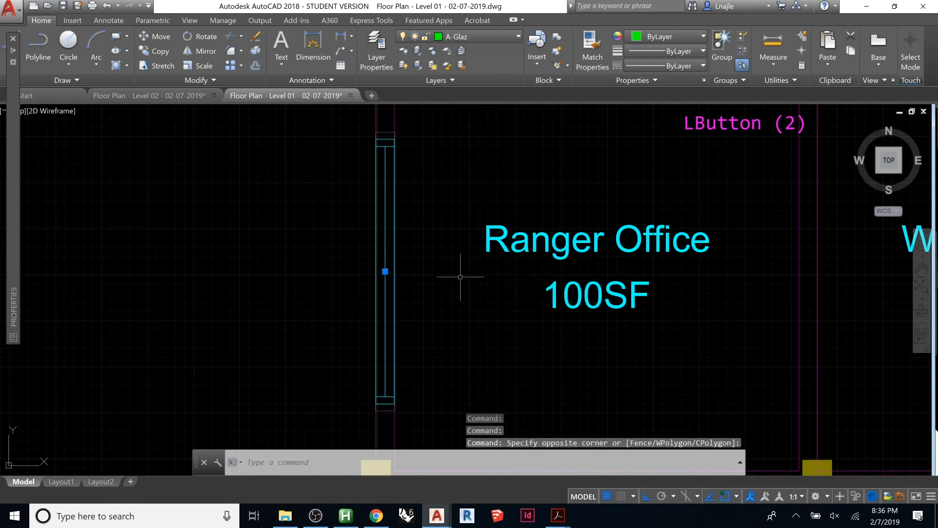
{"action": "key", "text": "Escape"}
{"action": "scroll", "coordinate": [458, 284], "scroll_direction": "down", "scroll_amount": 2}
{"action": "middle_click_drag", "start_coordinate": [546, 288], "coordinate": [390, 303]}
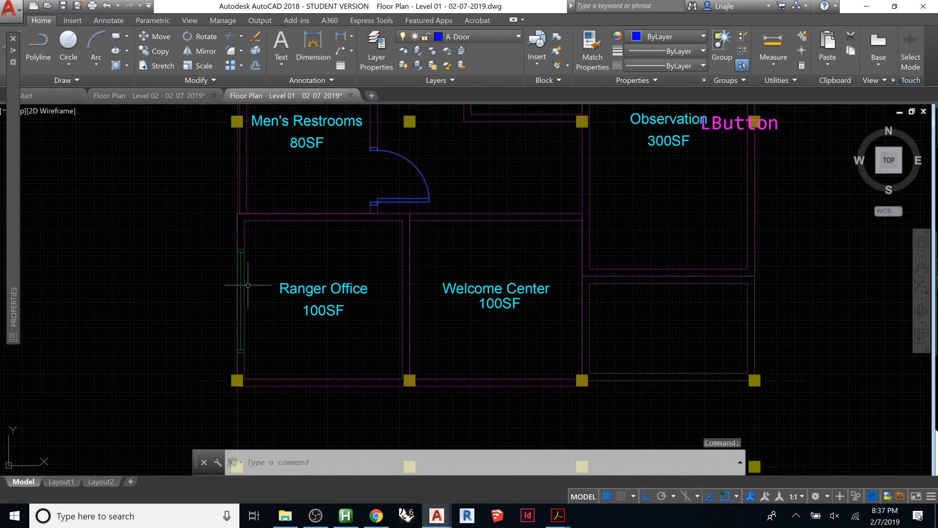
{"action": "scroll", "coordinate": [243, 289], "scroll_direction": "down", "scroll_amount": 2}
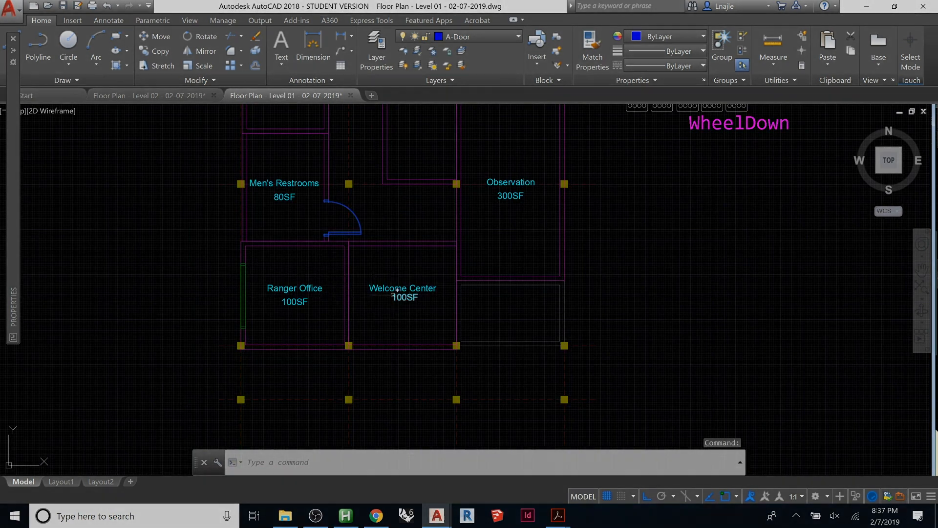
{"action": "middle_click_drag", "start_coordinate": [414, 313], "coordinate": [349, 367]}
{"action": "scroll", "coordinate": [350, 367], "scroll_direction": "down", "scroll_amount": 2}
{"action": "scroll", "coordinate": [352, 356], "scroll_direction": "up", "scroll_amount": 2}
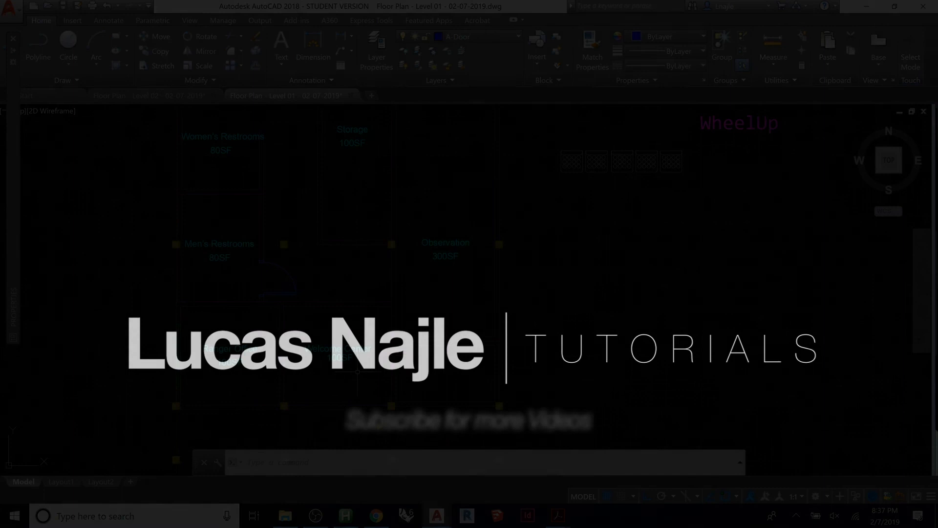